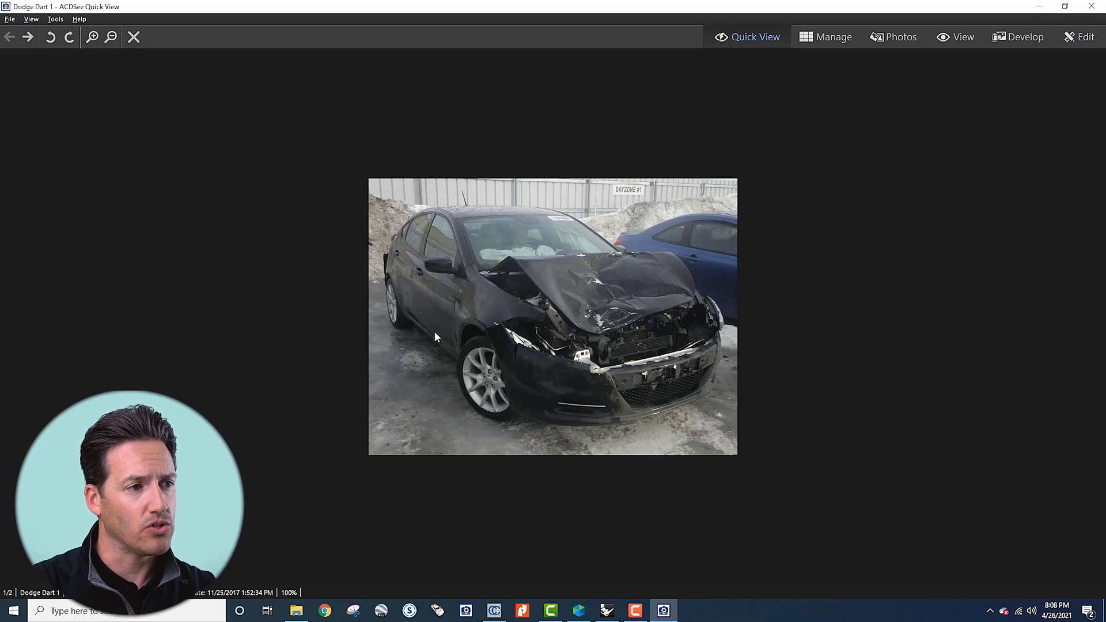
# Step: Compare the two damaged-car photos, Dodge Dart 1 and Dodge Dart 2, and close the image viewer
pyautogui.press('Right')
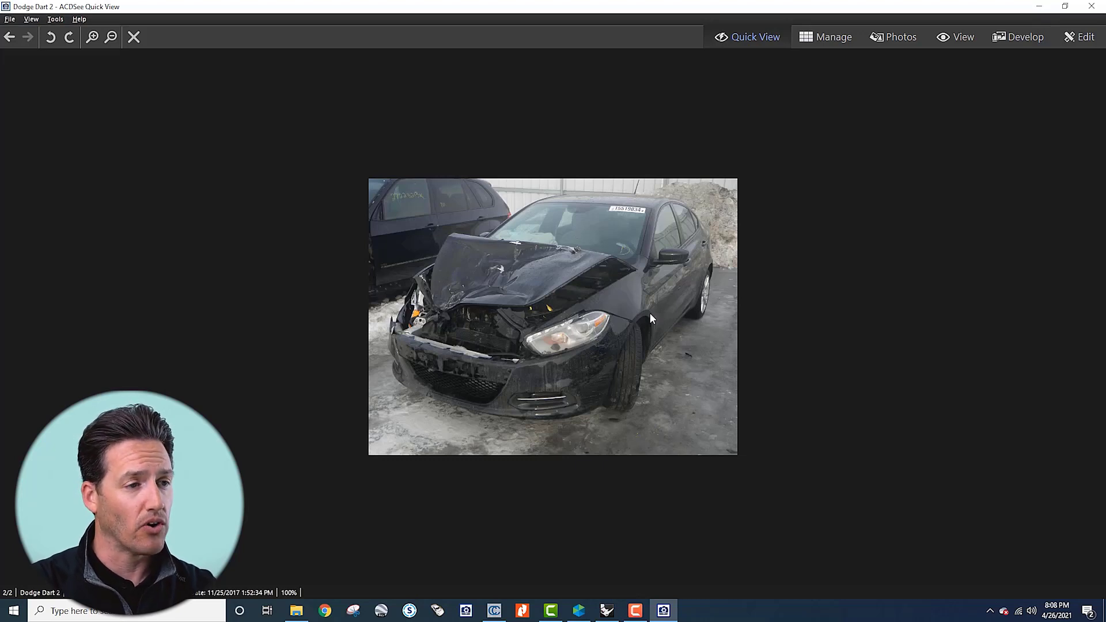
pyautogui.press('Left')
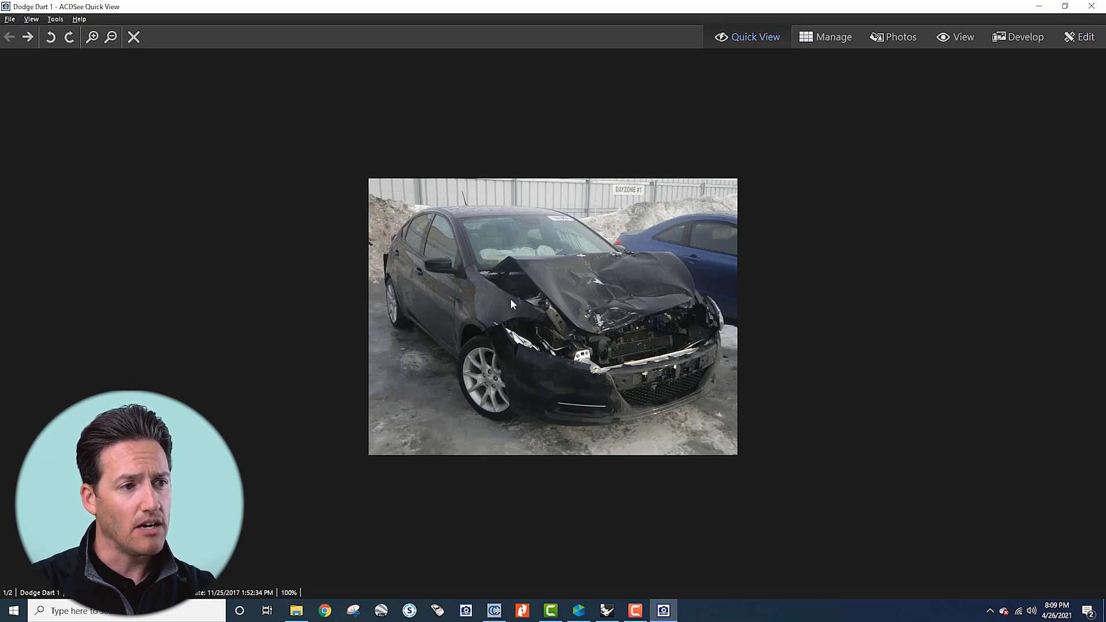
pyautogui.press('Right')
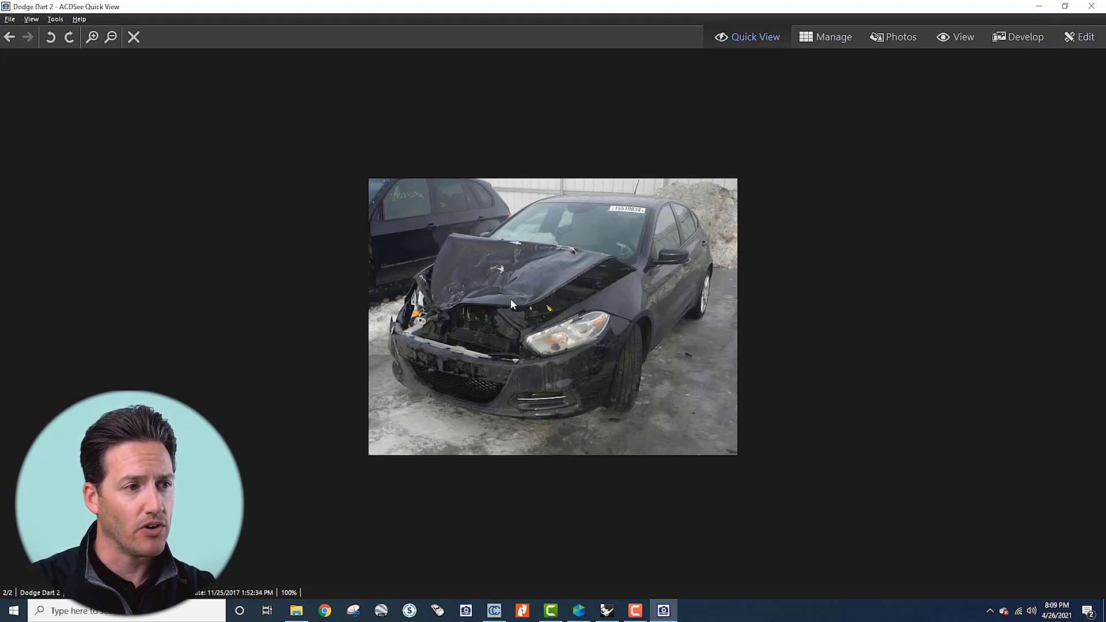
pyautogui.press('Left')
pyautogui.press('Escape')
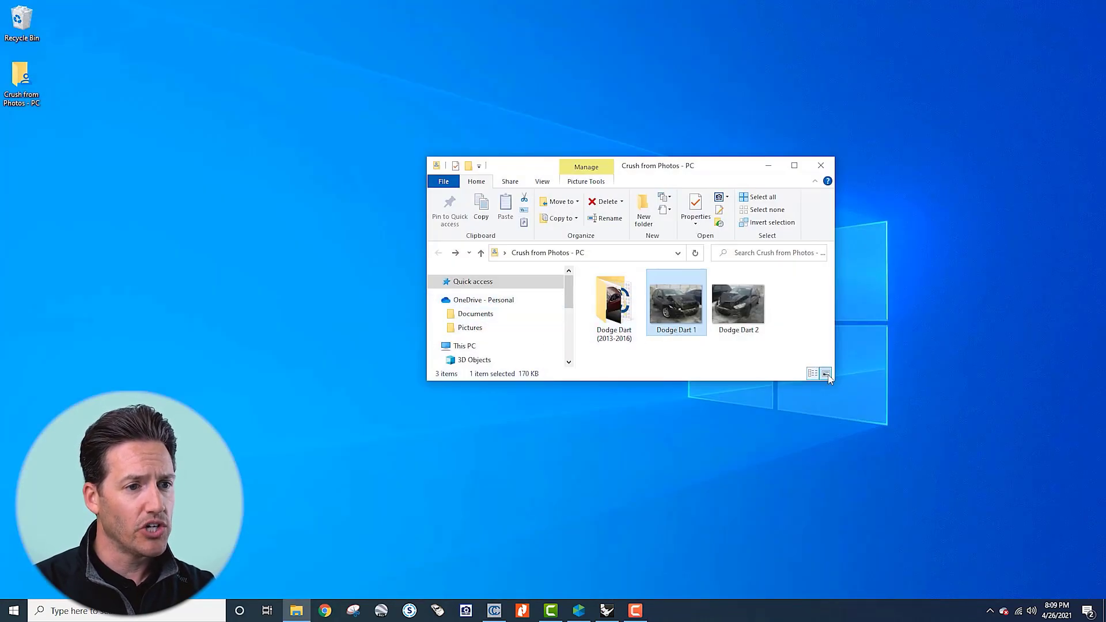
# Step: Examine the contents of the Dodge Dart (2013-2016) folder, including the Photographs subfolder, the Cyclone Project Report and the calibration certificate
pyautogui.moveTo(834, 383); pyautogui.dragTo(913, 437)
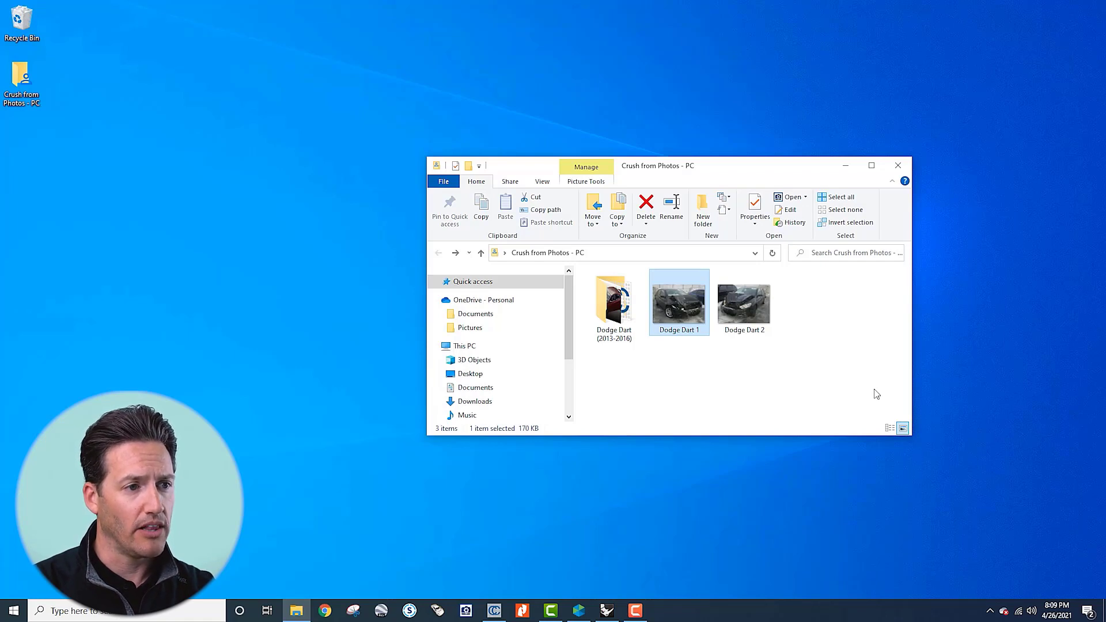
pyautogui.doubleClick(642, 326)
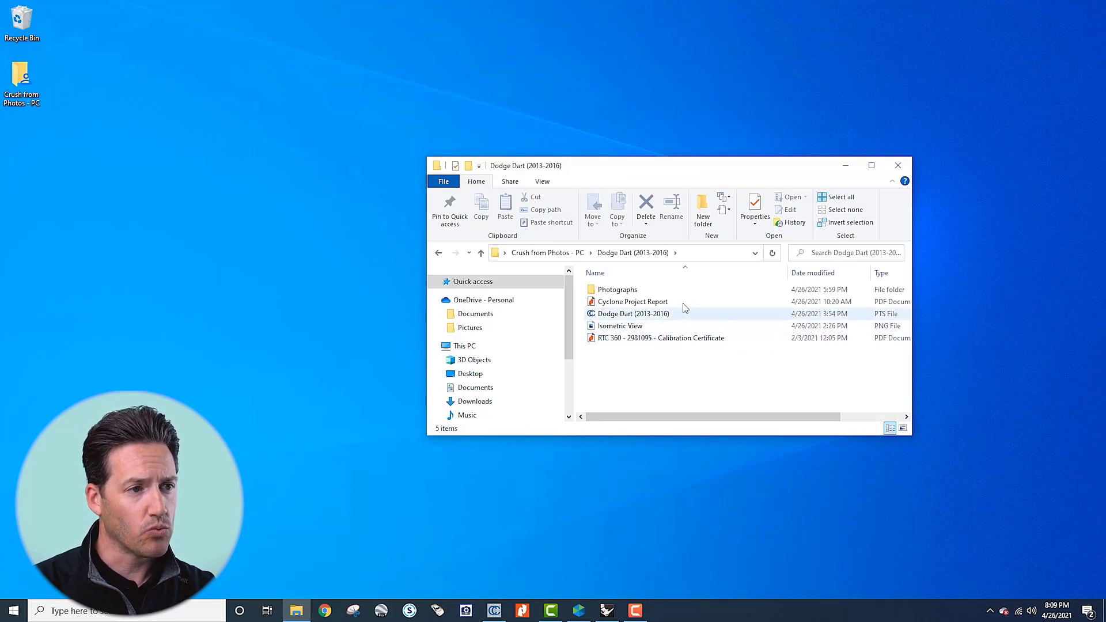
pyautogui.moveTo(653, 334)
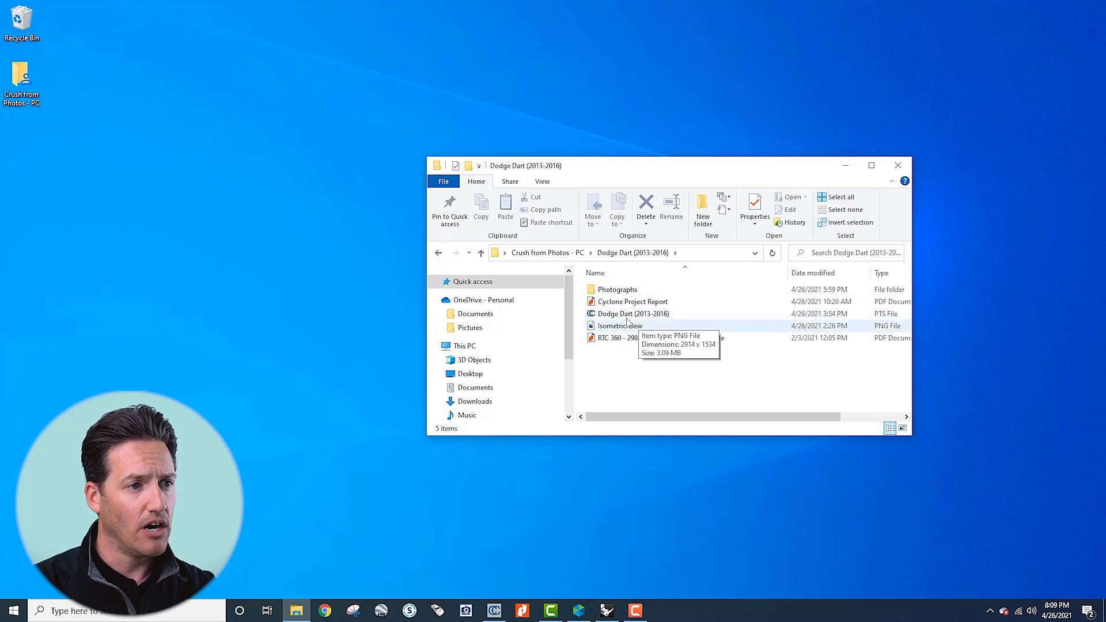
pyautogui.doubleClick(621, 290)
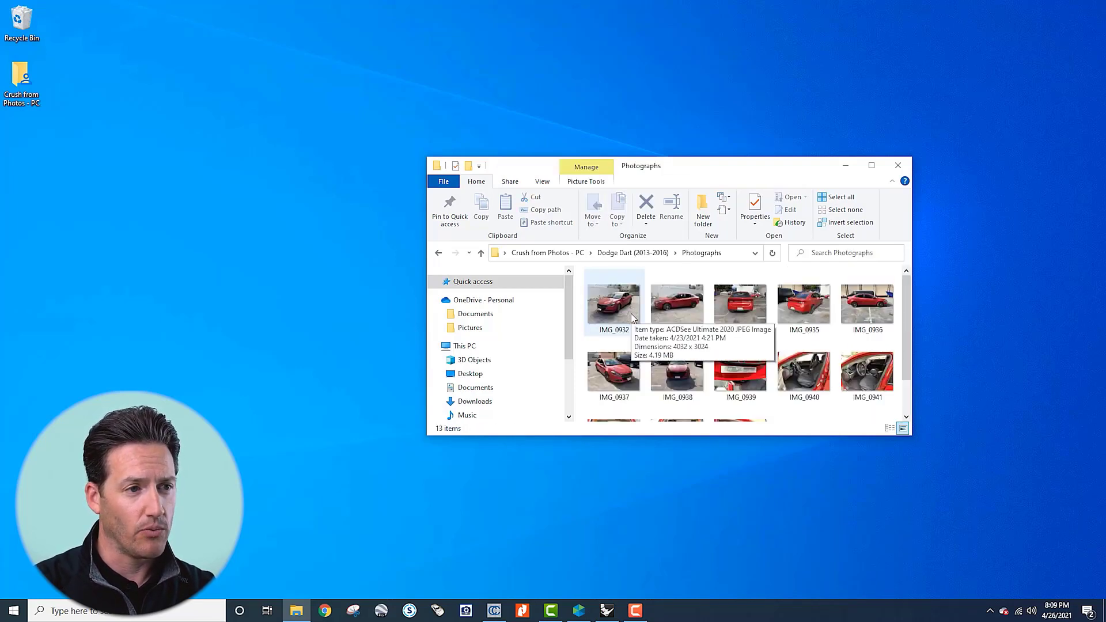
pyautogui.hotkey('alt', 'Left')
pyautogui.press('Down')
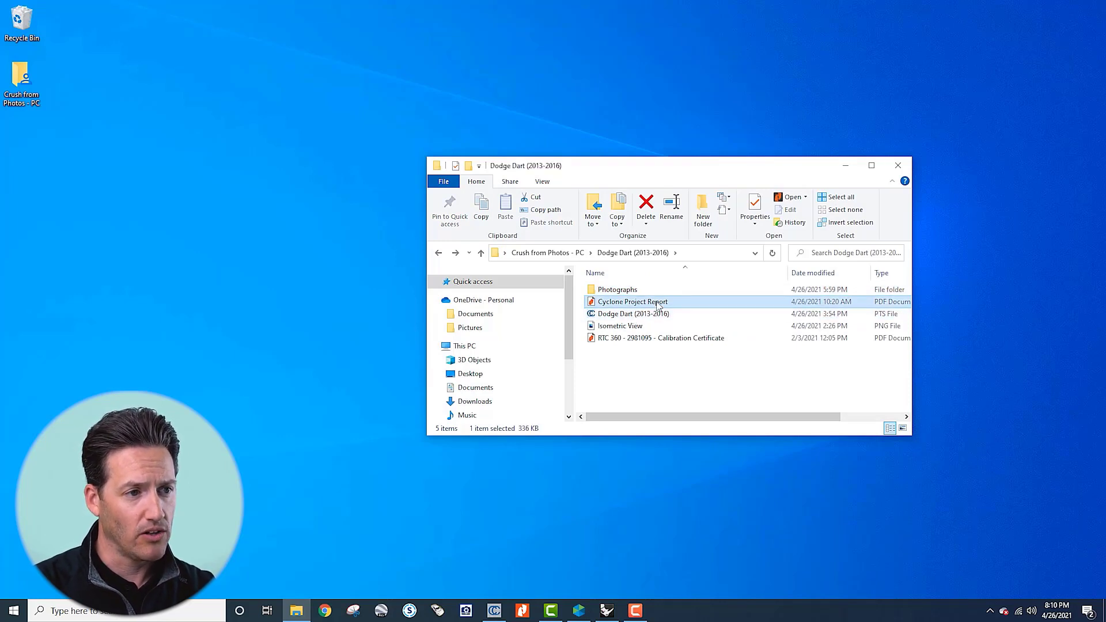
pyautogui.click(666, 340)
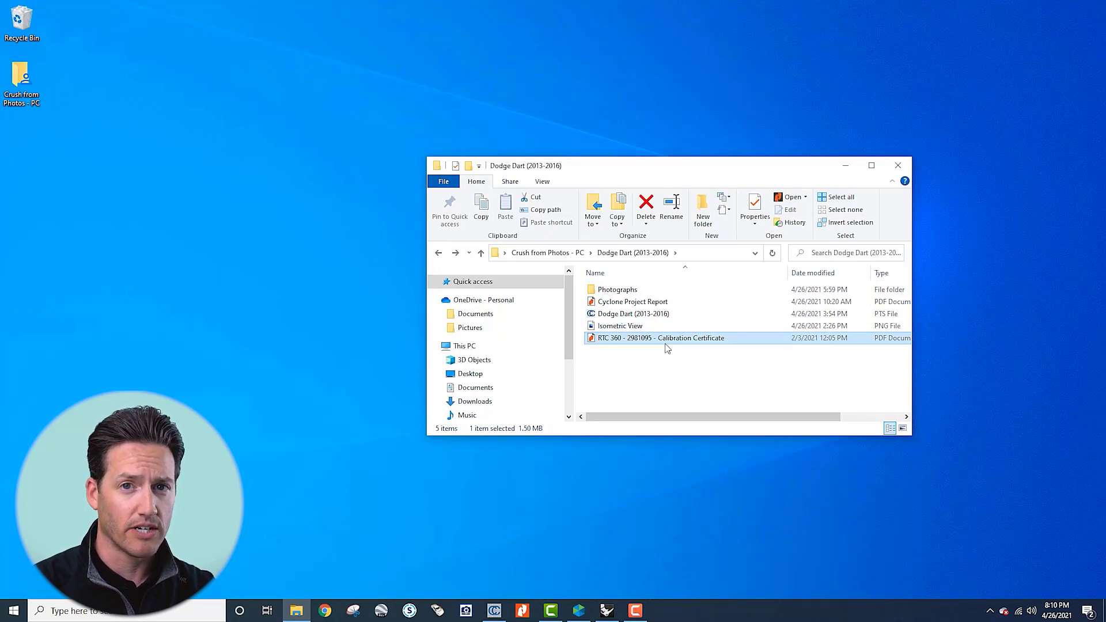
# Step: View the Isometric View image of the scanned car and return to the Crush from Photos - PC folder
pyautogui.doubleClick(638, 326)
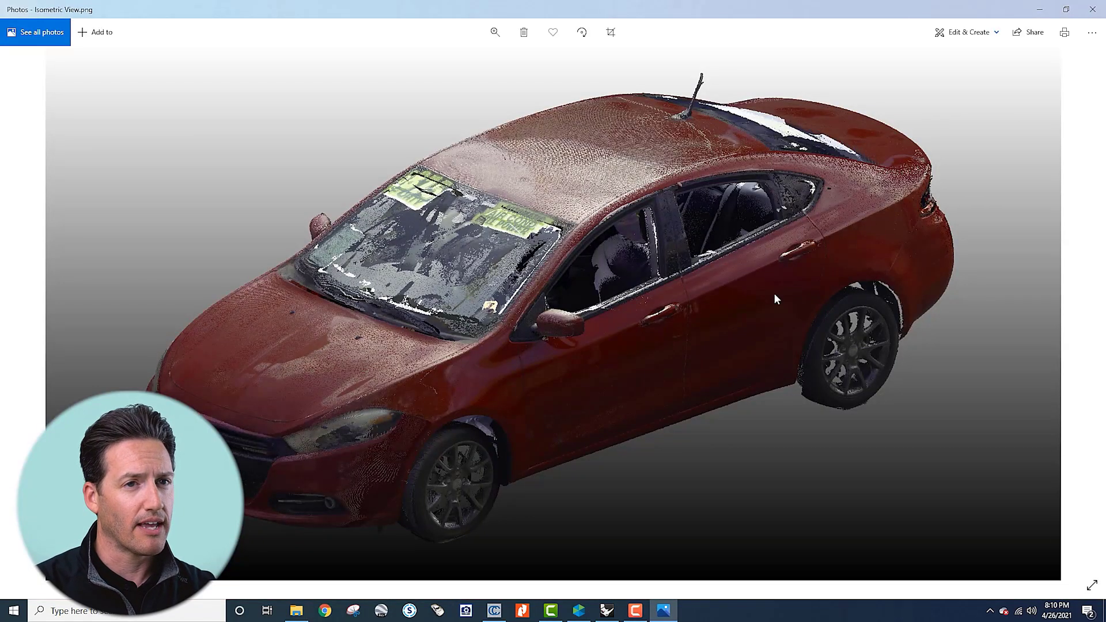
pyautogui.click(1092, 9)
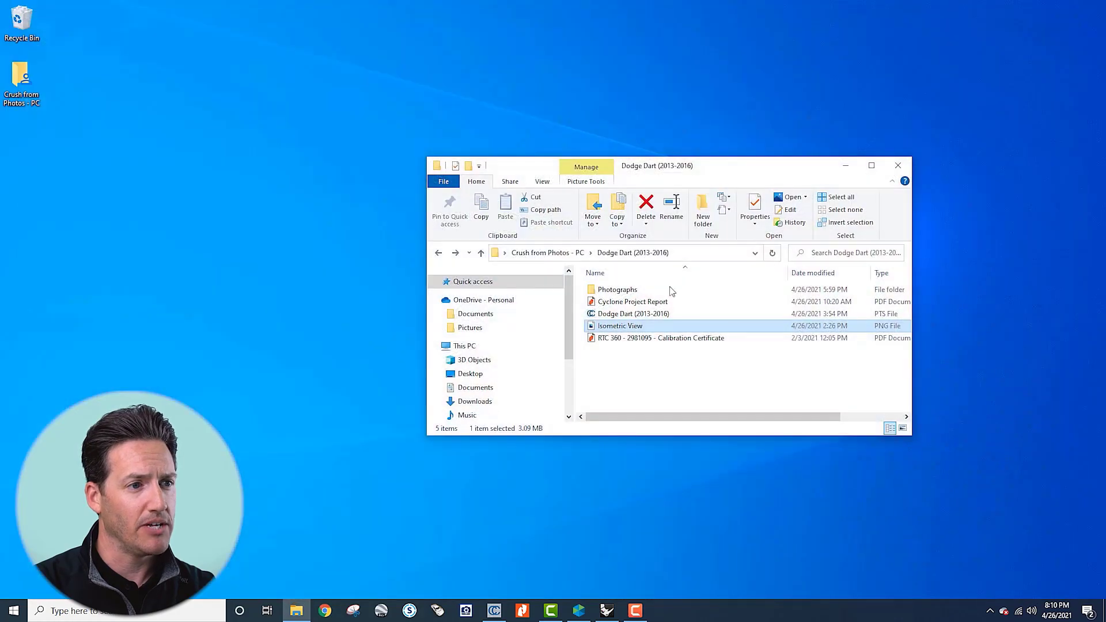
pyautogui.click(662, 314)
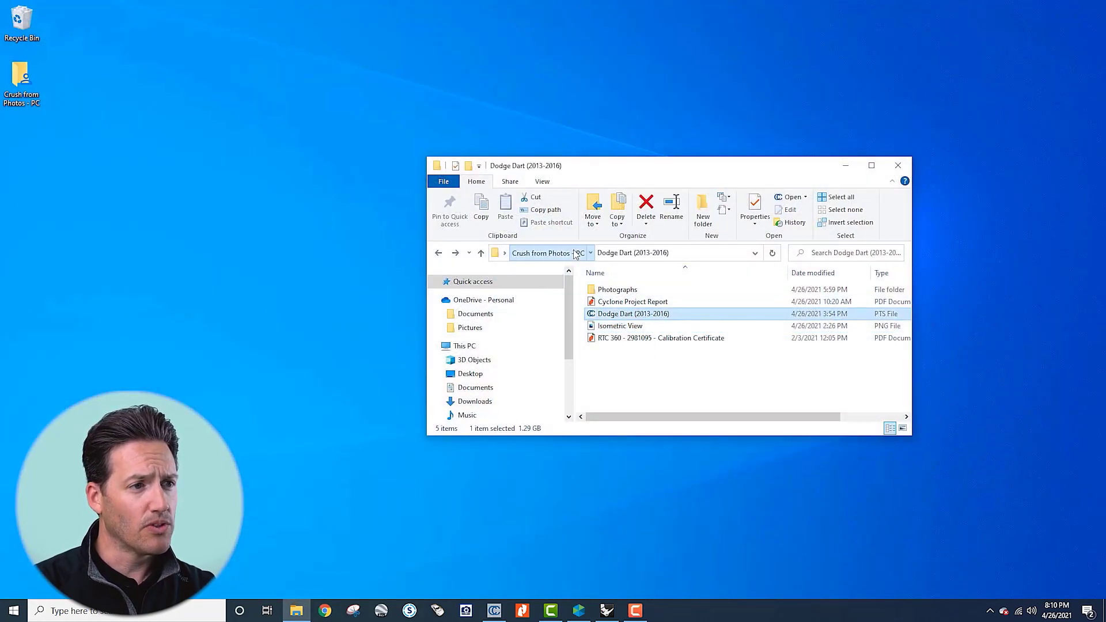
pyautogui.click(547, 252)
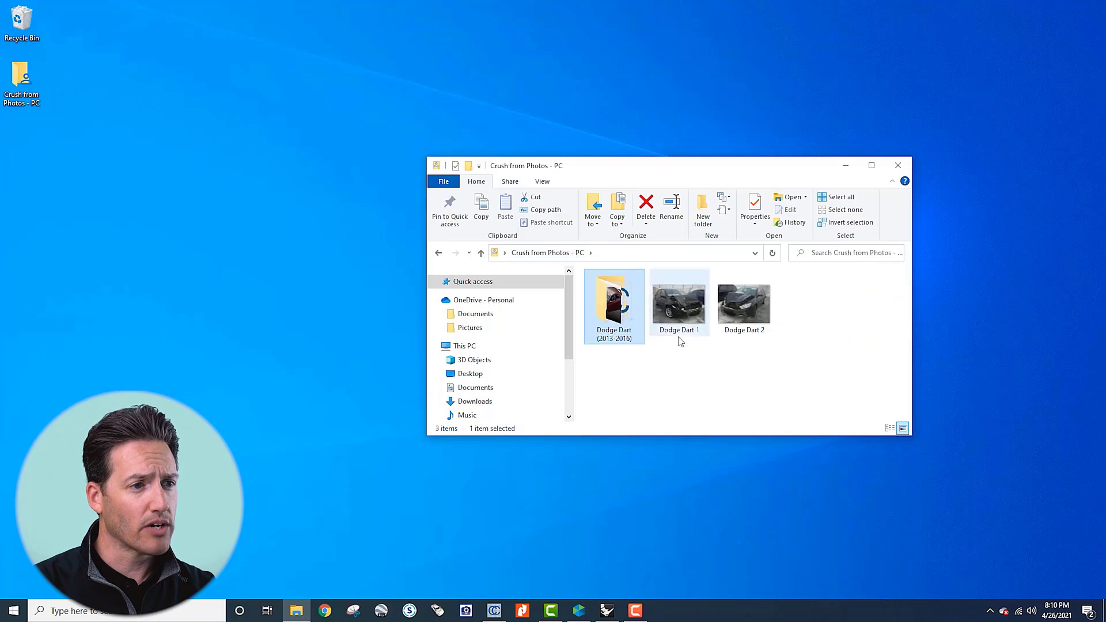
# Step: Switch to PhotoModeler and start a new Manually Marked Project
pyautogui.click(581, 611)
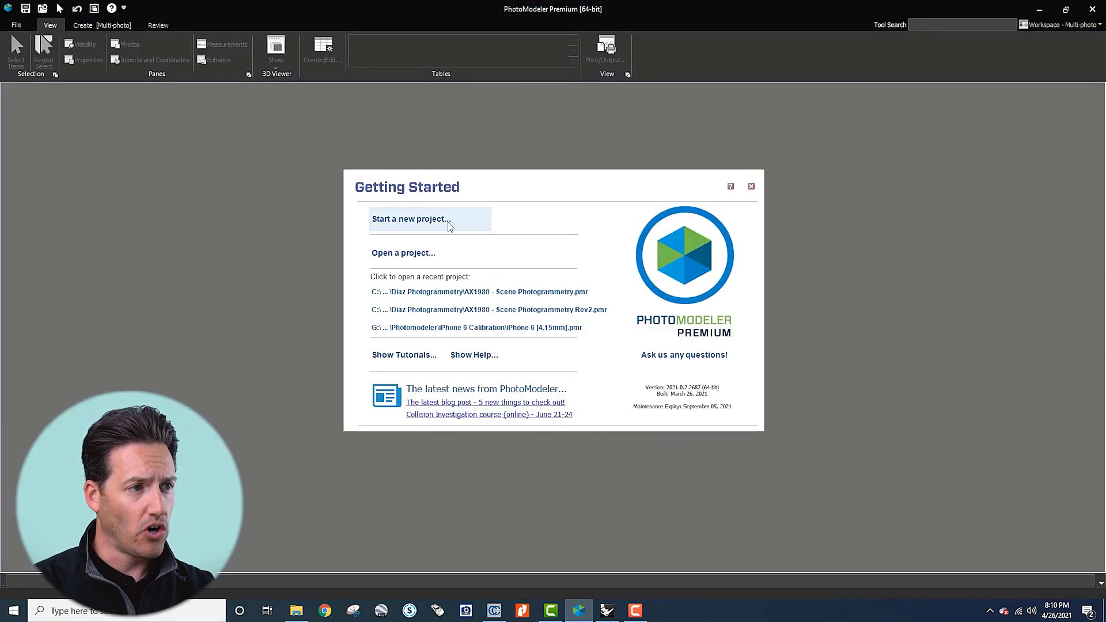
pyautogui.click(441, 225)
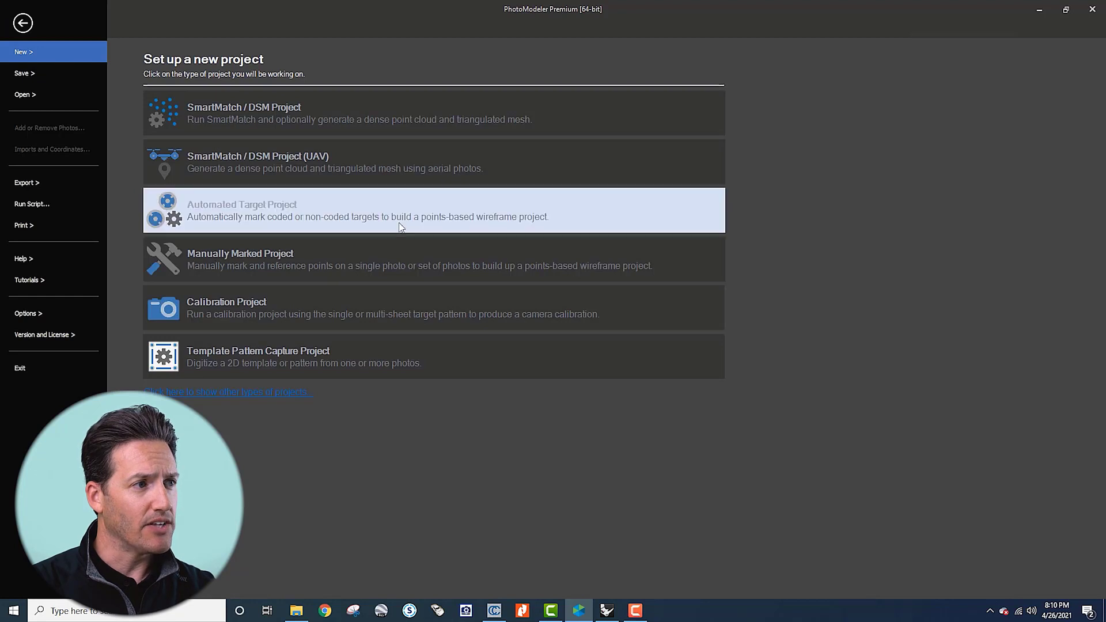
pyautogui.click(307, 264)
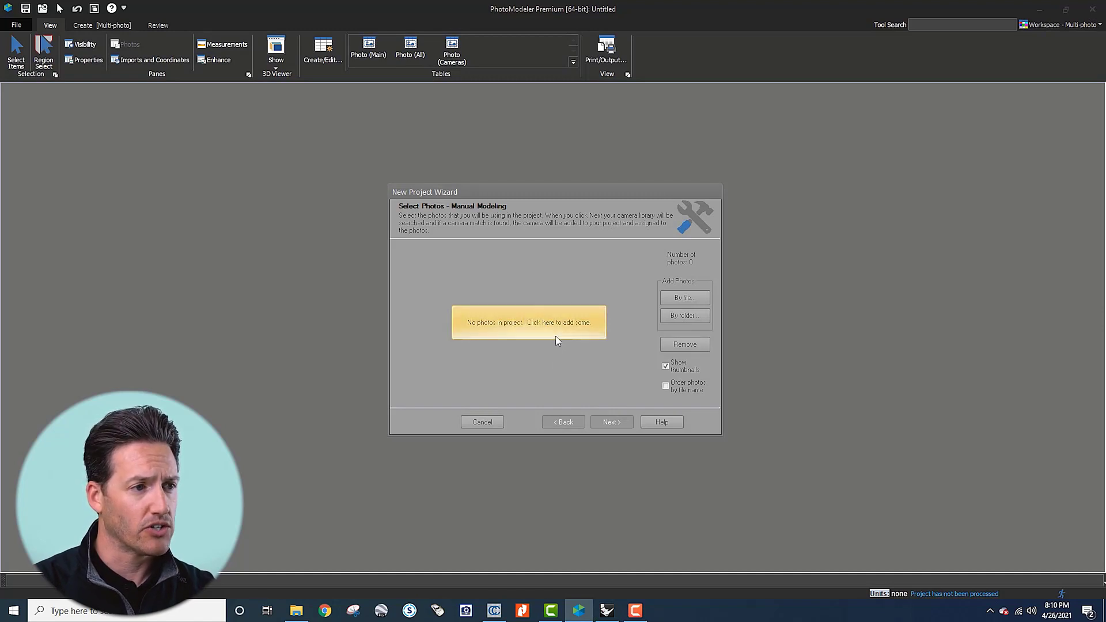
# Step: Add the Dodge Dart 1 and Dodge Dart 2 photos from the desktop folder Crush from Photos - PC to the project
pyautogui.click(541, 329)
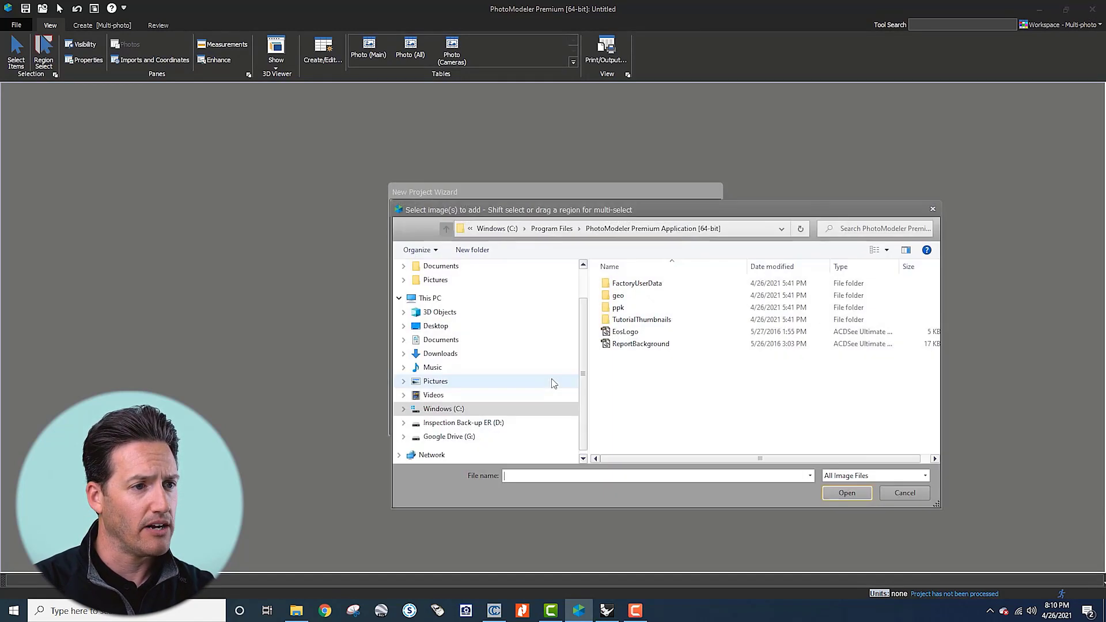
pyautogui.click(458, 325)
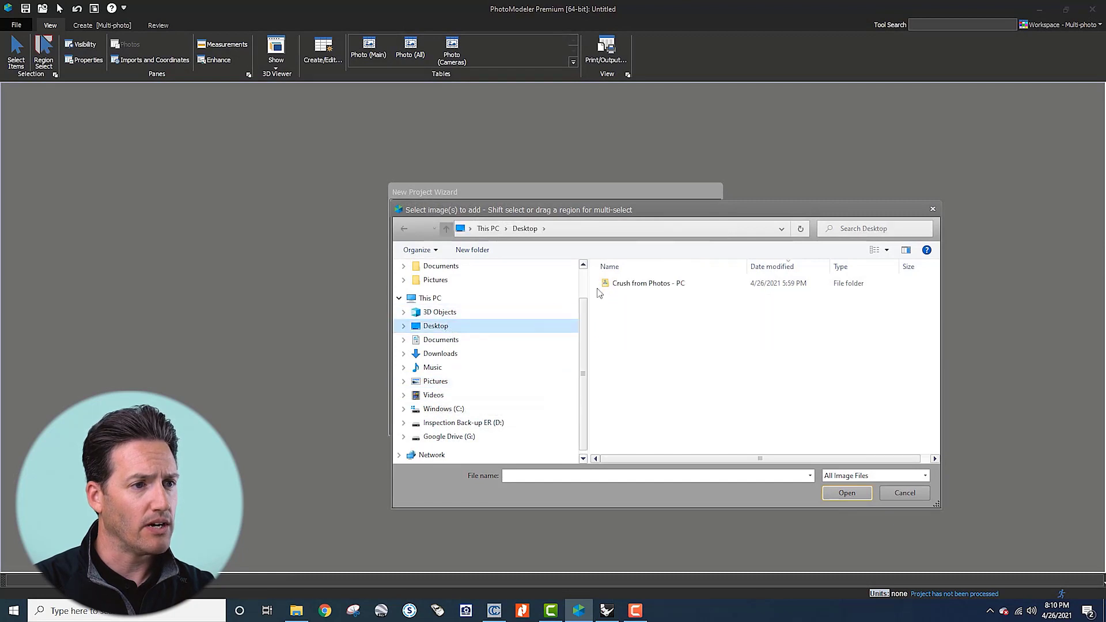
pyautogui.doubleClick(656, 285)
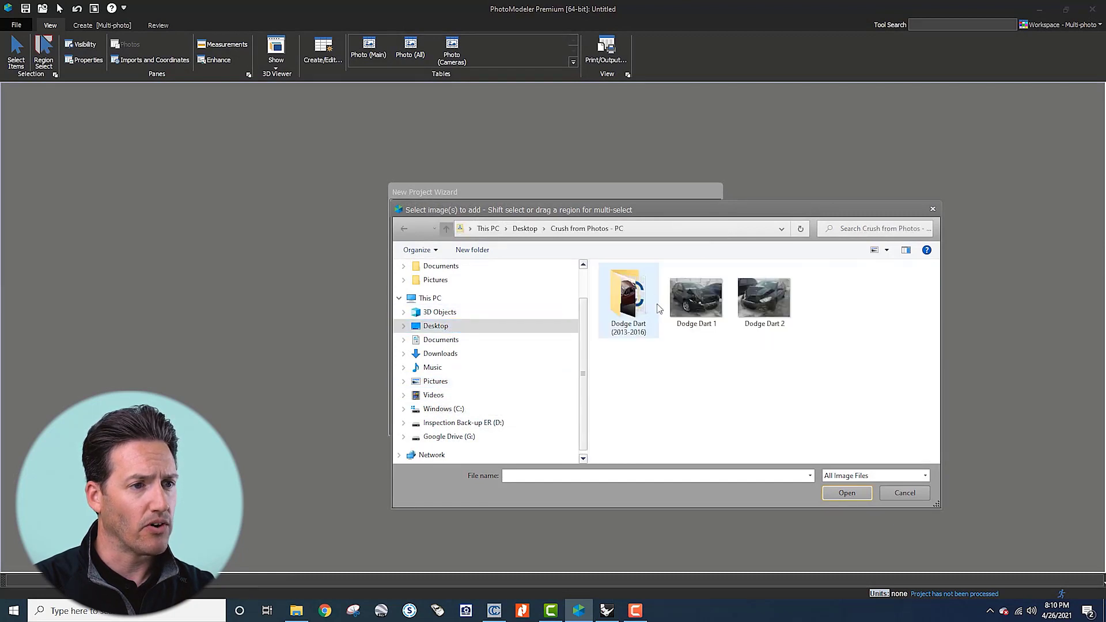
pyautogui.click(704, 316)
pyautogui.keyDown('shift'); pyautogui.click(756, 314); pyautogui.keyUp('shift')
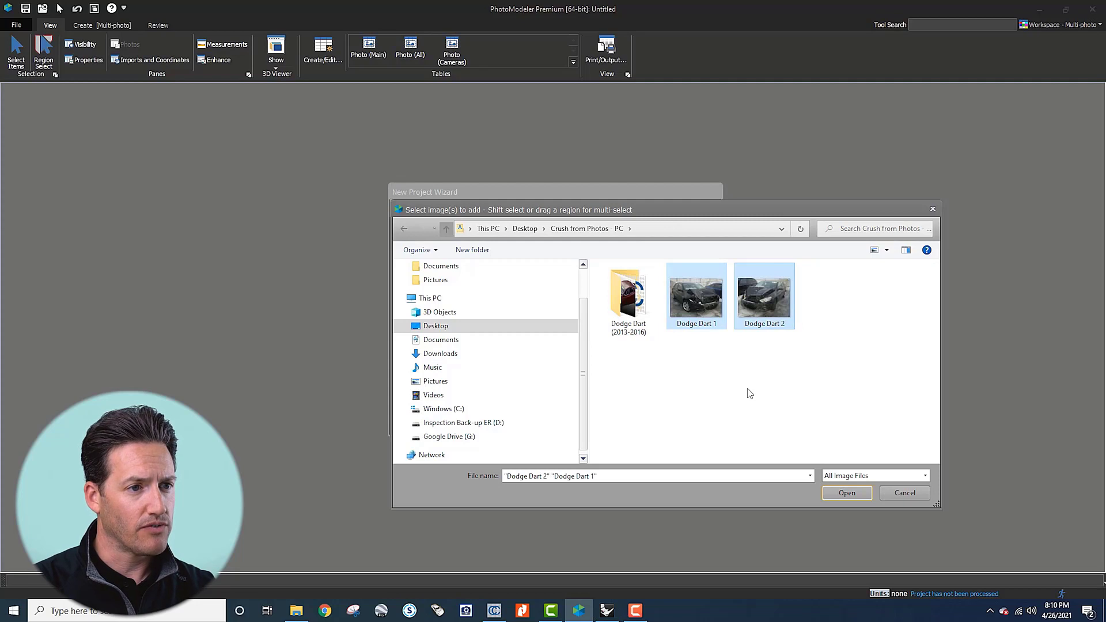
pyautogui.click(846, 492)
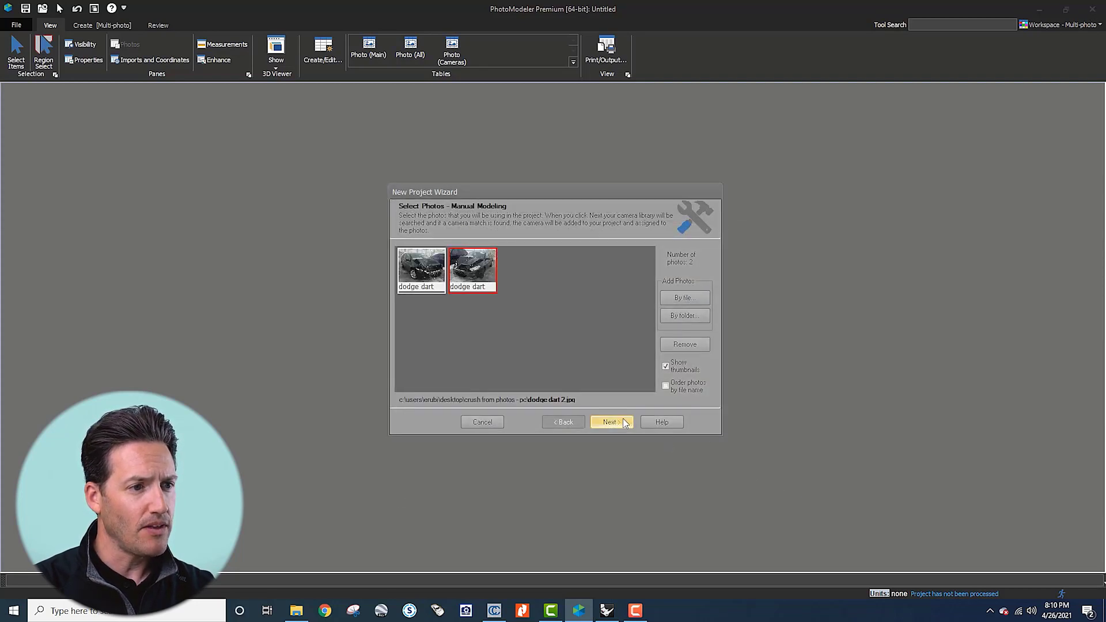
# Step: Set the camera source to an unknown camera solved by Control Points / Imports and complete the project setup
pyautogui.click(623, 422)
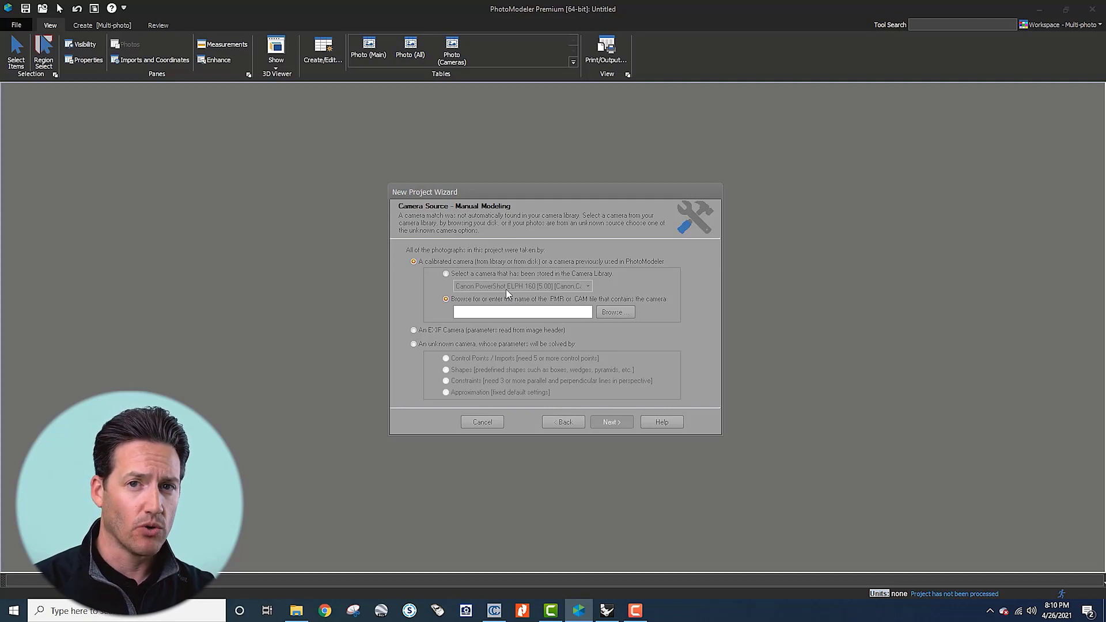
pyautogui.click(492, 347)
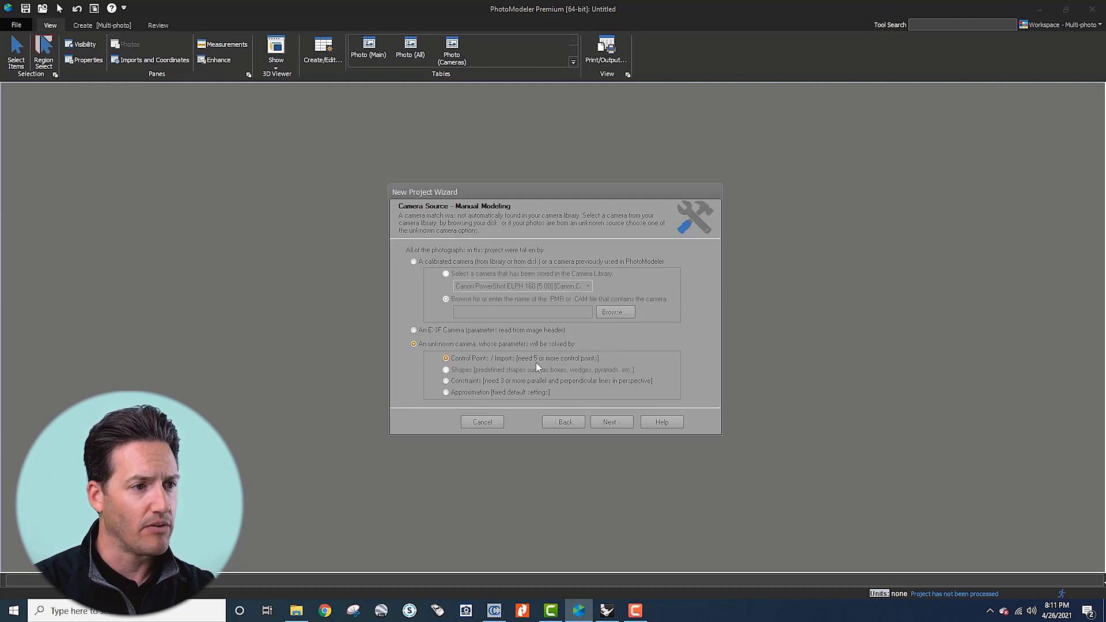
pyautogui.click(606, 421)
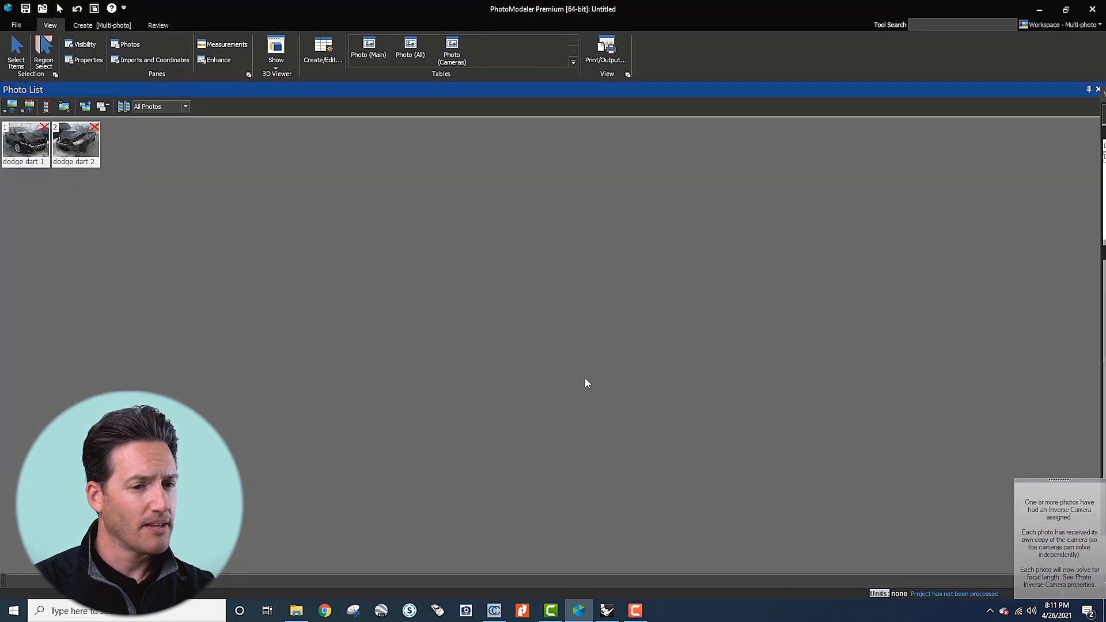
# Step: Open the dodge dart 1 photo, dock the Photo List along the workspace's left side, and close the photo
pyautogui.doubleClick(36, 152)
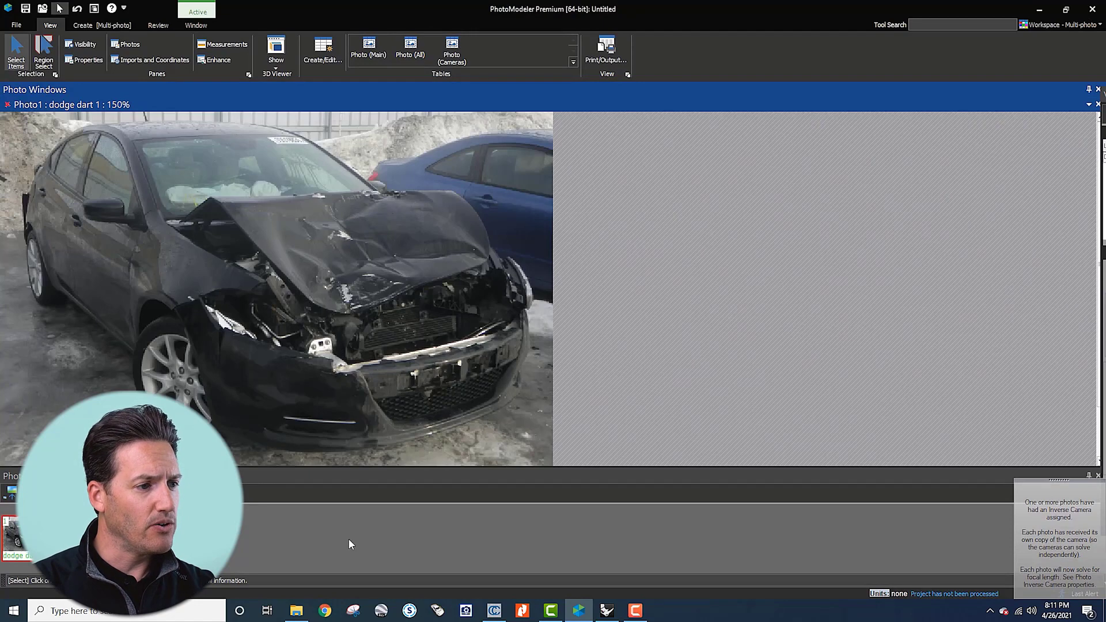
pyautogui.click(358, 504)
pyautogui.moveTo(364, 472); pyautogui.dragTo(19, 328)
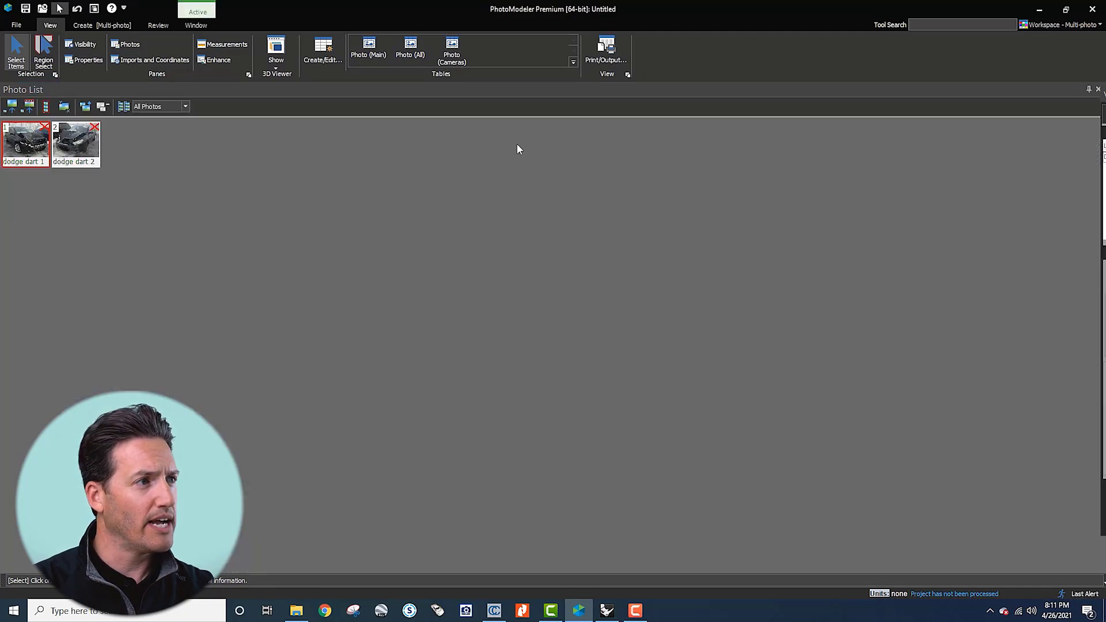
pyautogui.click(1097, 104)
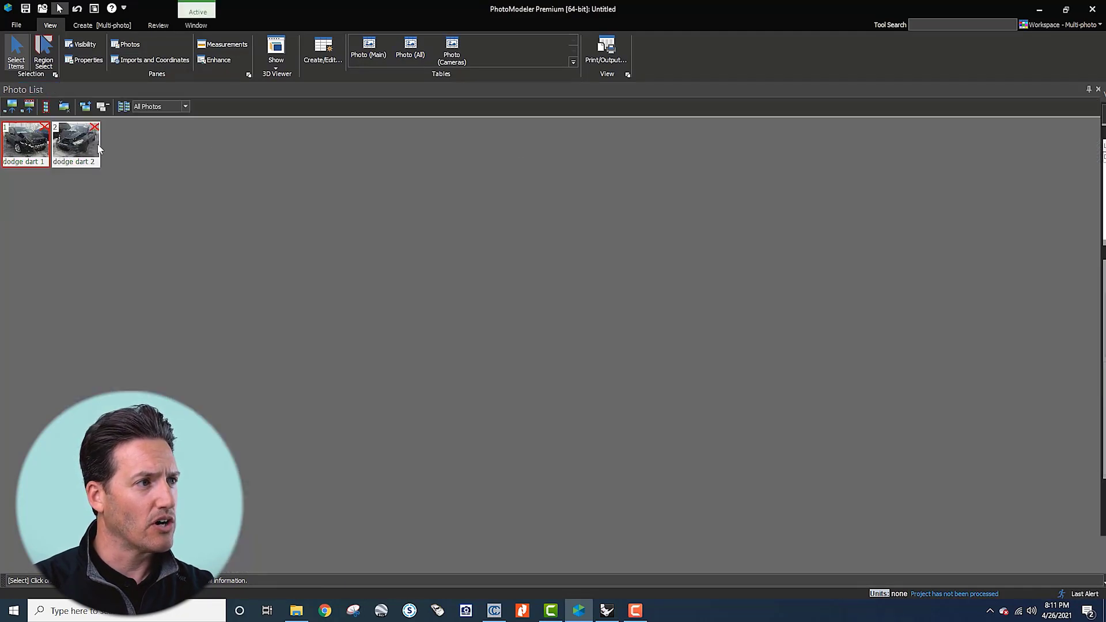
# Step: Open the dodge dart 2 photo and widen the Photo List pane beside it
pyautogui.doubleClick(96, 147)
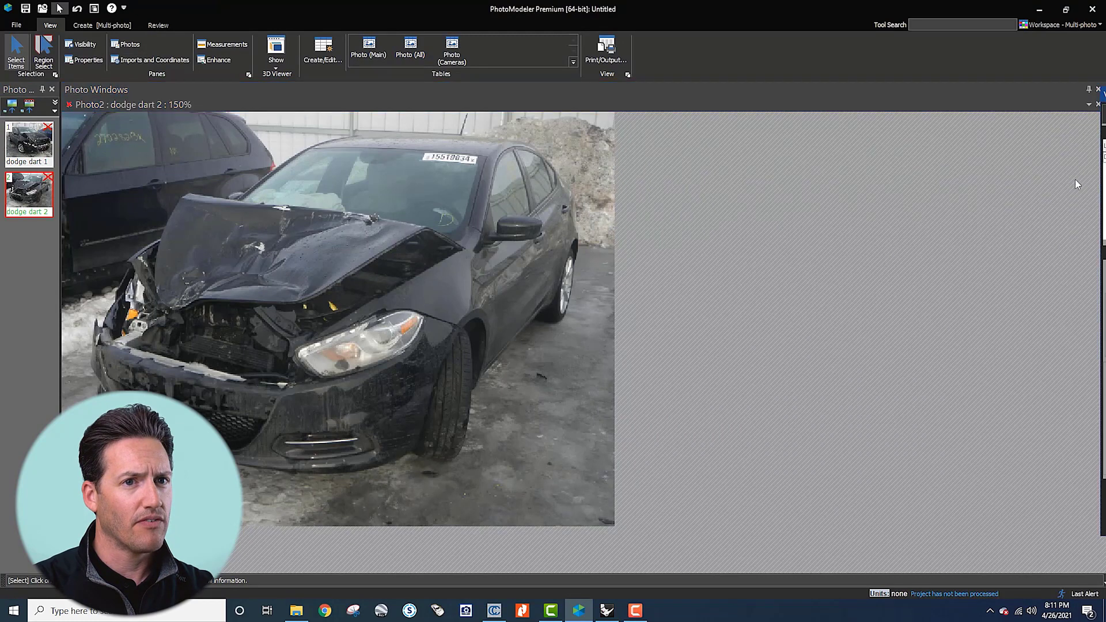
pyautogui.moveTo(1092, 103); pyautogui.dragTo(19, 327)
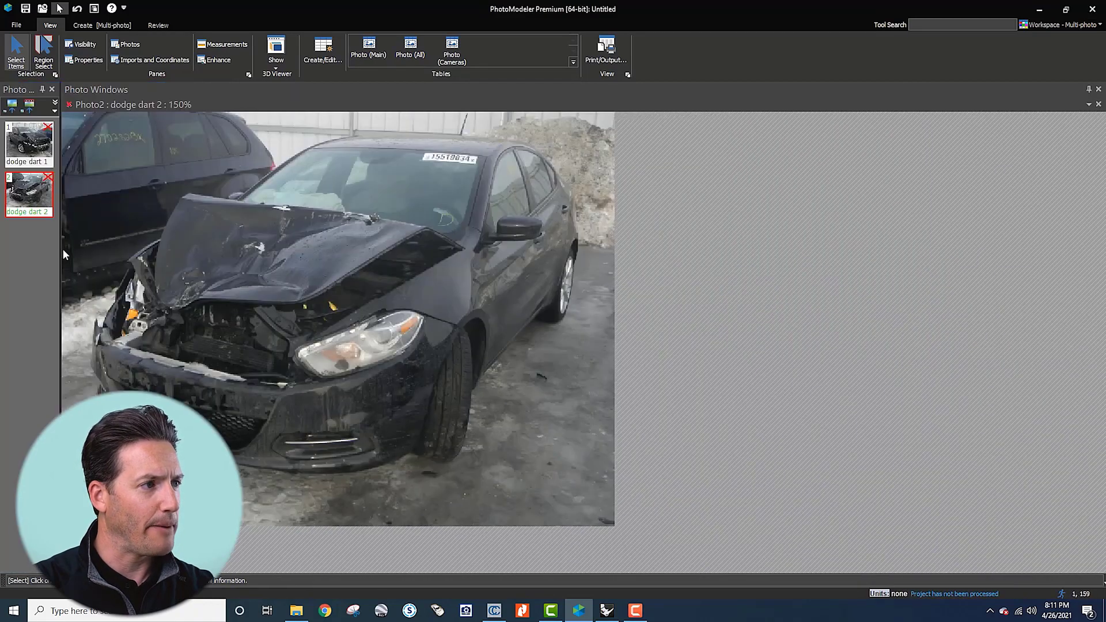
pyautogui.moveTo(61, 252); pyautogui.dragTo(94, 252)
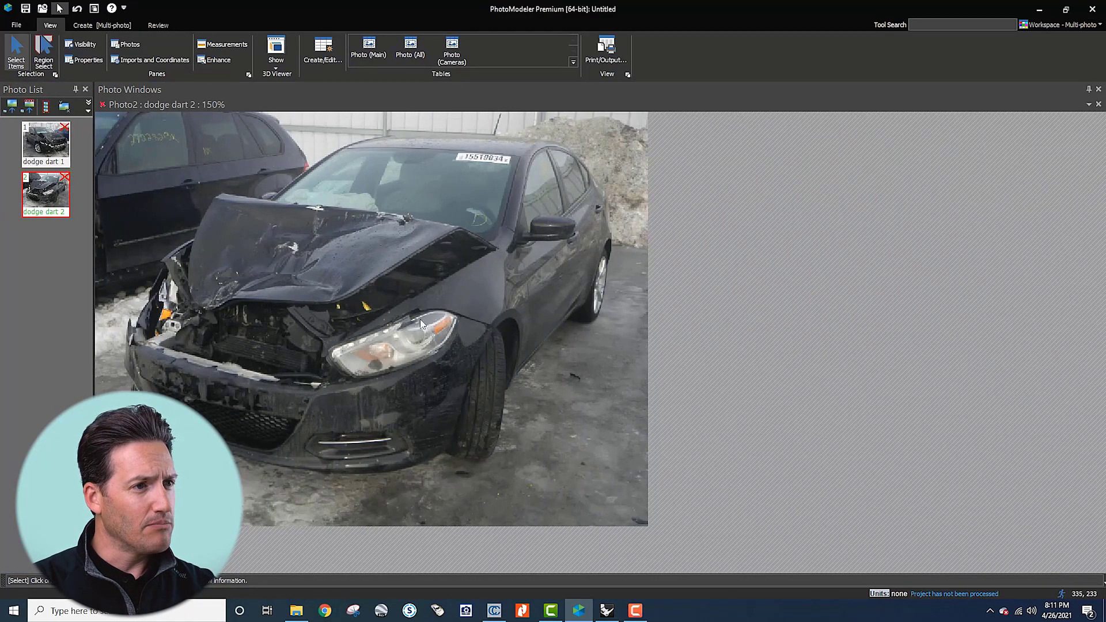
# Step: Mark a point at the windshield's upper driver-side corner, beside the pillar, on the dodge dart 2 photo
pyautogui.scroll(1, 559, 250)
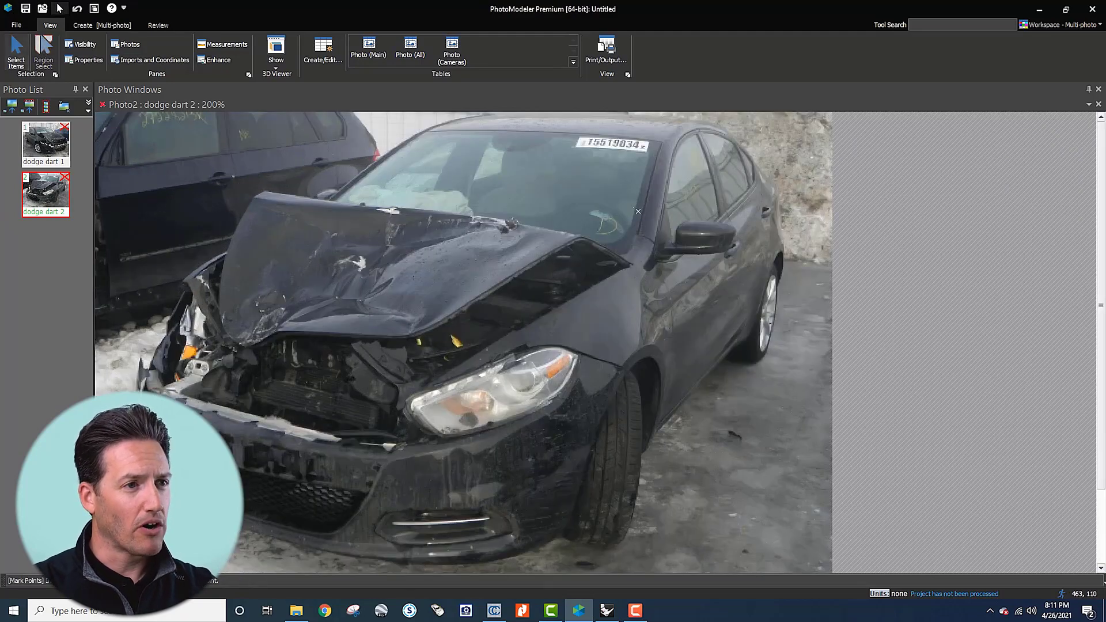
pyautogui.press('m')
pyautogui.scroll(1, 695, 183)
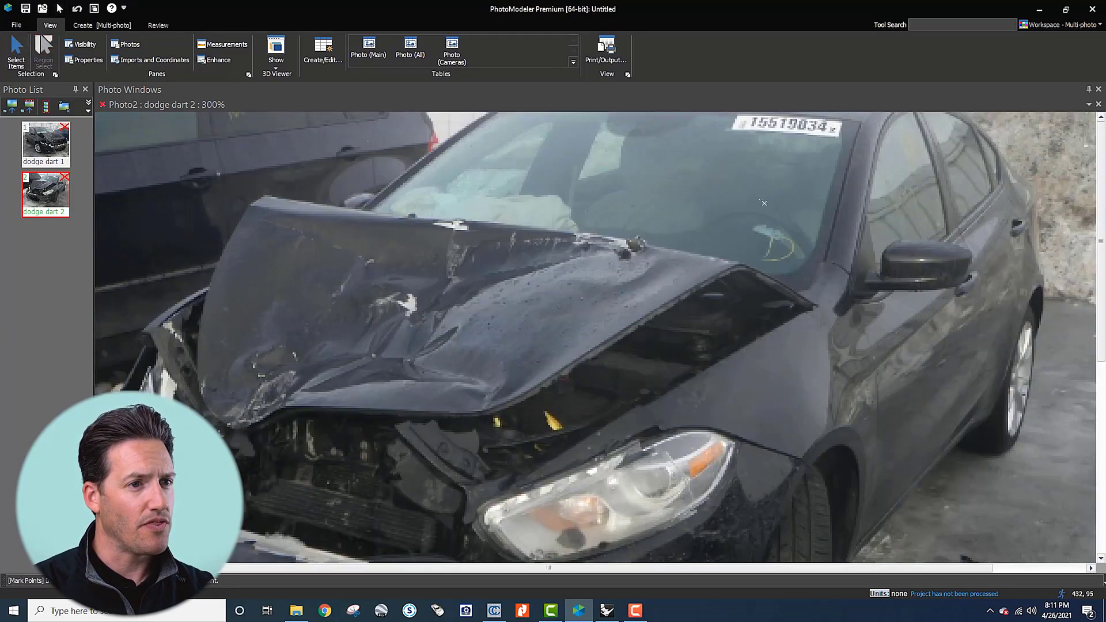
pyautogui.scroll(-1, 968, 265)
pyautogui.scroll(2, 864, 178)
pyautogui.scroll(5, 842, 154)
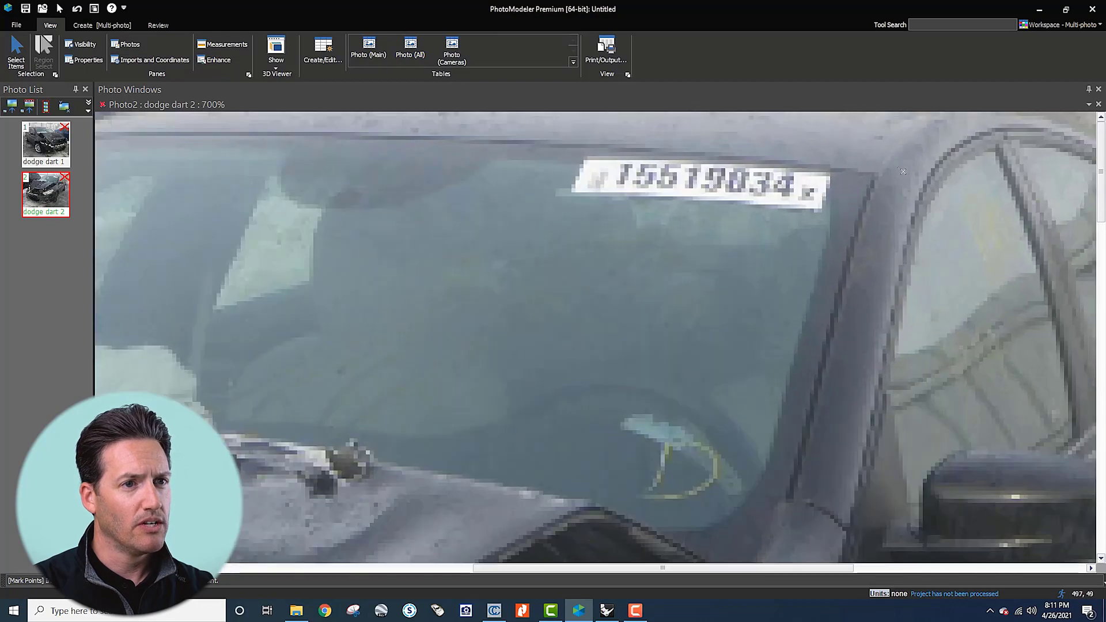
pyautogui.scroll(-1, 883, 190)
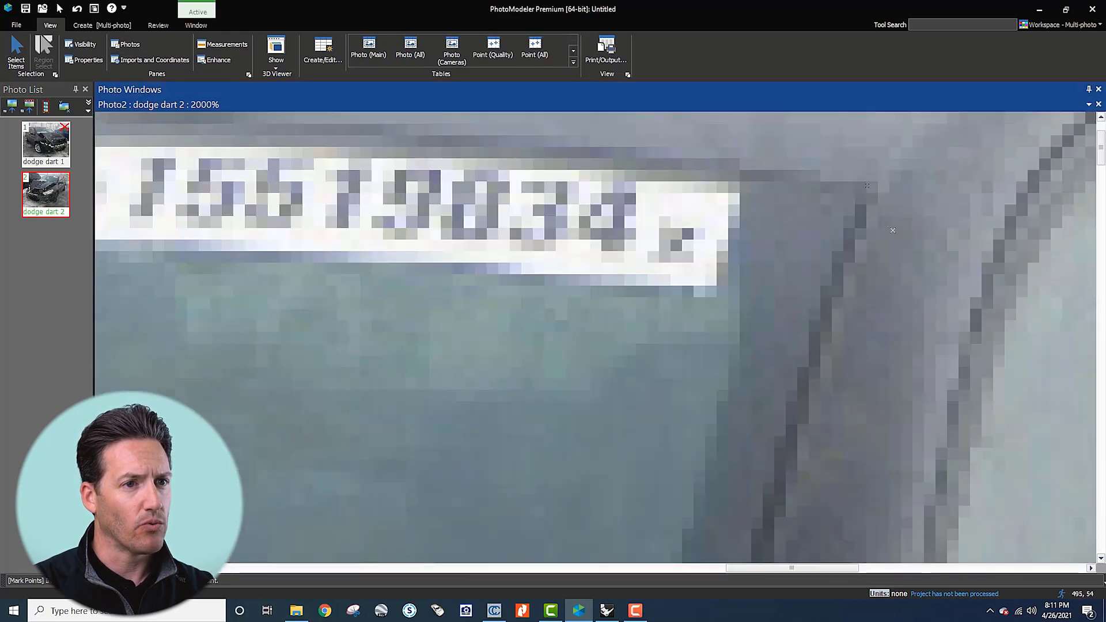
# Step: Turn on the display of point IDs and residuals on the photos, and close the visibility settings
pyautogui.scroll(-3, 865, 259)
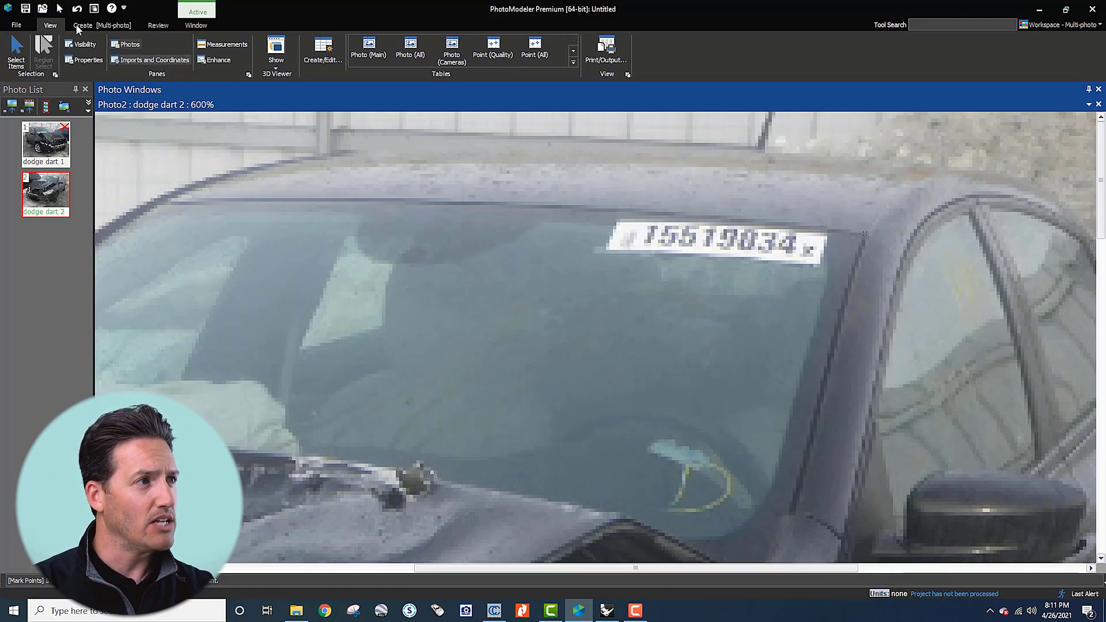
pyautogui.click(84, 46)
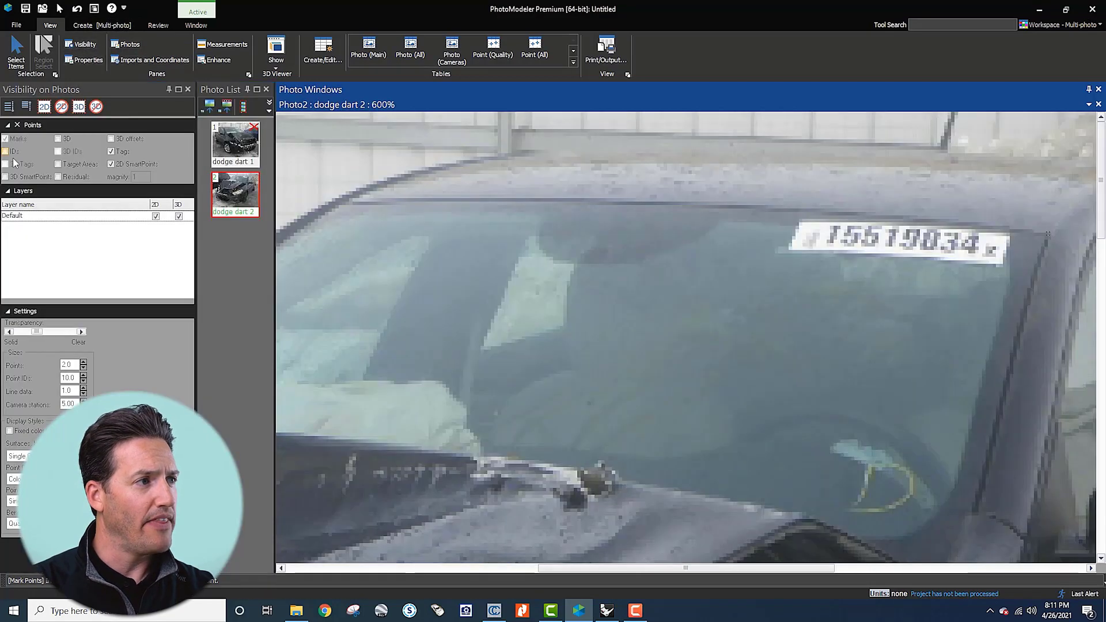
pyautogui.click(6, 150)
pyautogui.click(58, 176)
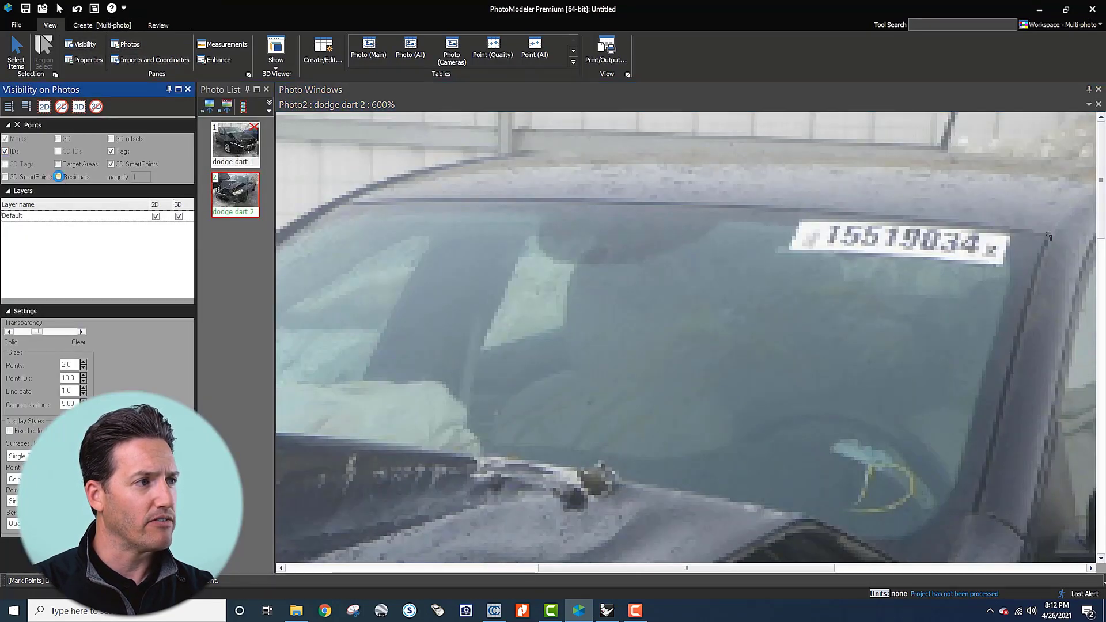
pyautogui.click(187, 89)
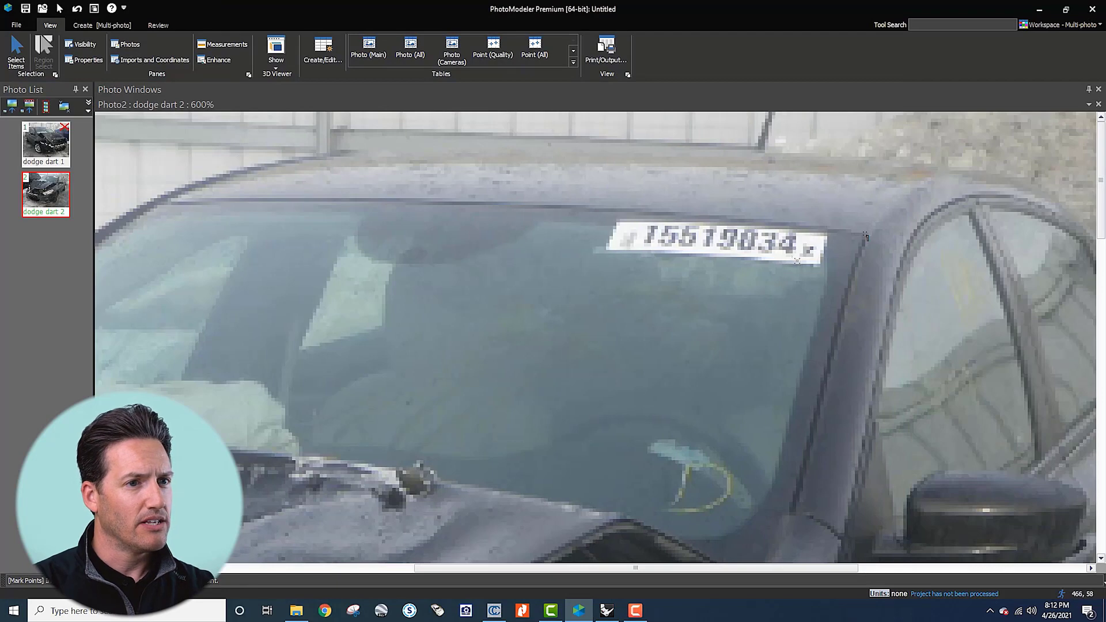
# Step: Mark a point at the upper rear corner of the driver-side front door window, beside the center pillar, on the dodge dart 2 photo
pyautogui.scroll(1, 842, 252)
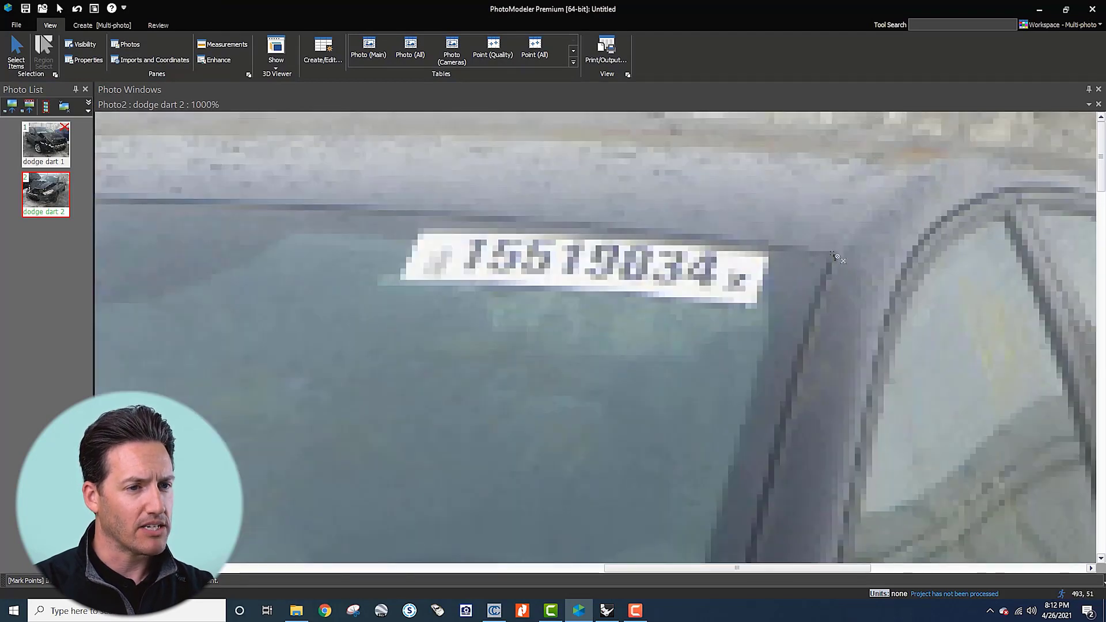
pyautogui.scroll(-1, 846, 256)
pyautogui.scroll(4, 852, 261)
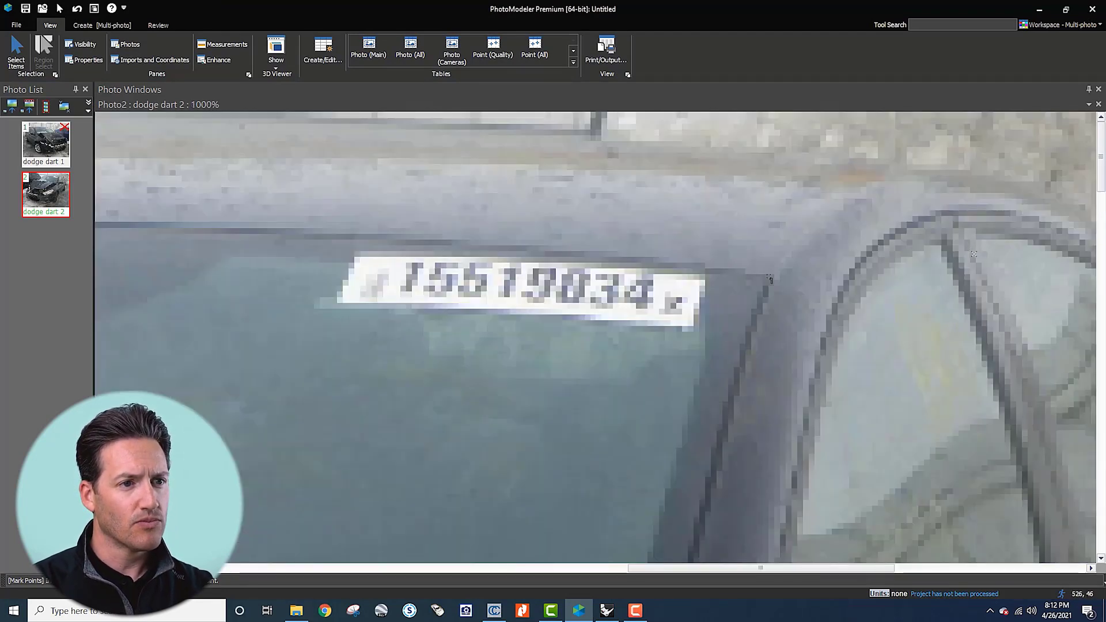
pyautogui.scroll(2, 973, 254)
pyautogui.scroll(-3, 933, 292)
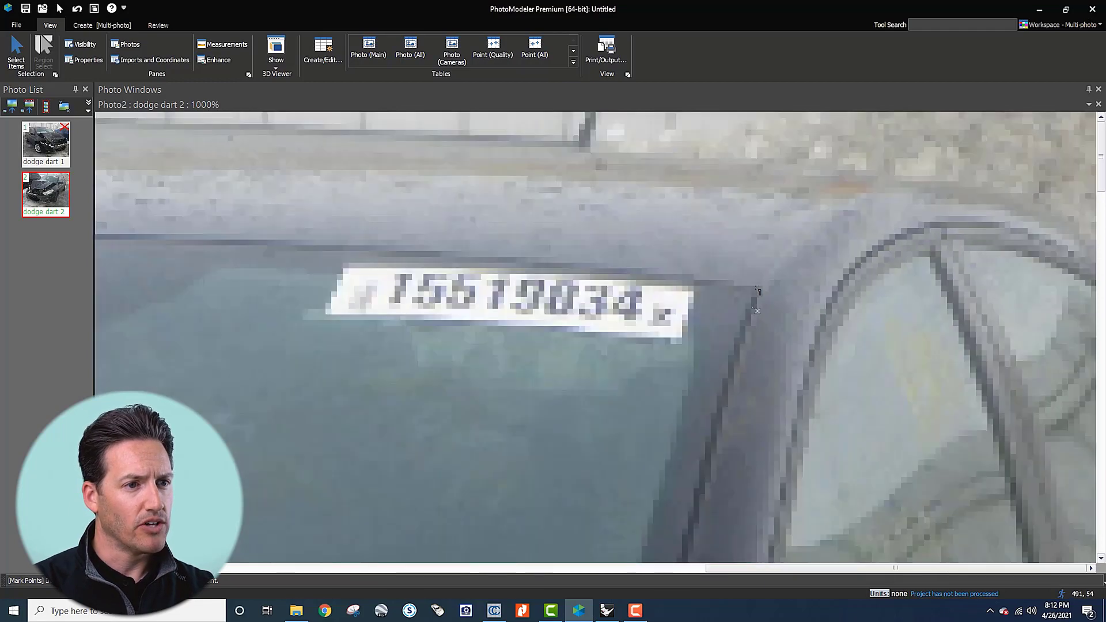
pyautogui.scroll(-5, 756, 311)
pyautogui.scroll(7, 890, 268)
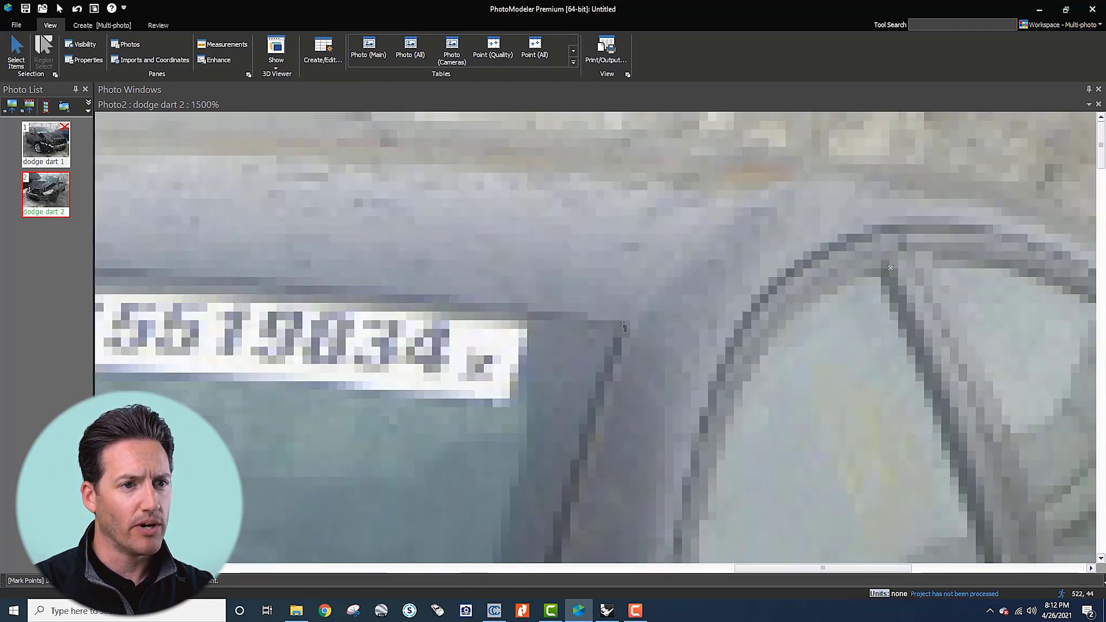
pyautogui.scroll(-3, 887, 269)
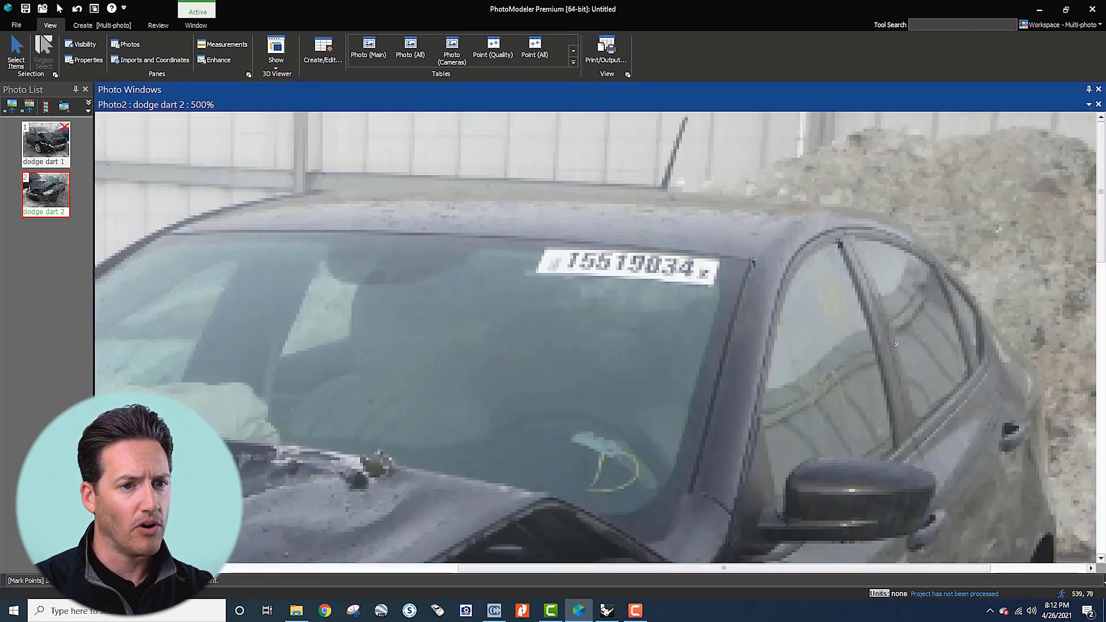
# Step: Mark a point at the lower rear corner of the driver-side rear door window on the dodge dart 2 photo
pyautogui.scroll(-1, 967, 343)
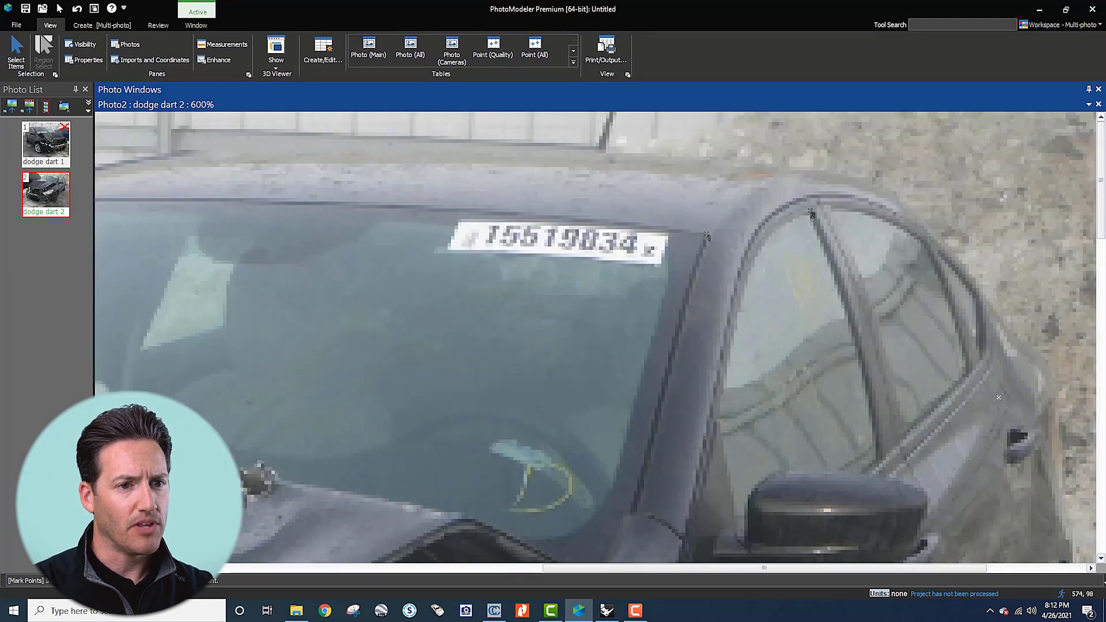
pyautogui.scroll(3, 971, 363)
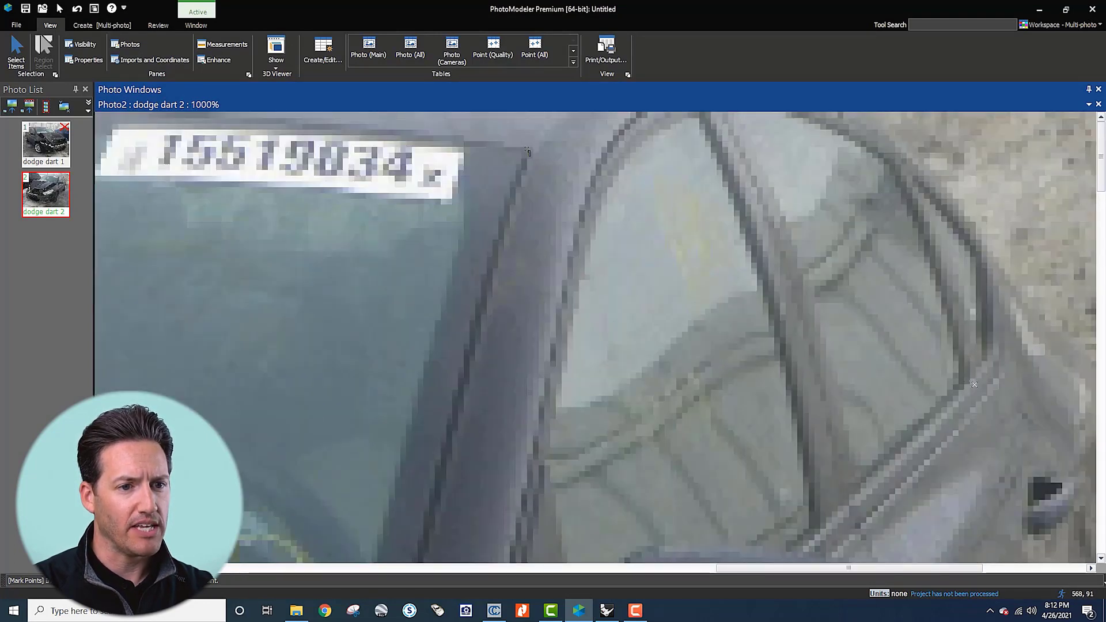
pyautogui.click(970, 384)
pyautogui.scroll(-2, 938, 334)
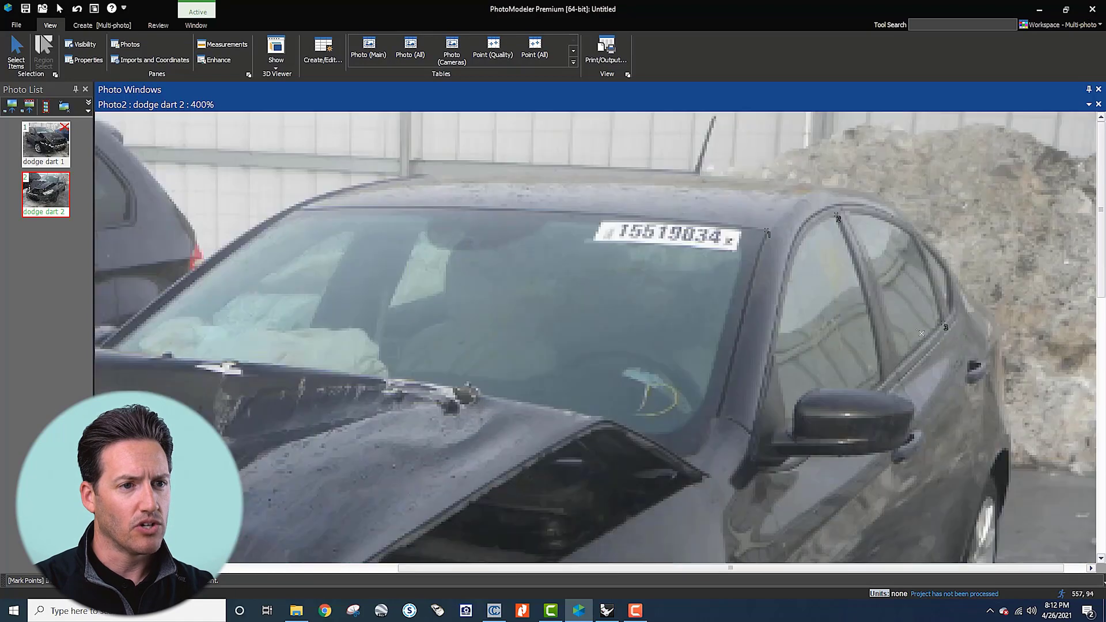
pyautogui.scroll(2, 831, 232)
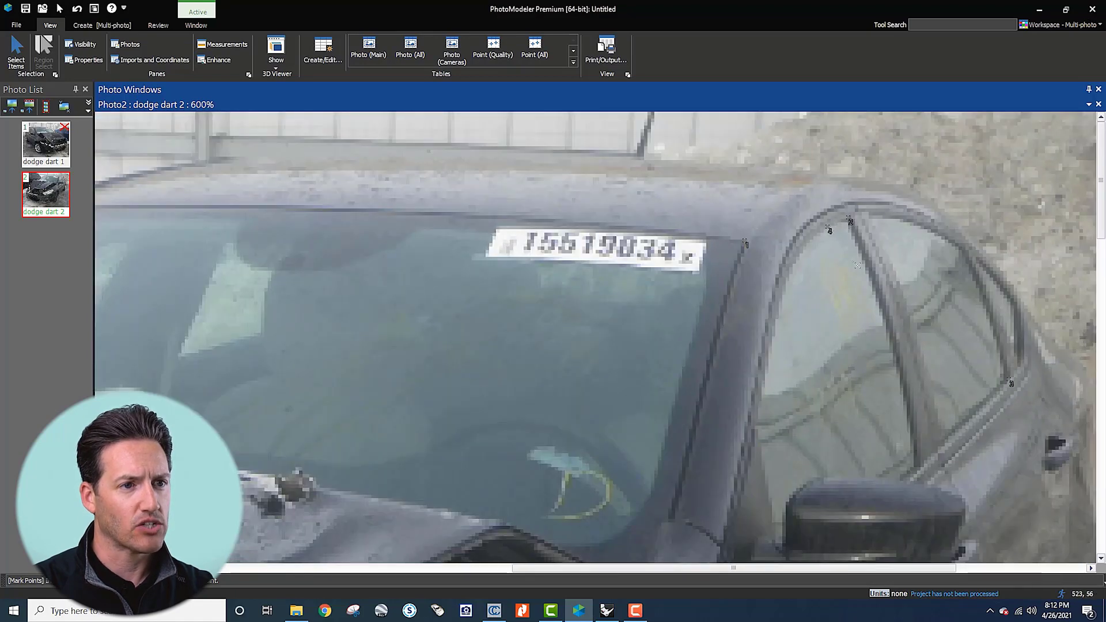
pyautogui.scroll(2, 831, 230)
pyautogui.click(822, 237)
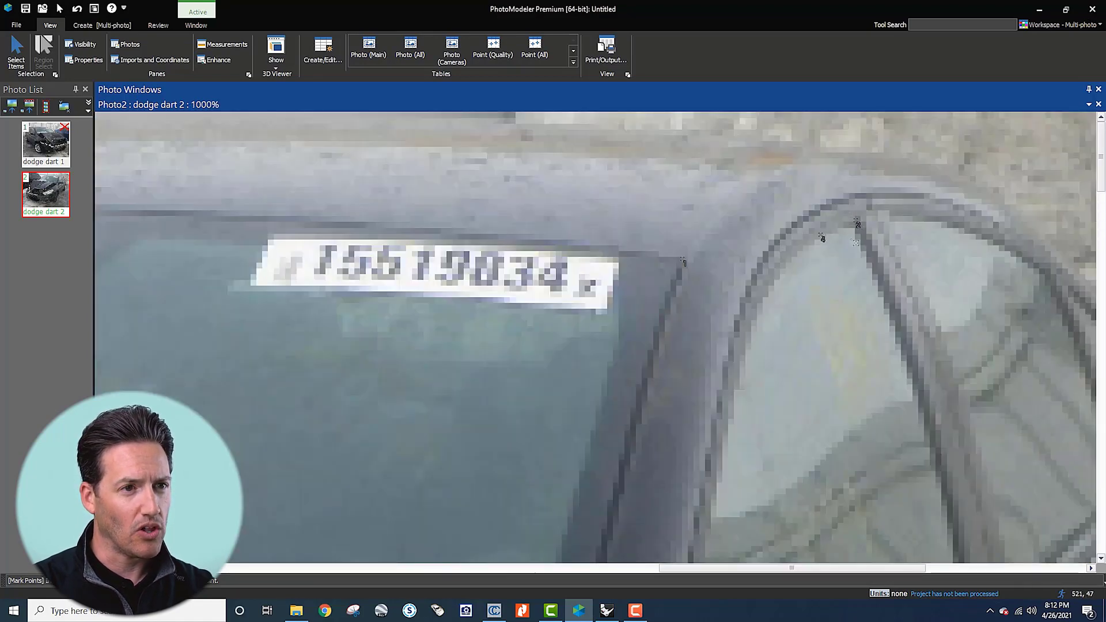
pyautogui.press('Escape')
pyautogui.click(822, 237)
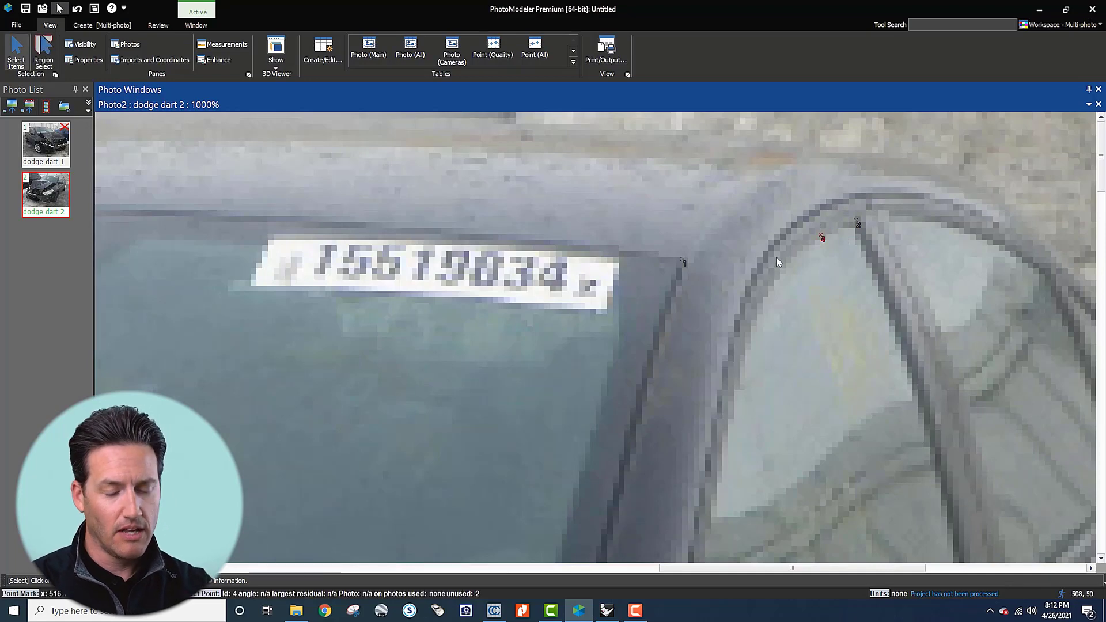
pyautogui.press('Delete')
# Step: Resume point marking and mark the lower front edge of the driver's front door handle, just behind the side mirror
pyautogui.scroll(-4, 775, 256)
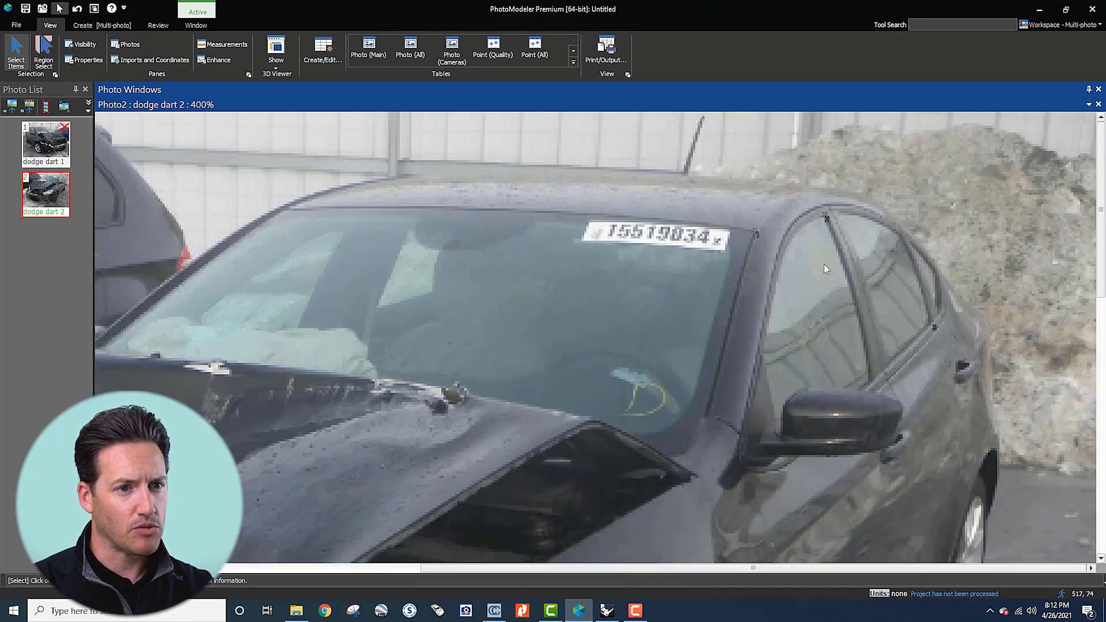
pyautogui.scroll(-1, 928, 352)
pyautogui.press('m')
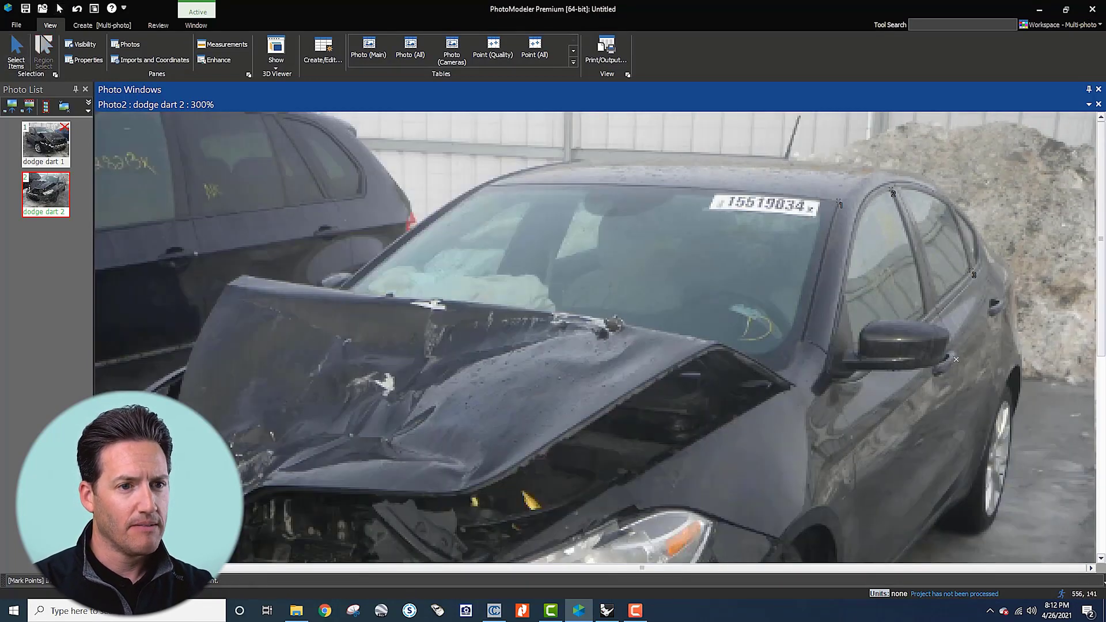
pyautogui.scroll(5, 938, 360)
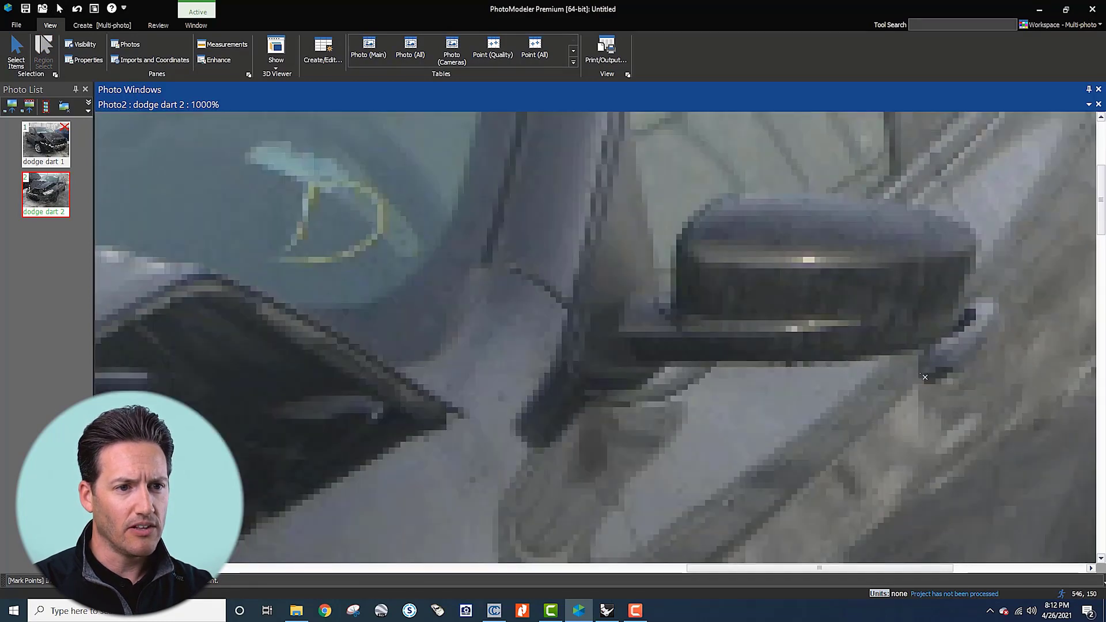
pyautogui.scroll(-2, 924, 374)
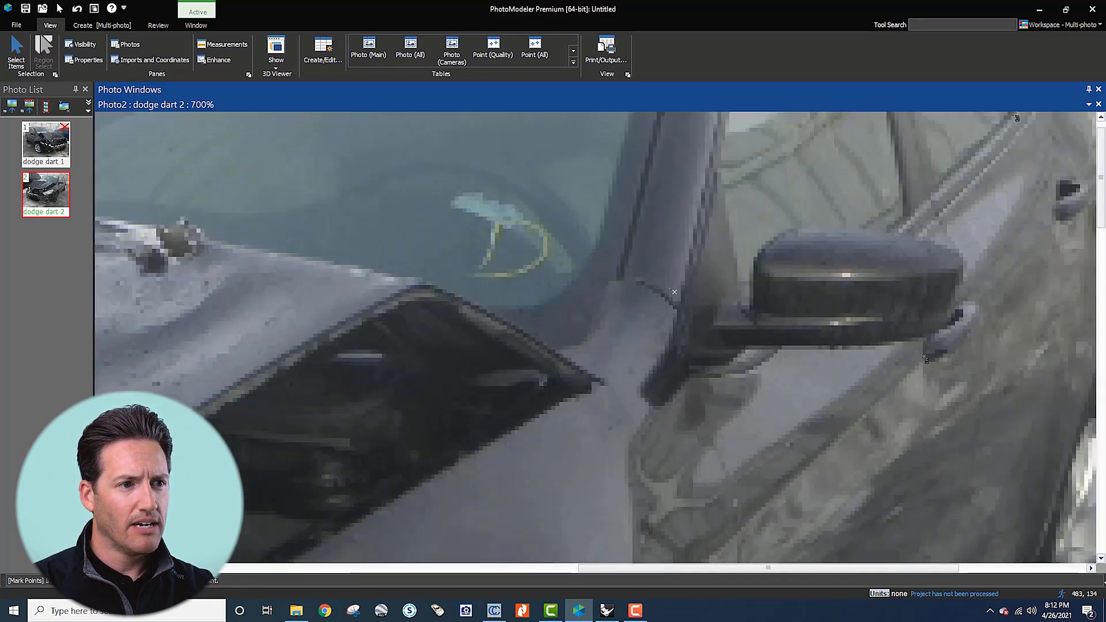
# Step: Mark a point at the driver-side windshield pillar's base, where the fender seam meets the door edge
pyautogui.scroll(3, 679, 311)
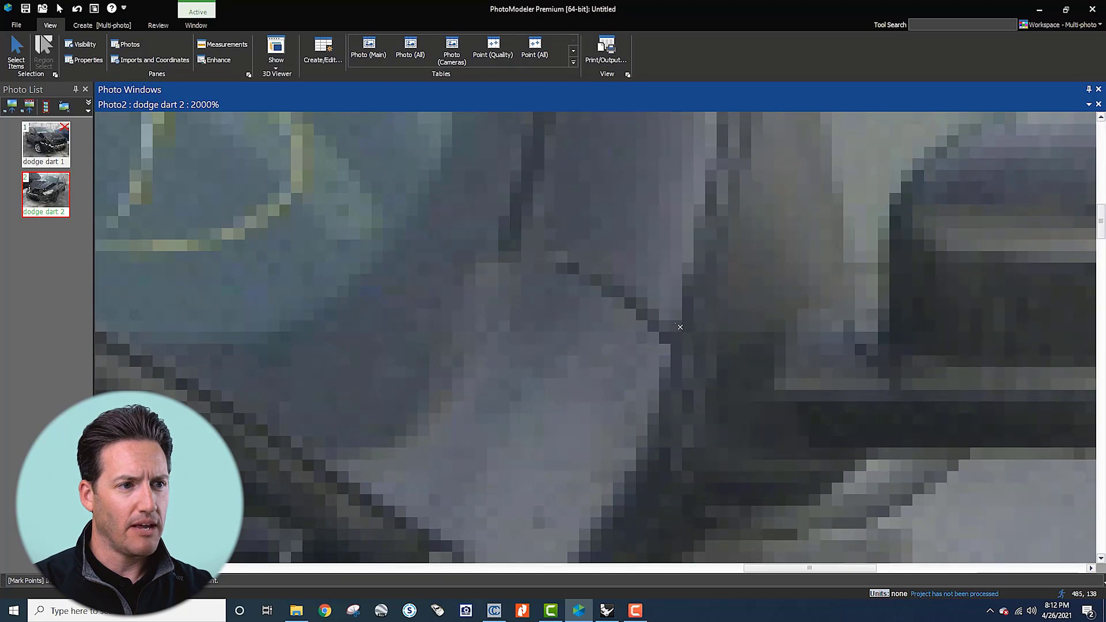
pyautogui.scroll(-4, 679, 326)
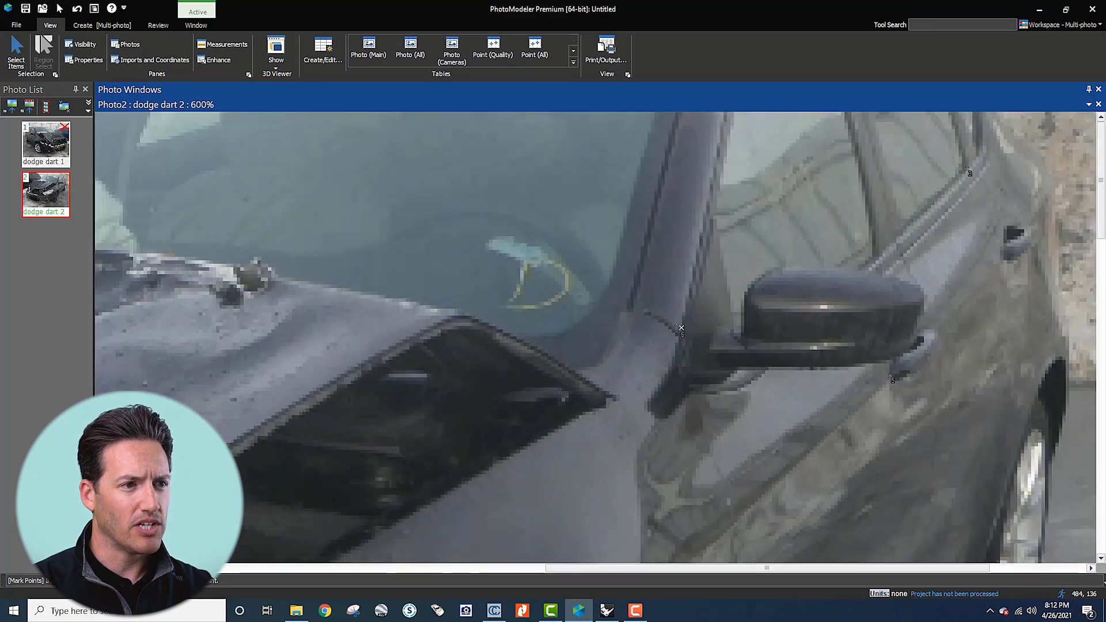
pyautogui.scroll(2, 647, 374)
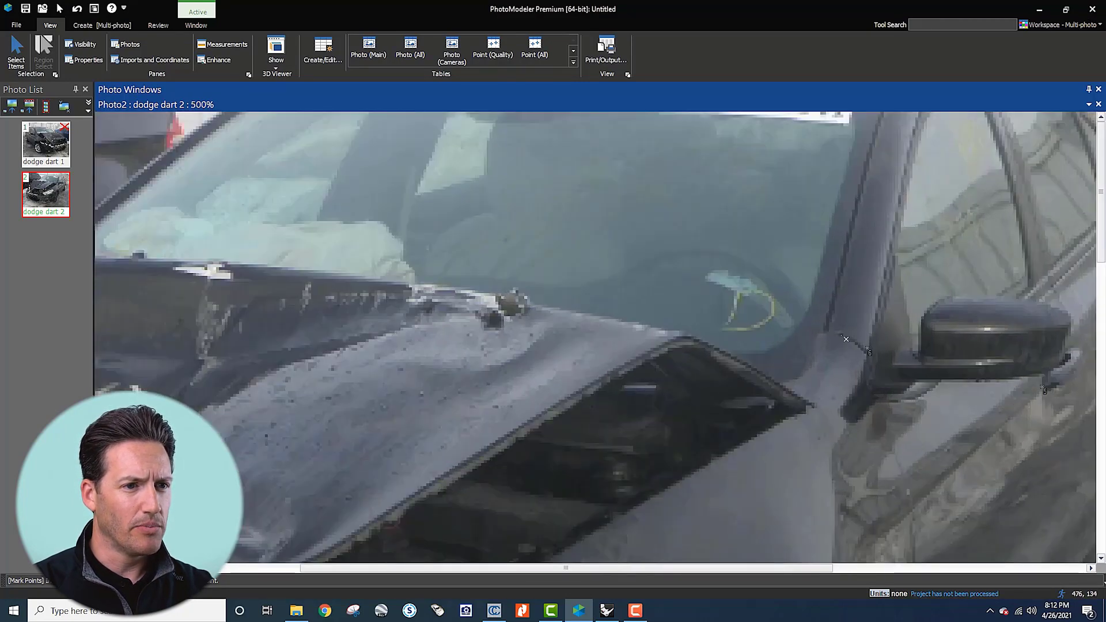
# Step: Examine the car's driver side on the dodge dart 2 photo, from the pillar base to the wheels, for further distinct features
pyautogui.scroll(-3, 825, 361)
pyautogui.scroll(-1, 825, 361)
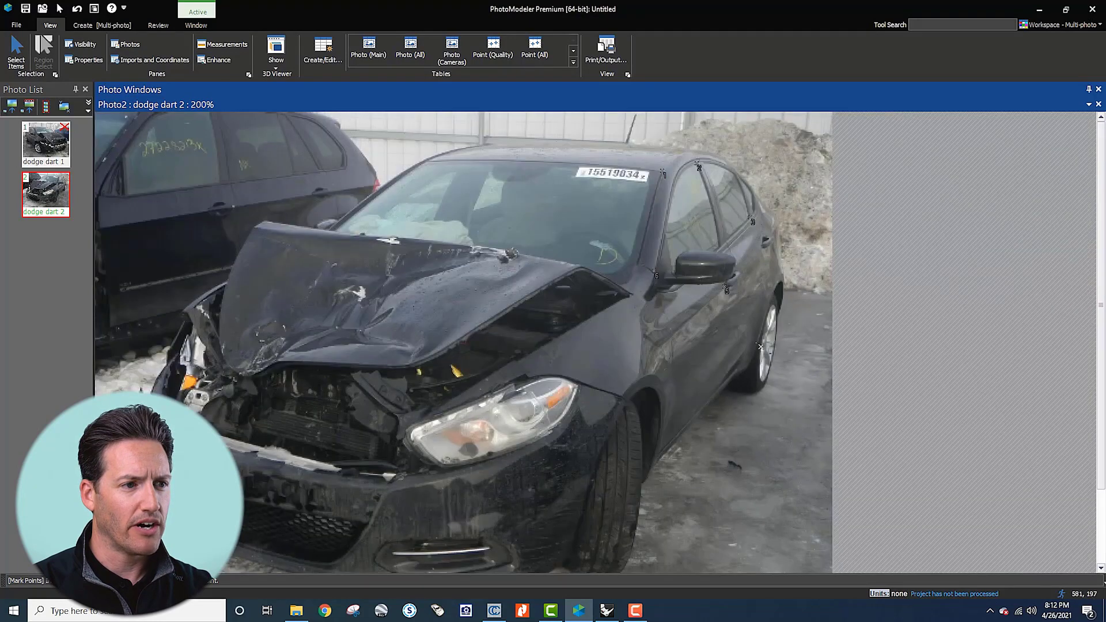
pyautogui.scroll(1, 760, 346)
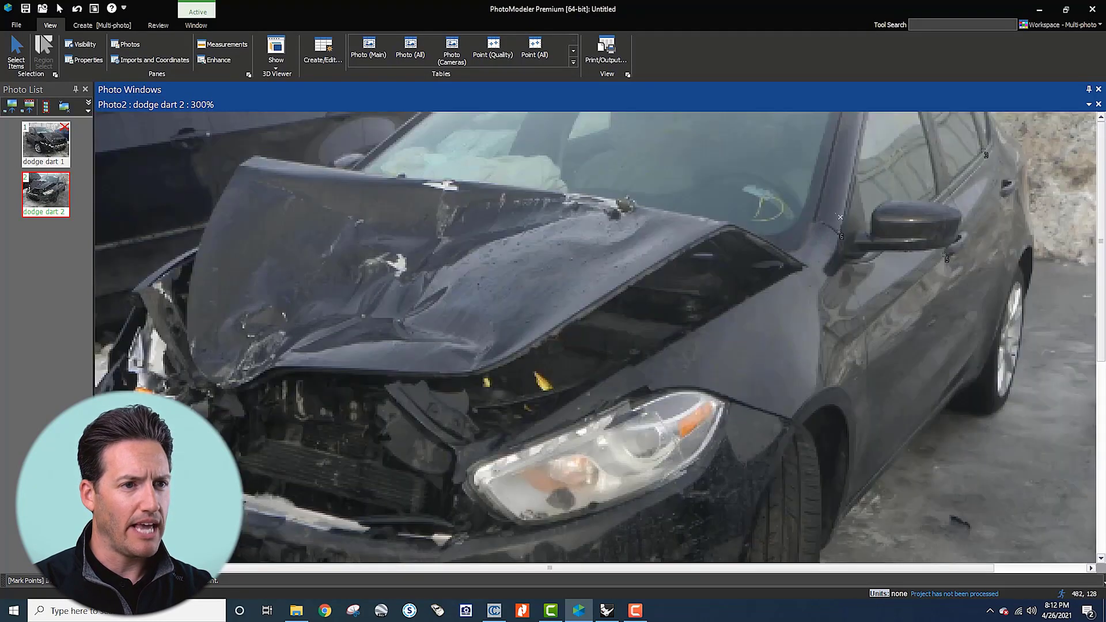
pyautogui.scroll(2, 840, 217)
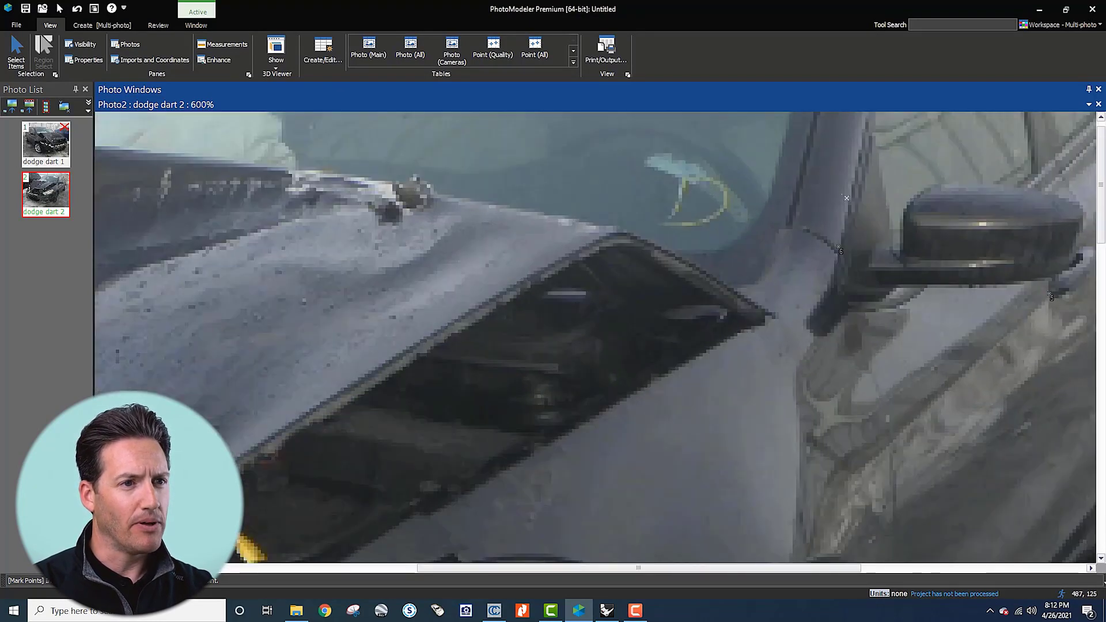
pyautogui.scroll(-2, 841, 218)
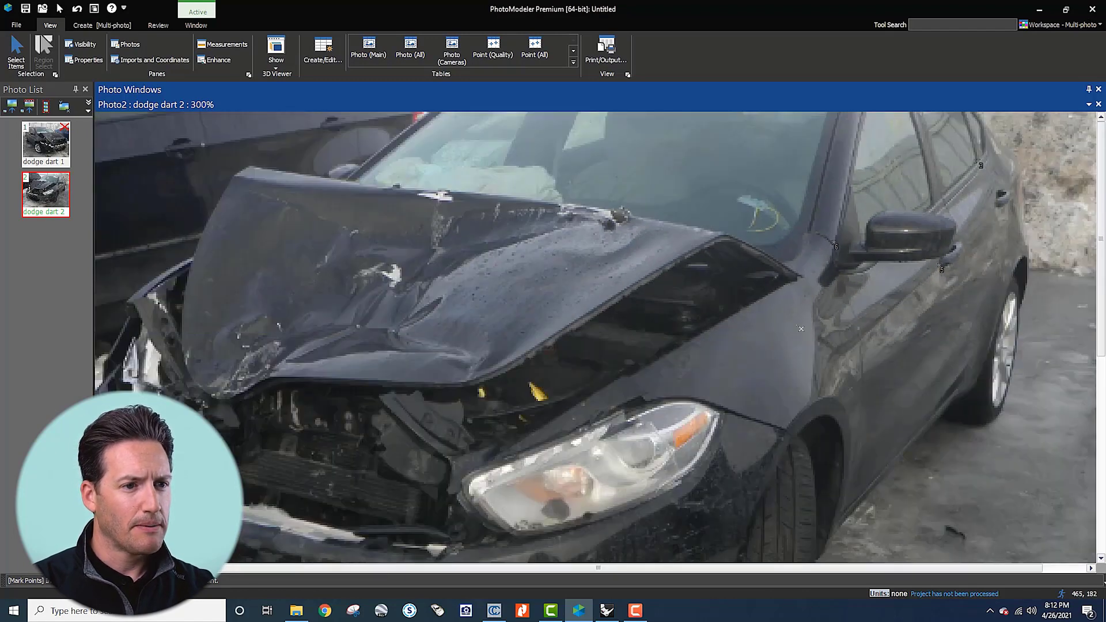
pyautogui.scroll(-1, 801, 328)
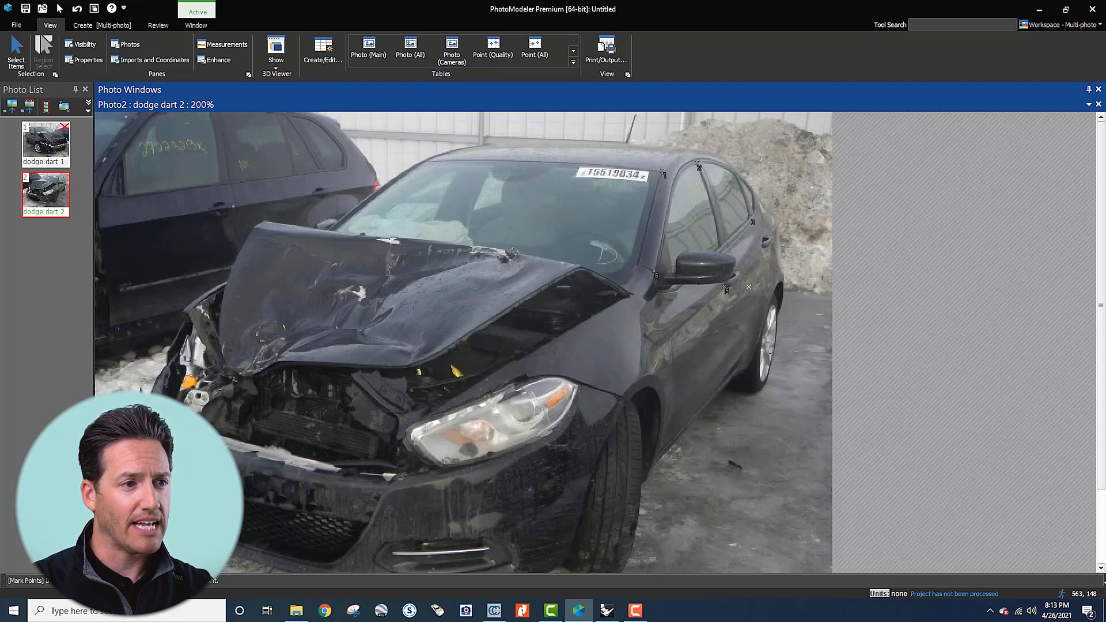
pyautogui.scroll(1, 767, 284)
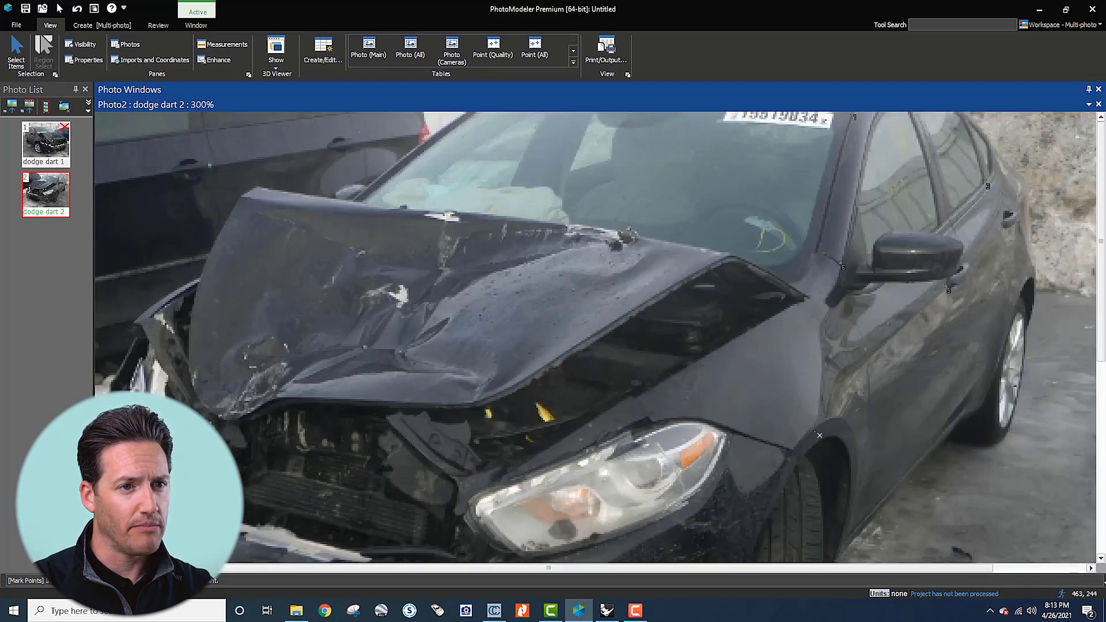
# Step: Mark a point on the lower front edge of the driver-side rear door handle on the dodge dart 2 photo
pyautogui.scroll(3, 989, 234)
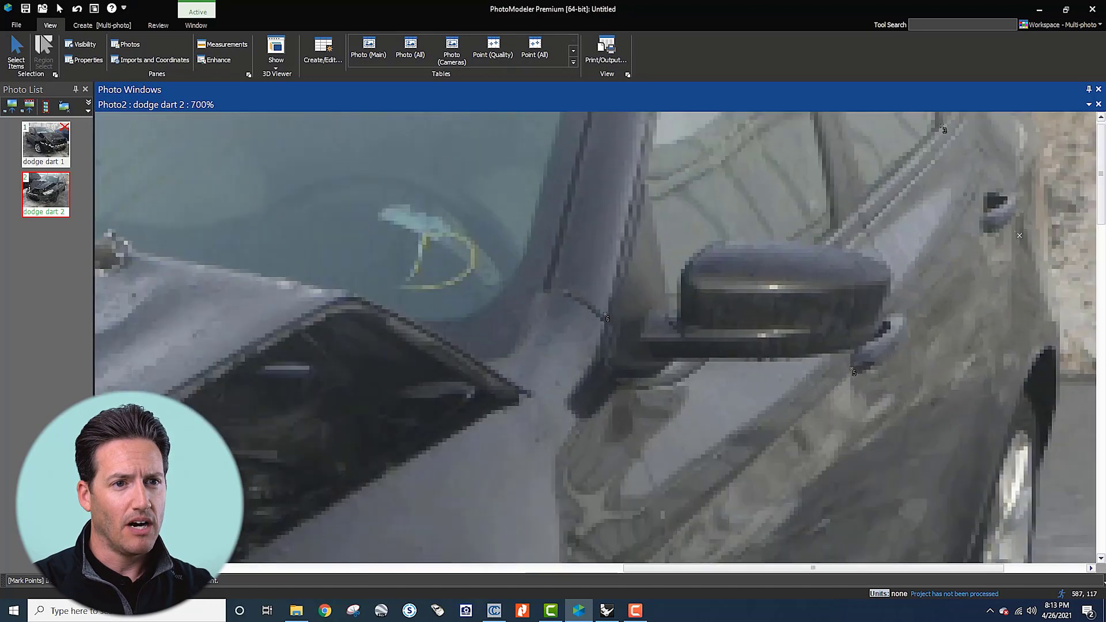
pyautogui.scroll(-2, 989, 234)
pyautogui.scroll(-1, 947, 430)
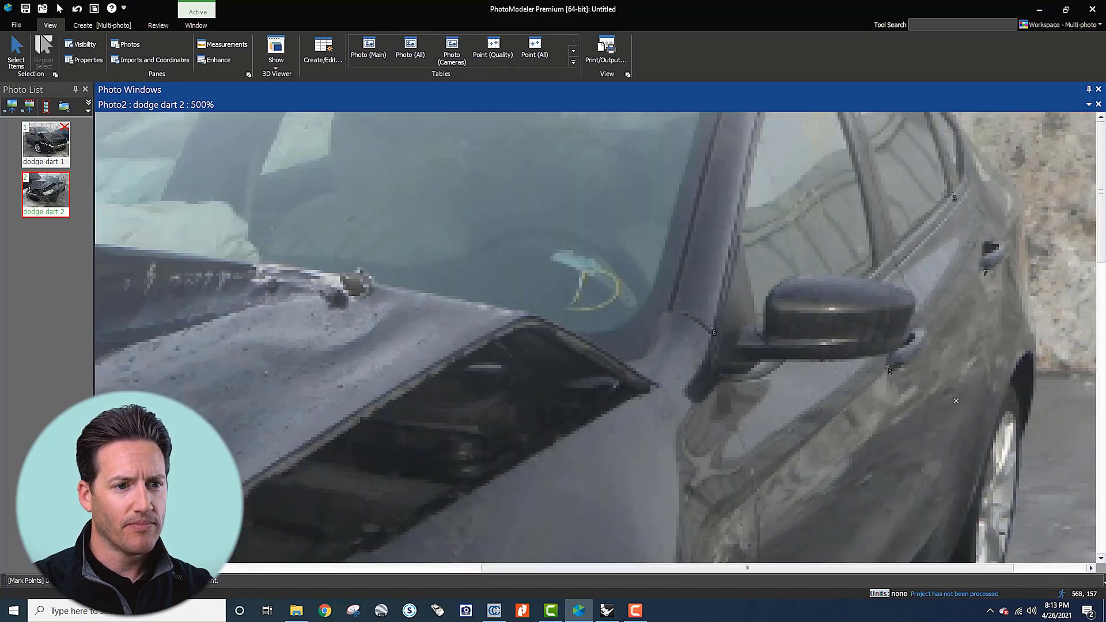
pyautogui.scroll(-2, 946, 430)
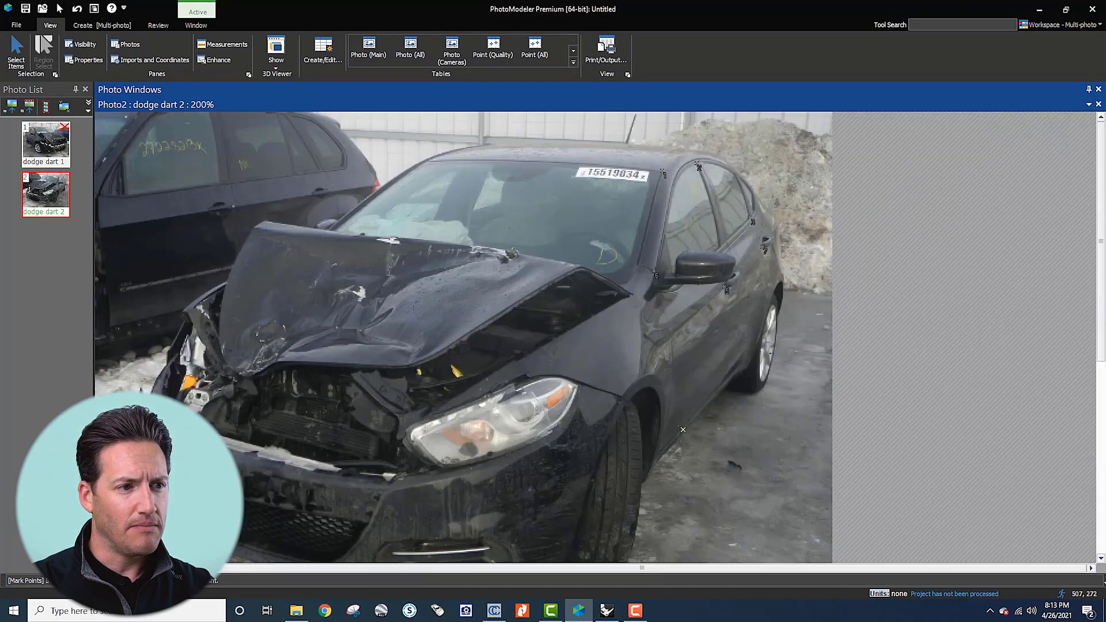
# Step: Mark a point where the bumper-to-fender seam meets the driver-side front wheel arch on the dodge dart 2 photo
pyautogui.scroll(2, 815, 396)
pyautogui.scroll(2, 814, 395)
pyautogui.scroll(1, 830, 382)
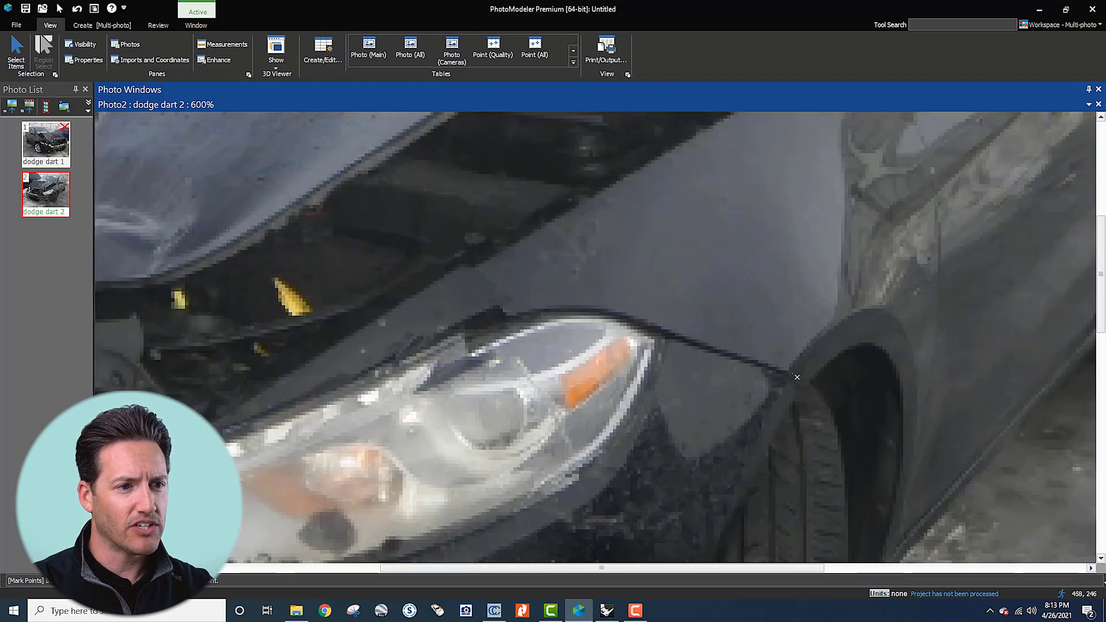
pyautogui.scroll(2, 801, 384)
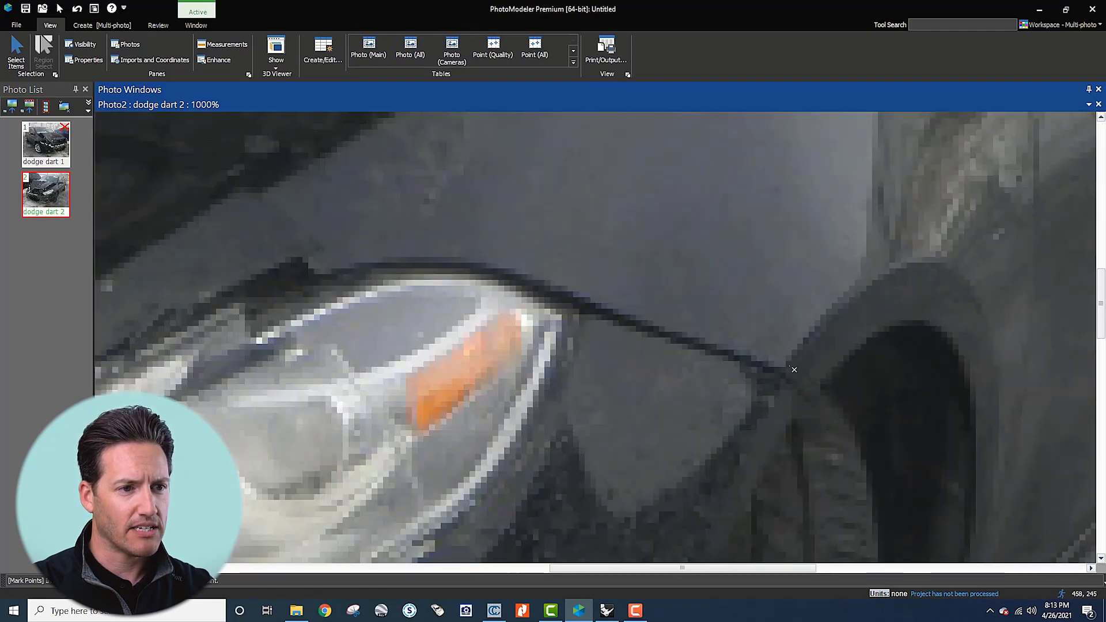
pyautogui.scroll(-4, 789, 374)
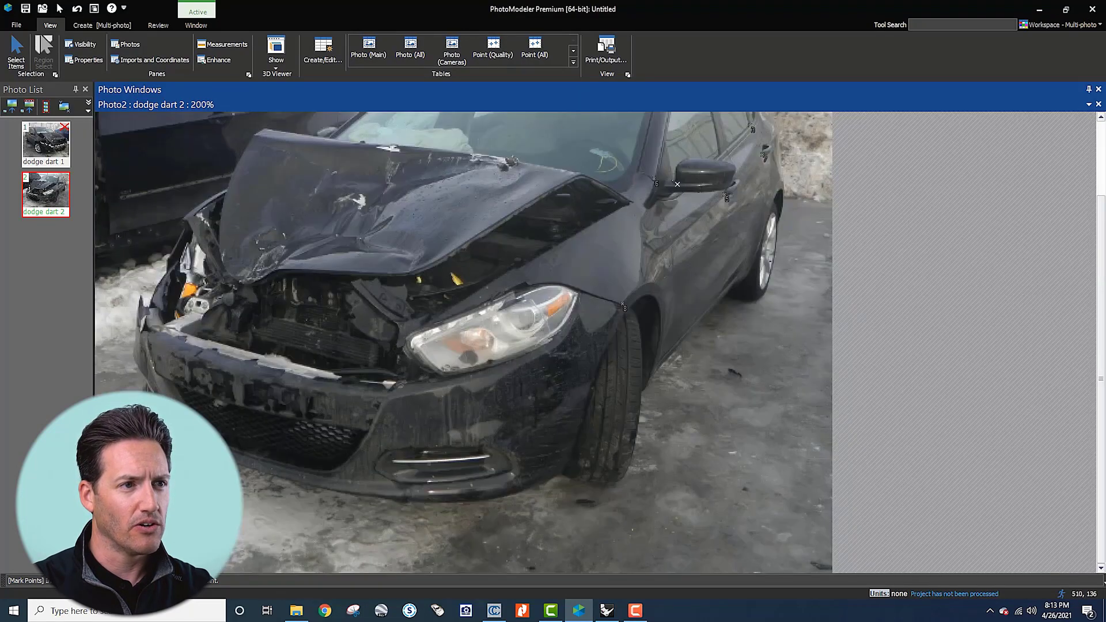
pyautogui.scroll(2, 670, 211)
pyautogui.moveTo(850, 163); pyautogui.dragTo(746, 239, button='middle')
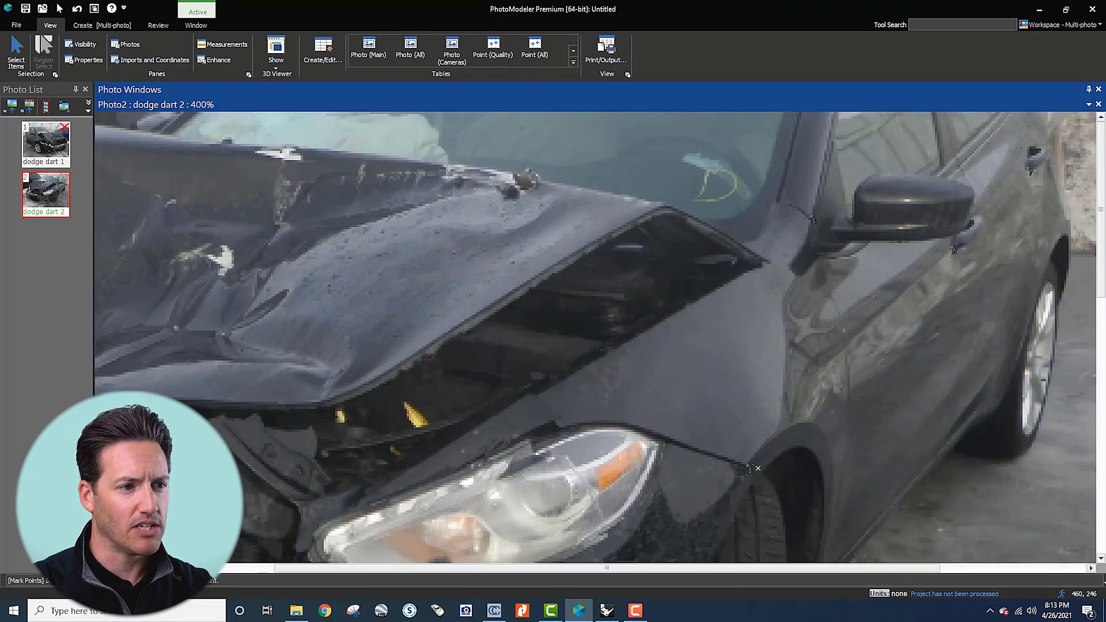
# Step: Mark a point at the center of the driver-side rear wheel on the dodge dart 2 photo
pyautogui.scroll(-1, 757, 466)
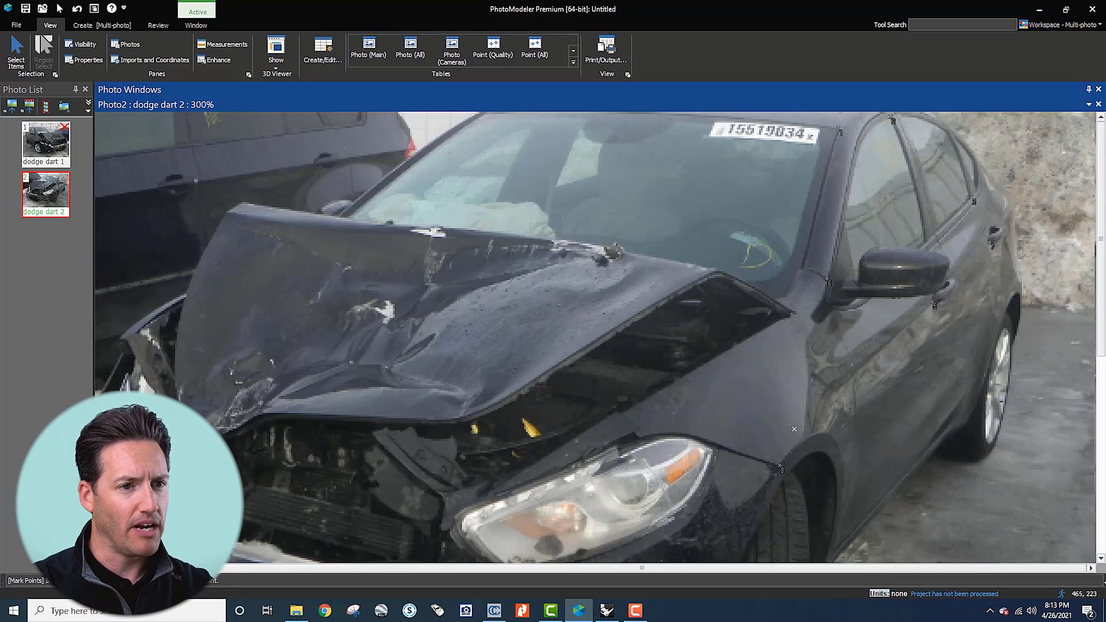
pyautogui.scroll(-1, 795, 388)
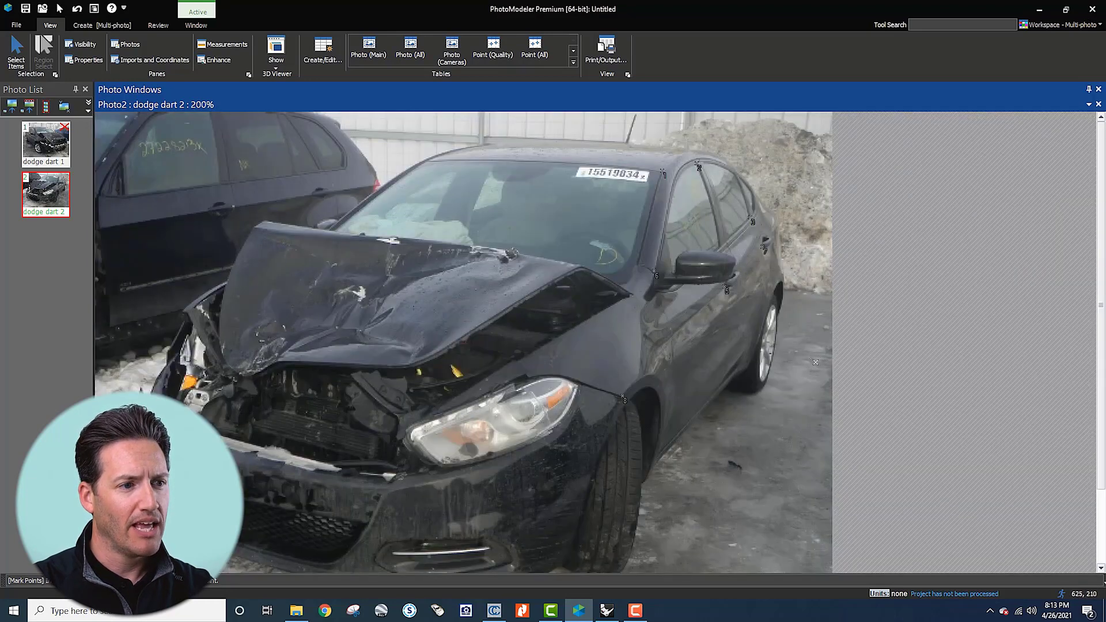
pyautogui.scroll(10, 984, 331)
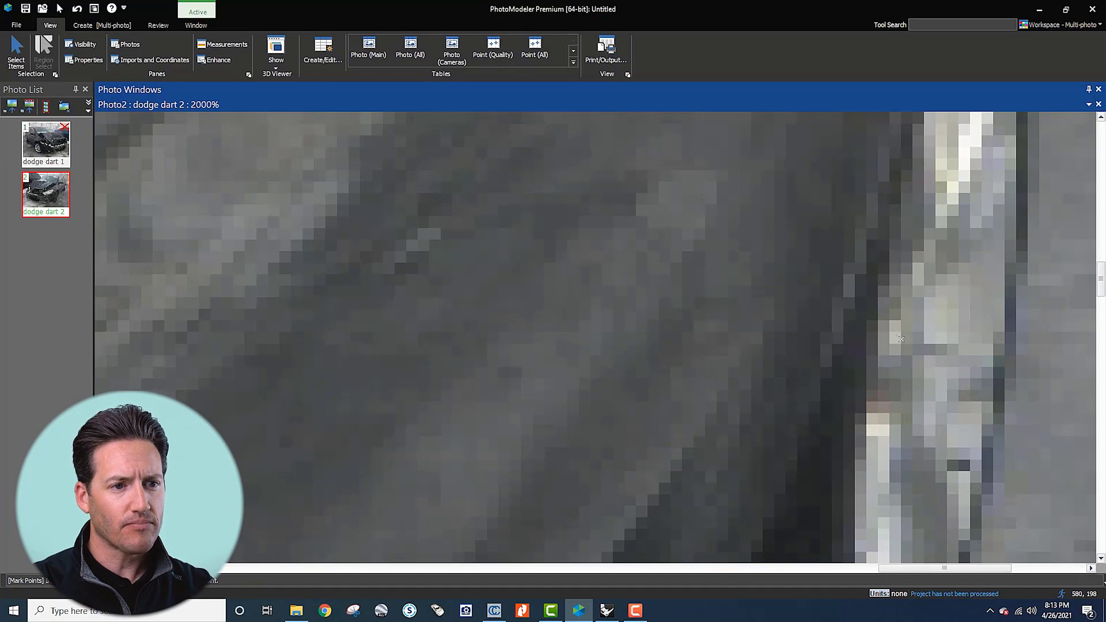
pyautogui.scroll(-6, 899, 343)
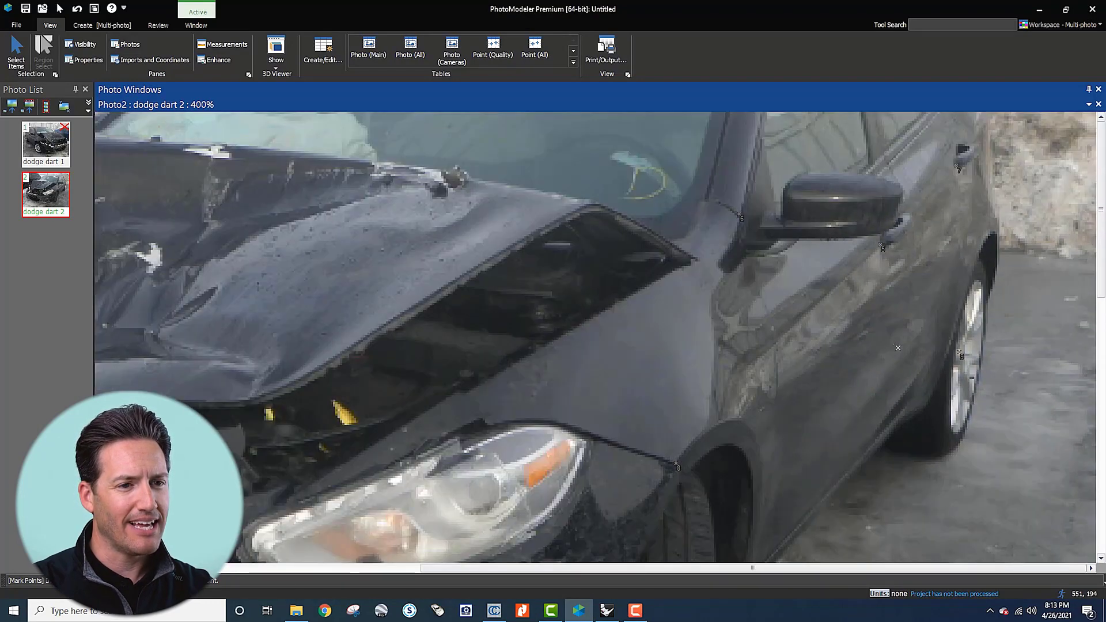
pyautogui.scroll(-2, 897, 348)
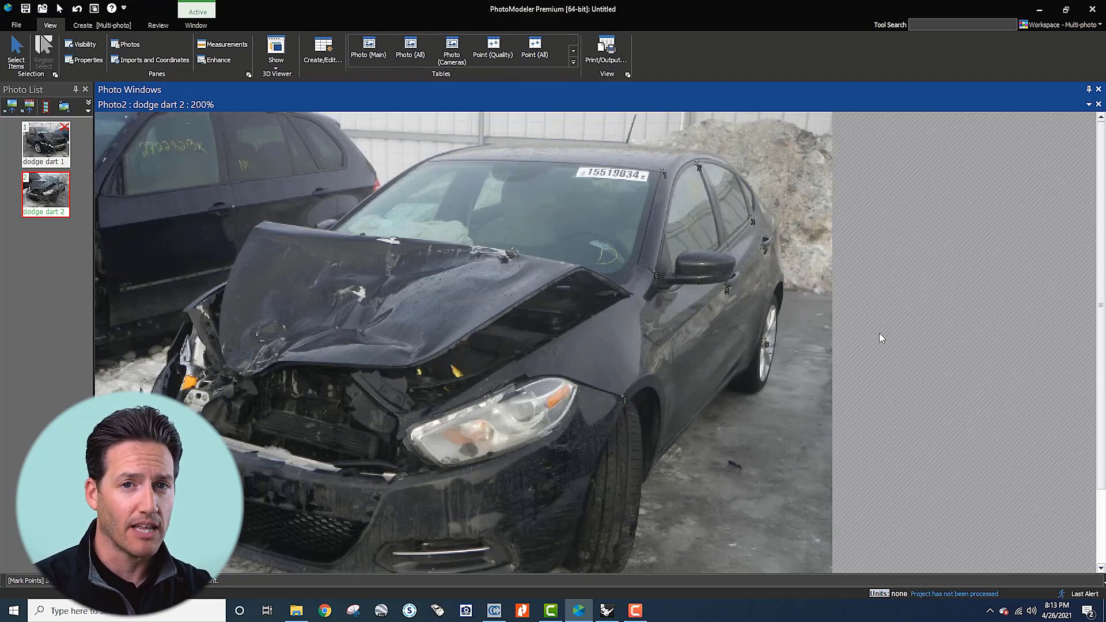
# Step: Finish marking points and select all the marked points on the dodge dart 2 photo
pyautogui.scroll(1, 878, 333)
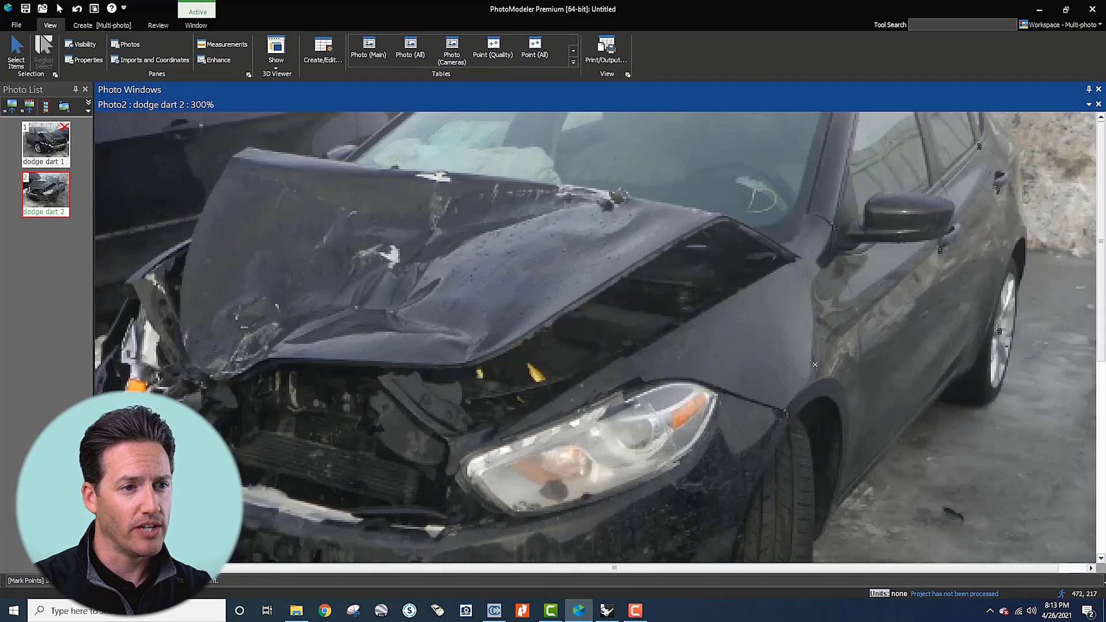
pyautogui.scroll(-1, 973, 322)
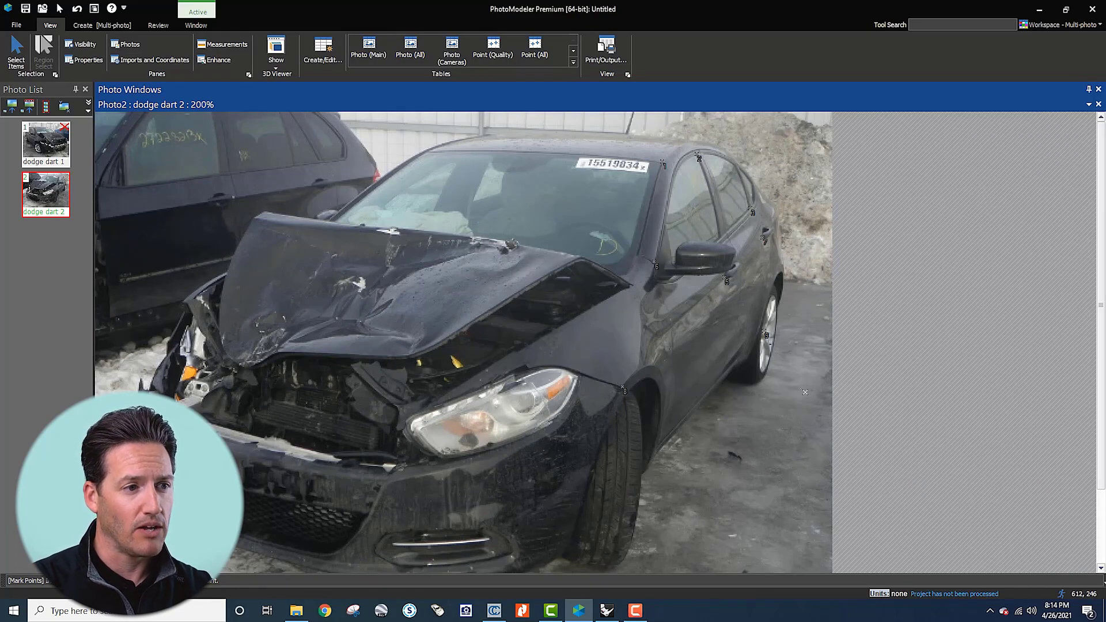
pyautogui.press('Escape')
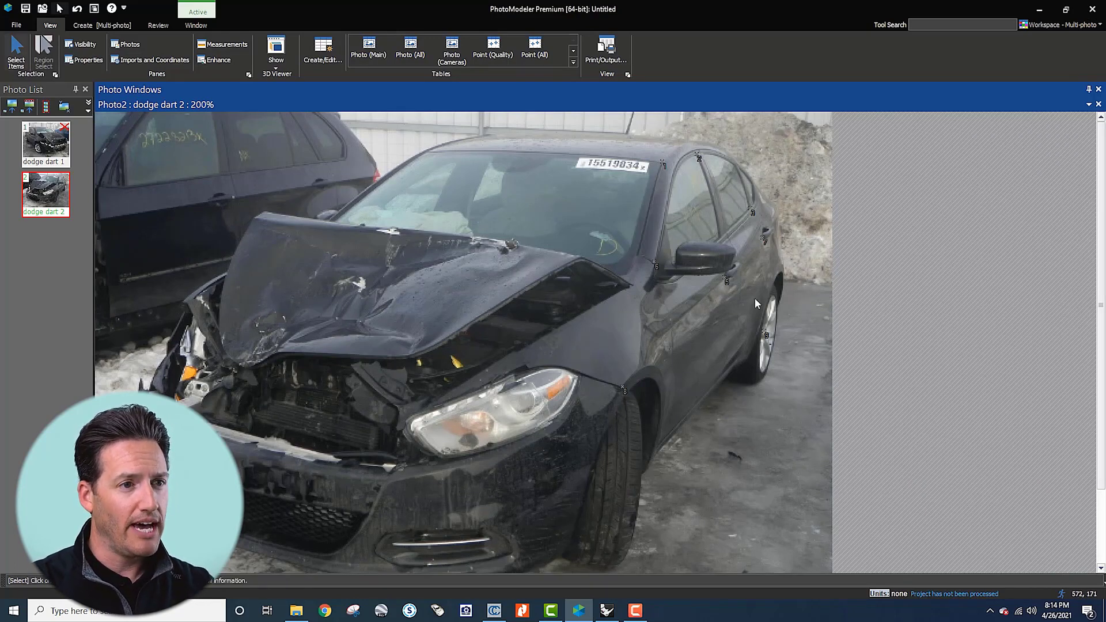
pyautogui.scroll(1, 706, 206)
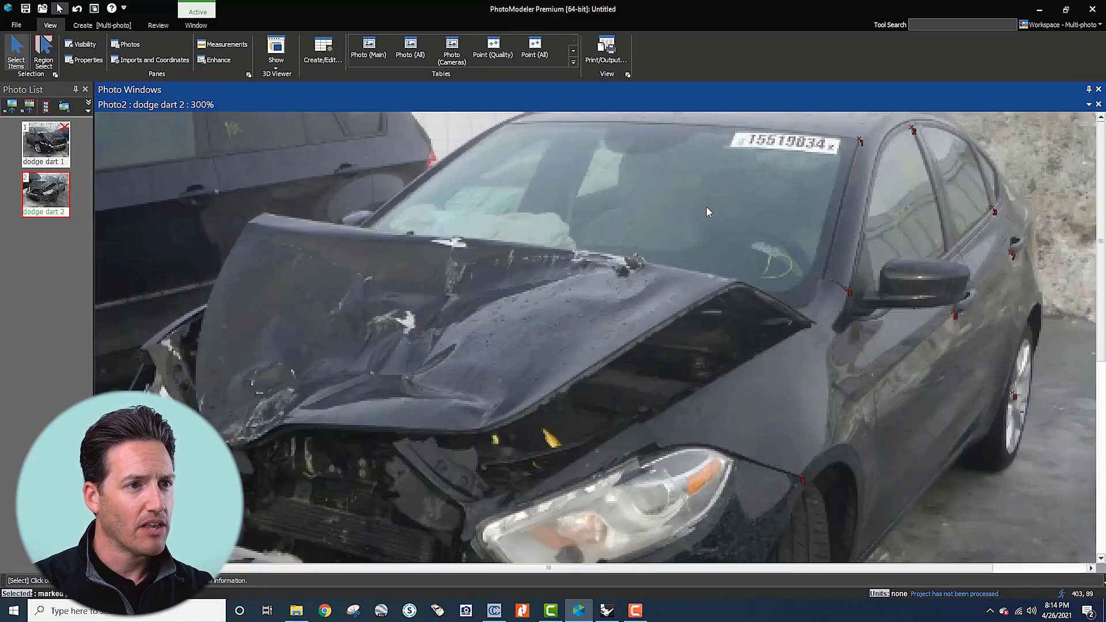
pyautogui.scroll(-1, 780, 184)
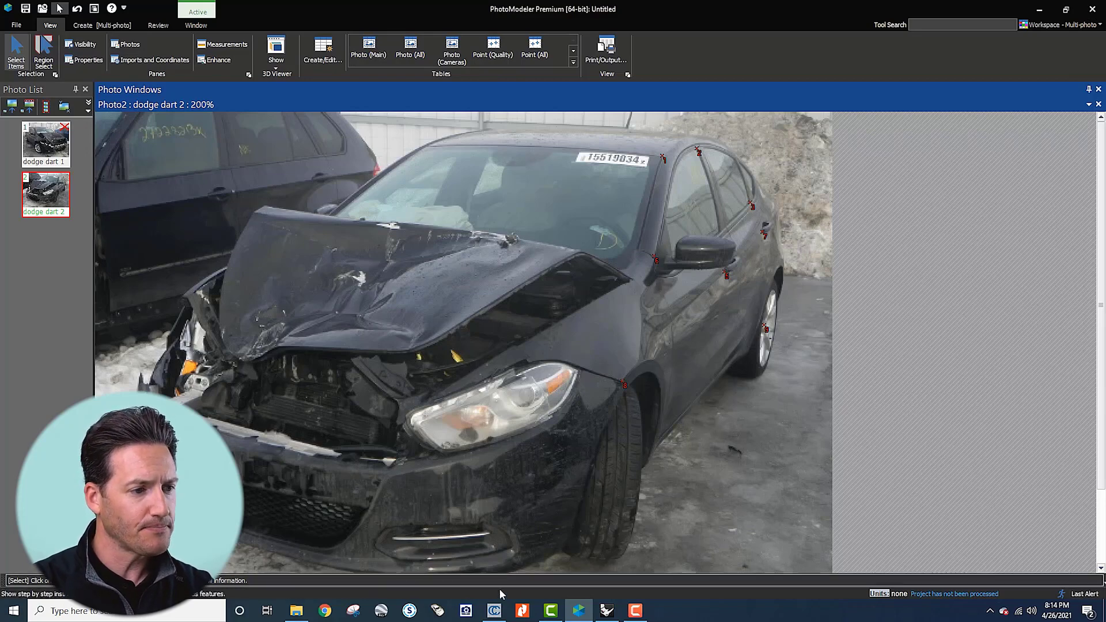
# Step: Switch to CloudCompare, select the Dodge Dart (2013-2016) cloud and examine it from the front driver side, matching the photo's viewpoint
pyautogui.click(494, 609)
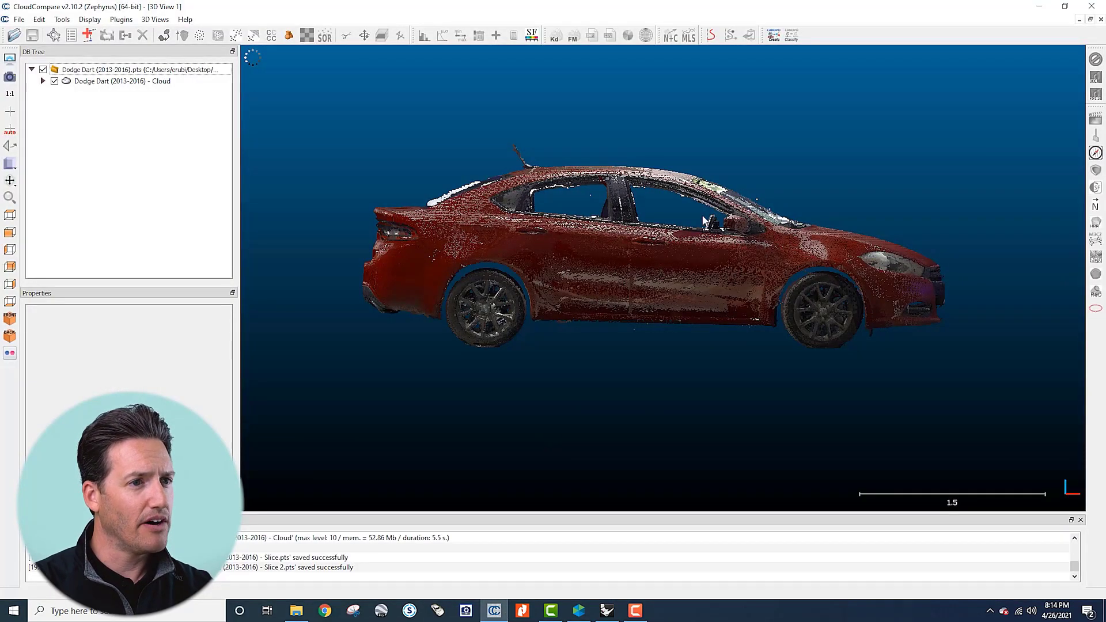
pyautogui.moveTo(877, 223); pyautogui.dragTo(629, 308)
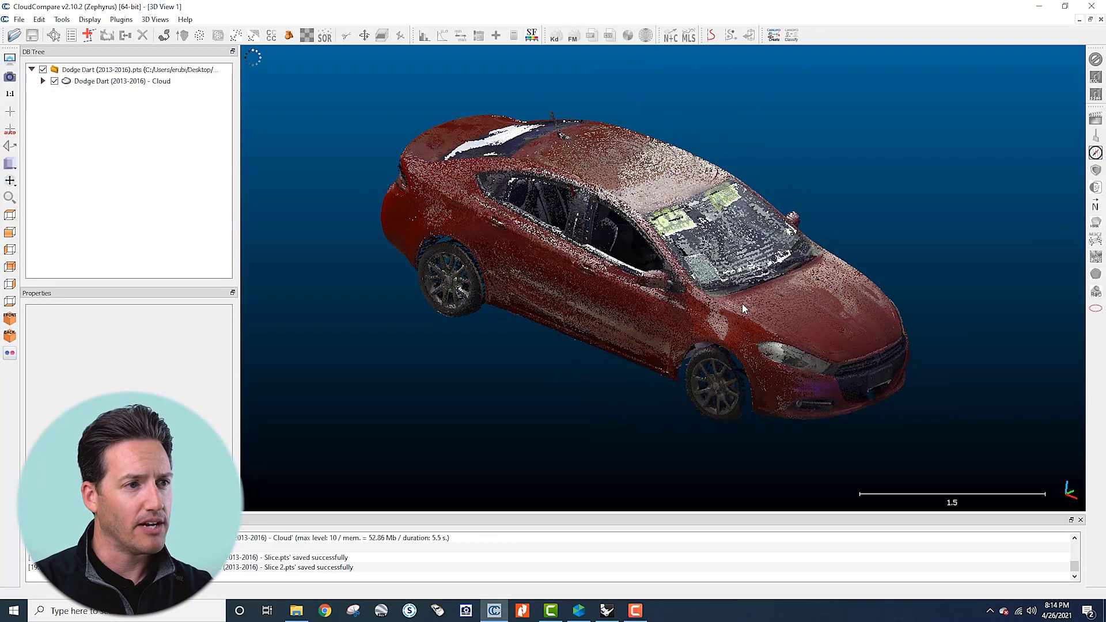
pyautogui.moveTo(742, 303); pyautogui.dragTo(848, 309)
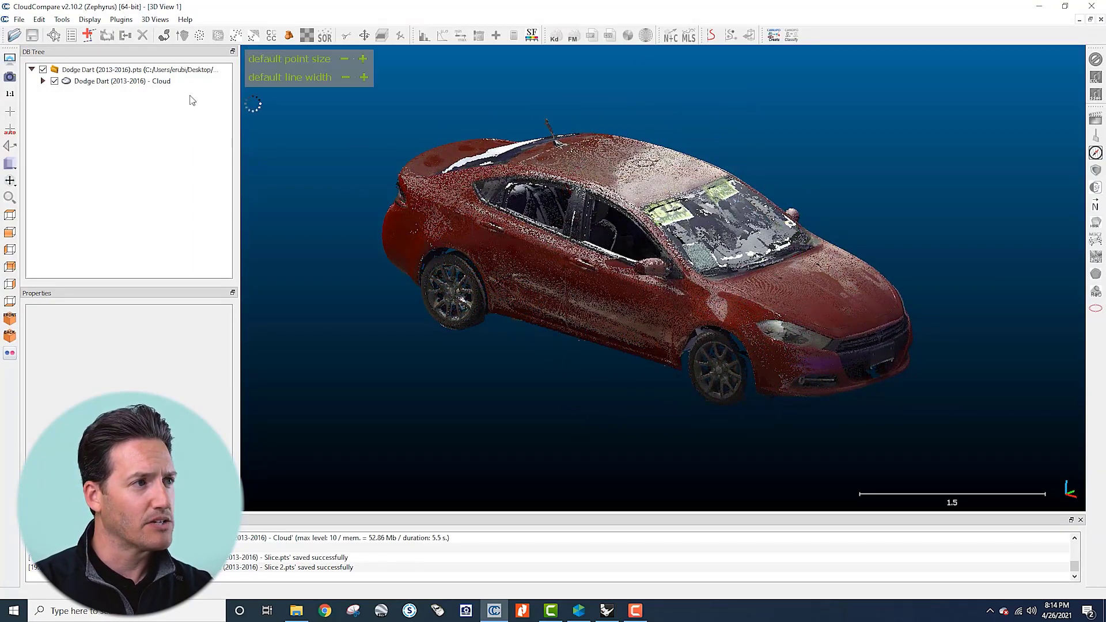
pyautogui.click(122, 80)
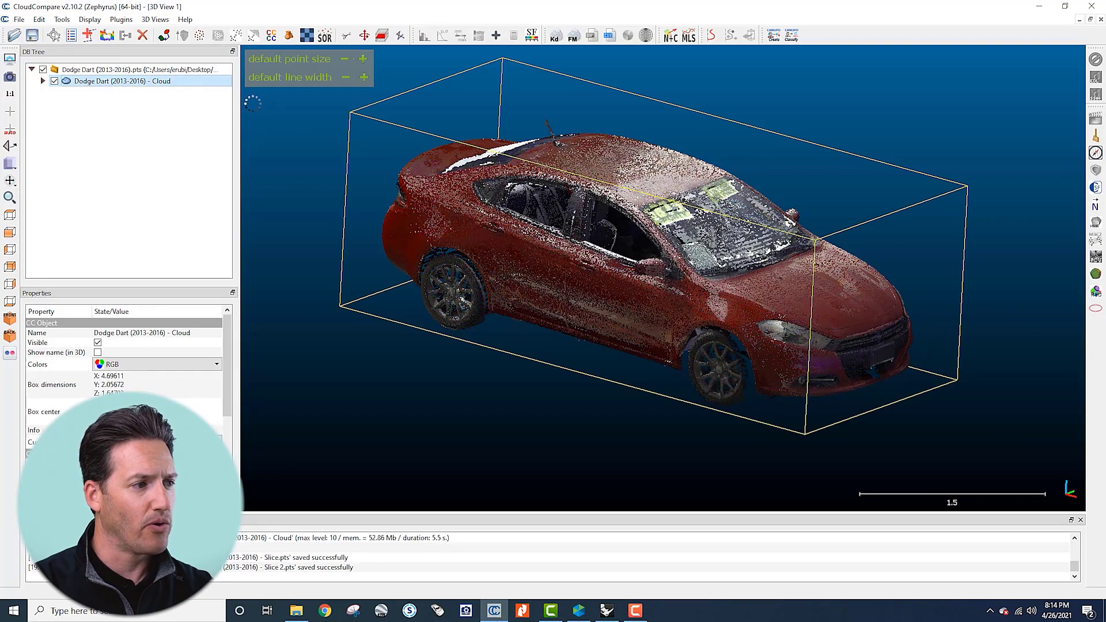
pyautogui.scroll(5, 653, 292)
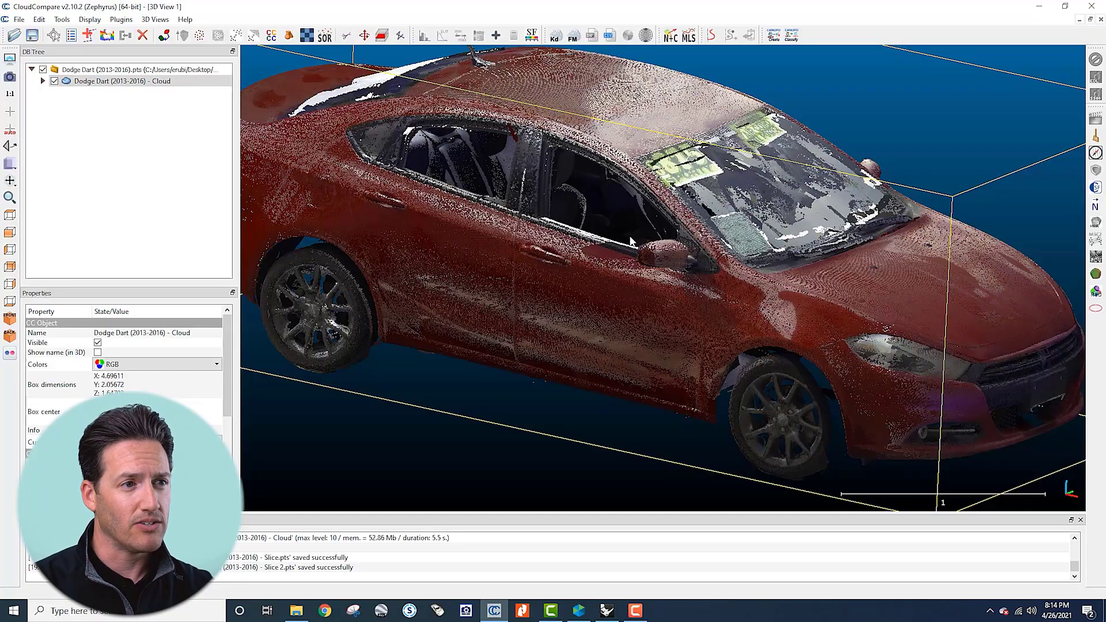
pyautogui.scroll(-5, 640, 264)
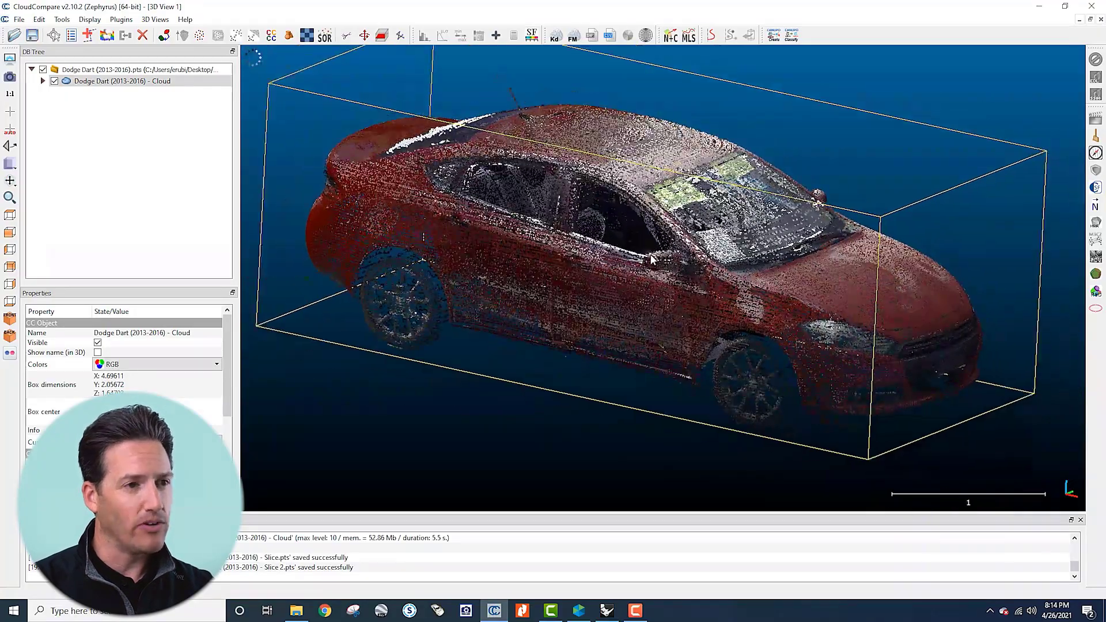
pyautogui.moveTo(650, 259); pyautogui.dragTo(643, 351)
pyautogui.moveTo(713, 326); pyautogui.dragTo(709, 259)
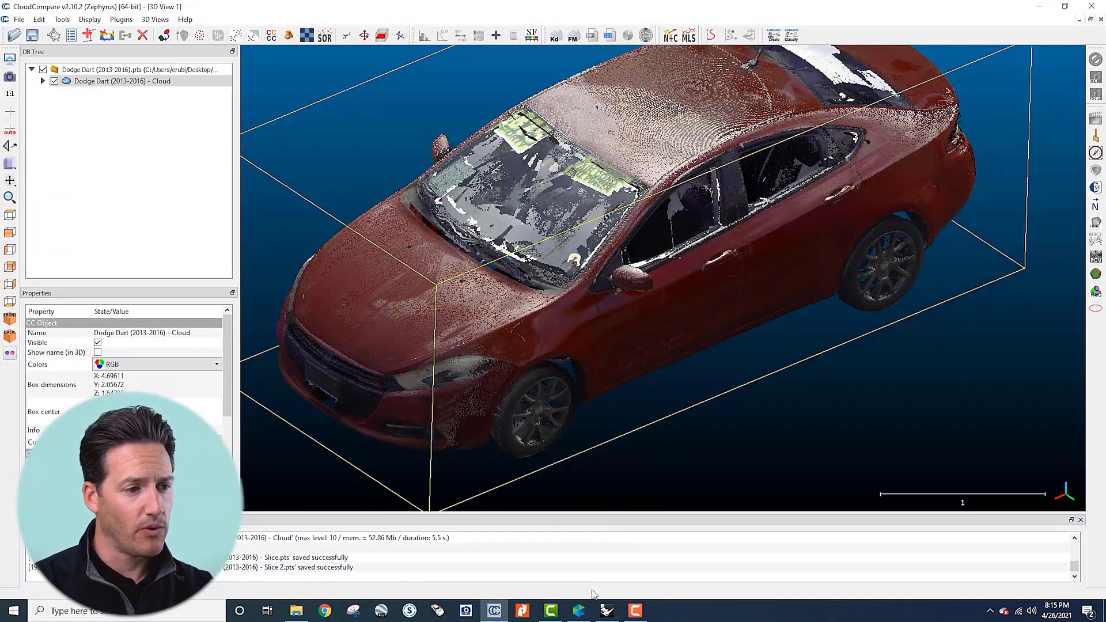
# Step: Switch to PhotoModeler and move its window to another display, uncovering the CloudCompare scan
pyautogui.moveTo(584, 615)
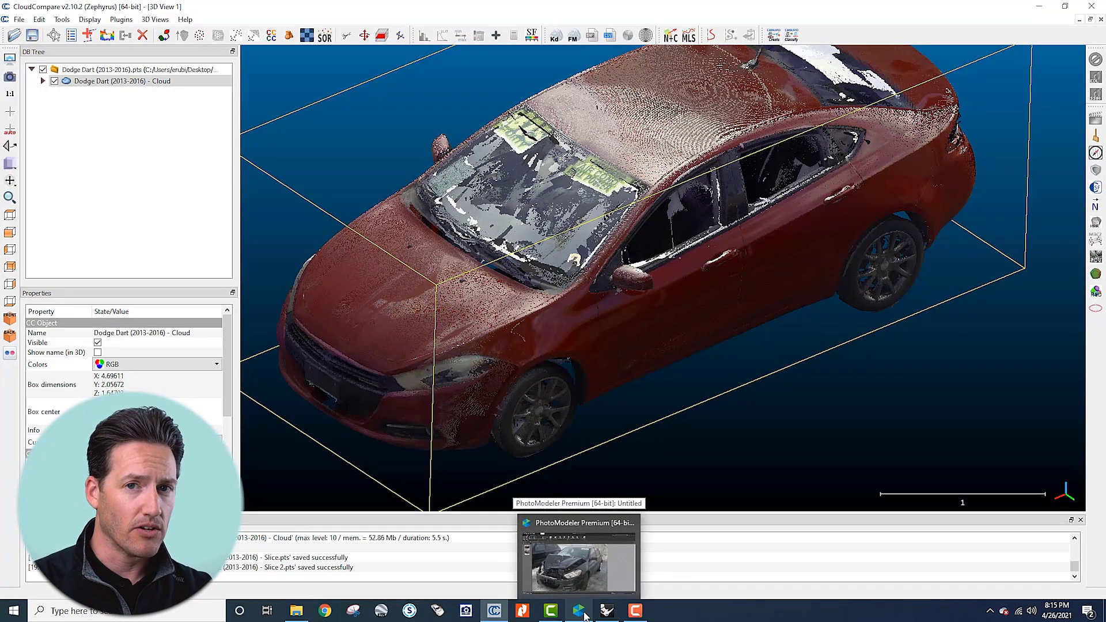
pyautogui.click(583, 616)
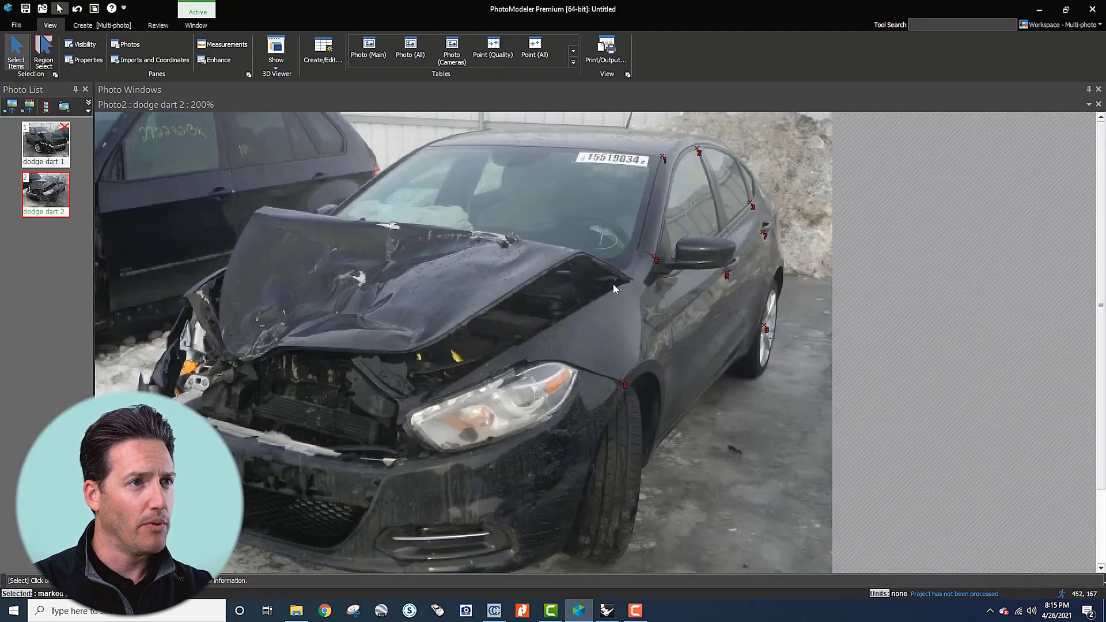
pyautogui.moveTo(720, 6); pyautogui.dragTo(0, 118)
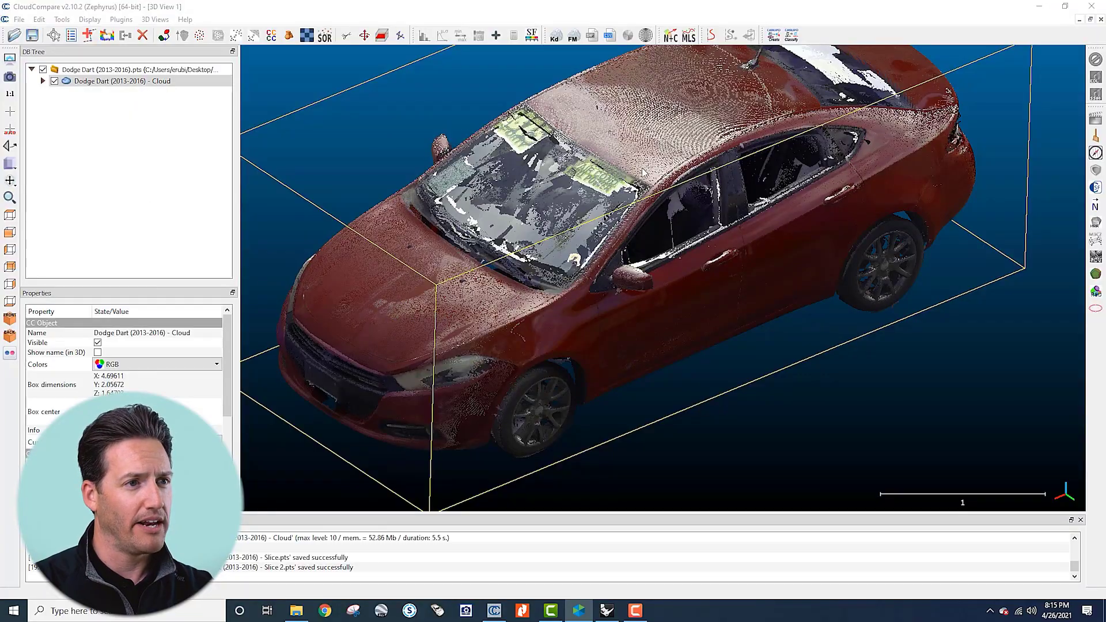
# Step: Examine the scan around the driver-side windshield pillar and roof corner for the features marked on the photo
pyautogui.scroll(5, 643, 172)
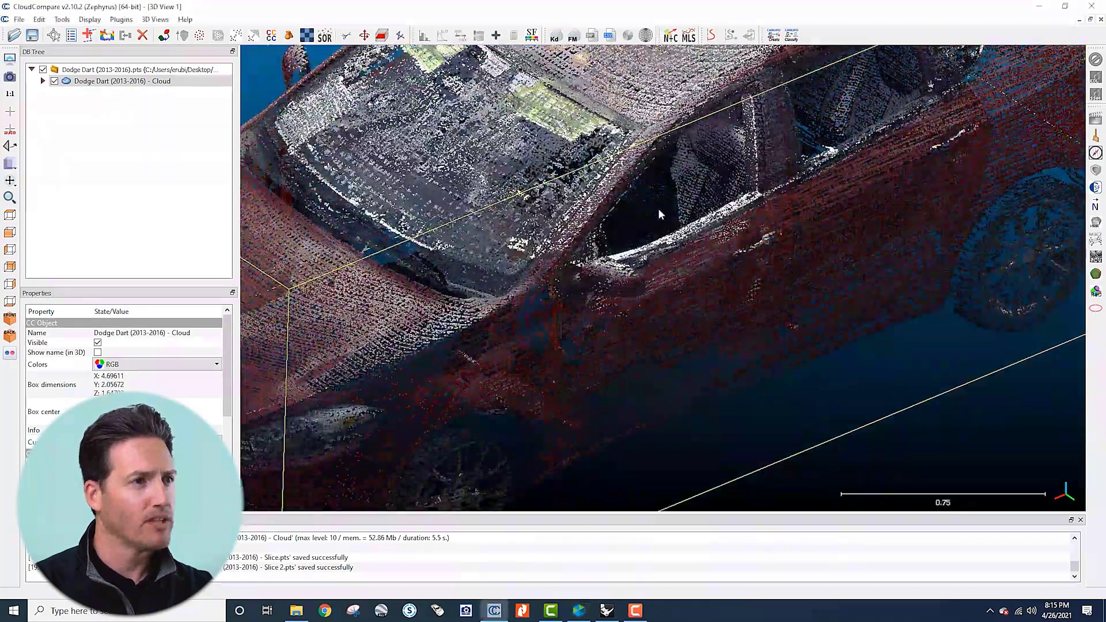
pyautogui.scroll(-3, 634, 203)
pyautogui.scroll(1, 671, 168)
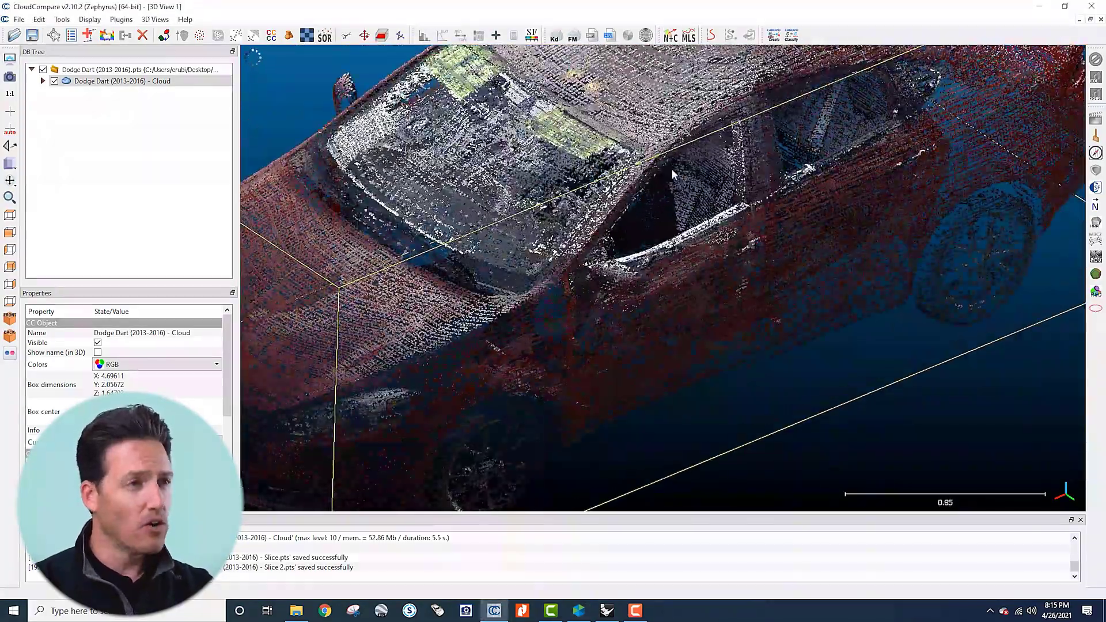
pyautogui.scroll(2, 667, 163)
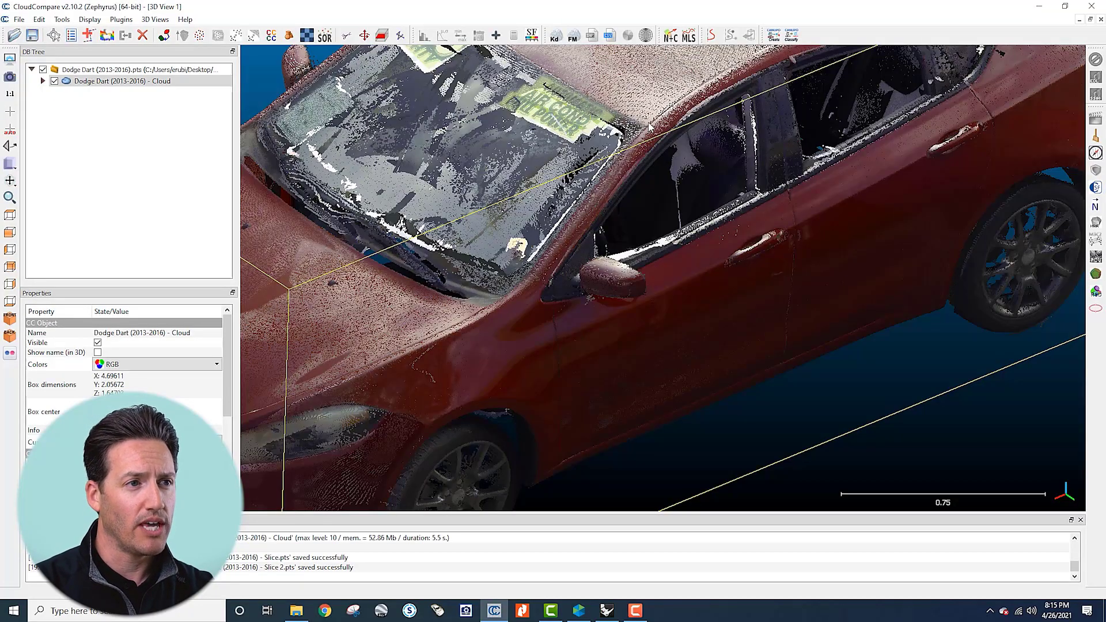
pyautogui.scroll(6, 642, 162)
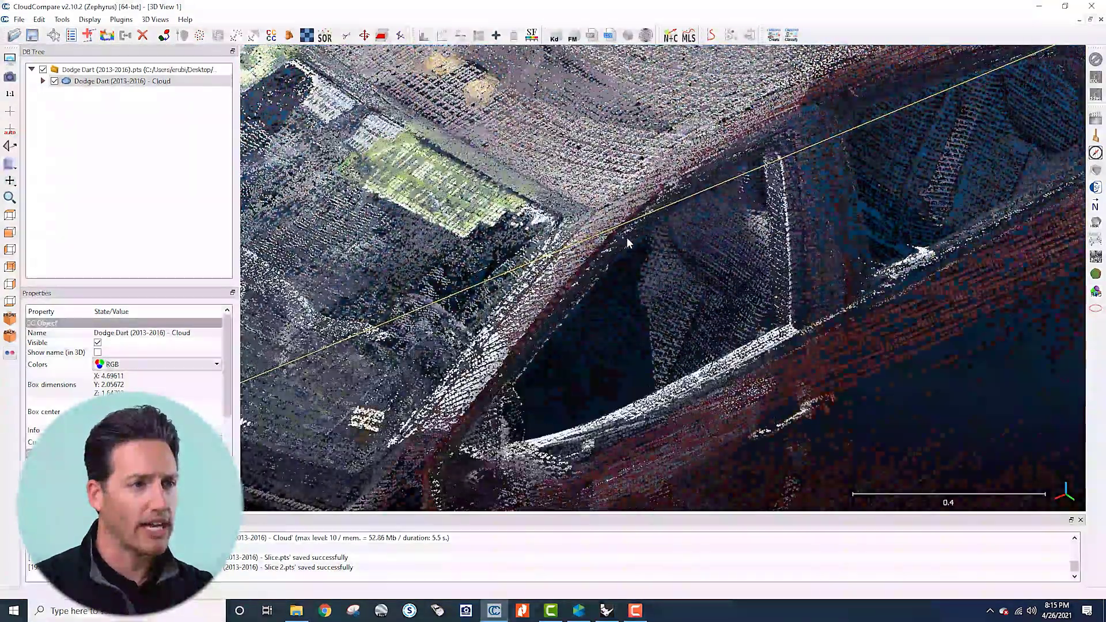
pyautogui.scroll(1, 596, 208)
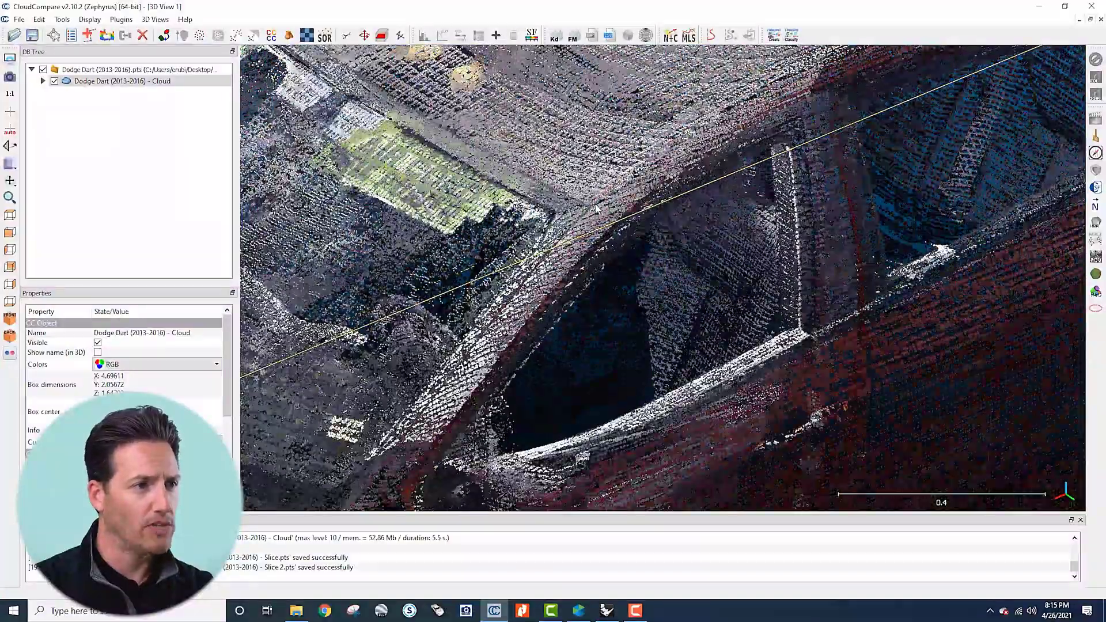
pyautogui.scroll(2, 595, 190)
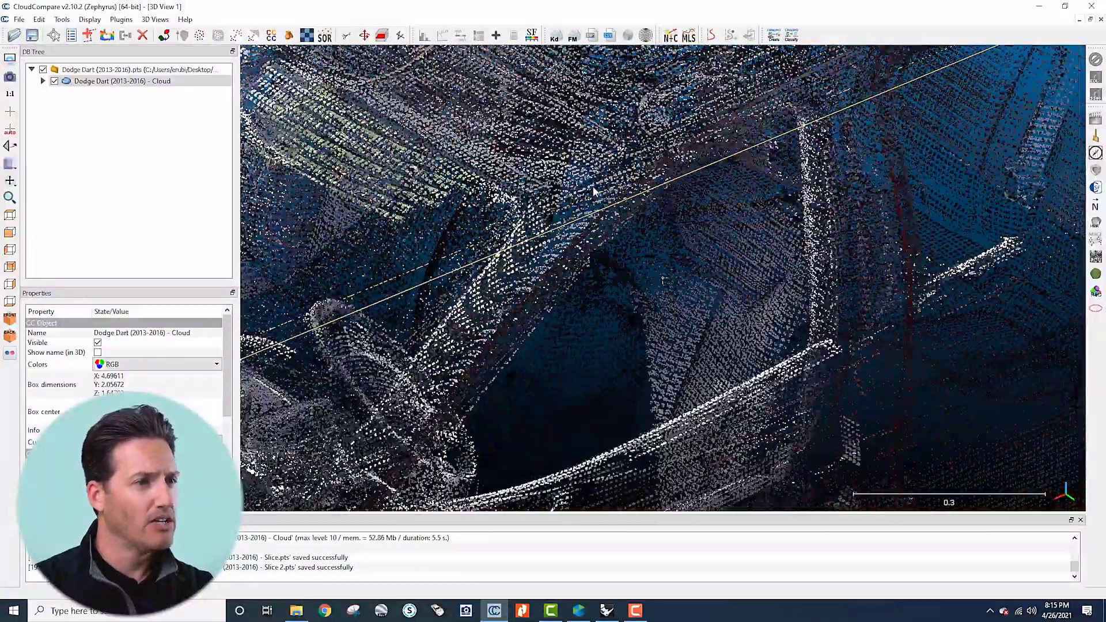
pyautogui.scroll(3, 594, 191)
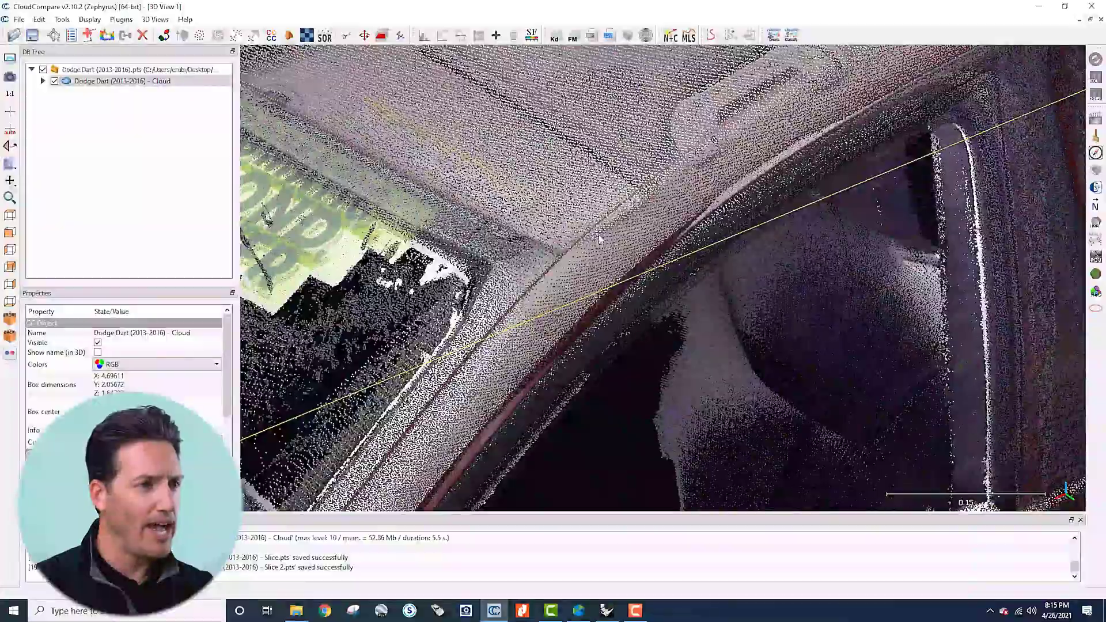
pyautogui.scroll(-2, 611, 226)
pyautogui.moveTo(614, 254); pyautogui.dragTo(644, 198)
pyautogui.scroll(-2, 644, 194)
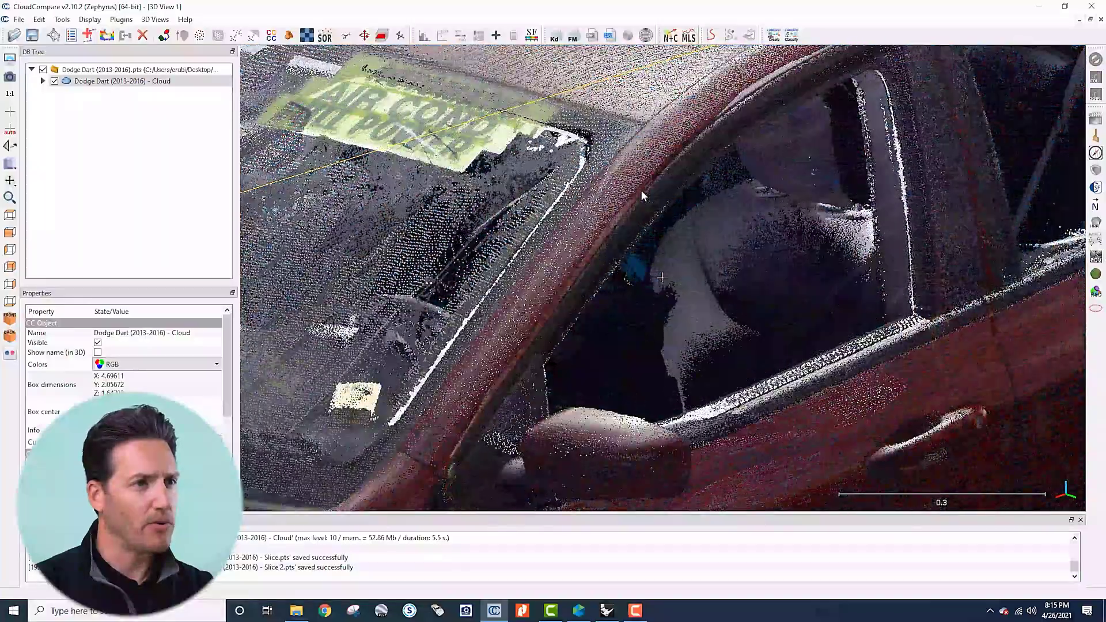
pyautogui.scroll(-10, 627, 275)
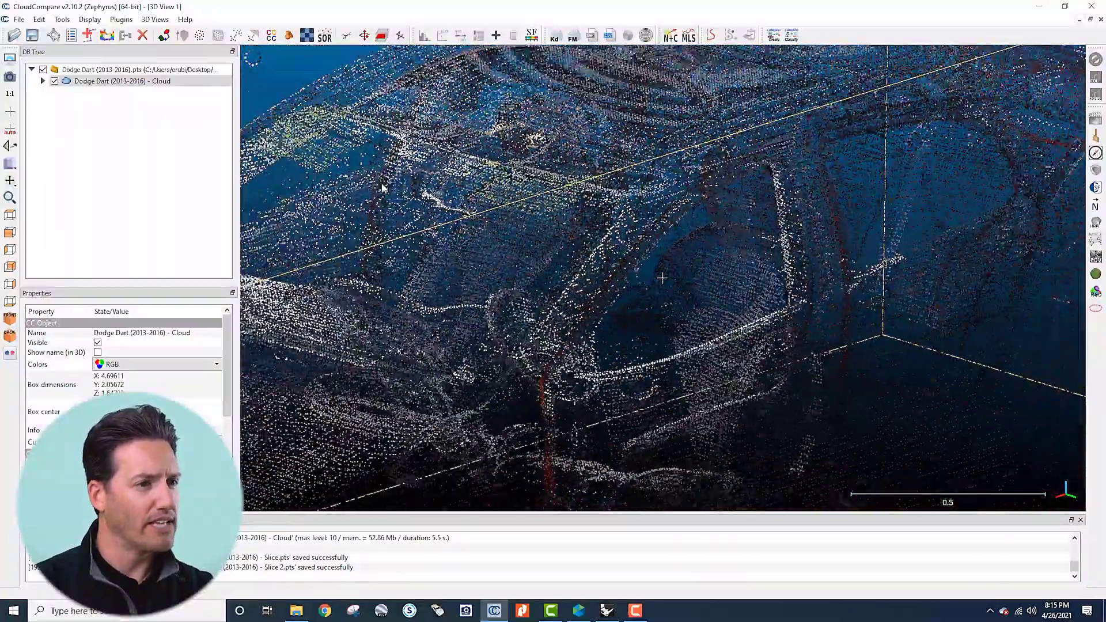
pyautogui.scroll(5, 627, 275)
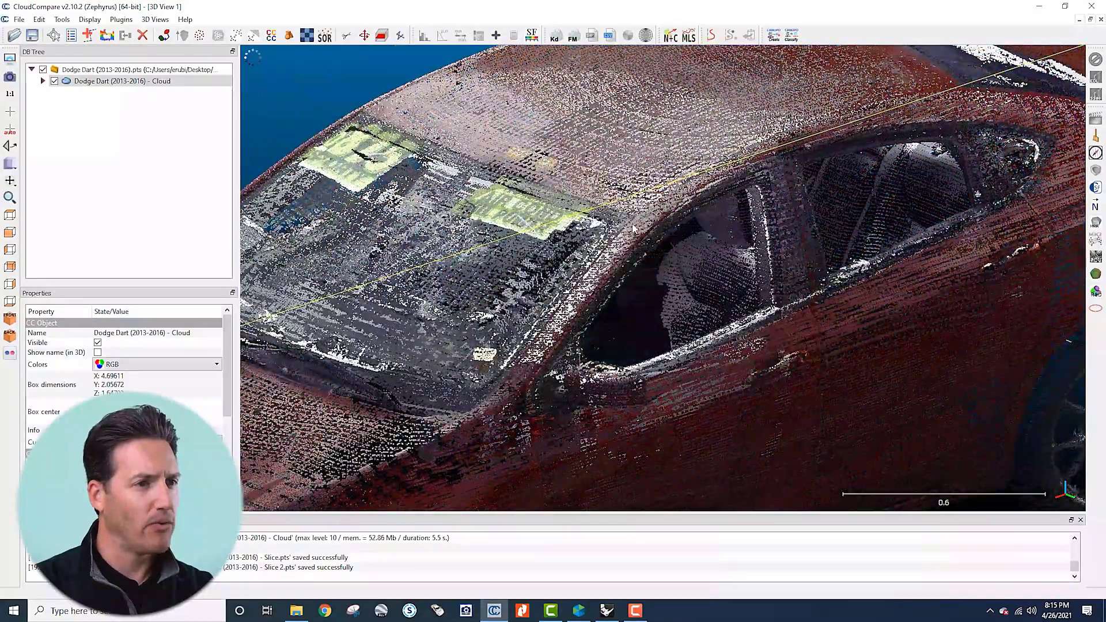
# Step: Set the scan's rotation center on the driver-side windshield pillar, near the windshield's upper corner
pyautogui.click(10, 114)
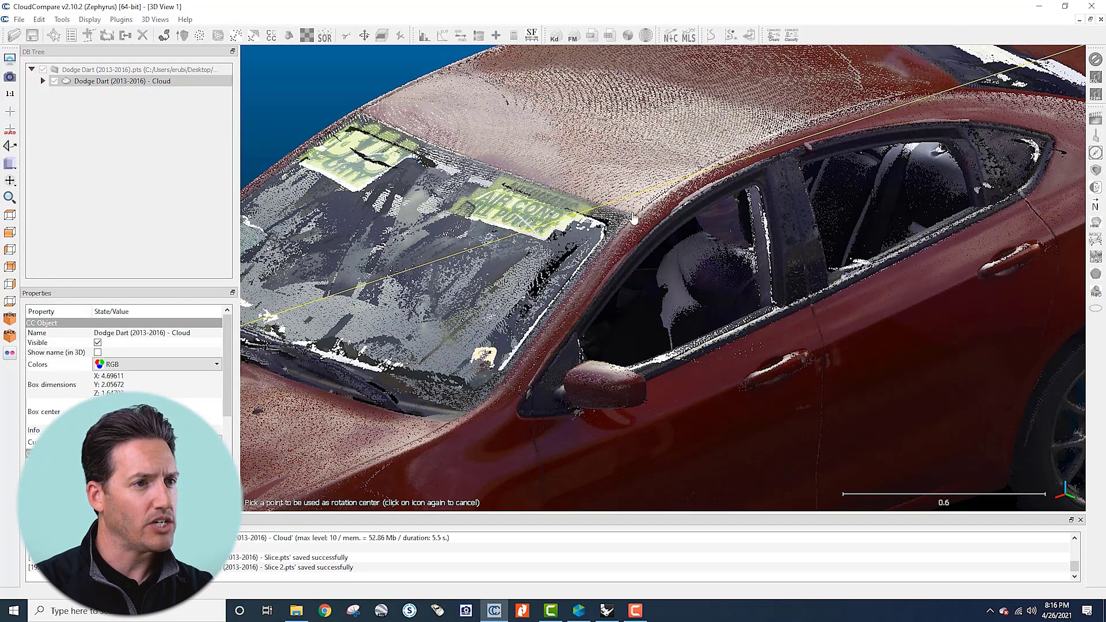
pyautogui.click(626, 280)
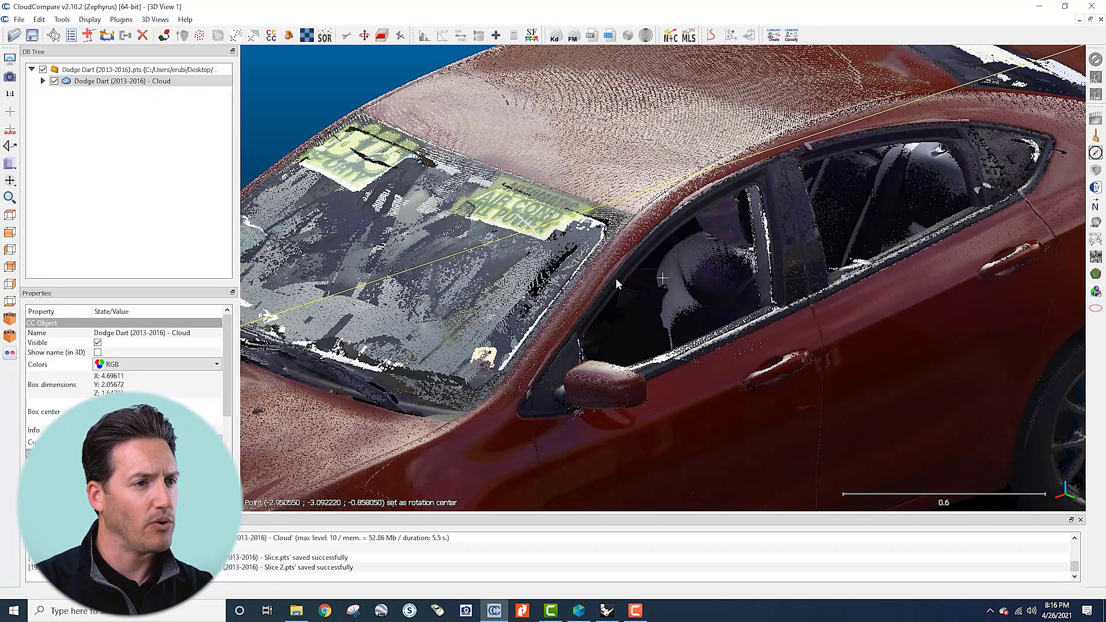
pyautogui.scroll(7, 642, 232)
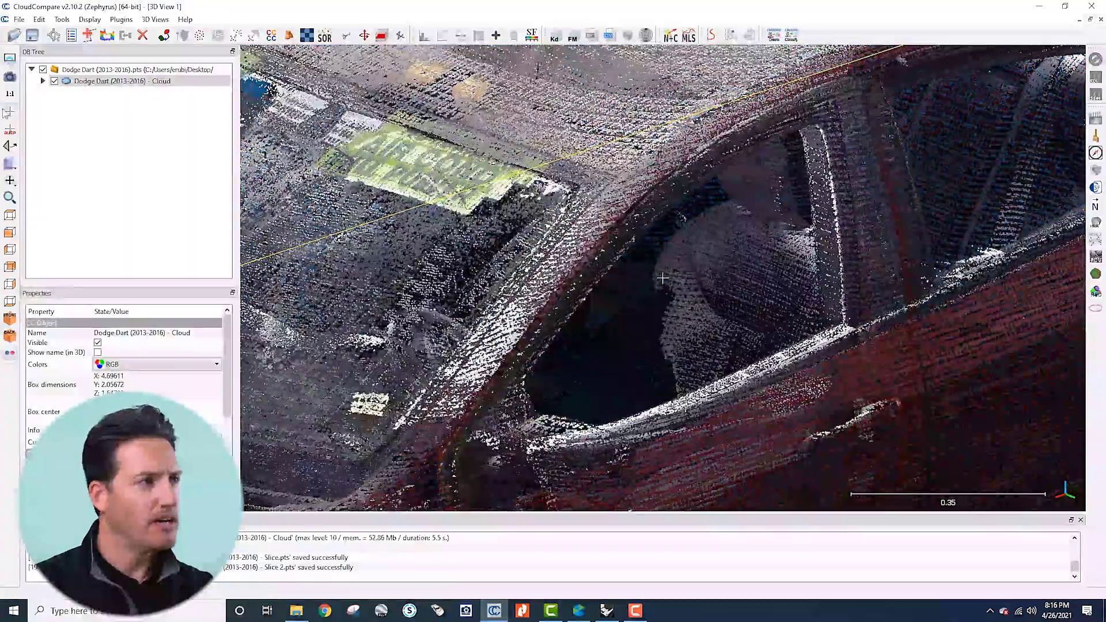
pyautogui.click(10, 112)
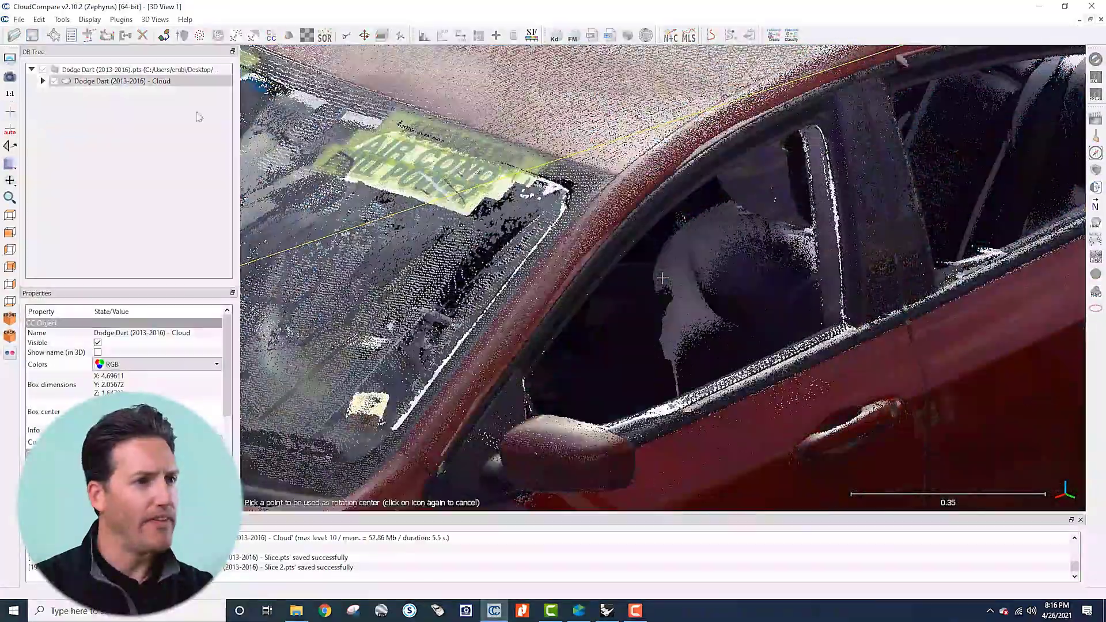
pyautogui.click(614, 182)
pyautogui.moveTo(599, 226); pyautogui.dragTo(673, 221)
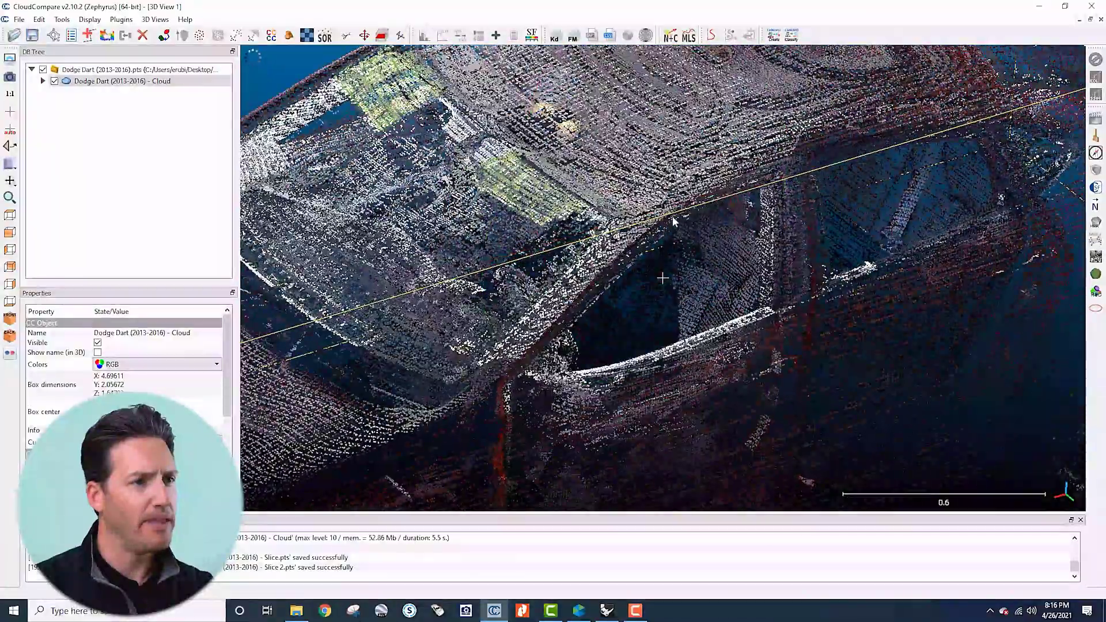
# Step: Move the scan's rotation center to a point on the driver-side windshield pillar, slightly below the windshield's upper corner
pyautogui.scroll(6, 673, 221)
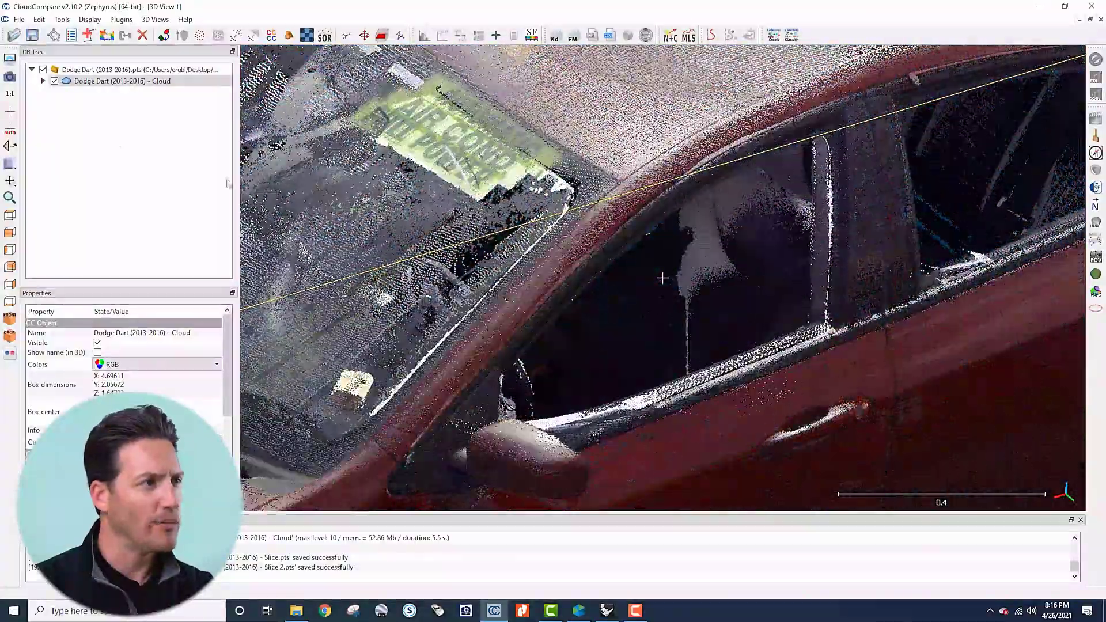
pyautogui.click(10, 111)
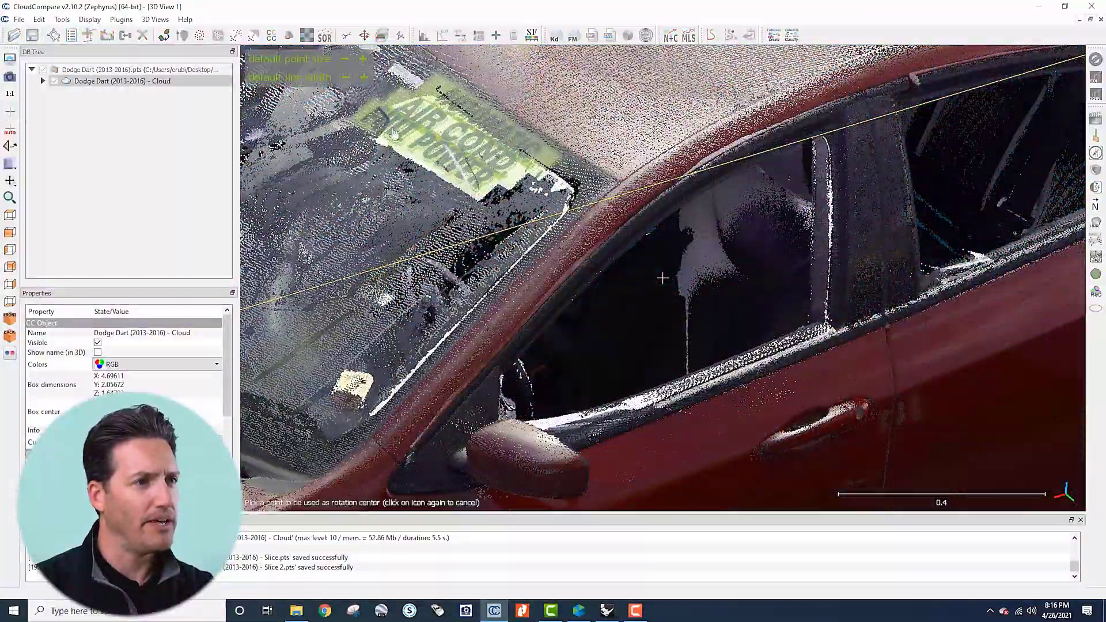
pyautogui.click(570, 254)
pyautogui.moveTo(570, 254); pyautogui.dragTo(583, 206)
pyautogui.scroll(5, 583, 206)
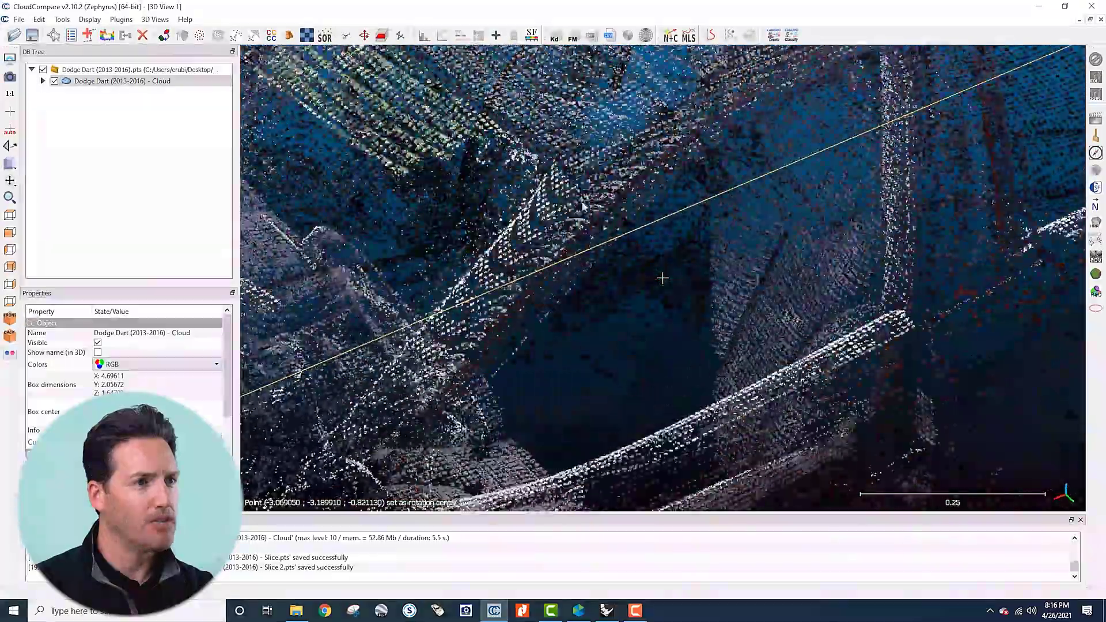
pyautogui.scroll(4, 583, 206)
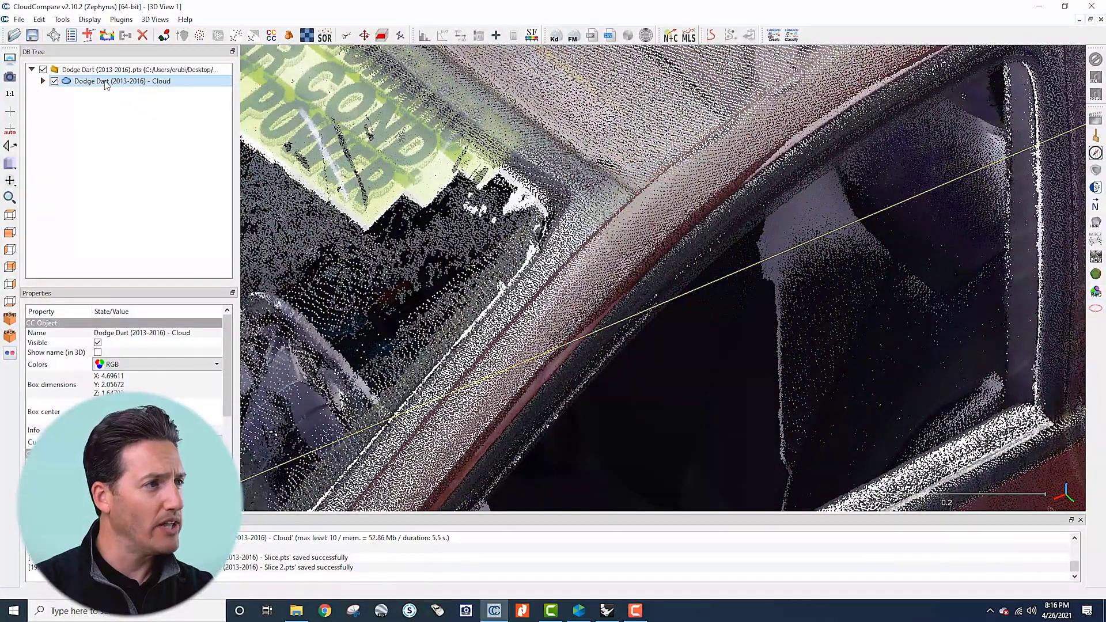
# Step: Start point list picking on the Dodge Dart cloud and pick the roof corner atop the driver-side windshield pillar
pyautogui.click(72, 36)
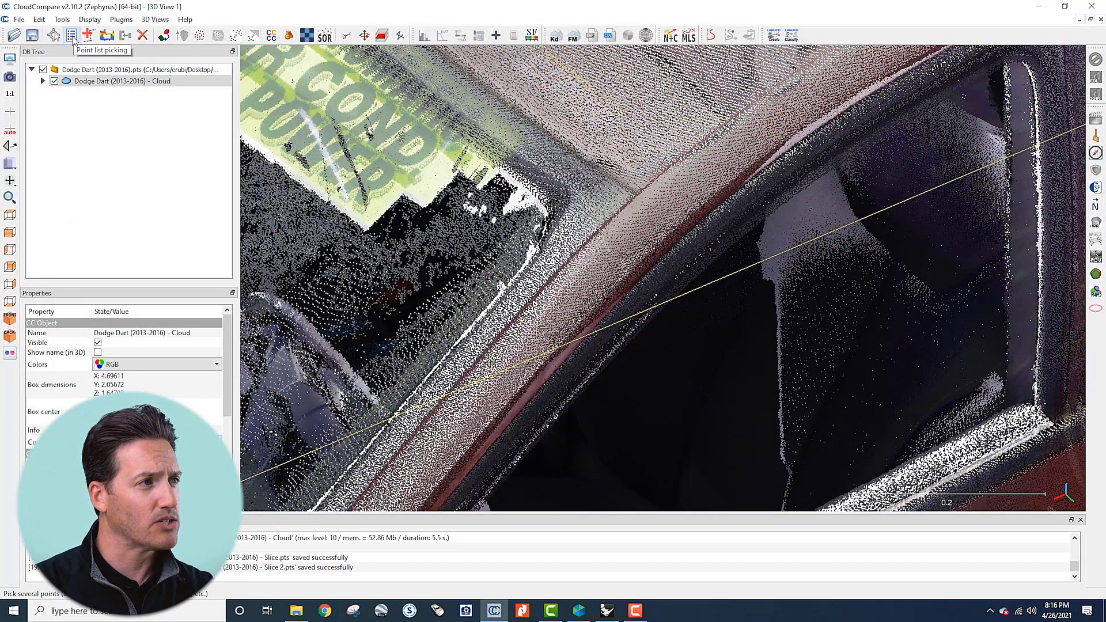
pyautogui.click(71, 35)
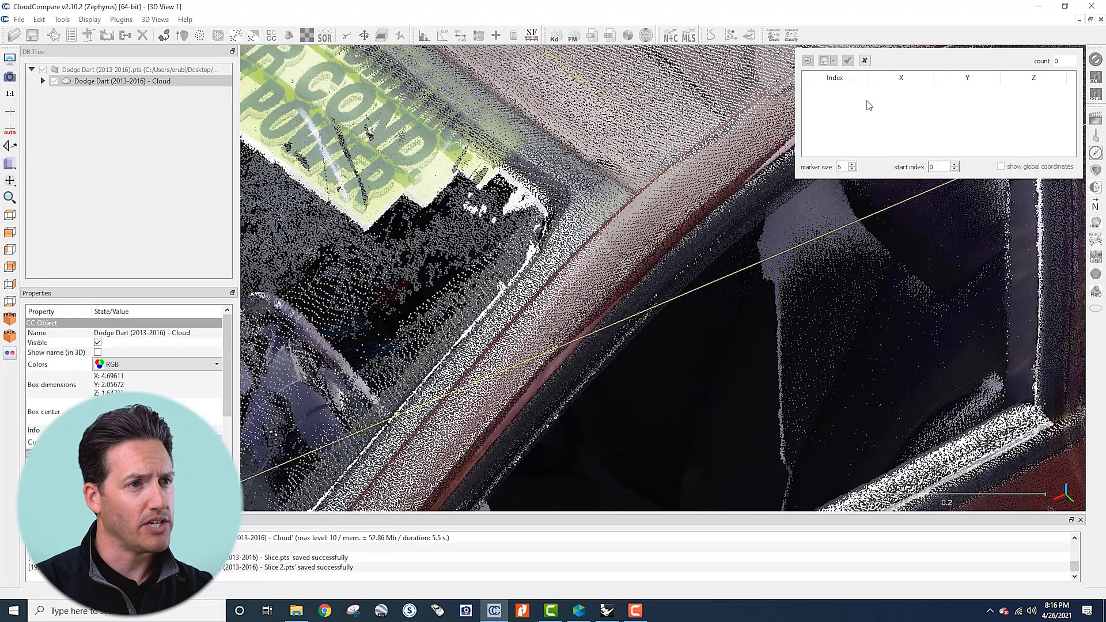
pyautogui.scroll(-4, 645, 221)
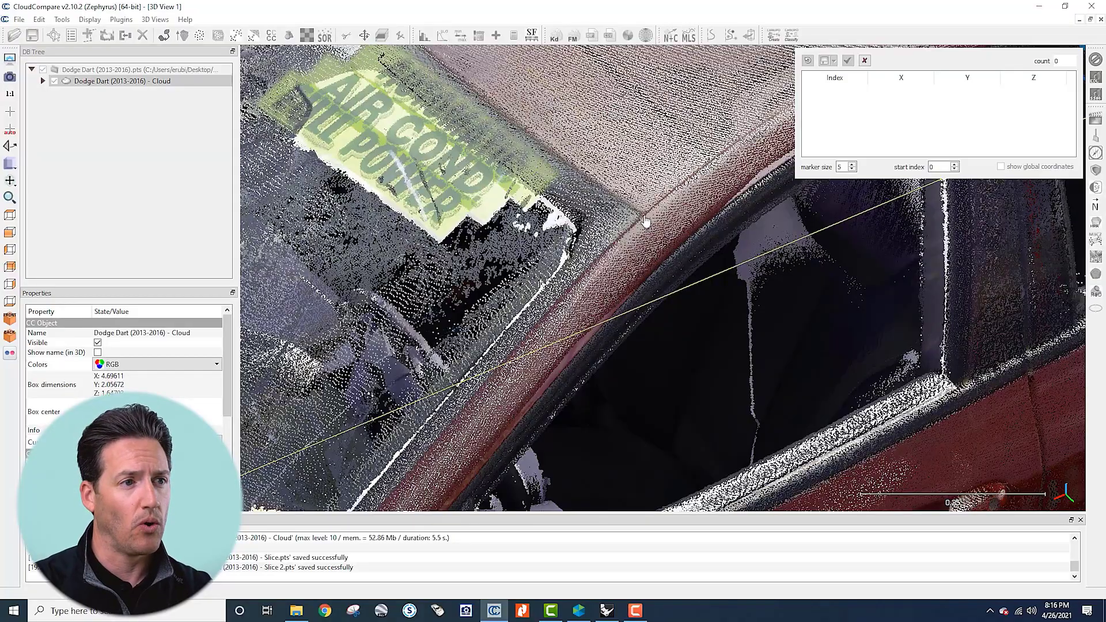
pyautogui.scroll(5, 645, 220)
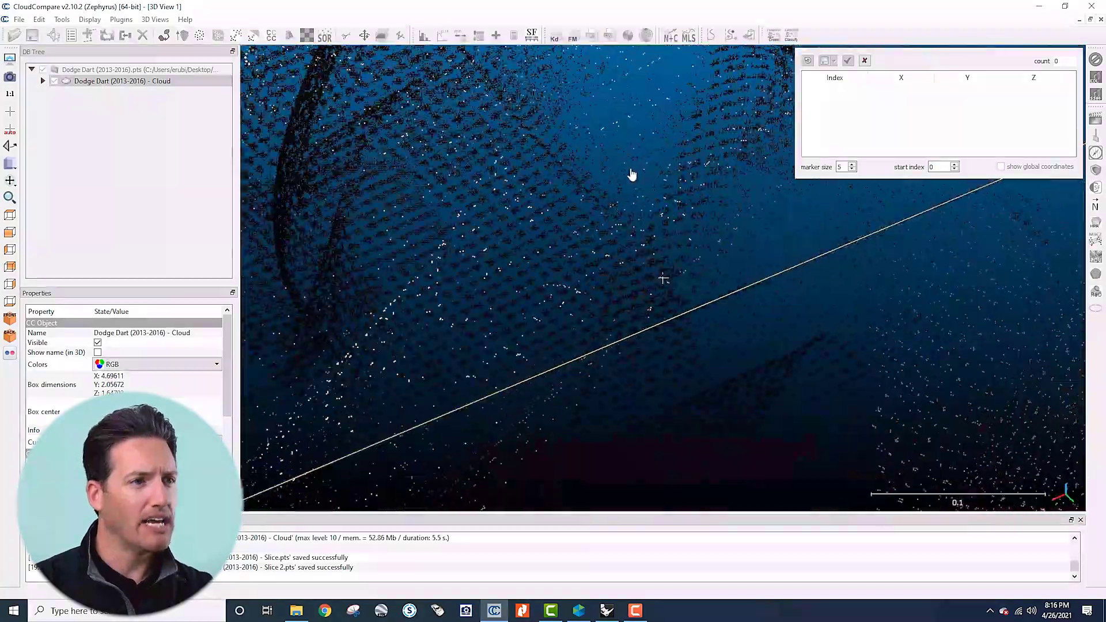
pyautogui.moveTo(631, 175); pyautogui.dragTo(649, 301, button='right')
pyautogui.scroll(5, 648, 291)
pyautogui.scroll(-2, 648, 290)
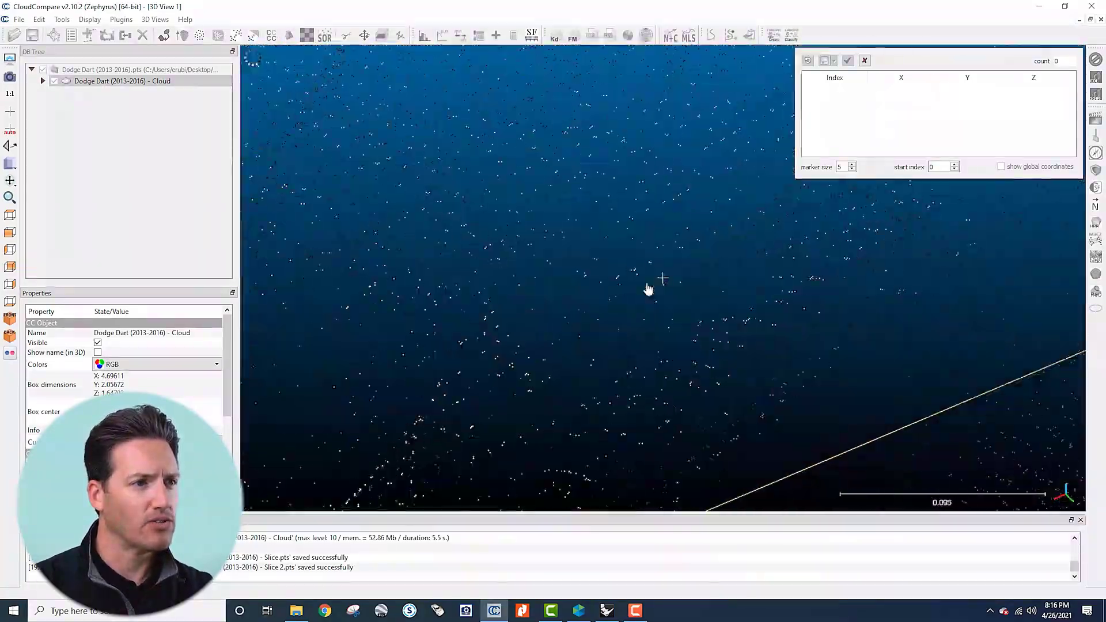
pyautogui.scroll(-6, 649, 290)
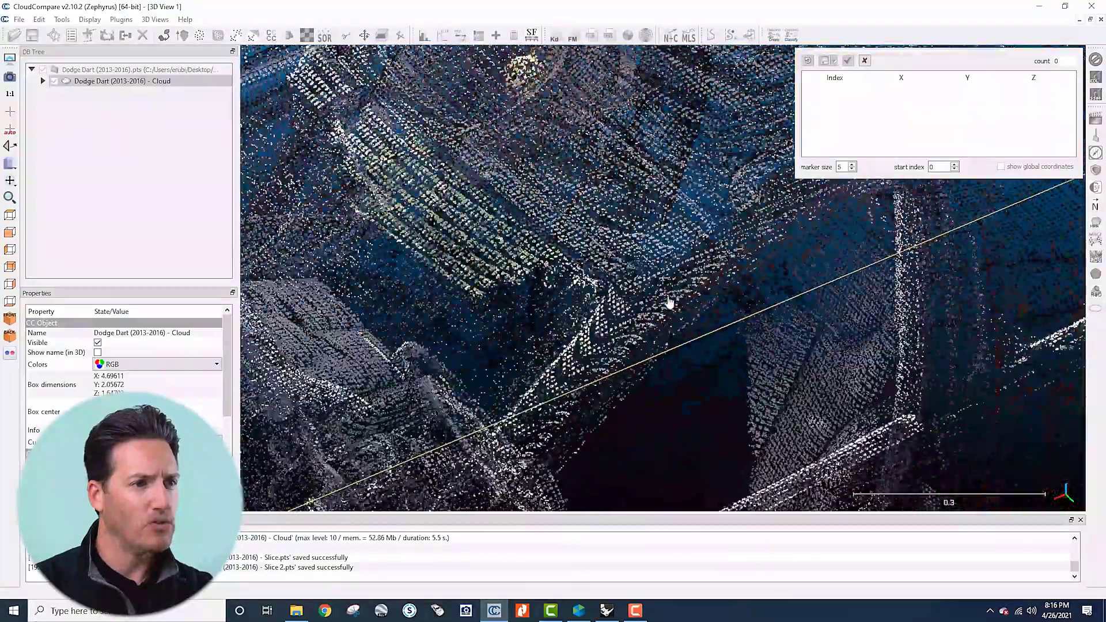
pyautogui.moveTo(669, 302); pyautogui.dragTo(677, 265)
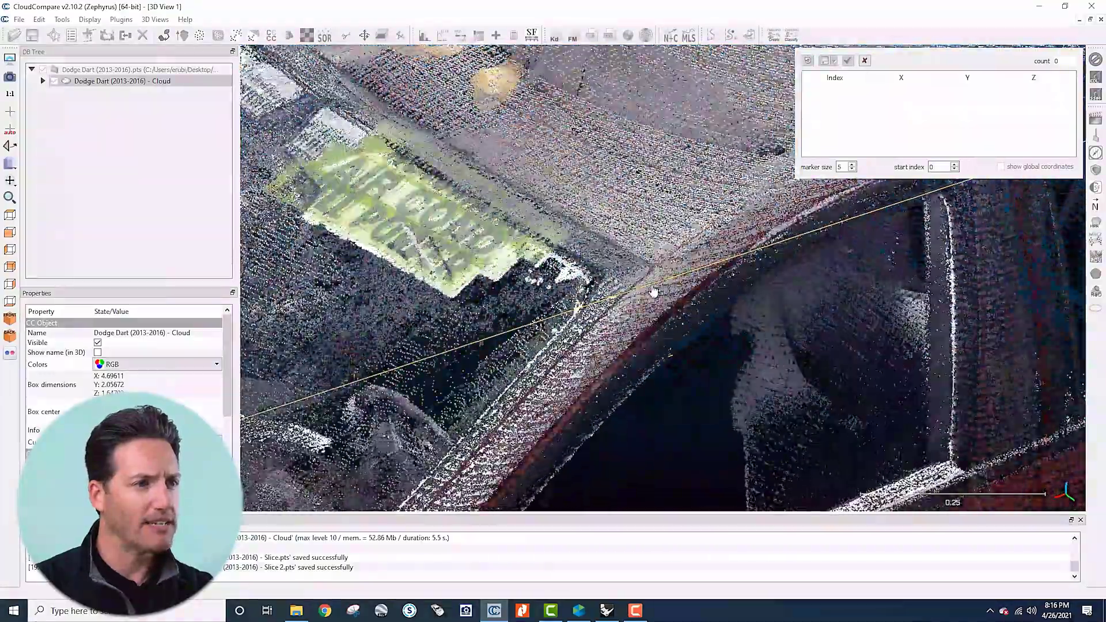
pyautogui.scroll(2, 650, 293)
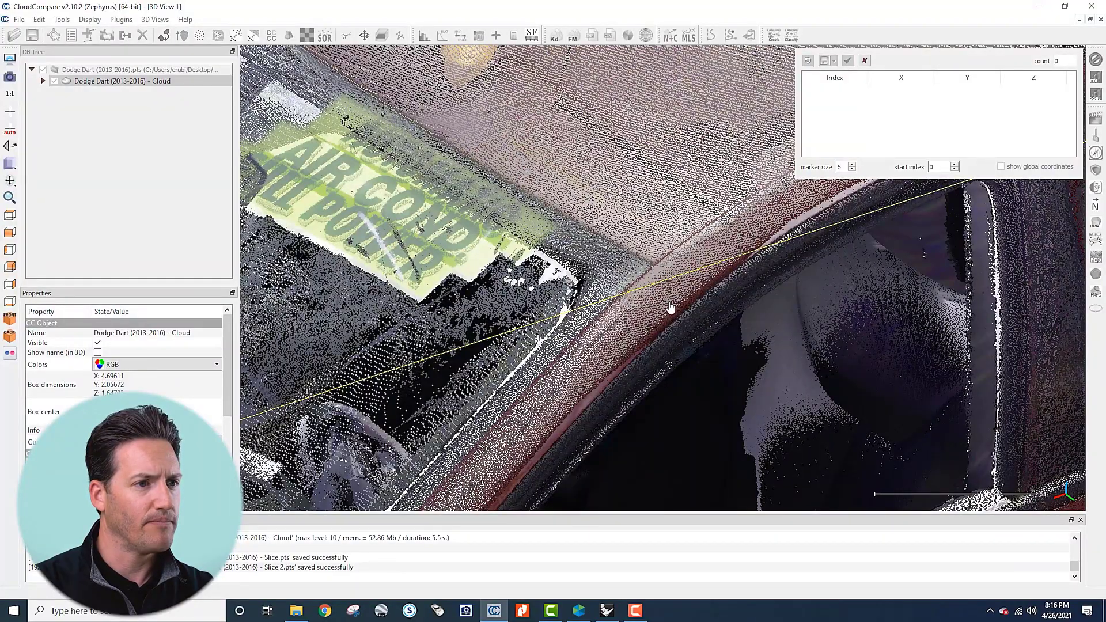
pyautogui.click(670, 308)
pyautogui.scroll(3, 666, 307)
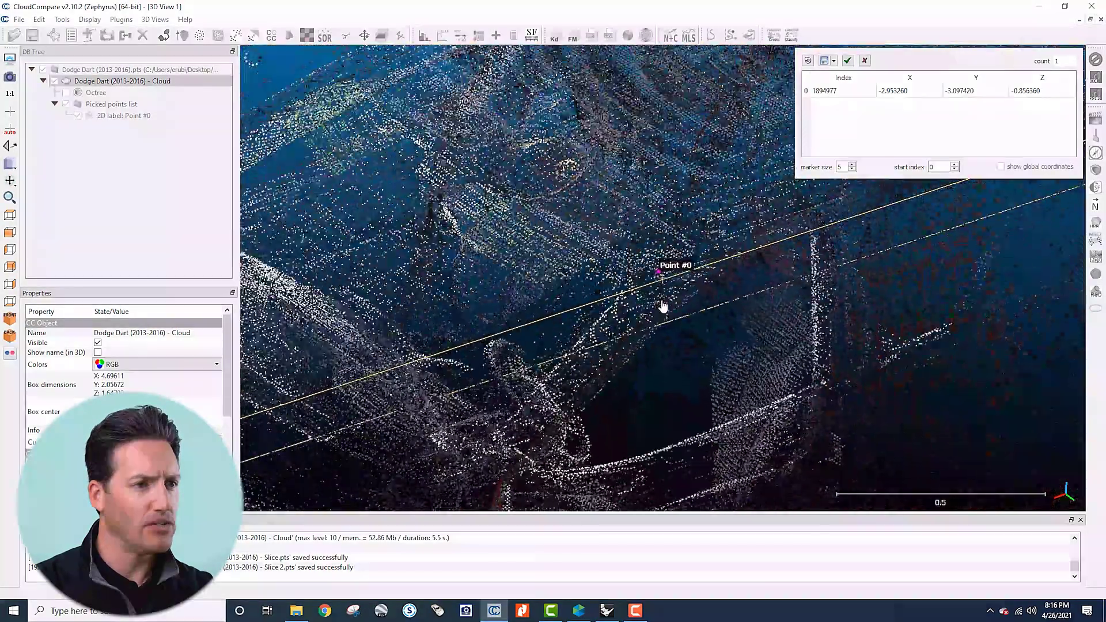
# Step: Add a picked point at the base of the driver-side windshield pillar, at the rear upper corner of the fender
pyautogui.scroll(-3, 662, 306)
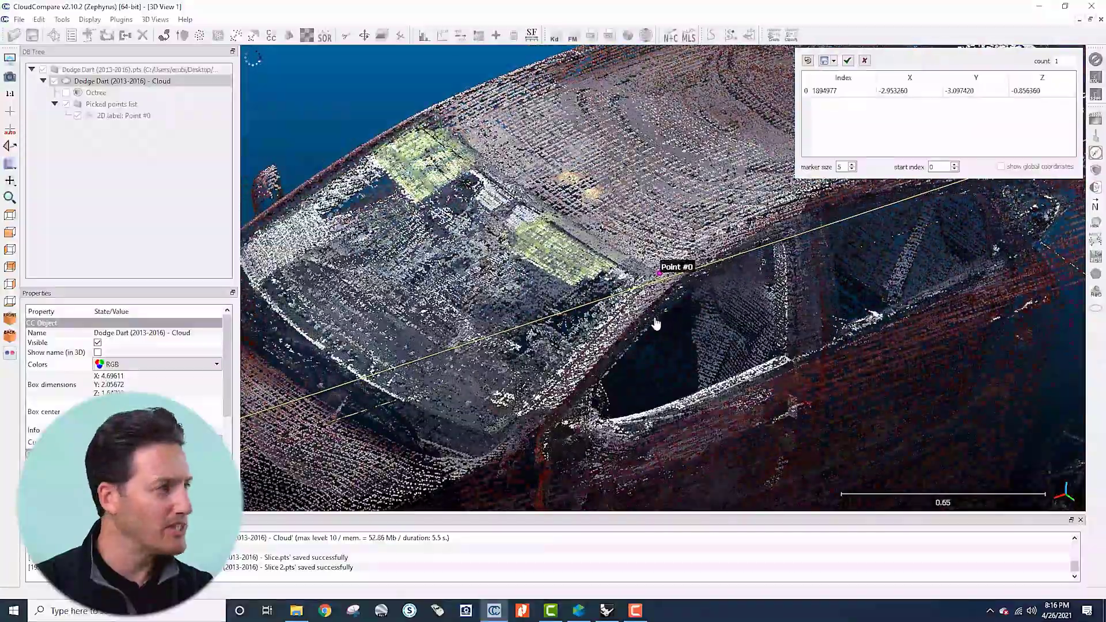
pyautogui.moveTo(590, 195); pyautogui.dragTo(587, 175, button='right')
pyautogui.moveTo(548, 422); pyautogui.dragTo(604, 318, button='right')
pyautogui.scroll(6, 628, 280)
pyautogui.scroll(4, 593, 334)
pyautogui.moveTo(585, 348); pyautogui.dragTo(550, 265)
pyautogui.scroll(8, 592, 279)
pyautogui.scroll(1, 533, 292)
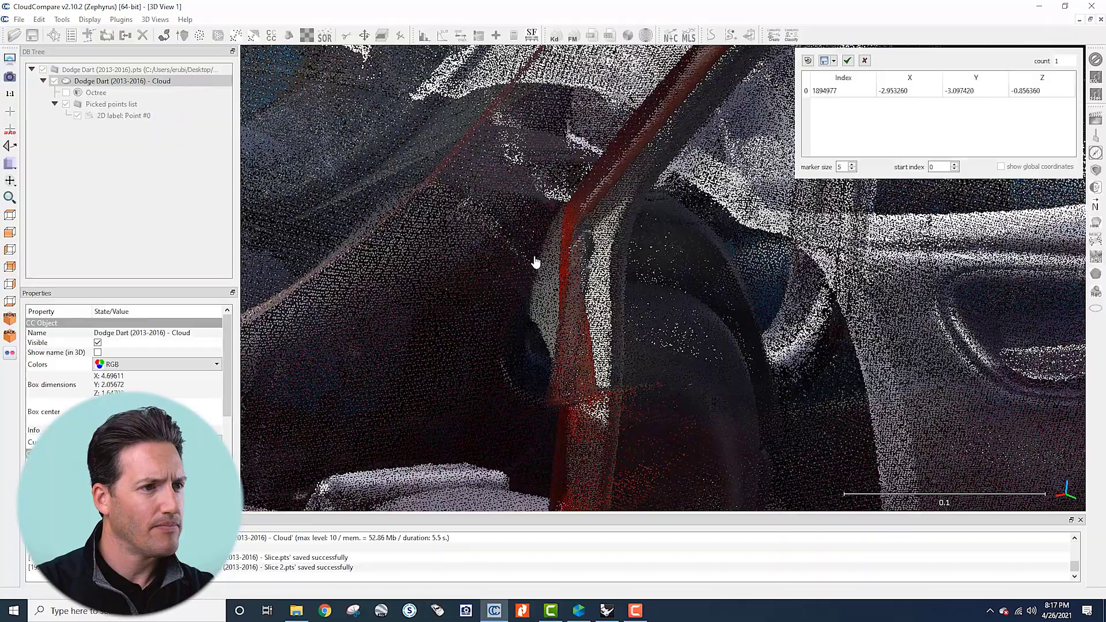
pyautogui.click(555, 281)
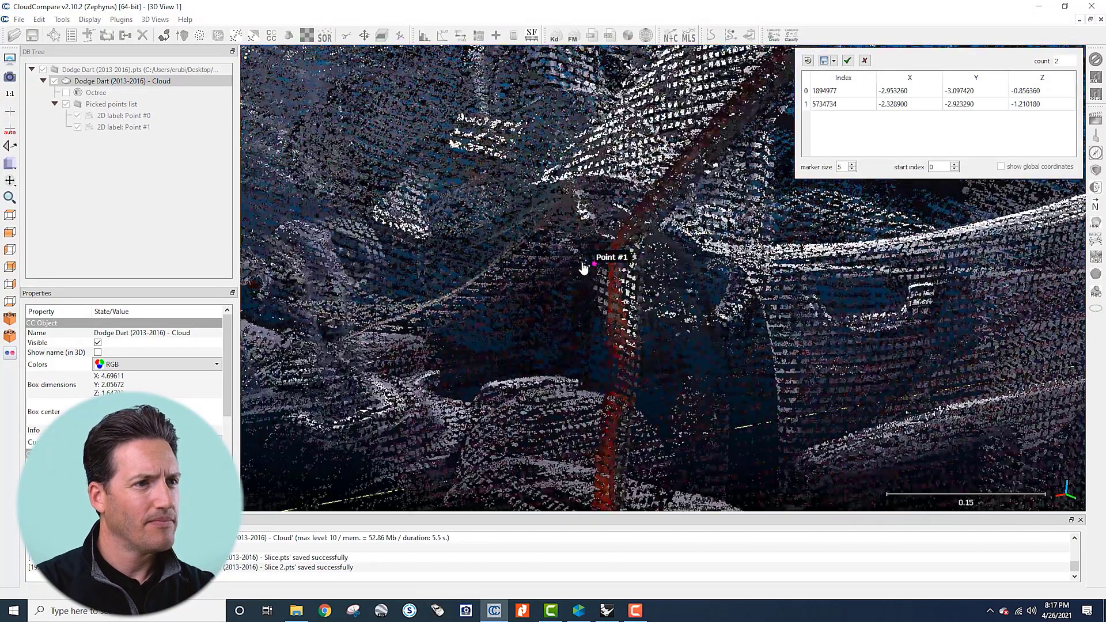
# Step: Add a picked point at the top of the driver-side center pillar, where the front door frame meets the roof rail
pyautogui.scroll(-10, 635, 279)
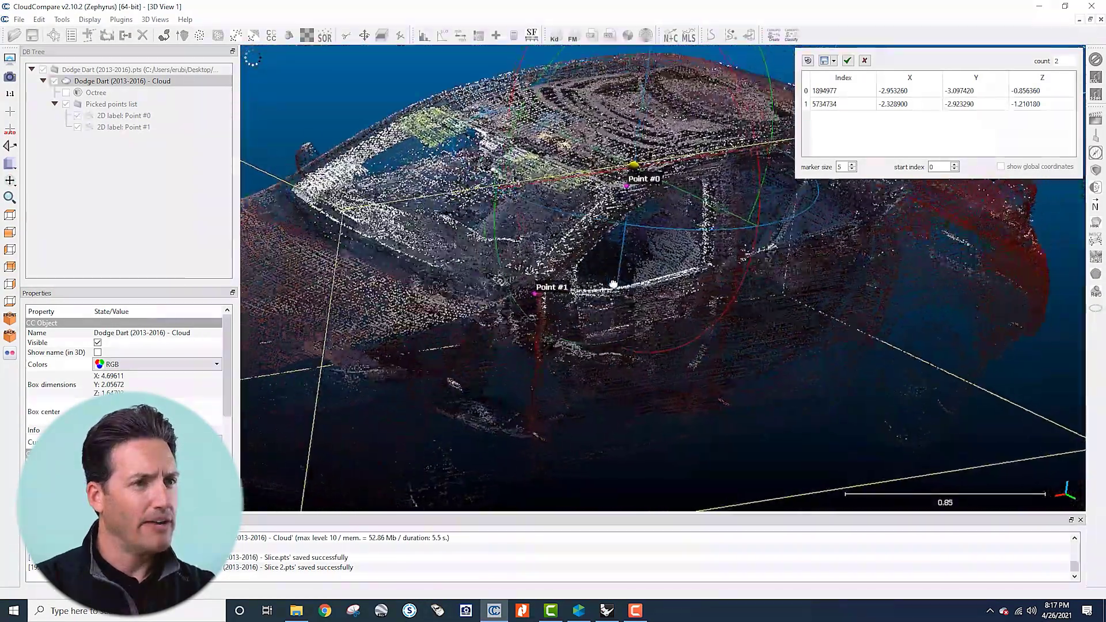
pyautogui.moveTo(614, 284); pyautogui.dragTo(607, 299)
pyautogui.moveTo(799, 252); pyautogui.dragTo(601, 207)
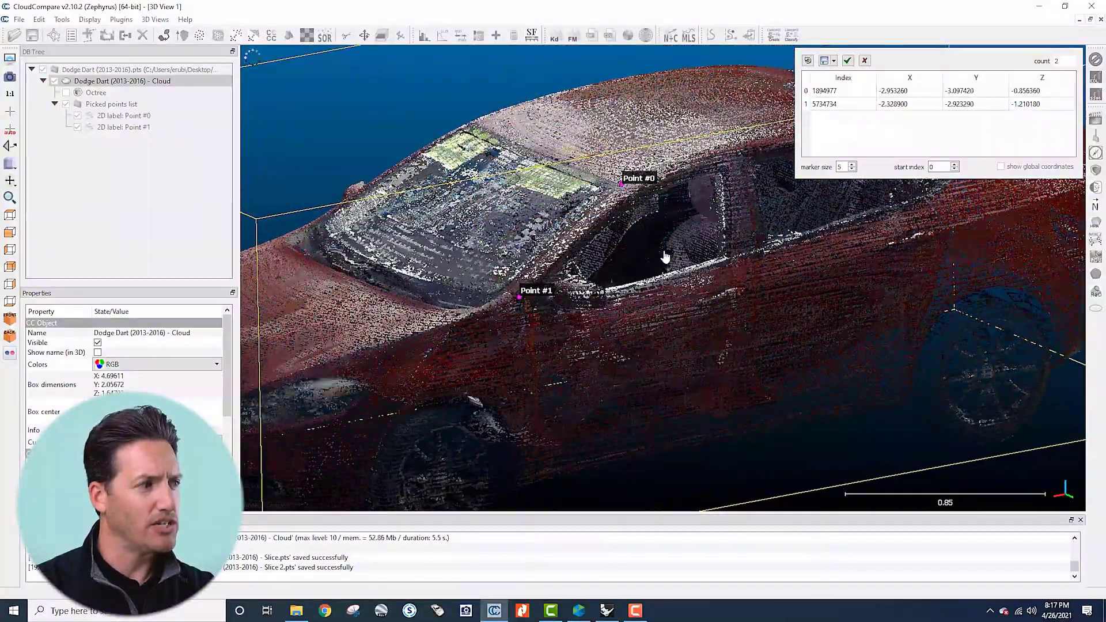
pyautogui.moveTo(705, 286); pyautogui.dragTo(606, 235)
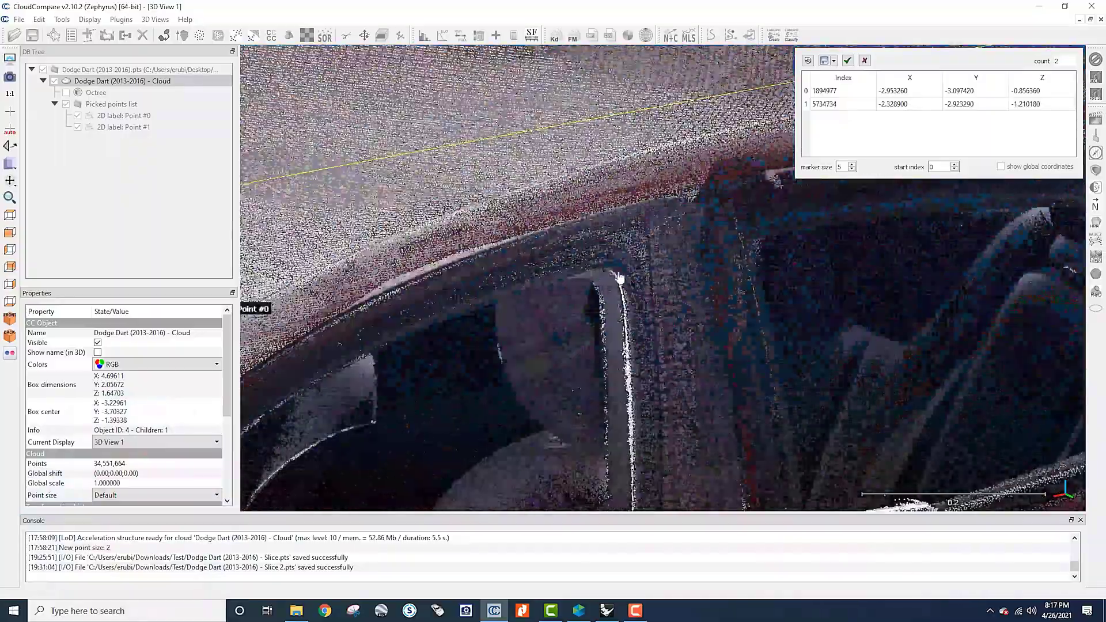
pyautogui.scroll(3, 619, 278)
pyautogui.moveTo(621, 232); pyautogui.dragTo(623, 279, button='right')
pyautogui.scroll(5, 624, 280)
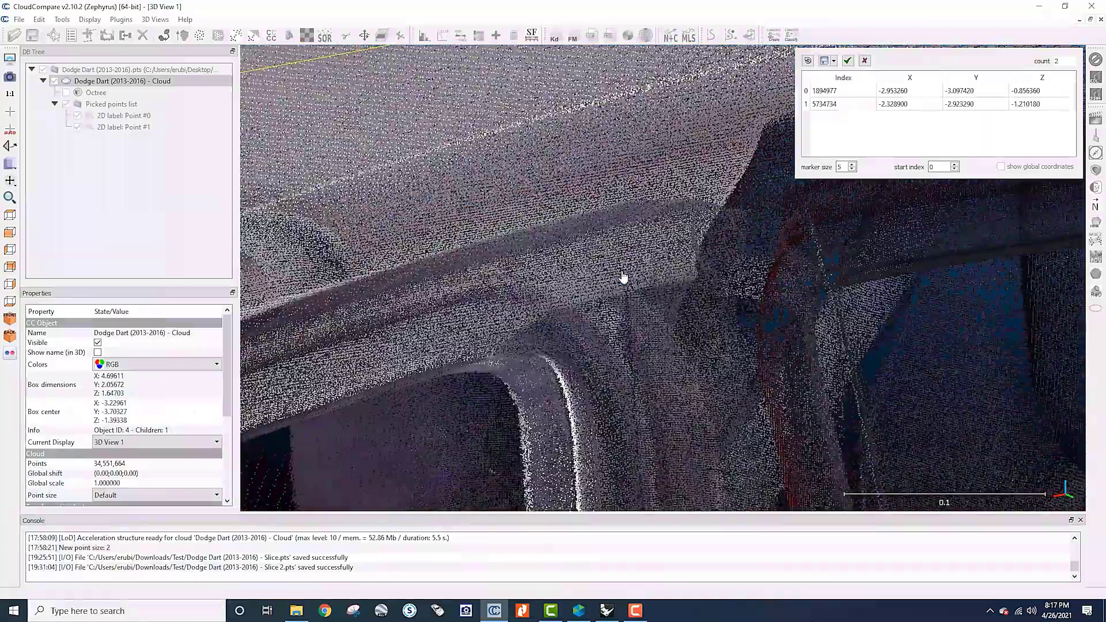
pyautogui.scroll(-2, 684, 340)
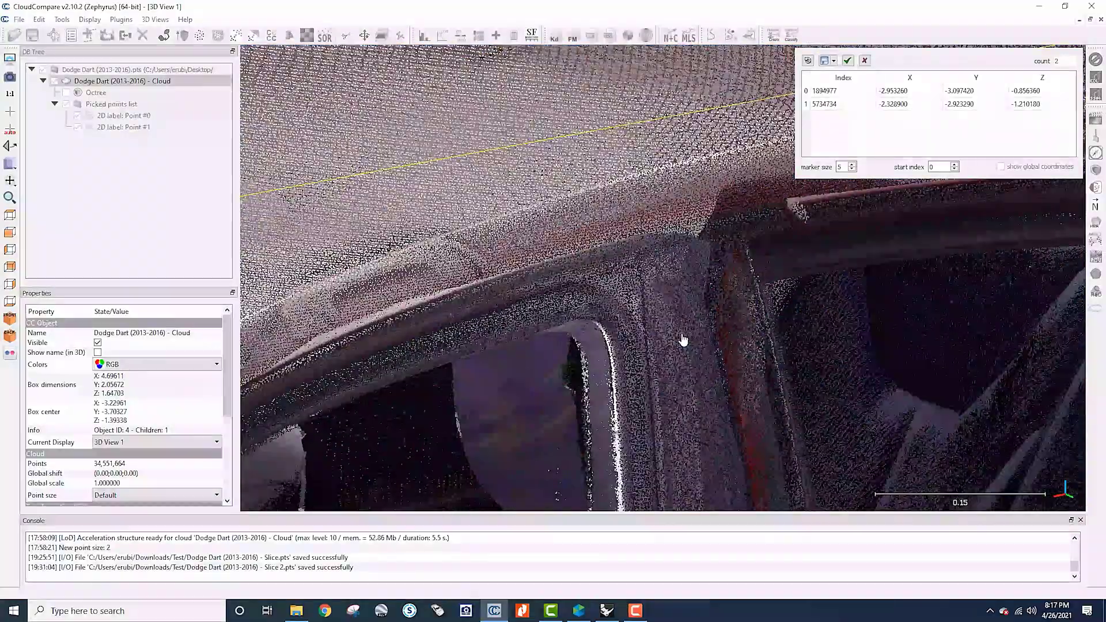
pyautogui.click(637, 274)
# Step: Add a picked point at the lower rear corner of the driver-side rear door window
pyautogui.scroll(-6, 641, 338)
pyautogui.moveTo(639, 351); pyautogui.dragTo(489, 281, button='right')
pyautogui.scroll(-6, 593, 311)
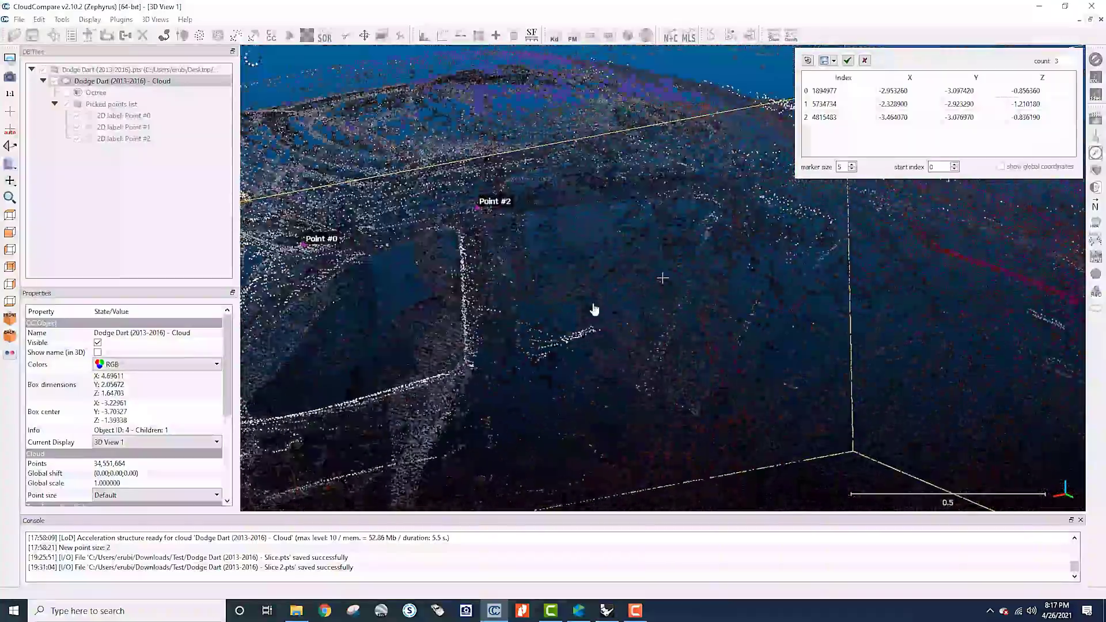
pyautogui.scroll(6, 593, 311)
pyautogui.moveTo(714, 298); pyautogui.dragTo(691, 298, button='right')
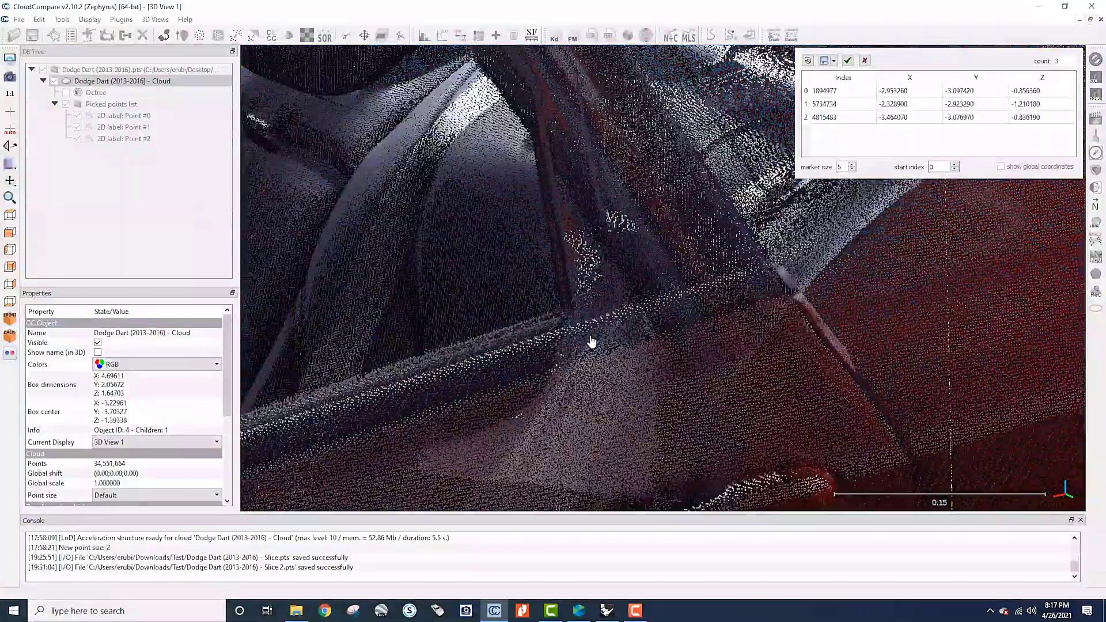
pyautogui.scroll(2, 576, 346)
pyautogui.click(534, 333)
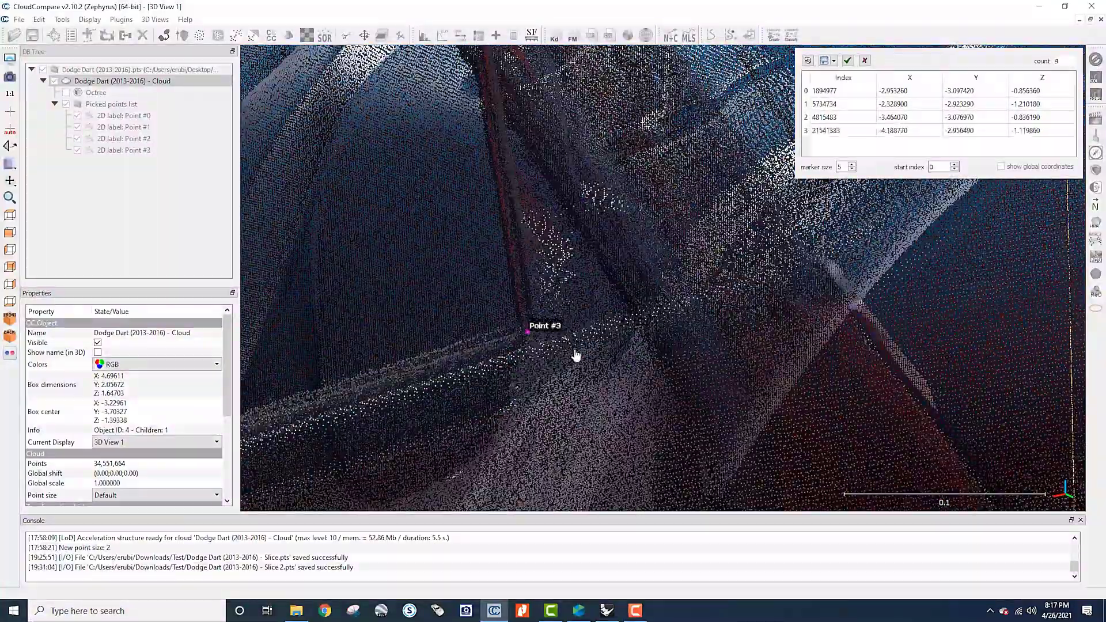
# Step: Add a picked point at the front end of the driver-side rear door handle, on the body crease
pyautogui.scroll(-6, 577, 355)
pyautogui.moveTo(582, 358); pyautogui.dragTo(617, 326)
pyautogui.scroll(-8, 616, 326)
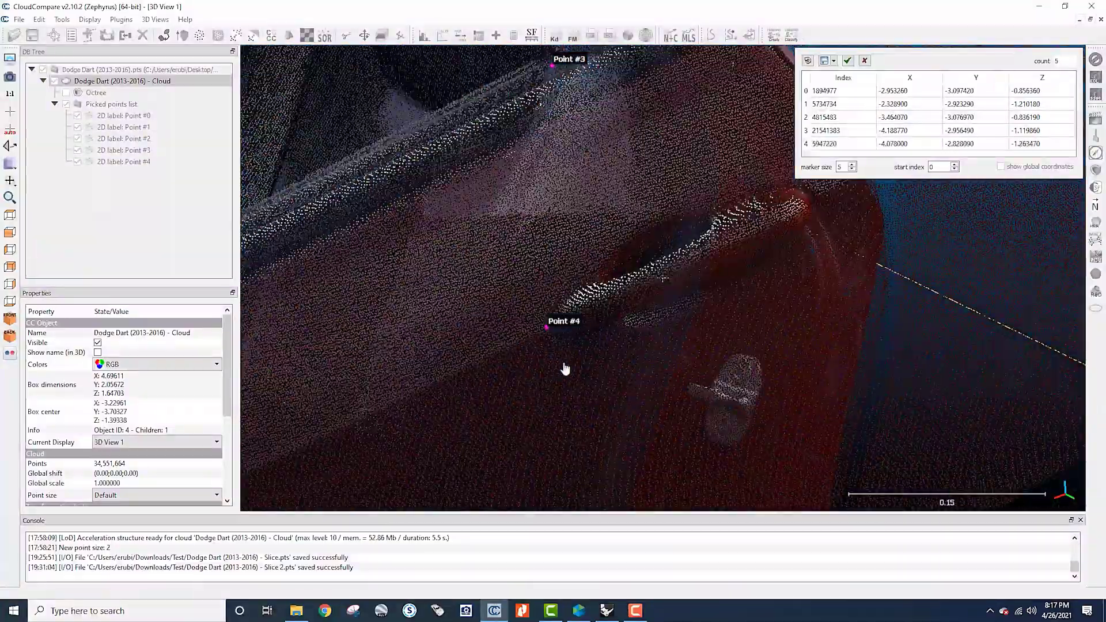
# Step: Add a picked point at the front end of the driver-side front door handle
pyautogui.moveTo(552, 350); pyautogui.dragTo(768, 267, button='right')
pyautogui.moveTo(492, 410); pyautogui.dragTo(557, 358, button='right')
pyautogui.scroll(5, 557, 359)
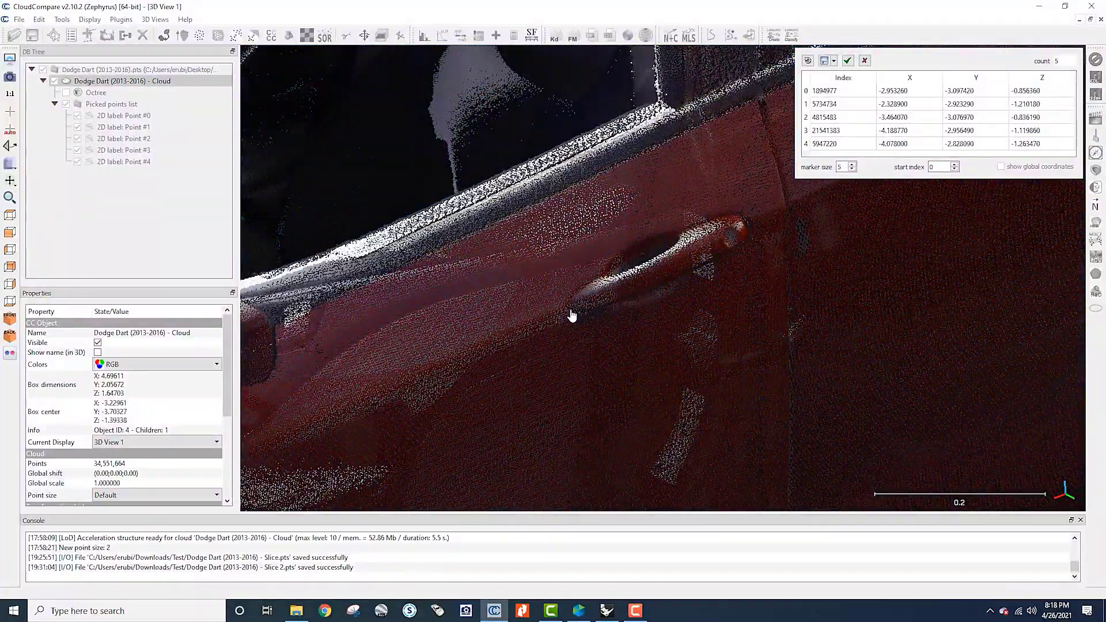
pyautogui.click(570, 311)
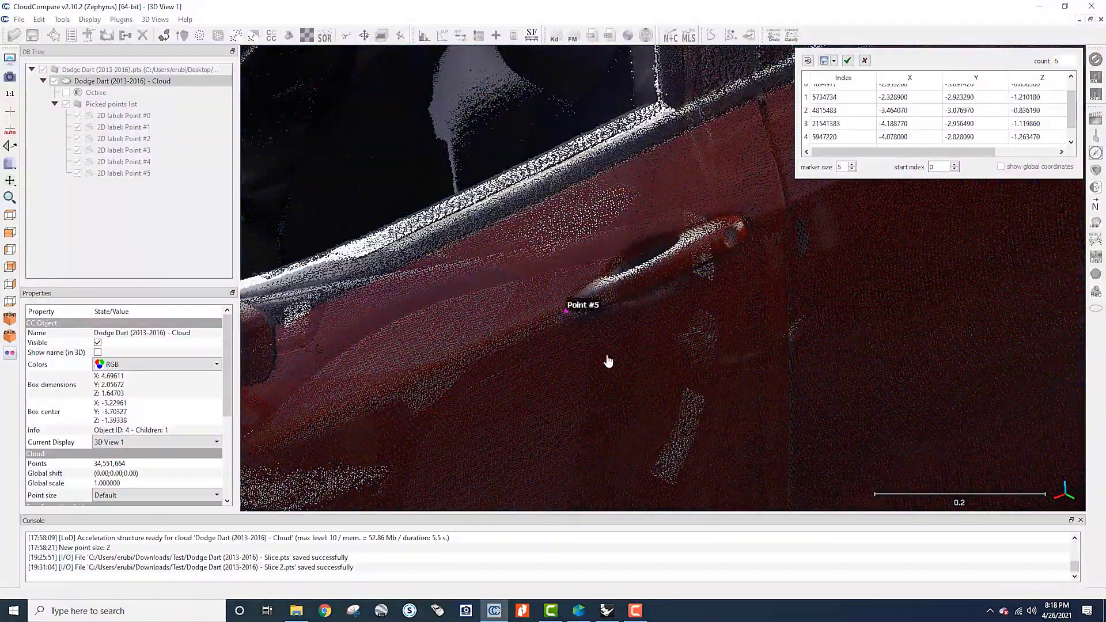
# Step: Add a picked point at the center of the driver-side rear wheel hub
pyautogui.scroll(-18, 602, 348)
pyautogui.moveTo(603, 347); pyautogui.dragTo(462, 345, button='right')
pyautogui.scroll(11, 779, 340)
pyautogui.scroll(6, 724, 346)
pyautogui.moveTo(779, 341); pyautogui.dragTo(664, 355, button='right')
pyautogui.scroll(12, 664, 355)
pyautogui.click(615, 317)
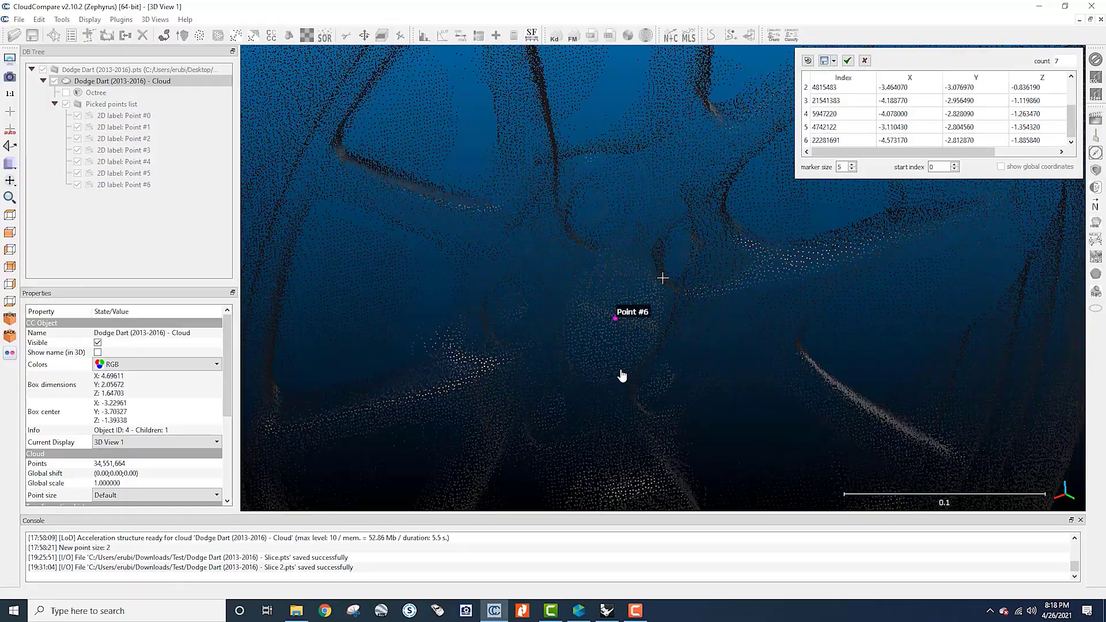
# Step: Add a picked point where the front bumper seam meets the driver-side front wheel arch
pyautogui.scroll(-20, 621, 313)
pyautogui.moveTo(364, 371); pyautogui.dragTo(645, 287, button='right')
pyautogui.scroll(1, 468, 351)
pyautogui.moveTo(468, 351); pyautogui.dragTo(547, 338, button='right')
pyautogui.scroll(10, 548, 338)
pyautogui.scroll(7, 500, 344)
pyautogui.moveTo(466, 363); pyautogui.dragTo(555, 320, button='right')
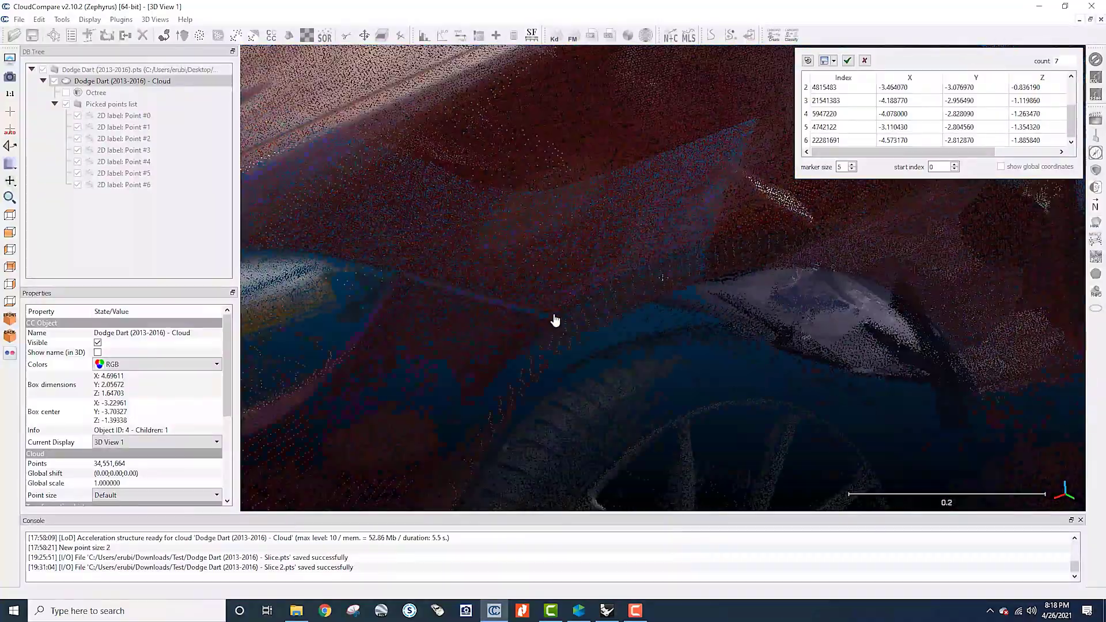
pyautogui.scroll(10, 555, 321)
pyautogui.moveTo(463, 371); pyautogui.dragTo(501, 354, button='right')
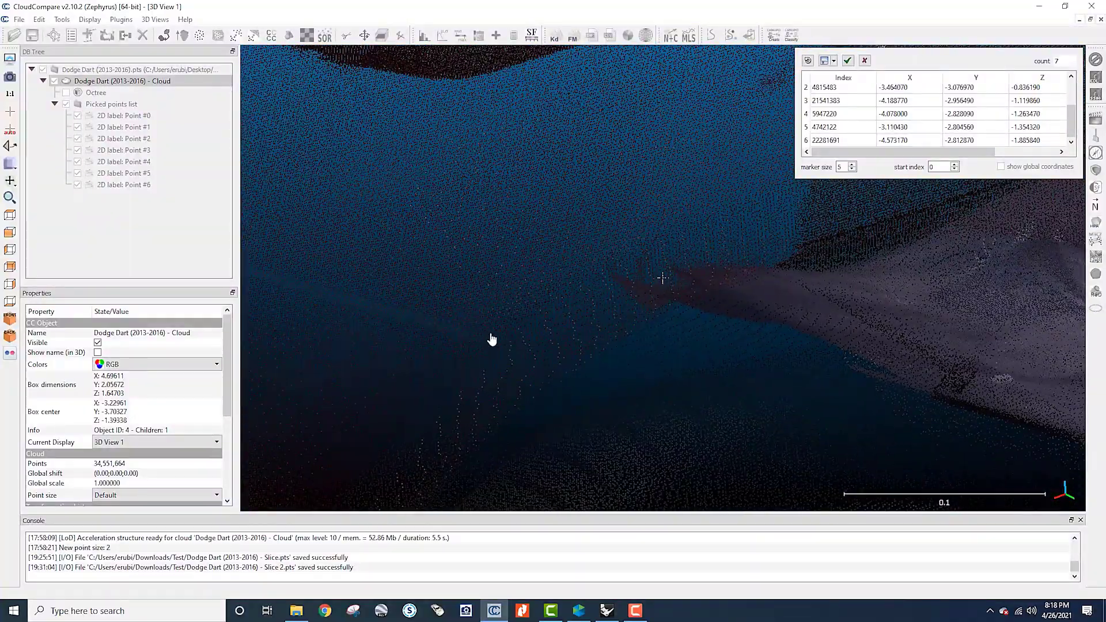
pyautogui.click(491, 340)
# Step: Check the picked points on the whole car, save them as labels under the Dodge Dart cloud, and reopen the point list
pyautogui.scroll(-20, 543, 357)
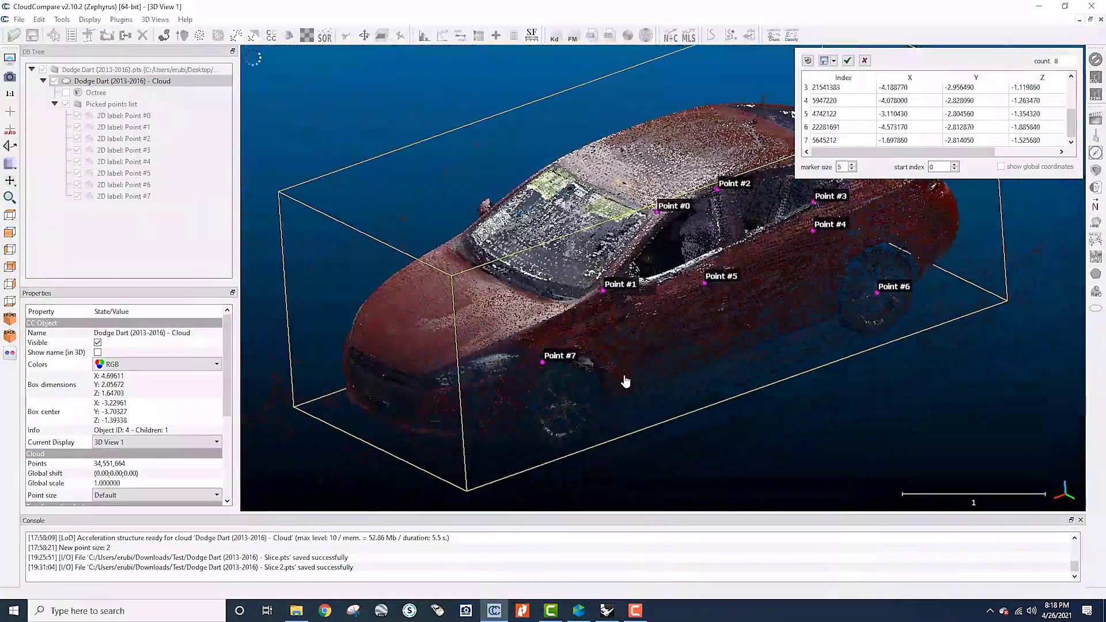
pyautogui.moveTo(499, 439); pyautogui.dragTo(464, 409)
pyautogui.scroll(-1, 593, 349)
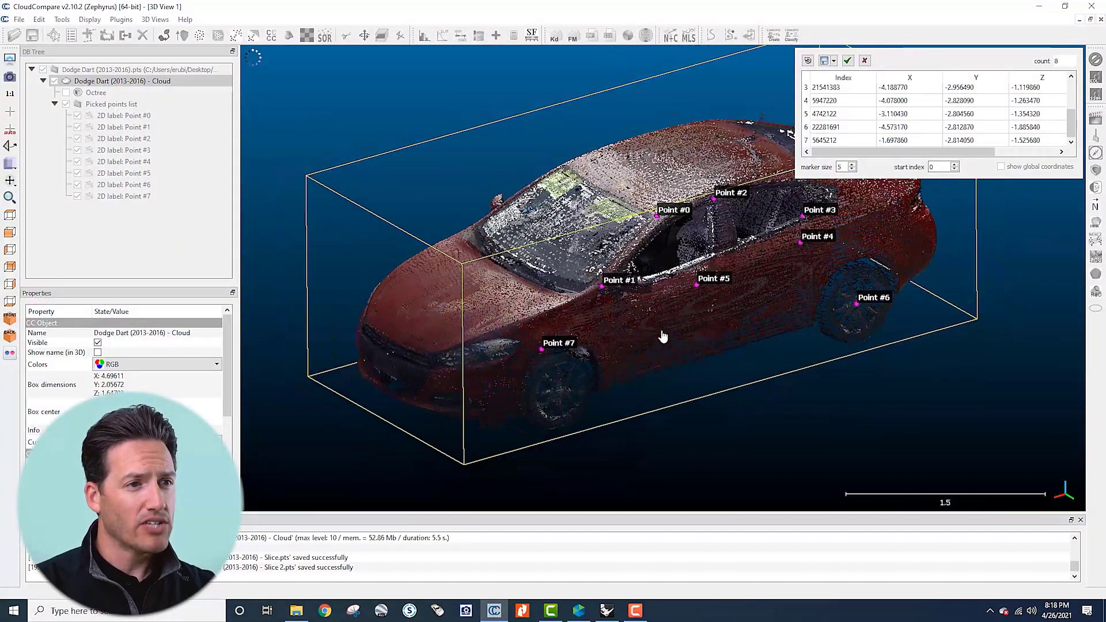
pyautogui.moveTo(662, 337); pyautogui.dragTo(609, 262)
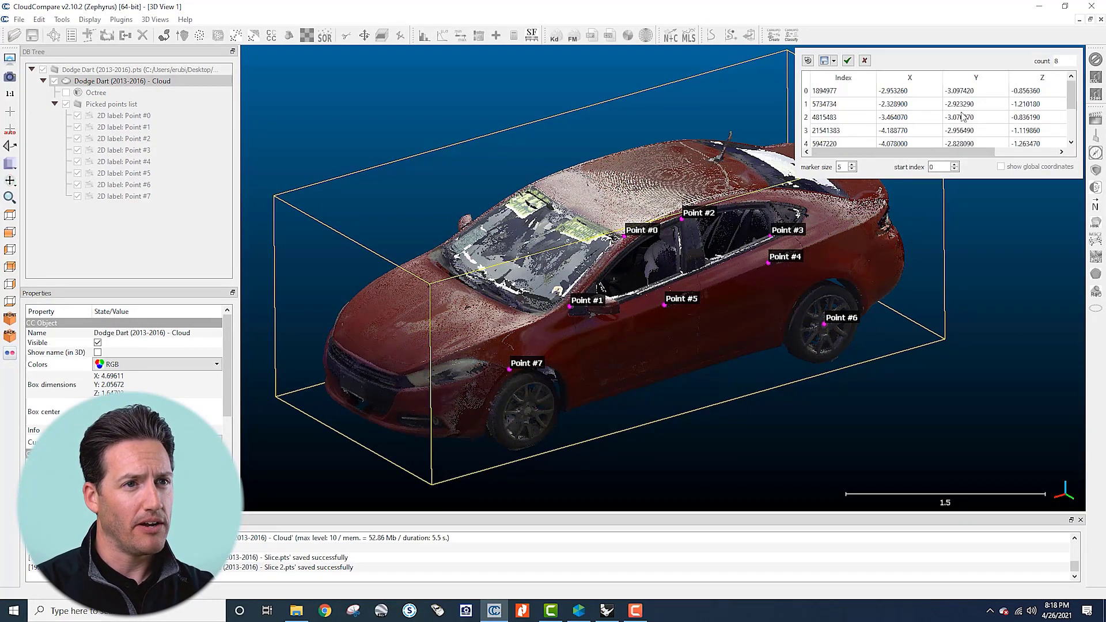
pyautogui.click(848, 62)
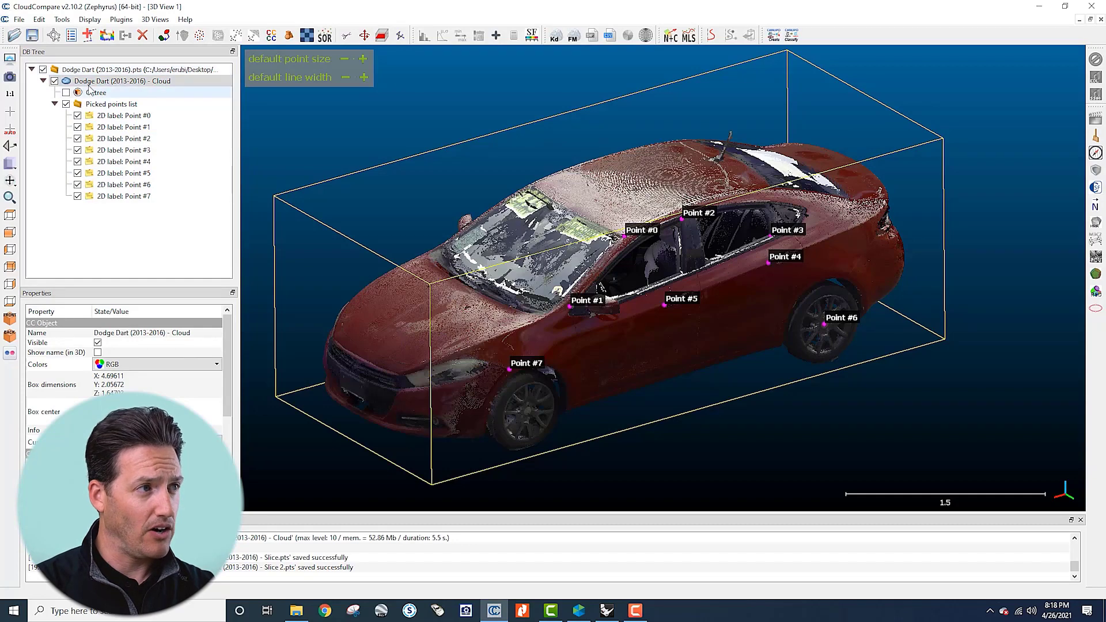
pyautogui.click(87, 35)
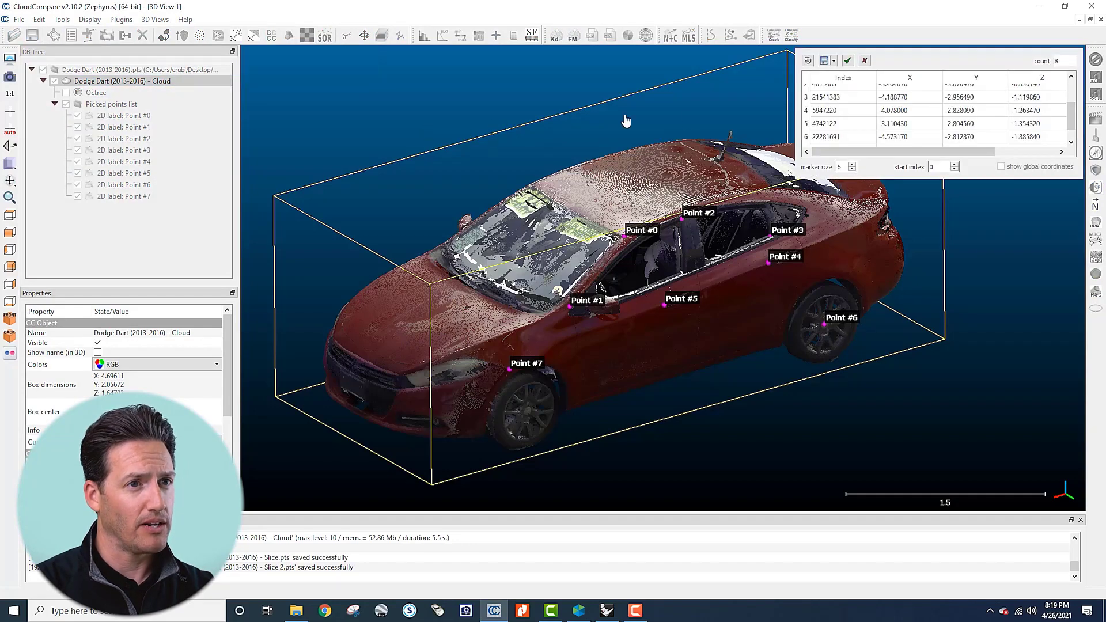
# Step: Inspect the saved Point #7 label and reopen the Dodge Dart cloud's picked point list at its last entries
pyautogui.click(848, 60)
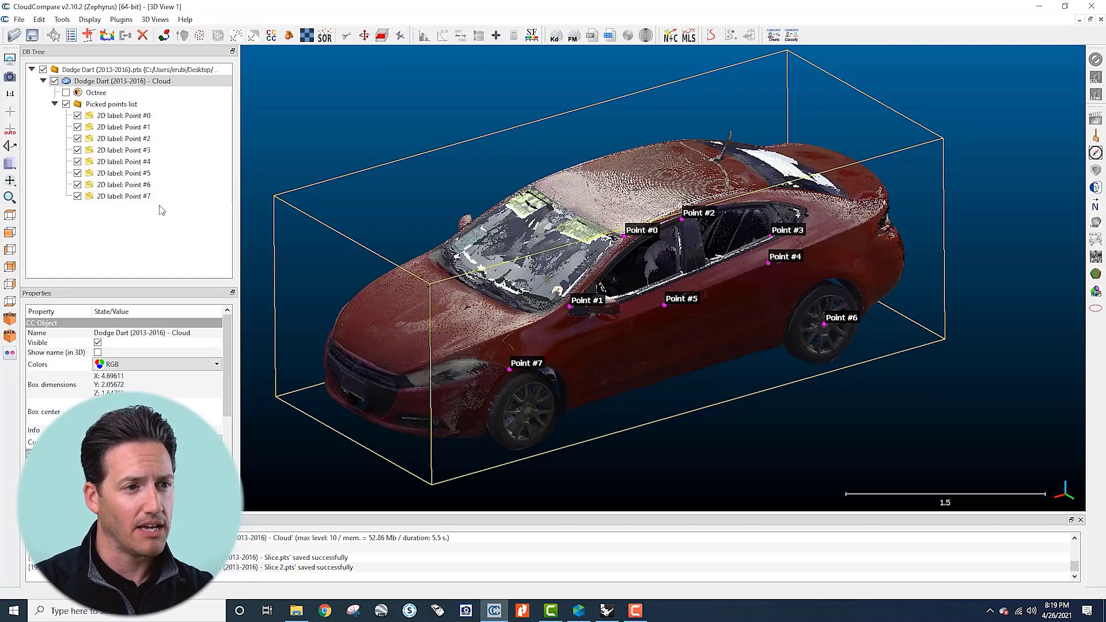
pyautogui.click(134, 197)
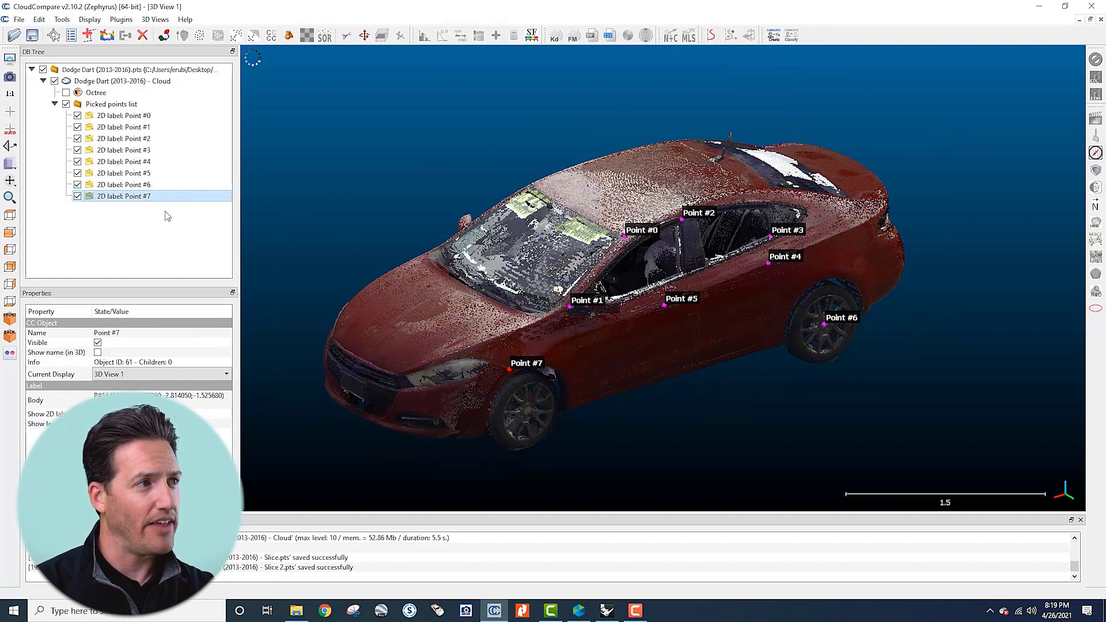
pyautogui.click(139, 82)
pyautogui.click(71, 36)
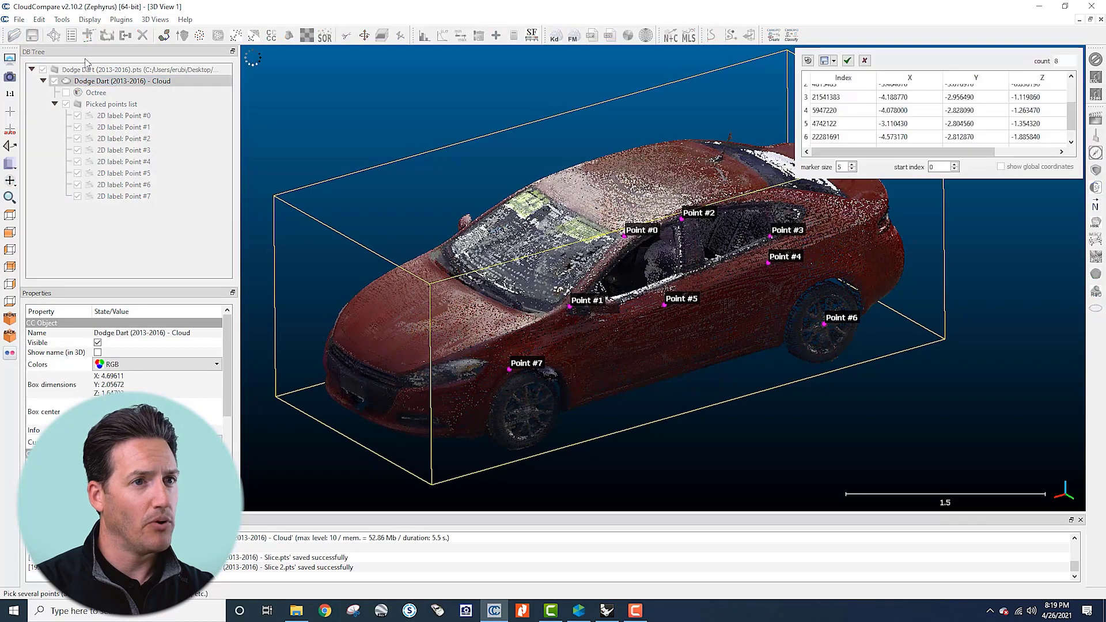
pyautogui.scroll(-2, 852, 126)
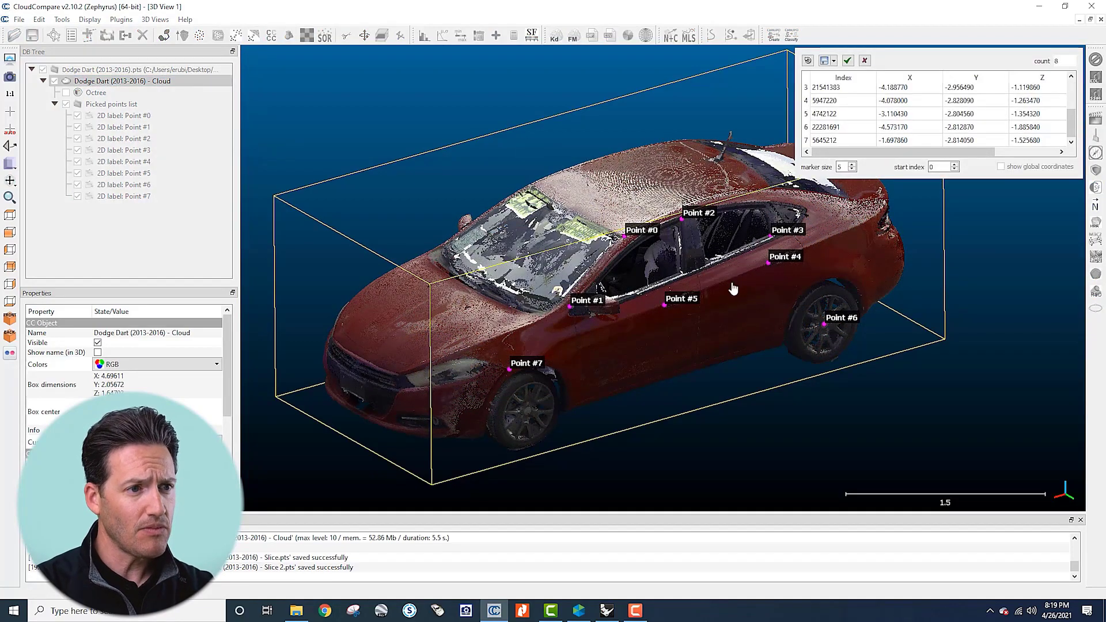
# Step: Examine the picked points on the driver's side of the car, including the one at the front door handle
pyautogui.moveTo(733, 286); pyautogui.dragTo(475, 311)
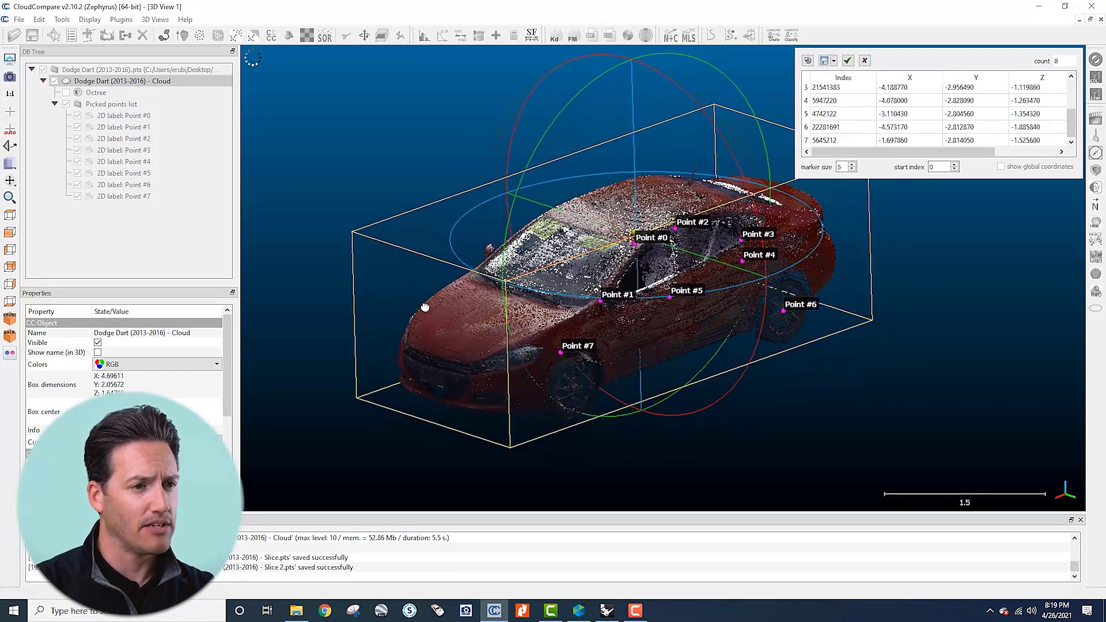
pyautogui.scroll(5, 642, 327)
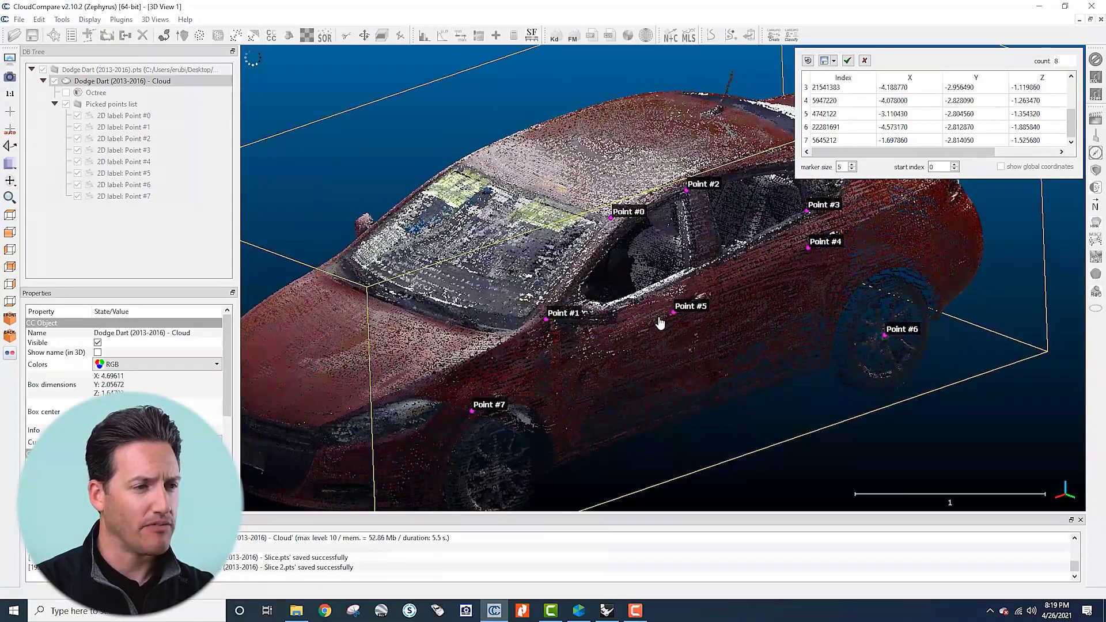
pyautogui.scroll(2, 666, 332)
pyautogui.scroll(-2, 666, 333)
pyautogui.scroll(-3, 666, 333)
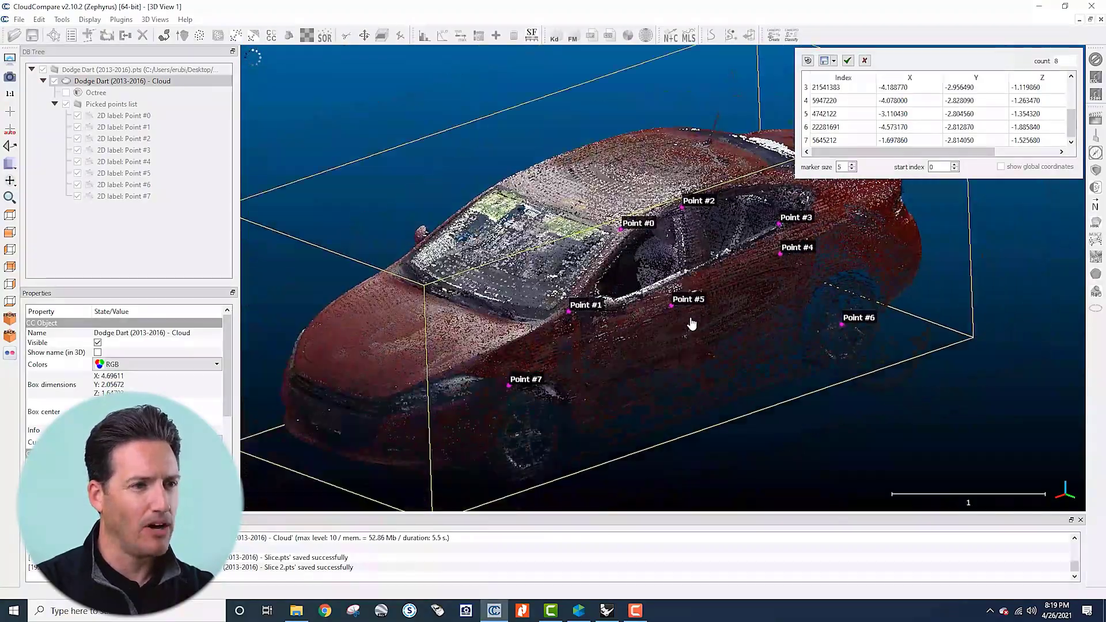
pyautogui.moveTo(738, 318); pyautogui.dragTo(705, 319, button='right')
pyautogui.scroll(3, 653, 348)
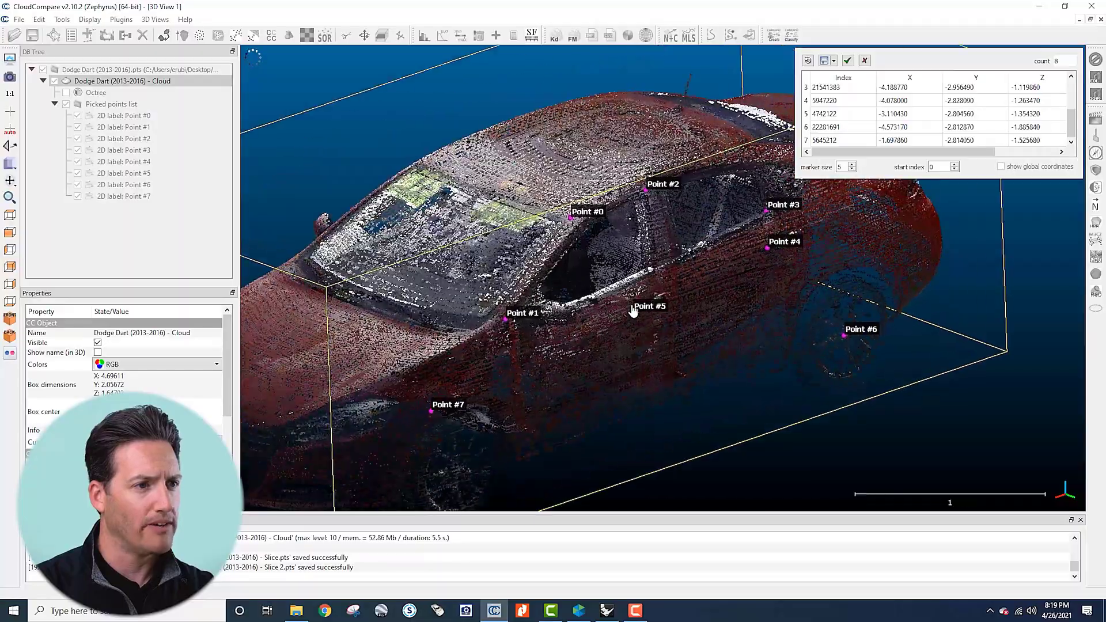
pyautogui.scroll(5, 603, 363)
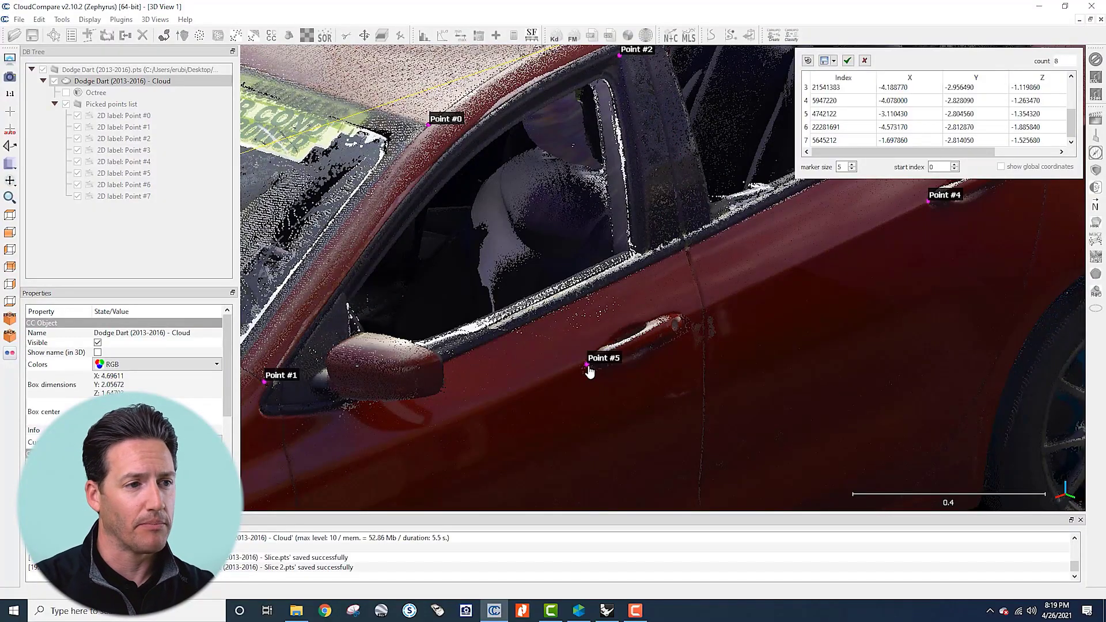
pyautogui.scroll(-5, 588, 372)
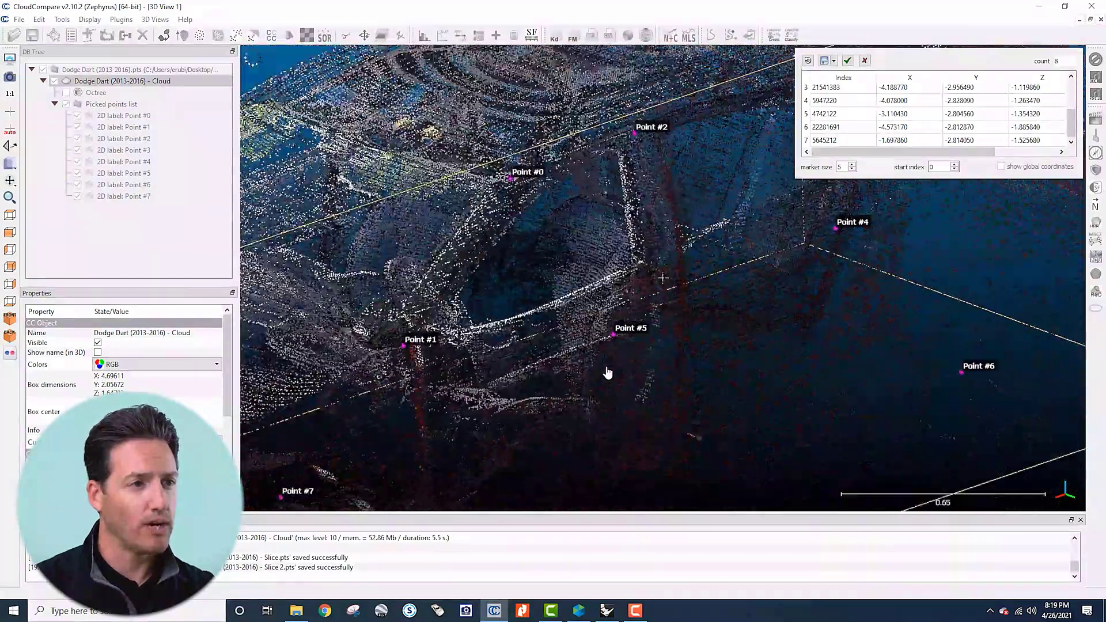
pyautogui.scroll(-3, 607, 374)
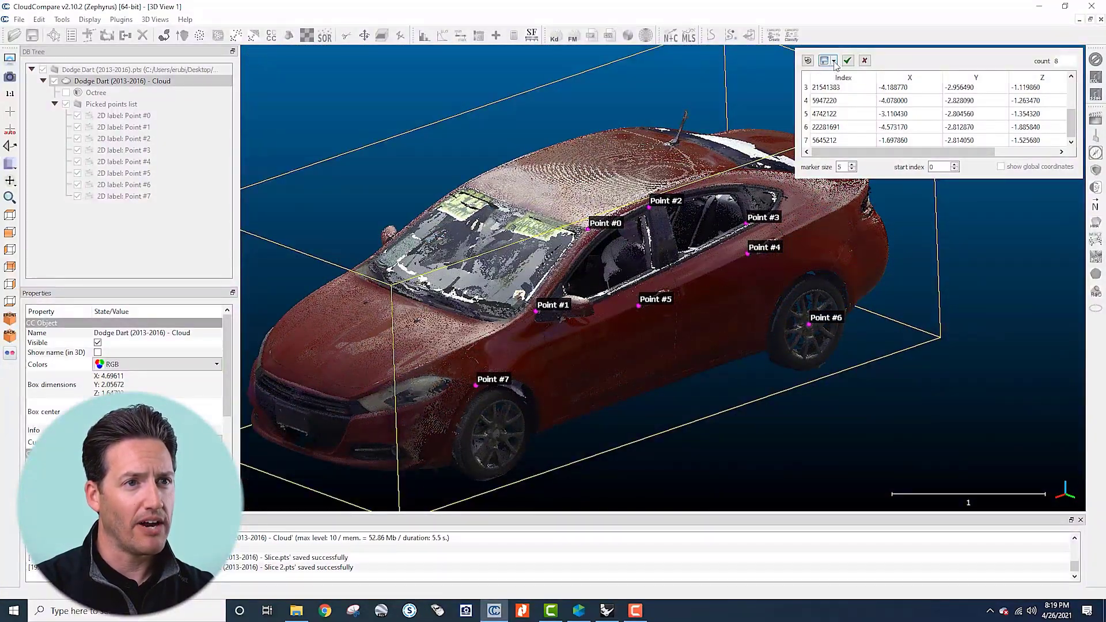
# Step: Start exporting the picked points as local index,x,y,z to the Desktop folder Crush from Photos - PC\Dodge Dart (2013-2016)
pyautogui.click(833, 63)
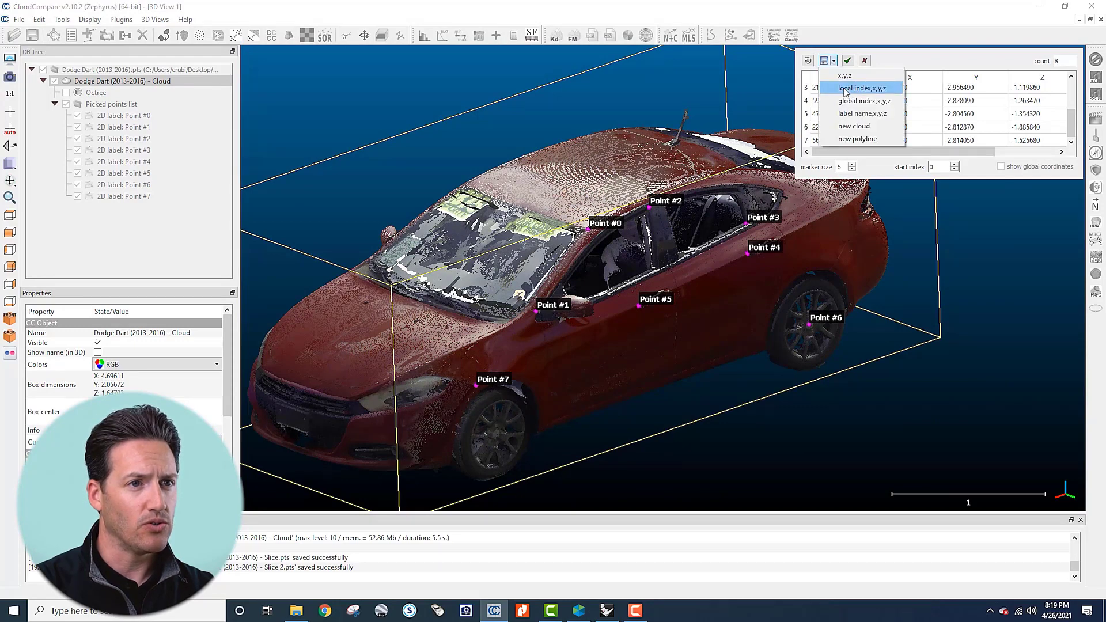
pyautogui.click(877, 91)
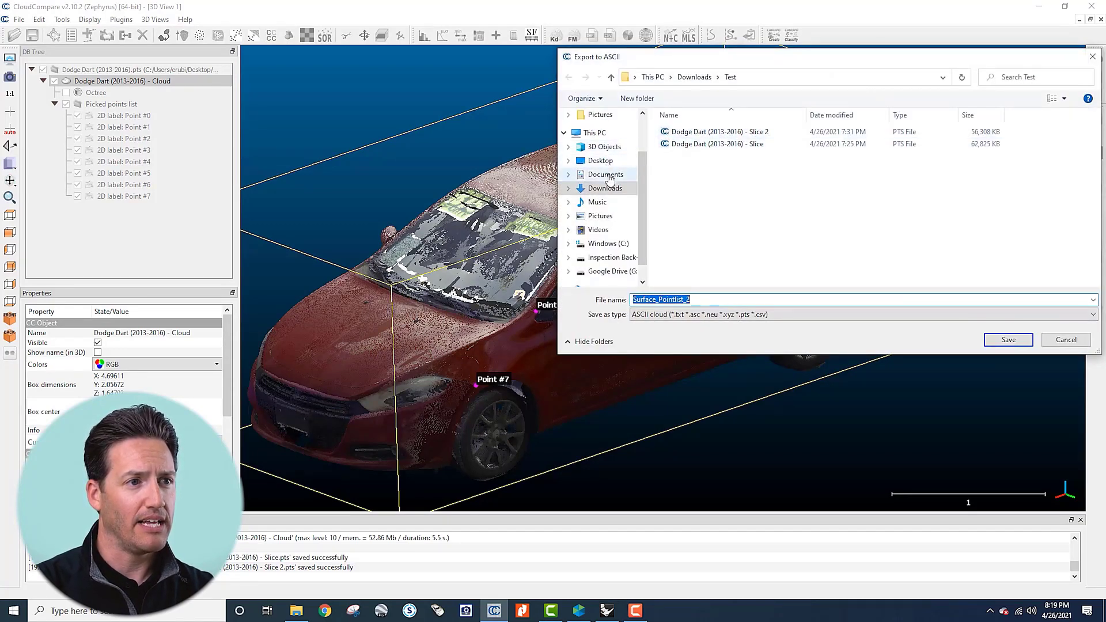
pyautogui.click(609, 173)
pyautogui.click(600, 160)
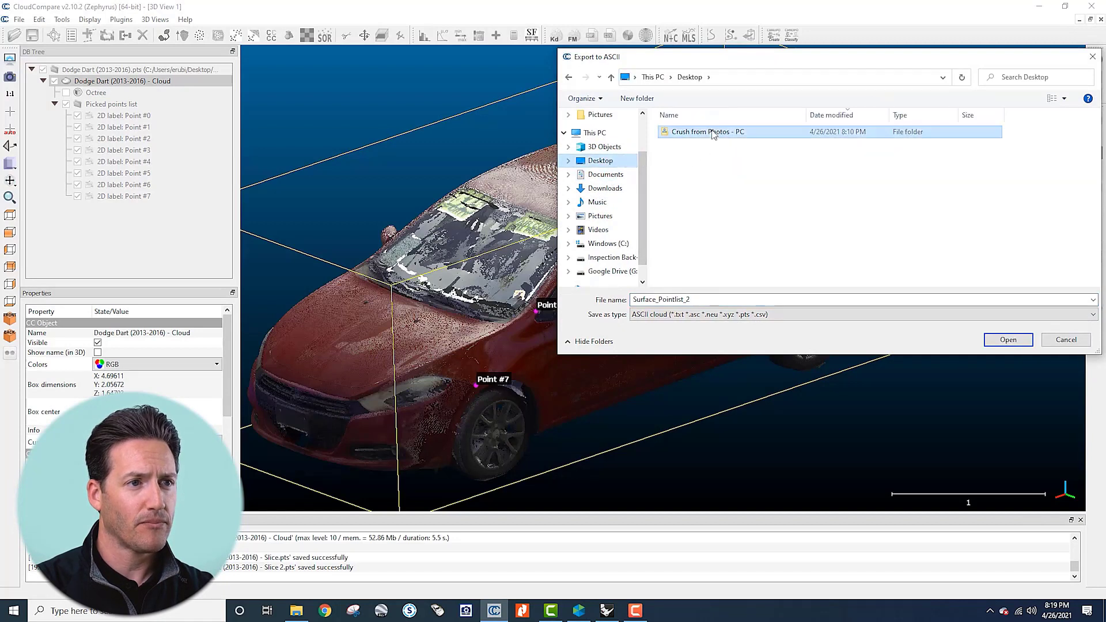
pyautogui.doubleClick(708, 137)
pyautogui.doubleClick(688, 147)
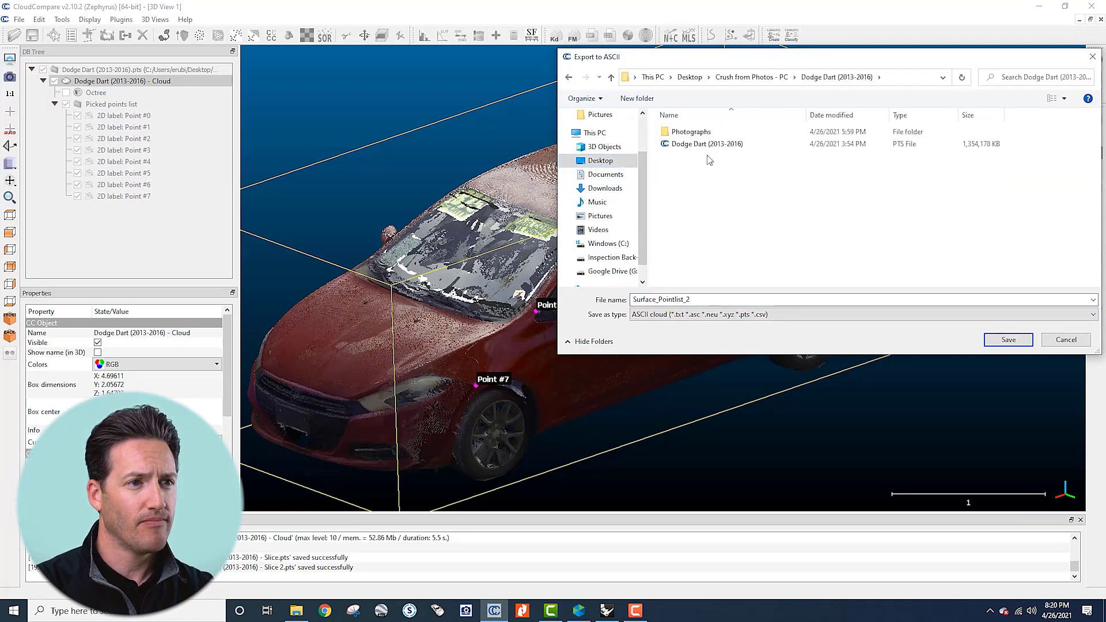
# Step: Name the exported point list Dodge Dart - Left Control.csv and save it
pyautogui.doubleClick(692, 299)
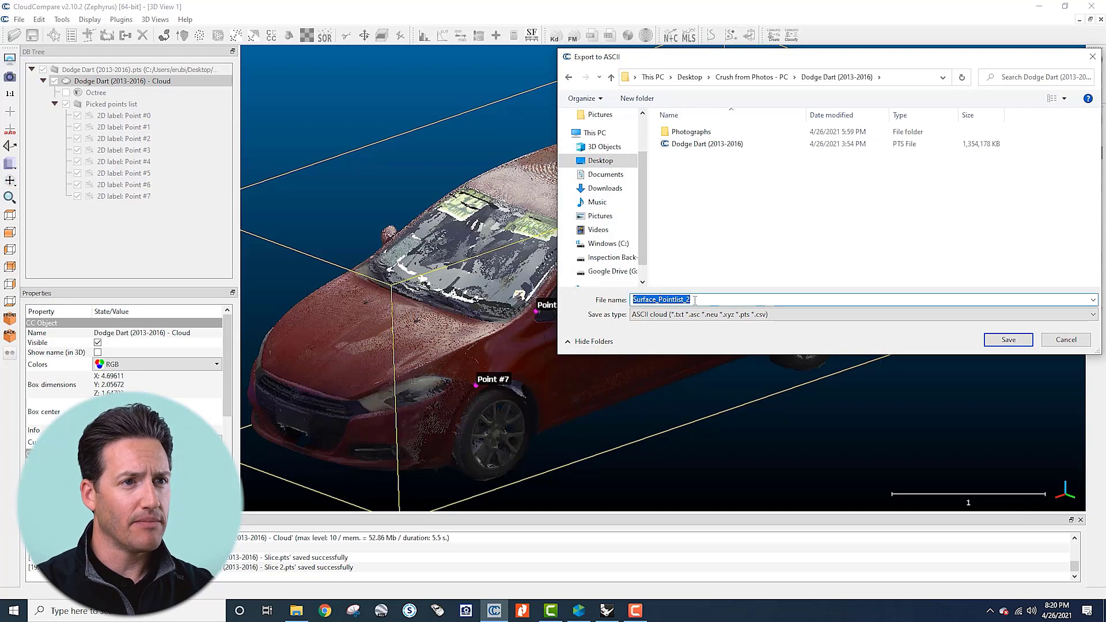
pyautogui.write('Dodge D')
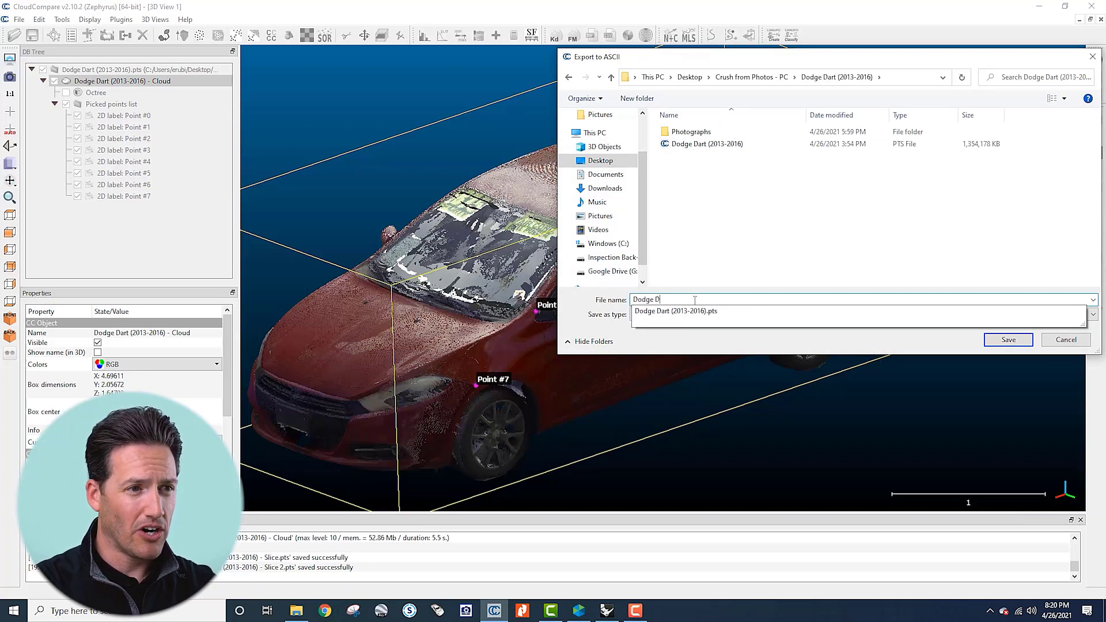
pyautogui.write('art ')
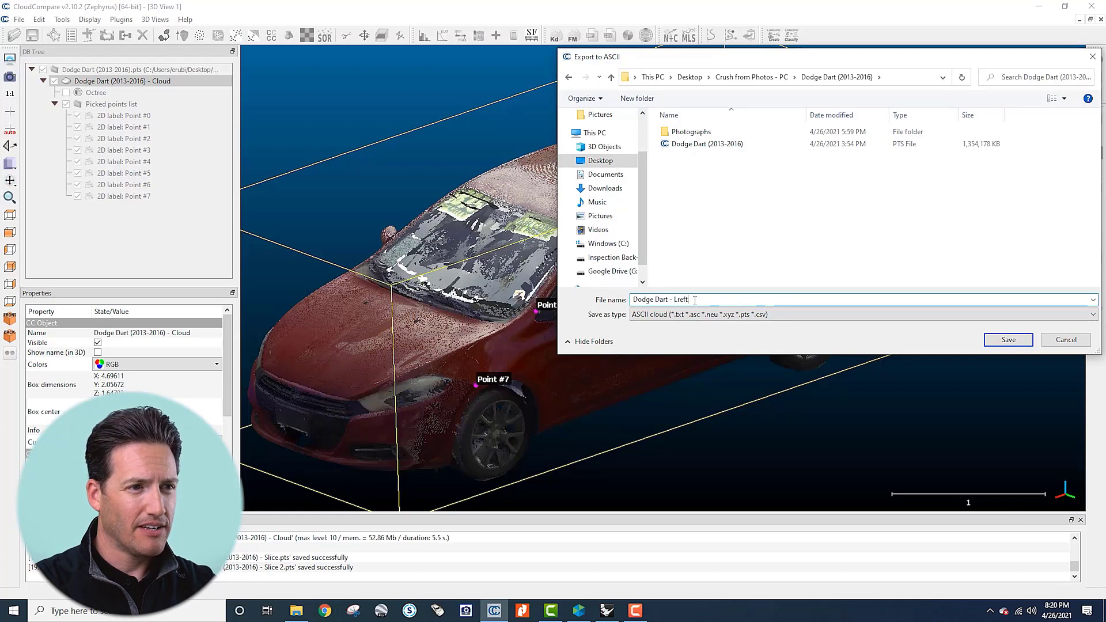
pyautogui.write('- Left')
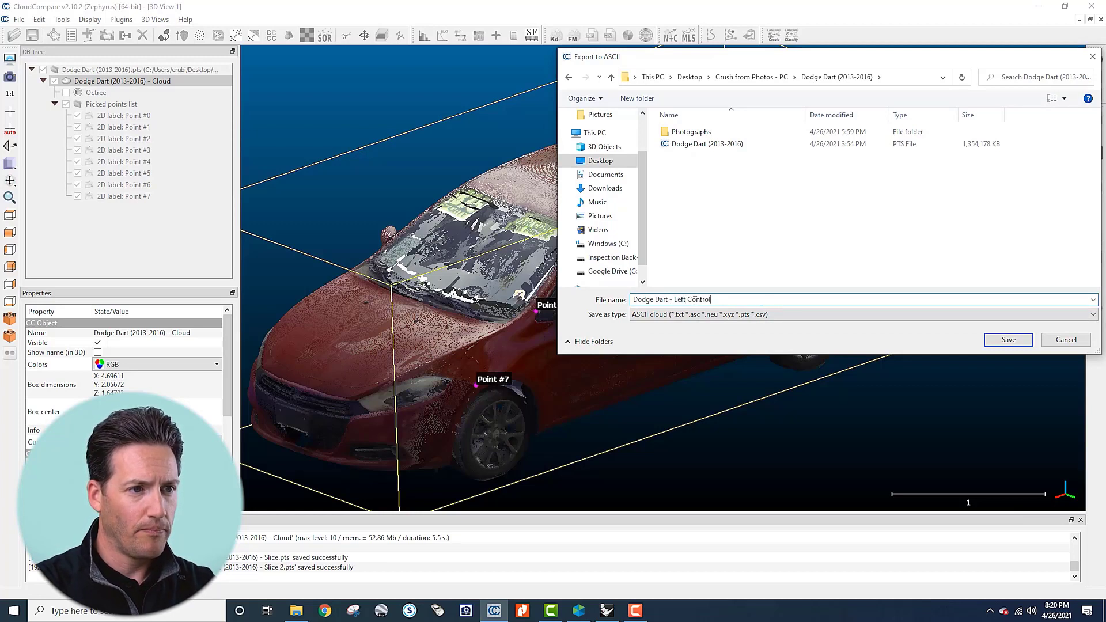
pyautogui.press('Return')
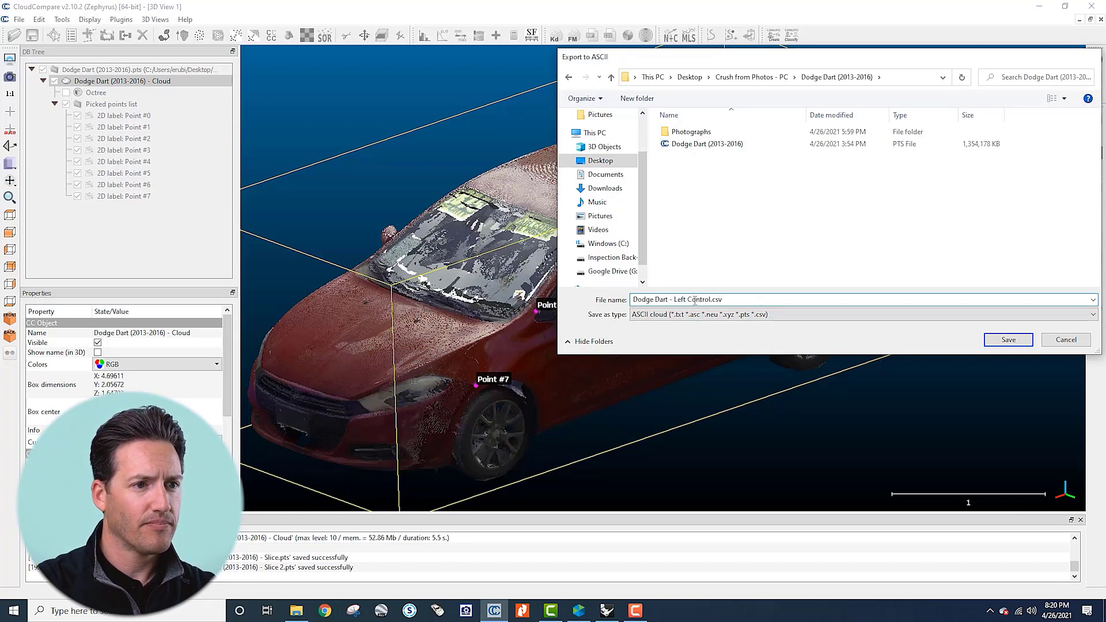
# Step: Move the Dodge Dart - Left Control file from the Dodge Dart (2013-2016) folder up to the Crush from Photos - PC folder
pyautogui.click(1038, 6)
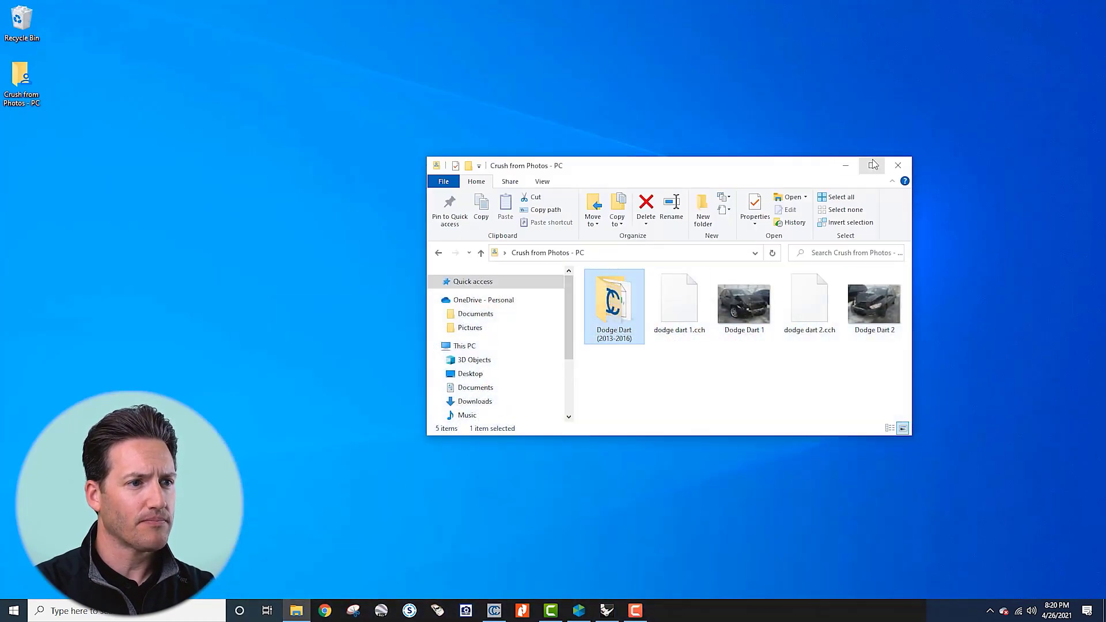
pyautogui.click(872, 165)
pyautogui.doubleClick(200, 165)
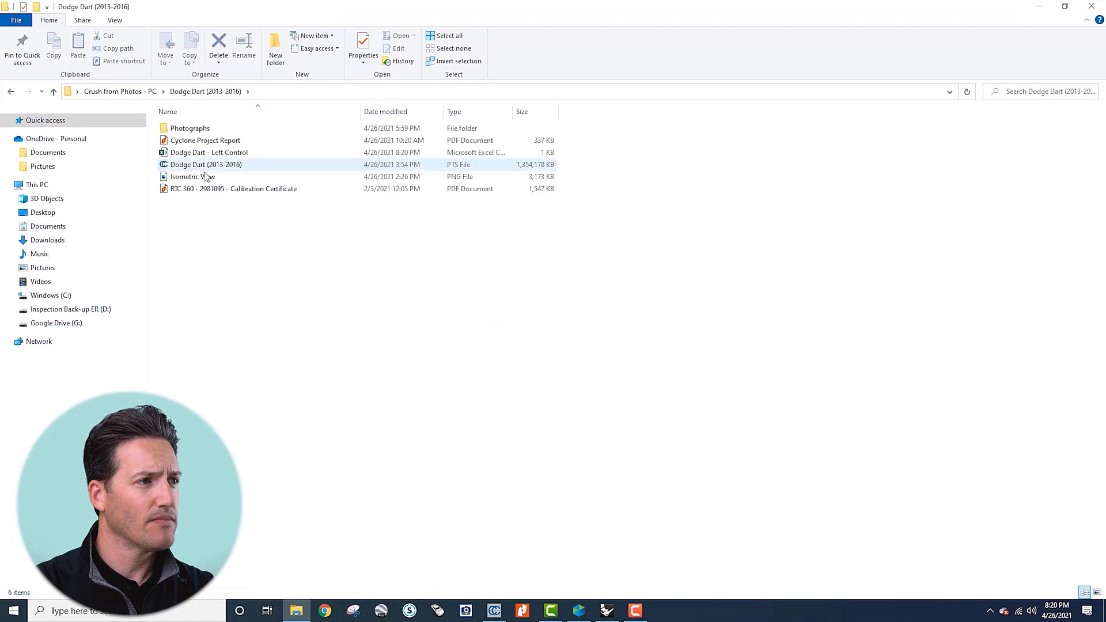
pyautogui.click(208, 156)
pyautogui.hotkey('ctrl', 'x')
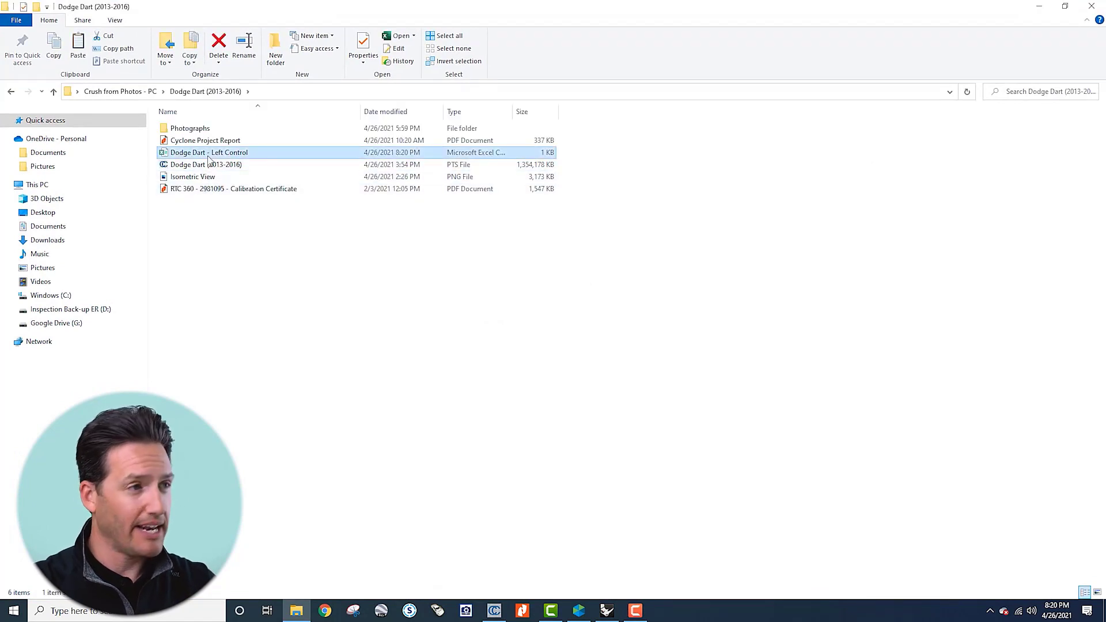
pyautogui.hotkey('alt', 'Left')
pyautogui.click(287, 246)
pyautogui.hotkey('ctrl', 'v')
pyautogui.click(489, 212)
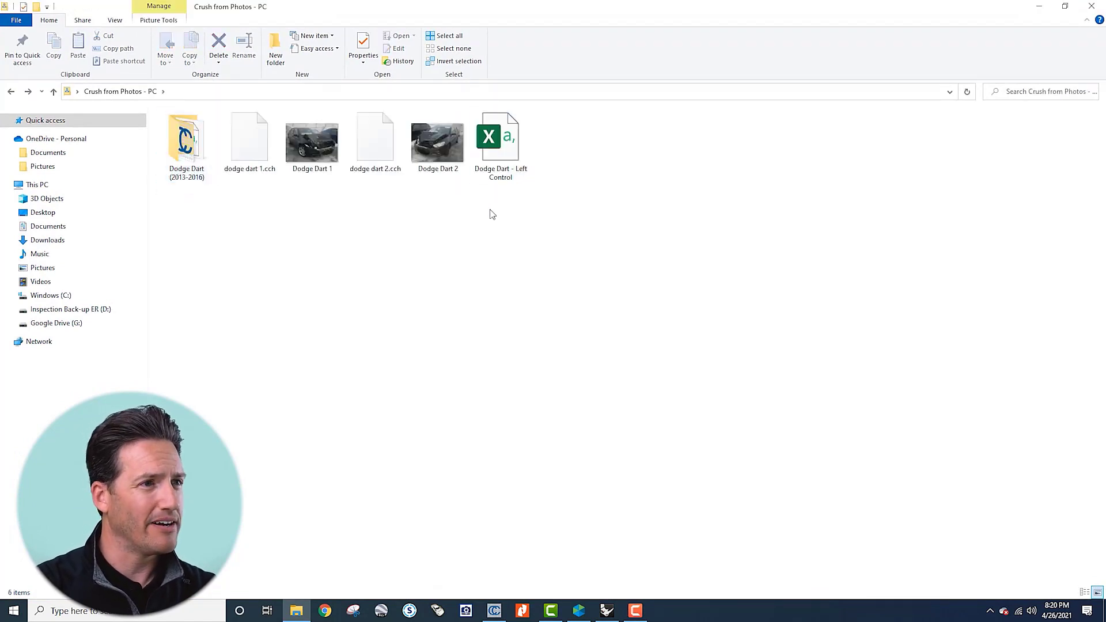
# Step: Switch to PhotoModeler and show a widened Imports and Coordinate Systems pane beside the dodge dart 2 photo
pyautogui.click(585, 615)
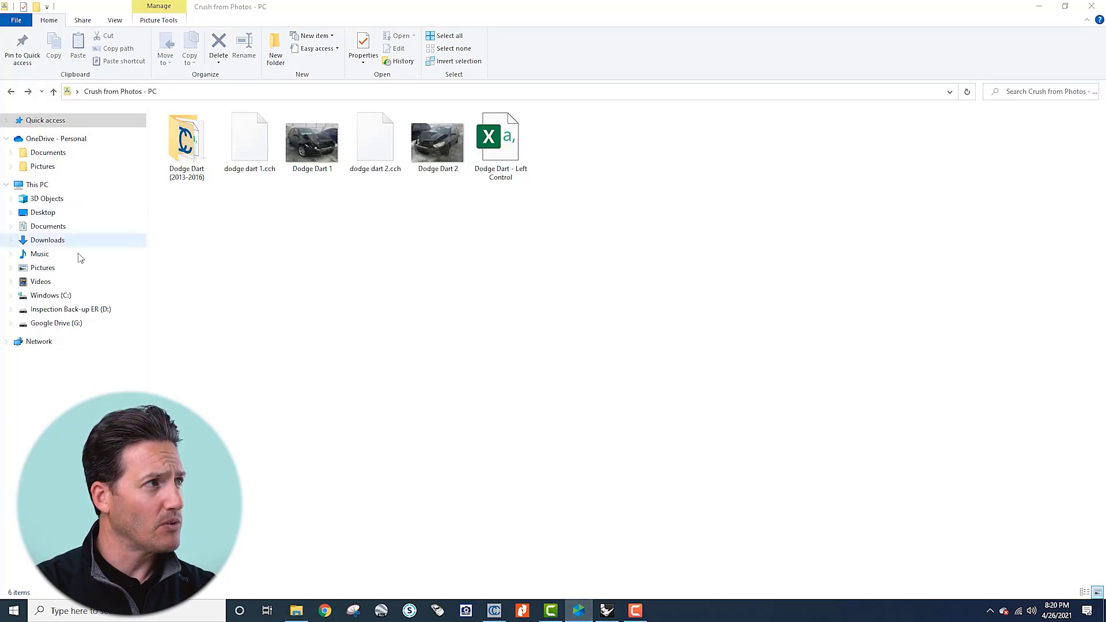
pyautogui.moveTo(152, 83); pyautogui.dragTo(483, 143)
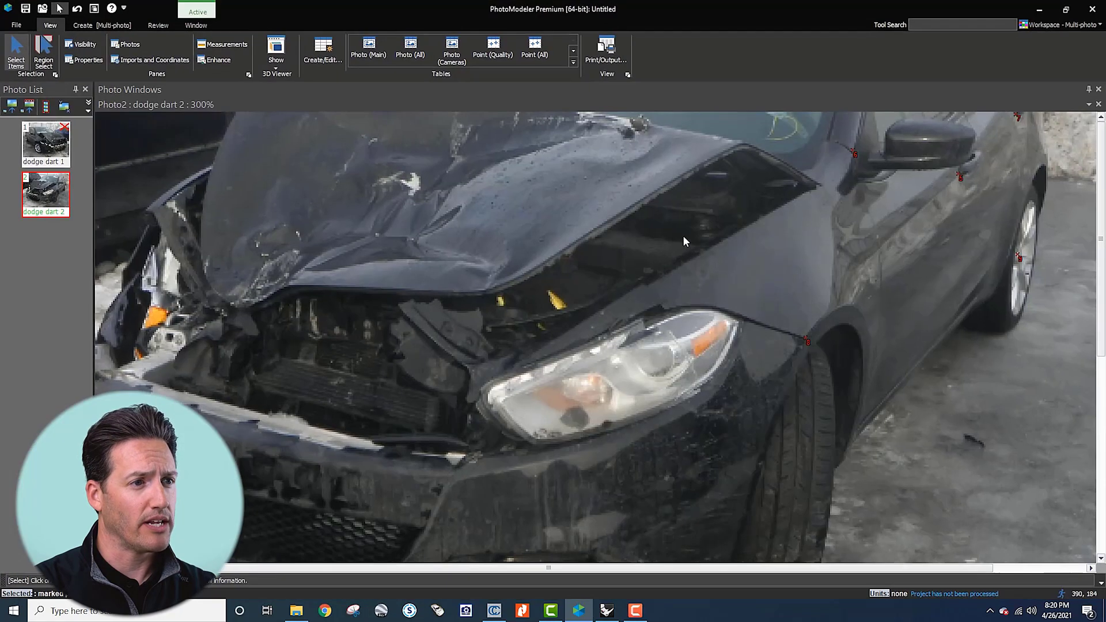
pyautogui.click(644, 142)
pyautogui.scroll(-3, 670, 306)
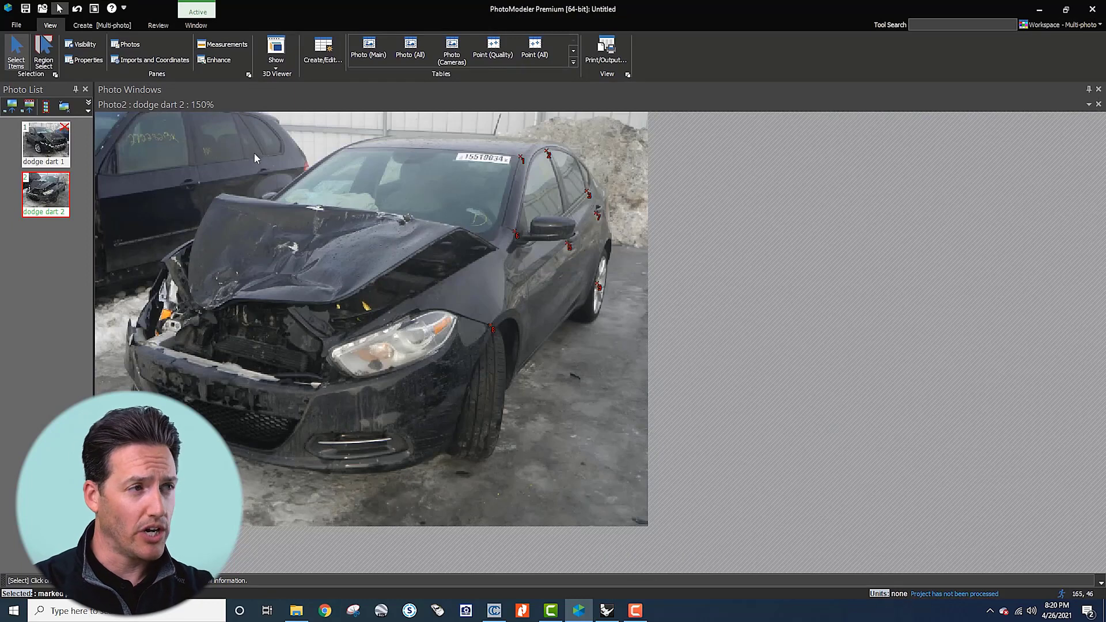
pyautogui.click(174, 60)
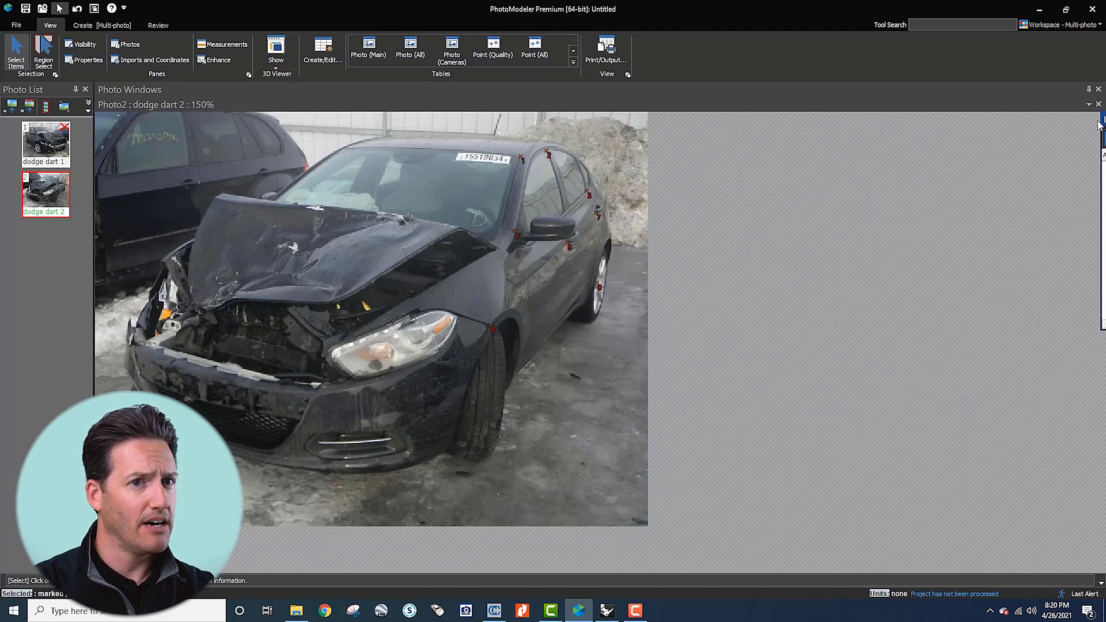
pyautogui.moveTo(1103, 130); pyautogui.dragTo(1092, 338)
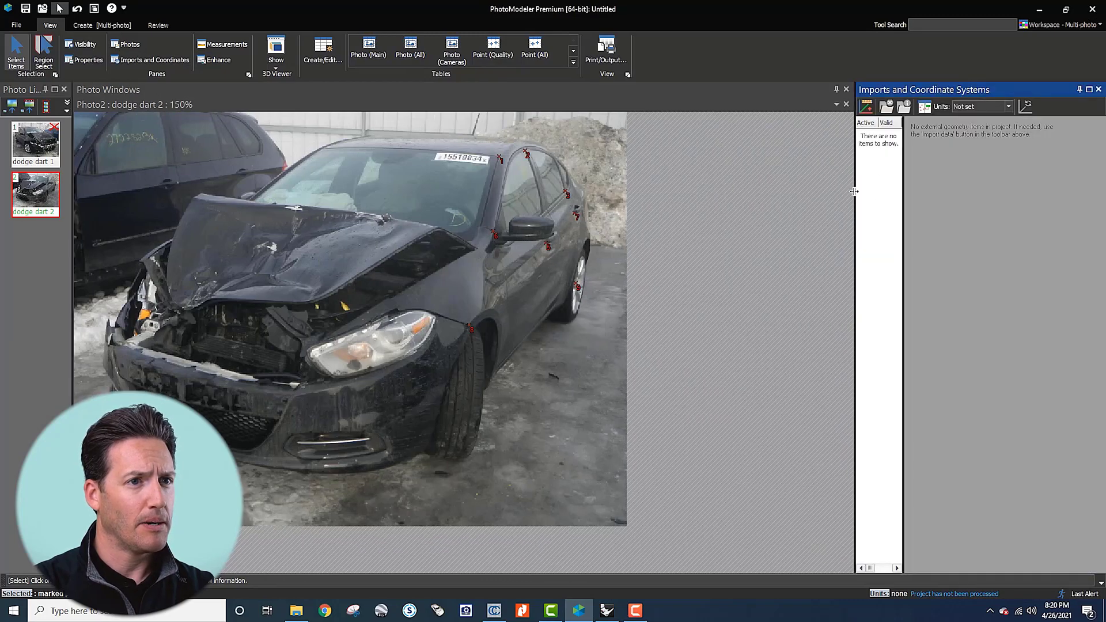
pyautogui.moveTo(854, 194); pyautogui.dragTo(661, 207)
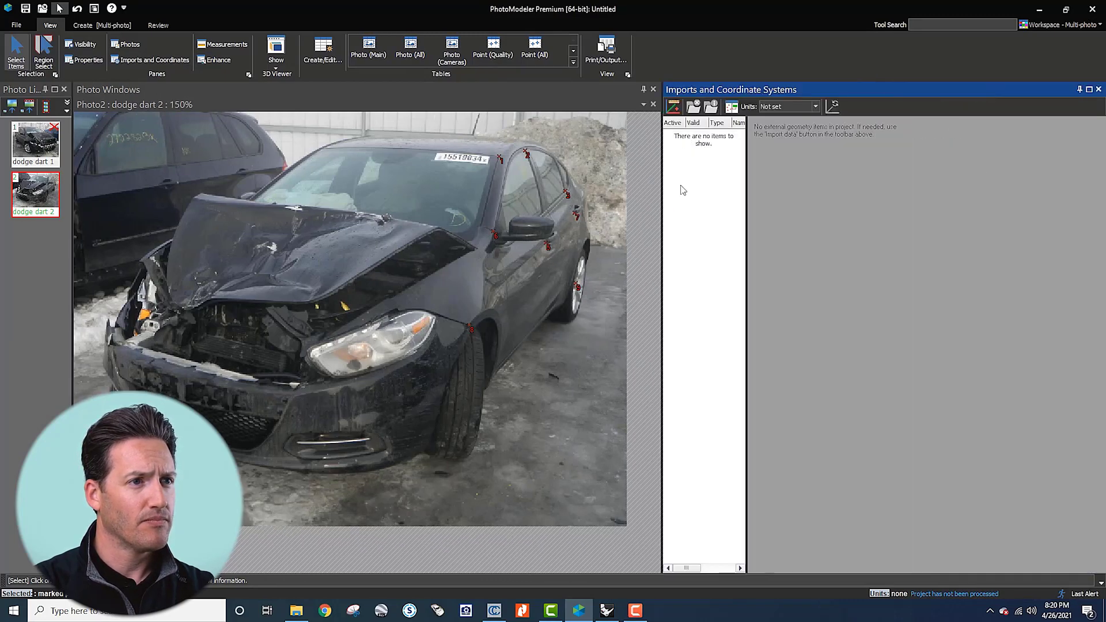
# Step: Set up new external geometry to control the solution using known X,Y,Z locations from the Dodge Dart - Left Control file
pyautogui.click(672, 110)
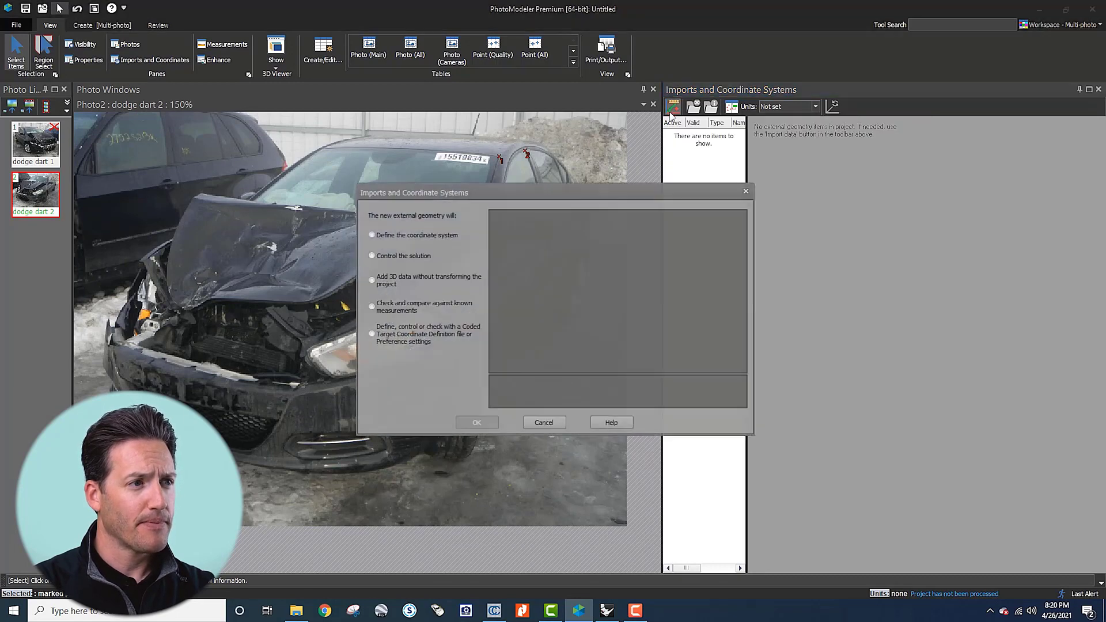
pyautogui.click(389, 255)
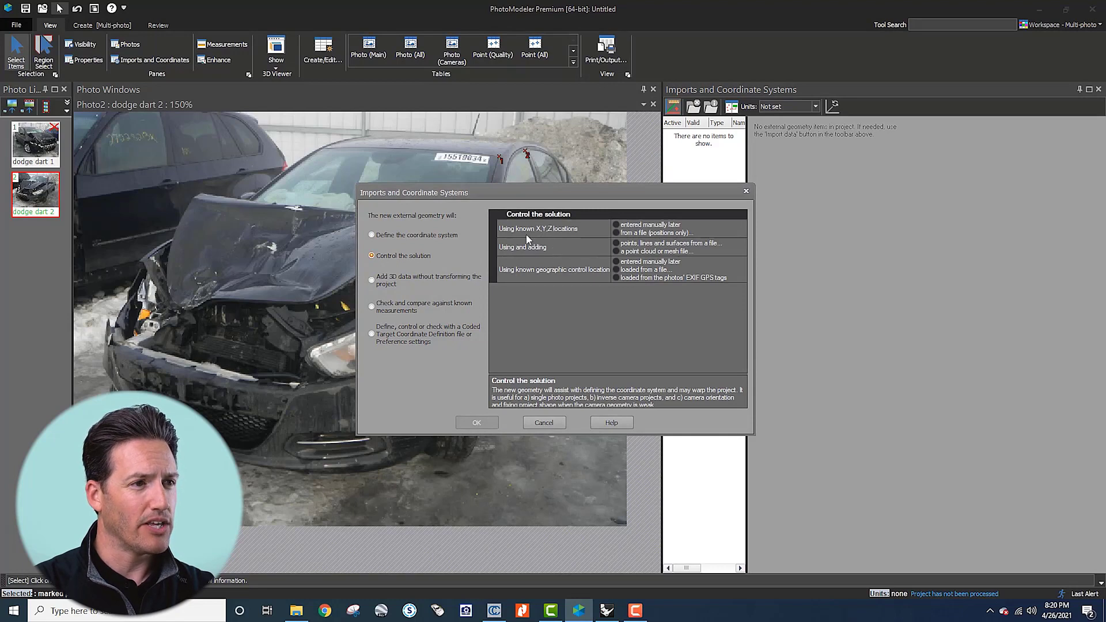
pyautogui.click(616, 233)
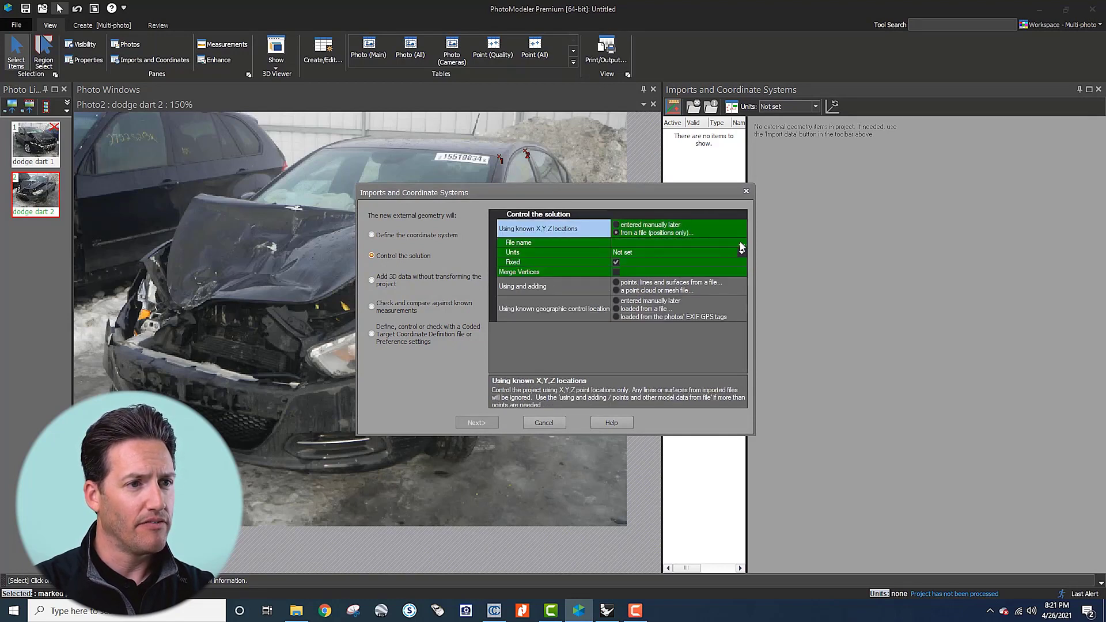
pyautogui.click(741, 243)
pyautogui.click(742, 244)
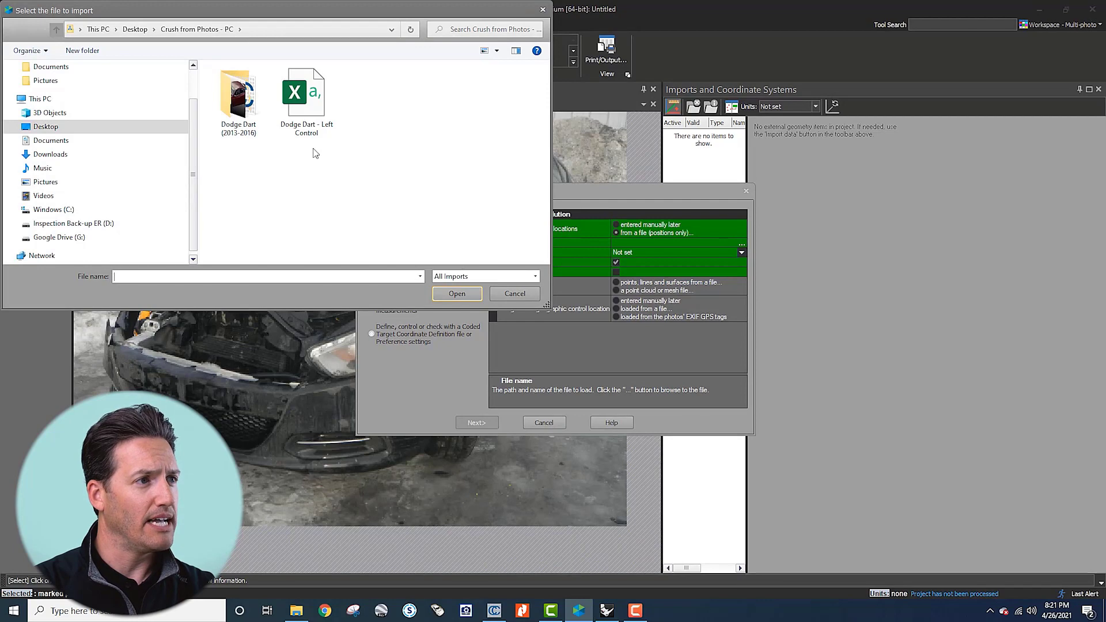
pyautogui.doubleClick(317, 128)
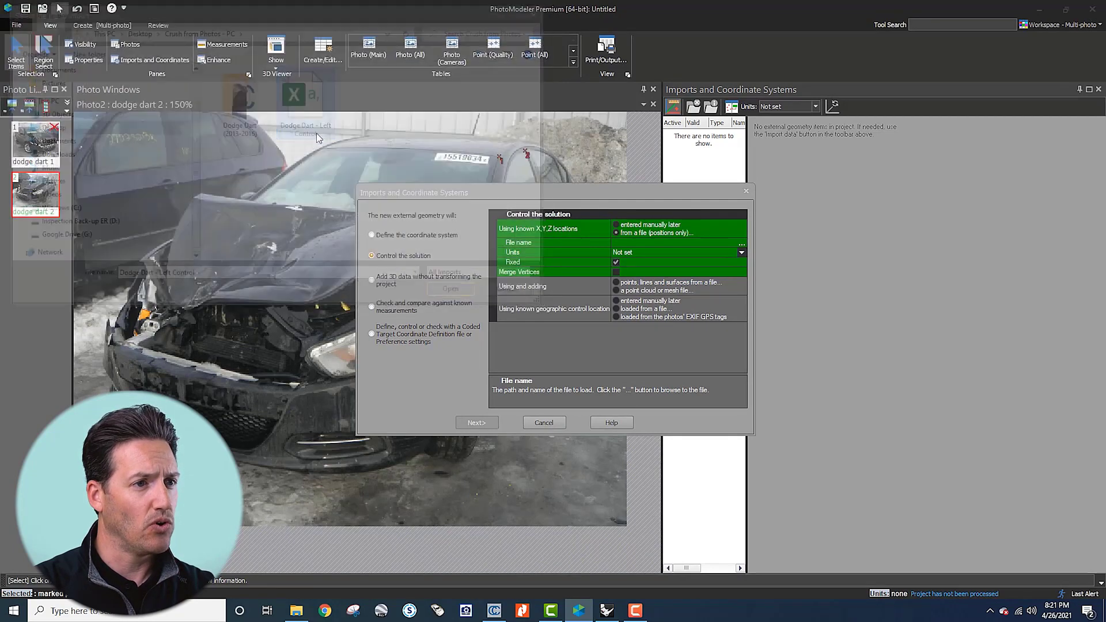
# Step: Import the Left Control points in feet as comma-delimited data with 0 header rows skipped, and widen the imported points pane
pyautogui.click(668, 251)
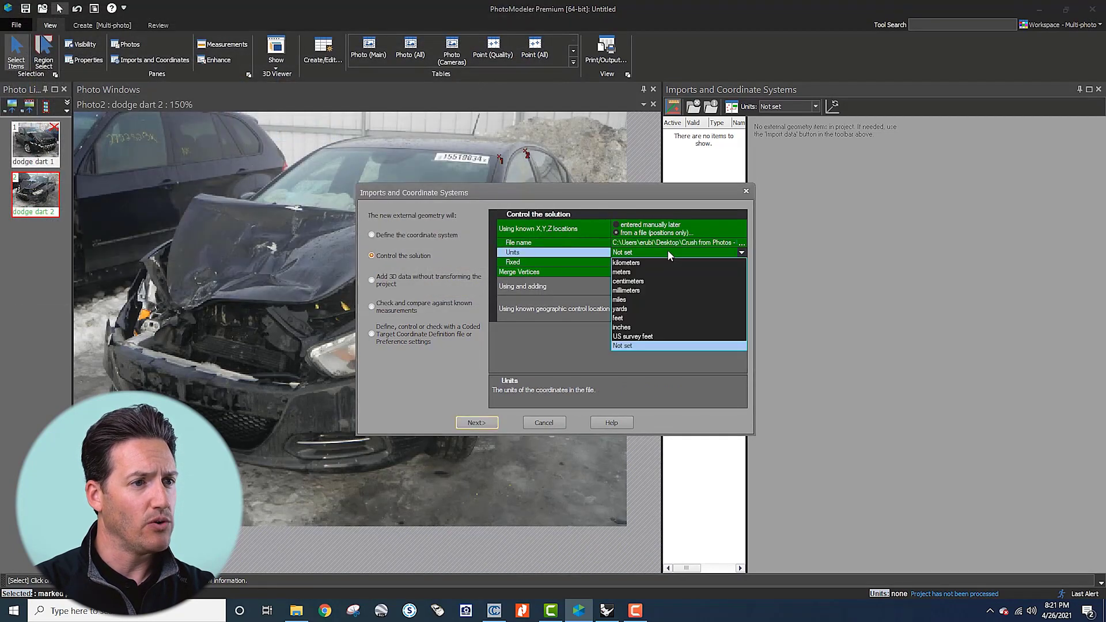
pyautogui.click(619, 317)
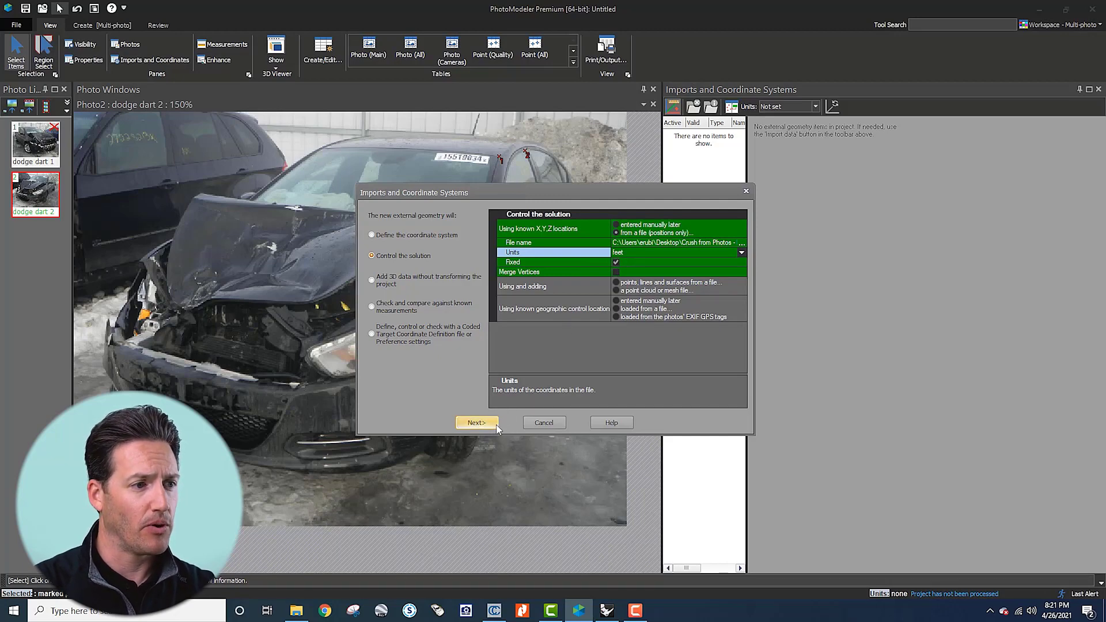
pyautogui.click(476, 423)
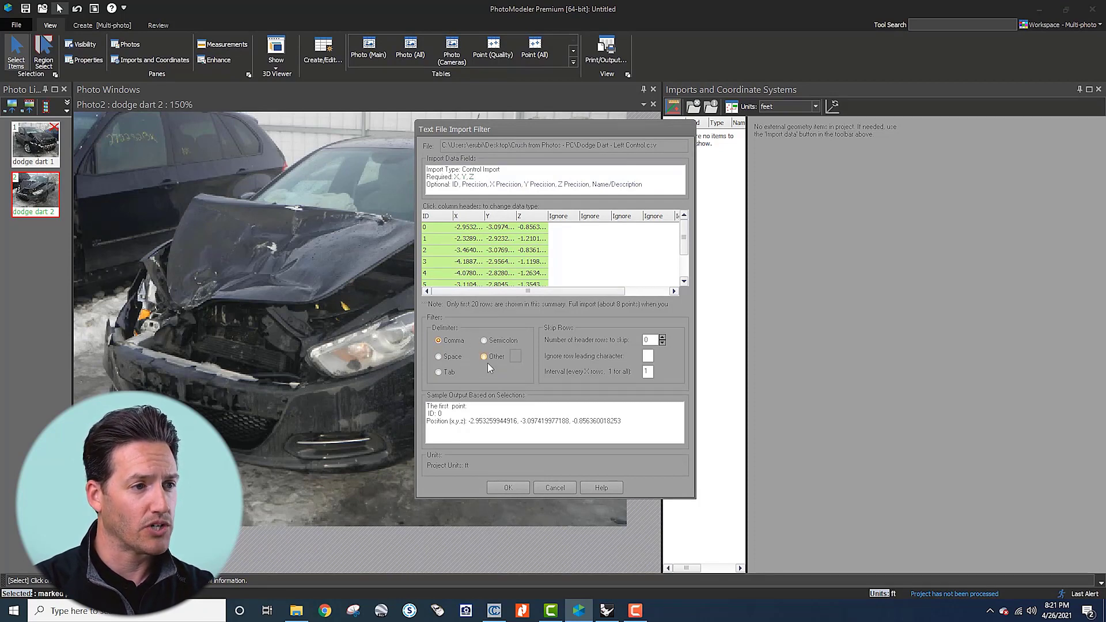
pyautogui.click(661, 337)
pyautogui.click(662, 343)
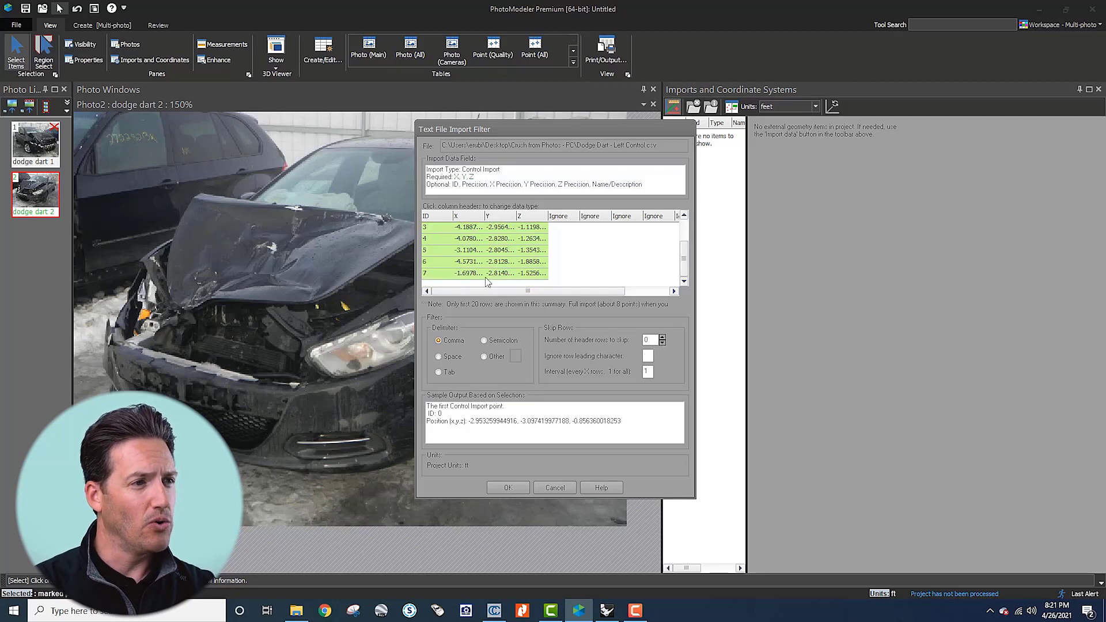
pyautogui.scroll(-1, 452, 246)
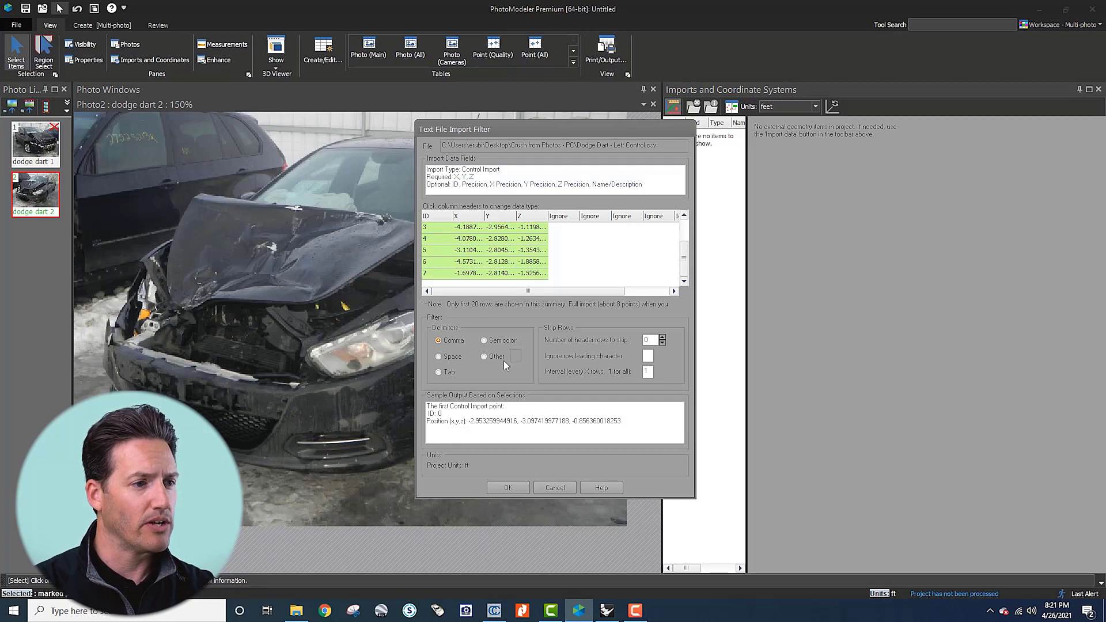
pyautogui.click(522, 491)
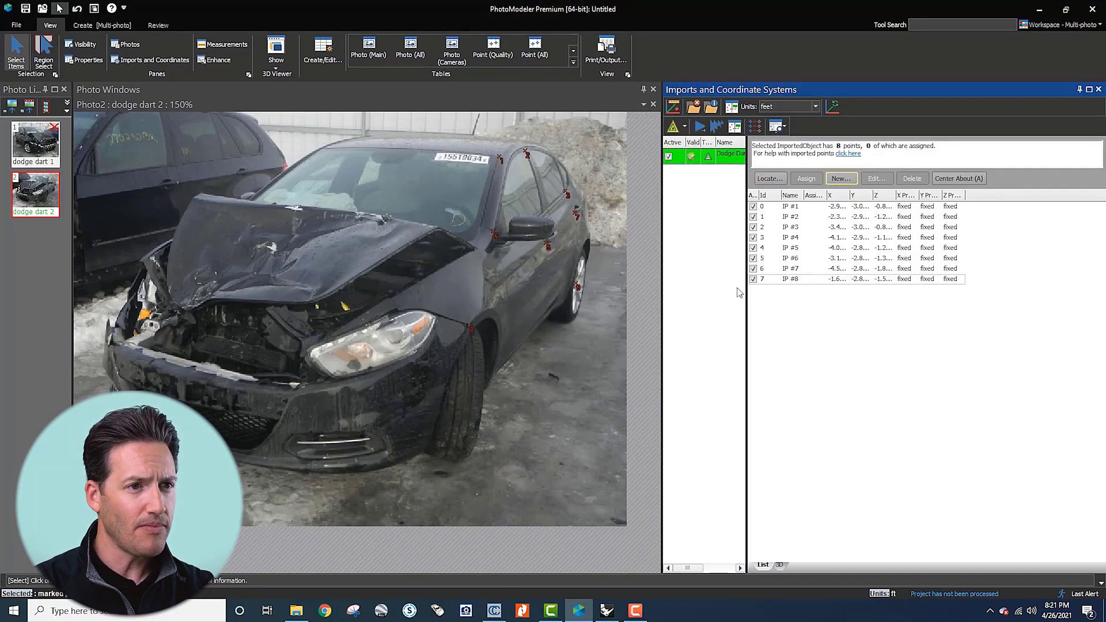
pyautogui.moveTo(746, 285); pyautogui.dragTo(782, 286)
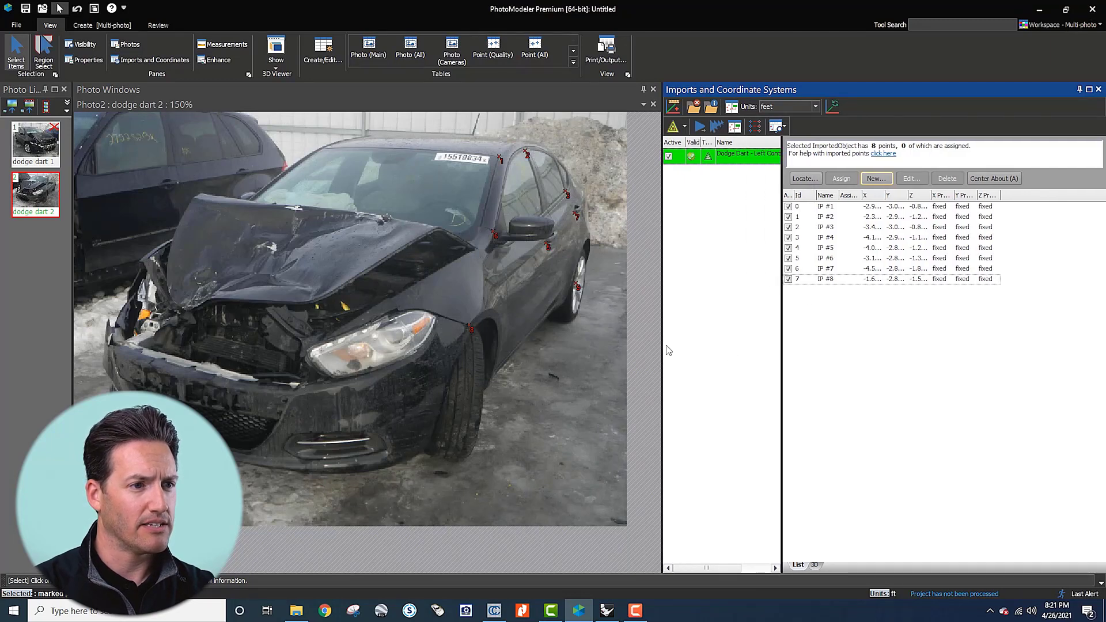
pyautogui.moveTo(663, 348); pyautogui.dragTo(648, 348)
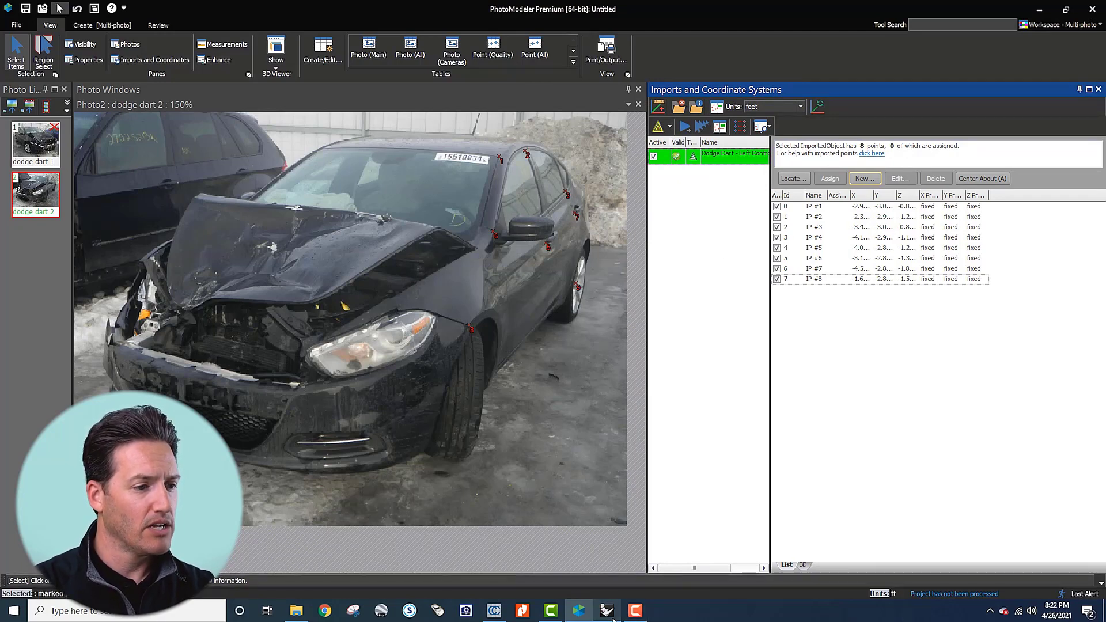
# Step: Switch to CloudCompare, accept the picked points list on the car scan, and move its window off this display
pyautogui.moveTo(610, 616)
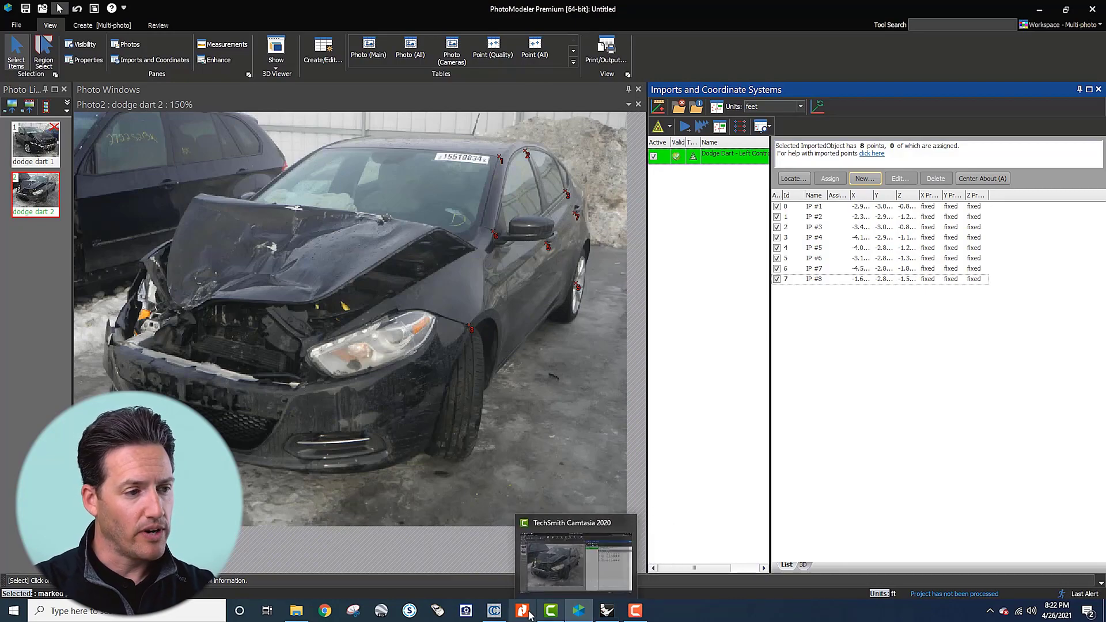
pyautogui.moveTo(497, 616)
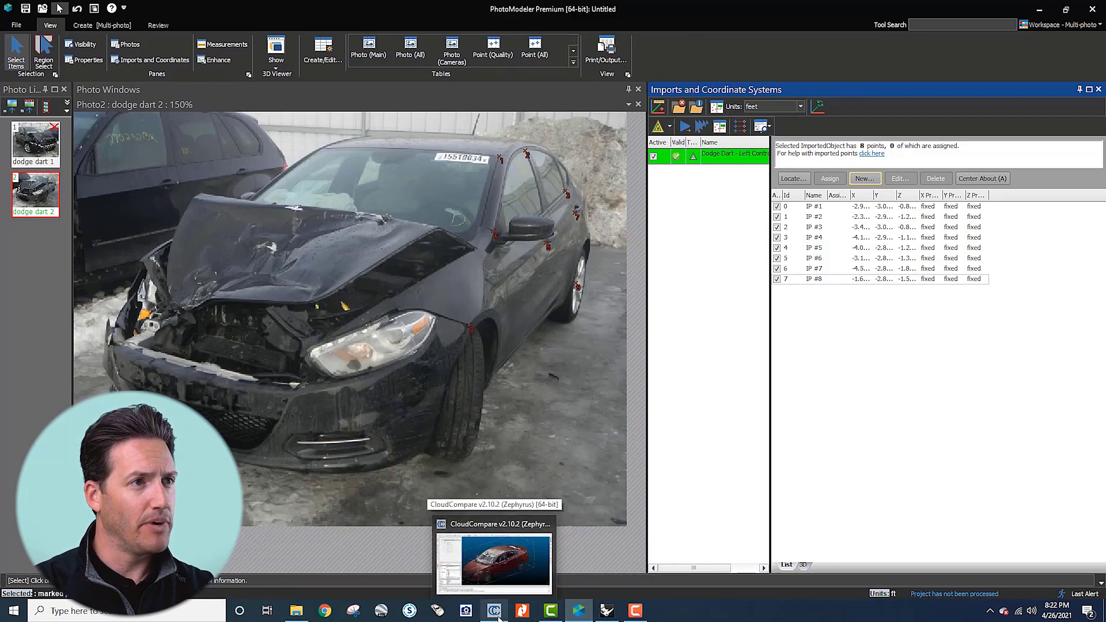
pyautogui.click(498, 615)
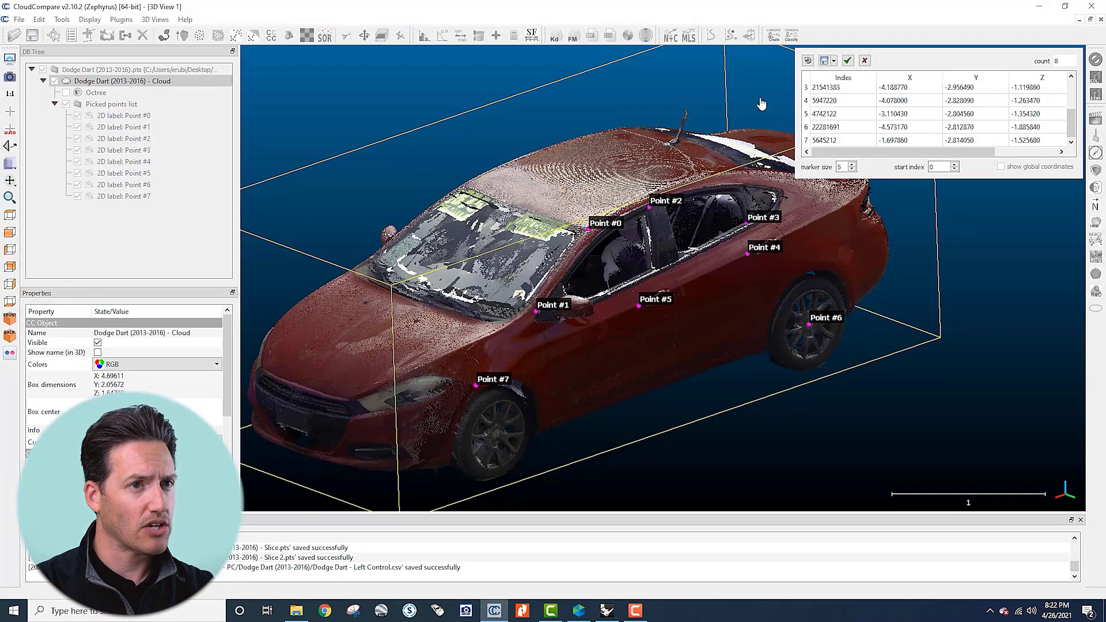
pyautogui.click(847, 60)
pyautogui.moveTo(687, 389); pyautogui.dragTo(580, 414)
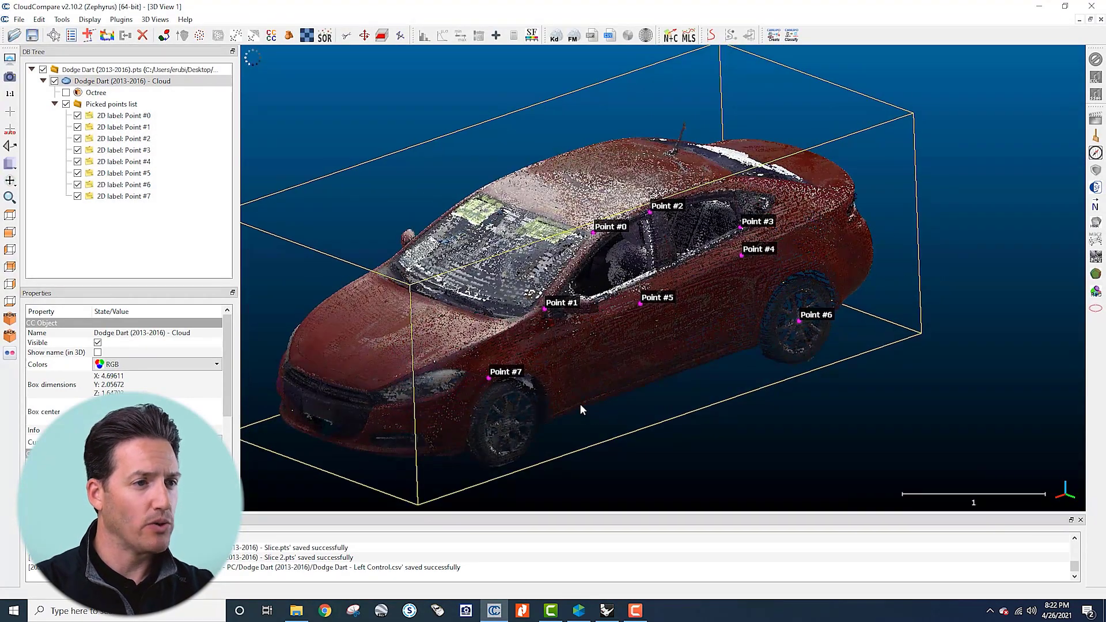
pyautogui.moveTo(725, 7); pyautogui.dragTo(0, 50)
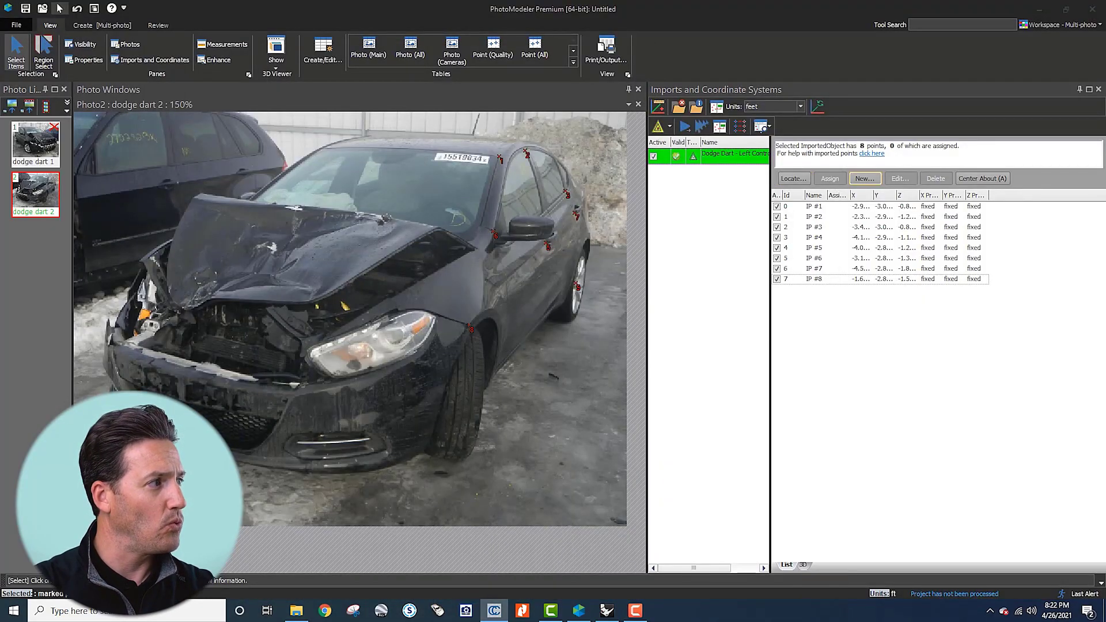
# Step: Select imported point IP #1 and check its location against the labelled points on the CloudCompare scan
pyautogui.click(783, 207)
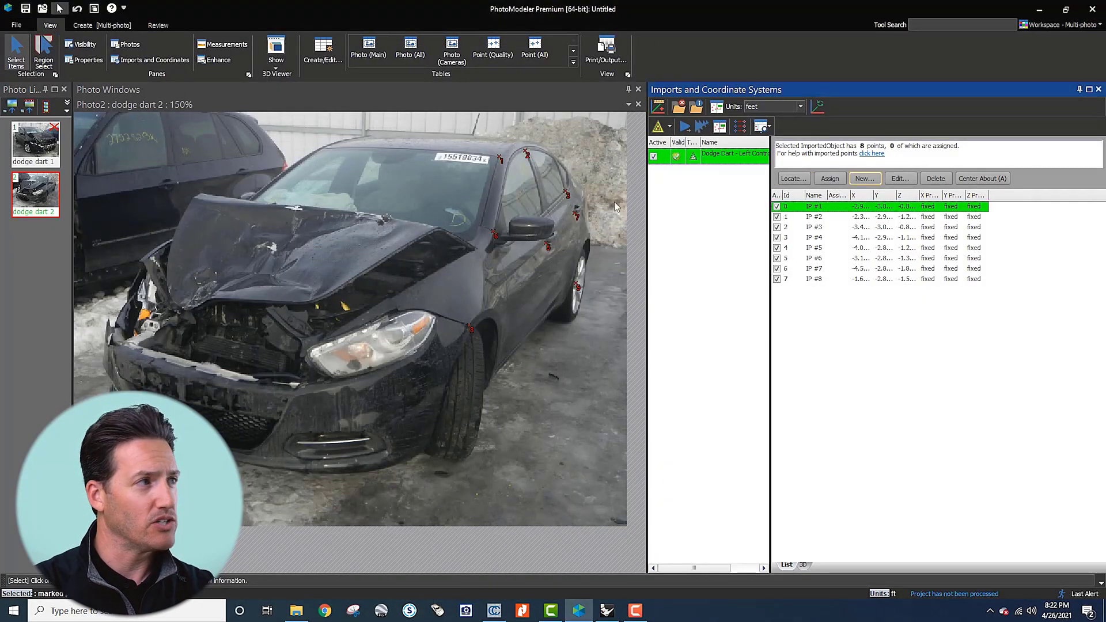
pyautogui.moveTo(0, 103); pyautogui.dragTo(874, 64)
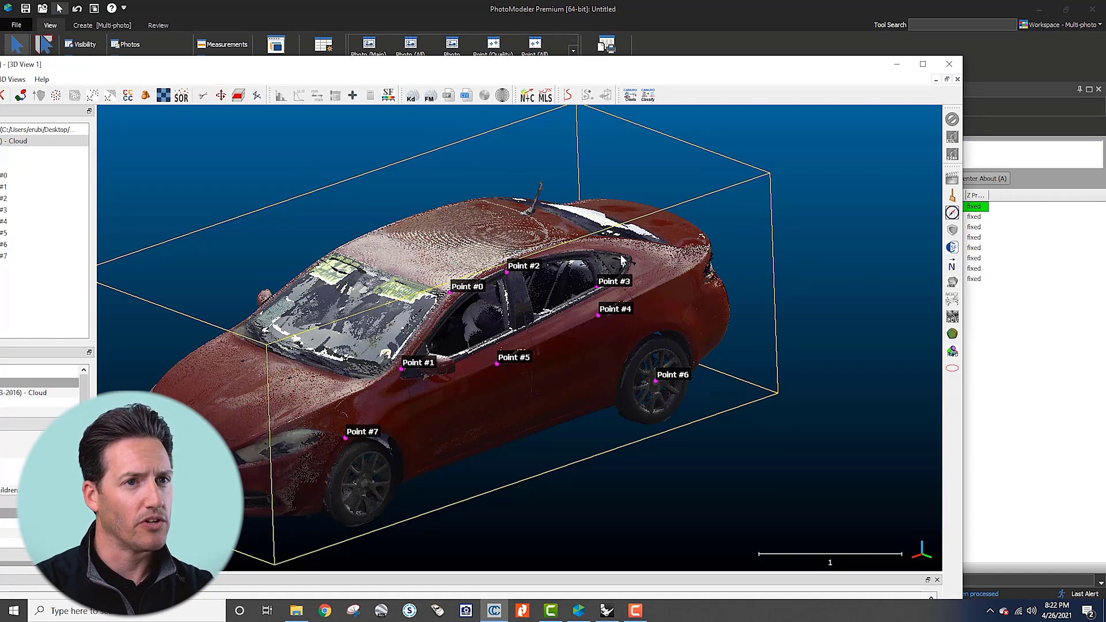
pyautogui.moveTo(862, 68); pyautogui.dragTo(0, 92)
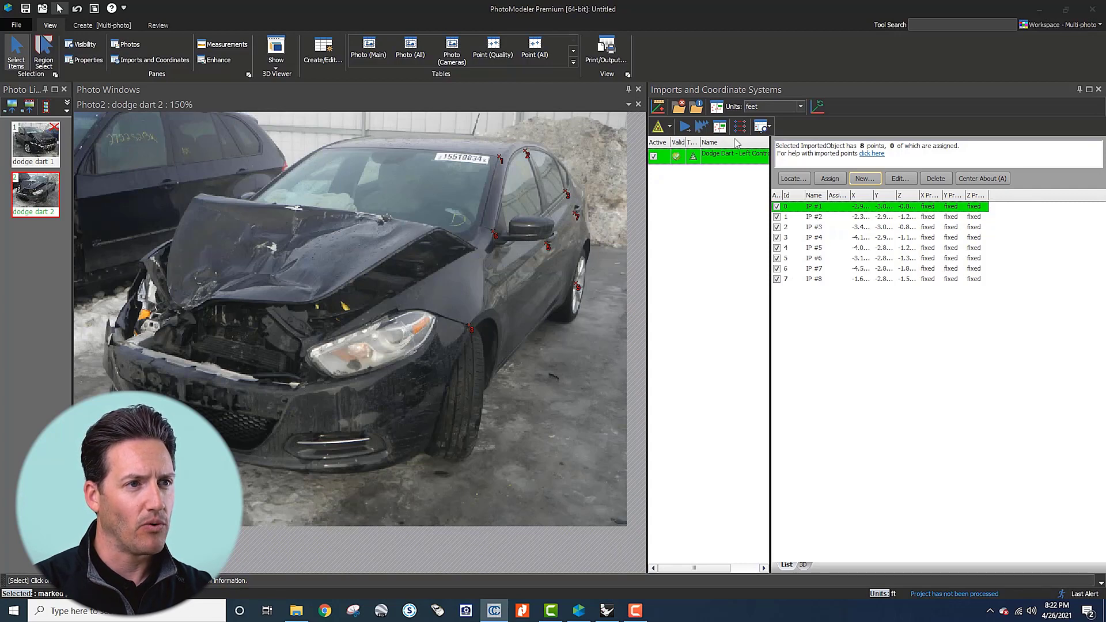
# Step: Assign control points IP #1 and IP #2 to the marks at the top and base of the windshield pillar in dodge dart 2
pyautogui.click(658, 129)
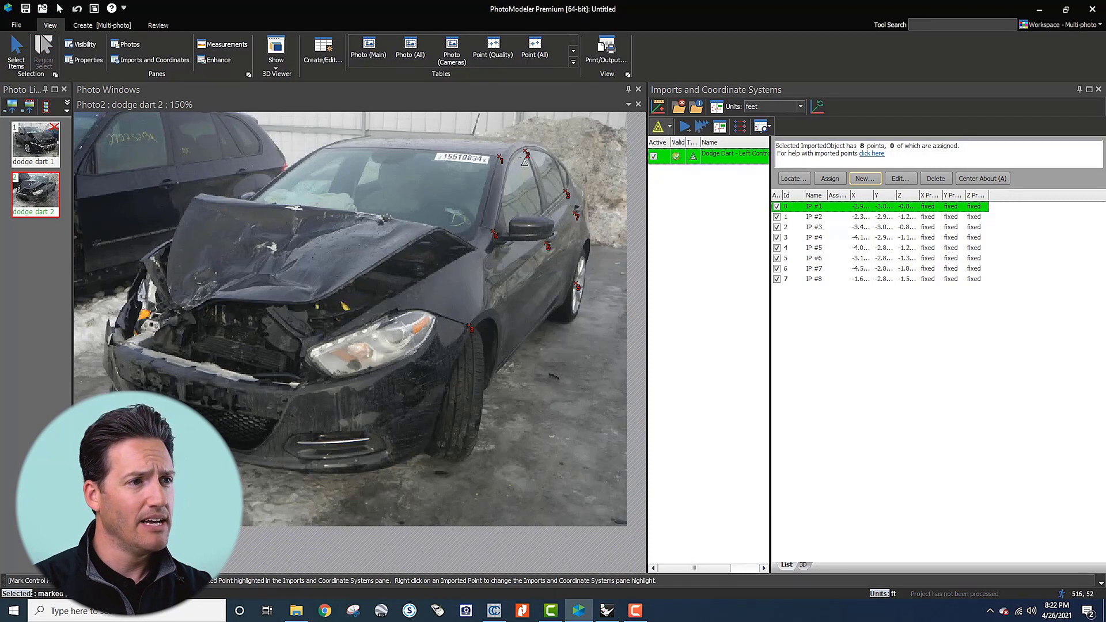
pyautogui.scroll(1, 519, 166)
pyautogui.click(508, 163)
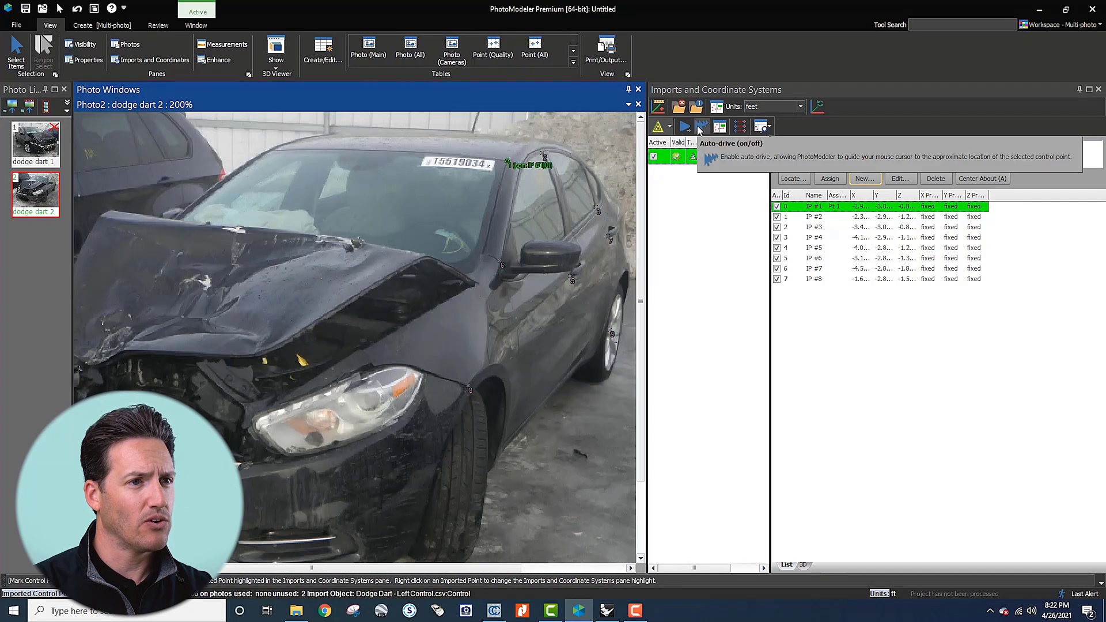
pyautogui.click(818, 218)
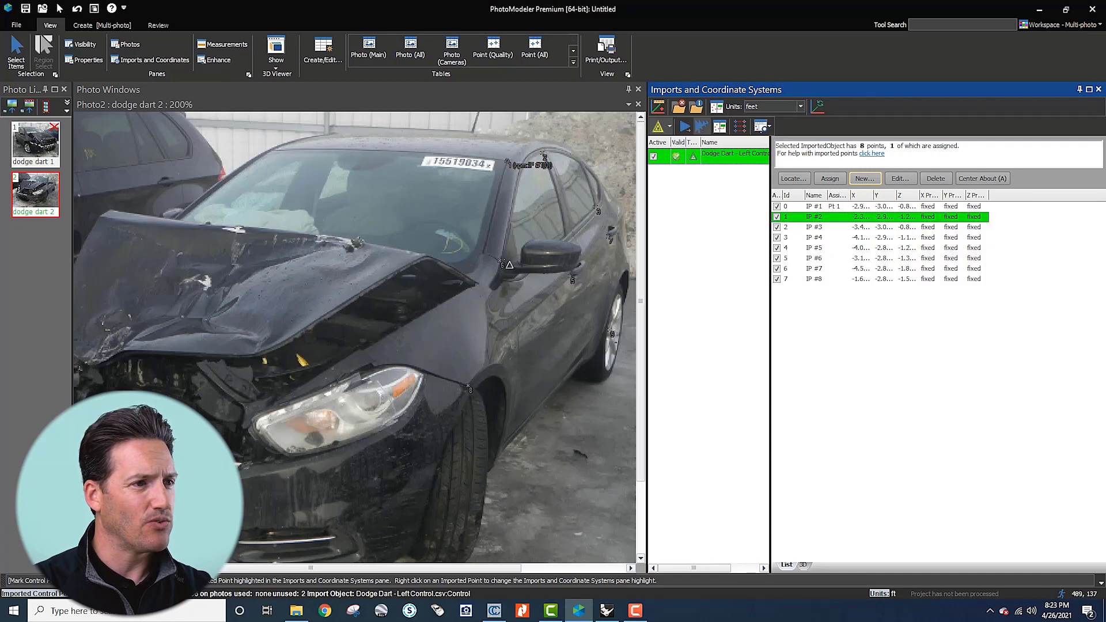
pyautogui.click(507, 264)
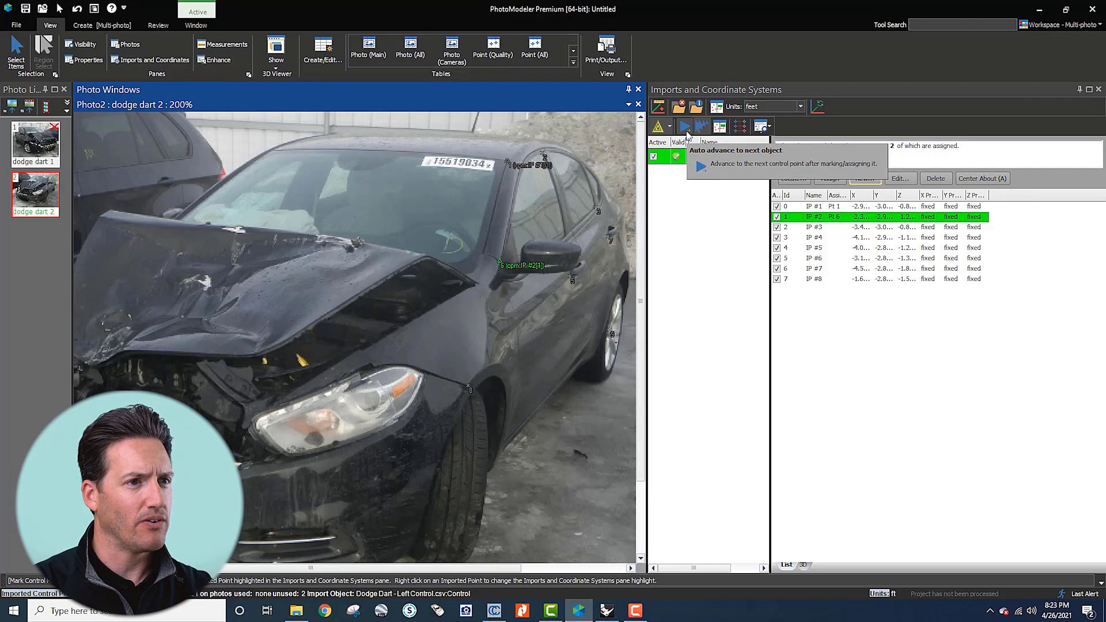
# Step: With auto advance enabled, assign IP #3, IP #4 and IP #5 to the marks at the door-top, rear window corner and rear door handle
pyautogui.click(686, 132)
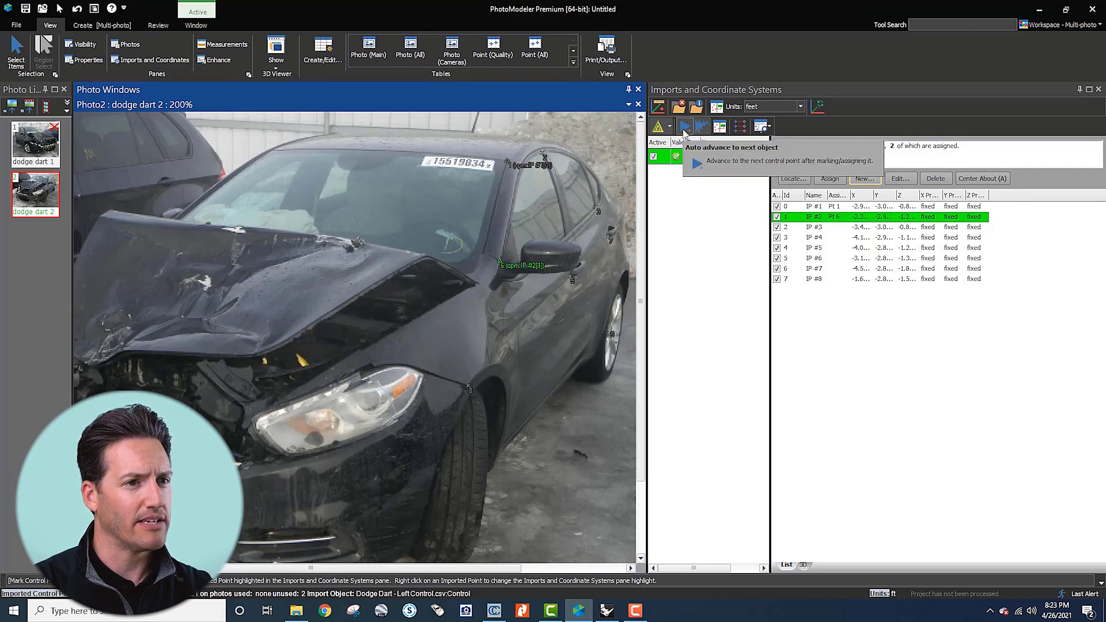
pyautogui.click(816, 228)
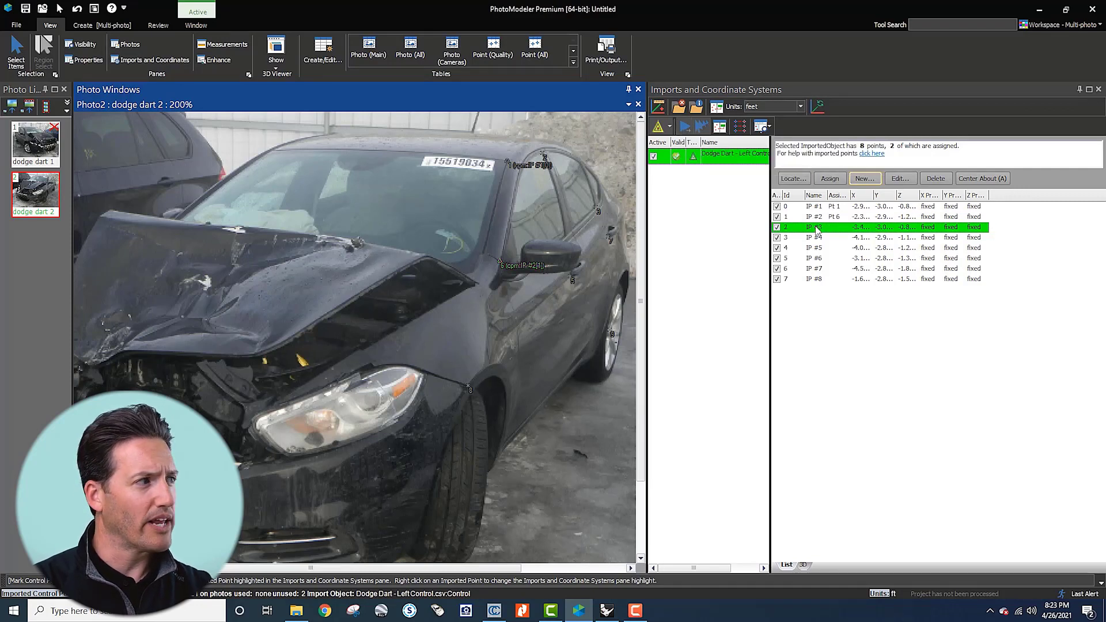
pyautogui.click(544, 157)
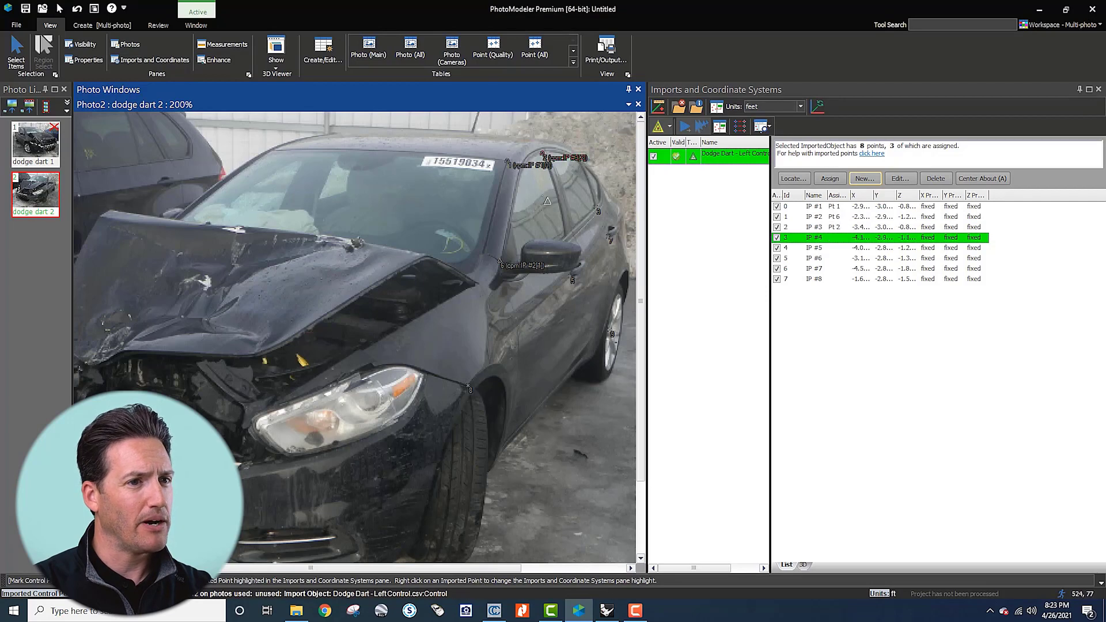
pyautogui.scroll(-1, 470, 245)
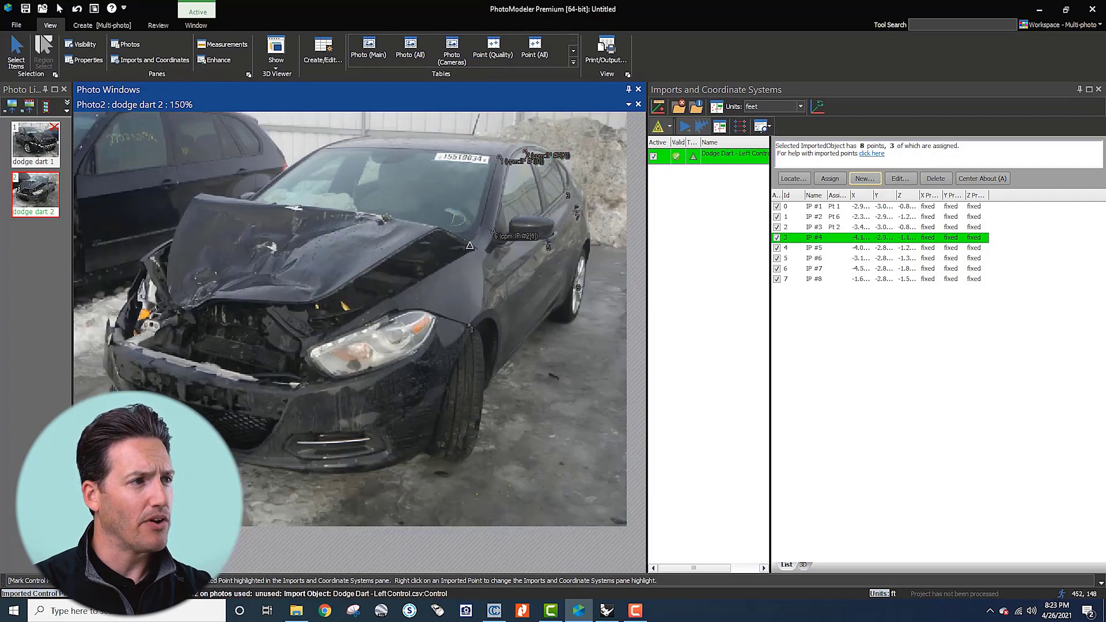
pyautogui.click(567, 194)
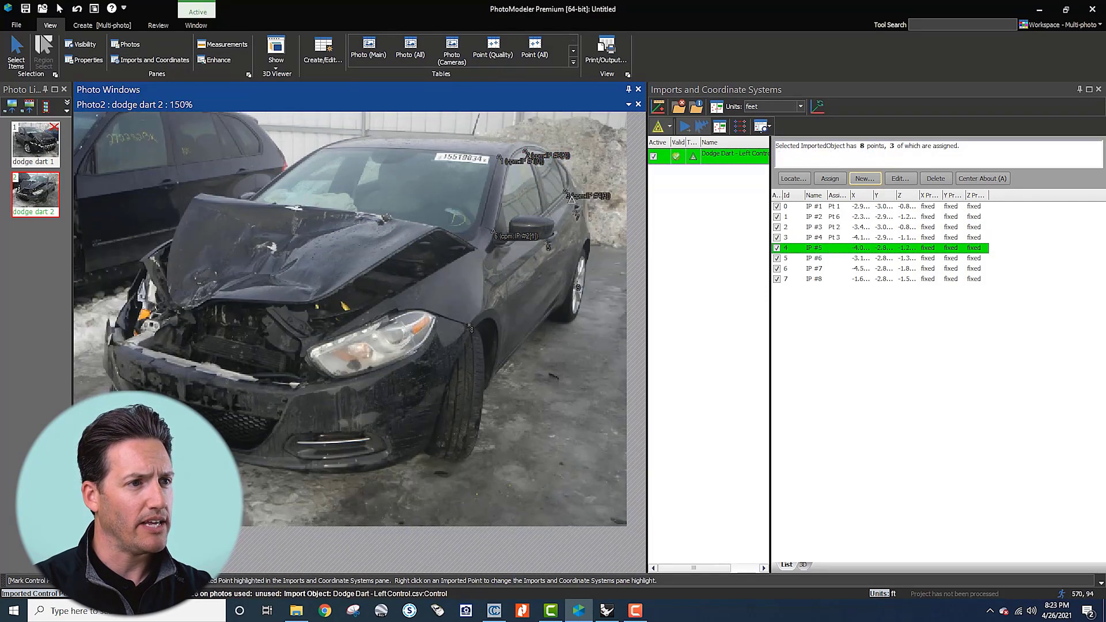
pyautogui.click(575, 214)
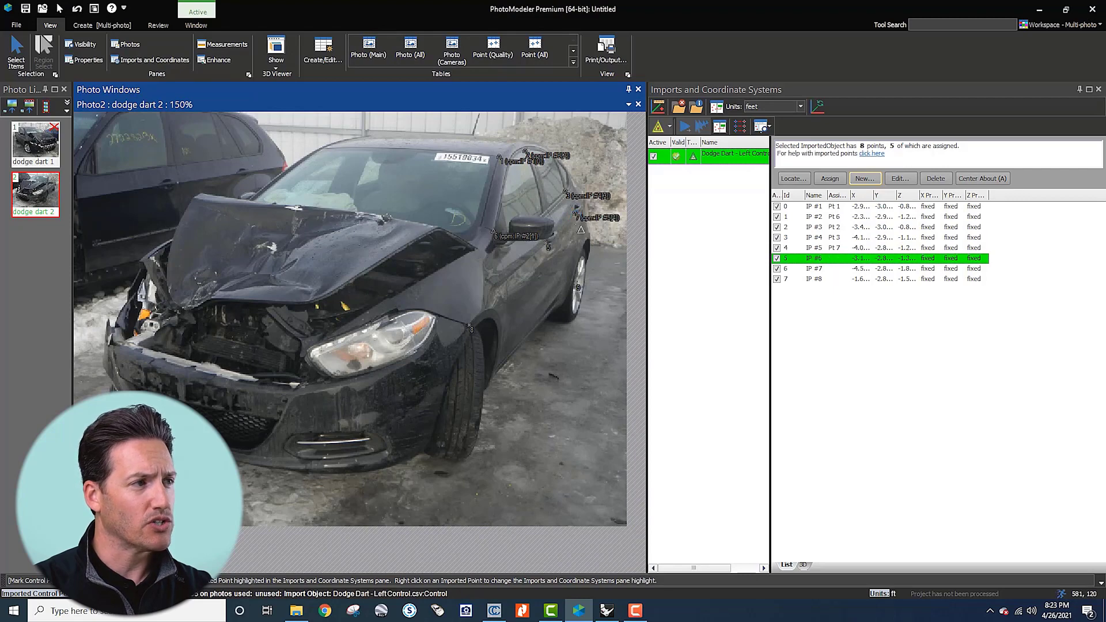
# Step: Assign IP #6, IP #7 and IP #8 to the marks at the front door handle, rear wheel center and front wheel arch
pyautogui.click(548, 247)
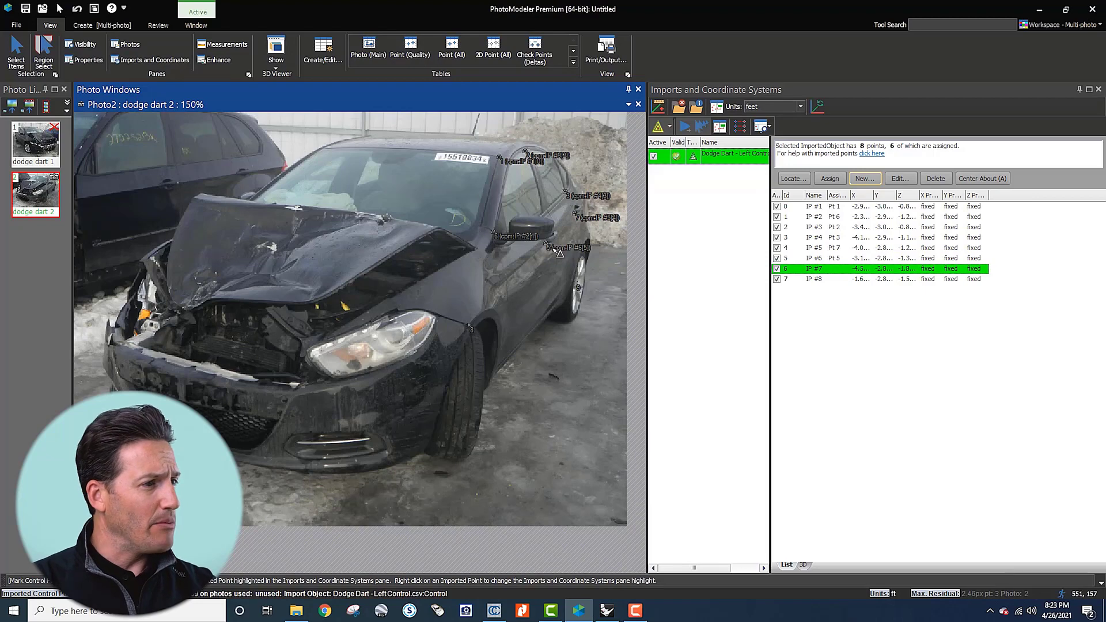
pyautogui.click(578, 287)
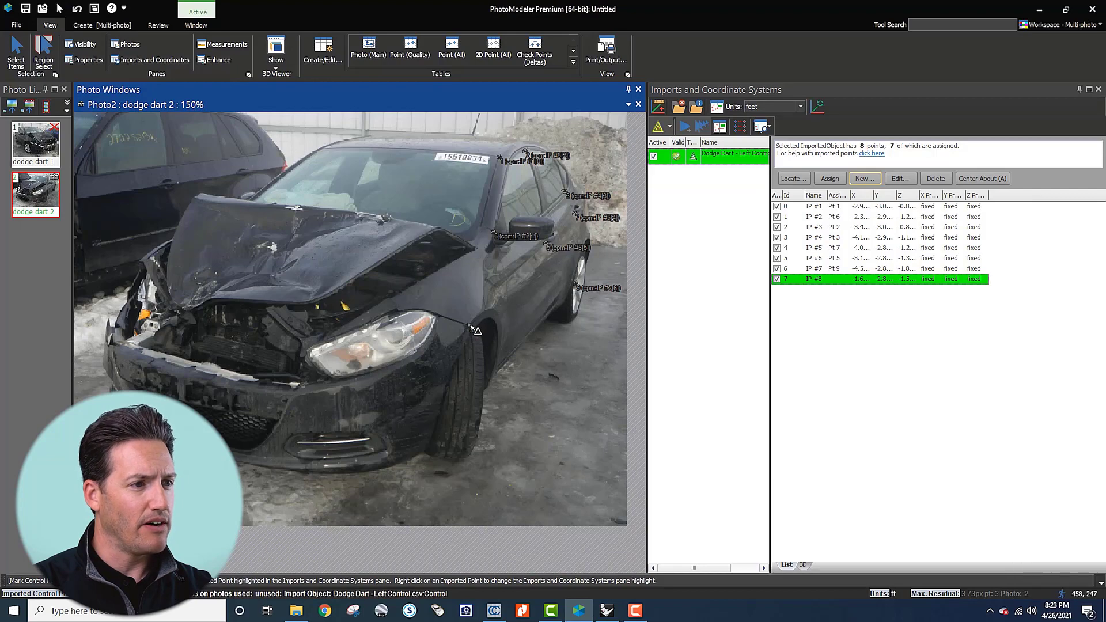
pyautogui.click(471, 327)
pyautogui.scroll(1, 550, 315)
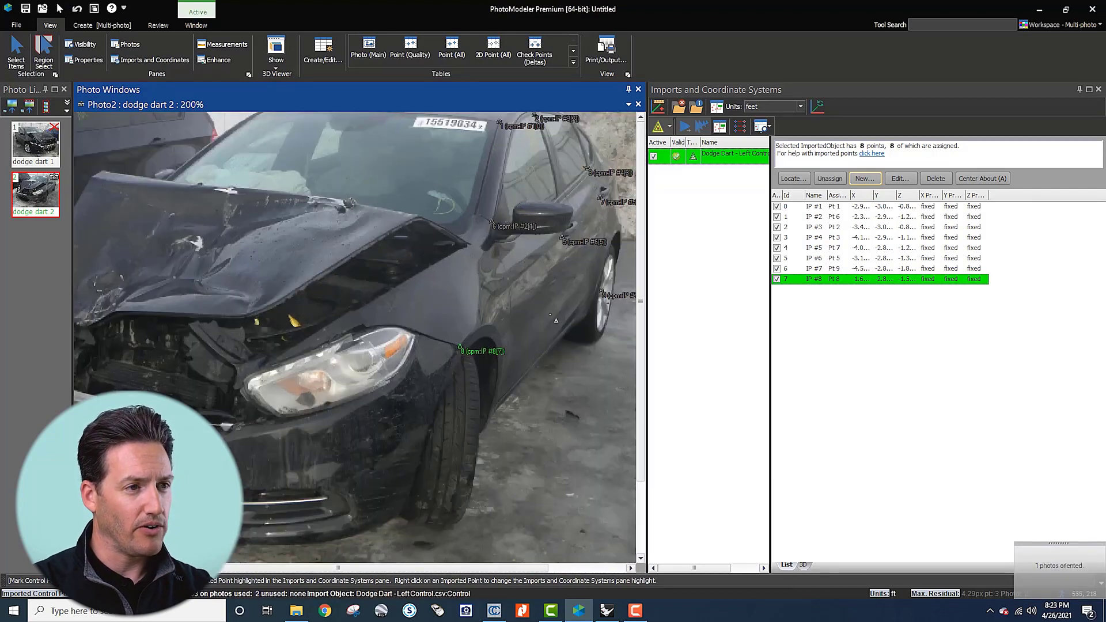
pyautogui.press('Escape')
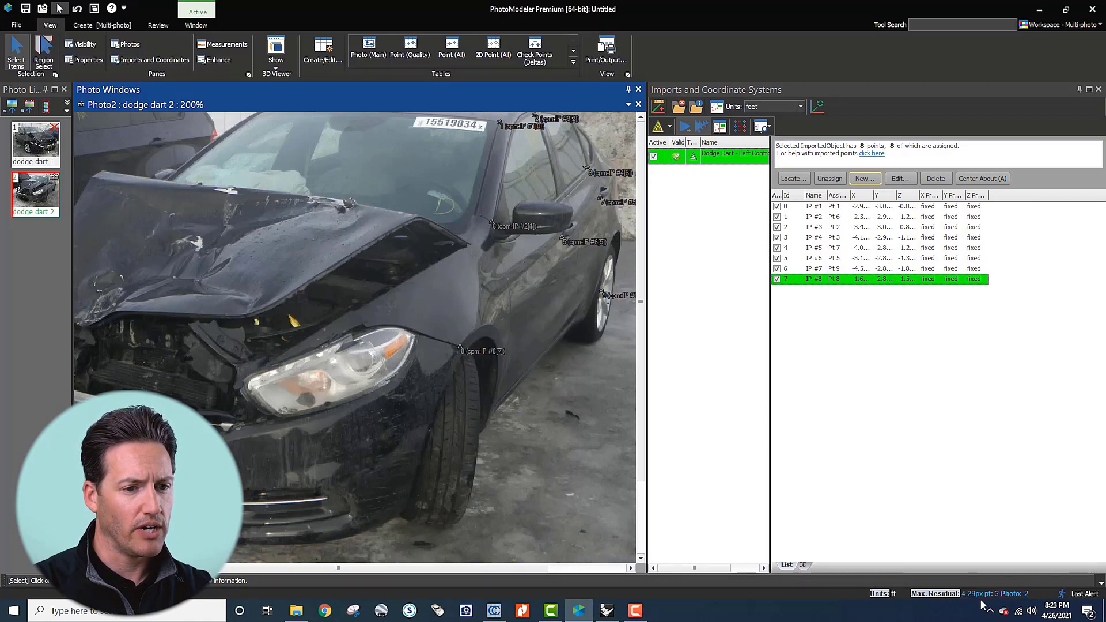
# Step: Nudge the IP #4 mark at the rear window corner and the IP #5 mark at the rear door handle in dodge dart 2
pyautogui.scroll(-3, 433, 253)
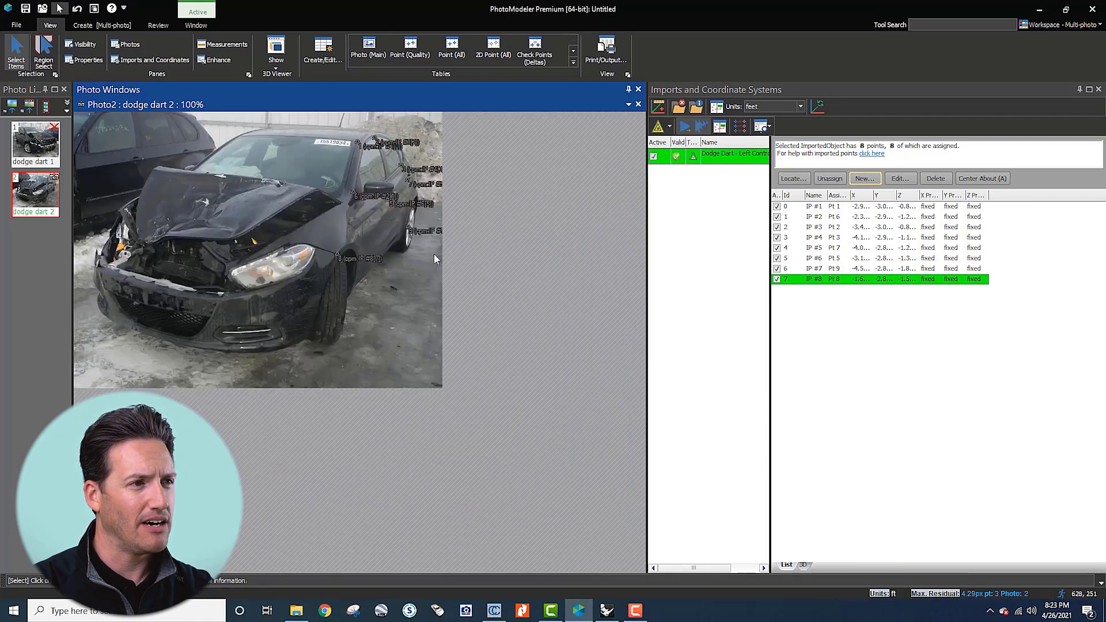
pyautogui.scroll(3, 430, 268)
pyautogui.scroll(5, 582, 209)
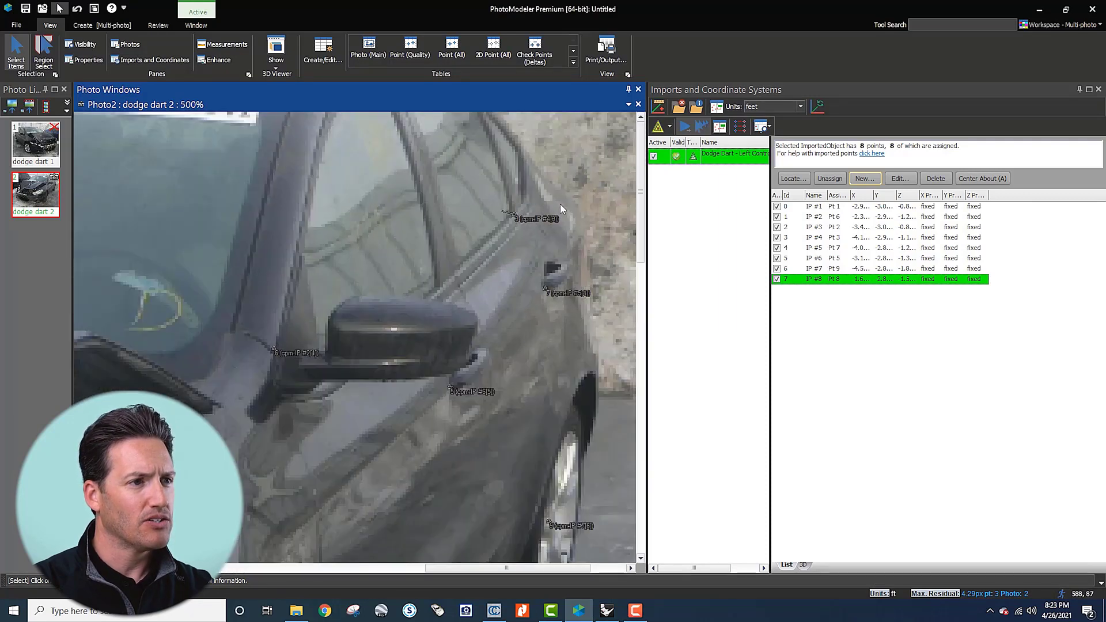
pyautogui.moveTo(505, 228); pyautogui.dragTo(508, 234)
pyautogui.scroll(4, 548, 333)
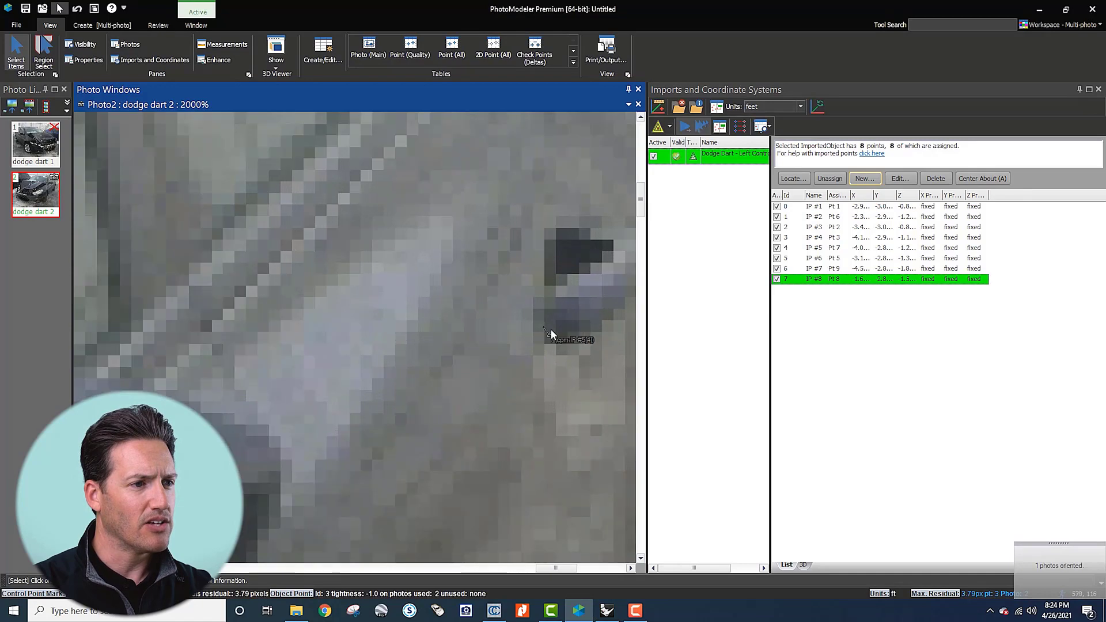
pyautogui.moveTo(548, 331); pyautogui.dragTo(538, 332)
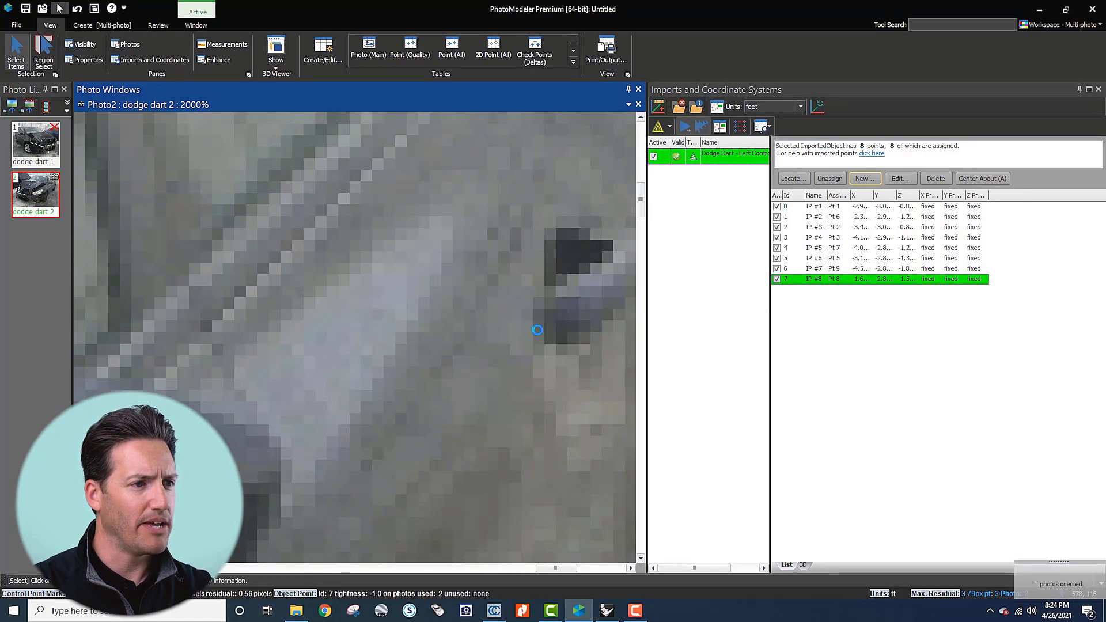
# Step: Check the marks at the mirror and windshield pillar top, and nudge the IP #8 mark onto the front wheel arch corner
pyautogui.scroll(-5, 538, 334)
pyautogui.scroll(3, 438, 492)
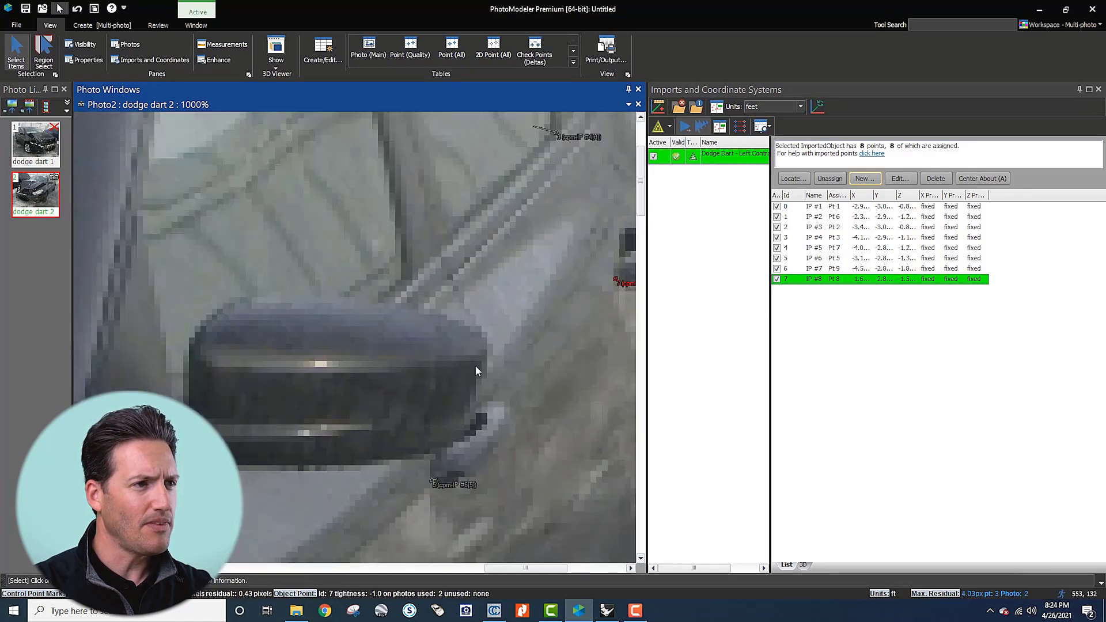
pyautogui.scroll(-4, 475, 368)
pyautogui.scroll(6, 349, 173)
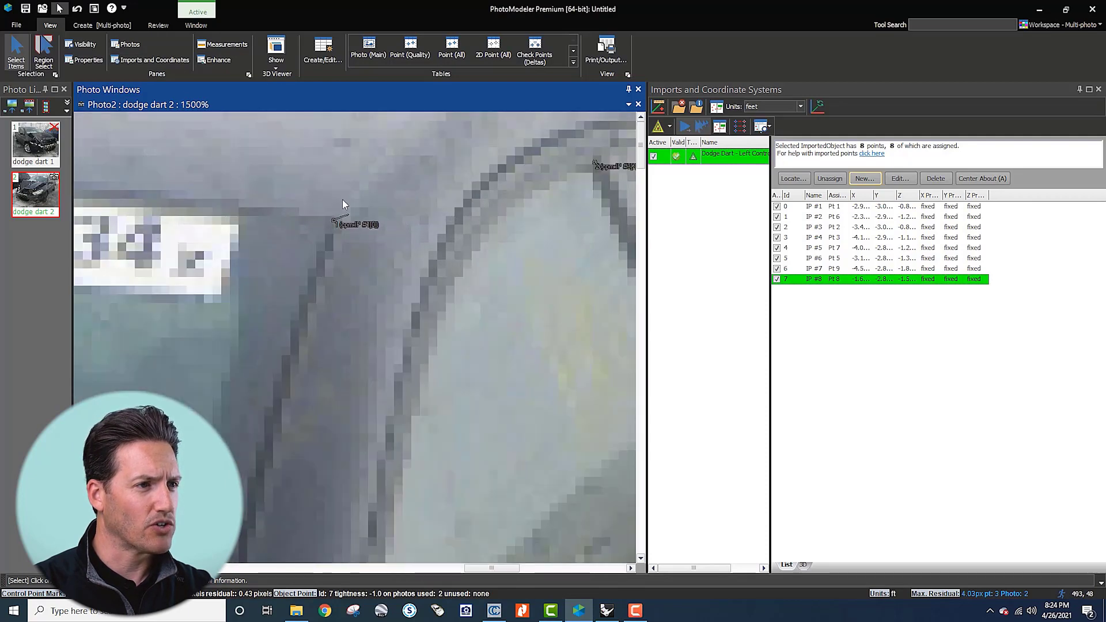
pyautogui.scroll(-5, 345, 202)
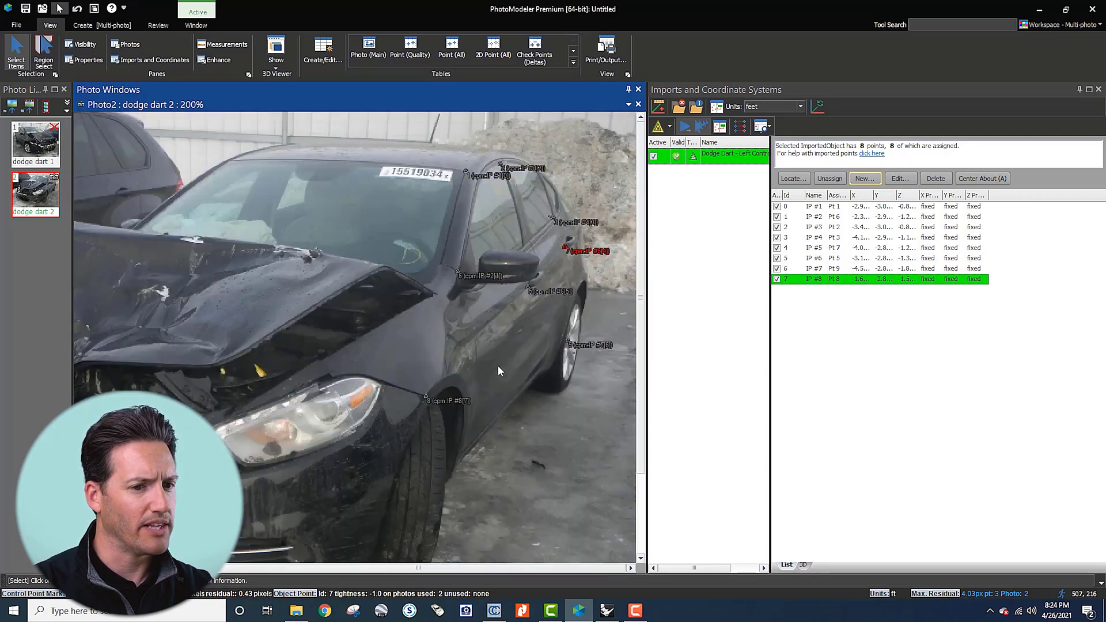
pyautogui.scroll(5, 432, 400)
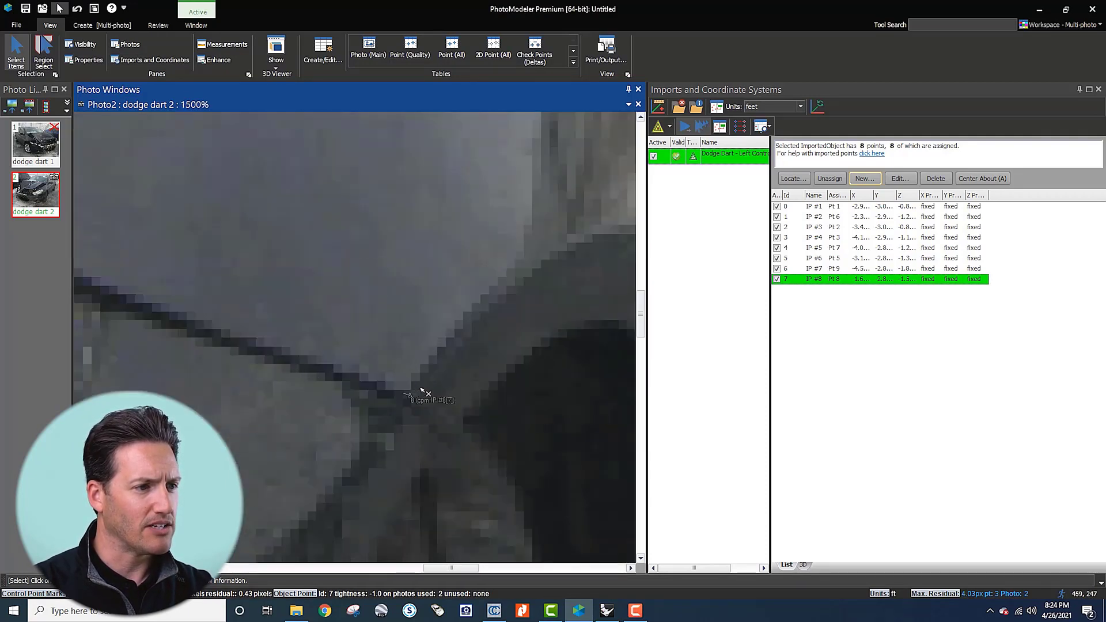
pyautogui.moveTo(411, 398)
pyautogui.mouseDown()
pyautogui.moveTo(424, 401)
pyautogui.moveTo(412, 394)
pyautogui.mouseUp()
pyautogui.scroll(-5, 415, 357)
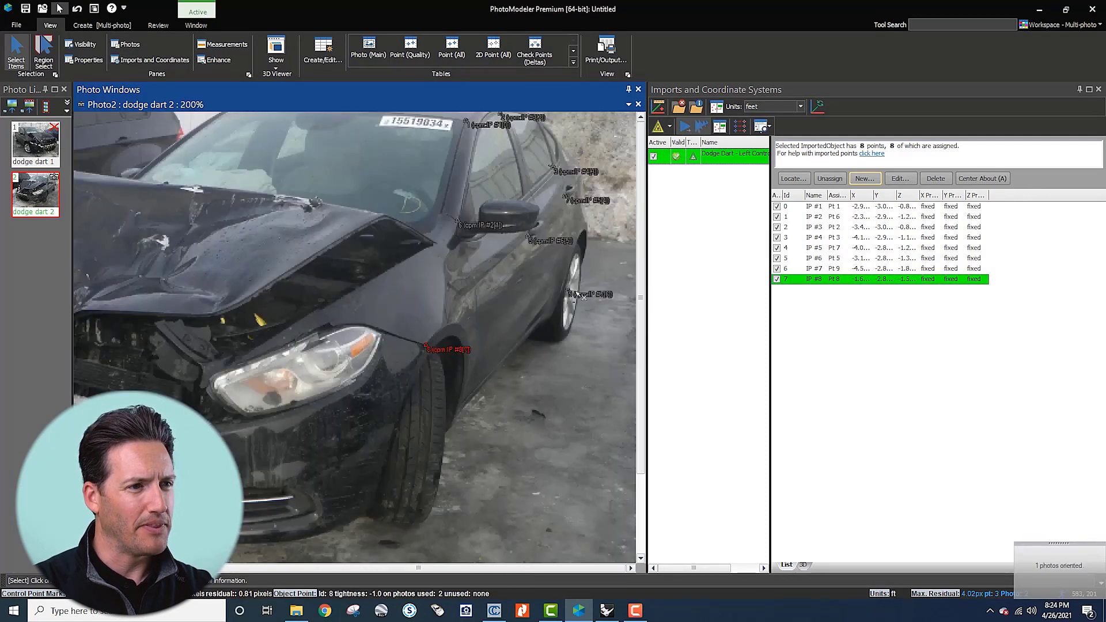
# Step: Reposition the IP #7 mark on the center of the rear wheel and fine-tune its placement
pyautogui.scroll(3, 573, 299)
pyautogui.scroll(2, 572, 298)
pyautogui.scroll(-4, 569, 285)
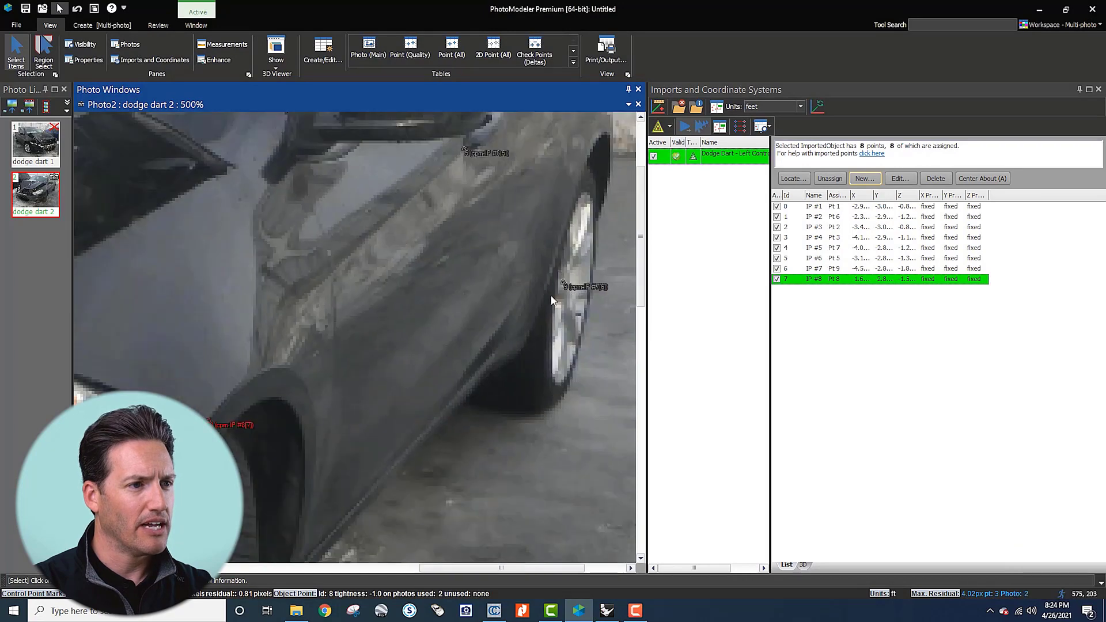
pyautogui.scroll(3, 576, 288)
pyautogui.scroll(1, 572, 283)
pyautogui.moveTo(571, 282); pyautogui.dragTo(589, 298)
pyautogui.scroll(-4, 588, 297)
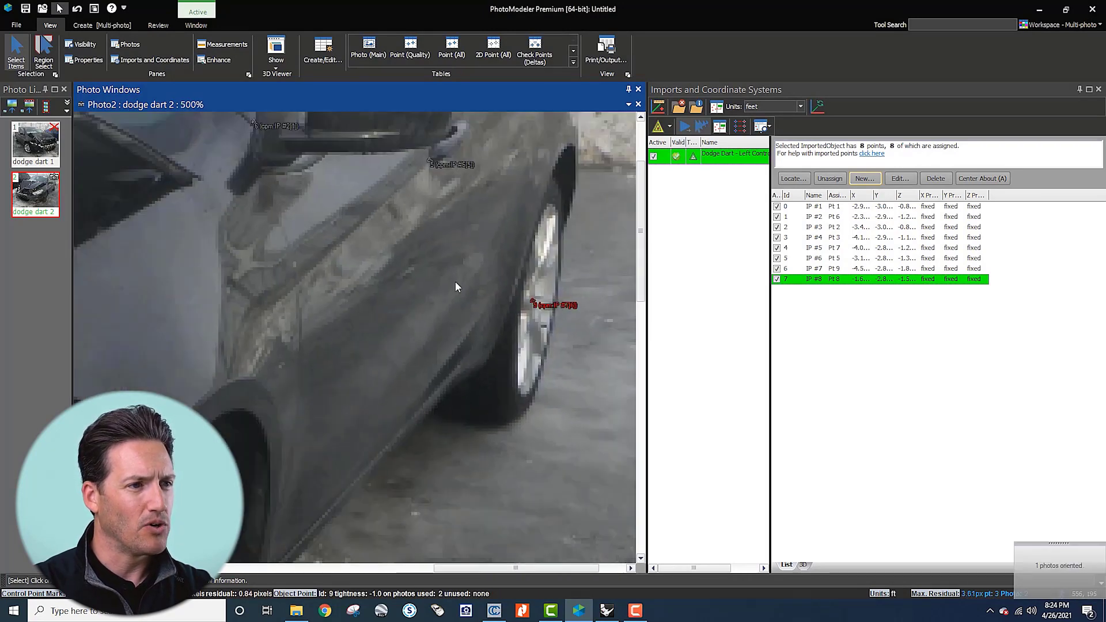
pyautogui.scroll(3, 564, 298)
pyautogui.scroll(1, 564, 297)
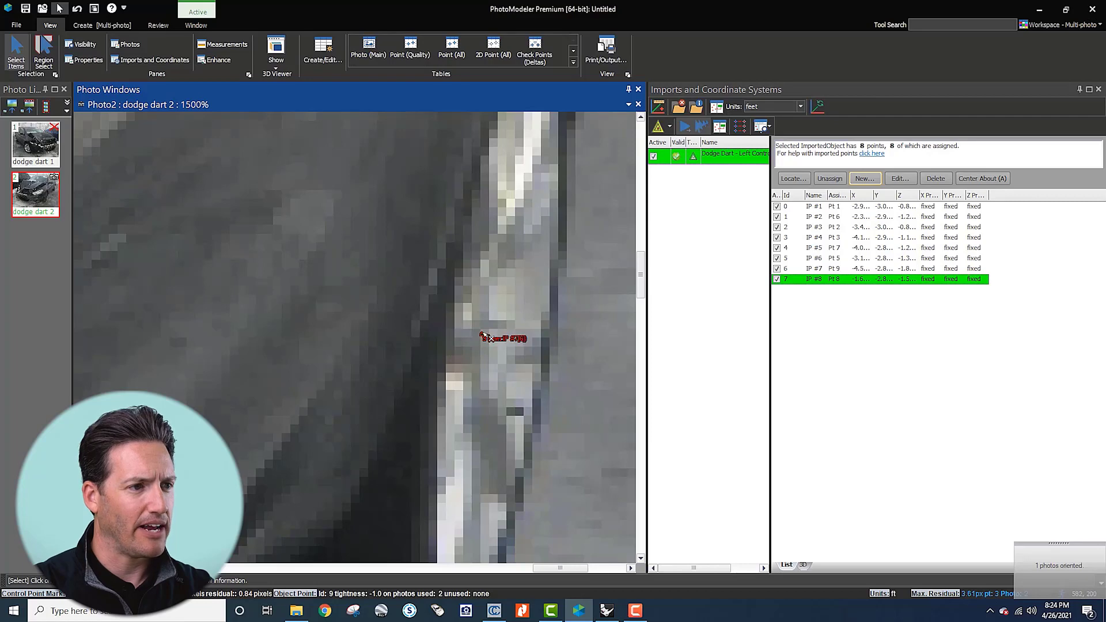
pyautogui.moveTo(485, 333); pyautogui.dragTo(491, 330)
pyautogui.scroll(-3, 502, 322)
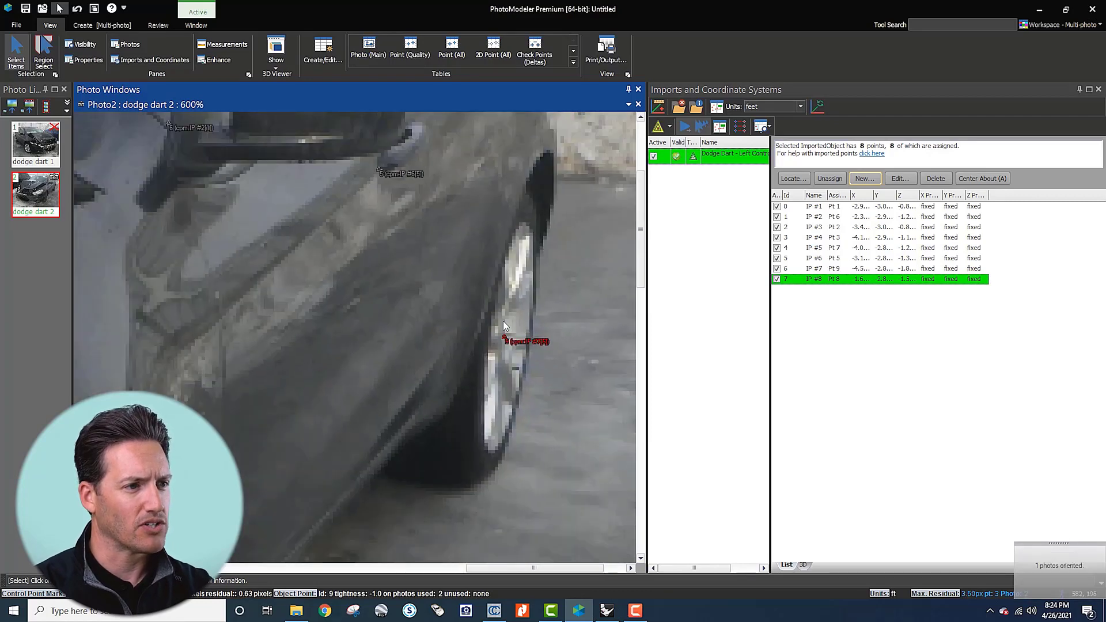
pyautogui.scroll(4, 521, 334)
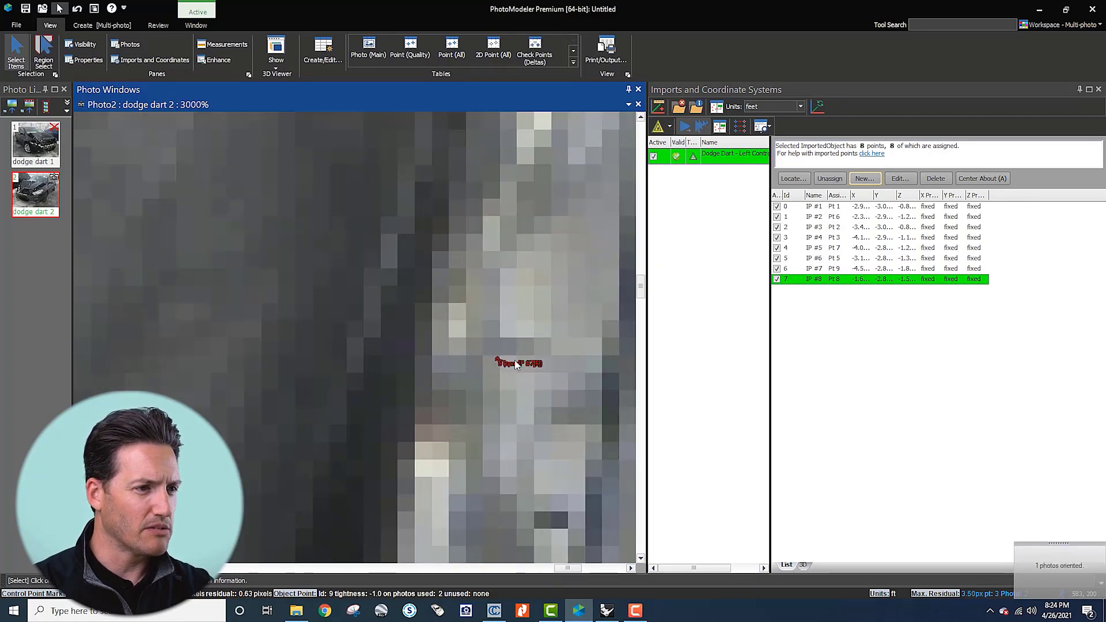
pyautogui.scroll(-6, 521, 363)
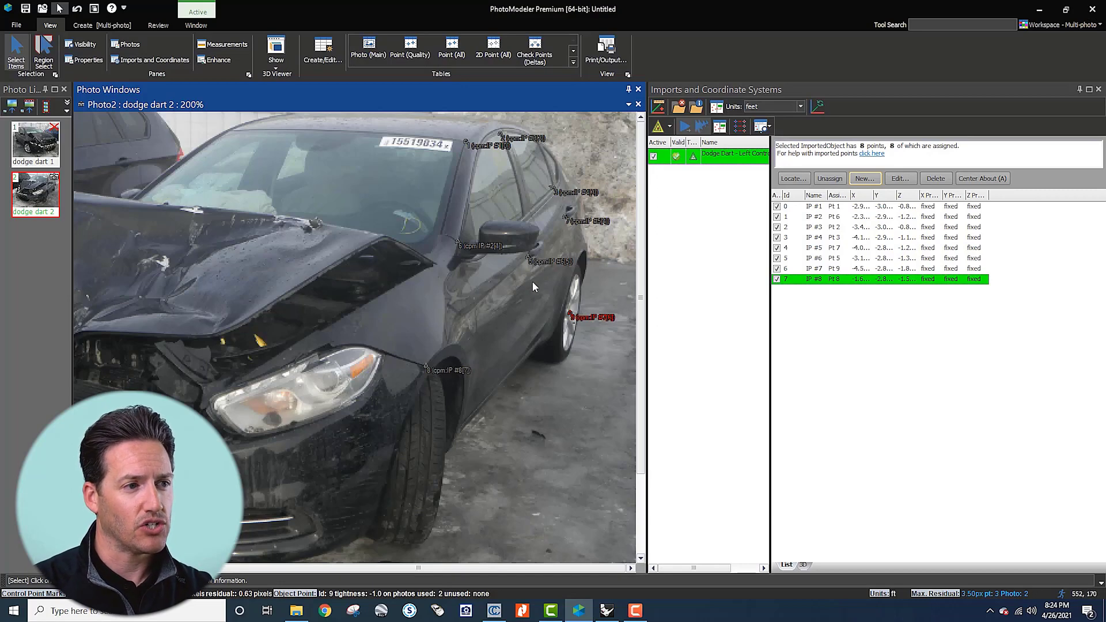
# Step: Widen the Imports and Coordinate Systems pane beside the dodge dart 2 photo
pyautogui.scroll(-1, 516, 294)
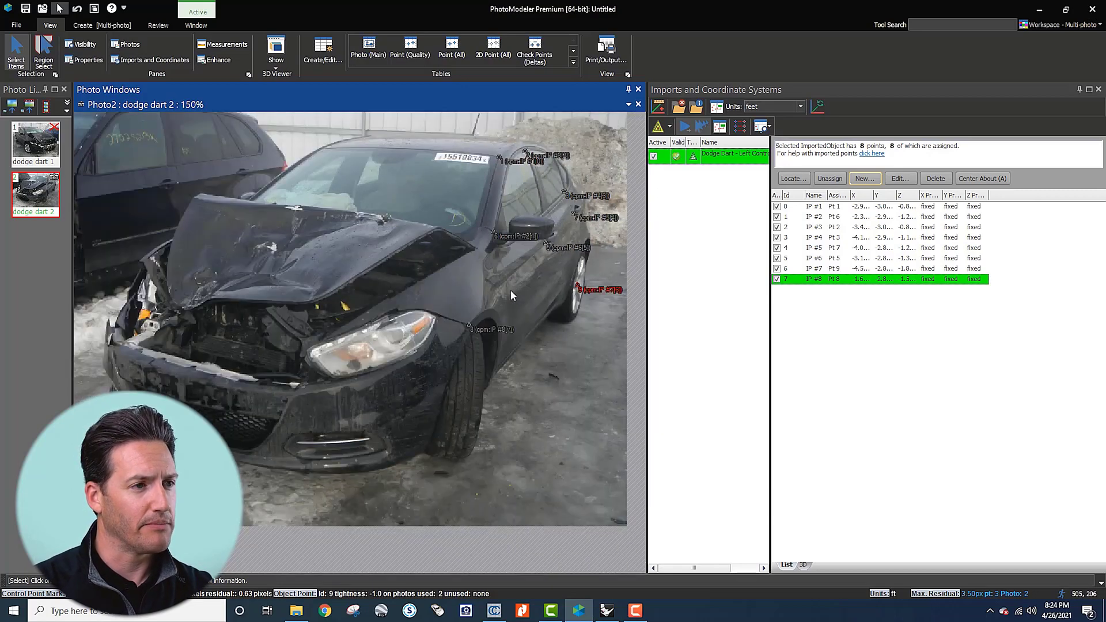
pyautogui.scroll(1, 510, 289)
pyautogui.moveTo(505, 283); pyautogui.dragTo(455, 296, button='middle')
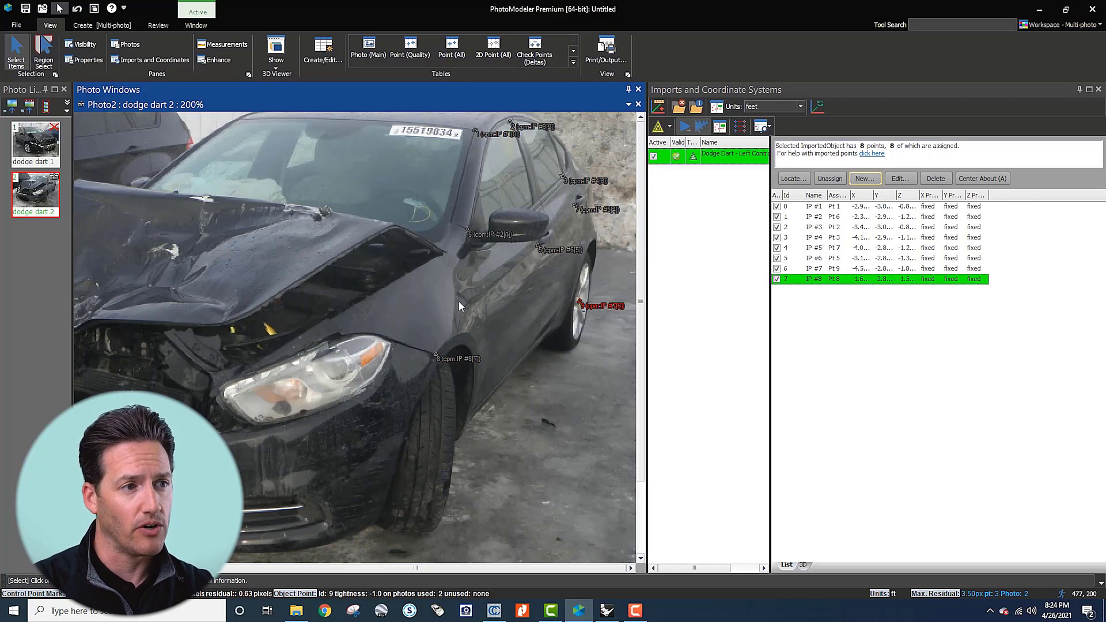
pyautogui.scroll(-1, 455, 305)
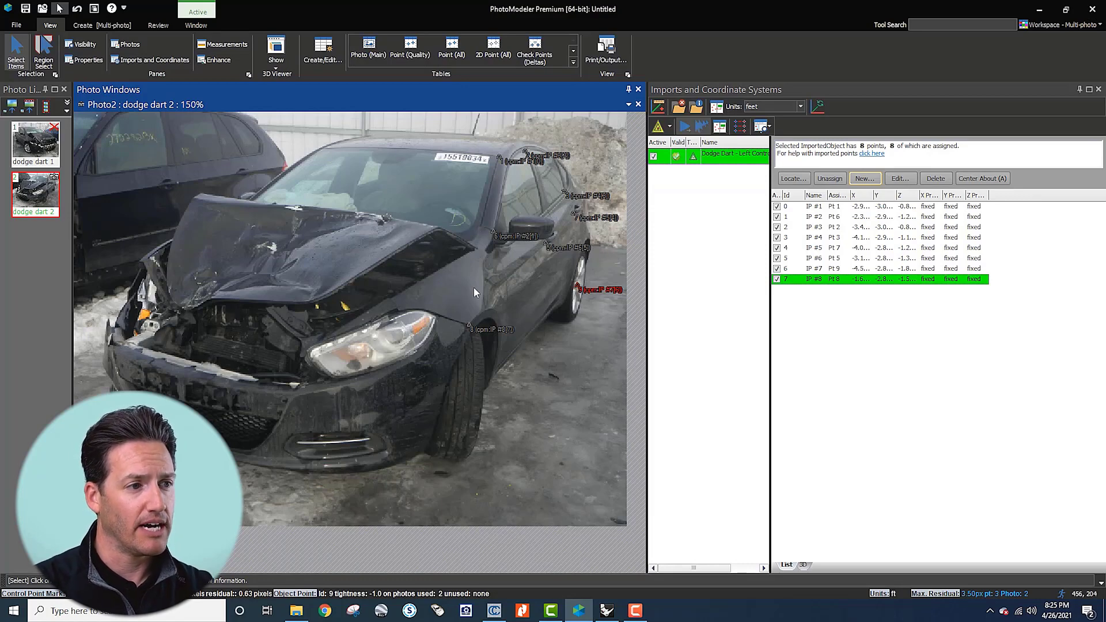
pyautogui.scroll(1, 491, 291)
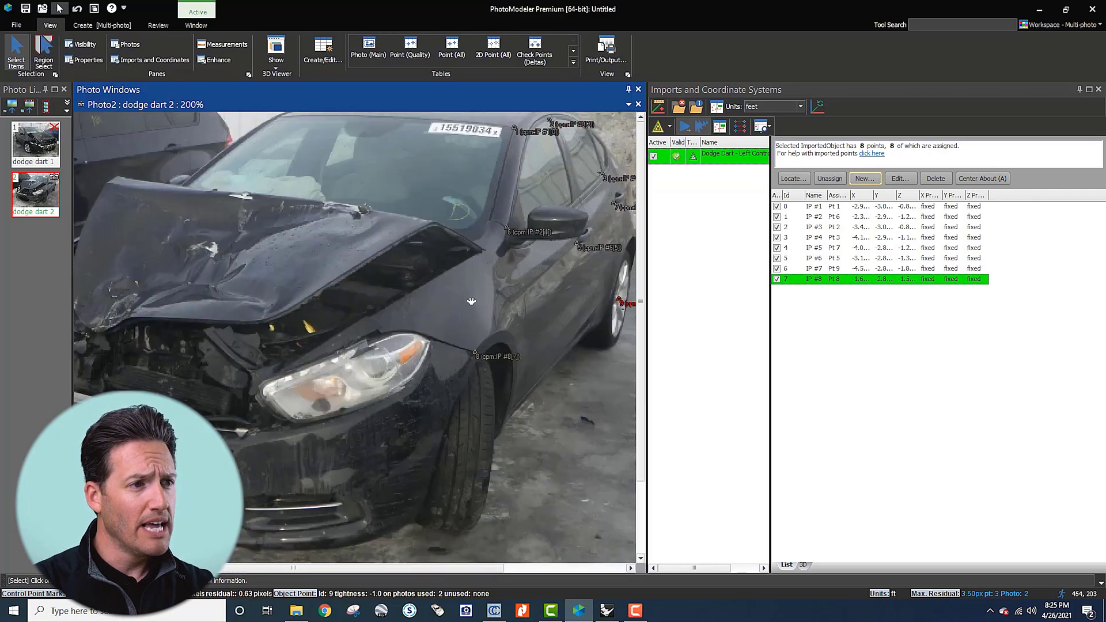
pyautogui.scroll(-1, 494, 304)
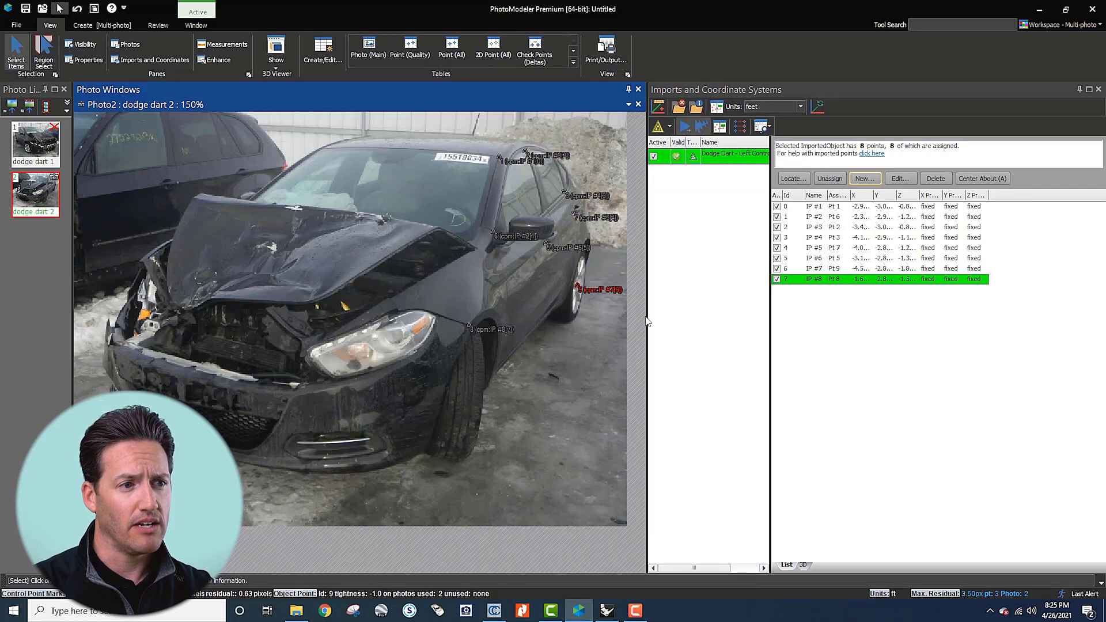
pyautogui.moveTo(646, 319); pyautogui.dragTo(621, 325)
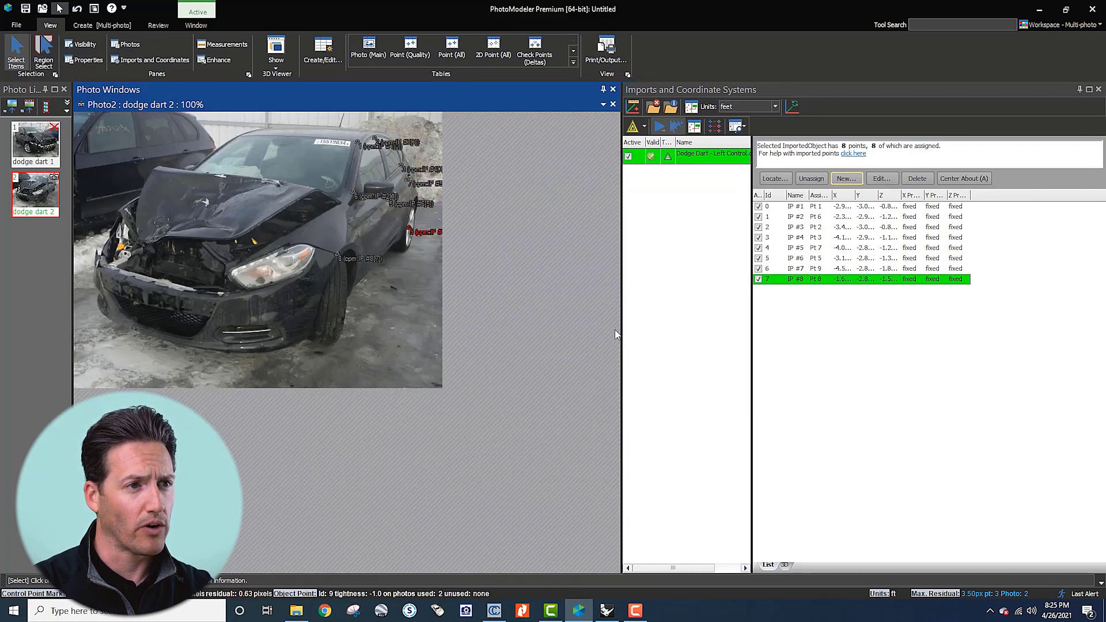
# Step: Switch to CloudCompare, collapse the Dodge Dart cloud's contents in the tree, and examine the labelled points on the car's side
pyautogui.click(493, 609)
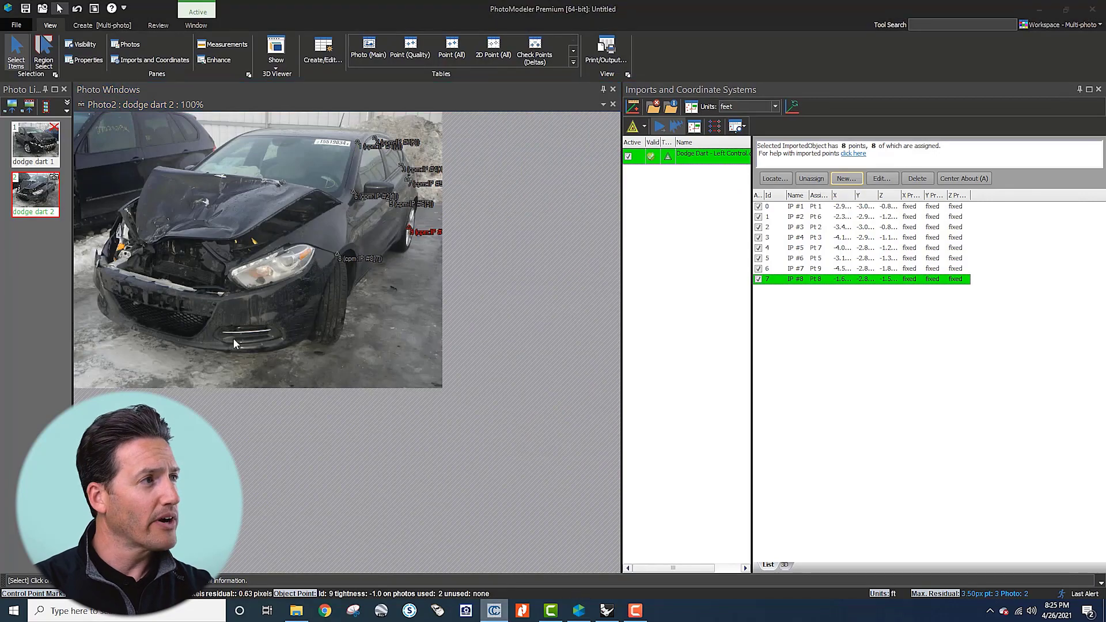
pyautogui.moveTo(0, 63); pyautogui.dragTo(735, 72)
pyautogui.click(829, 72)
pyautogui.scroll(-5, 759, 172)
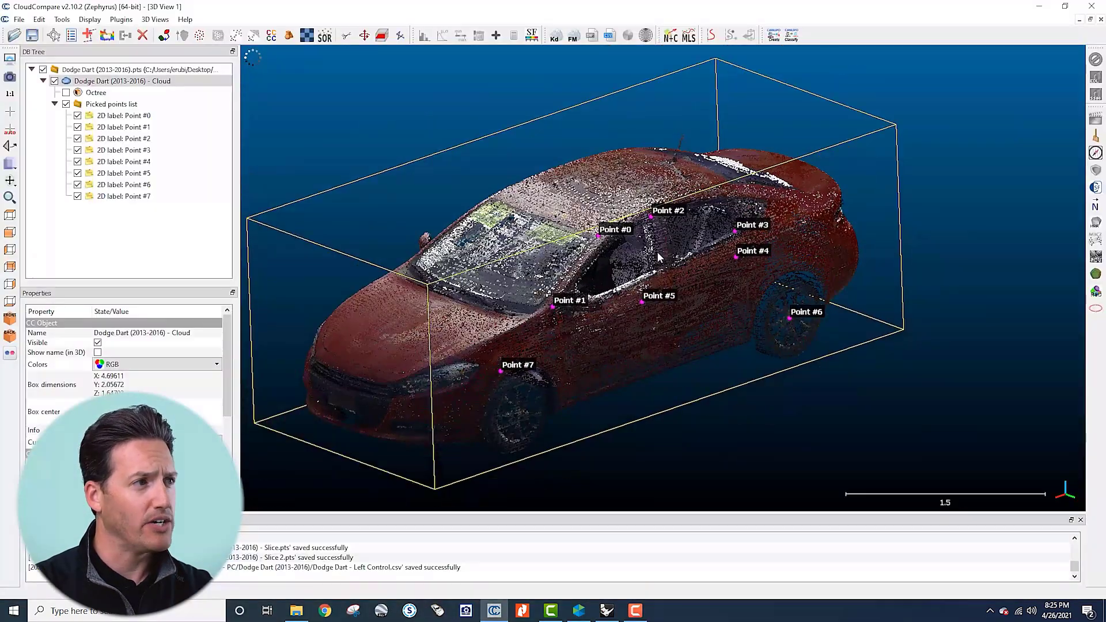
pyautogui.click(43, 81)
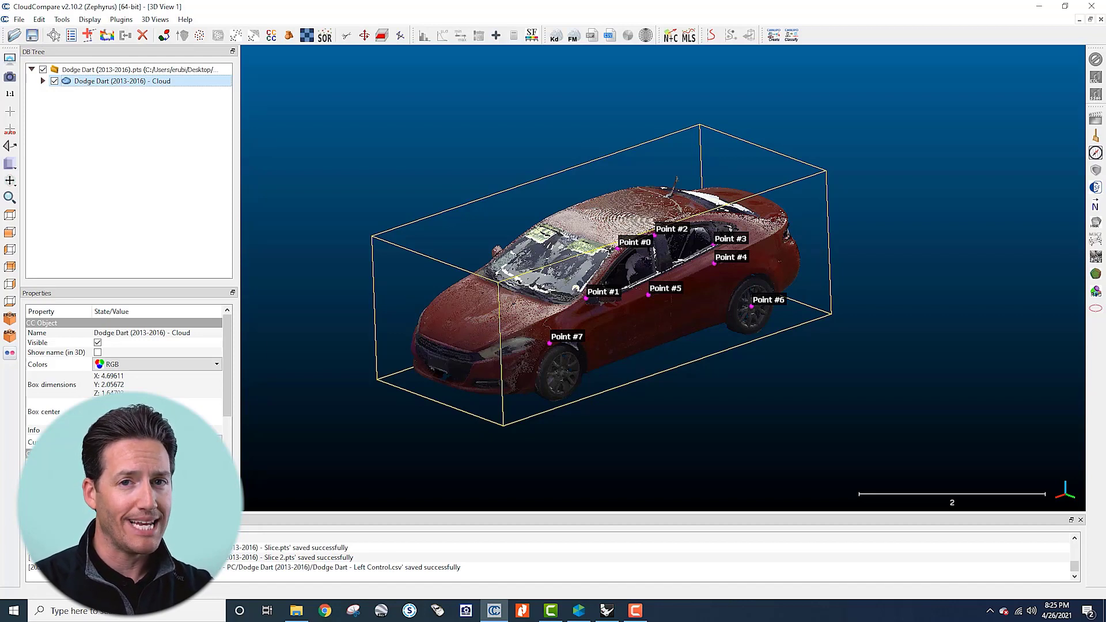
pyautogui.scroll(3, 614, 250)
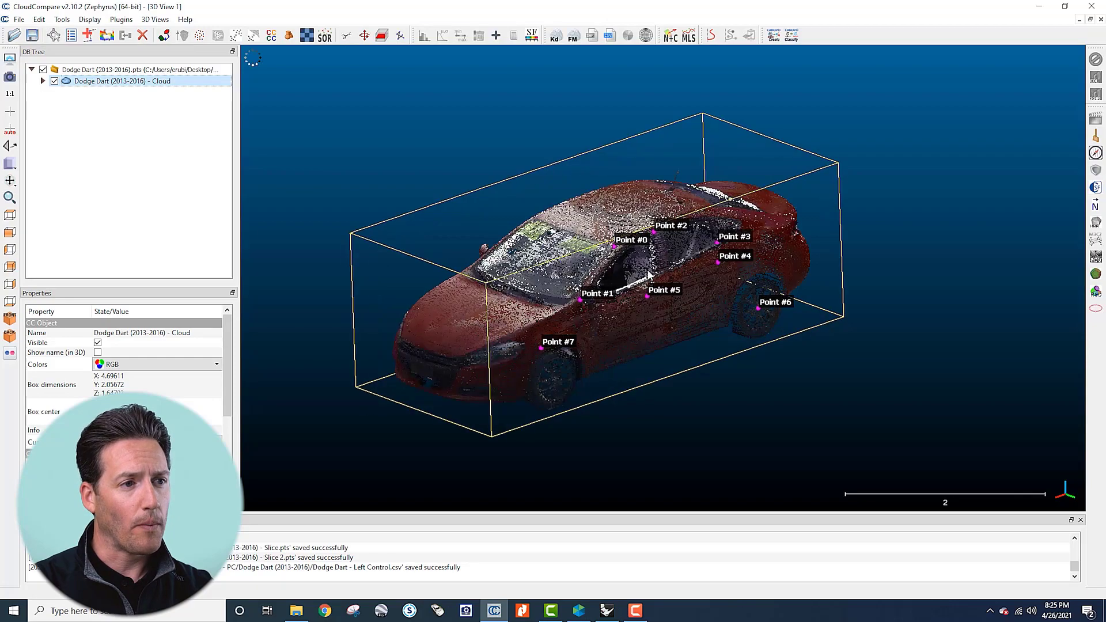
pyautogui.scroll(3, 613, 250)
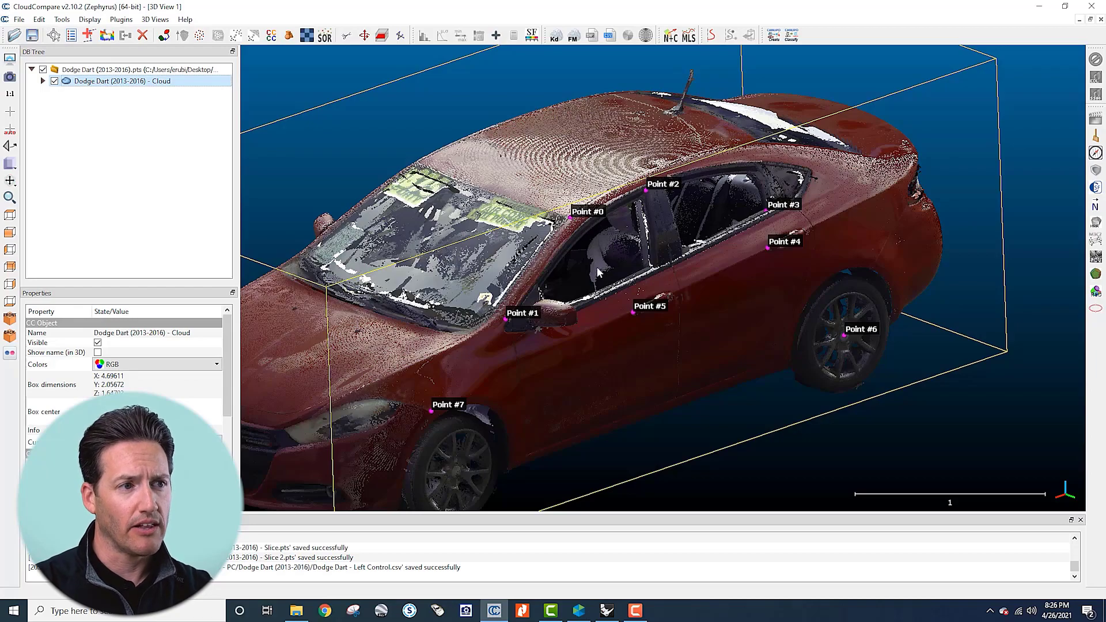
pyautogui.scroll(1, 581, 217)
pyautogui.scroll(1, 572, 209)
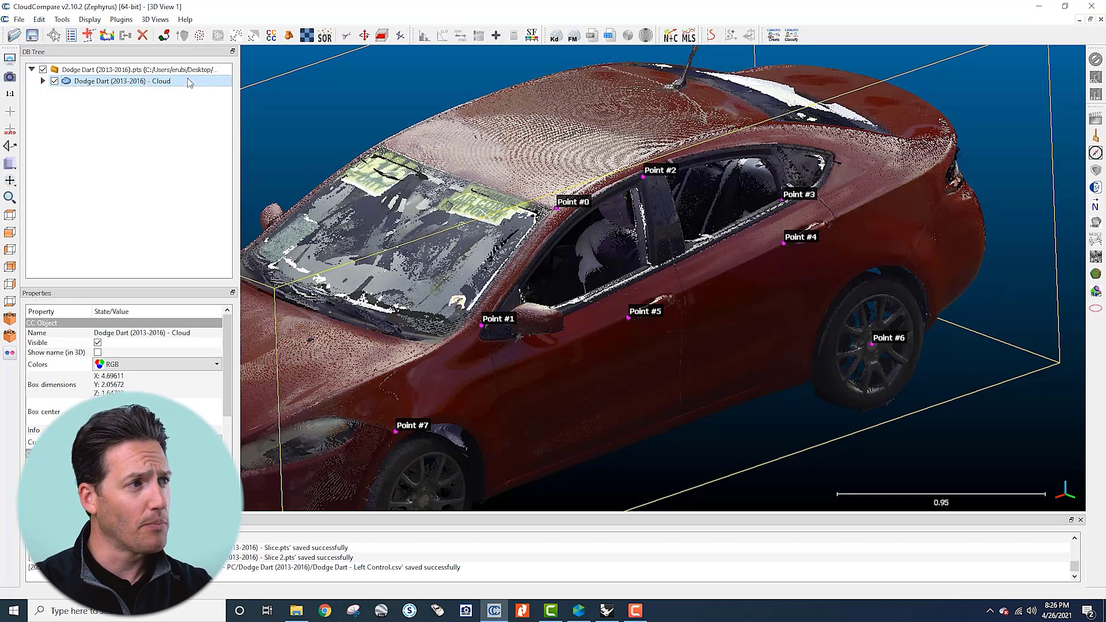
# Step: Subsample the Dodge Dart (2013-2016) cloud with the Random method to 5000000 remaining points
pyautogui.click(201, 41)
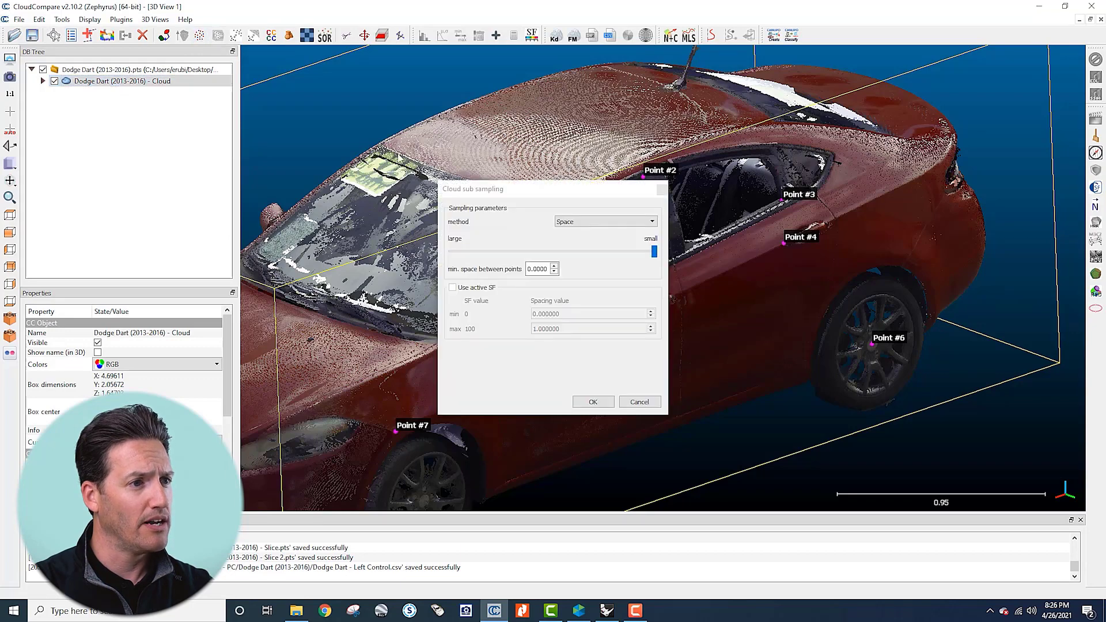
pyautogui.click(578, 222)
pyautogui.click(576, 231)
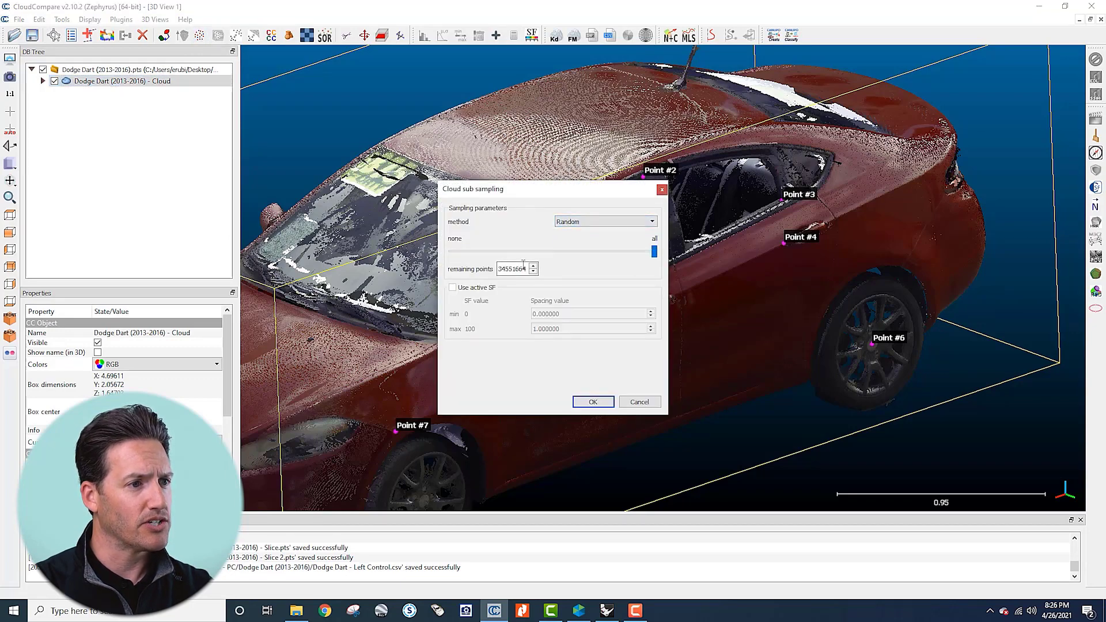
pyautogui.moveTo(498, 269); pyautogui.dragTo(516, 267)
pyautogui.press('BackSpace')
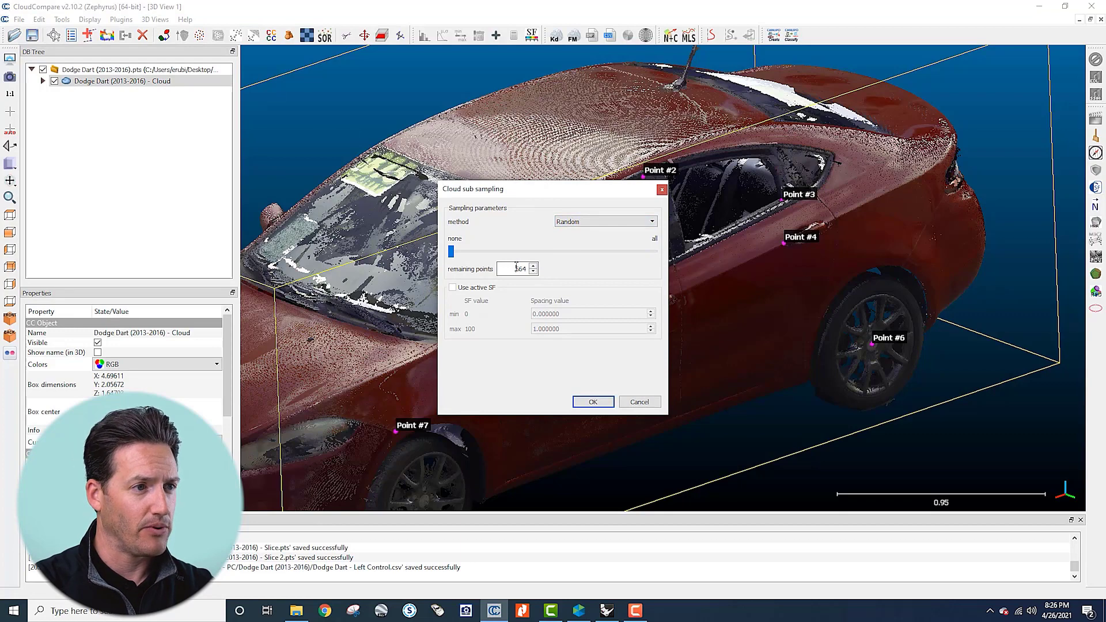
pyautogui.press('Delete')
pyautogui.press('Delete')
pyautogui.press('Delete')
pyautogui.write('50000')
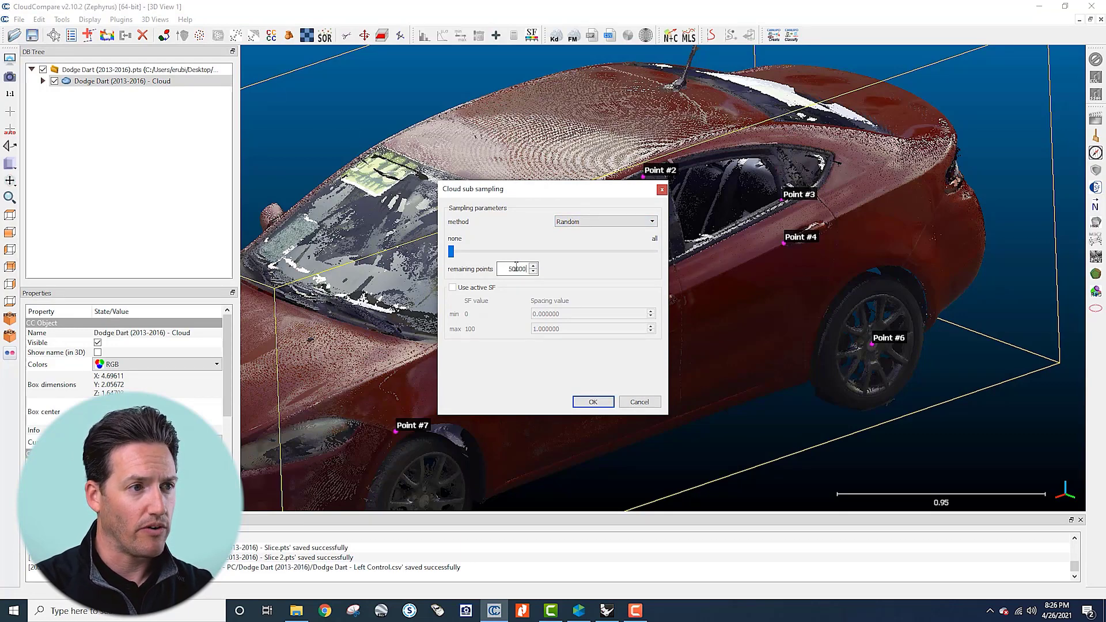
pyautogui.write('00')
pyautogui.press('Return')
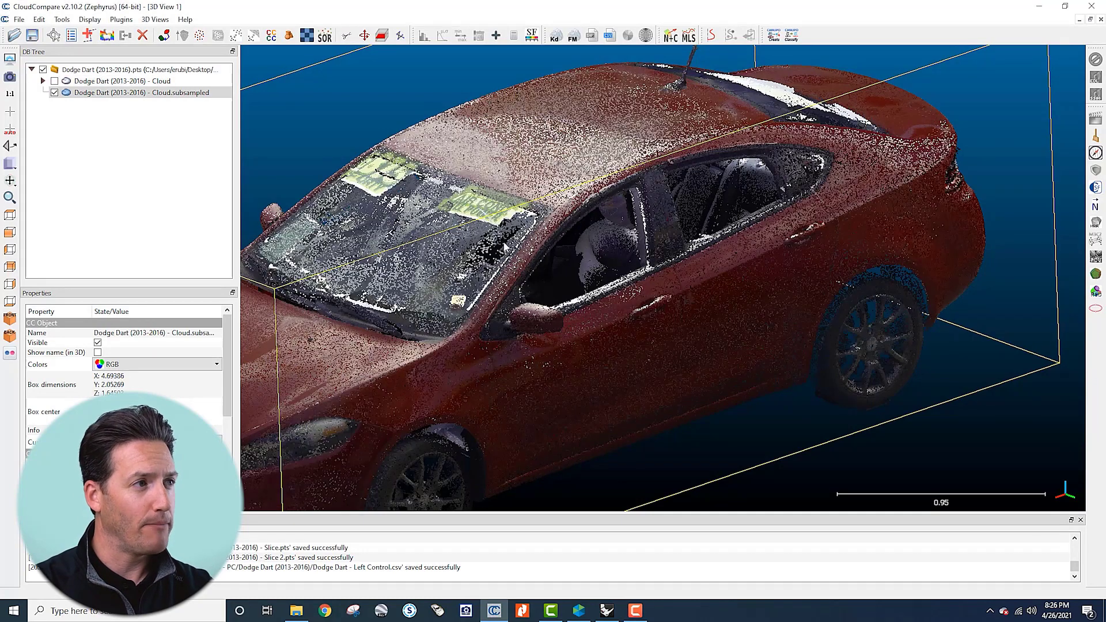
# Step: Rename the subsampled cloud as Dodge Dart (2013-2016) - 5M
pyautogui.doubleClick(184, 95)
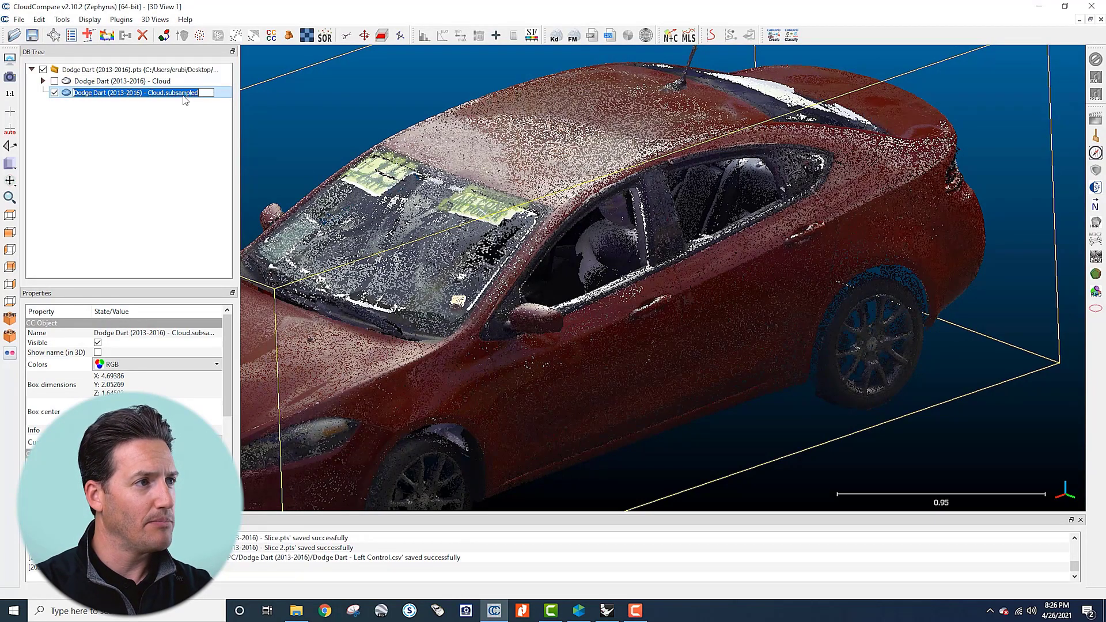
pyautogui.moveTo(146, 91); pyautogui.dragTo(224, 89)
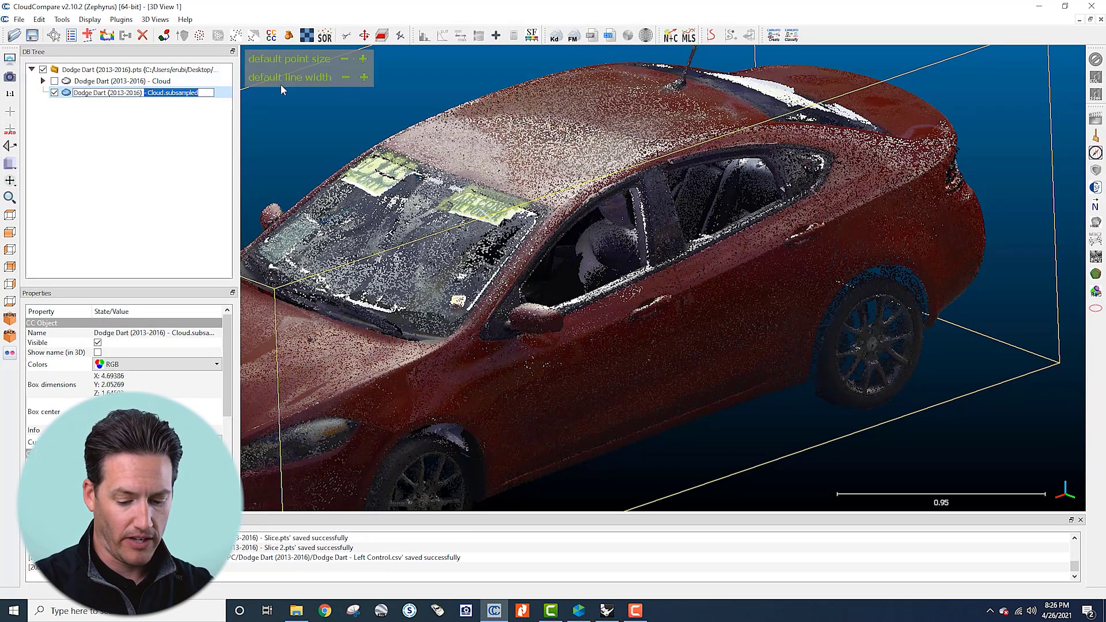
pyautogui.press('BackSpace')
pyautogui.write('5M')
pyautogui.press('Return')
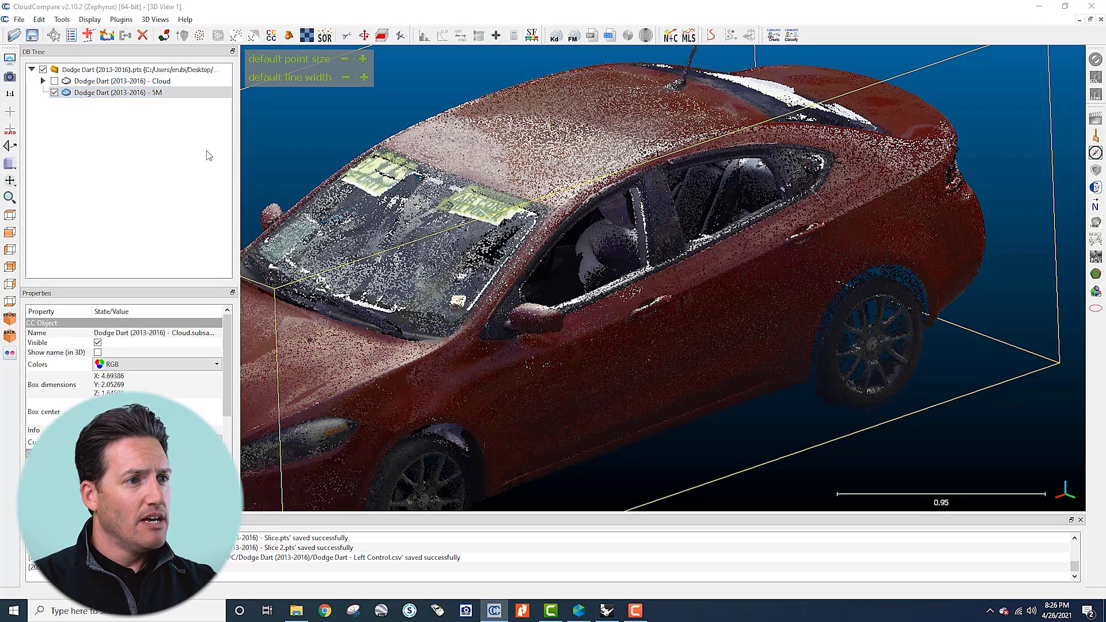
# Step: Save the subsampled cloud as Dodge Dart (2013-2016) - 5M.pts in the Crush from Photos - PC folder on the Desktop
pyautogui.click(33, 35)
pyautogui.moveTo(331, 36); pyautogui.dragTo(621, 122)
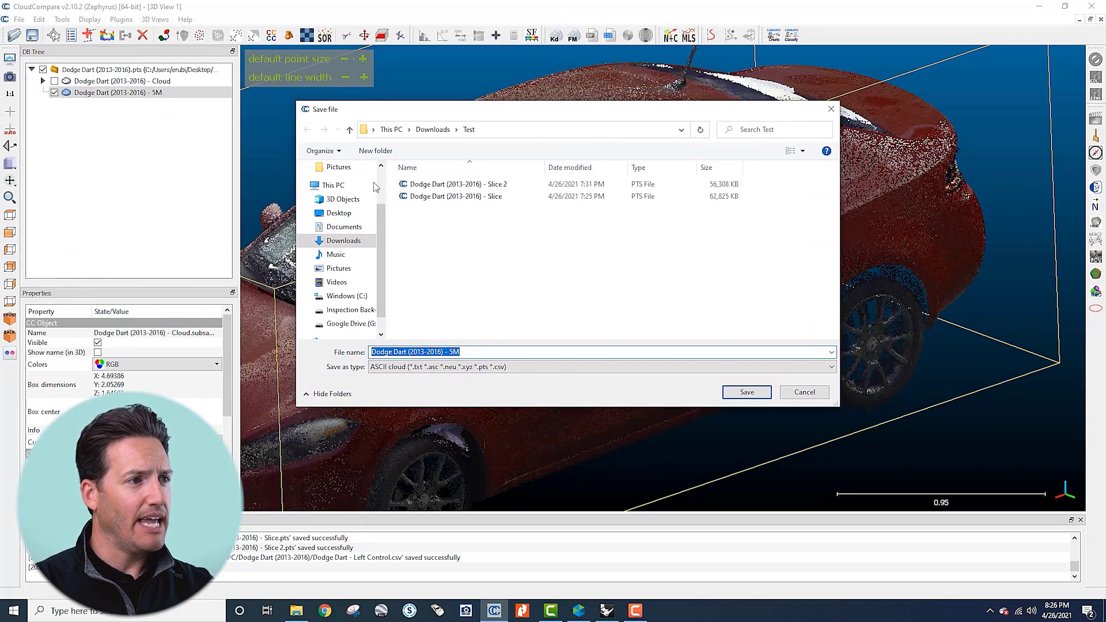
pyautogui.click(342, 214)
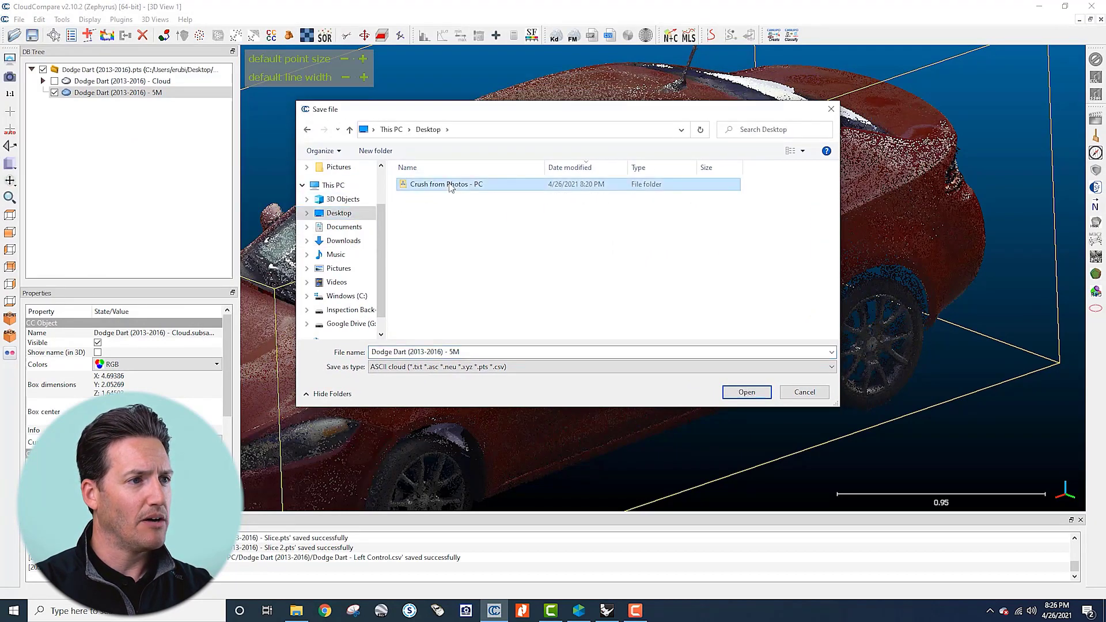
pyautogui.doubleClick(452, 184)
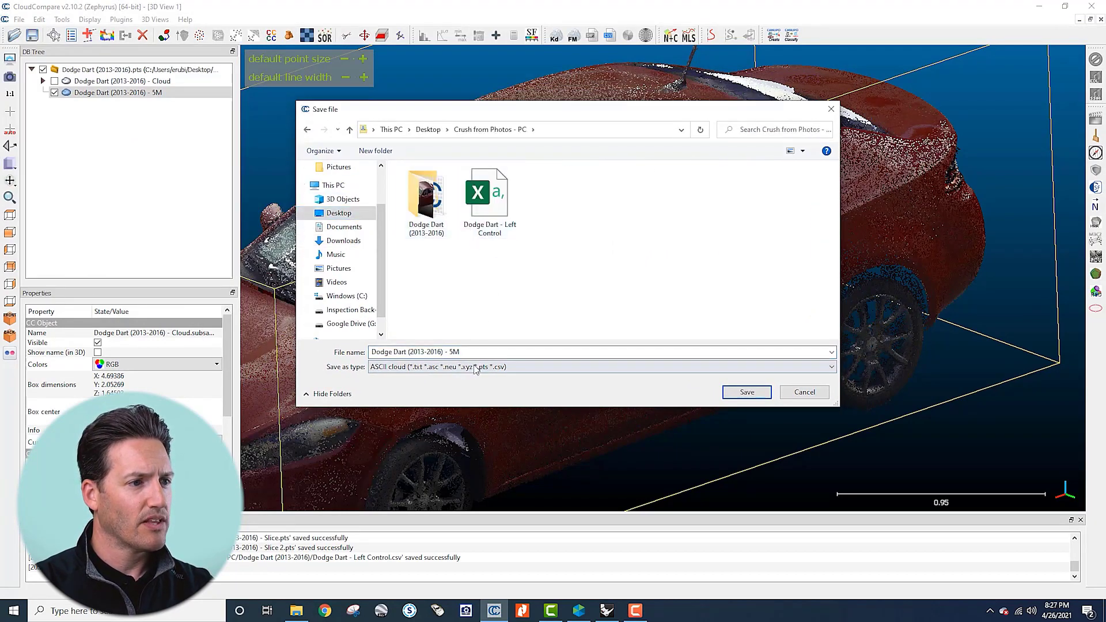
pyautogui.click(498, 351)
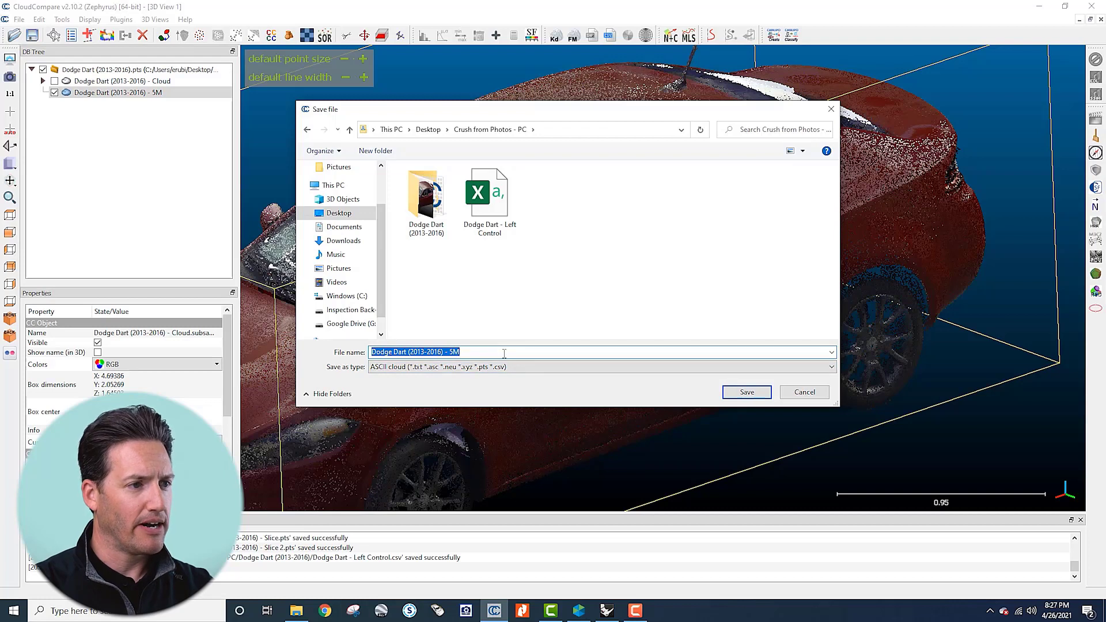
pyautogui.click(503, 353)
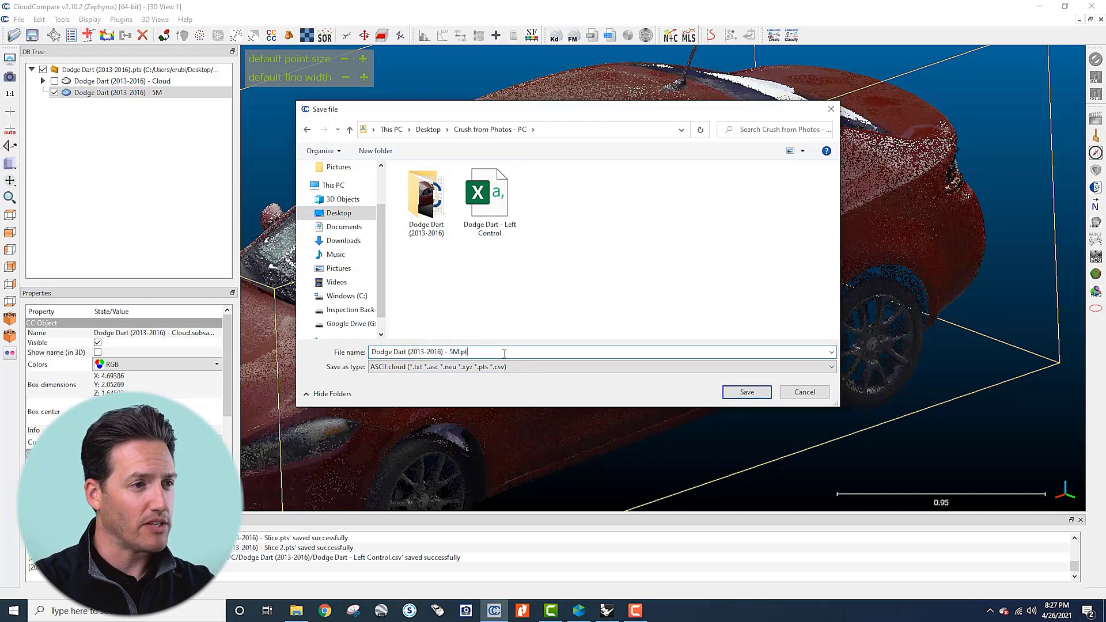
pyautogui.write('.pts')
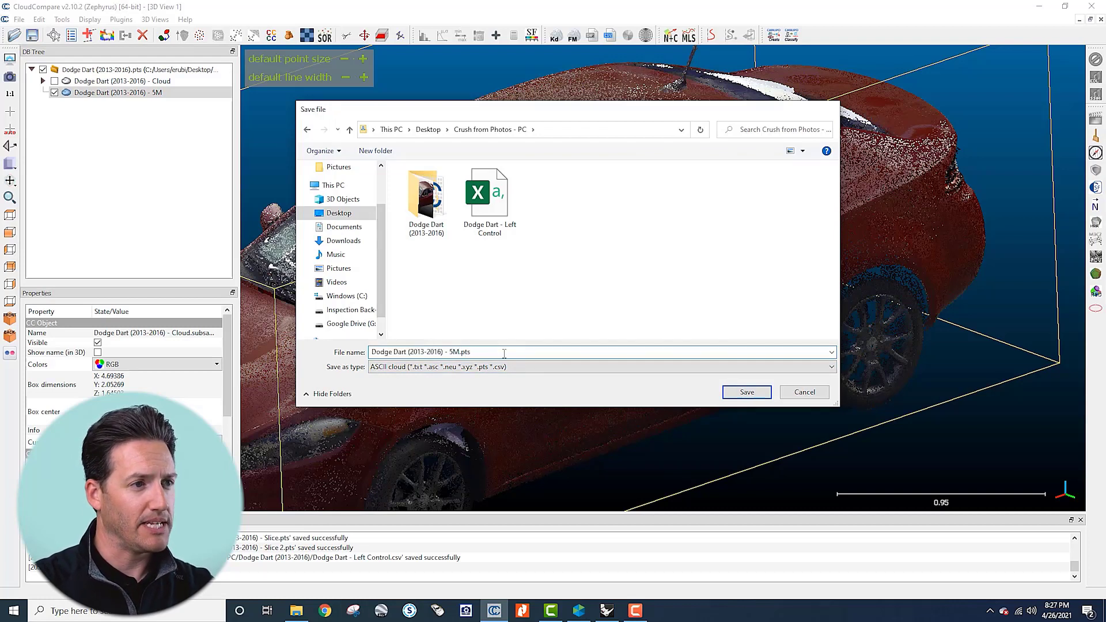
pyautogui.press('Return')
# Step: Check the saved 5M file in the Crush from Photos - PC folder in File Explorer, and return to PhotoModeler
pyautogui.click(568, 367)
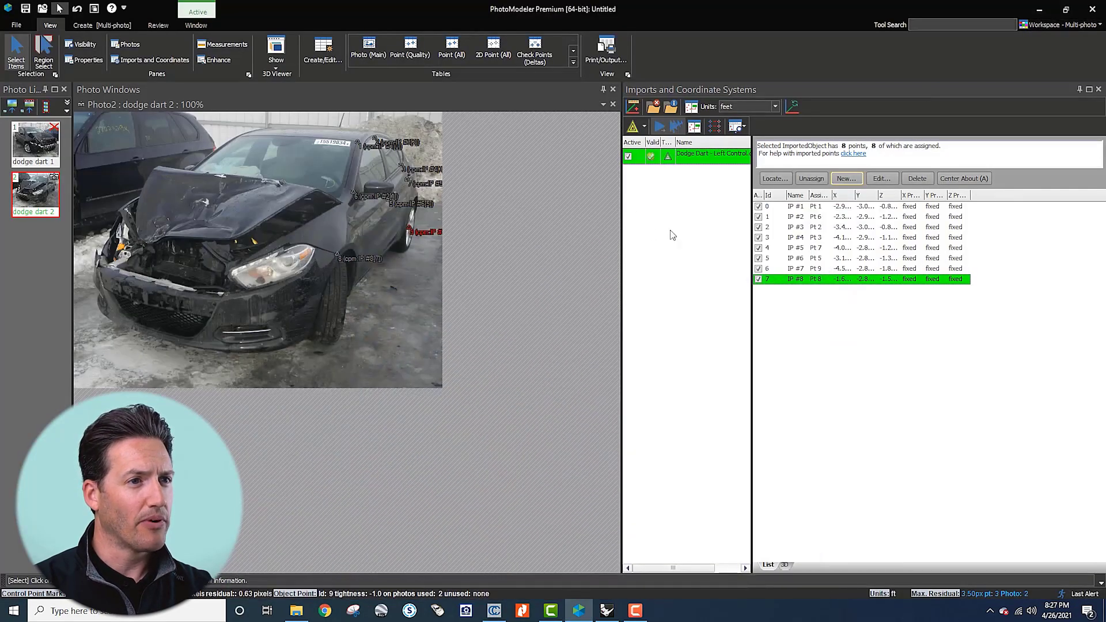
pyautogui.click(299, 612)
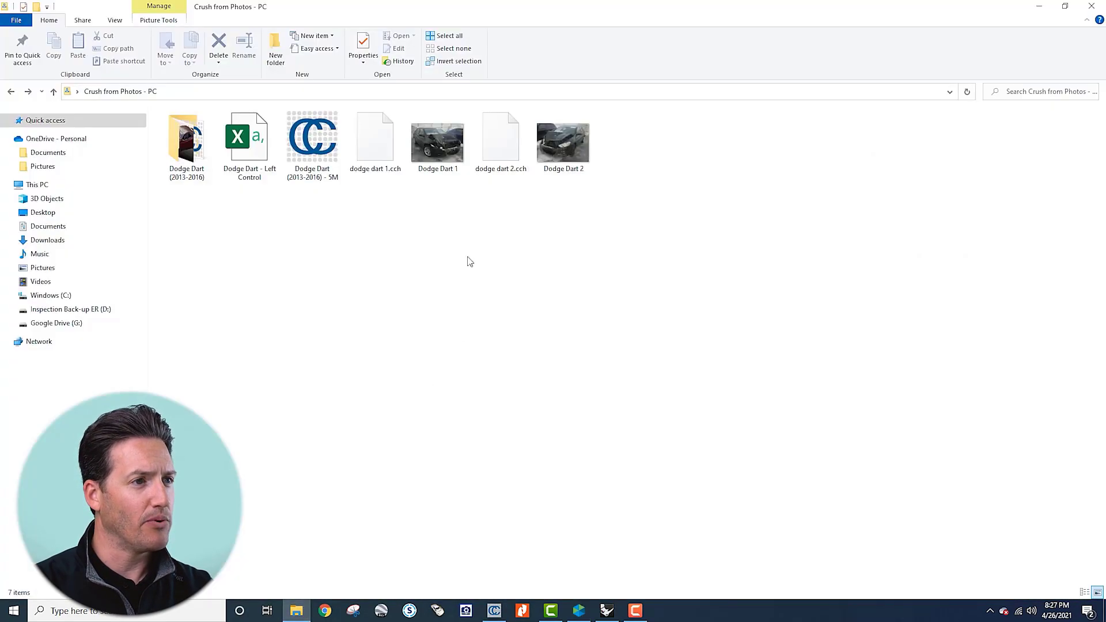
pyautogui.click(299, 161)
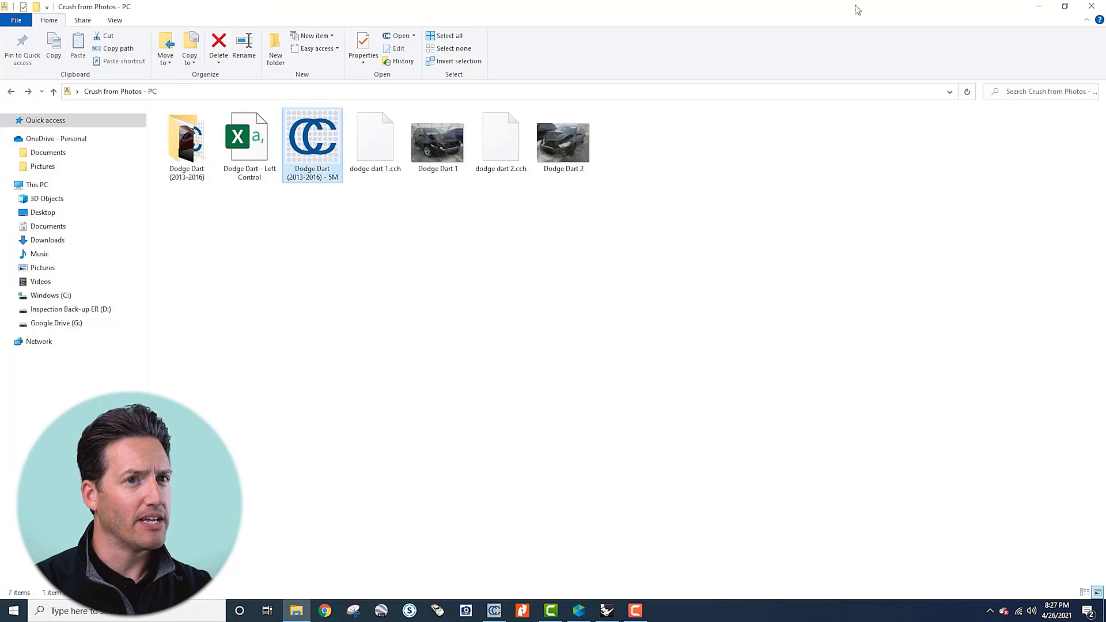
pyautogui.click(1038, 6)
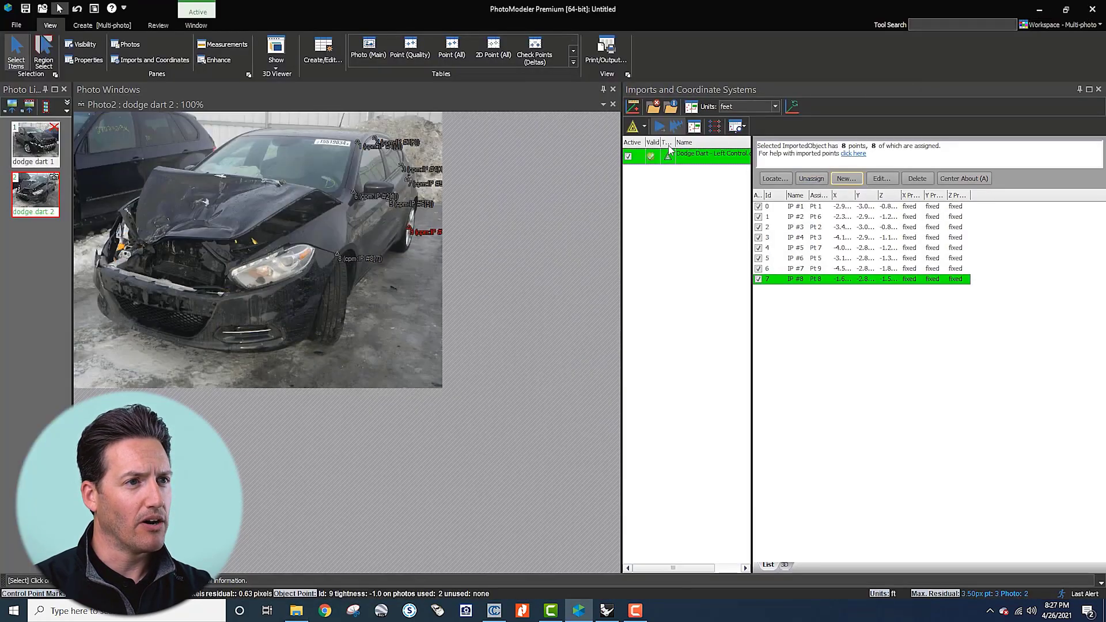
# Step: Add the Dodge Dart (2013-2016) - 5M point cloud file as 3D data without transforming the project, using no coordinate transform and feet
pyautogui.click(631, 108)
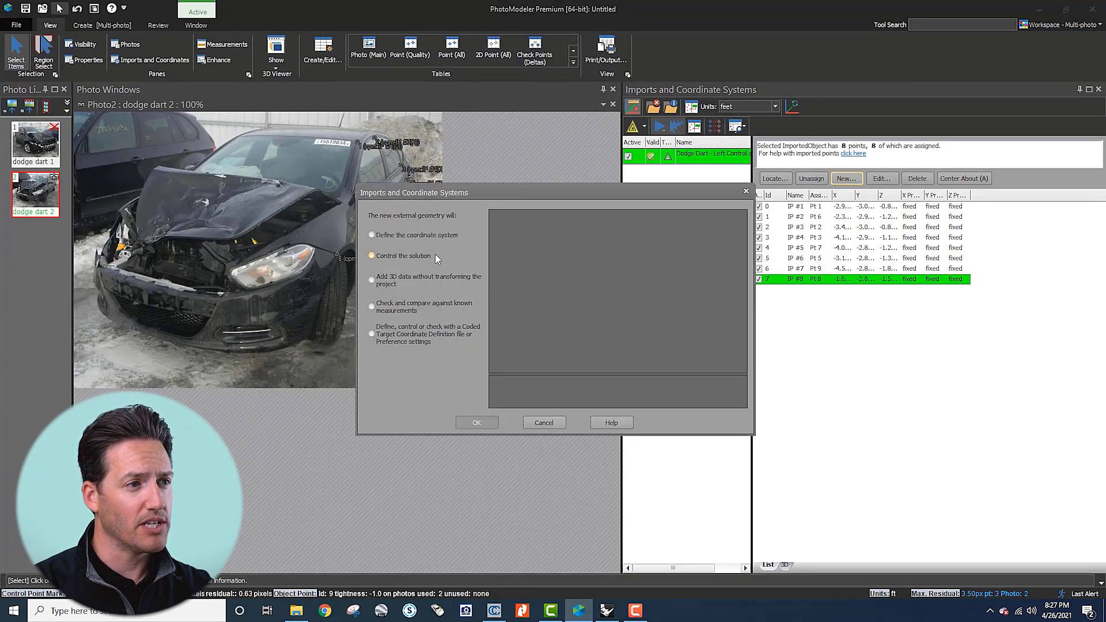
pyautogui.click(400, 279)
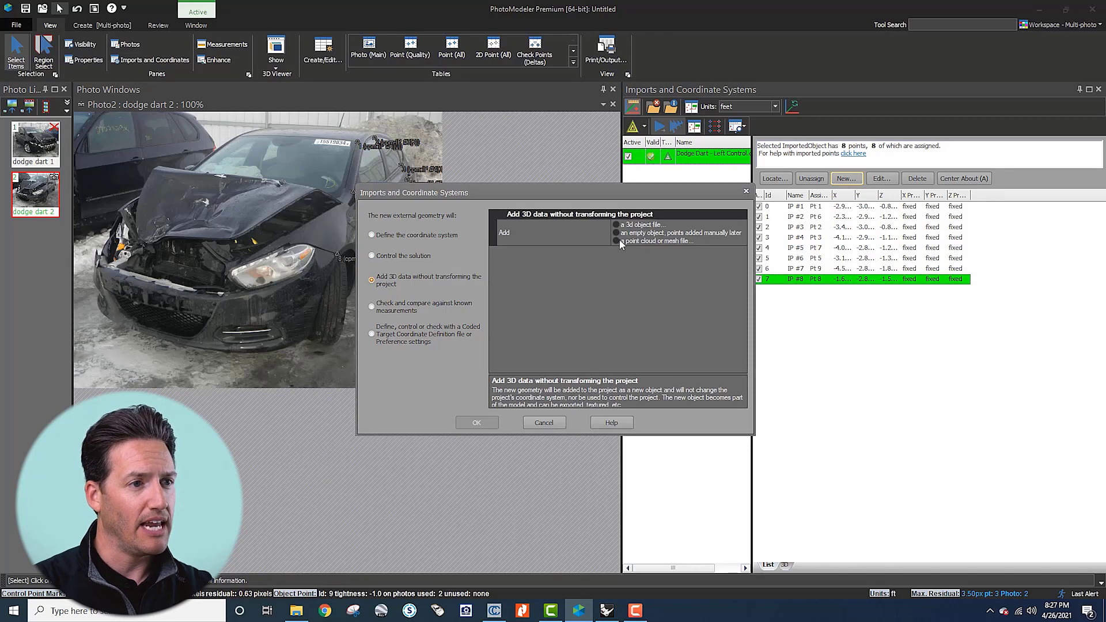
pyautogui.click(651, 242)
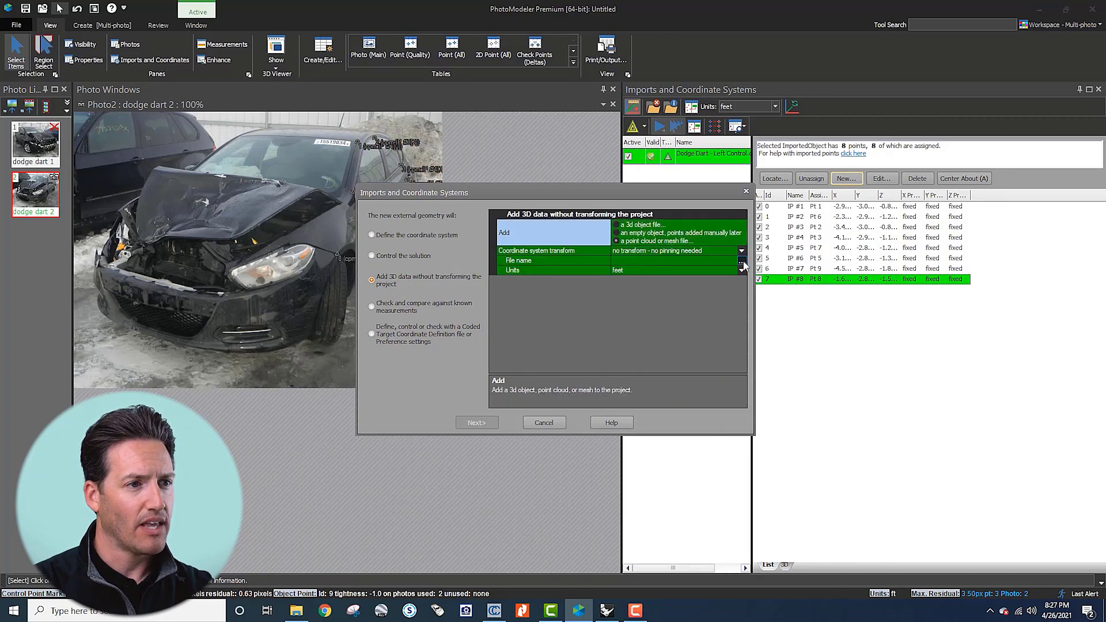
pyautogui.click(741, 262)
pyautogui.click(741, 262)
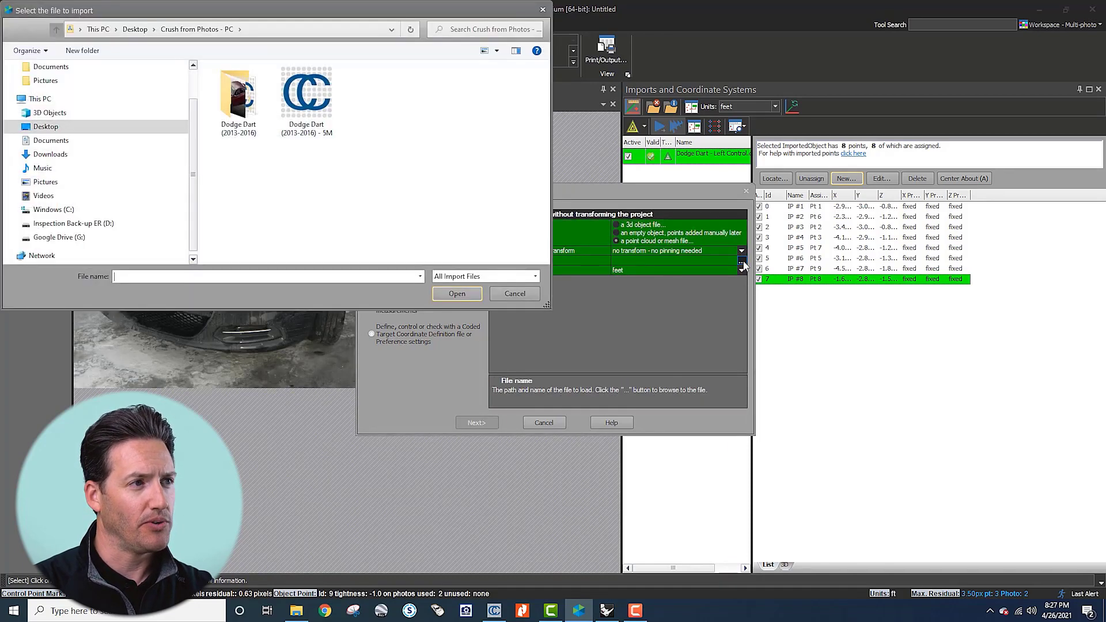
pyautogui.click(327, 114)
pyautogui.doubleClick(327, 115)
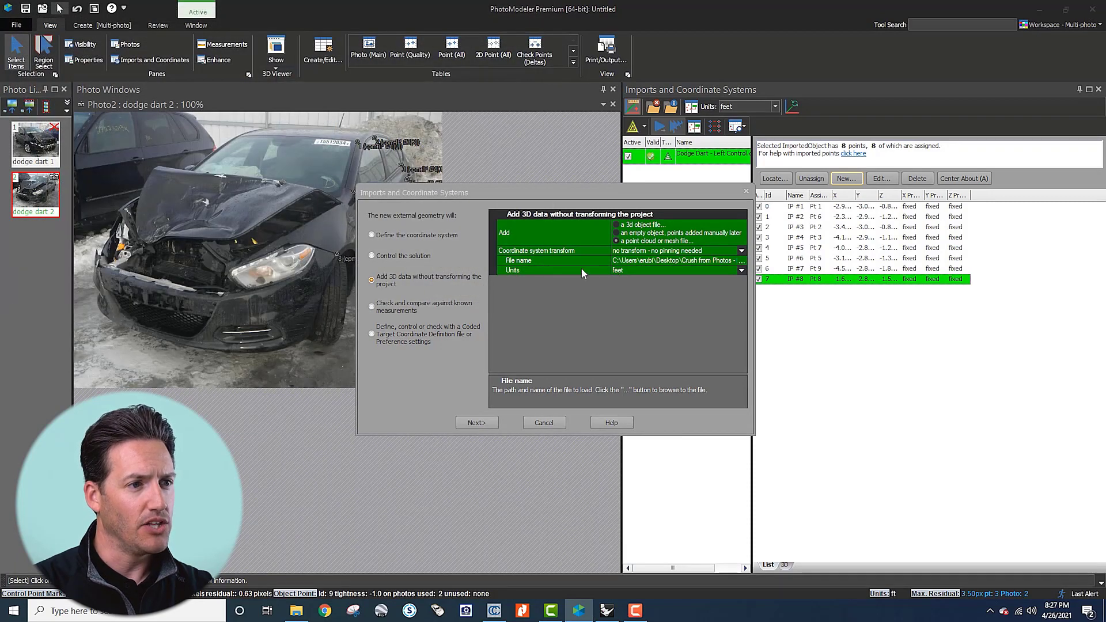
pyautogui.click(488, 428)
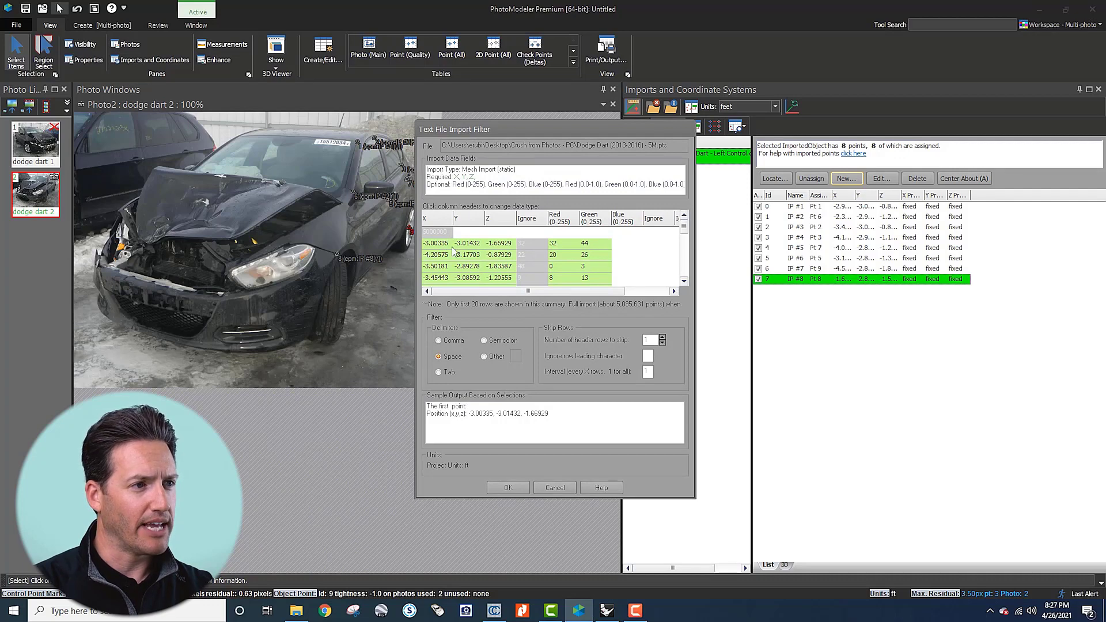
# Step: Assign the three columns after Z to Red, Green and Blue (0-255) in the text import filter, and import the cloud
pyautogui.click(538, 223)
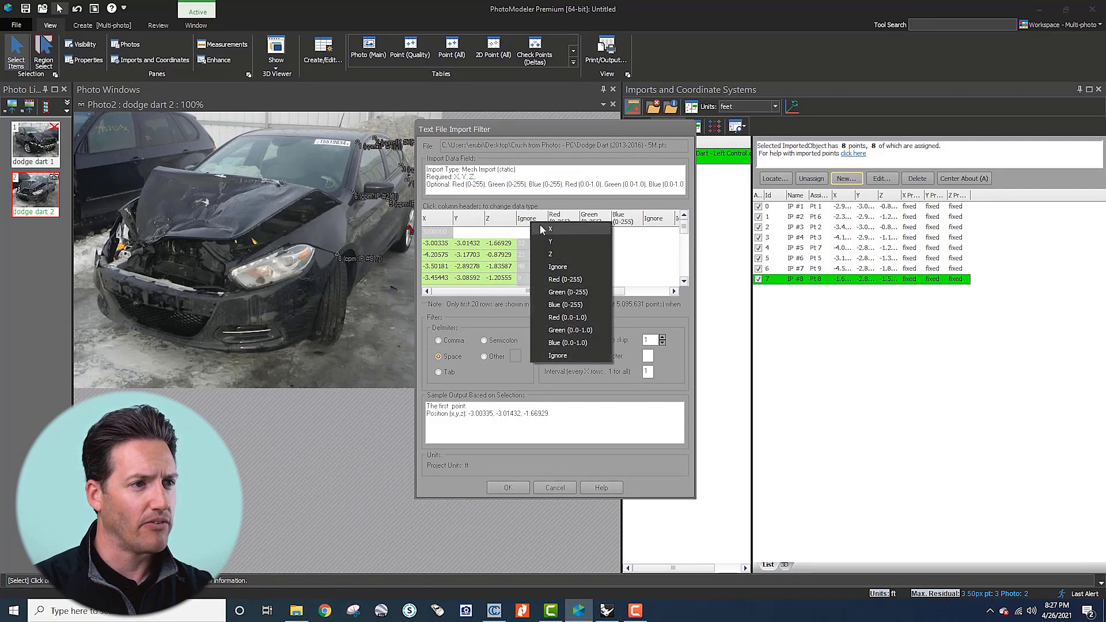
pyautogui.click(565, 279)
pyautogui.click(567, 219)
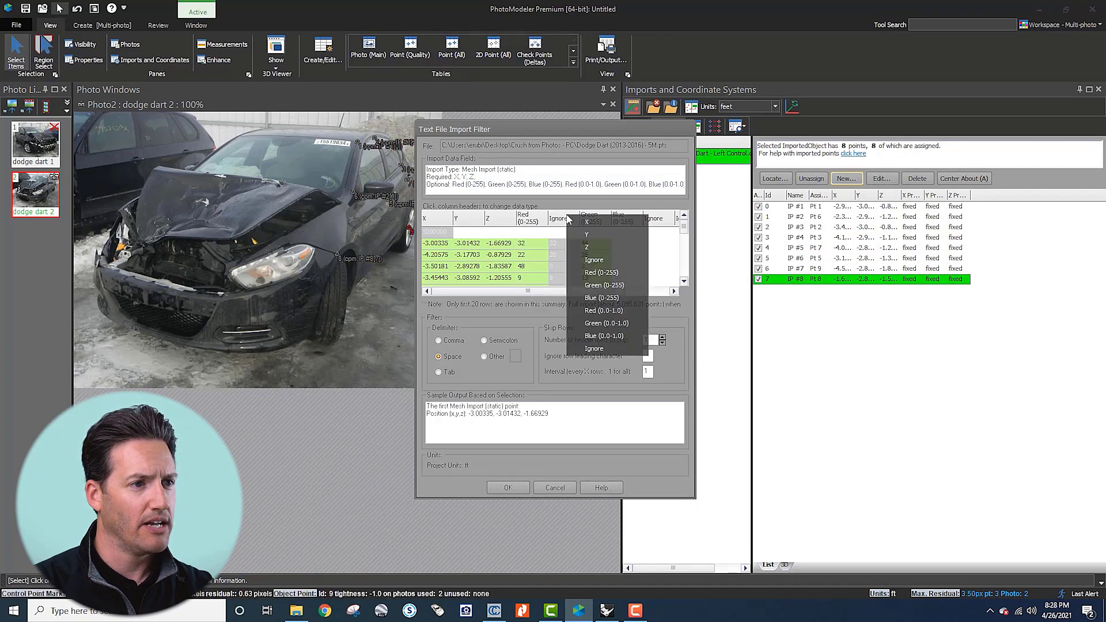
pyautogui.click(593, 285)
pyautogui.click(585, 224)
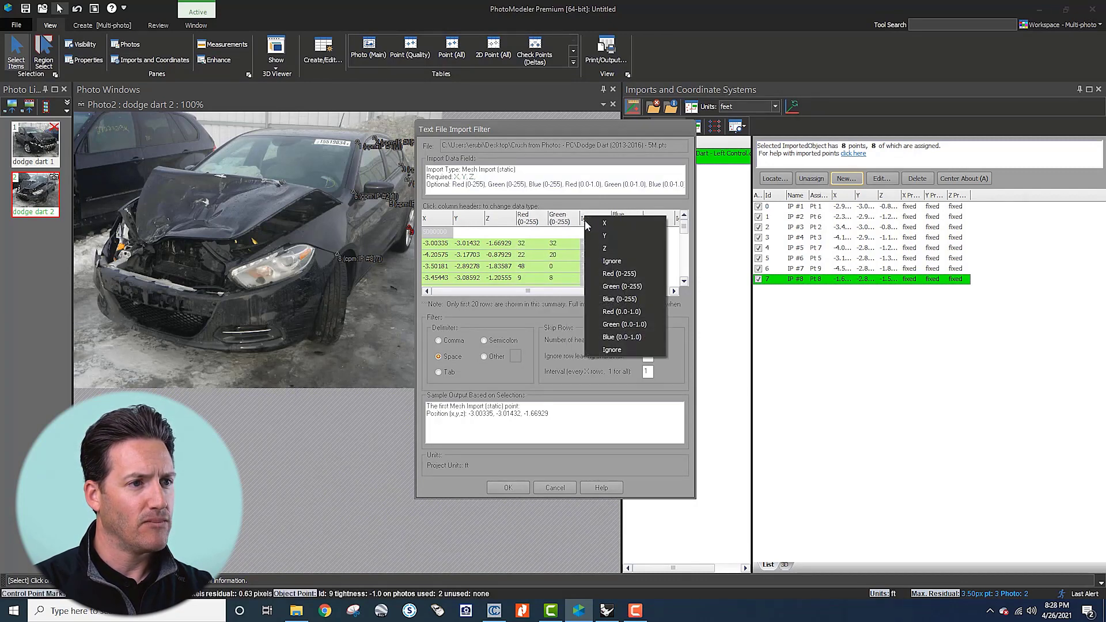
pyautogui.click(619, 299)
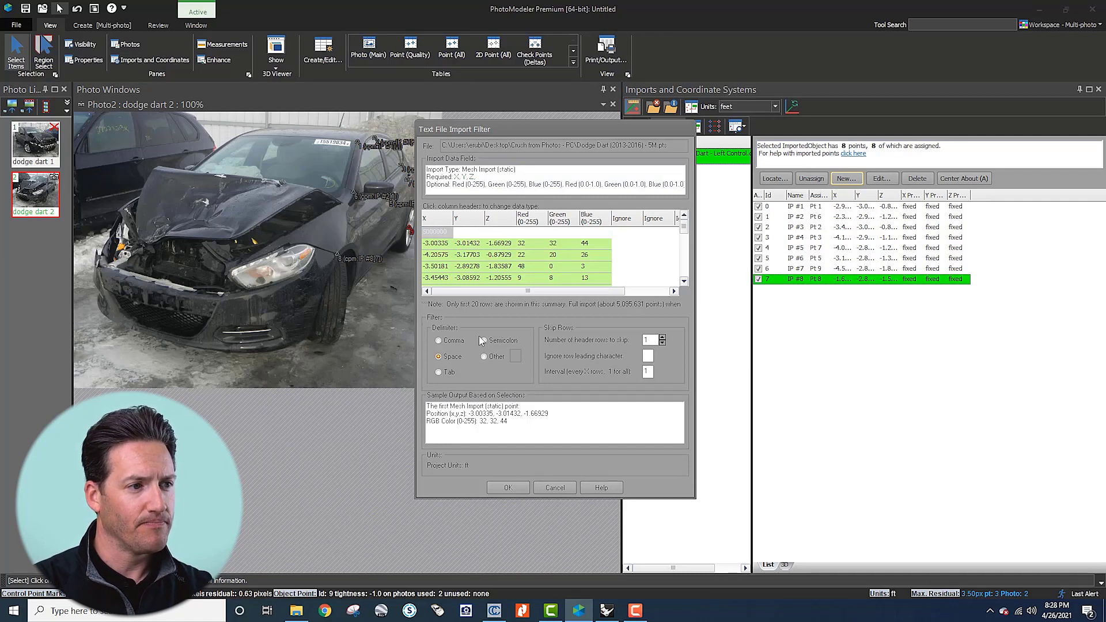
pyautogui.click(509, 488)
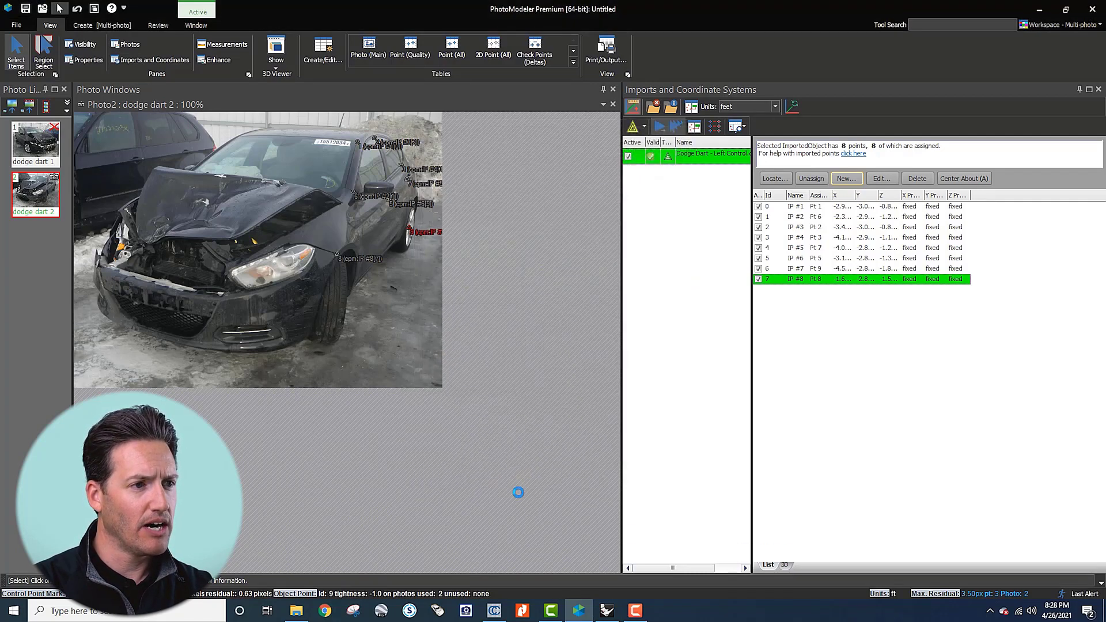
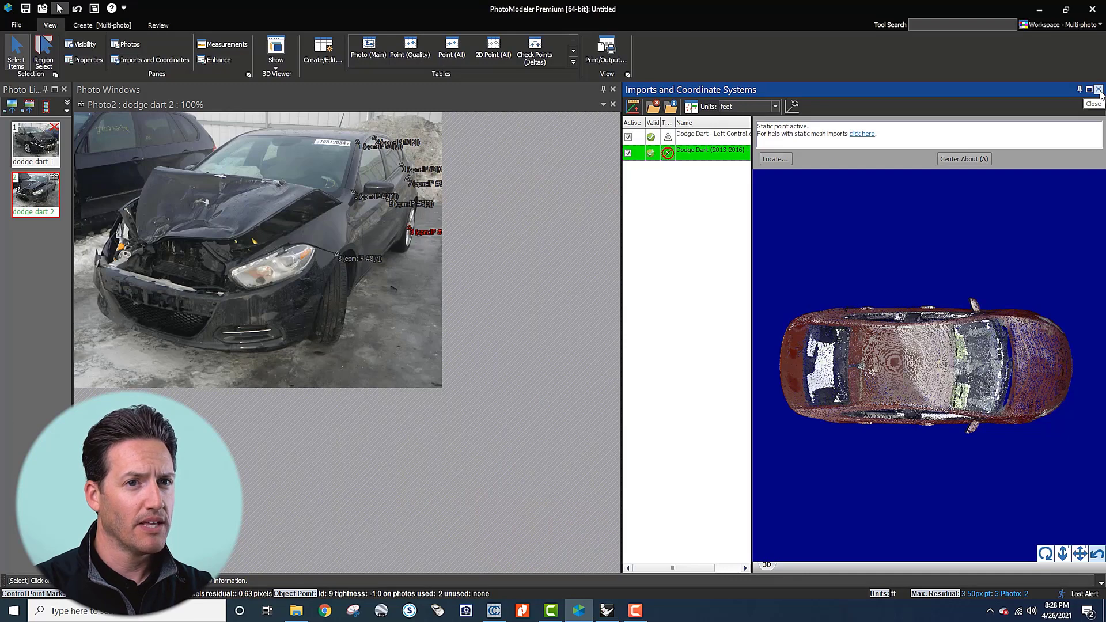
# Step: Close the Imports and Coordinate Systems pane and turn on Point Clouds visibility over the dodge dart 2 photo
pyautogui.click(1098, 90)
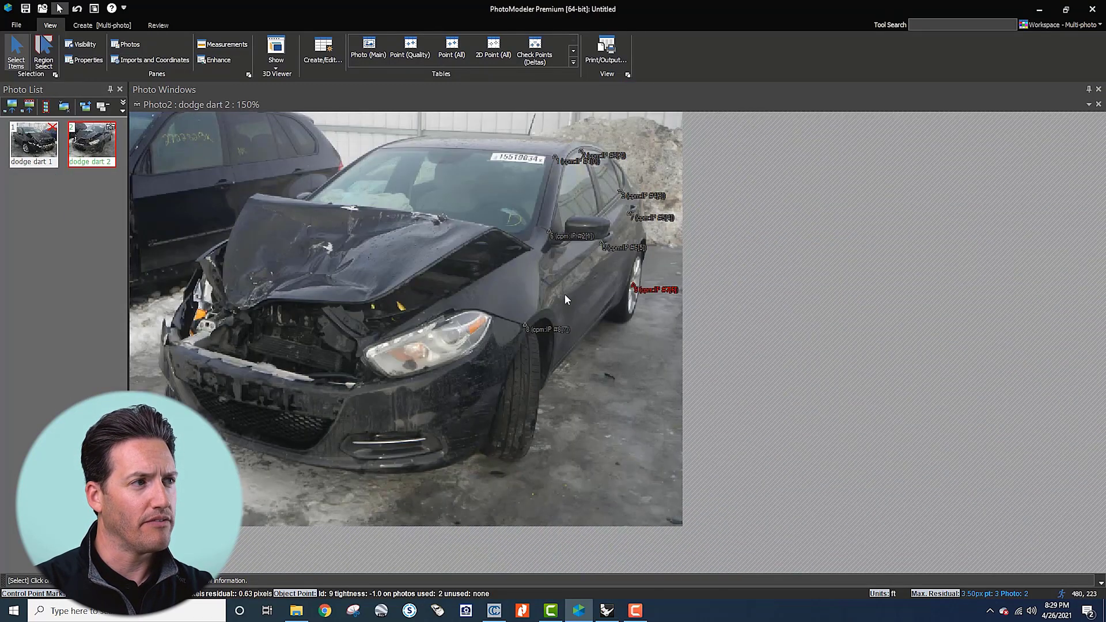
pyautogui.click(84, 45)
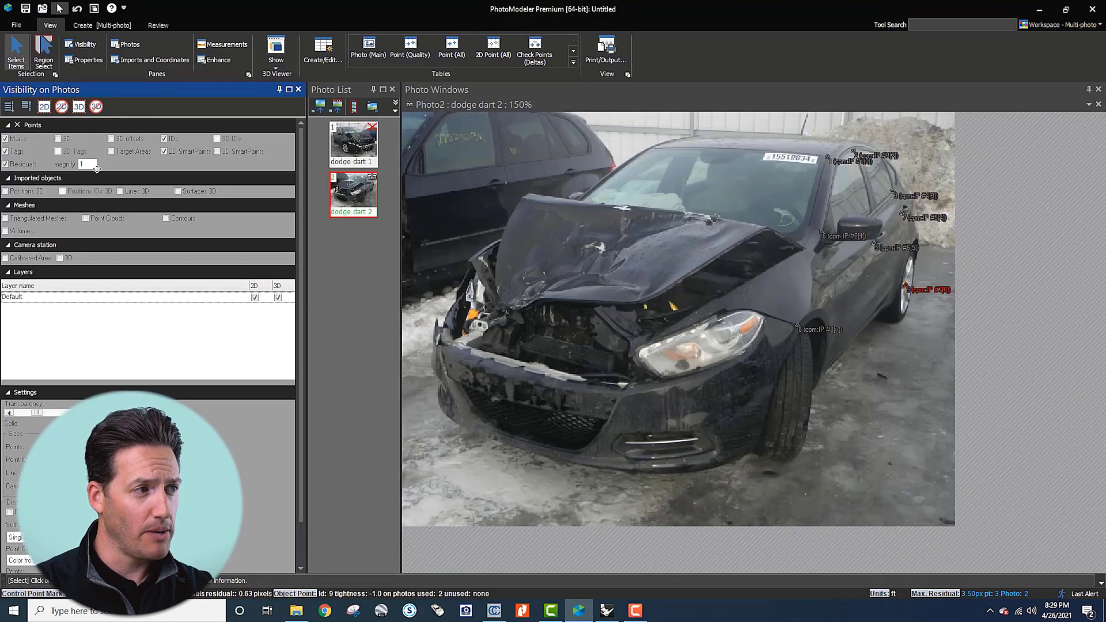
pyautogui.click(86, 218)
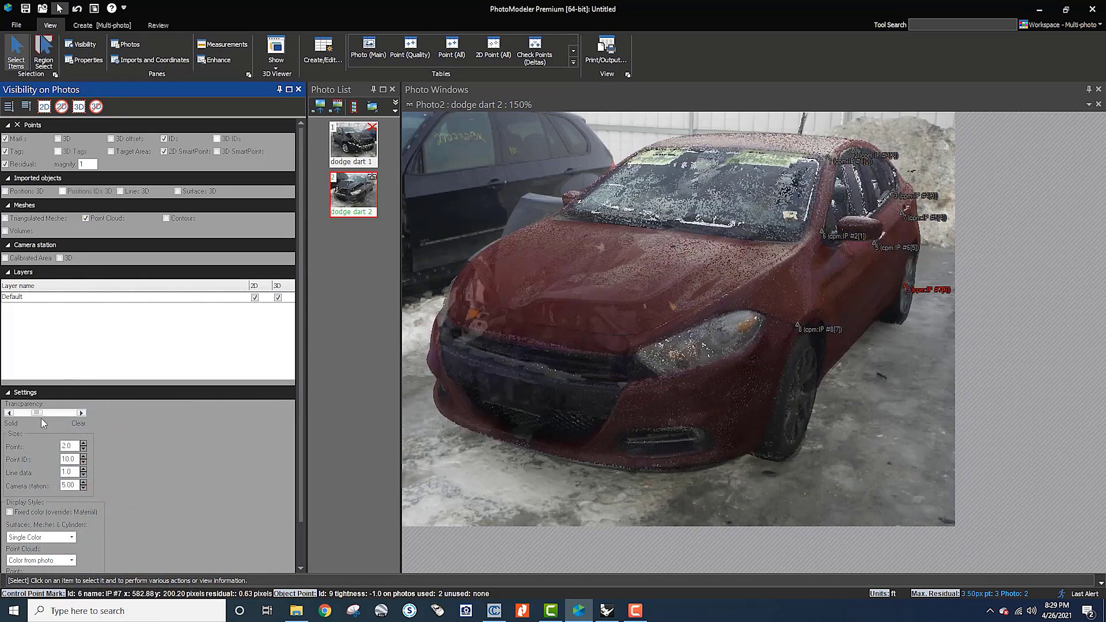
# Step: Set the point size to 1.0 and vary the cloud's transparency, ending nearly clear, to compare it with the crushed car
pyautogui.moveTo(69, 411); pyautogui.dragTo(79, 409)
pyautogui.click(10, 413)
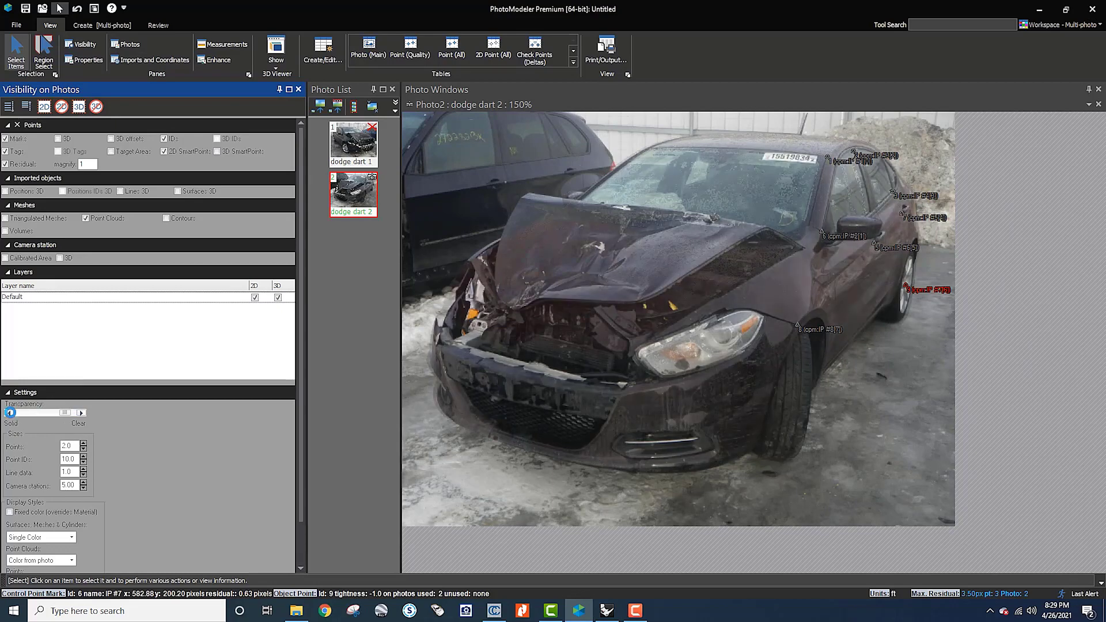
pyautogui.click(10, 413)
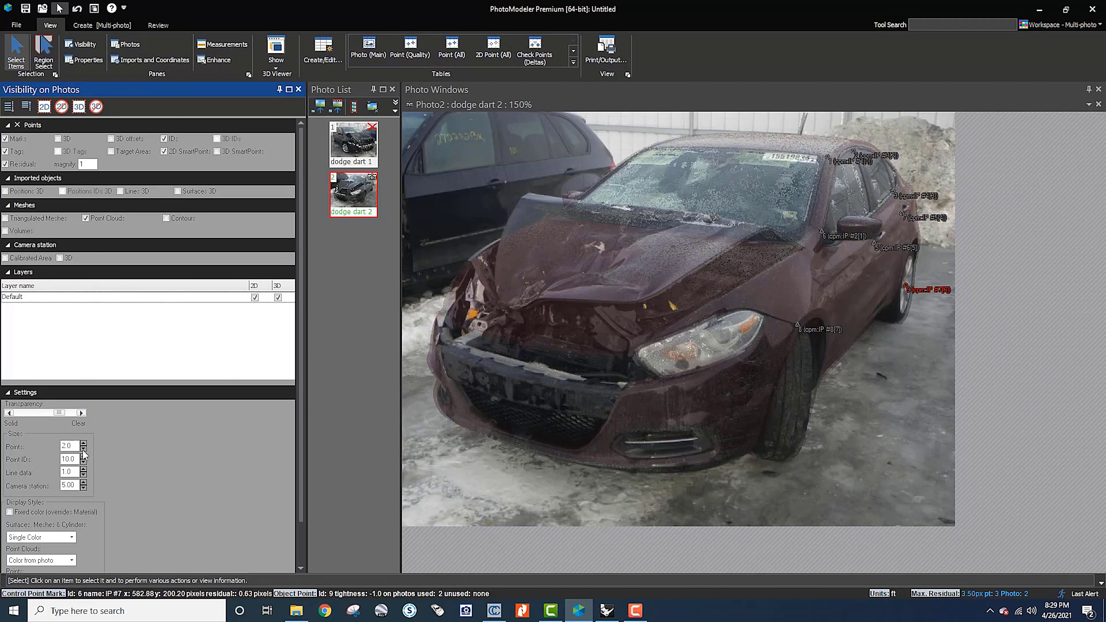
pyautogui.click(11, 413)
pyautogui.click(10, 414)
pyautogui.click(10, 413)
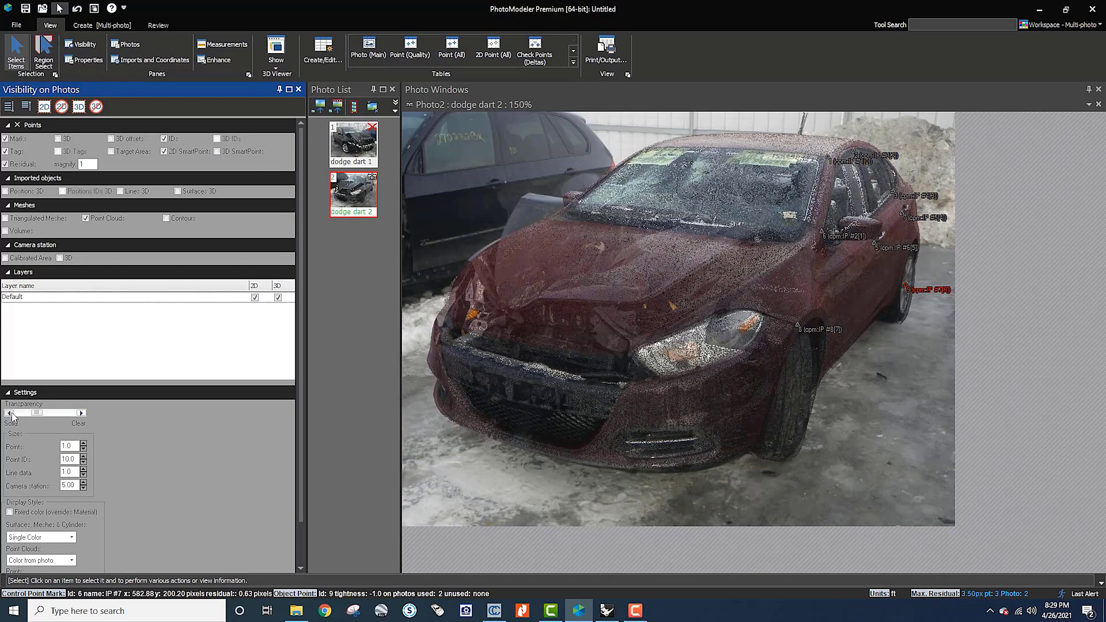
pyautogui.click(10, 413)
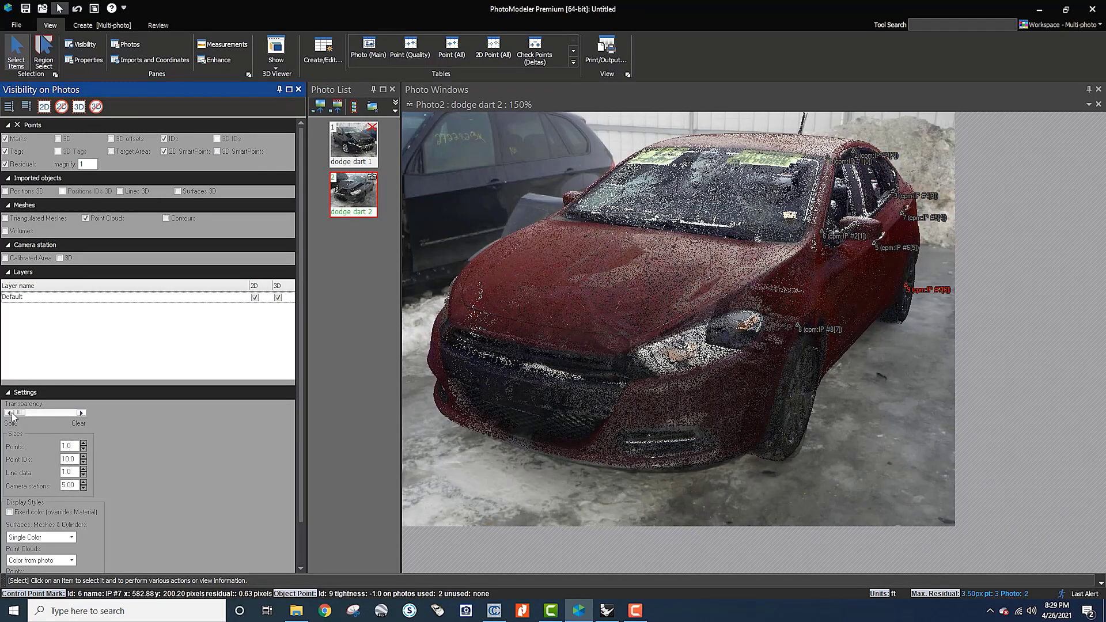
pyautogui.moveTo(23, 413); pyautogui.dragTo(92, 417)
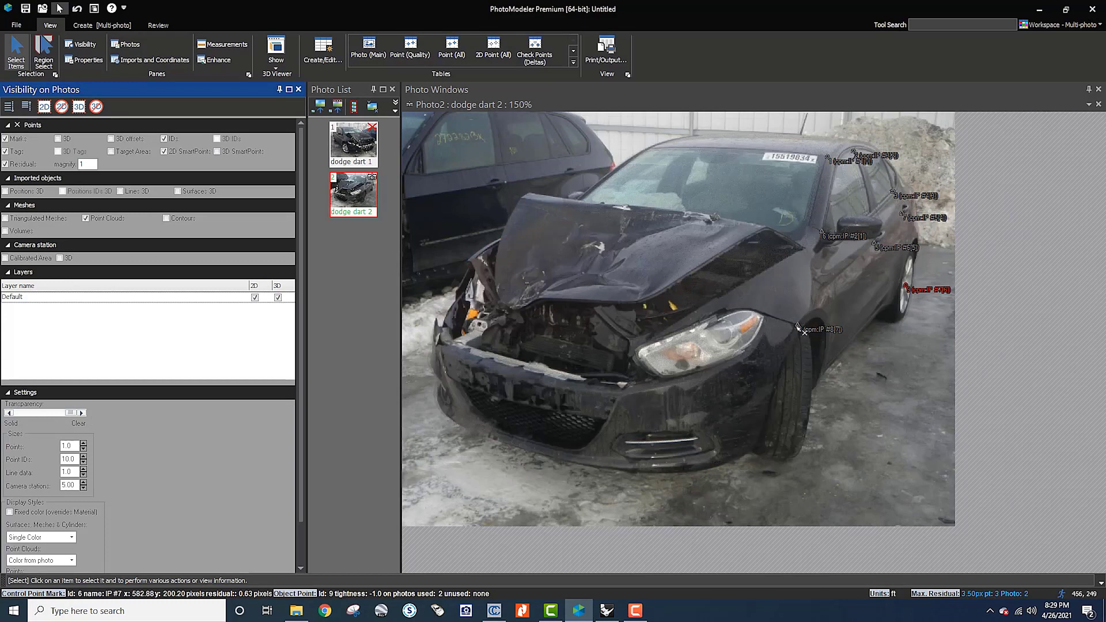
# Step: Select the control point above the front wheel and fade the point cloud from nearly clear to nearly solid over the enlarged photo
pyautogui.click(798, 326)
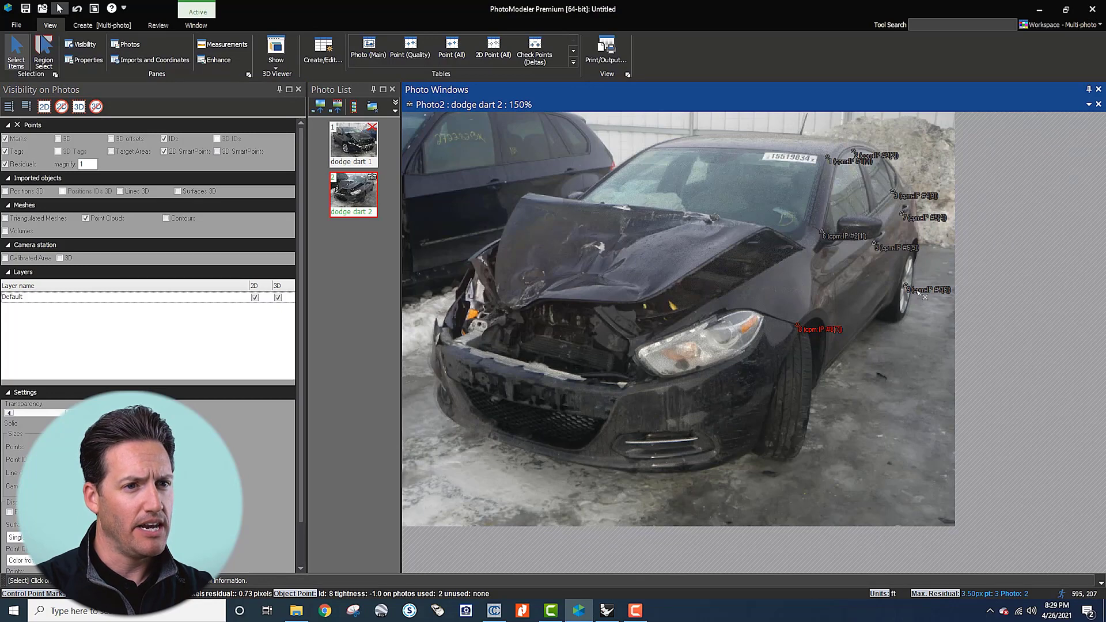
pyautogui.scroll(2, 924, 296)
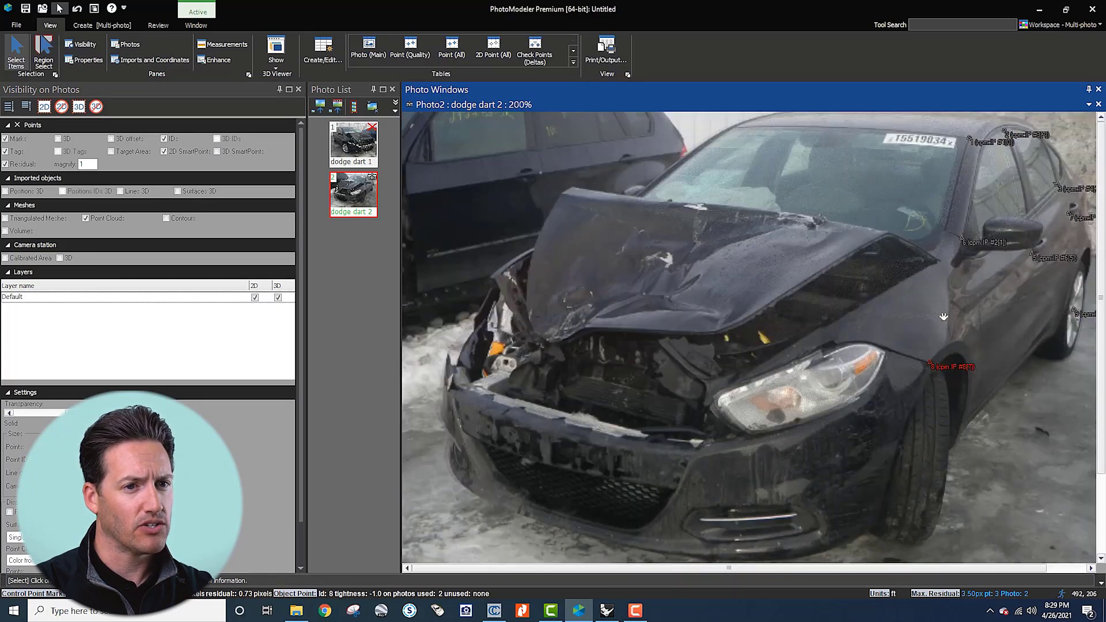
pyautogui.moveTo(943, 316); pyautogui.dragTo(860, 320, button='middle')
pyautogui.click(10, 414)
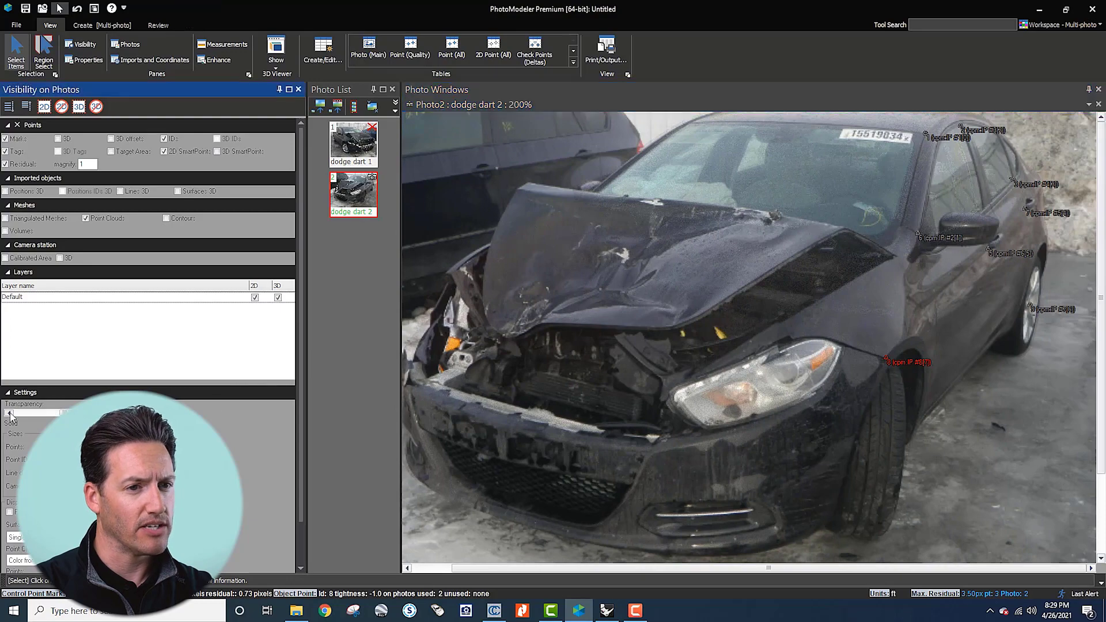
pyautogui.click(10, 414)
pyautogui.click(9, 413)
pyautogui.click(10, 414)
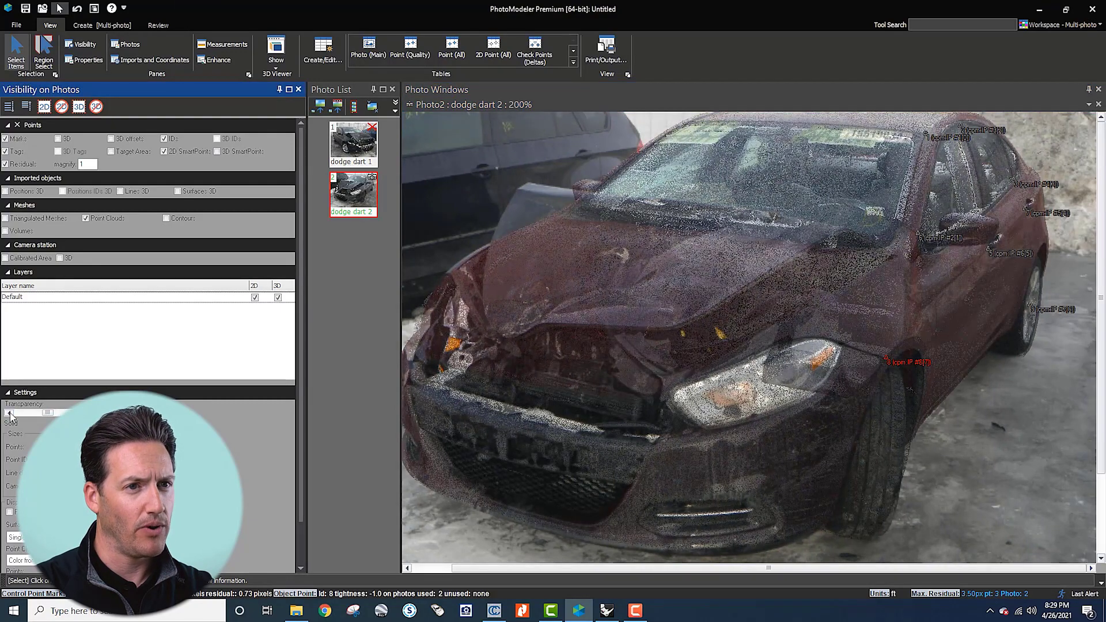
pyautogui.click(10, 413)
pyautogui.click(9, 413)
pyautogui.click(10, 413)
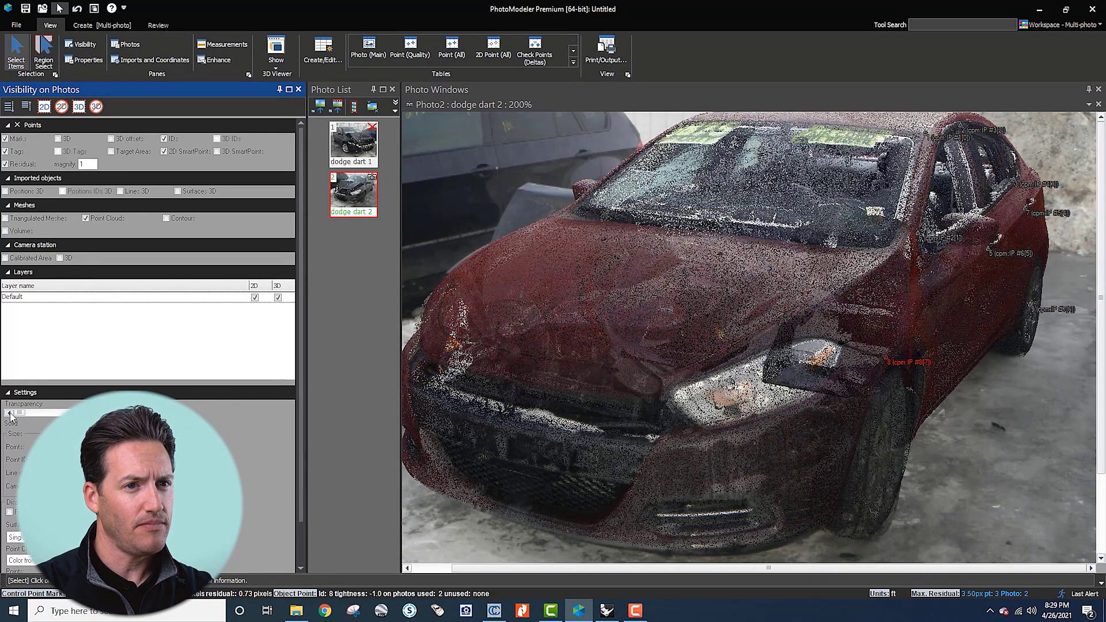
# Step: Fade the point cloud to fully clear over the whole dodge dart 2 photo to compare the exemplar with the crushed car
pyautogui.scroll(-1, 530, 302)
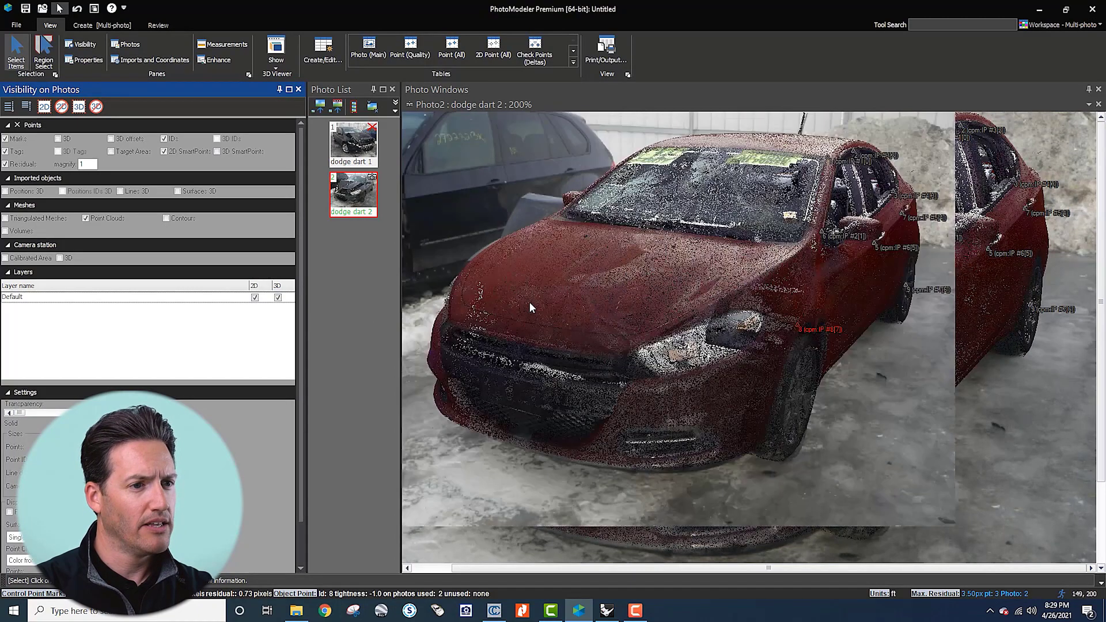
pyautogui.scroll(-1, 529, 303)
pyautogui.scroll(1, 541, 287)
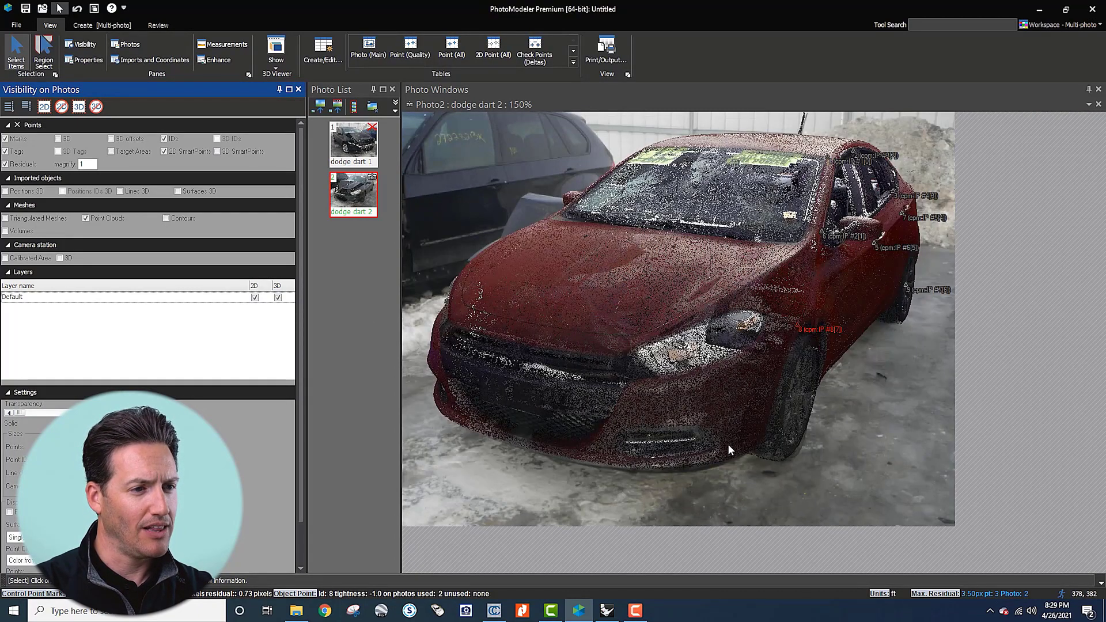
pyautogui.moveTo(21, 413); pyautogui.dragTo(72, 414)
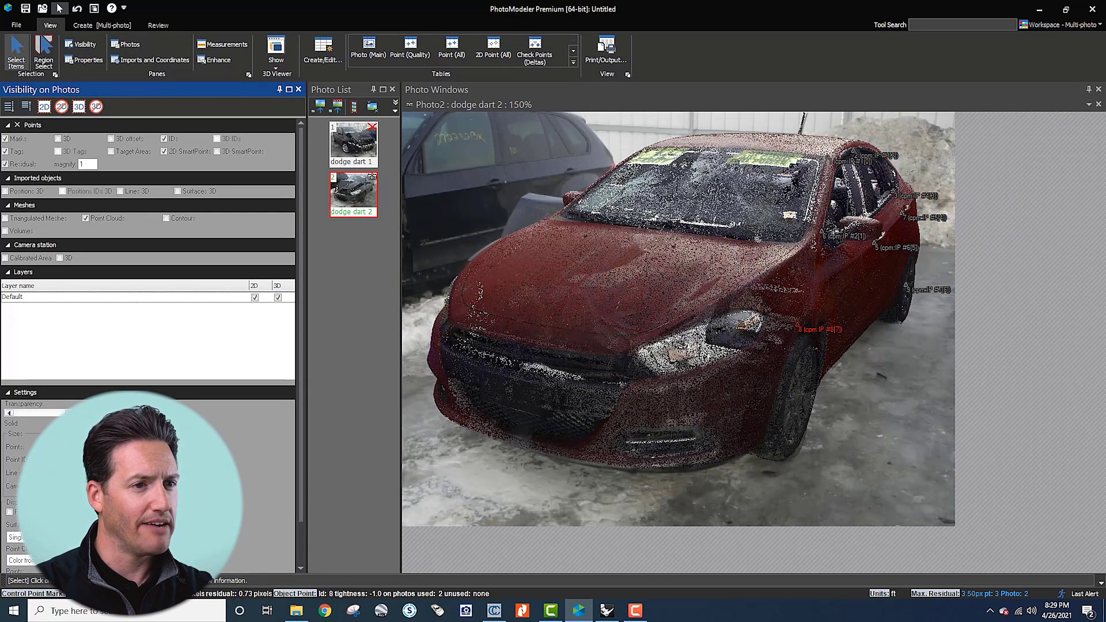
pyautogui.click(821, 132)
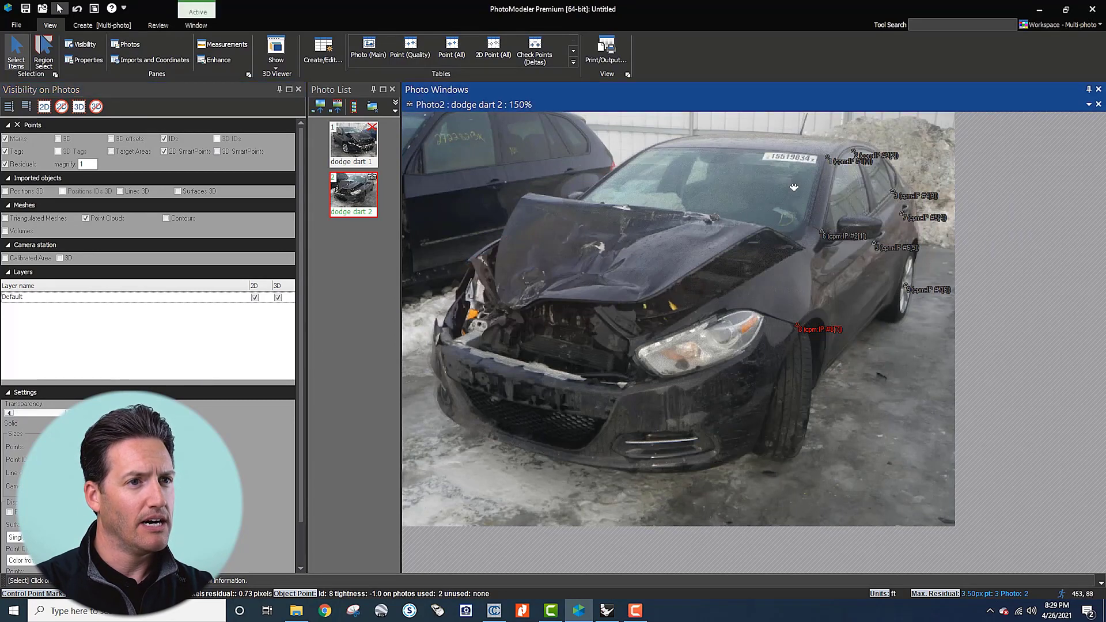
pyautogui.click(274, 350)
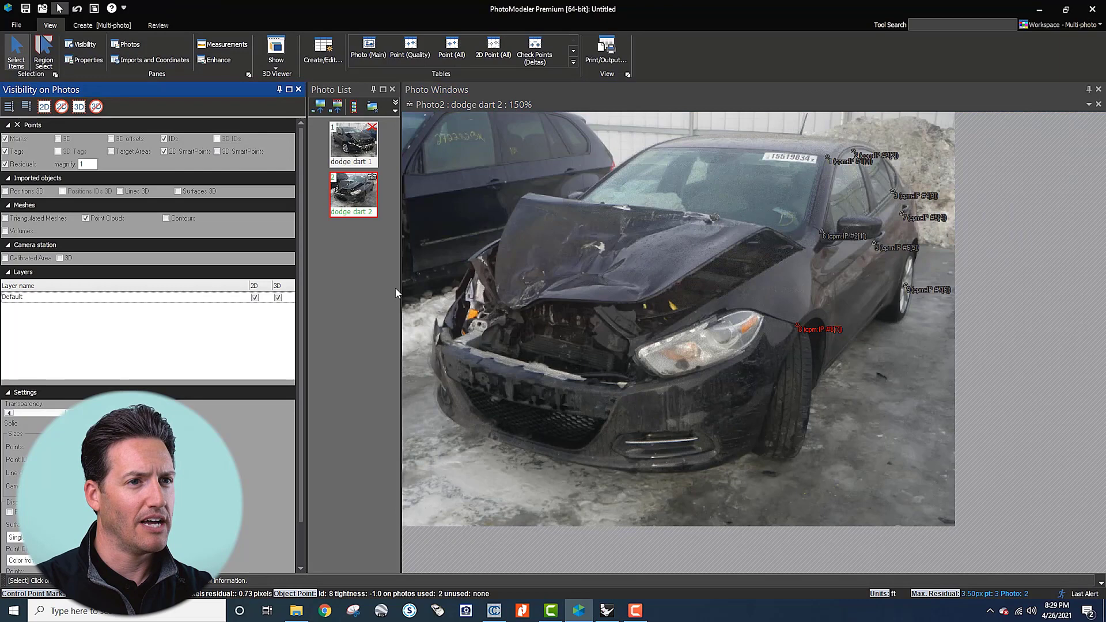
# Step: Fade the point cloud gradually from clear to nearly solid over the windshield and hood to examine the alignment
pyautogui.middleClick(693, 195)
pyautogui.scroll(3, 662, 173)
pyautogui.moveTo(819, 136); pyautogui.dragTo(747, 252, button='middle')
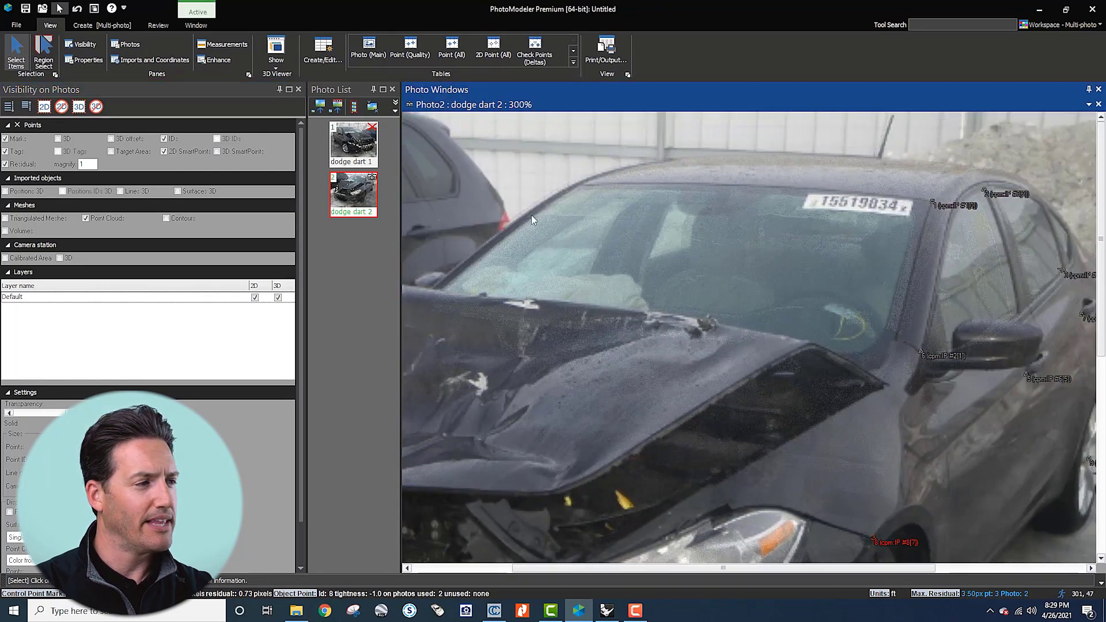
pyautogui.click(9, 414)
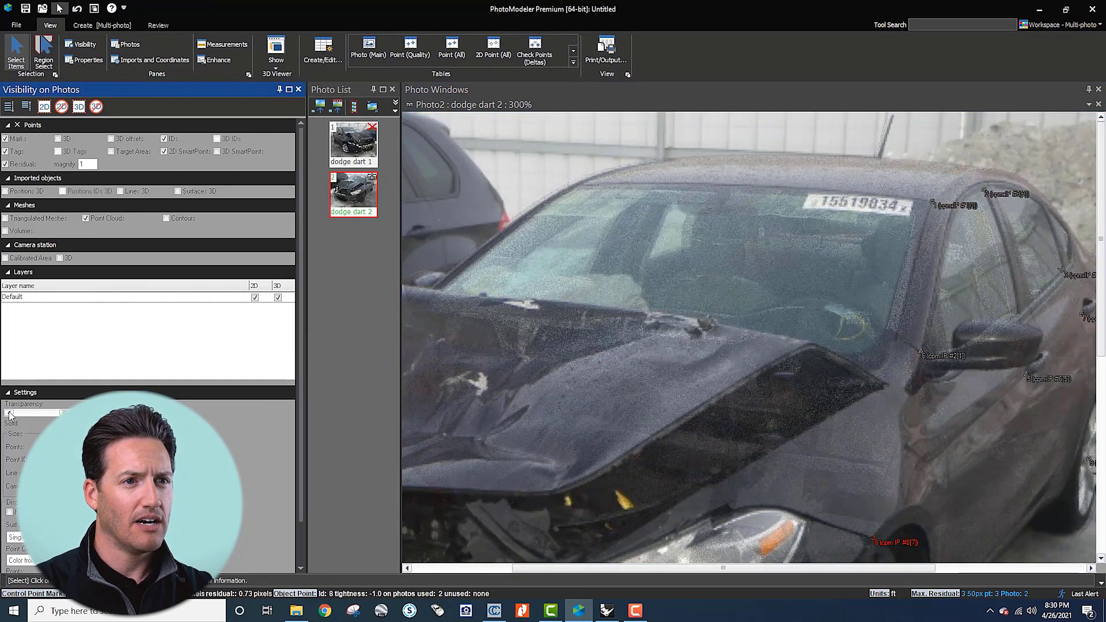
pyautogui.click(9, 414)
pyautogui.click(9, 413)
pyautogui.click(9, 414)
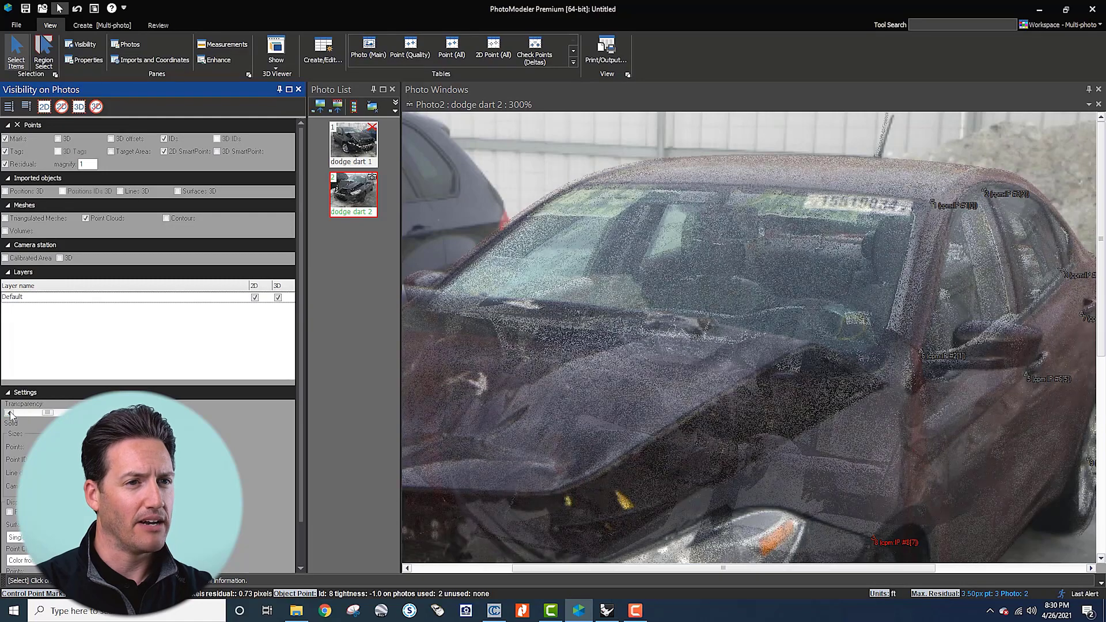
pyautogui.click(9, 414)
pyautogui.click(9, 413)
pyautogui.click(10, 414)
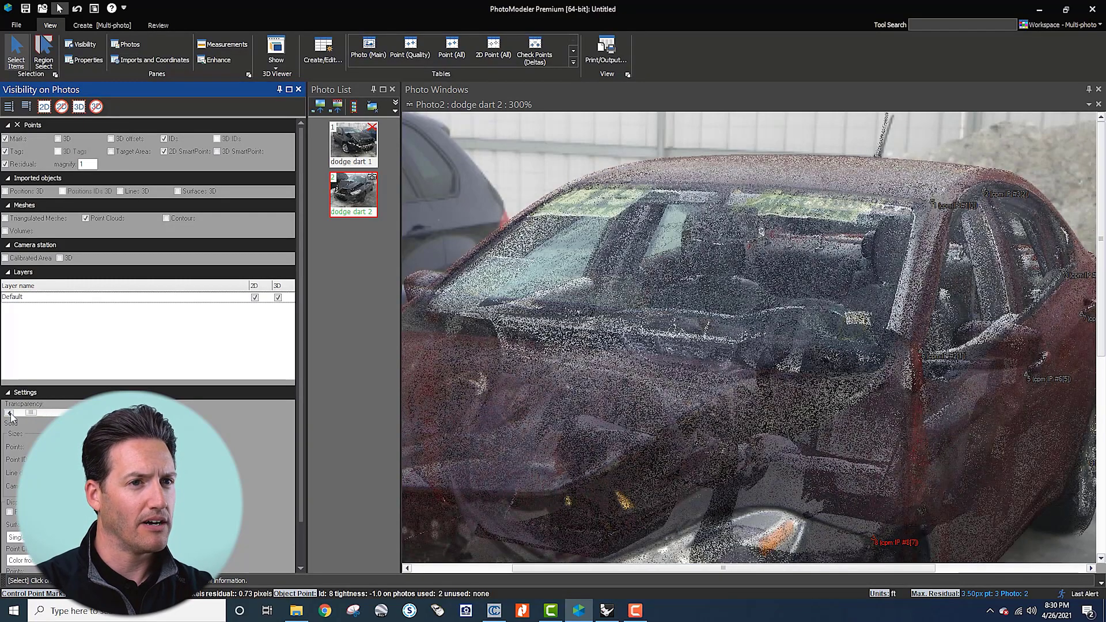
pyautogui.click(10, 413)
pyautogui.click(9, 413)
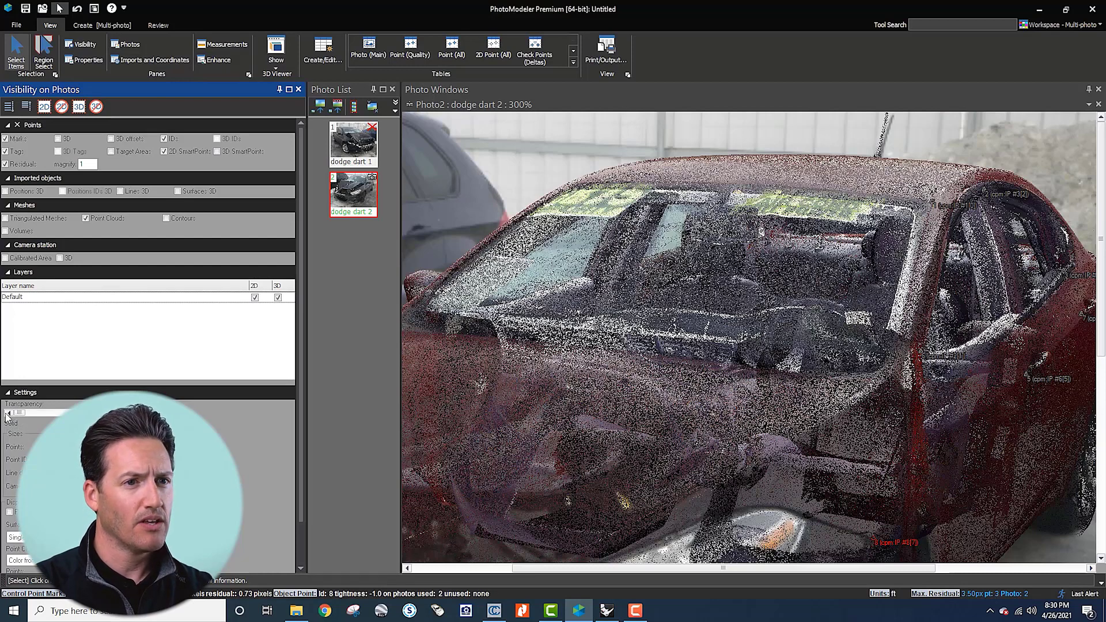
# Step: Clear the cloud again and fade it back to nearly solid over the full car to compare the front-end crush
pyautogui.moveTo(18, 413); pyautogui.dragTo(104, 412)
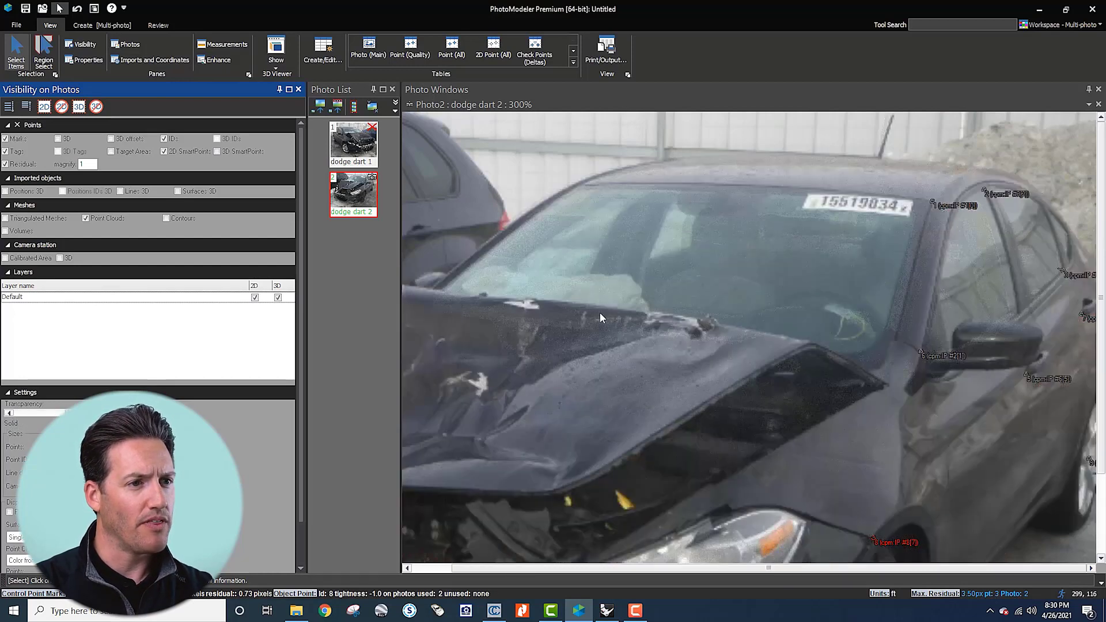
pyautogui.scroll(-2, 600, 312)
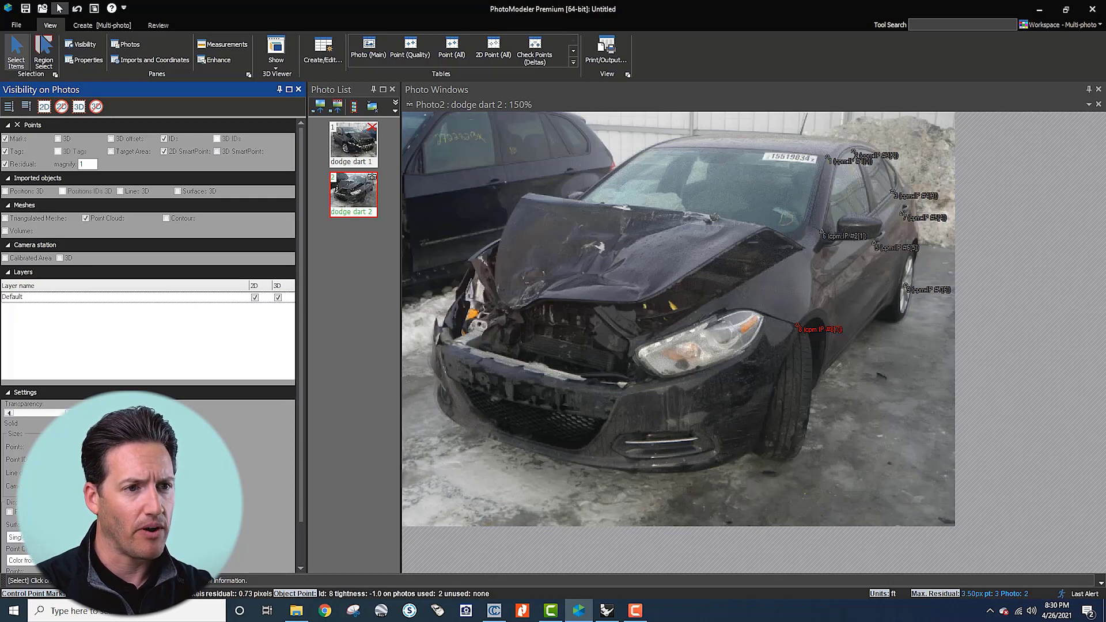
pyautogui.click(11, 412)
pyautogui.click(11, 413)
pyautogui.click(11, 412)
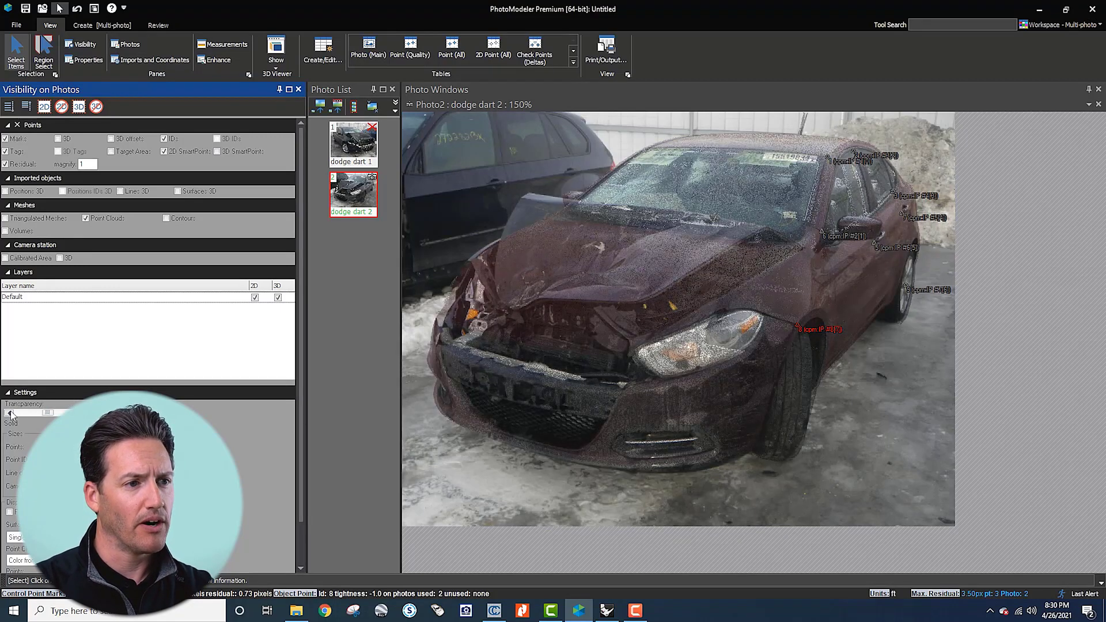
pyautogui.click(11, 411)
pyautogui.click(10, 411)
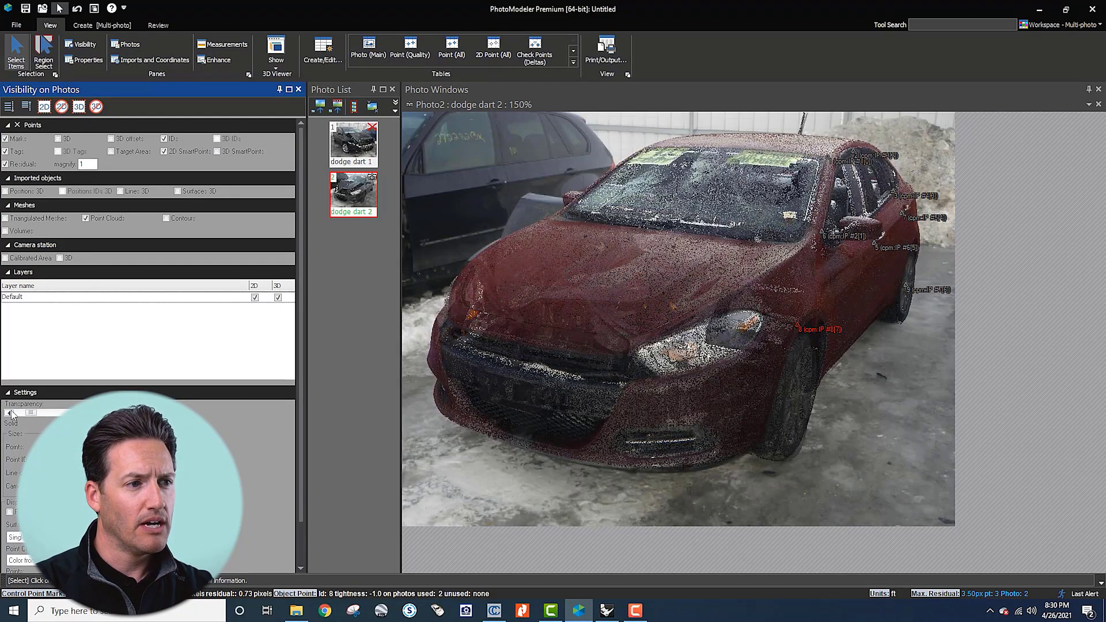
pyautogui.click(11, 412)
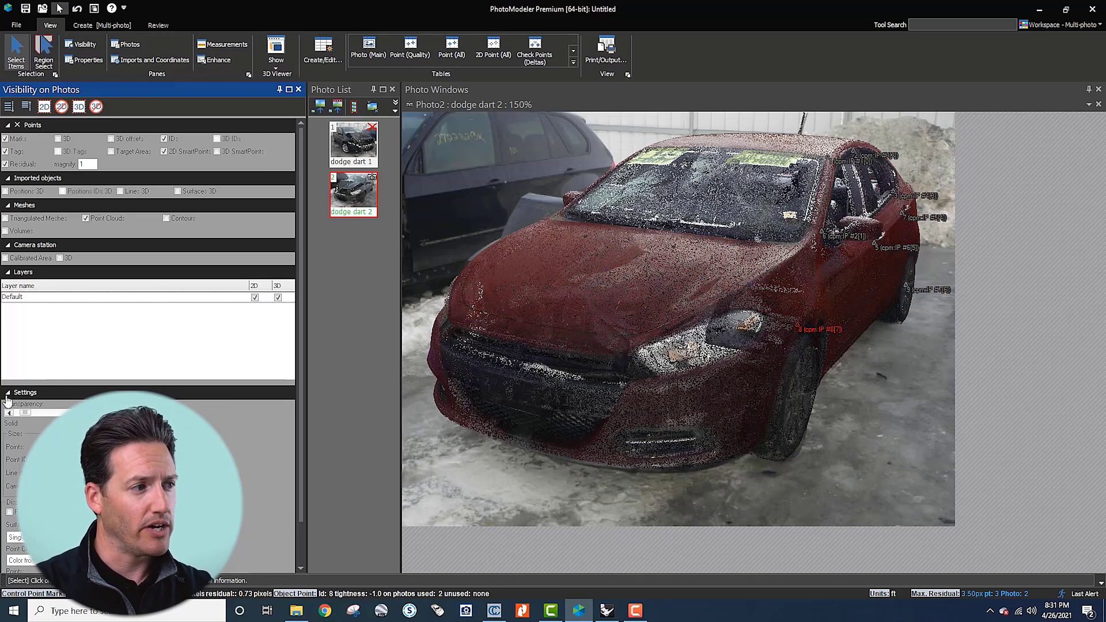
# Step: Make the cloud fully transparent, turn off Point Clouds visibility and close the Visibility on Photos pane
pyautogui.moveTo(24, 412); pyautogui.dragTo(65, 410)
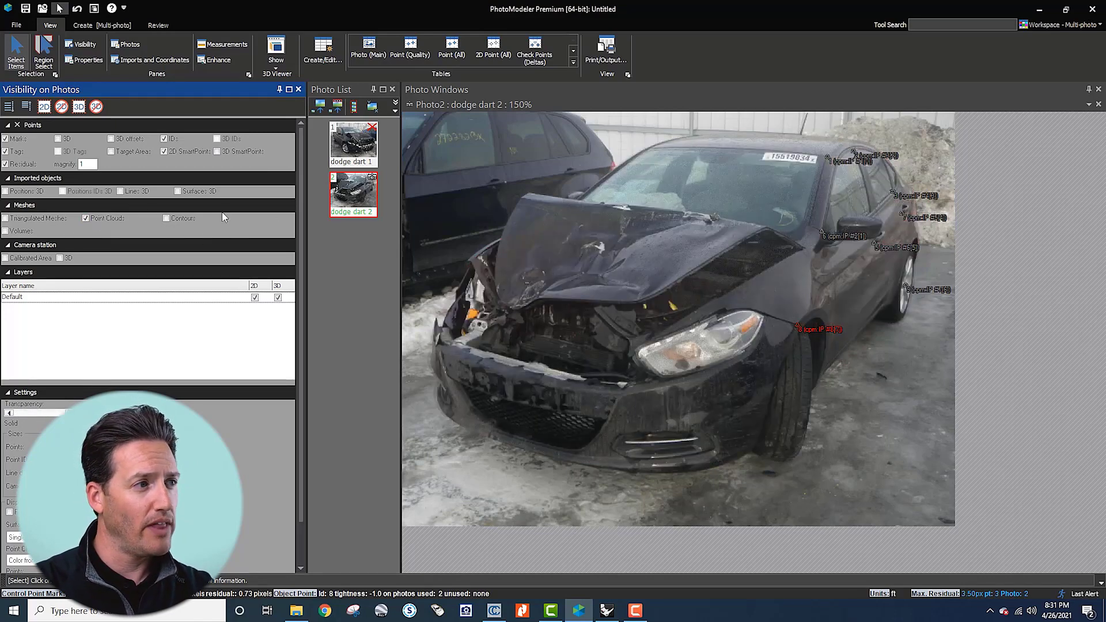
pyautogui.click(86, 219)
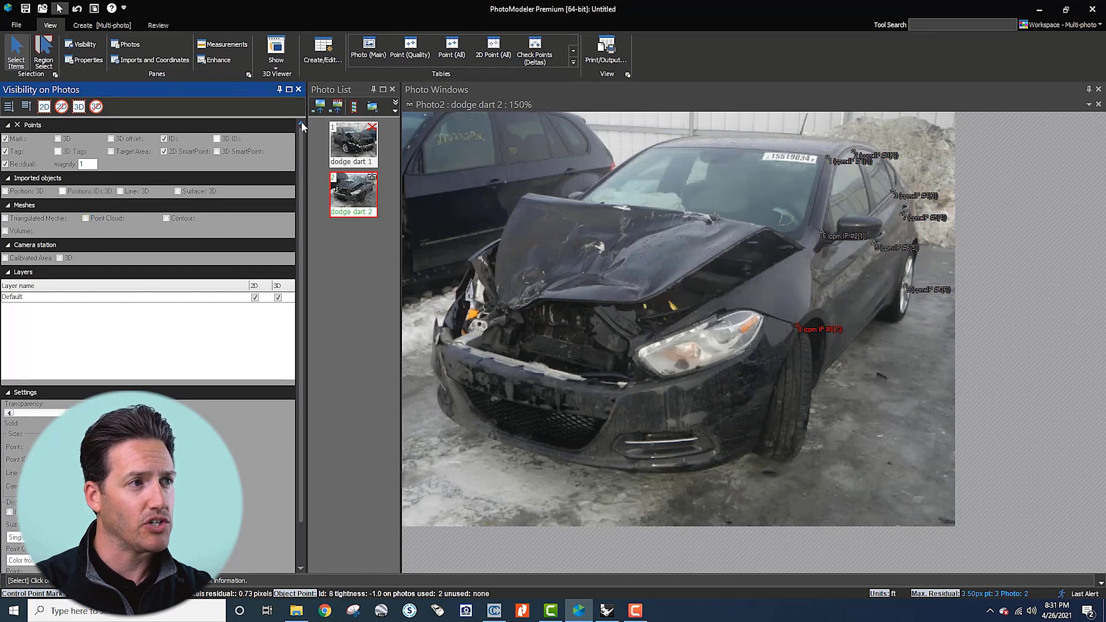
pyautogui.click(299, 89)
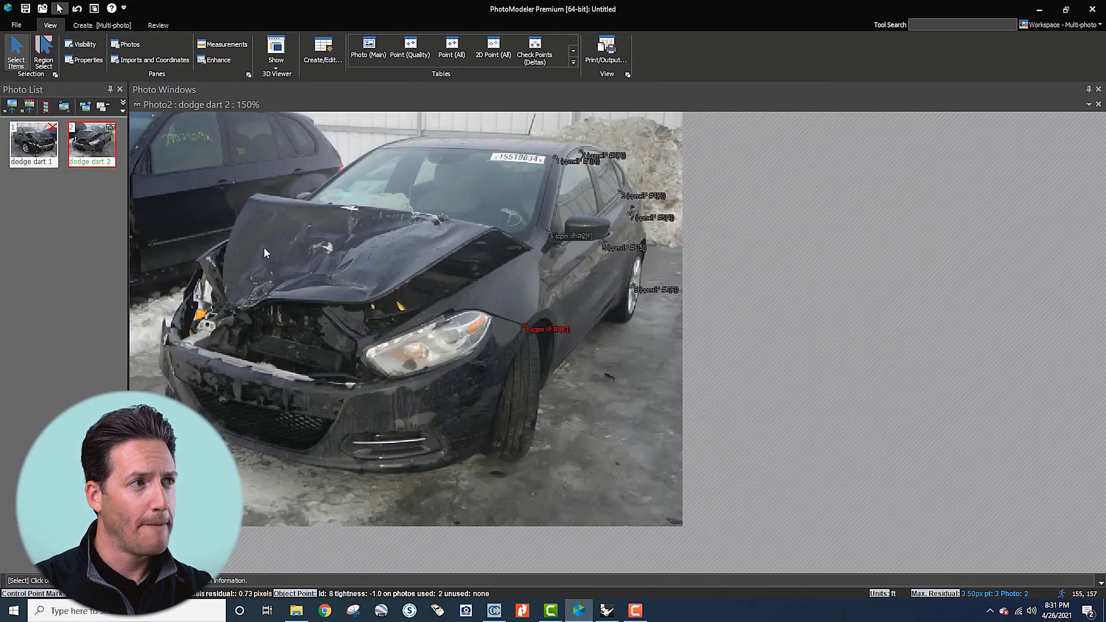
# Step: Reopen the Imports and Coordinate Systems pane and deactivate the Dodge Dart 5M point cloud import
pyautogui.click(184, 60)
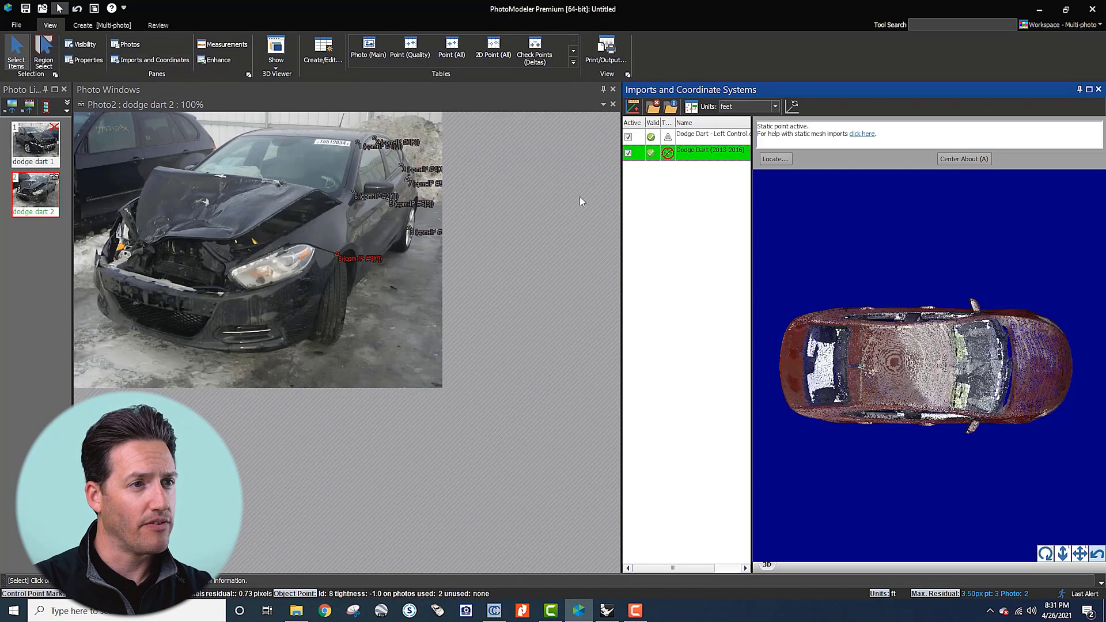
pyautogui.click(628, 153)
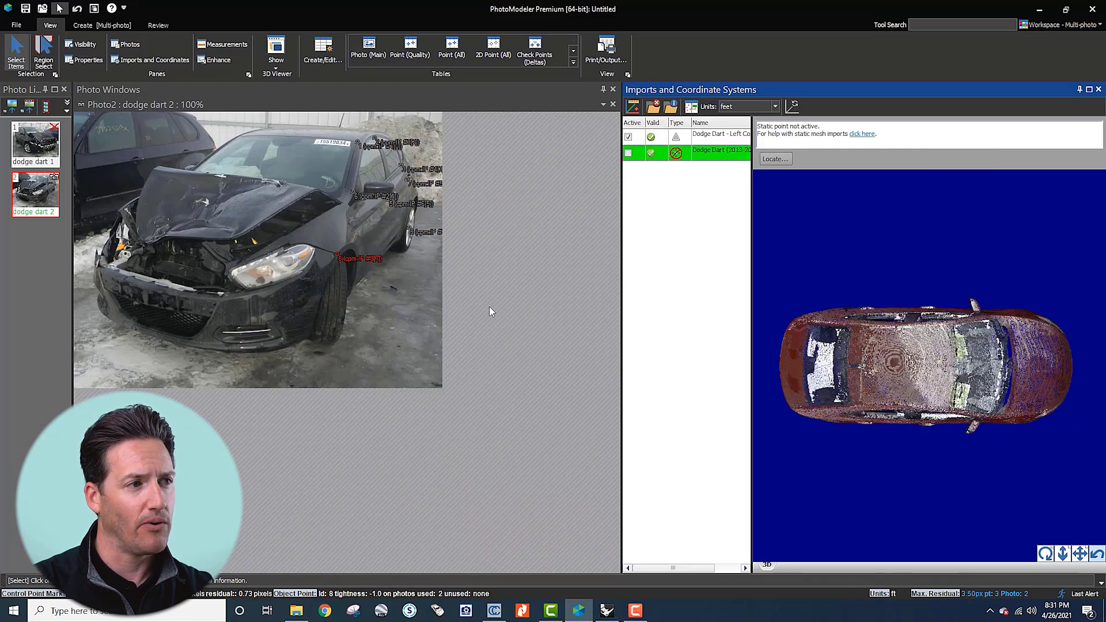
pyautogui.scroll(2, 306, 259)
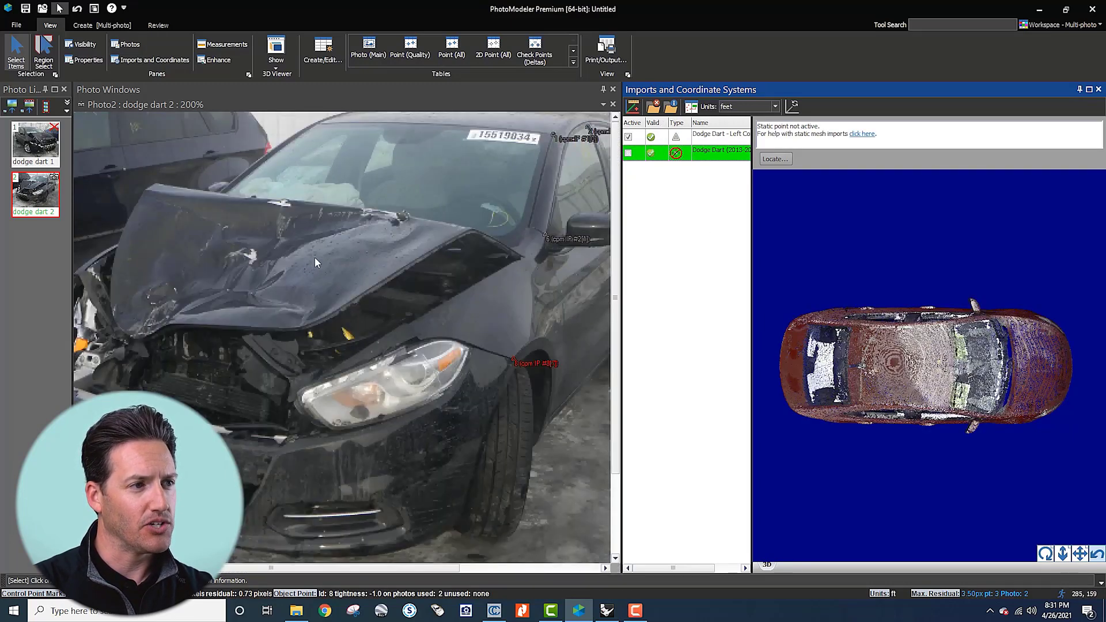
pyautogui.scroll(-1, 316, 262)
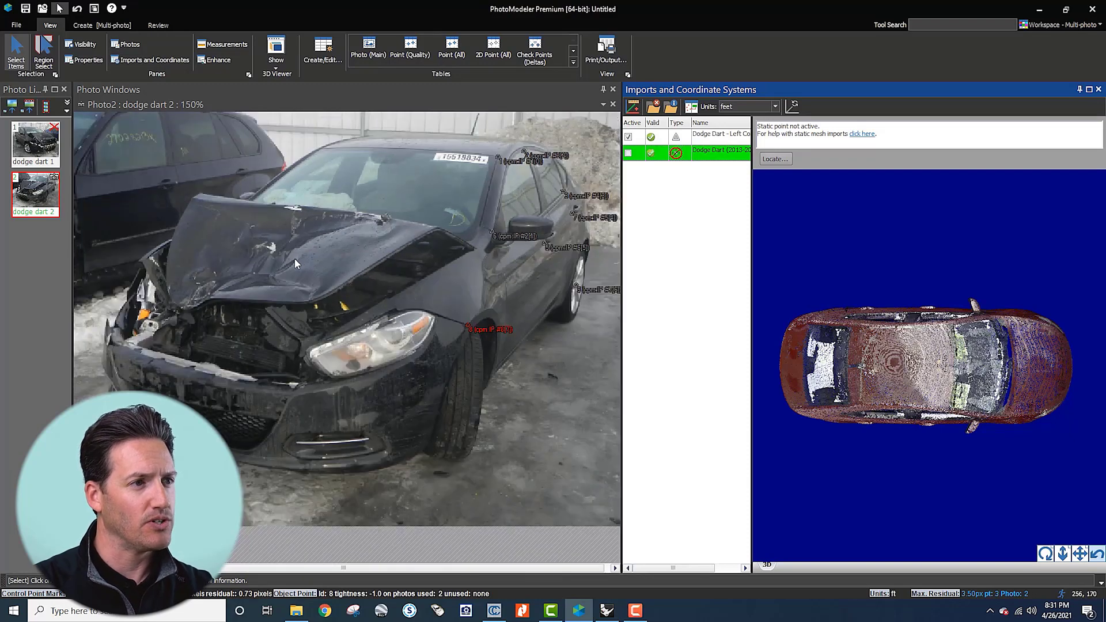
pyautogui.scroll(1, 295, 255)
pyautogui.scroll(-1, 295, 256)
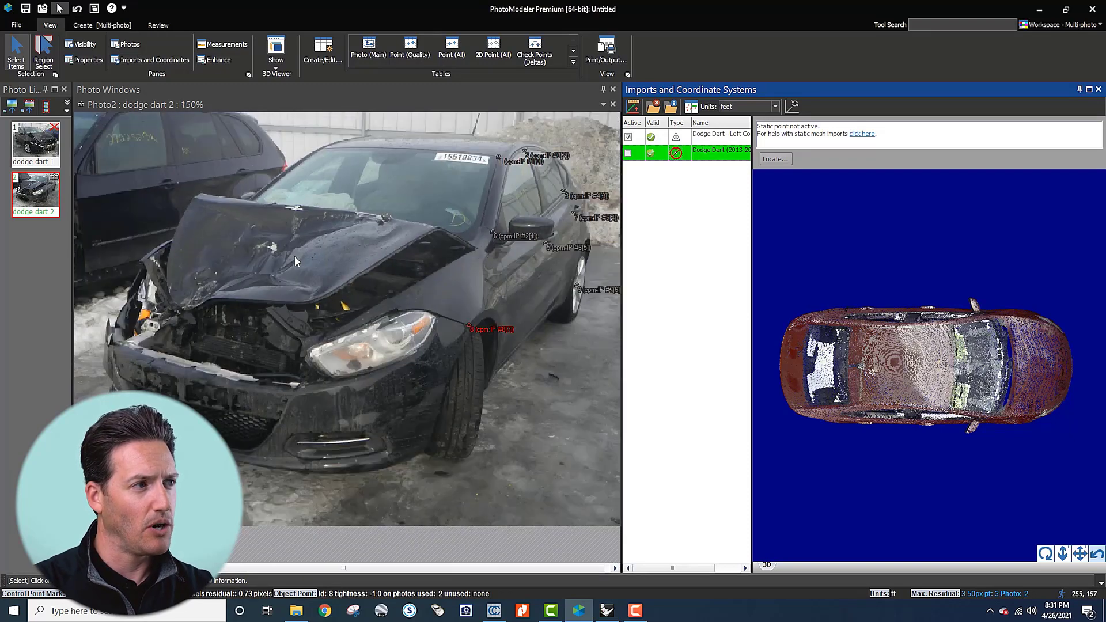
# Step: Replace the open dodge dart 2 photo with dodge dart 1 and close the Imports and Coordinate Systems pane
pyautogui.click(613, 104)
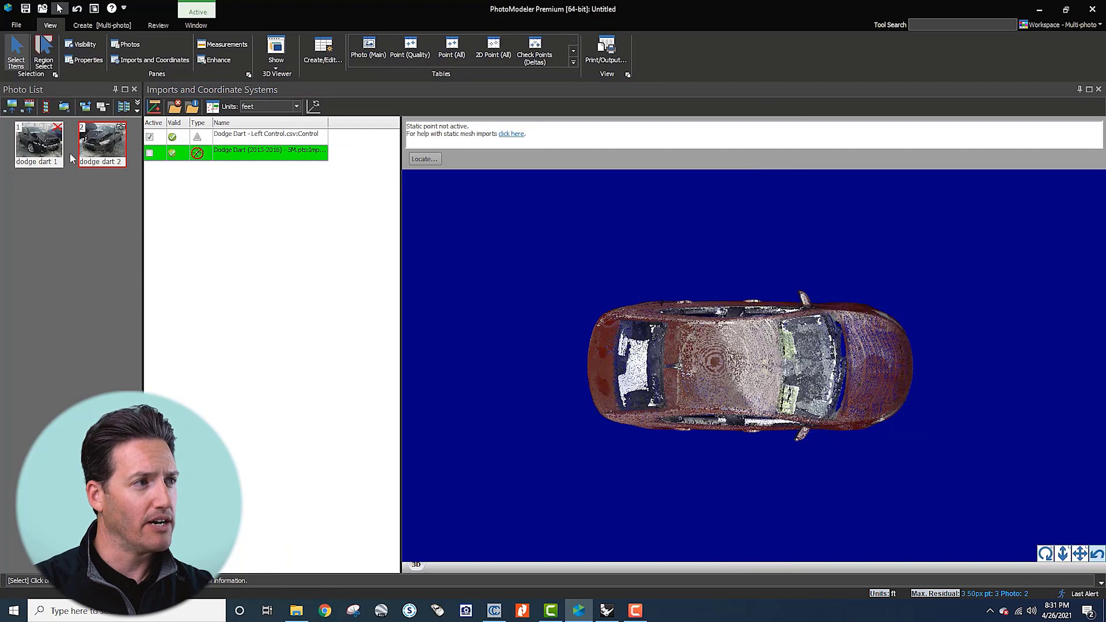
pyautogui.doubleClick(43, 145)
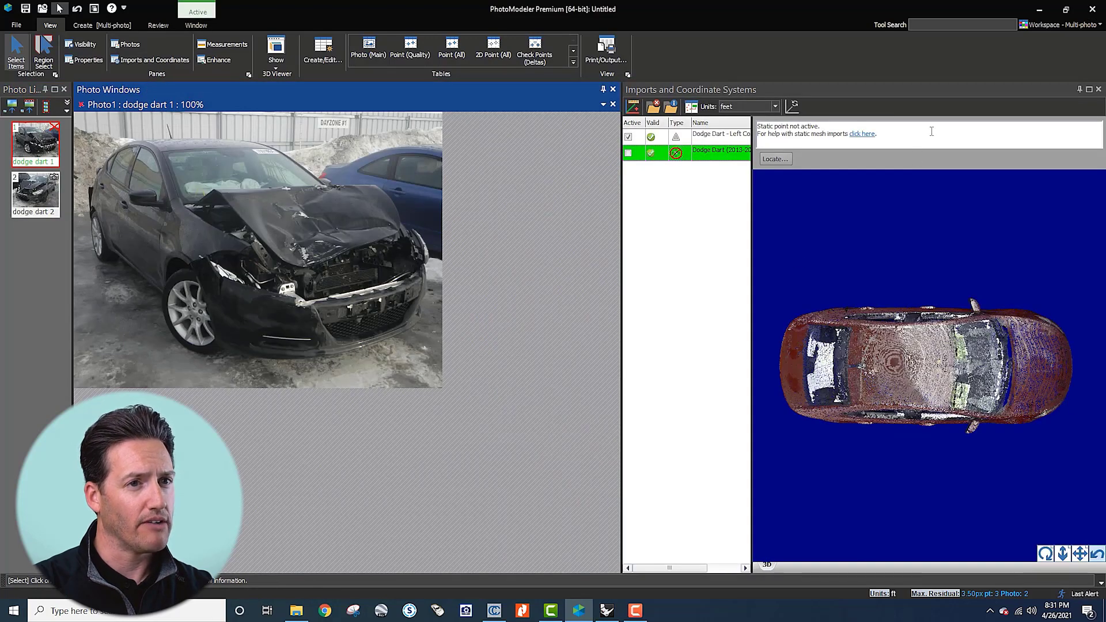
pyautogui.click(1098, 89)
pyautogui.scroll(2, 497, 243)
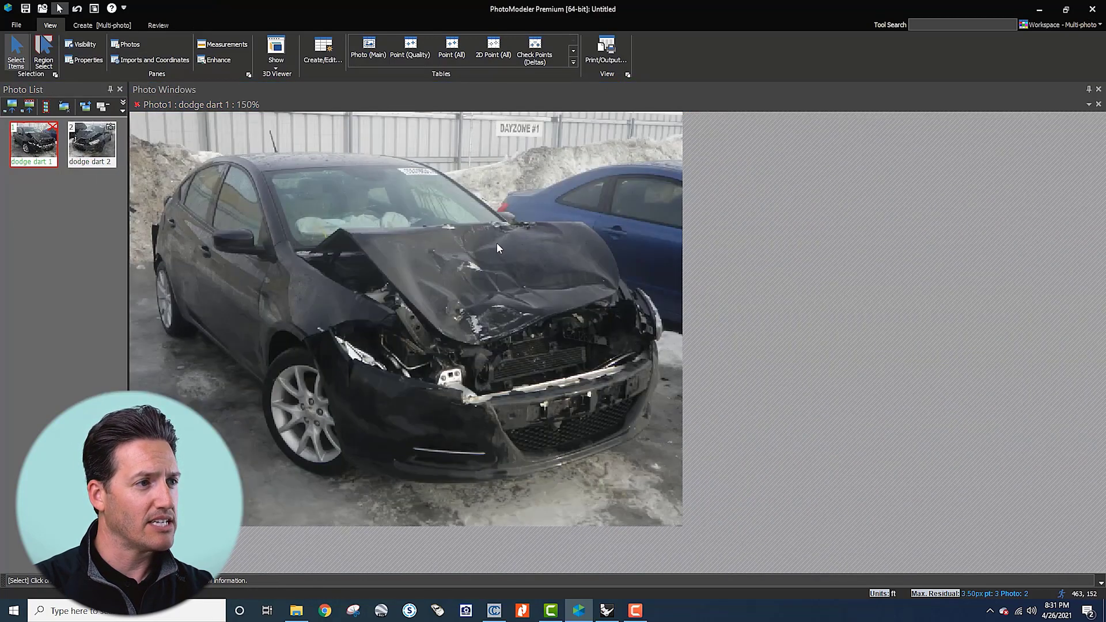
pyautogui.scroll(1, 244, 196)
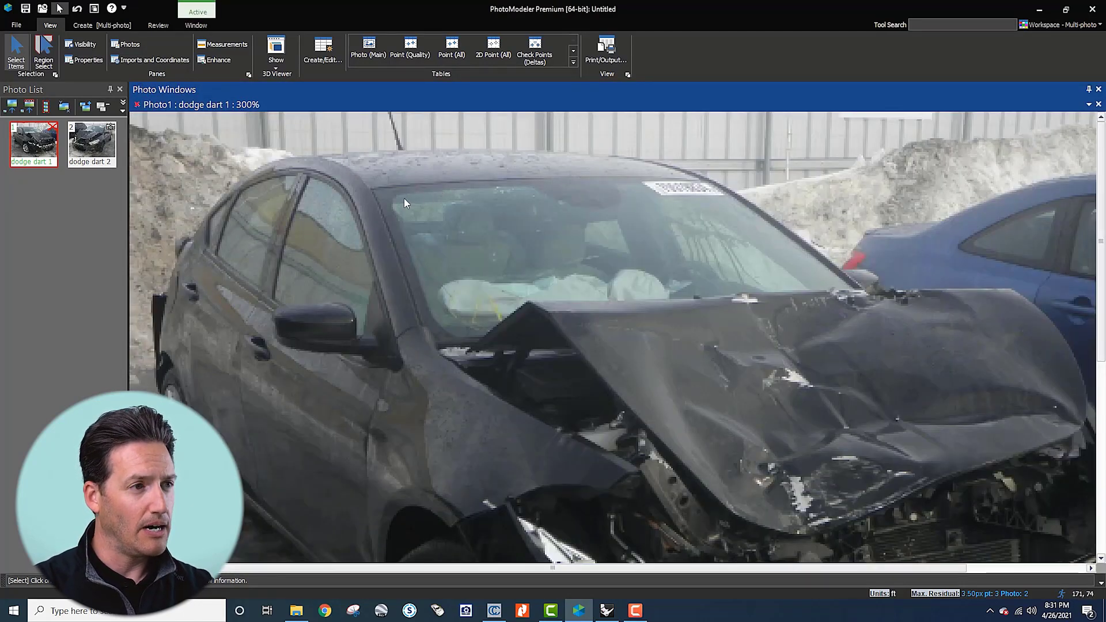
# Step: Mark points on dodge dart 1 at the windshield's upper corner and at the A-pillar base beside the near-side mirror
pyautogui.press('m')
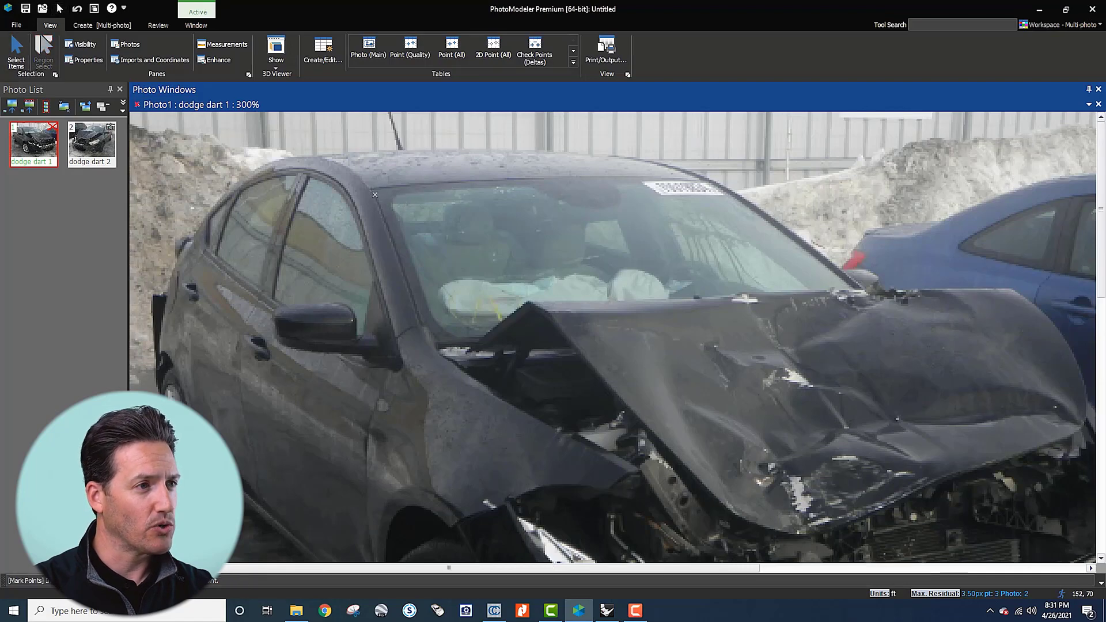
pyautogui.scroll(3, 392, 198)
pyautogui.click(392, 198)
pyautogui.scroll(-2, 397, 288)
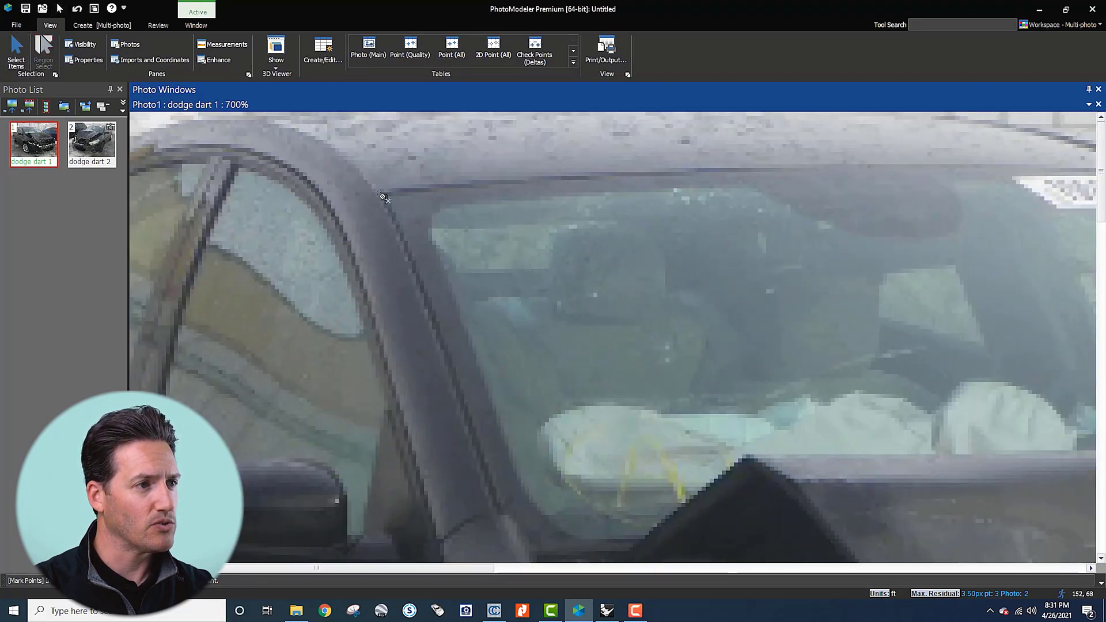
pyautogui.scroll(3, 423, 435)
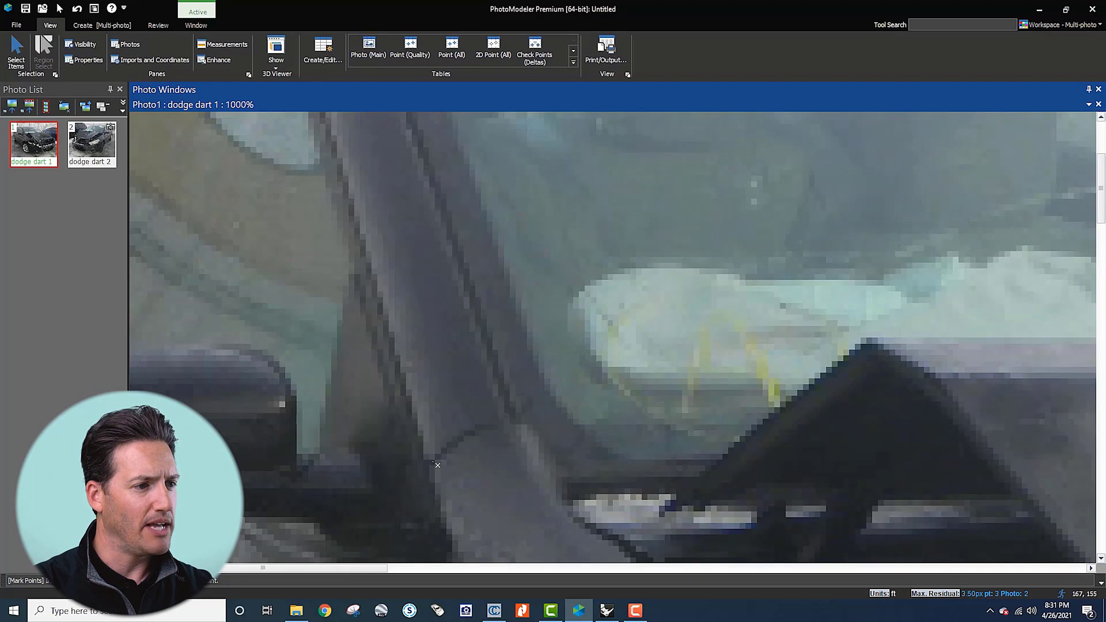
pyautogui.click(432, 461)
pyautogui.scroll(-9, 432, 461)
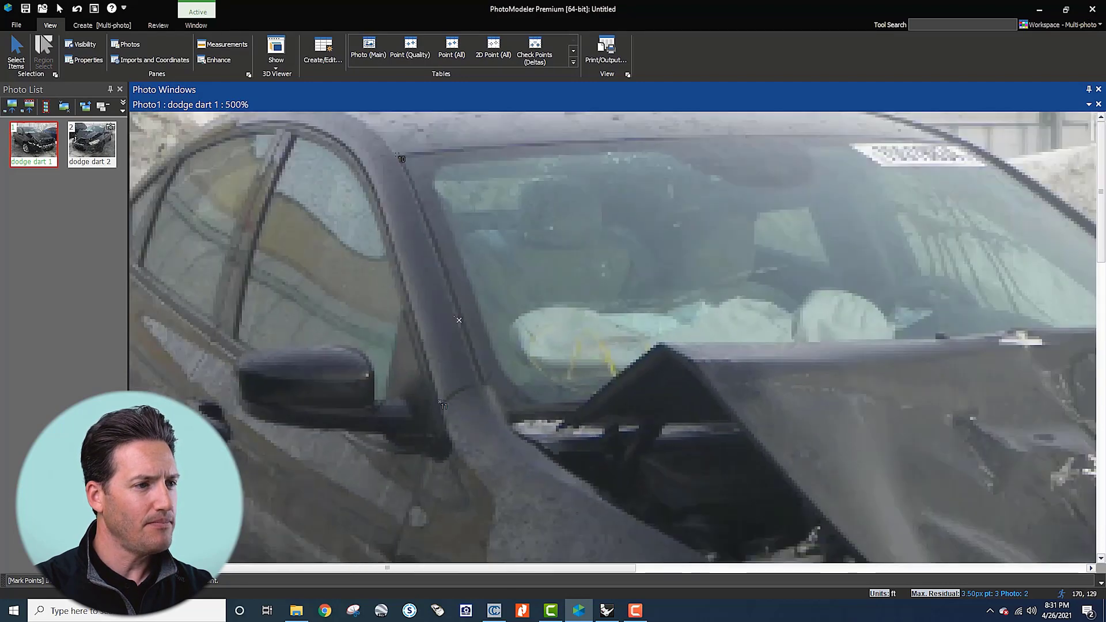
# Step: Mark points at the lower front corners of the front and rear door handles on dodge dart 1
pyautogui.scroll(8, 323, 391)
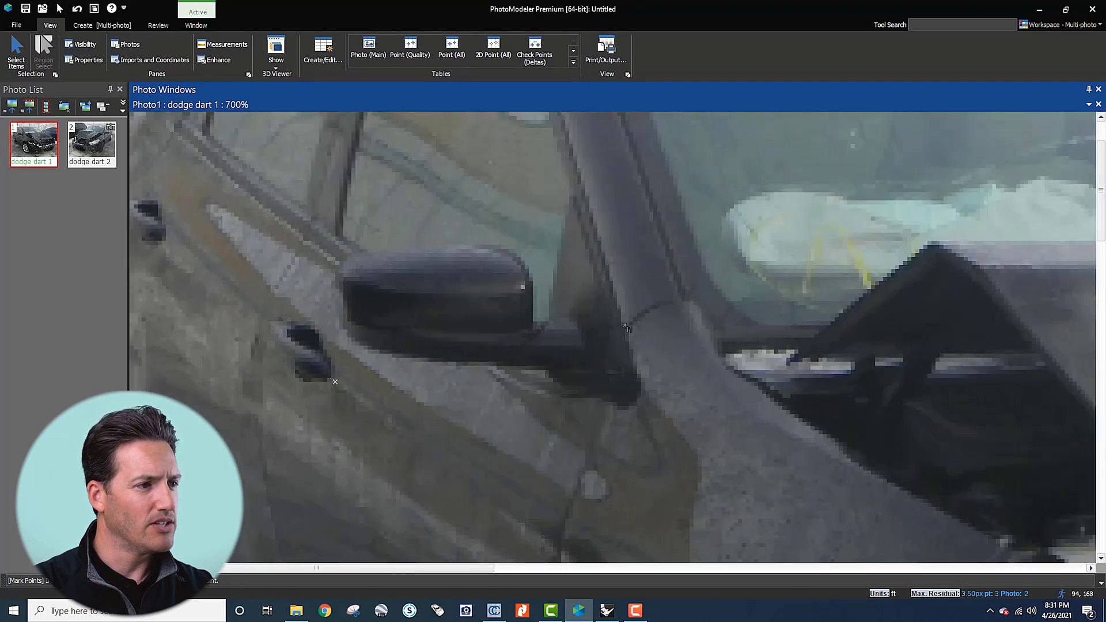
pyautogui.click(330, 375)
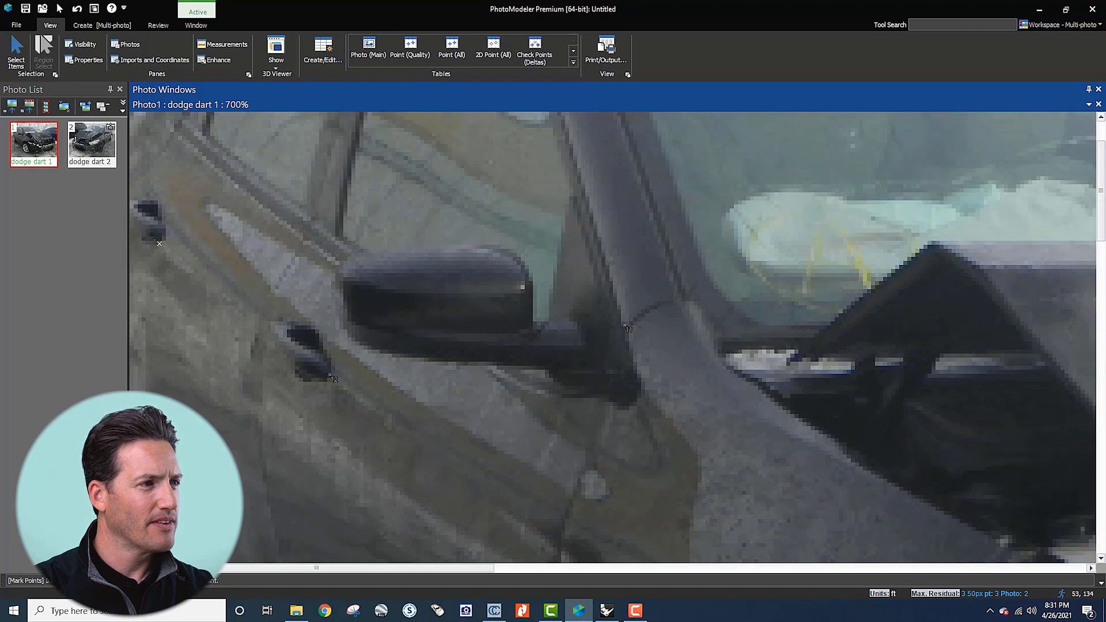
pyautogui.scroll(-4, 368, 296)
pyautogui.scroll(6, 356, 307)
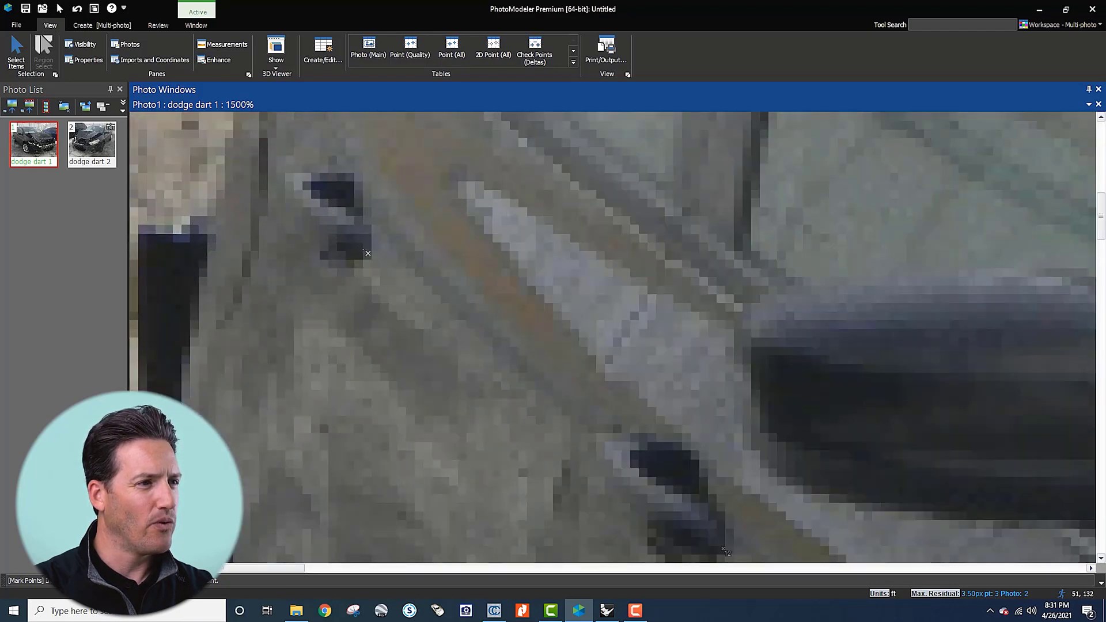
pyautogui.click(366, 252)
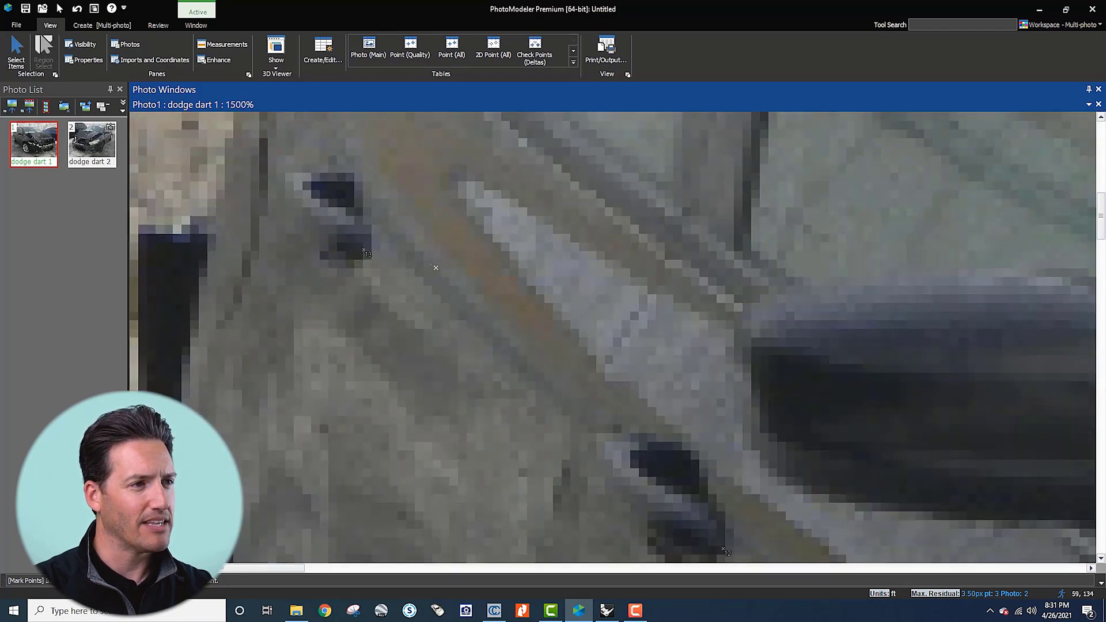
# Step: Mark a point on dodge dart 1 at the lower rear corner of the near-side rear door's main window
pyautogui.scroll(-5, 435, 267)
pyautogui.scroll(1, 386, 288)
pyautogui.scroll(2, 386, 289)
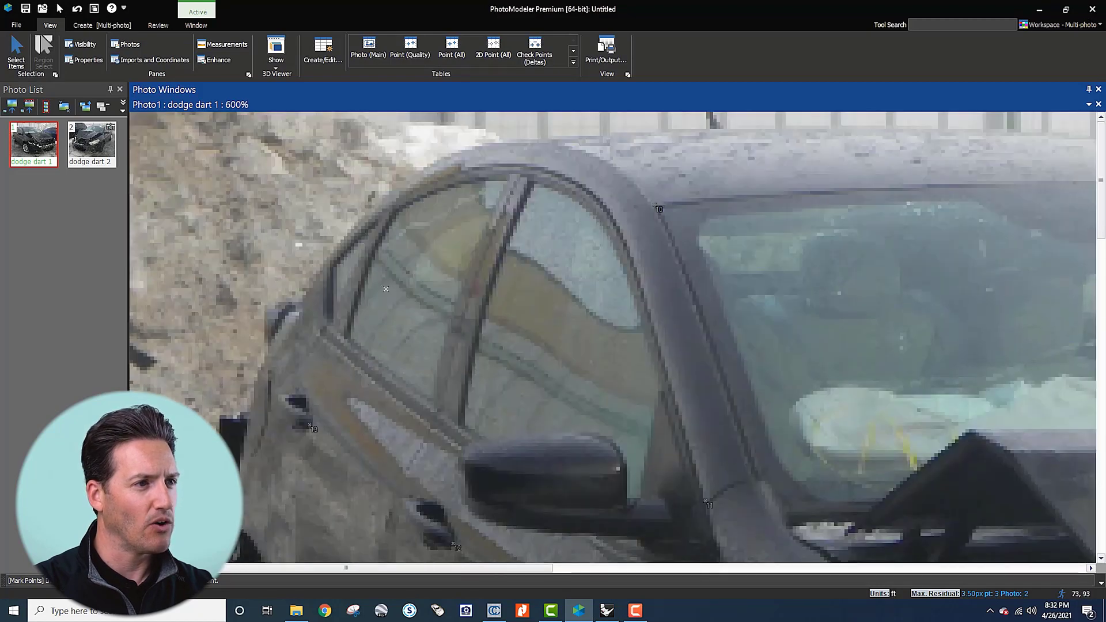
pyautogui.scroll(2, 383, 318)
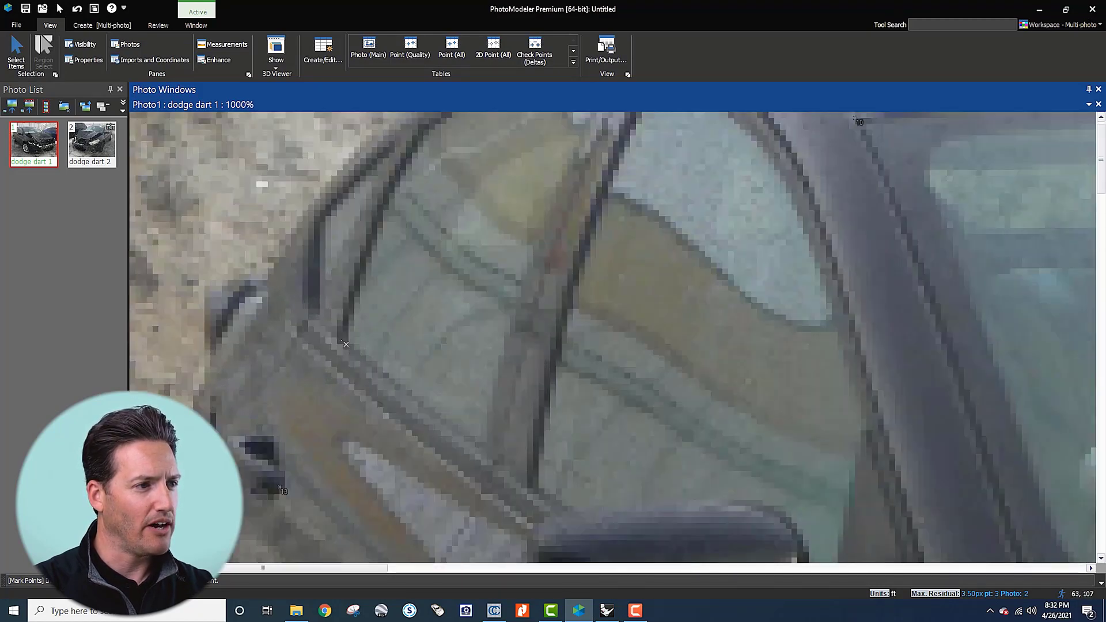
pyautogui.scroll(-2, 342, 340)
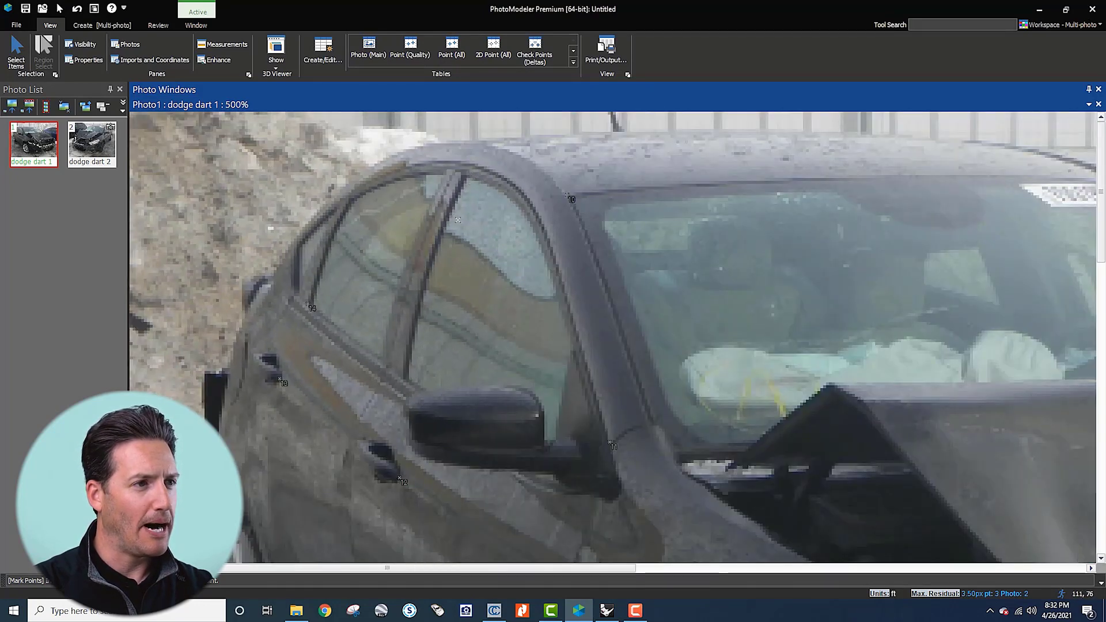
# Step: Mark a point at the upper rear corner of the near-side front door window on dodge dart 1
pyautogui.scroll(1, 467, 189)
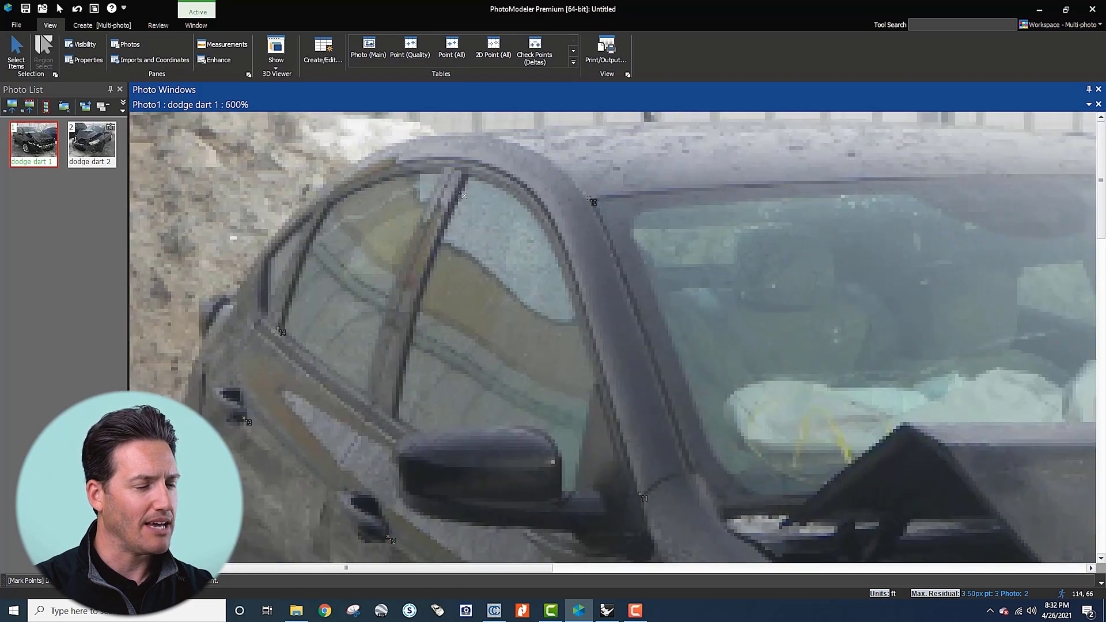
pyautogui.scroll(-3, 463, 195)
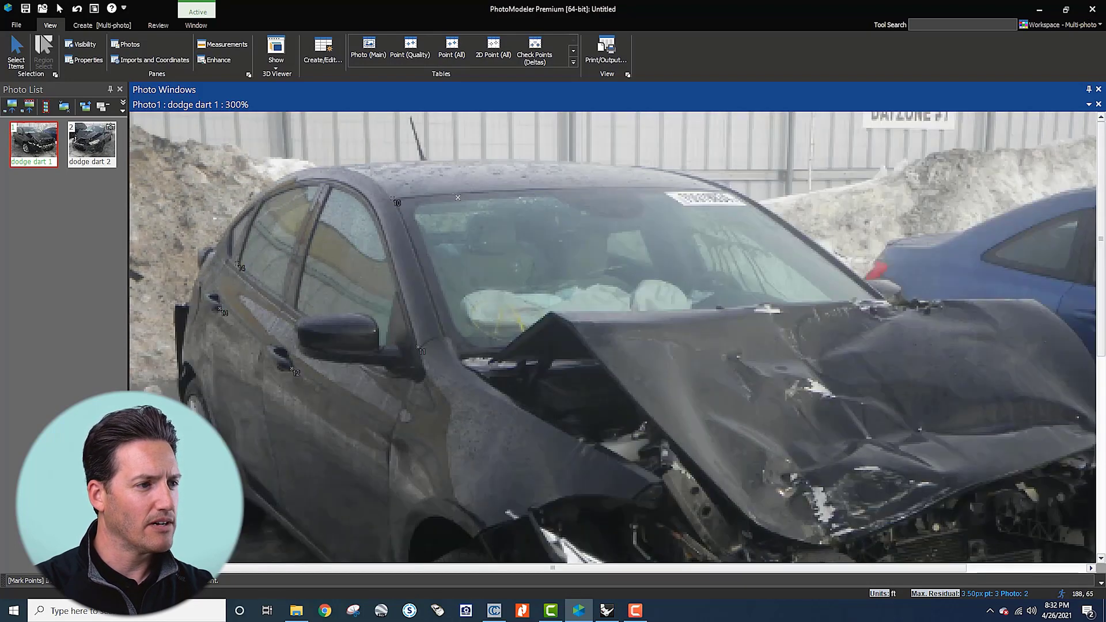
pyautogui.scroll(-1, 449, 205)
pyautogui.scroll(2, 258, 192)
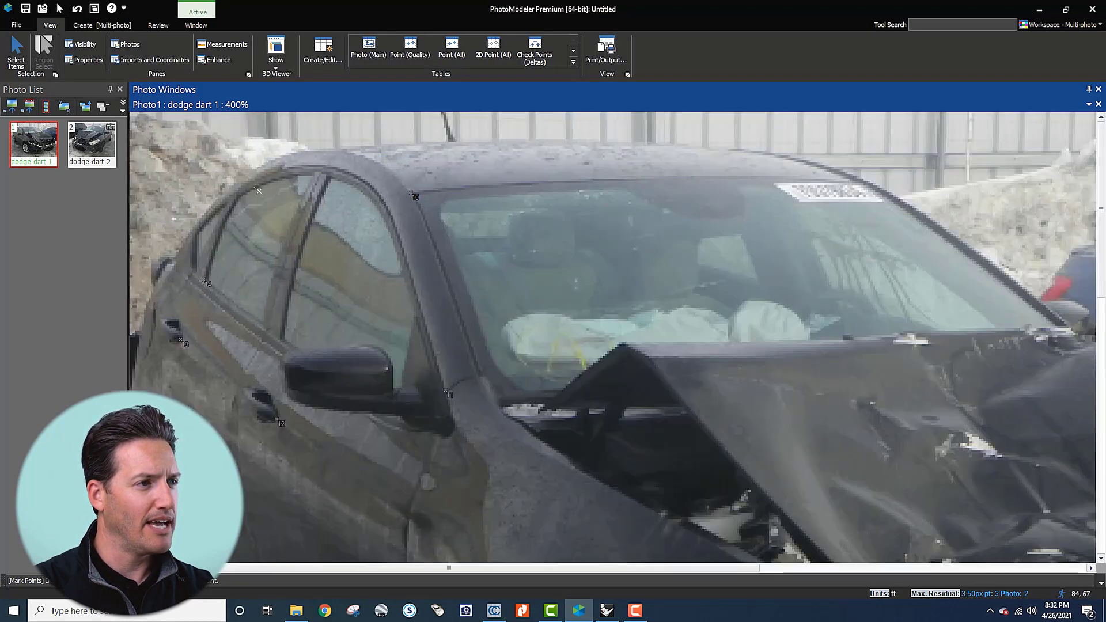
pyautogui.scroll(3, 298, 178)
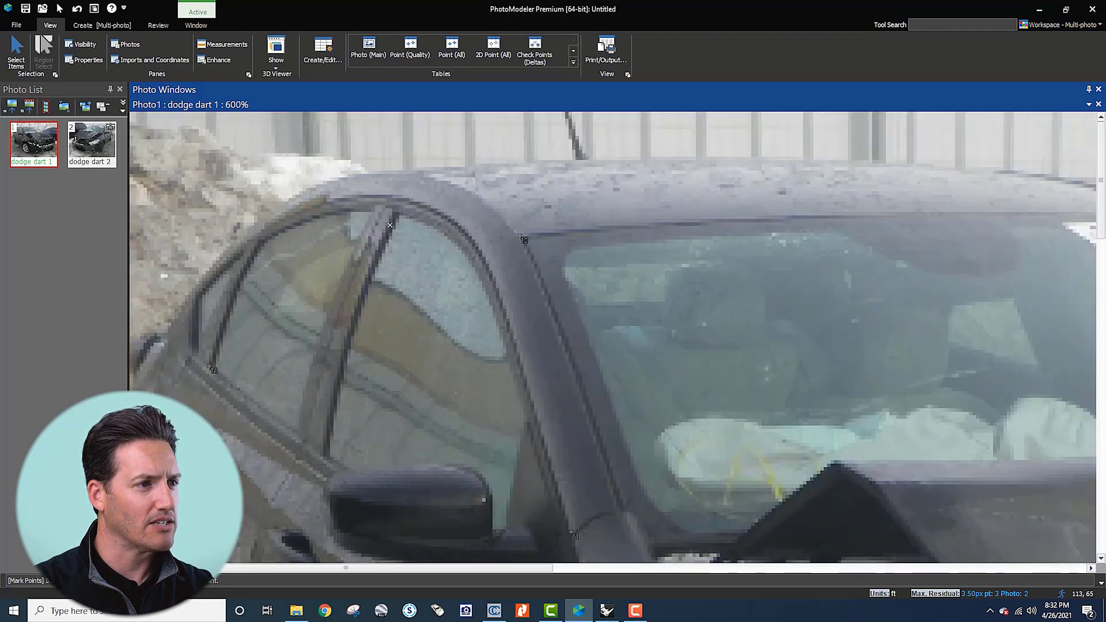
pyautogui.scroll(-6, 403, 218)
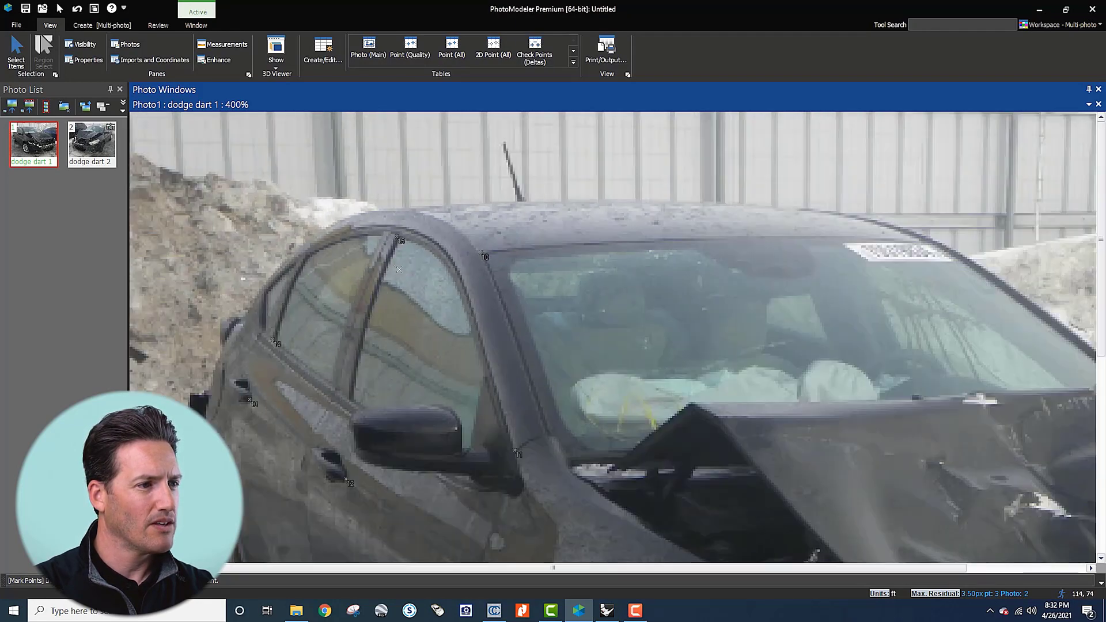
# Step: Mark a point at the center of the near-side rear wheel on dodge dart 1
pyautogui.scroll(2, 240, 376)
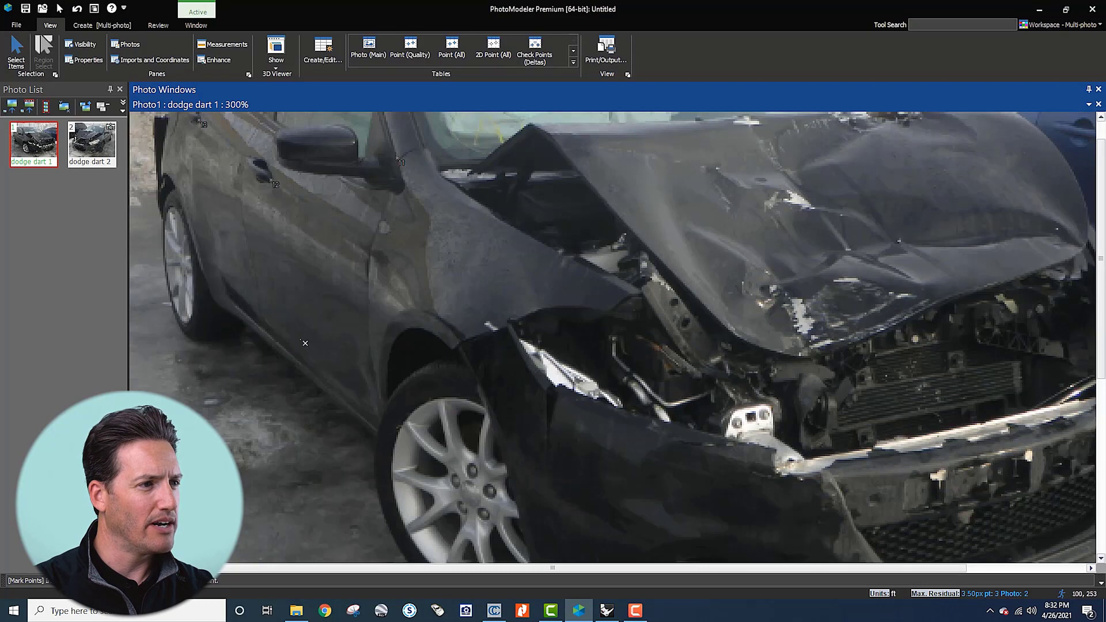
pyautogui.scroll(1, 265, 341)
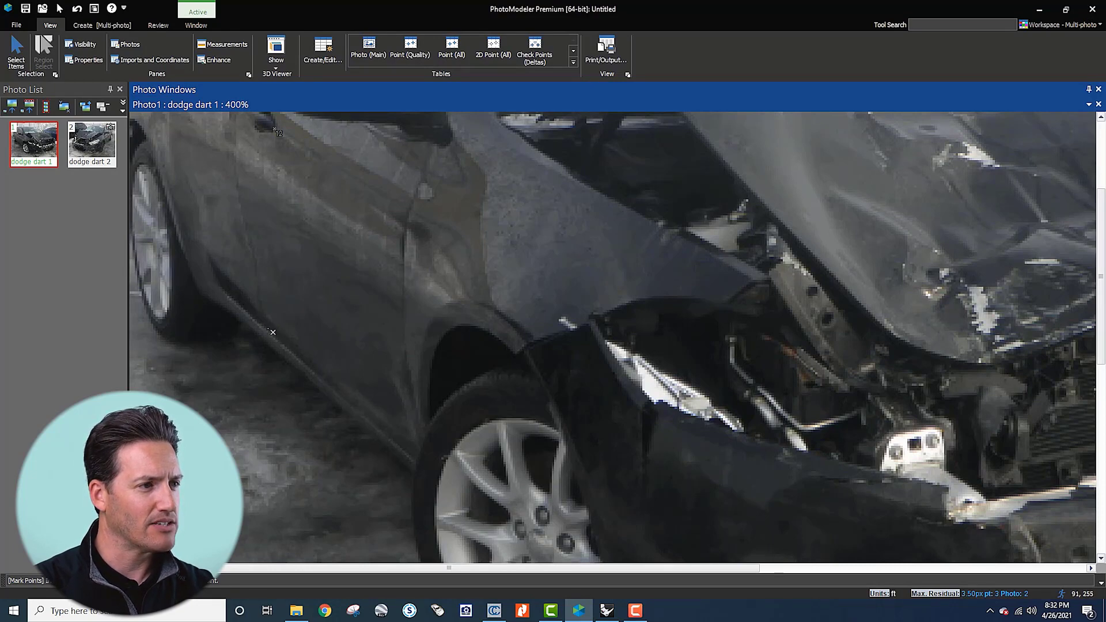
pyautogui.scroll(4, 287, 311)
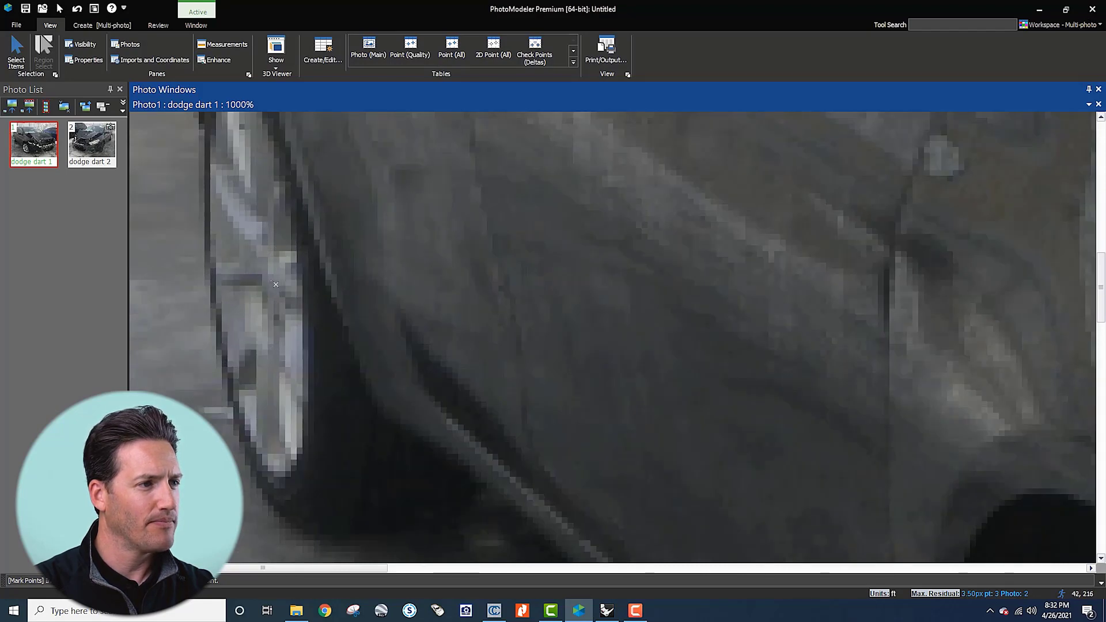
pyautogui.scroll(-6, 276, 284)
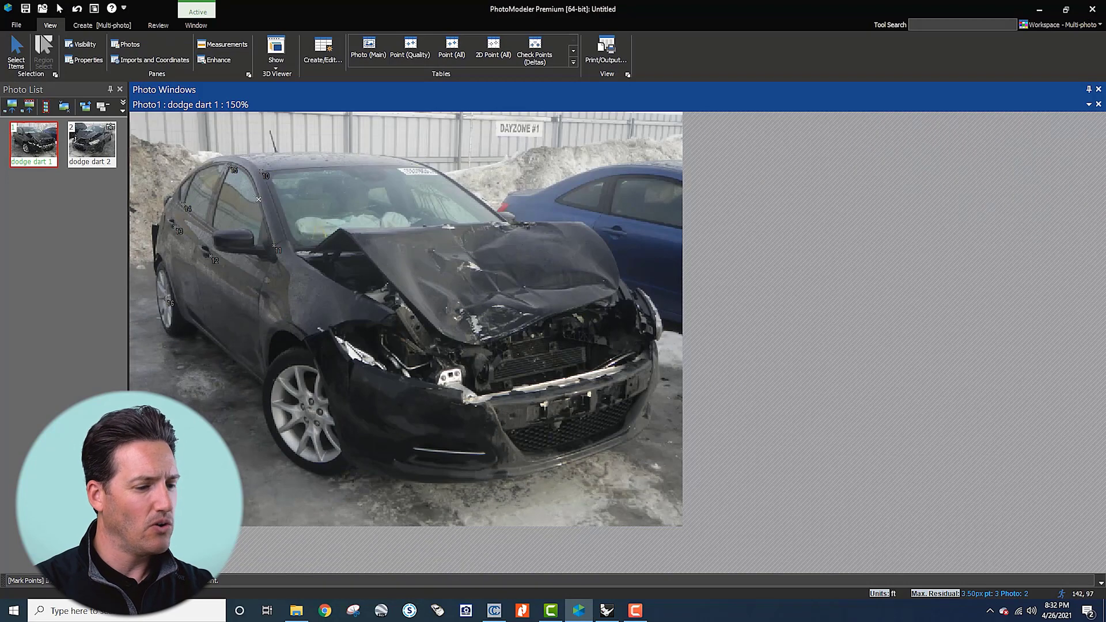
# Step: Leave point marking and select all marked points on dodge dart 1 to review their distribution over the car
pyautogui.press('Escape')
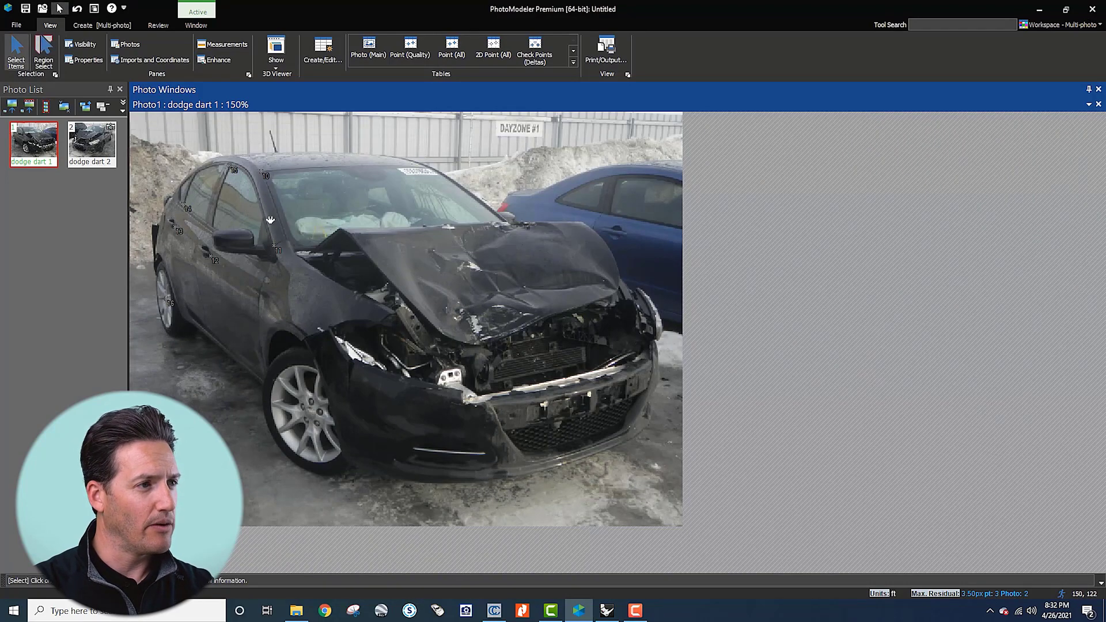
pyautogui.scroll(2, 237, 211)
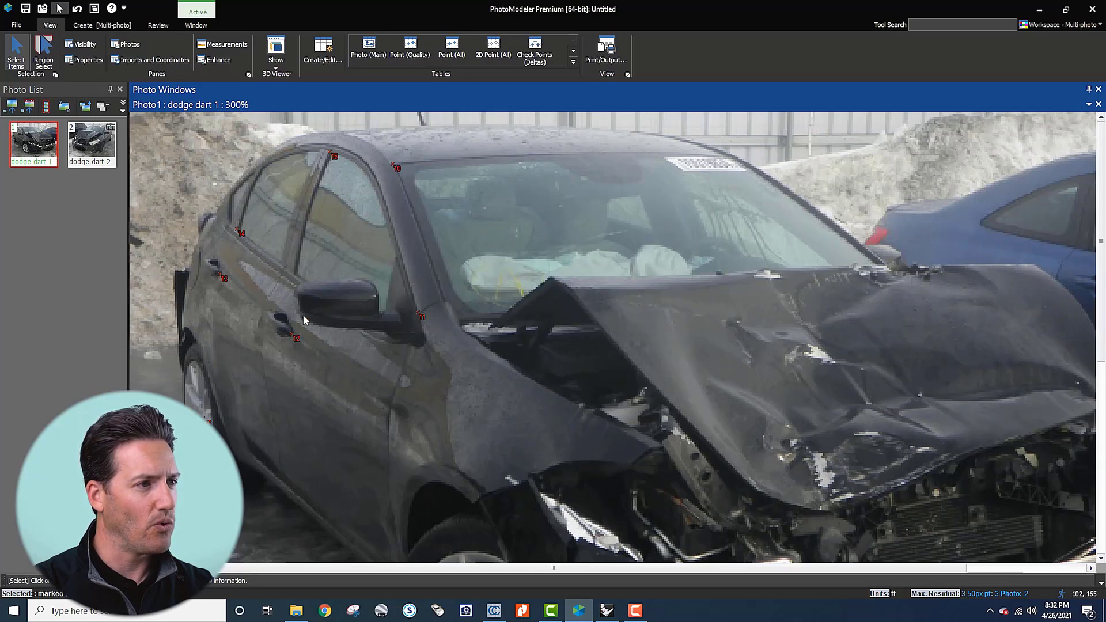
pyautogui.scroll(-2, 212, 380)
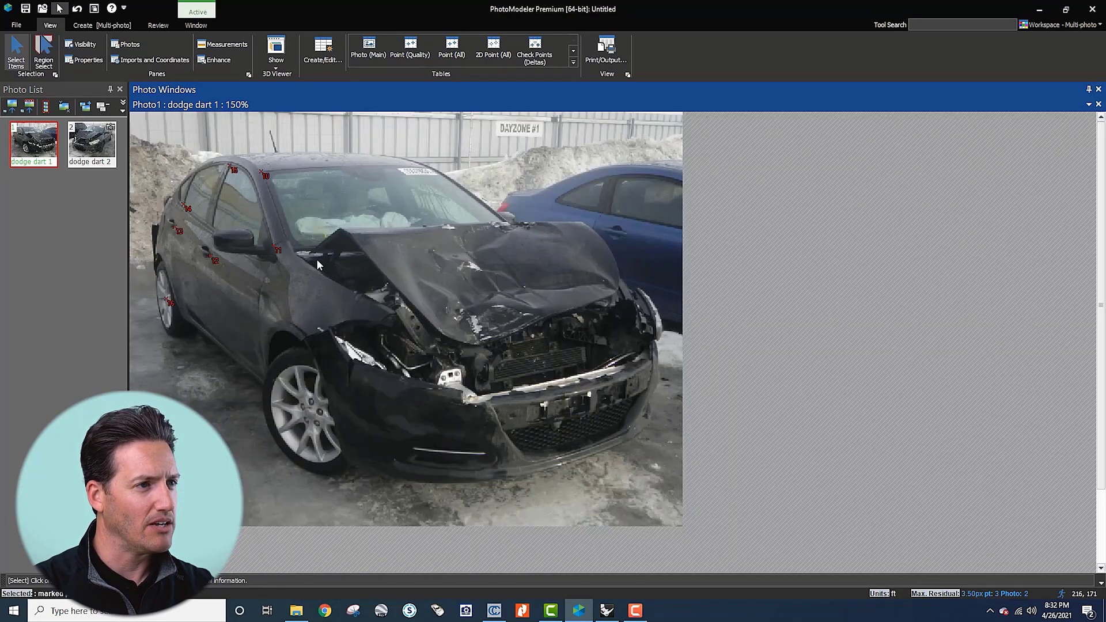
pyautogui.scroll(1, 364, 218)
pyautogui.scroll(2, 518, 148)
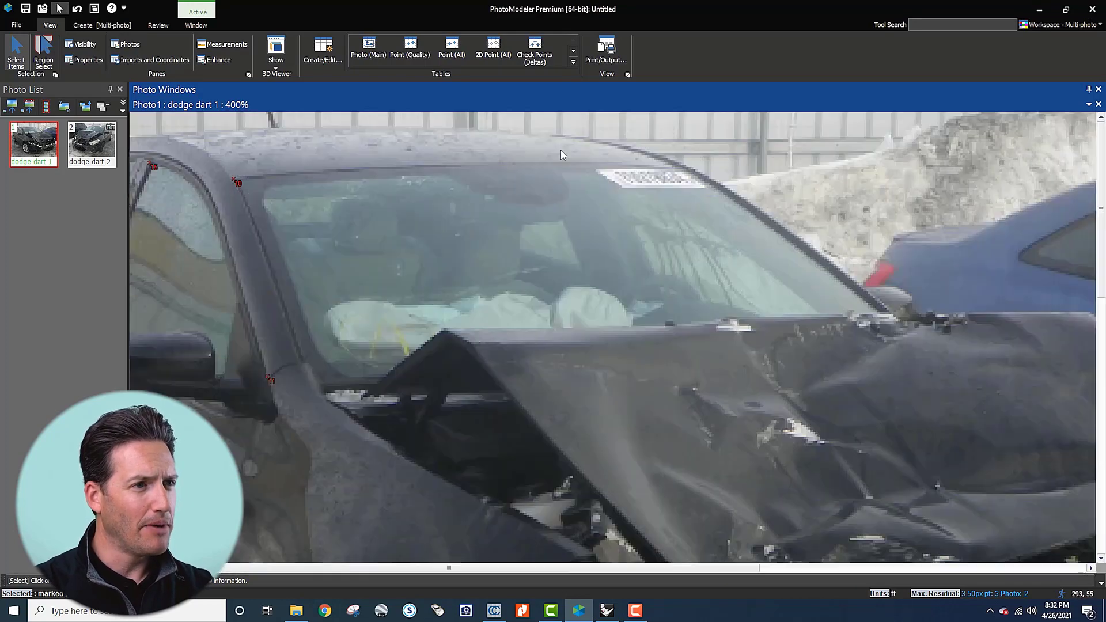
# Step: Mark a point at the windshield's far upper corner, beside the white sticker, in the photo dodge dart 1
pyautogui.scroll(1, 621, 228)
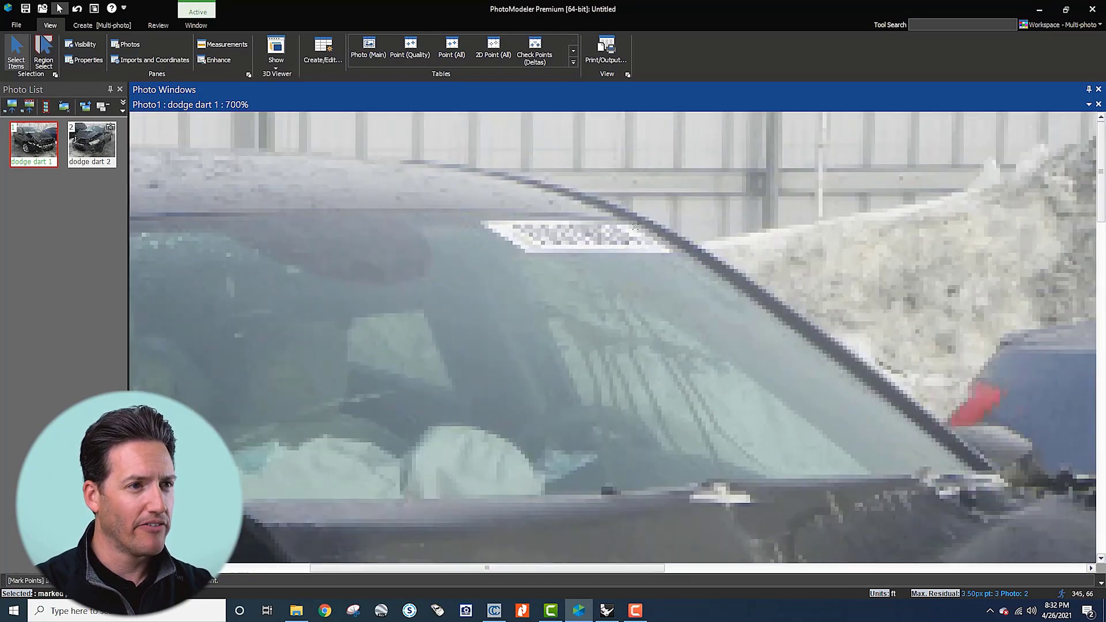
pyautogui.press('m')
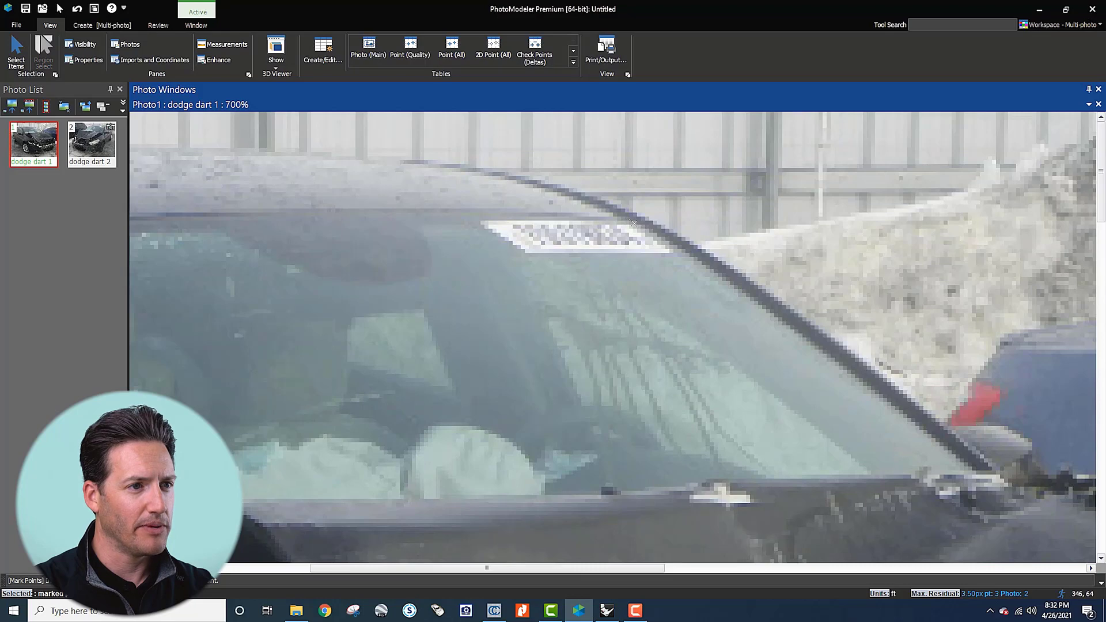
pyautogui.click(632, 223)
pyautogui.press('Escape')
pyautogui.scroll(-3, 675, 228)
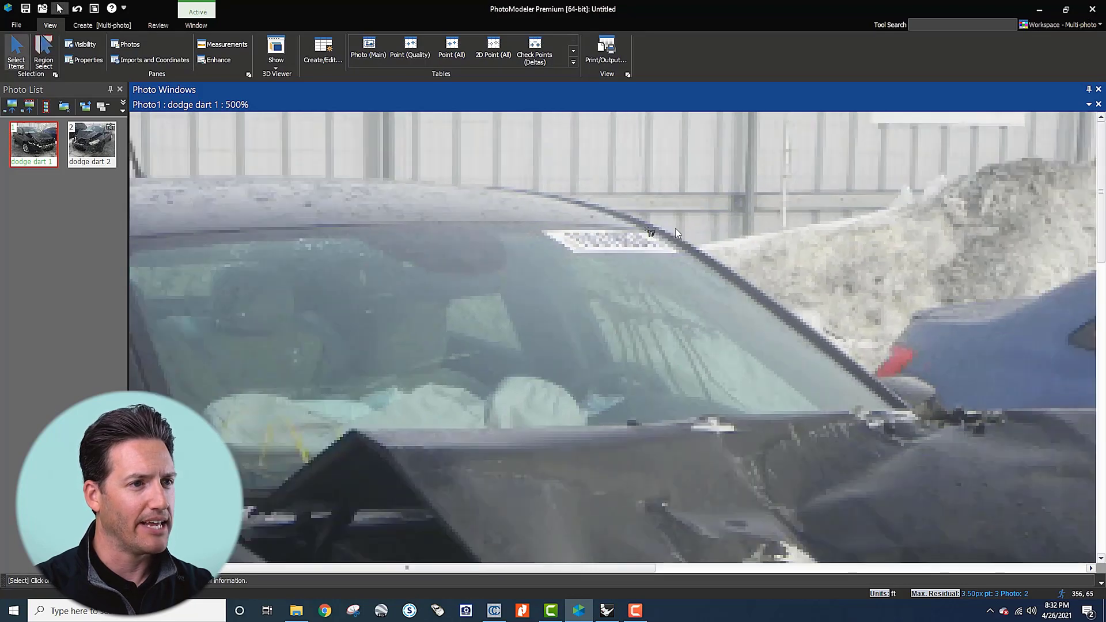
pyautogui.scroll(-2, 588, 261)
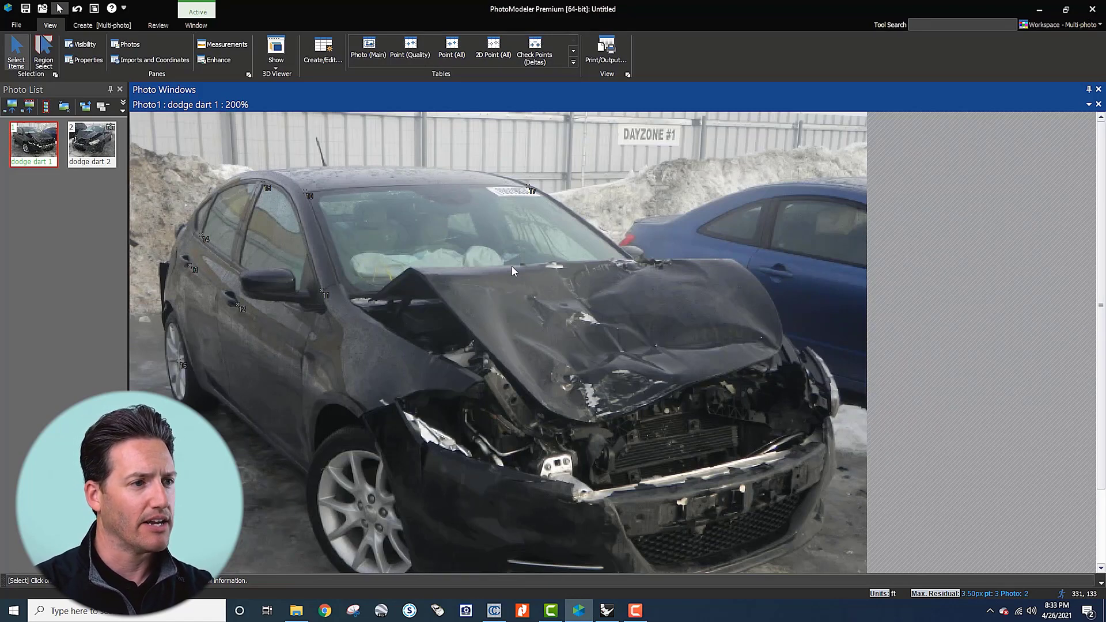
pyautogui.scroll(-1, 506, 268)
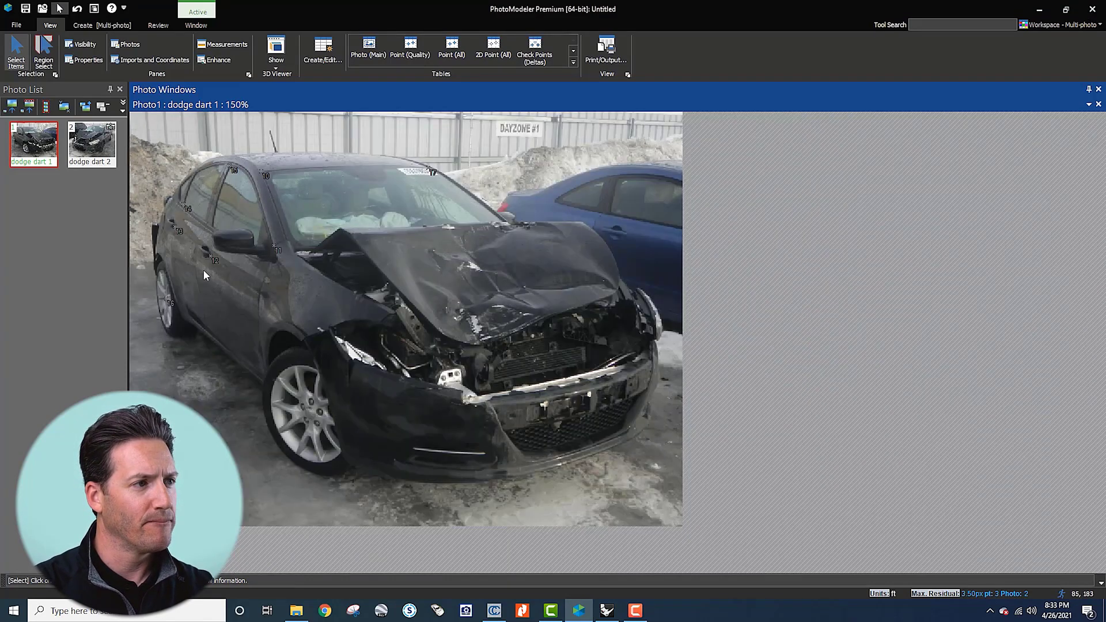
pyautogui.scroll(2, 204, 275)
pyautogui.scroll(-1, 266, 257)
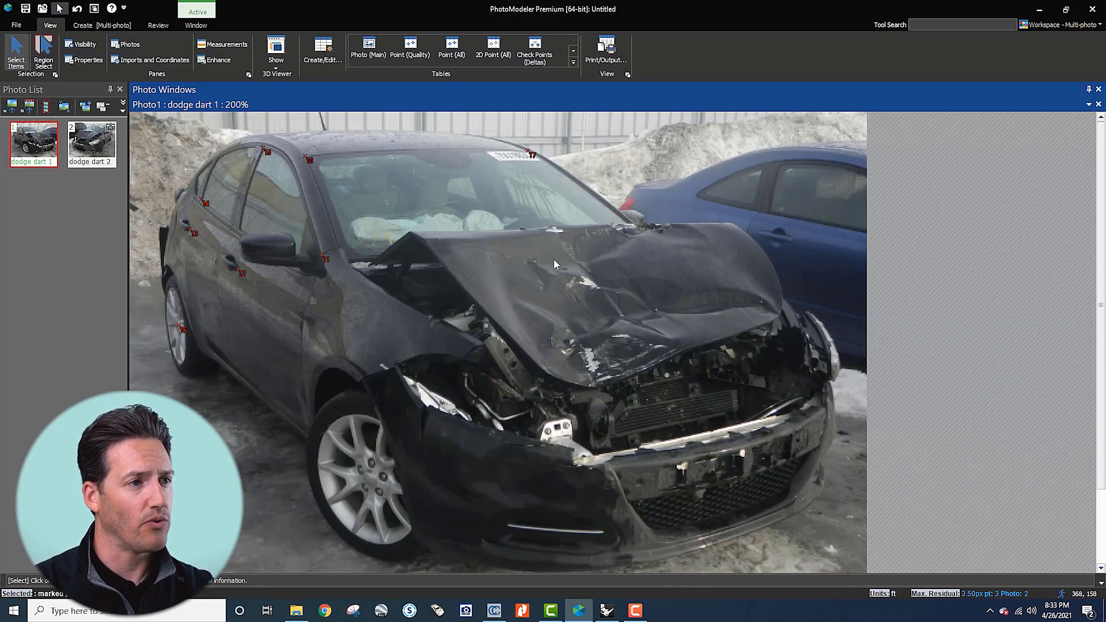
# Step: Switch to CloudCompare, hide the 5M cloud and show Dodge Dart (2013-2016) - Cloud from its right side
pyautogui.moveTo(709, 9)
pyautogui.mouseDown()
pyautogui.moveTo(566, 51)
pyautogui.moveTo(0, 72)
pyautogui.mouseUp()
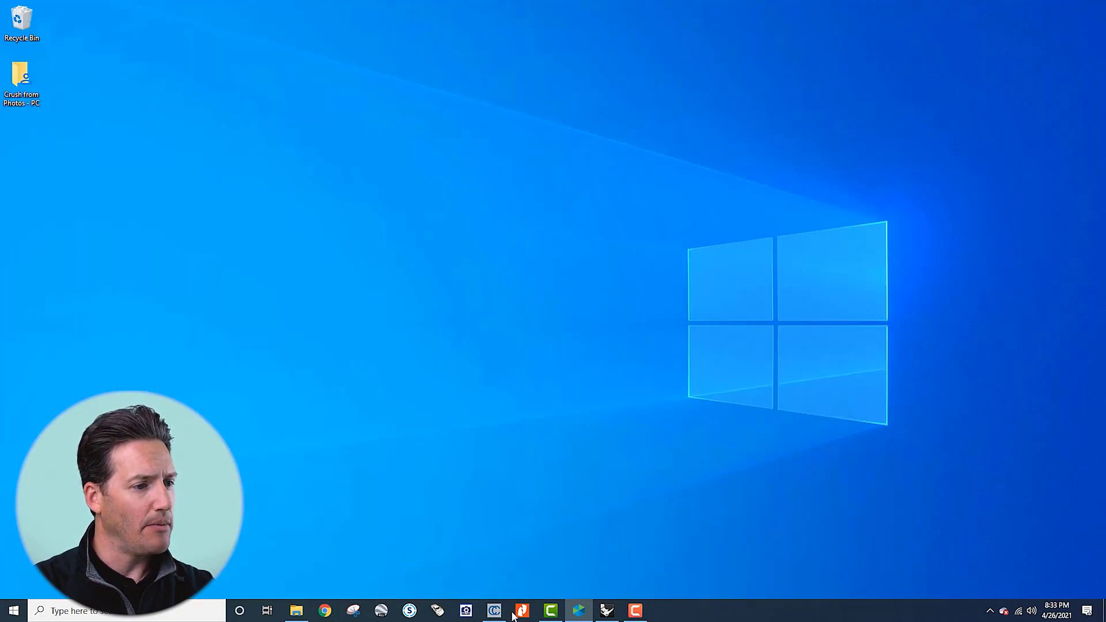
pyautogui.click(494, 609)
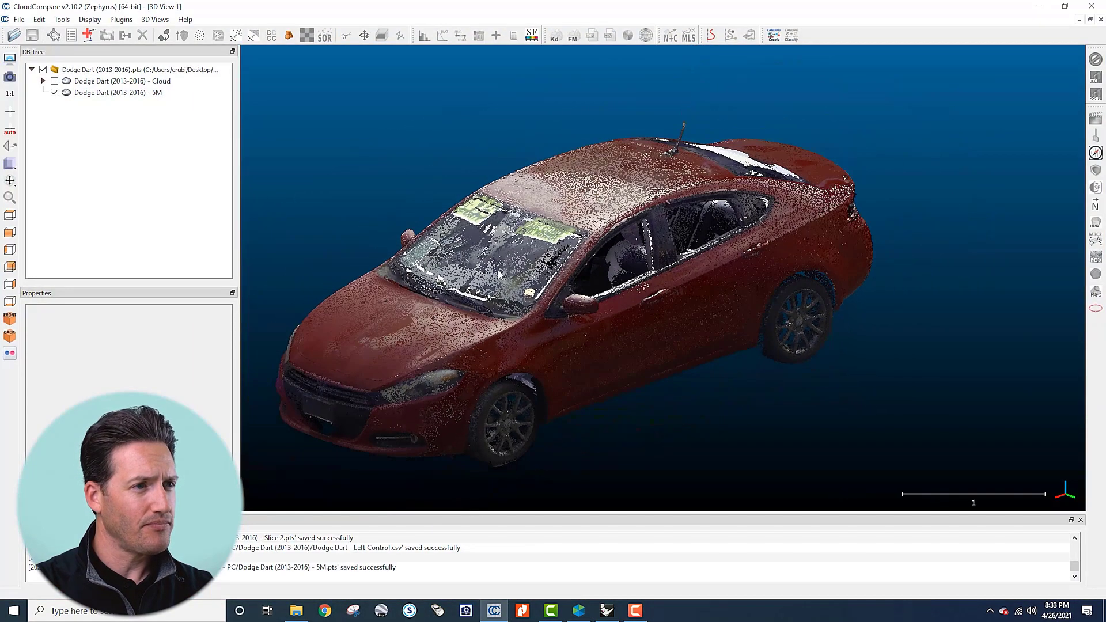
pyautogui.scroll(-2, 498, 275)
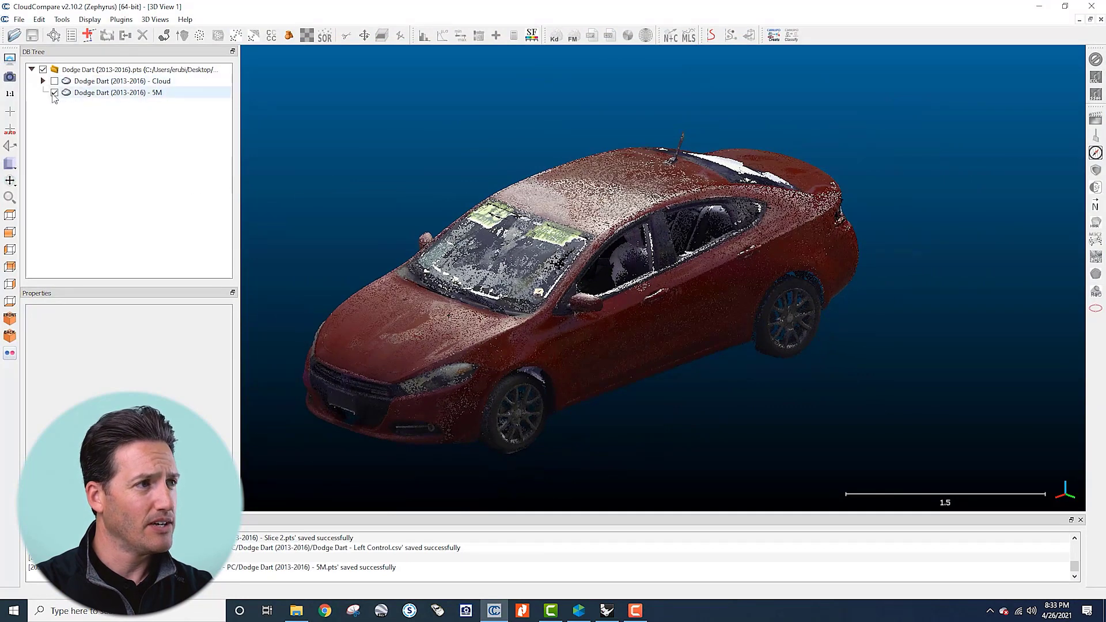
pyautogui.click(55, 93)
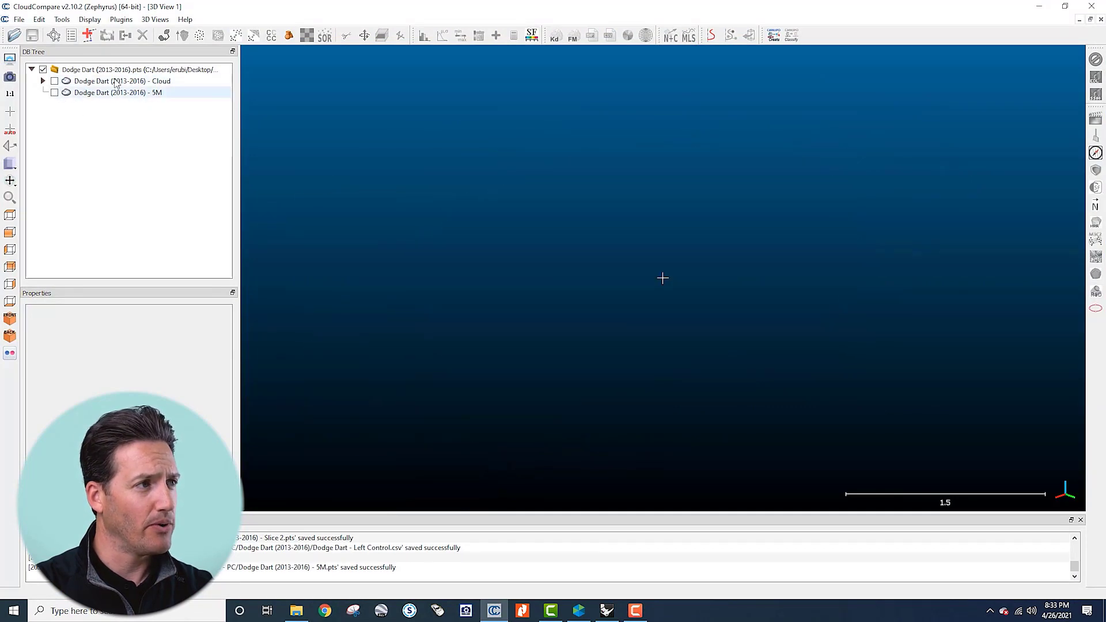
pyautogui.click(54, 81)
pyautogui.moveTo(431, 327); pyautogui.dragTo(650, 162)
pyautogui.scroll(3, 629, 273)
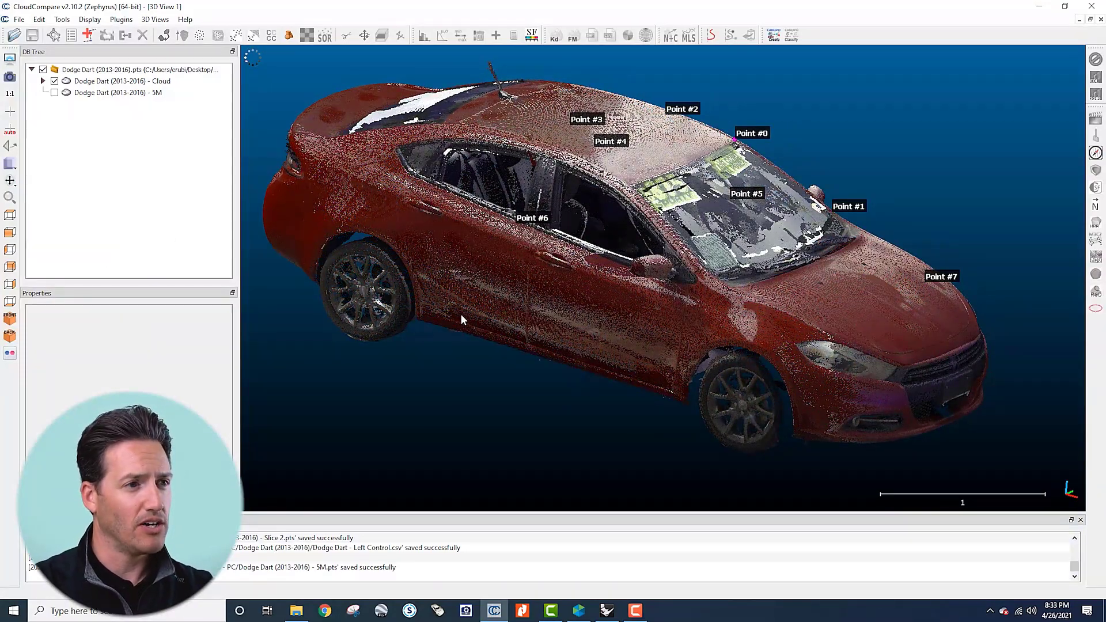
pyautogui.moveTo(702, 312)
pyautogui.mouseDown()
pyautogui.moveTo(752, 308)
pyautogui.moveTo(624, 245)
pyautogui.moveTo(669, 308)
pyautogui.moveTo(680, 275)
pyautogui.moveTo(656, 292)
pyautogui.moveTo(645, 285)
pyautogui.mouseUp()
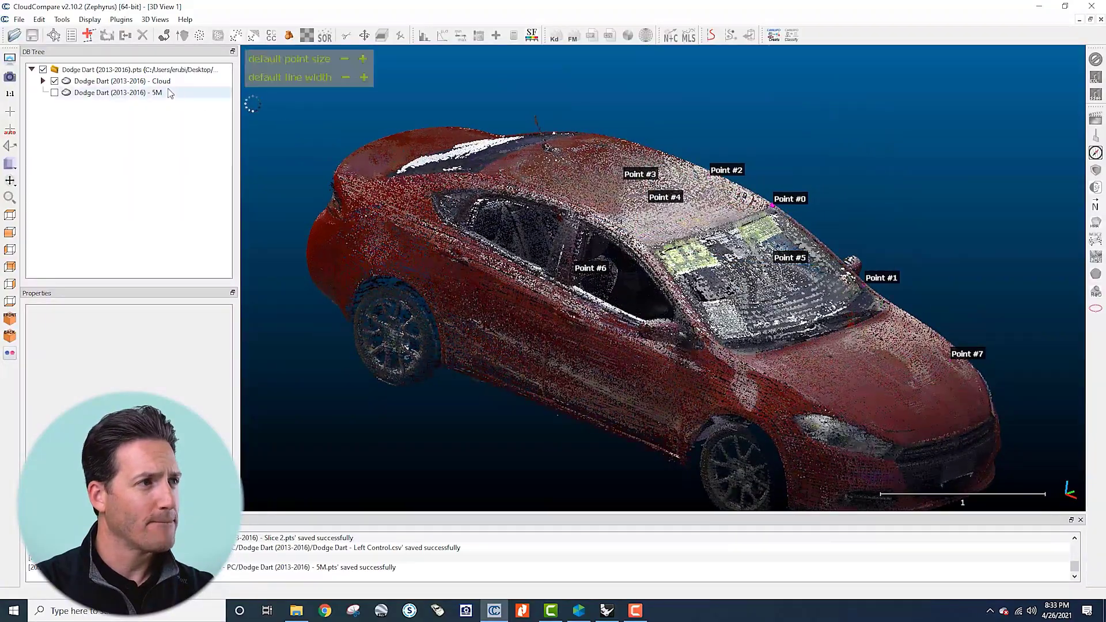
# Step: With point list picking on the full Dodge Dart cloud, pick the upper windshield corner and the base of the right windshield pillar
pyautogui.click(155, 81)
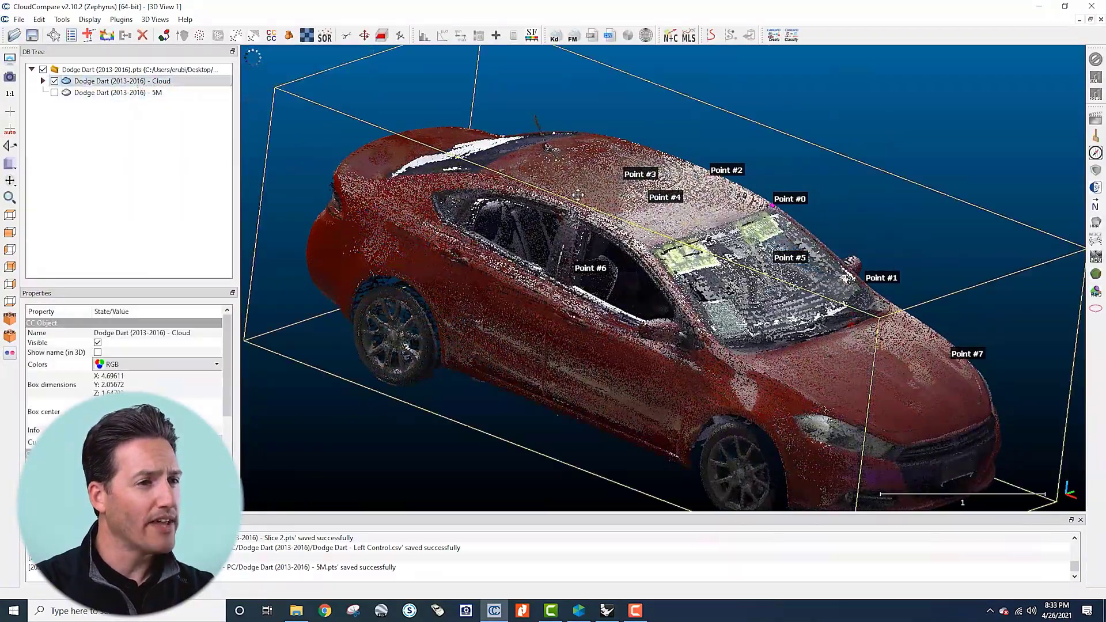
pyautogui.moveTo(586, 220); pyautogui.dragTo(586, 167, button='right')
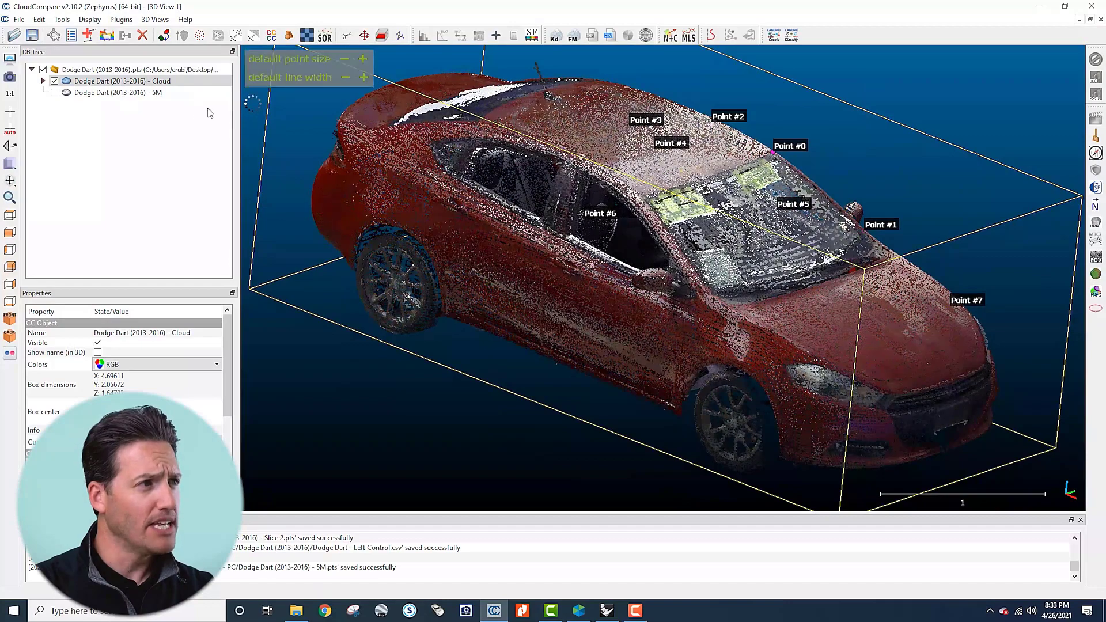
pyautogui.click(87, 35)
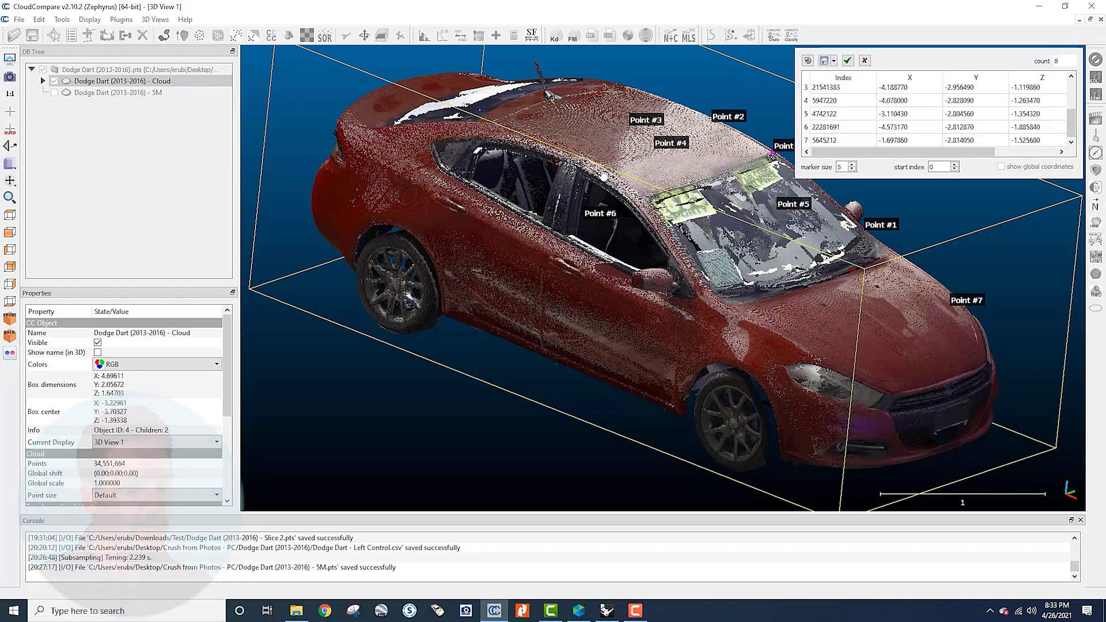
pyautogui.scroll(10, 567, 184)
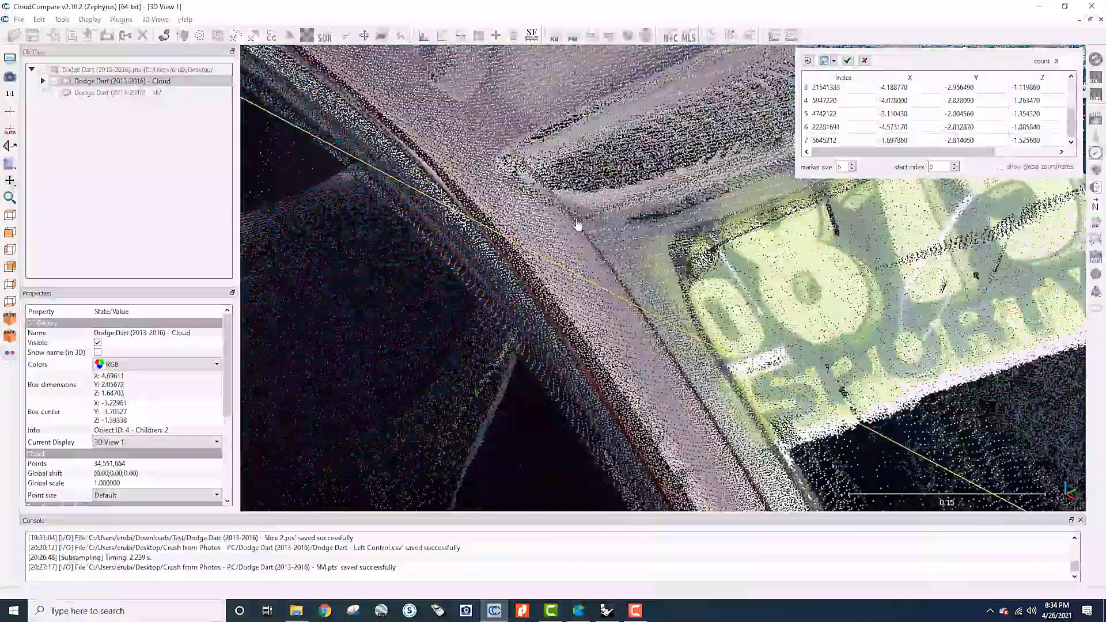
pyautogui.click(577, 223)
pyautogui.scroll(-3, 577, 225)
pyautogui.moveTo(807, 484); pyautogui.dragTo(733, 336, button='right')
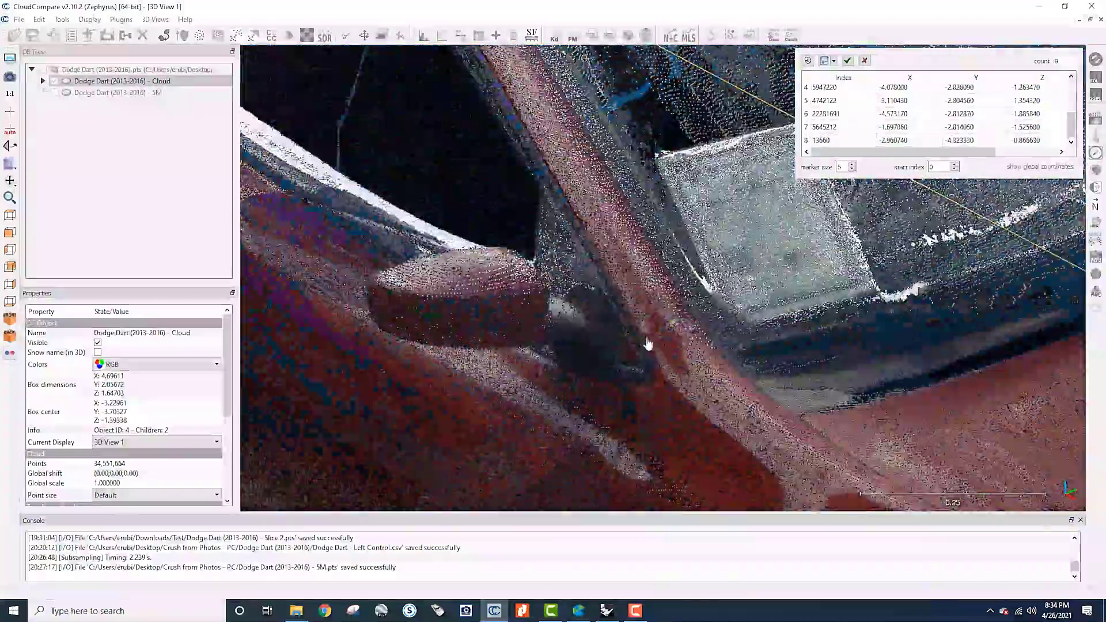
pyautogui.click(648, 334)
# Step: Add picked points at the front and rear door handles on the car's right side
pyautogui.scroll(-4, 668, 358)
pyautogui.moveTo(325, 254); pyautogui.dragTo(567, 303, button='right')
pyautogui.scroll(5, 568, 303)
pyautogui.click(481, 299)
pyautogui.scroll(-8, 481, 299)
pyautogui.moveTo(290, 101); pyautogui.dragTo(542, 330, button='right')
pyautogui.scroll(8, 542, 330)
pyautogui.click(542, 327)
# Step: Pick a point at the center of the right rear wheel hub
pyautogui.scroll(-9, 541, 326)
pyautogui.moveTo(656, 295); pyautogui.dragTo(824, 161, button='right')
pyautogui.scroll(10, 644, 361)
pyautogui.click(644, 356)
pyautogui.scroll(-10, 646, 354)
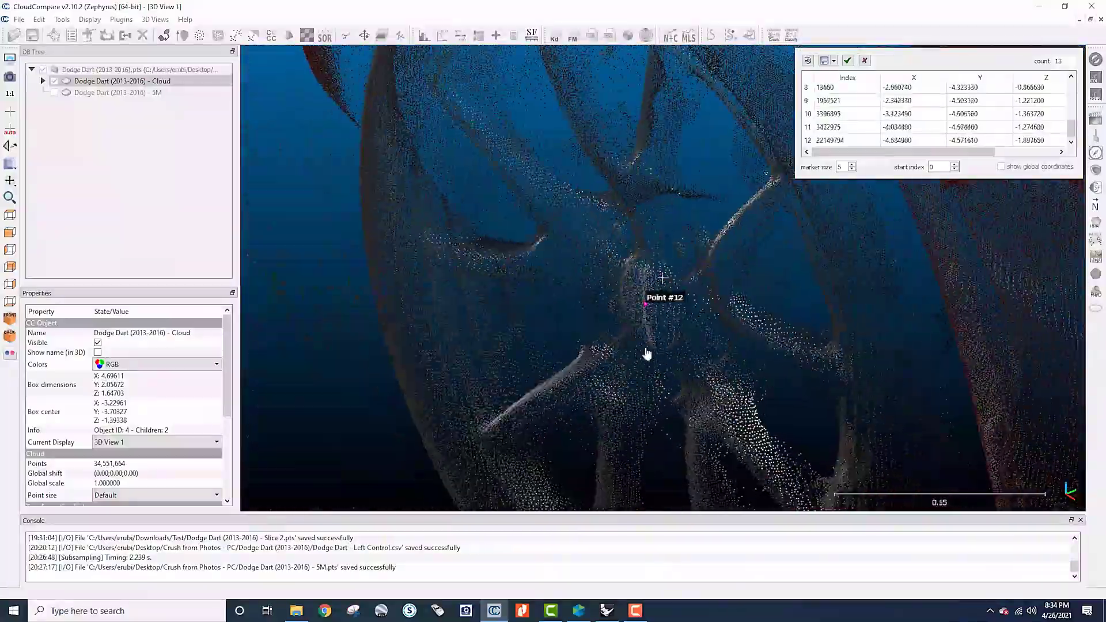
# Step: Pick a point on the lower edge of the right rear side window, at the base of its divider
pyautogui.moveTo(864, 358); pyautogui.dragTo(700, 345, button='right')
pyautogui.moveTo(633, 63); pyautogui.dragTo(684, 323, button='right')
pyautogui.scroll(8, 636, 245)
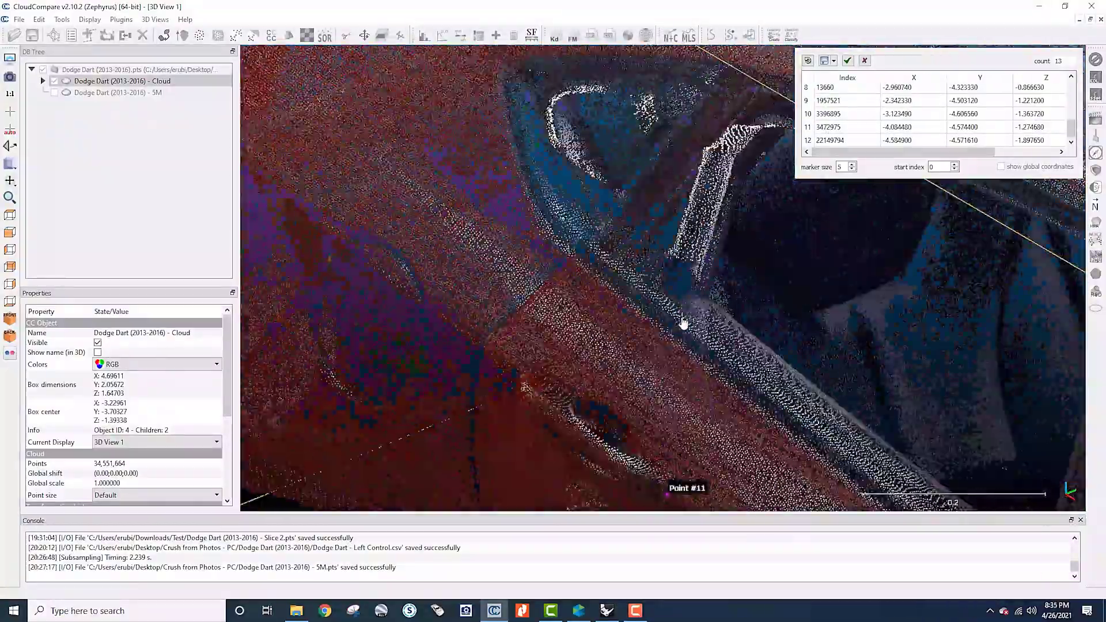
pyautogui.moveTo(684, 323); pyautogui.dragTo(664, 340)
pyautogui.scroll(5, 664, 340)
pyautogui.click(660, 367)
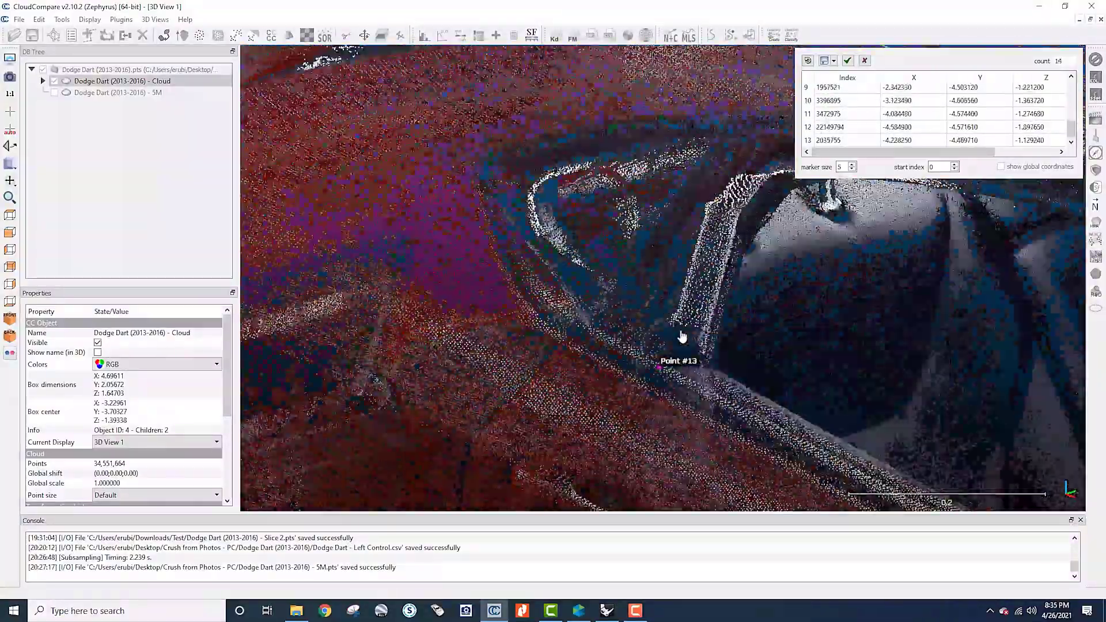
pyautogui.scroll(-10, 681, 336)
pyautogui.moveTo(810, 359); pyautogui.dragTo(791, 332, button='right')
pyautogui.moveTo(777, 344); pyautogui.dragTo(798, 345)
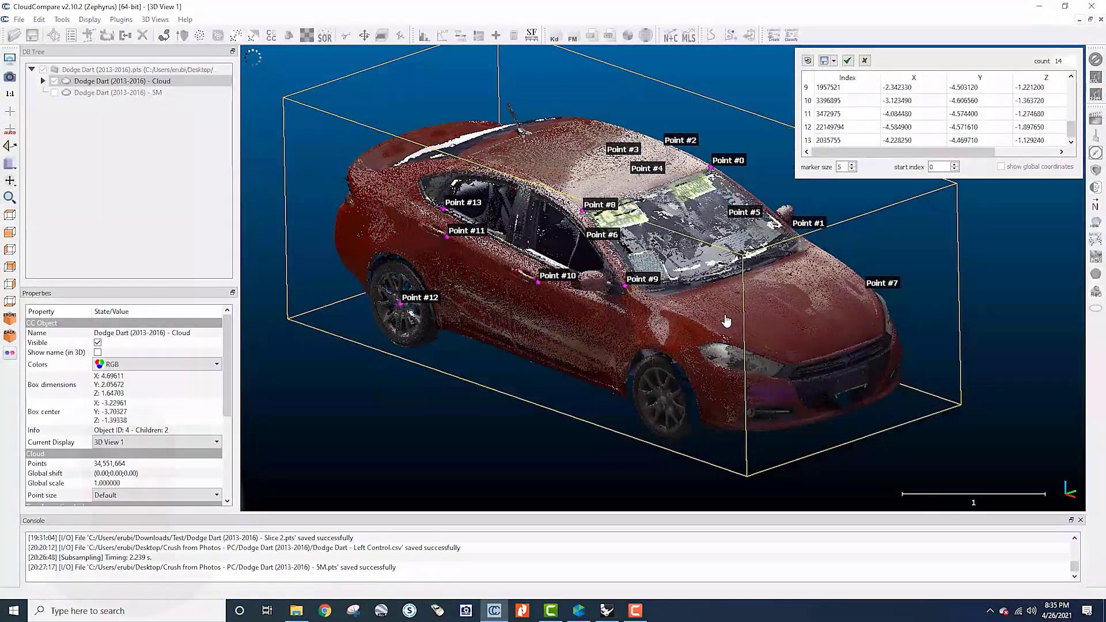
pyautogui.moveTo(726, 321); pyautogui.dragTo(726, 265)
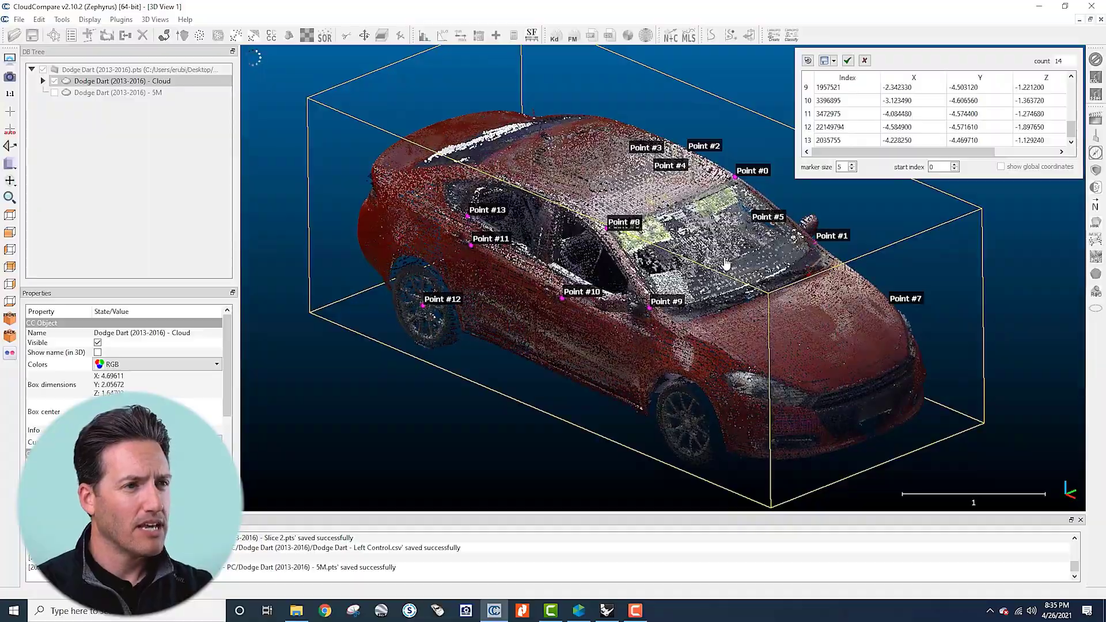
# Step: Examine the picked points around the right windshield pillar, comparing Point #6 and Point #8 near the roof corner from several angles
pyautogui.scroll(5, 725, 264)
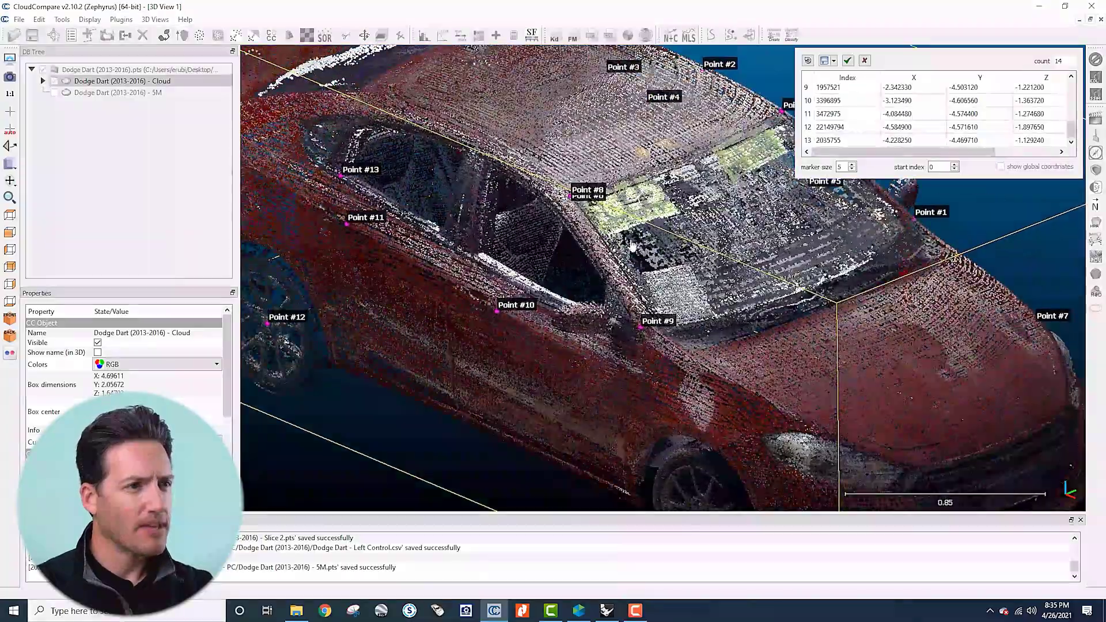
pyautogui.scroll(3, 630, 245)
pyautogui.scroll(4, 592, 201)
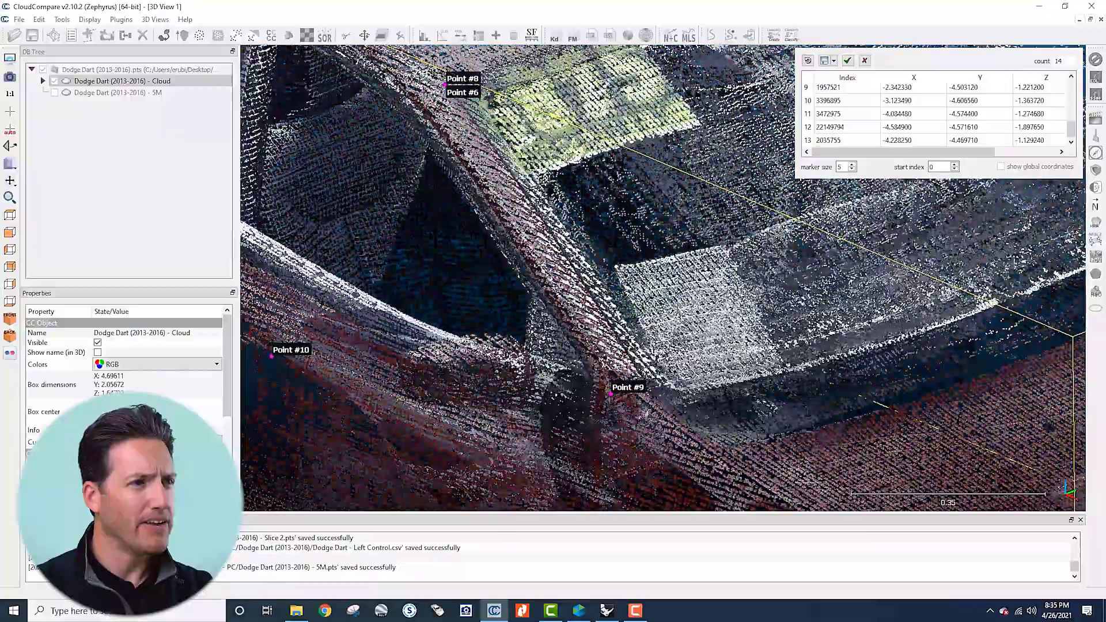
pyautogui.moveTo(458, 99); pyautogui.dragTo(576, 198, button='right')
pyautogui.scroll(7, 527, 164)
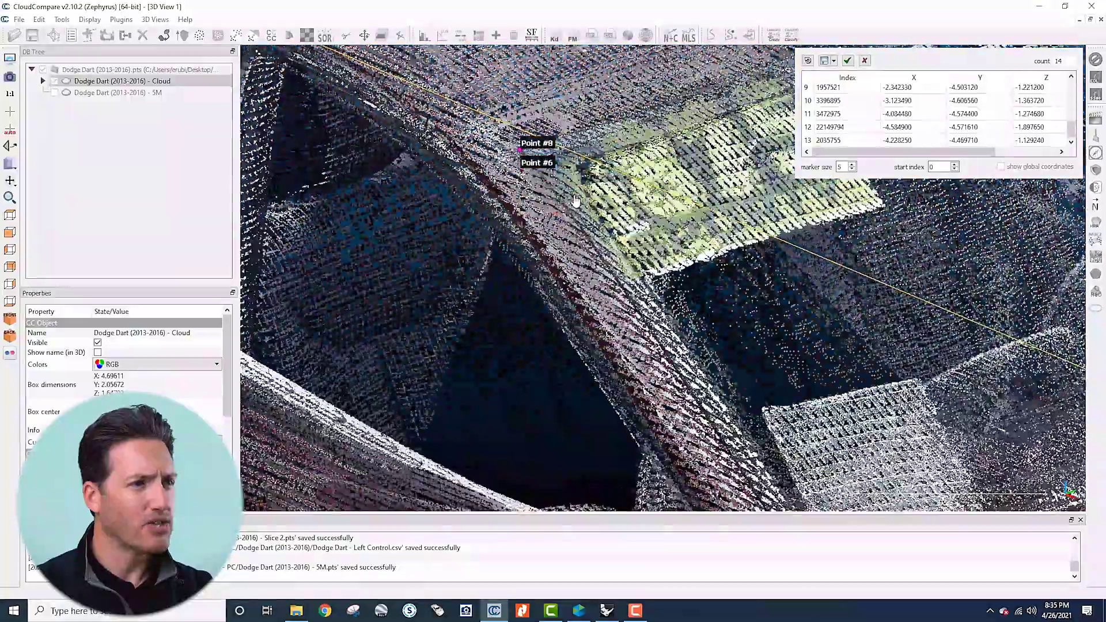
pyautogui.scroll(4, 494, 133)
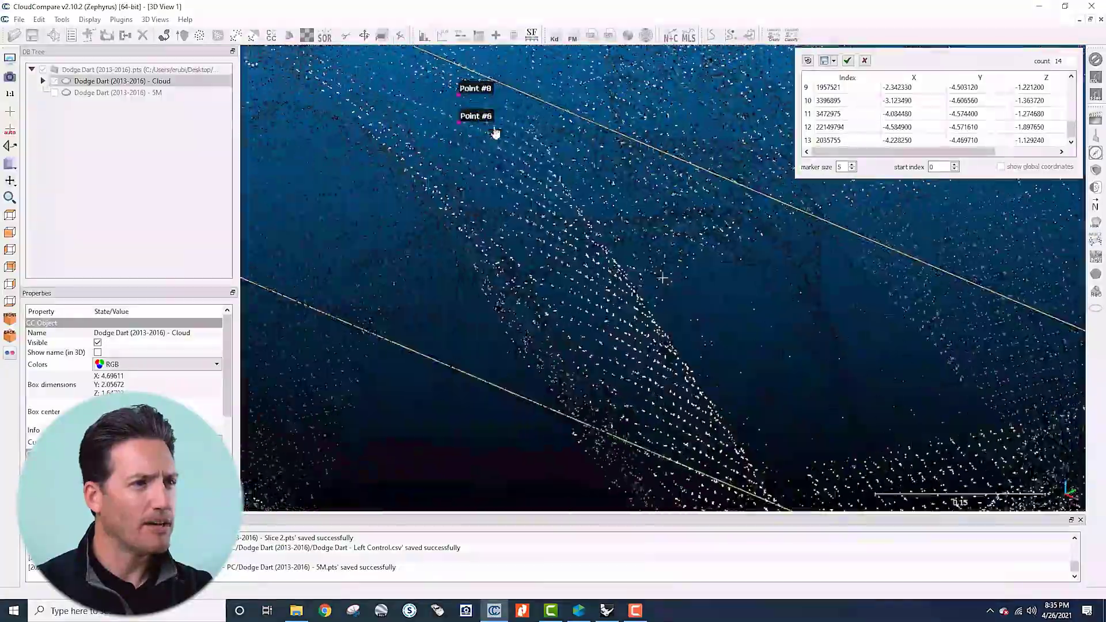
pyautogui.scroll(-1, 495, 133)
pyautogui.scroll(-1, 495, 133)
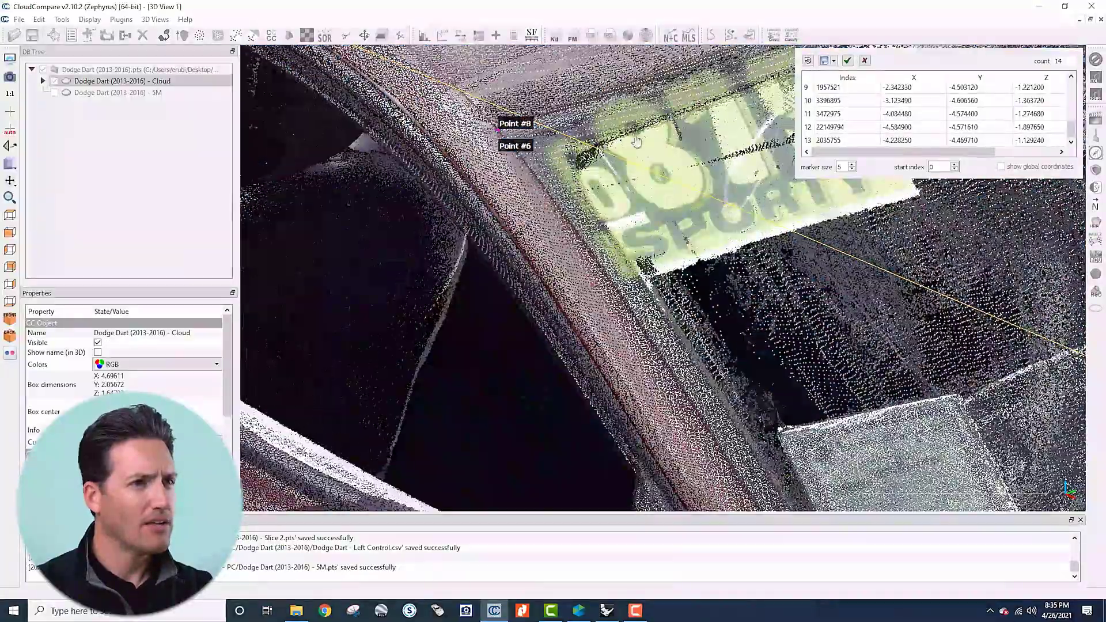
pyautogui.scroll(-8, 593, 148)
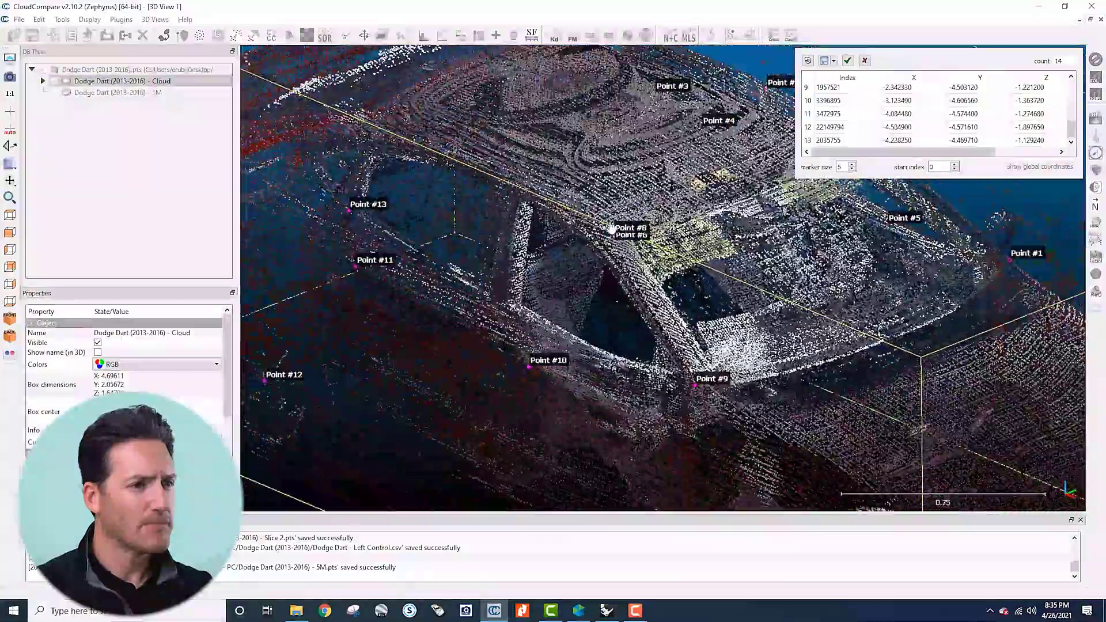
pyautogui.moveTo(611, 228); pyautogui.dragTo(584, 242, button='right')
pyautogui.moveTo(742, 244); pyautogui.dragTo(648, 294, button='right')
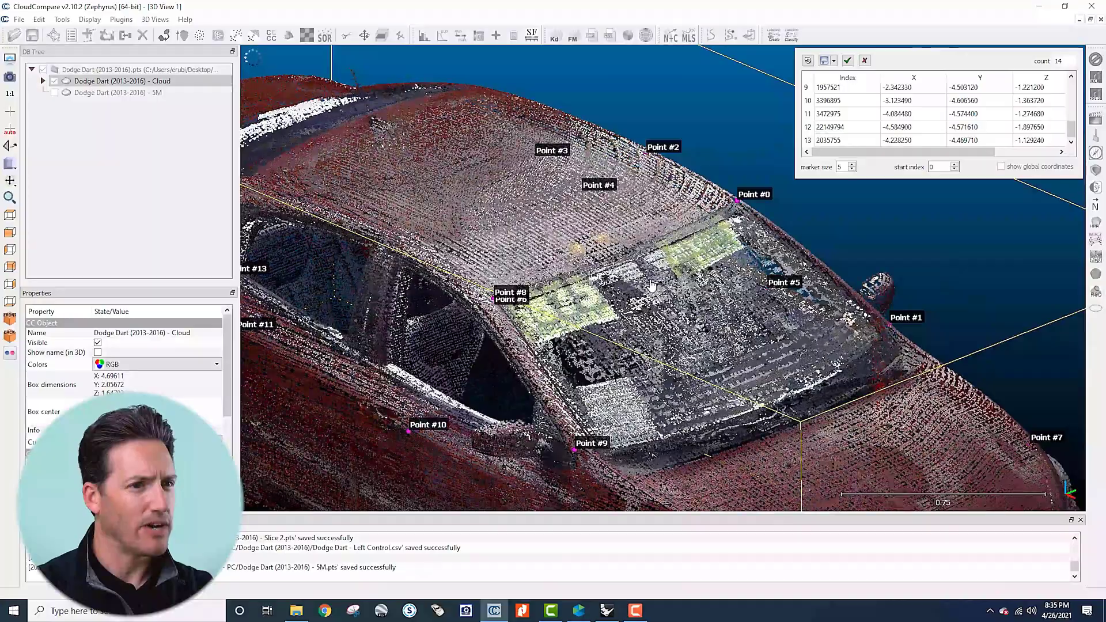
pyautogui.scroll(-3, 649, 294)
pyautogui.scroll(-3, 757, 375)
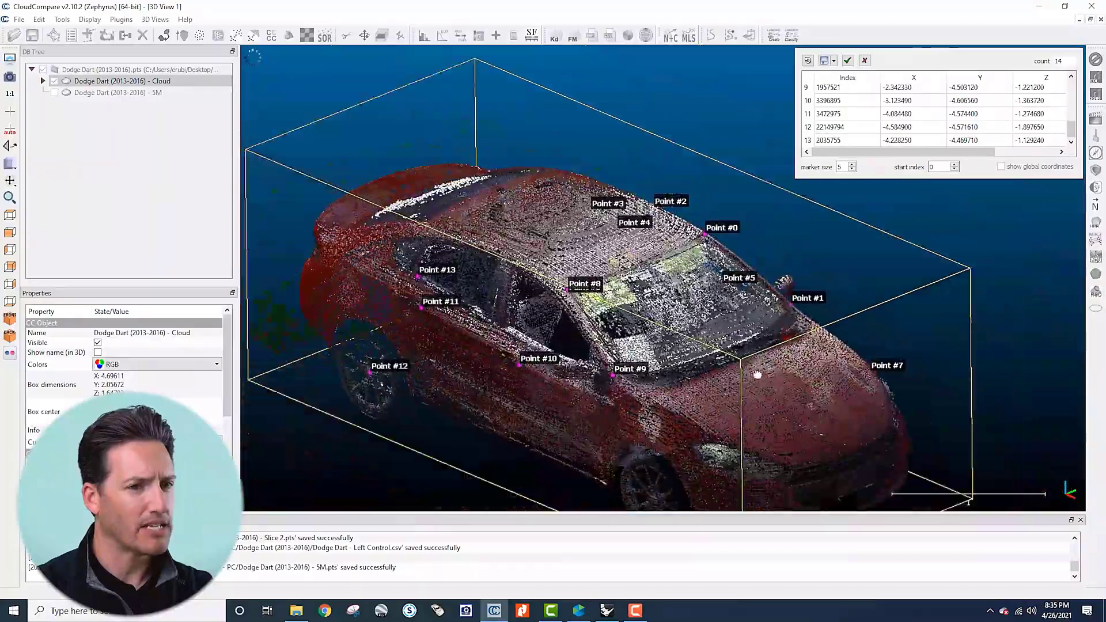
pyautogui.moveTo(626, 354); pyautogui.dragTo(714, 334)
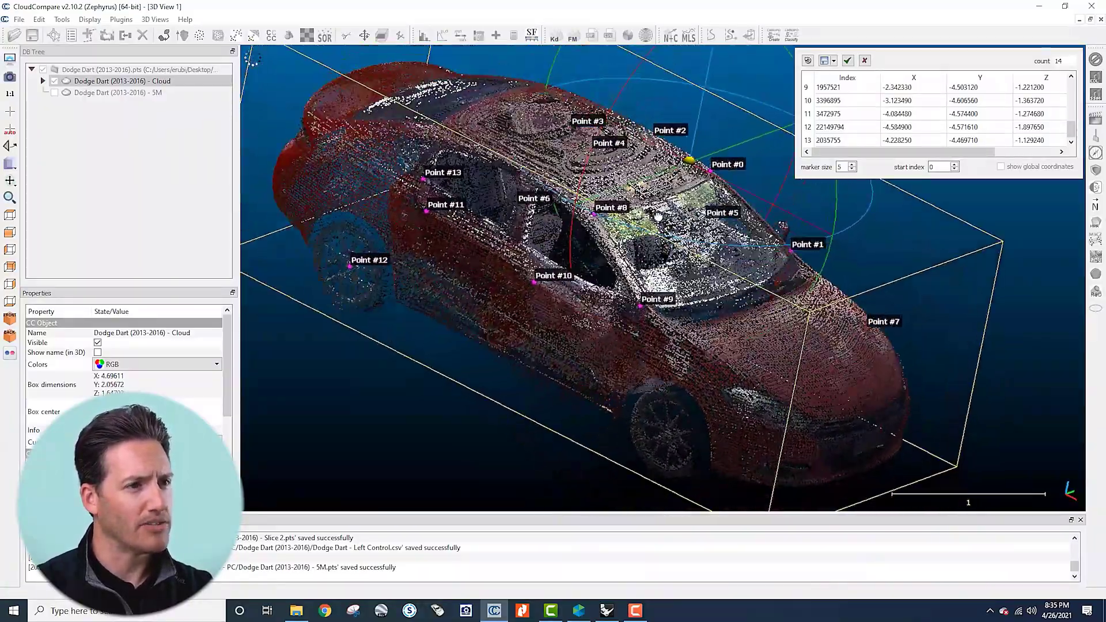
pyautogui.scroll(5, 633, 210)
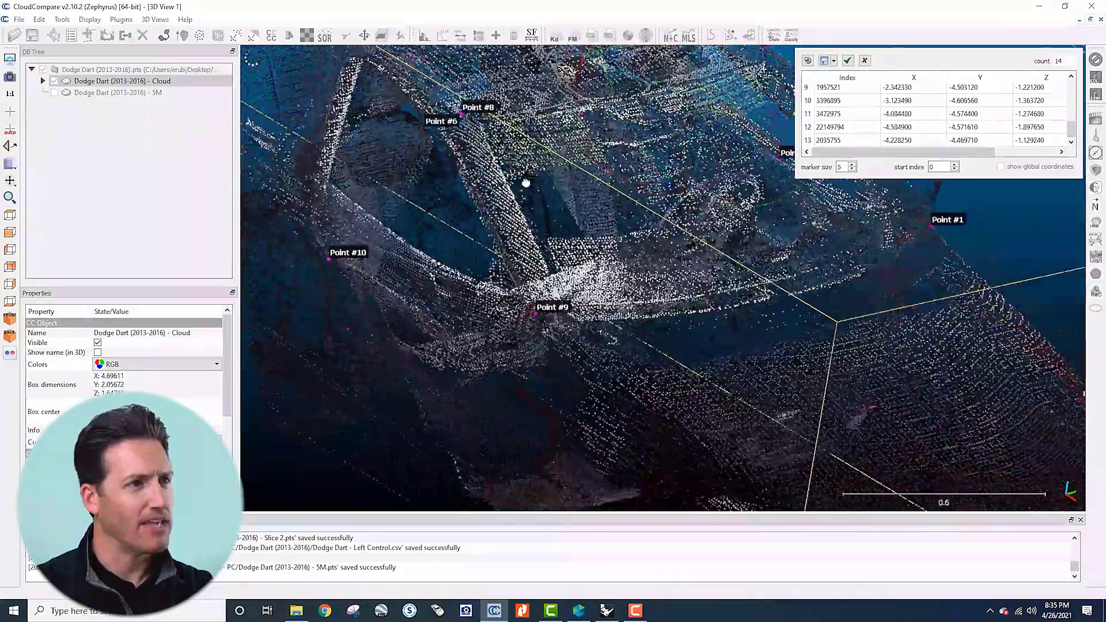
pyautogui.moveTo(525, 183); pyautogui.dragTo(516, 185)
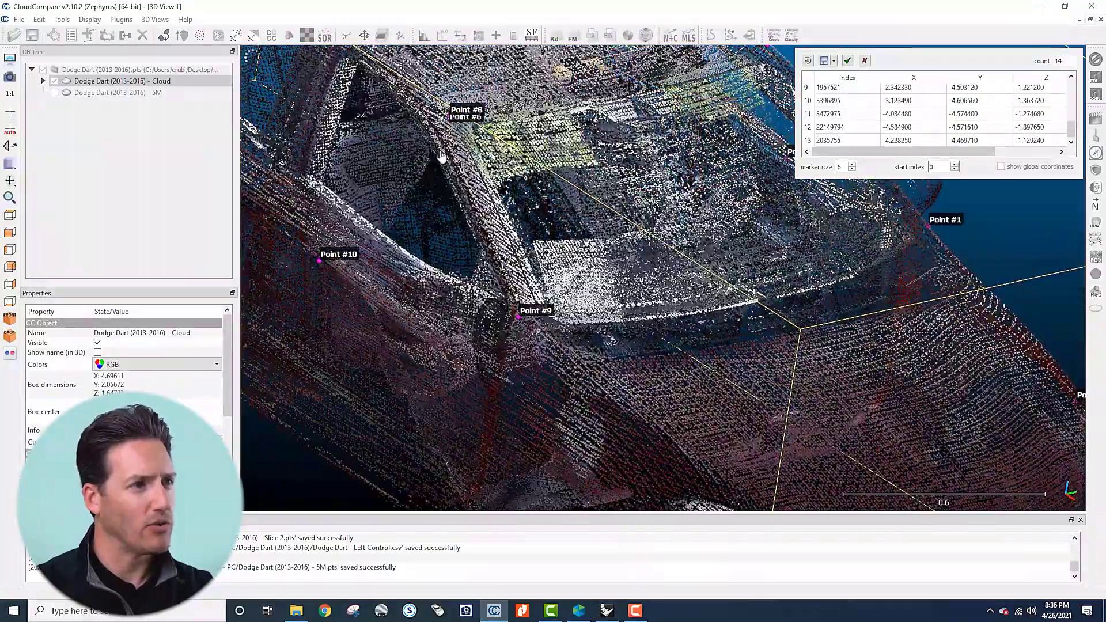
pyautogui.moveTo(480, 163); pyautogui.dragTo(544, 198, button='right')
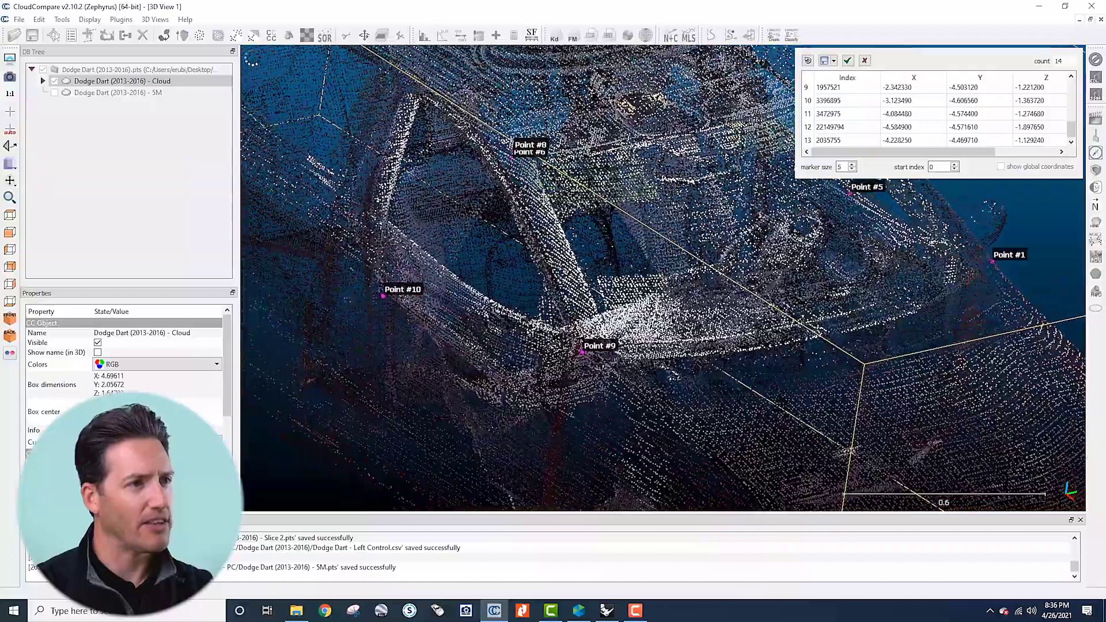
pyautogui.moveTo(543, 197); pyautogui.dragTo(608, 240)
pyautogui.scroll(-13, 609, 241)
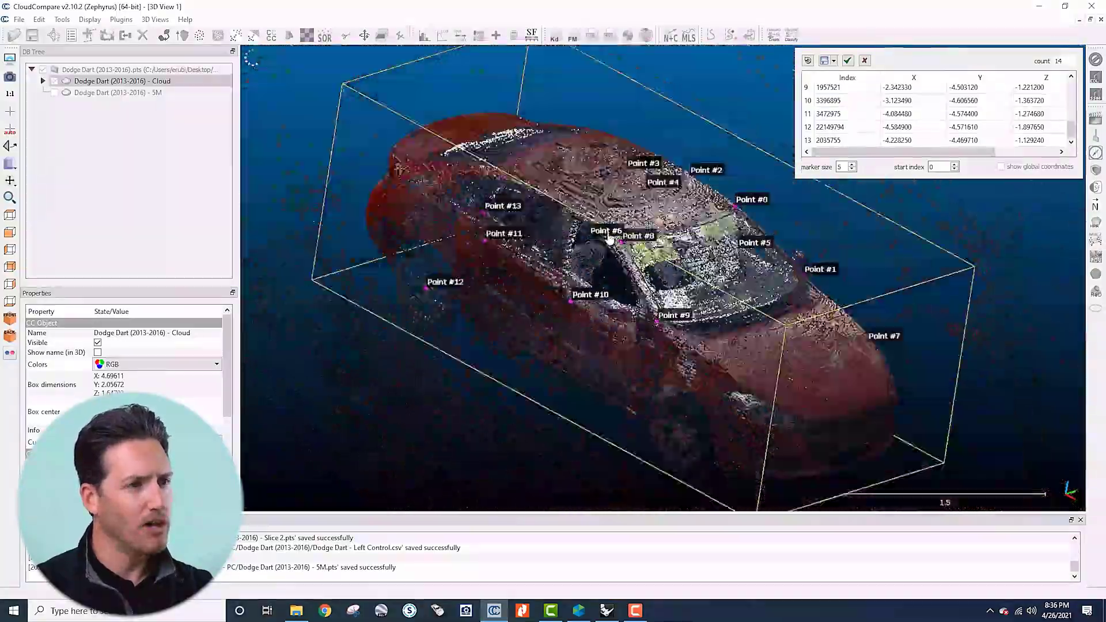
# Step: Export the picked points as local index,x,y,z to Dodge Dart - Right Control.csv in the Crush from Photos - PC folder and finish picking
pyautogui.scroll(5, 609, 241)
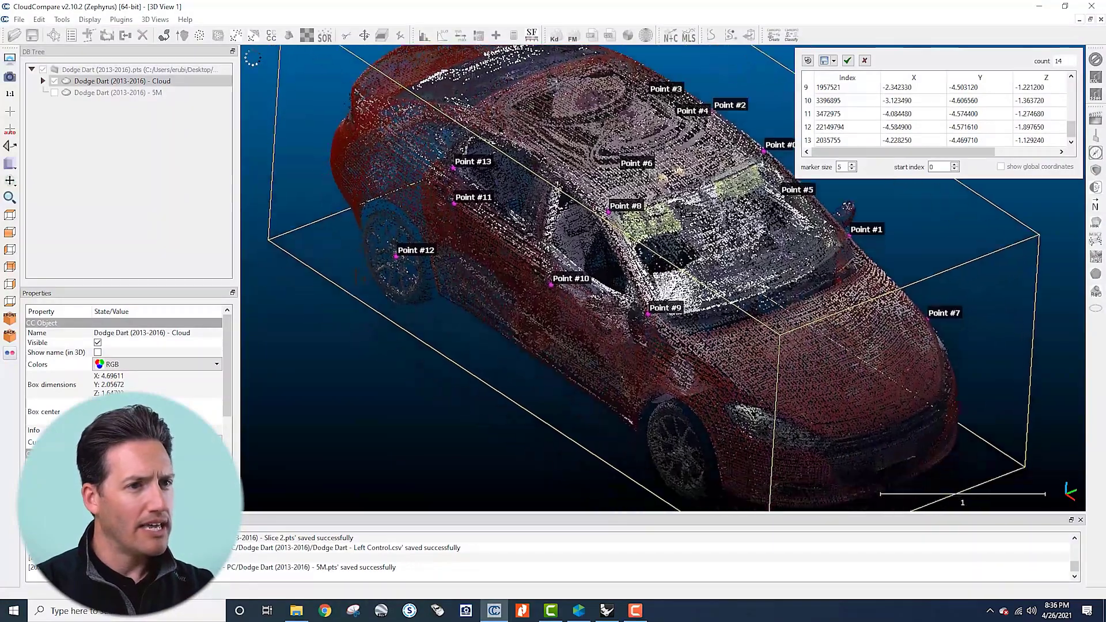
pyautogui.click(833, 60)
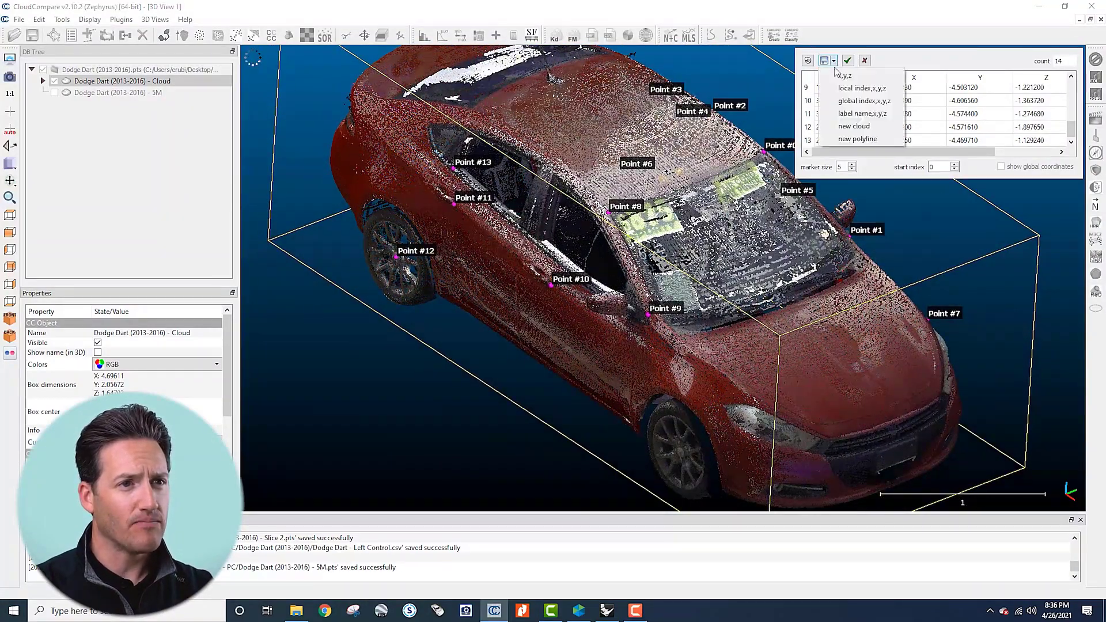
pyautogui.click(858, 89)
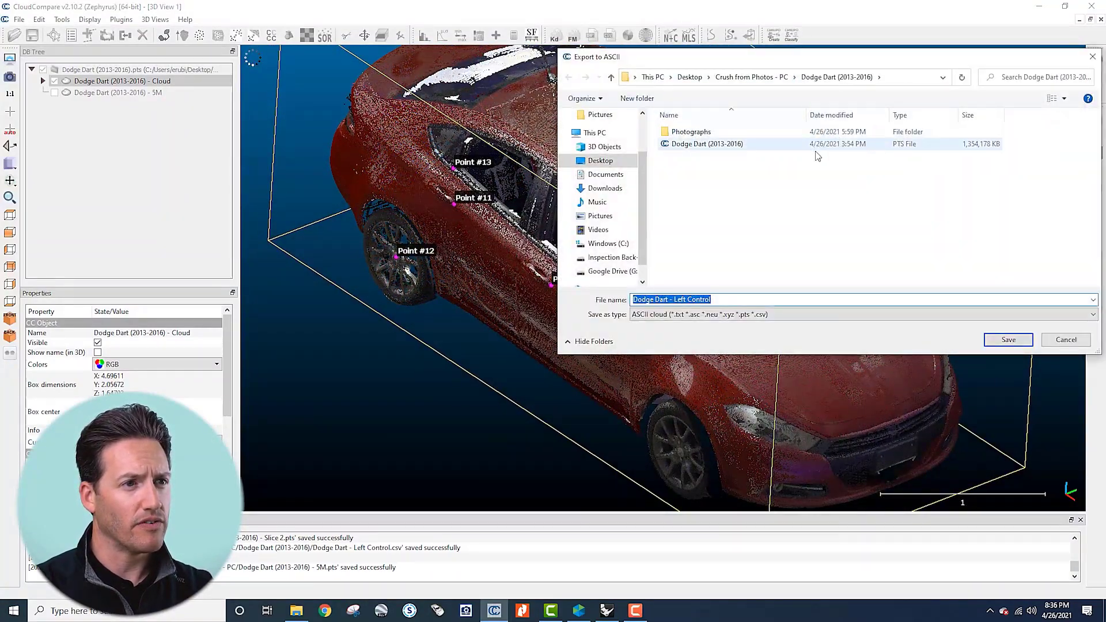
pyautogui.click(751, 76)
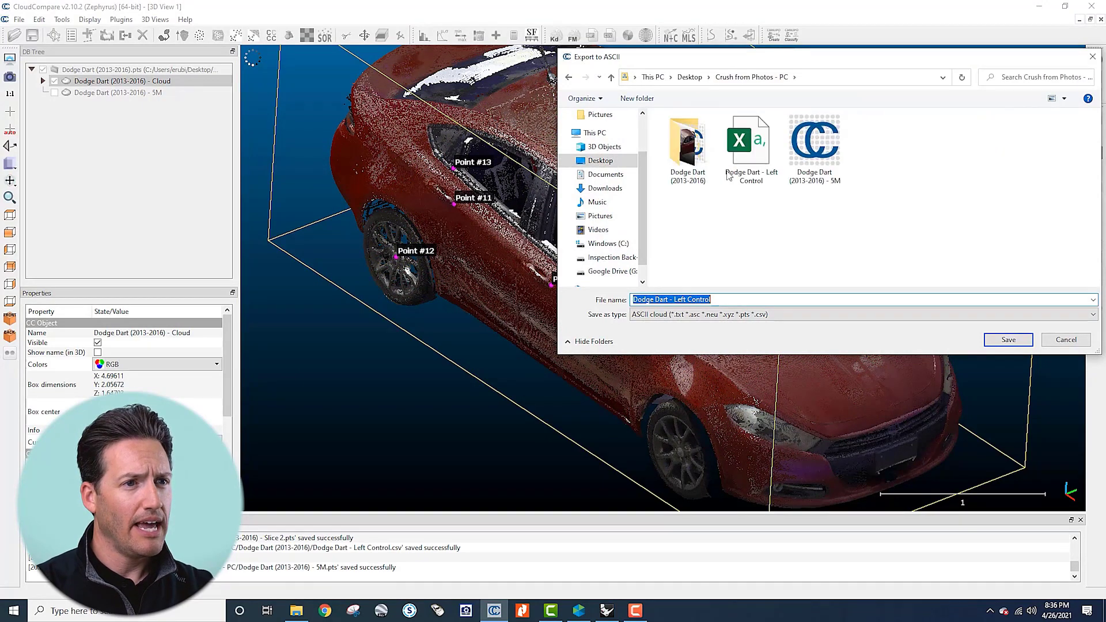
pyautogui.click(757, 167)
pyautogui.click(690, 304)
pyautogui.doubleClick(680, 300)
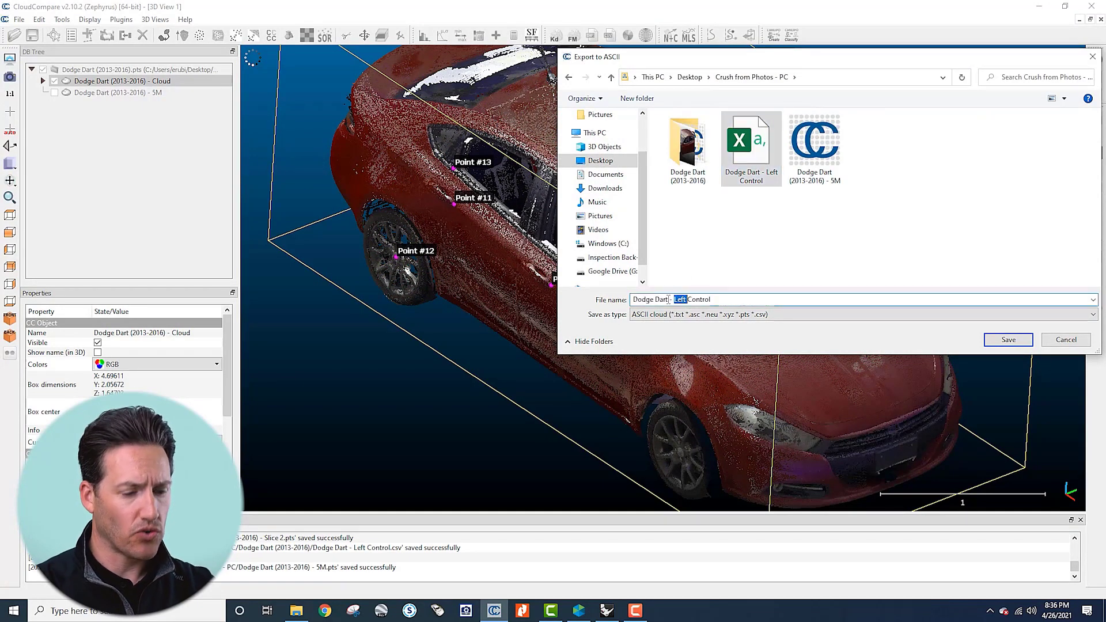
pyautogui.write('Right')
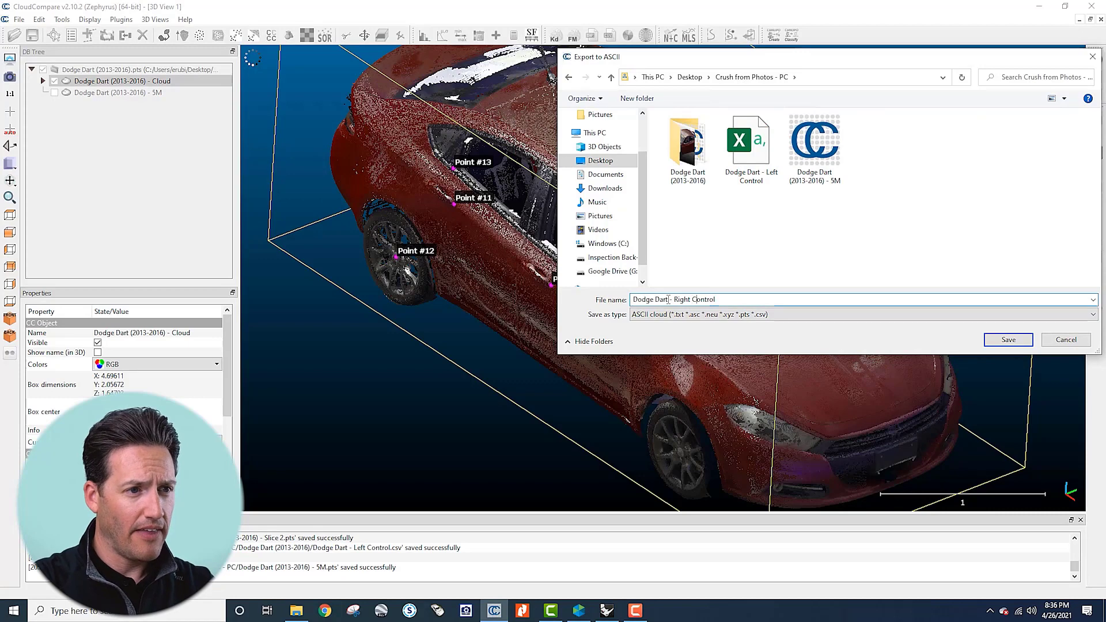
pyautogui.press('End')
pyautogui.write('.c')
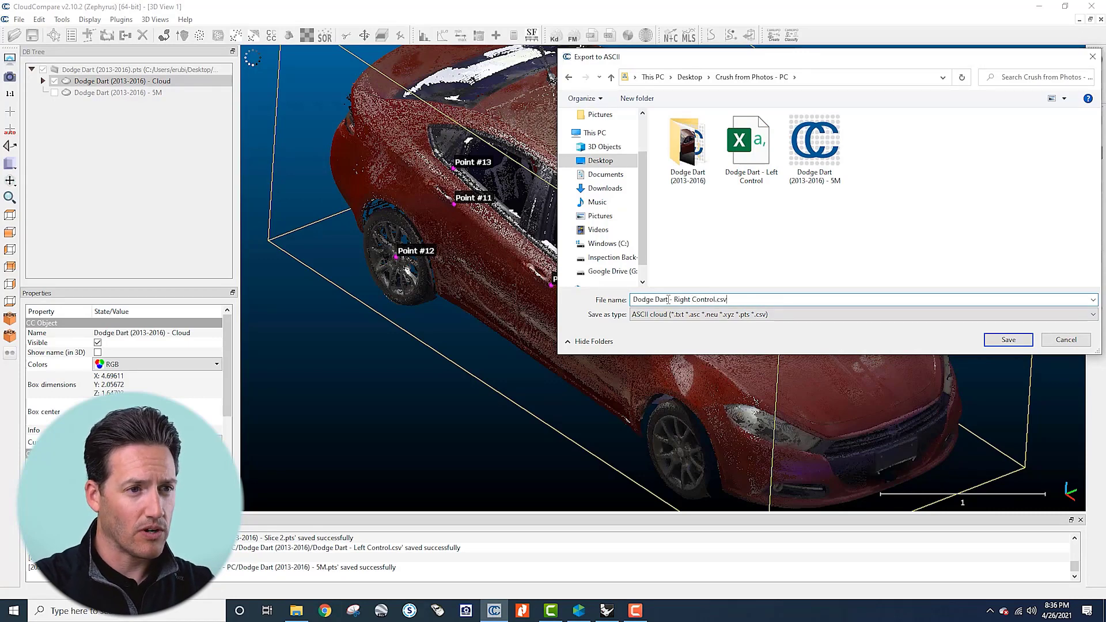
pyautogui.press('Return')
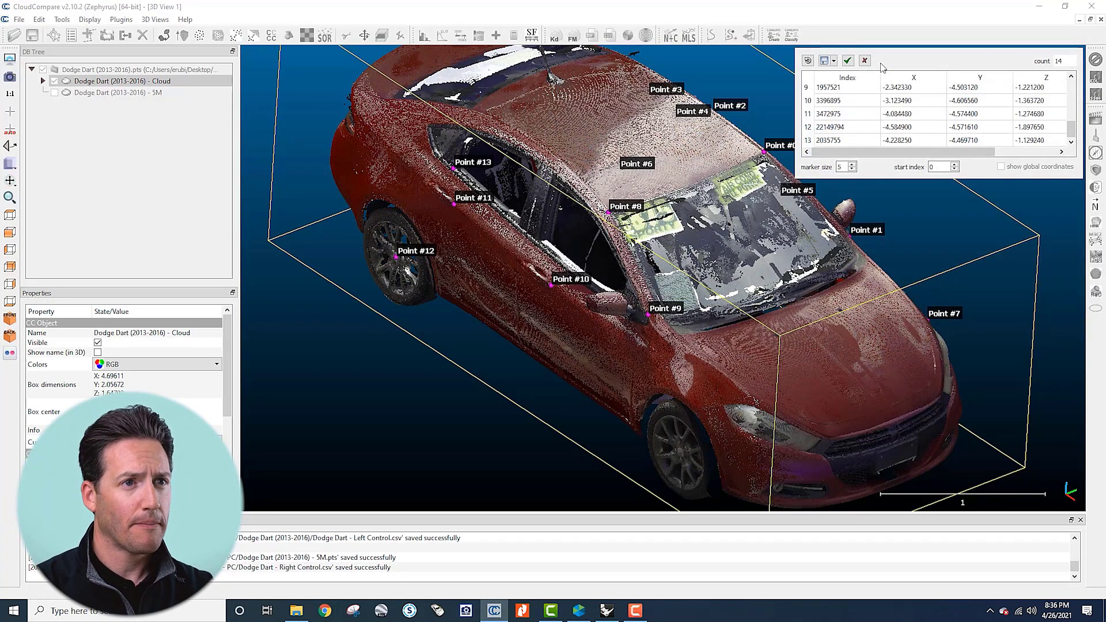
pyautogui.click(847, 61)
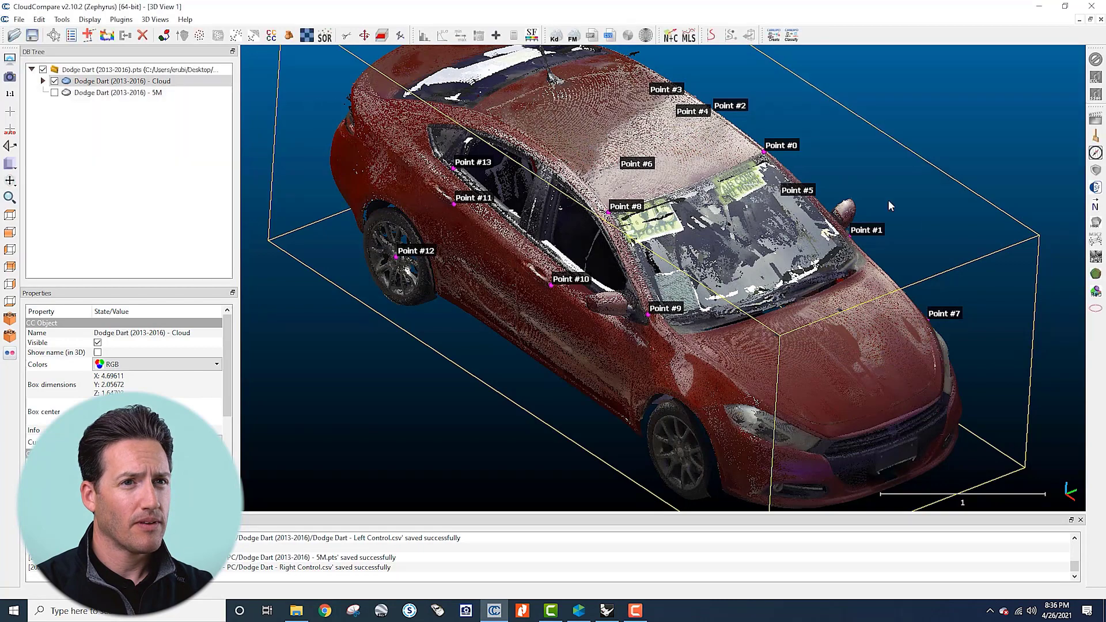
# Step: Switch to PhotoModeler at full screen size and show the Imports and Coordinate Systems pane
pyautogui.click(1038, 7)
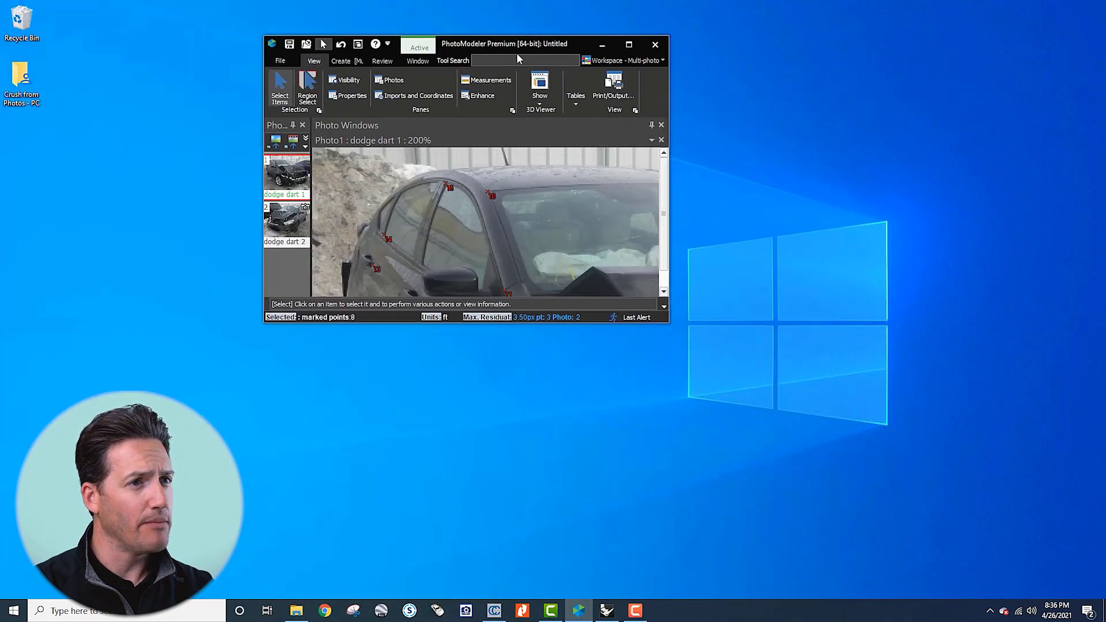
pyautogui.doubleClick(517, 51)
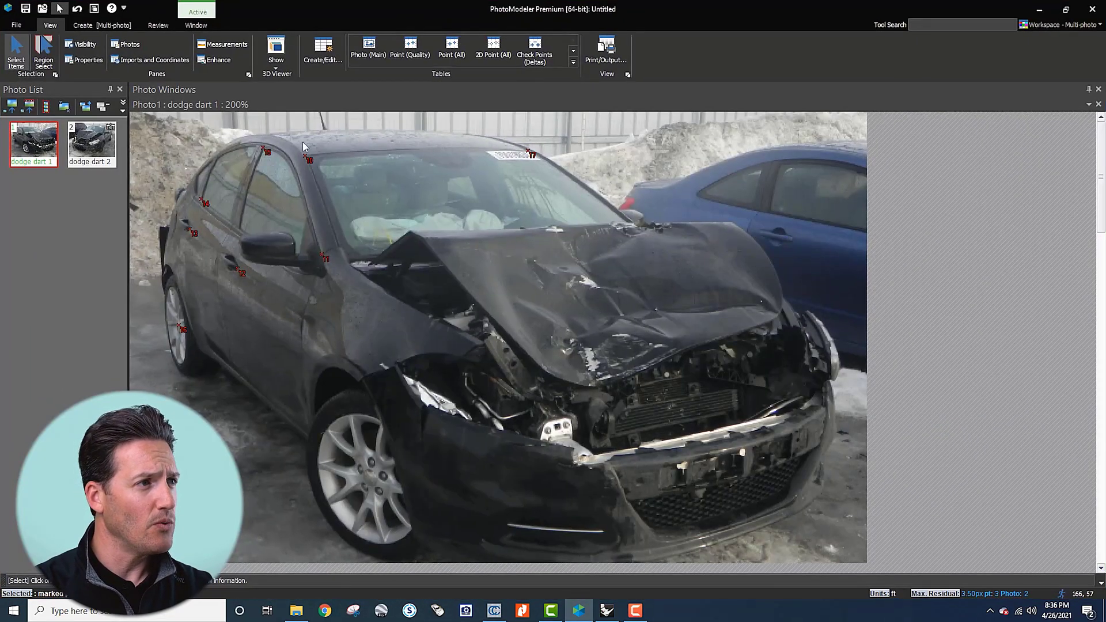
pyautogui.click(171, 61)
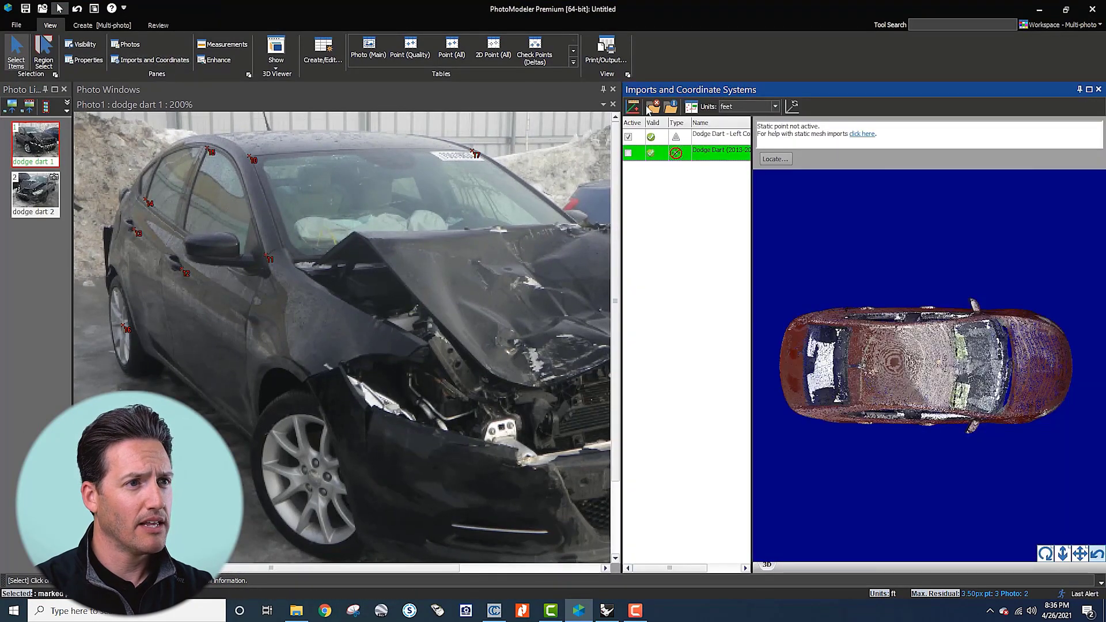
# Step: Set up a new import that controls the solution with known X,Y,Z locations from the Dodge Dart - Right Control file
pyautogui.click(632, 106)
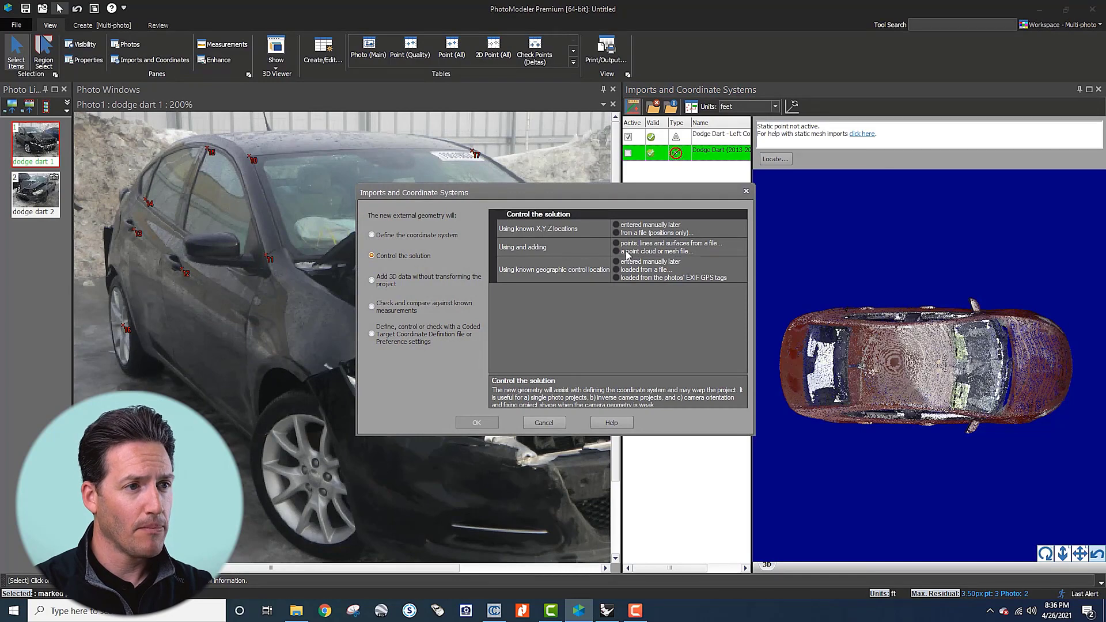
pyautogui.click(616, 232)
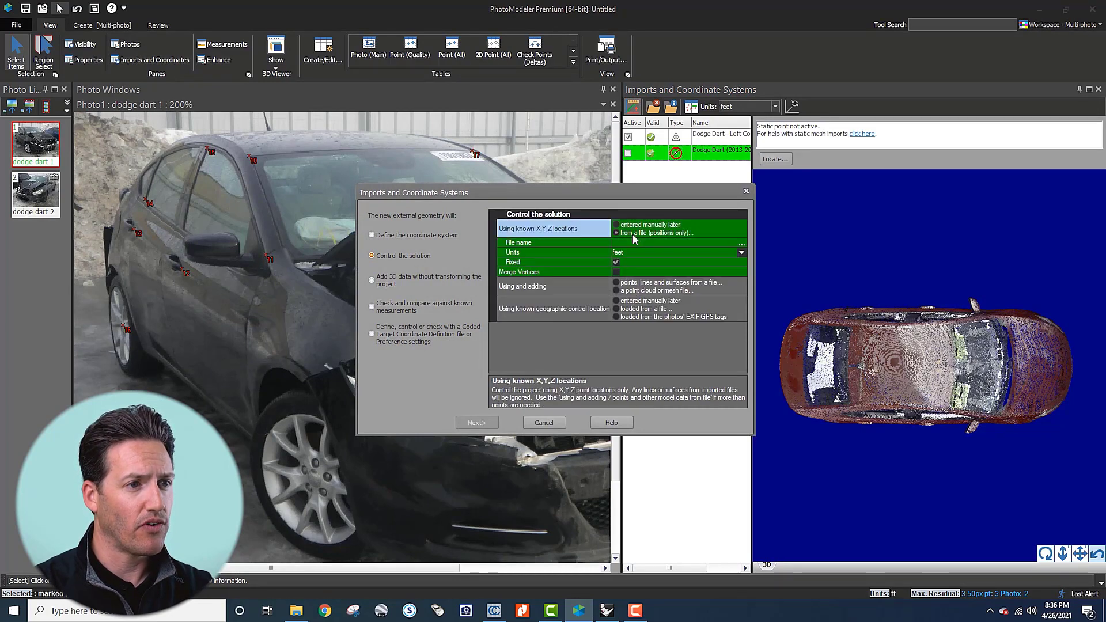
pyautogui.click(741, 245)
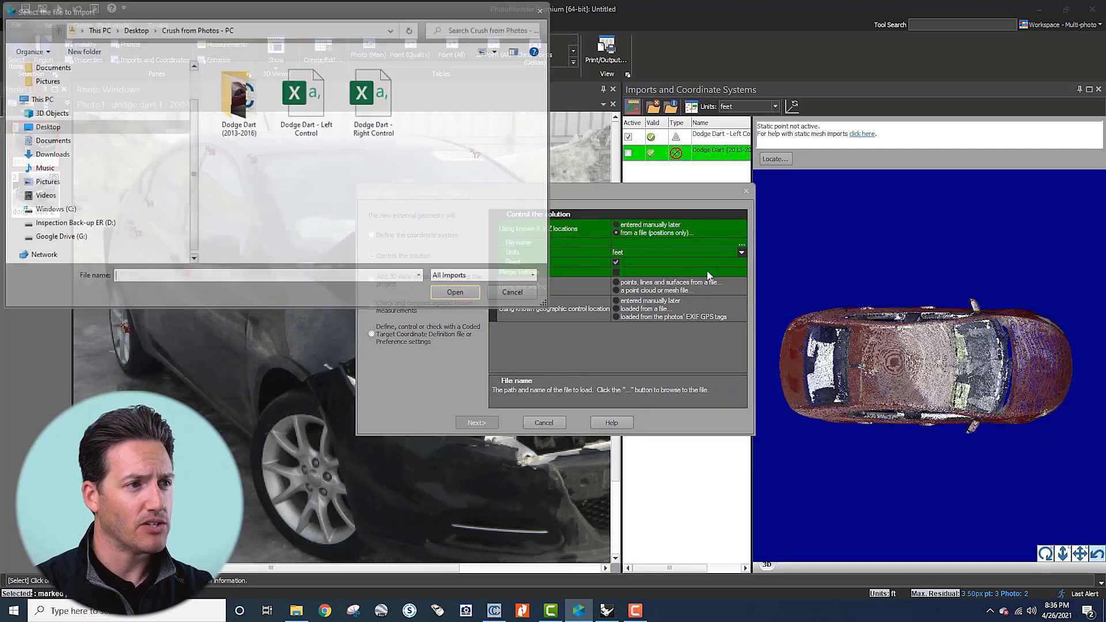
pyautogui.doubleClick(371, 115)
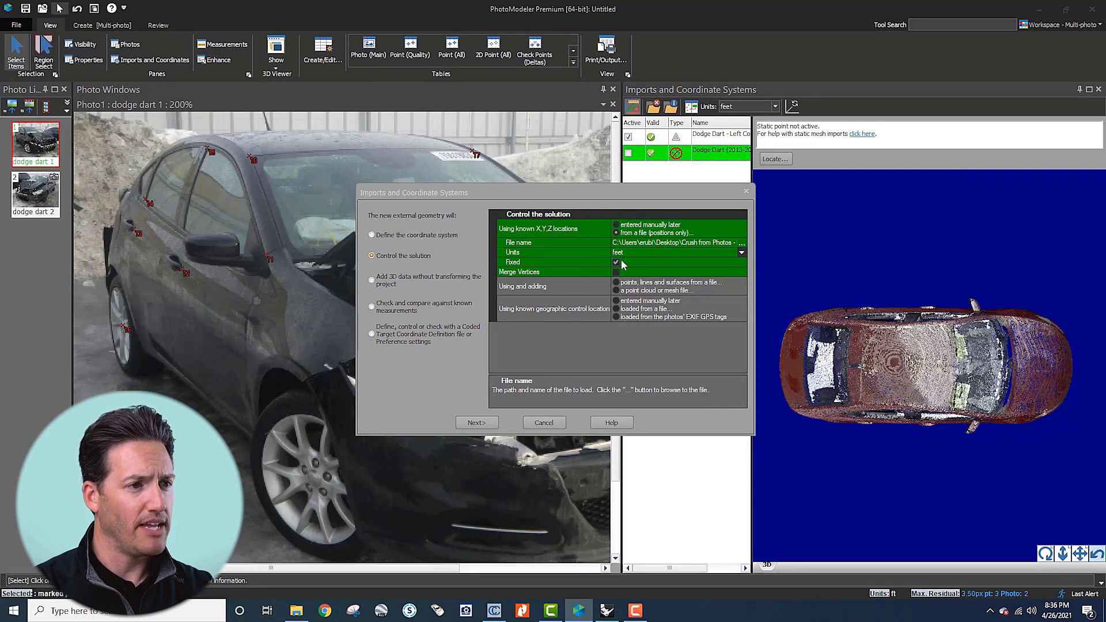
pyautogui.click(493, 422)
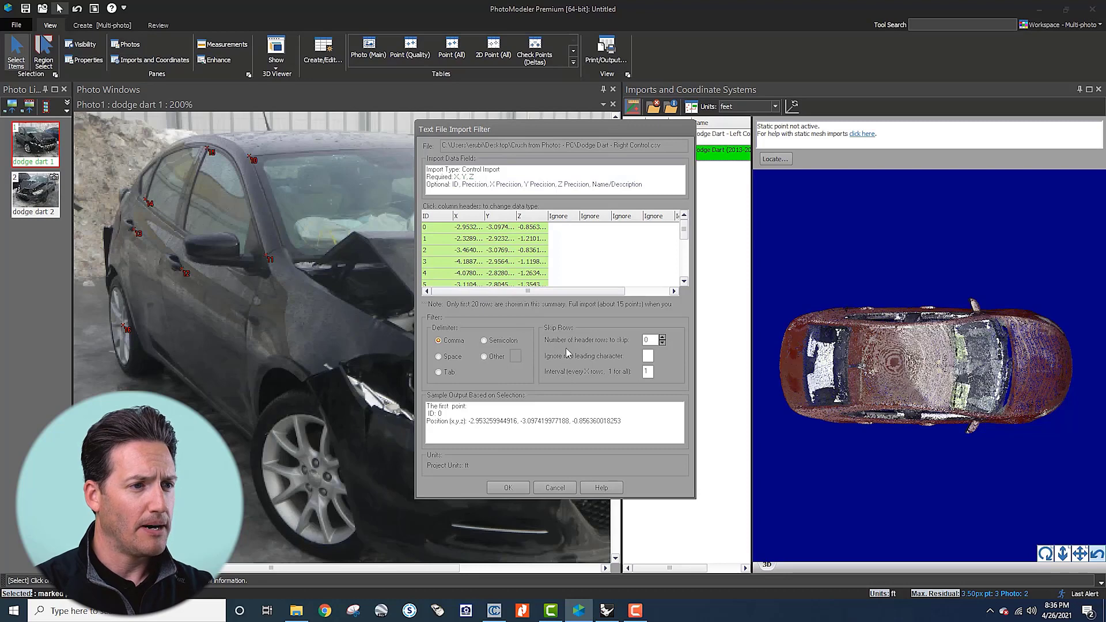
# Step: Skip the first 8 rows of the control file, check the preview from ID 8 onward, and complete the import
pyautogui.click(662, 337)
pyautogui.click(662, 337)
pyautogui.click(662, 337)
pyautogui.click(662, 337)
pyautogui.click(662, 338)
pyautogui.click(662, 337)
pyautogui.click(662, 338)
pyautogui.click(662, 337)
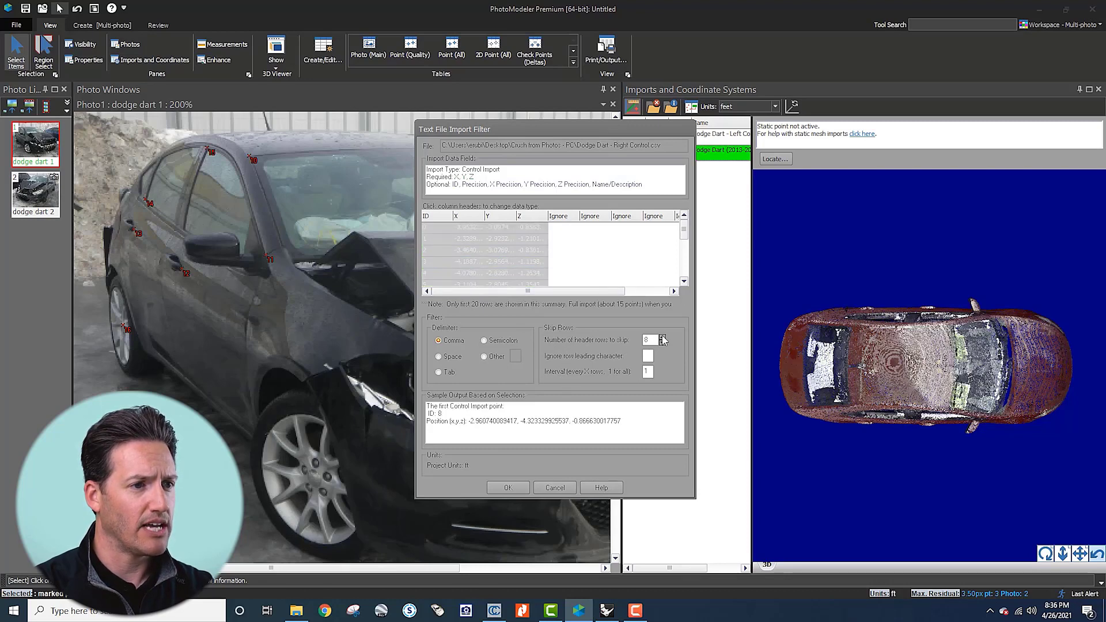
pyautogui.click(684, 282)
pyautogui.click(685, 283)
pyautogui.click(685, 282)
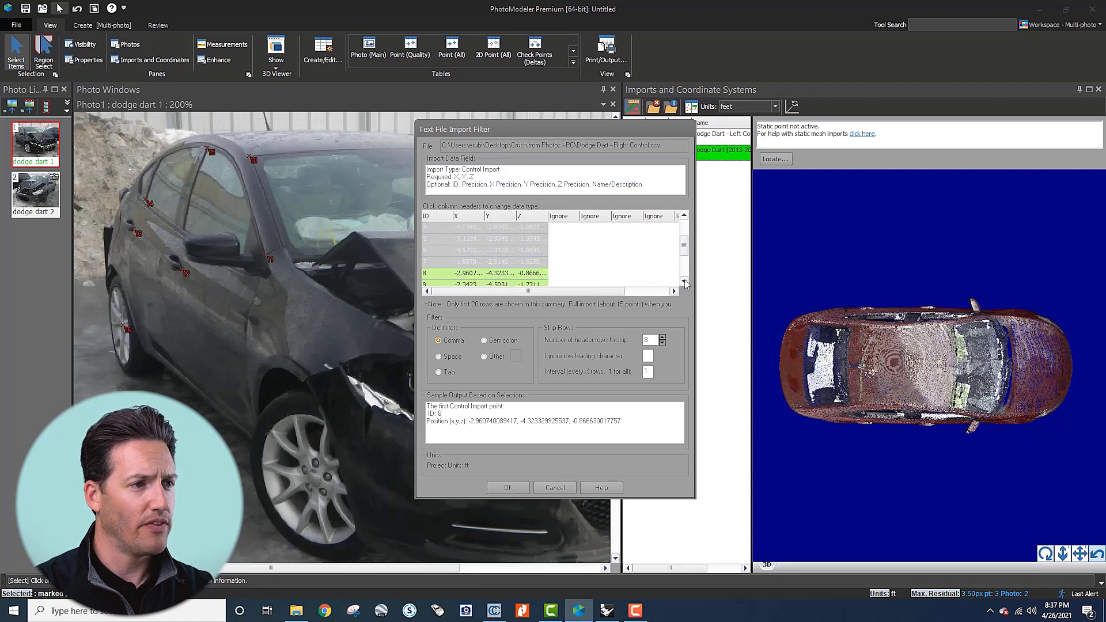
pyautogui.click(684, 282)
pyautogui.click(685, 282)
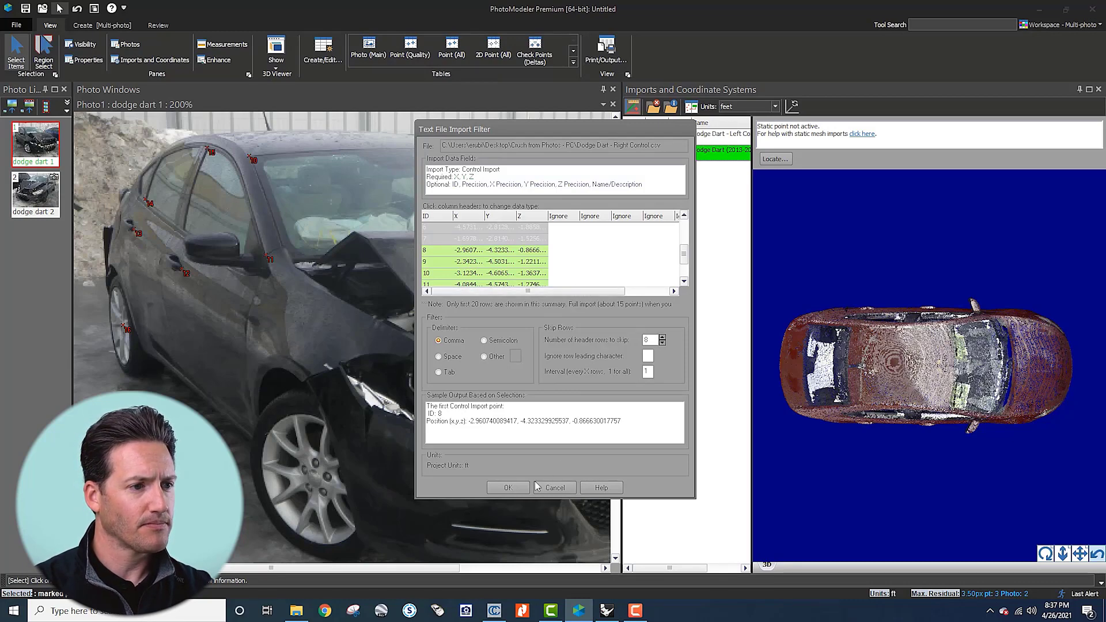
pyautogui.click(507, 487)
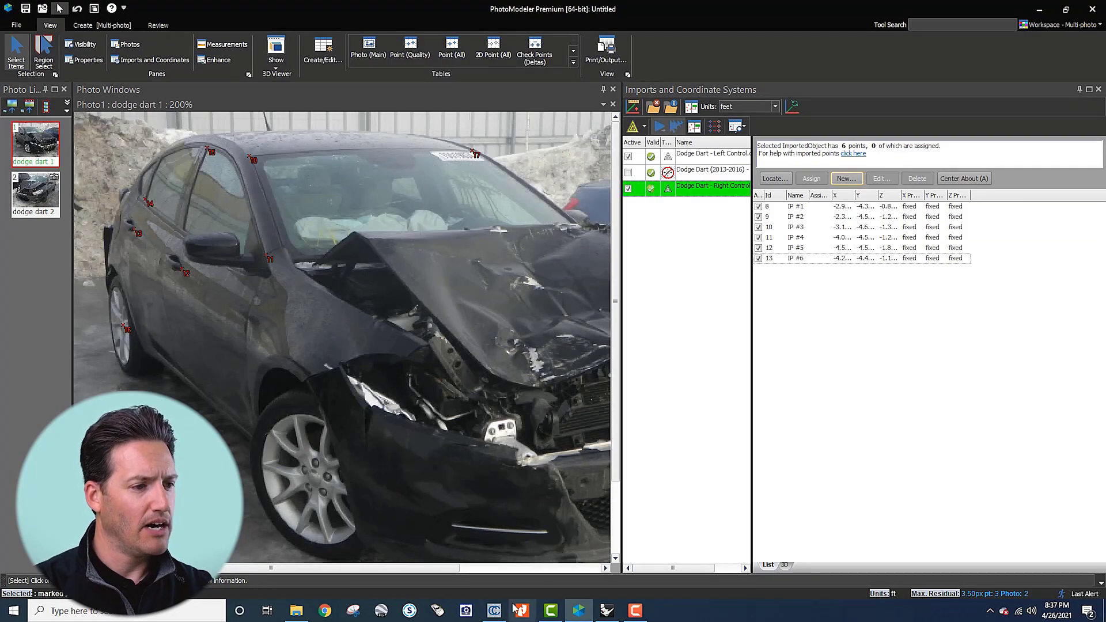
# Step: Review the picked points on the car's right side in CloudCompare, and return to PhotoModeler
pyautogui.click(494, 609)
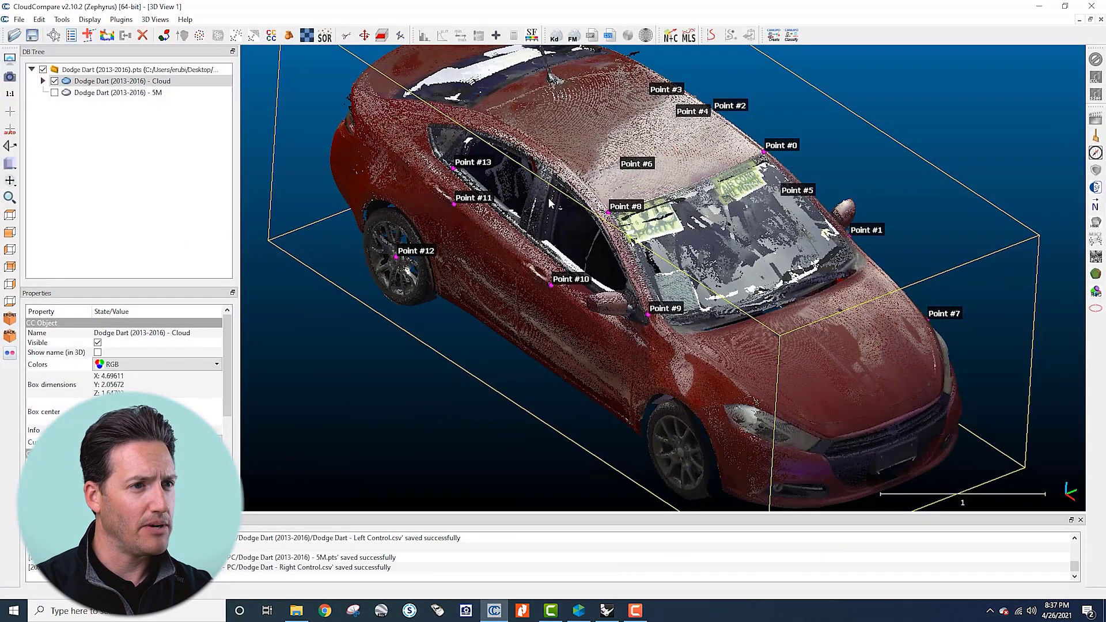
pyautogui.moveTo(552, 202); pyautogui.dragTo(535, 237, button='right')
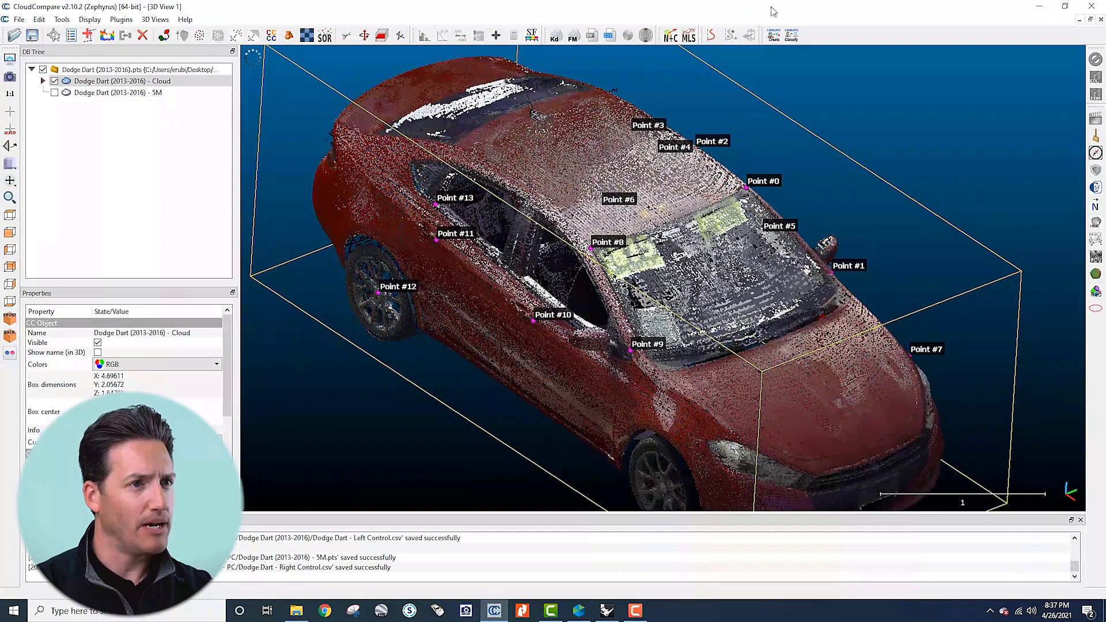
pyautogui.moveTo(793, 180); pyautogui.dragTo(869, 197)
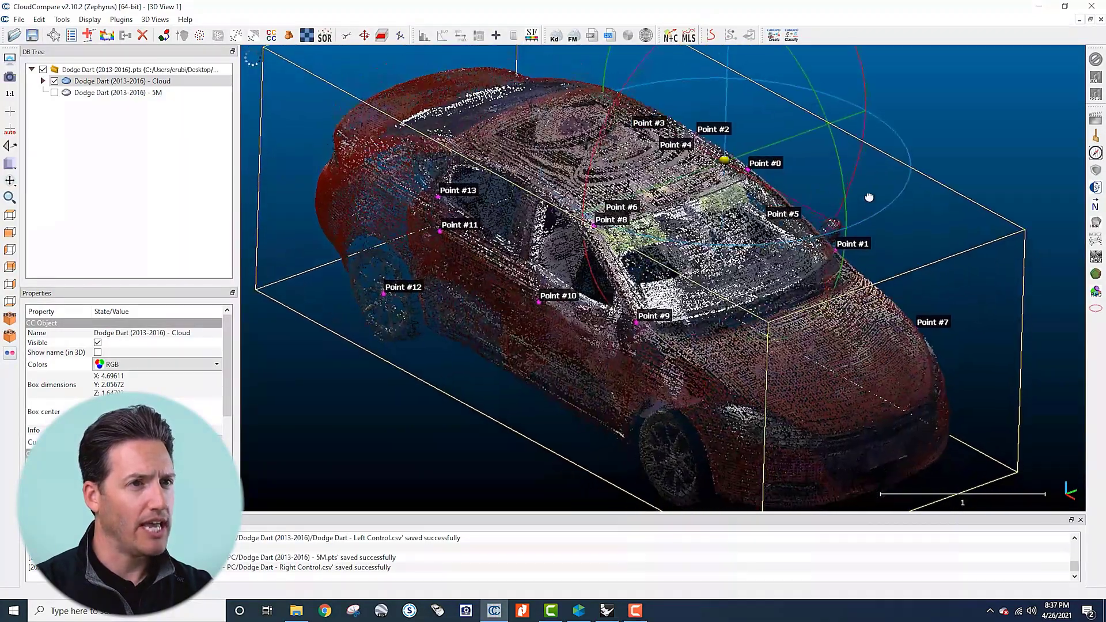
pyautogui.moveTo(816, 12); pyautogui.dragTo(0, 64)
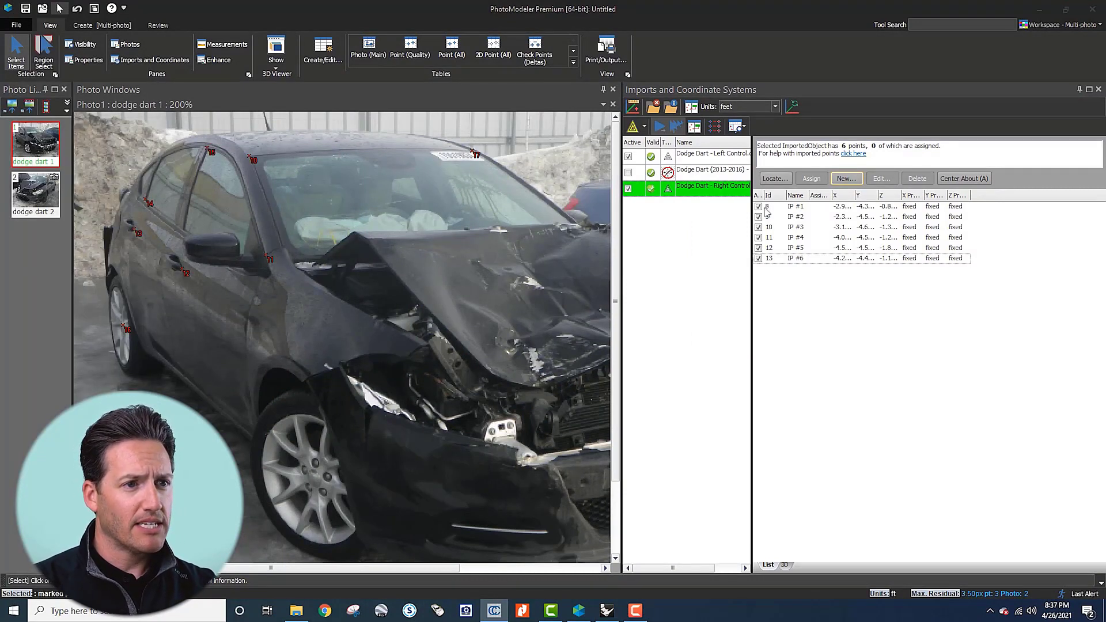
# Step: Mark control points 8, 9 and 10 on photo dodge dart 1 at the windshield roof corner, pillar base and front door handle
pyautogui.click(814, 206)
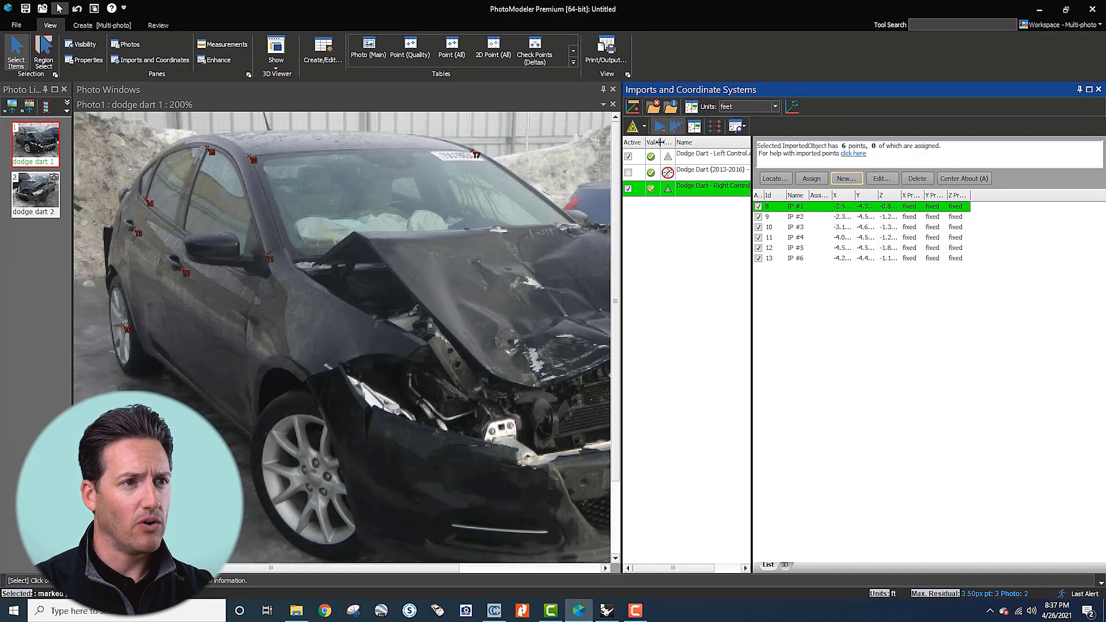
pyautogui.click(632, 128)
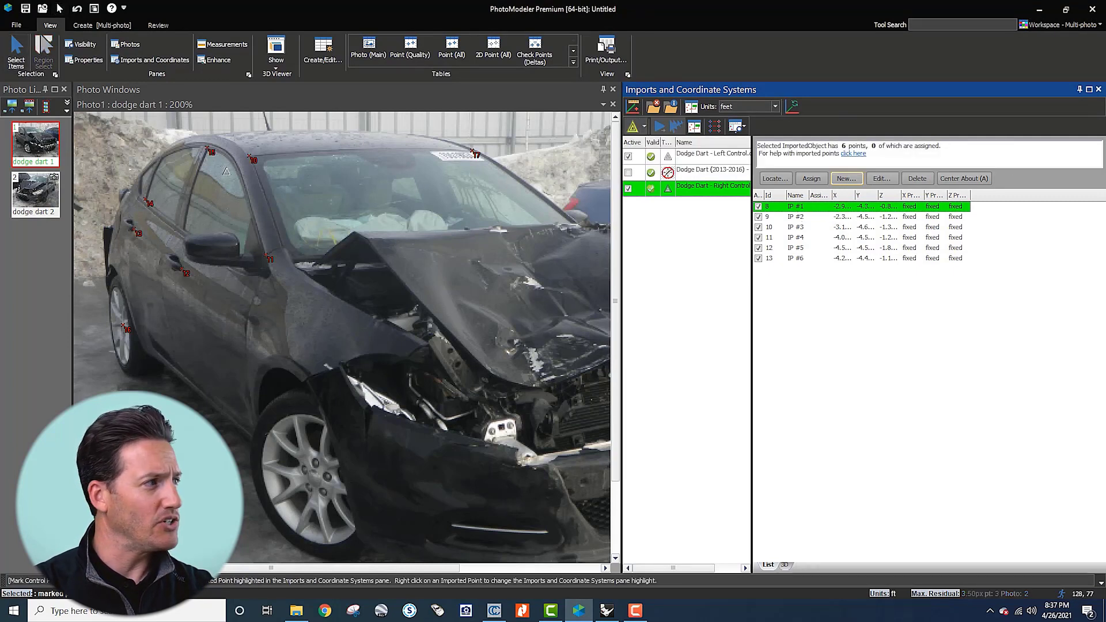
pyautogui.scroll(1, 220, 161)
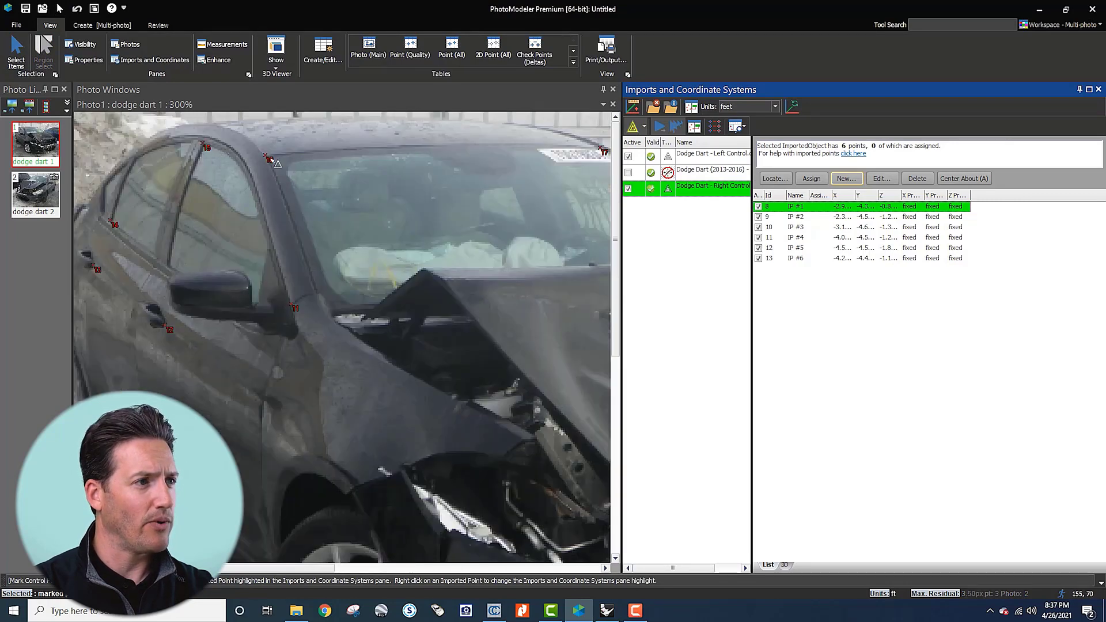
pyautogui.click(277, 163)
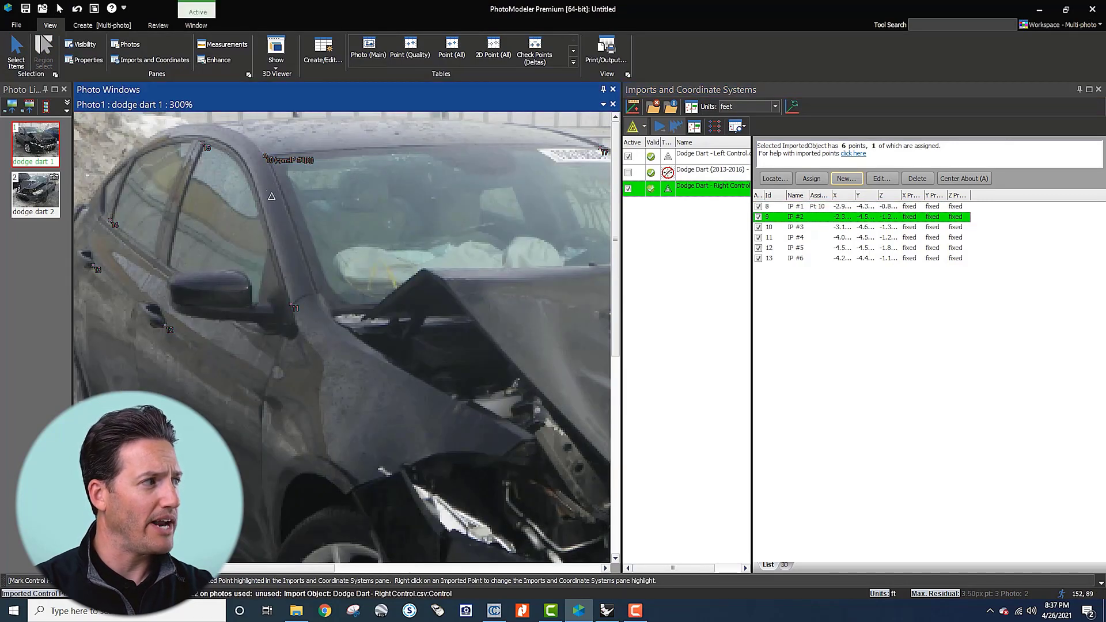
pyautogui.click(293, 306)
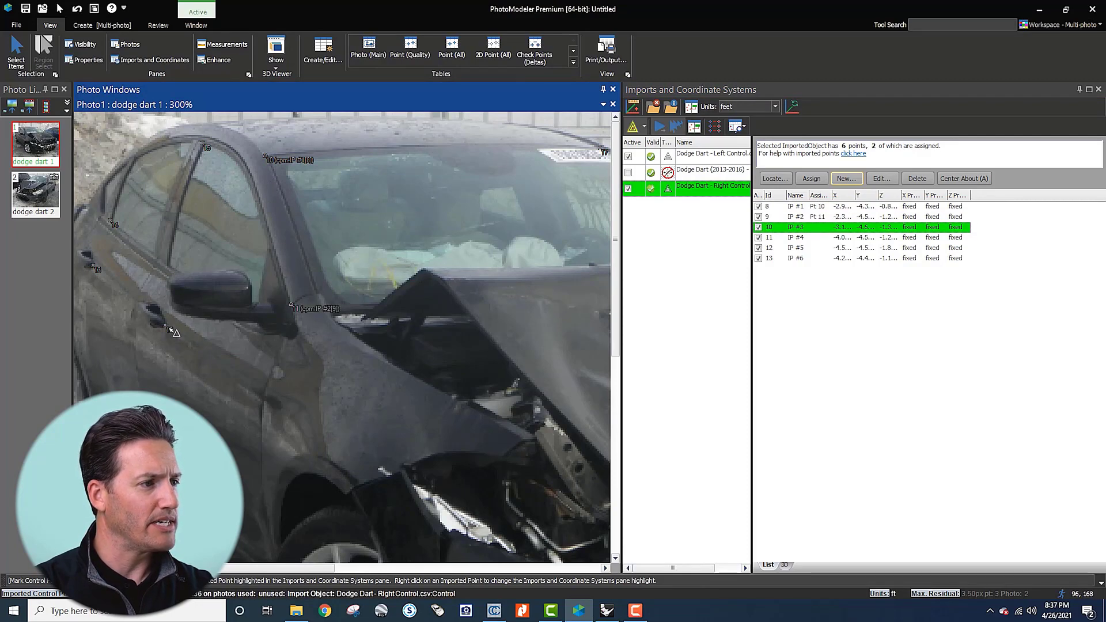
pyautogui.click(173, 330)
# Step: Mark control points 11, 12 and 13 on the same photo at the rear door handle, rear wheel hub and rear window edge
pyautogui.scroll(-3, 144, 305)
pyautogui.scroll(4, 114, 273)
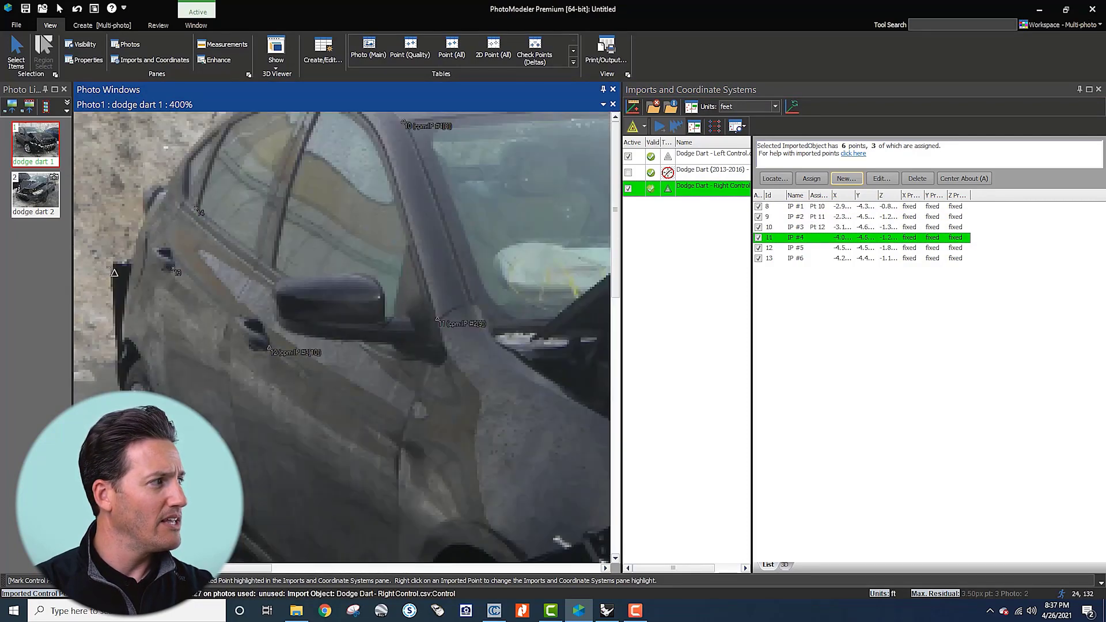
pyautogui.click(176, 272)
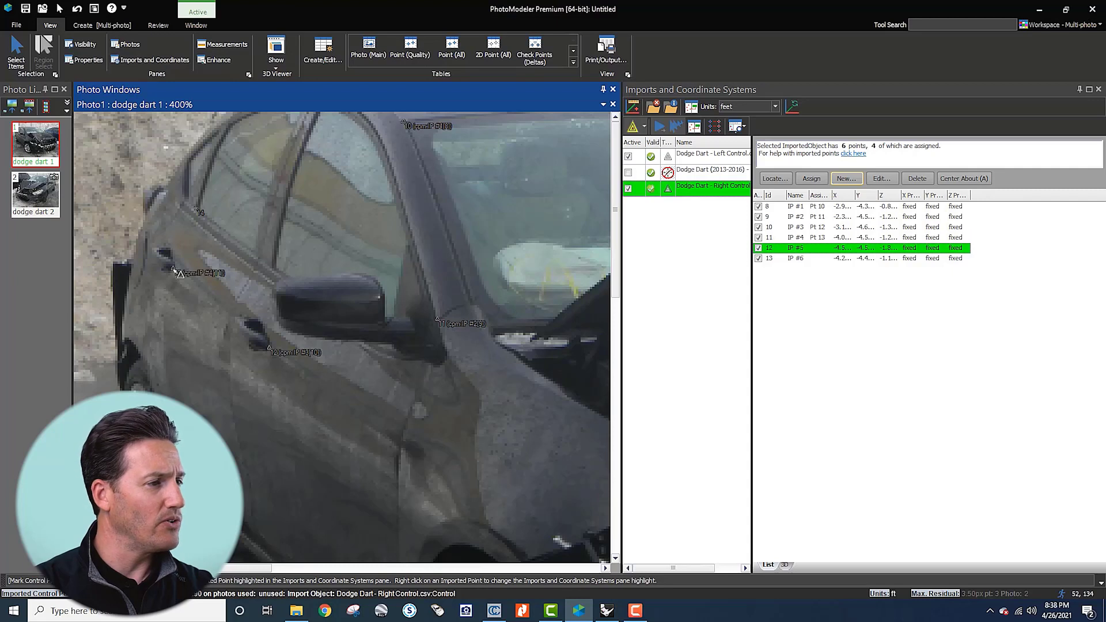
pyautogui.click(178, 401)
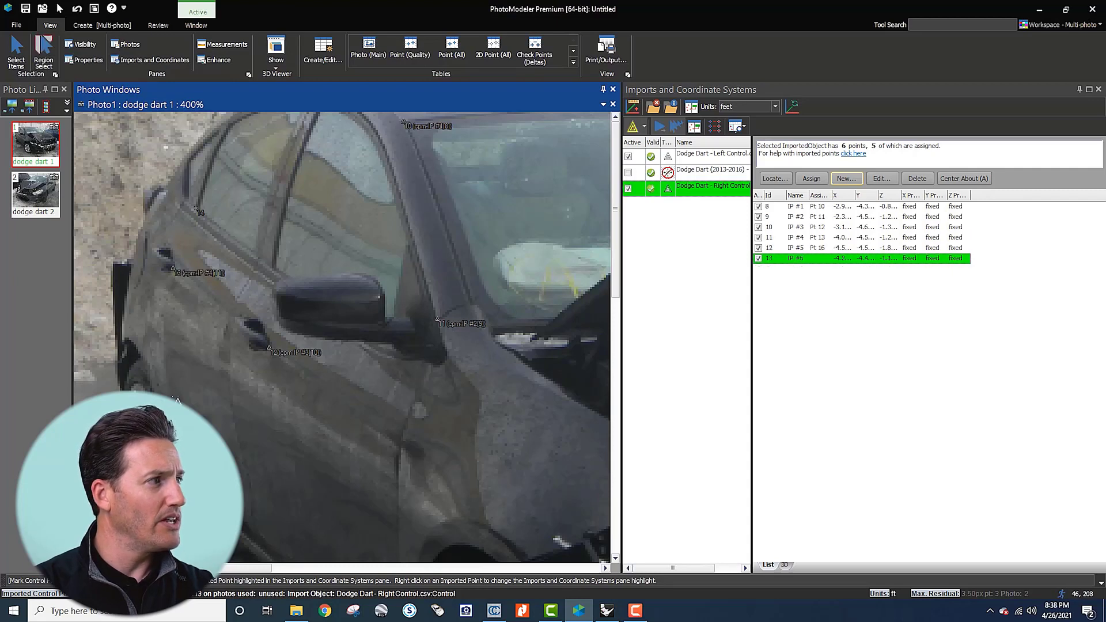
pyautogui.click(208, 217)
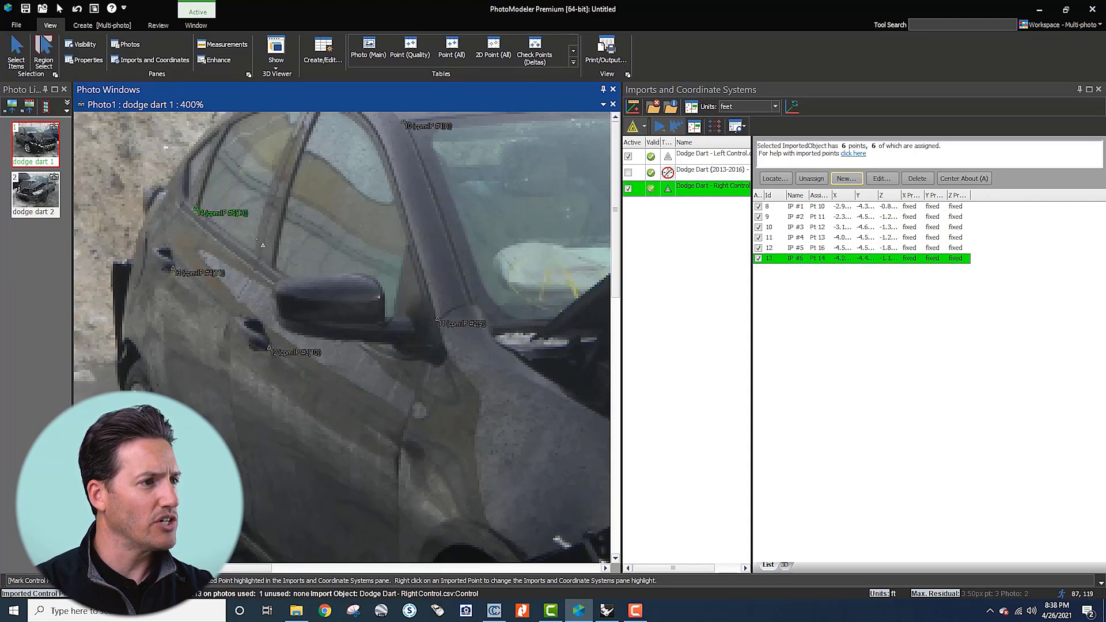
pyautogui.scroll(-3, 266, 251)
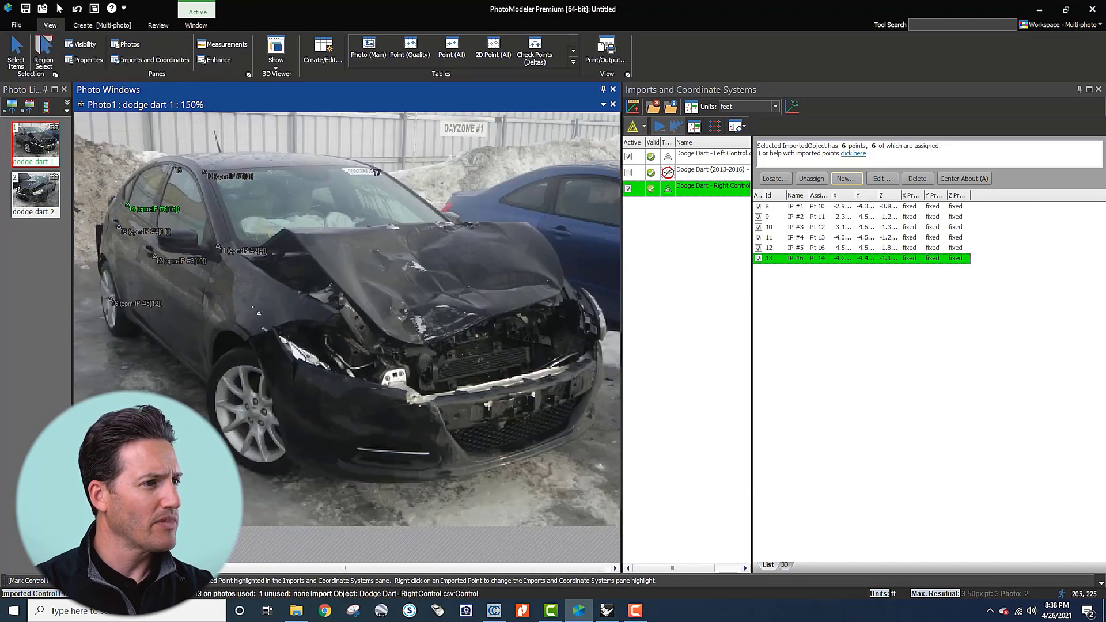
# Step: Leave control point marking and examine the unassigned mark at the top of the front side window's rear pillar in photo dodge dart 1
pyautogui.scroll(1, 232, 218)
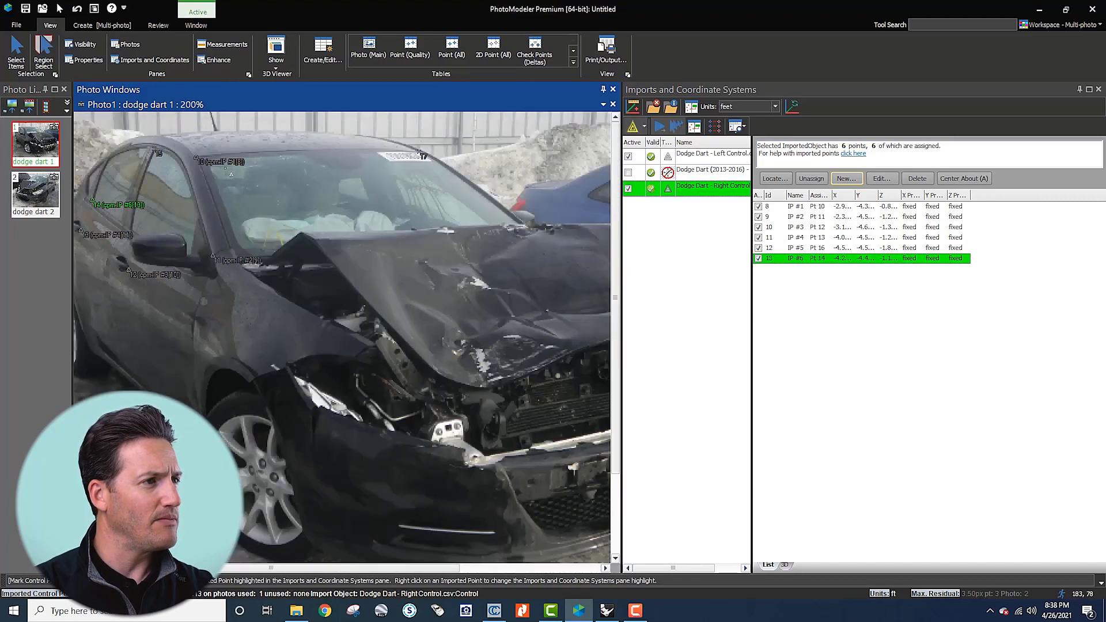
pyautogui.scroll(3, 154, 149)
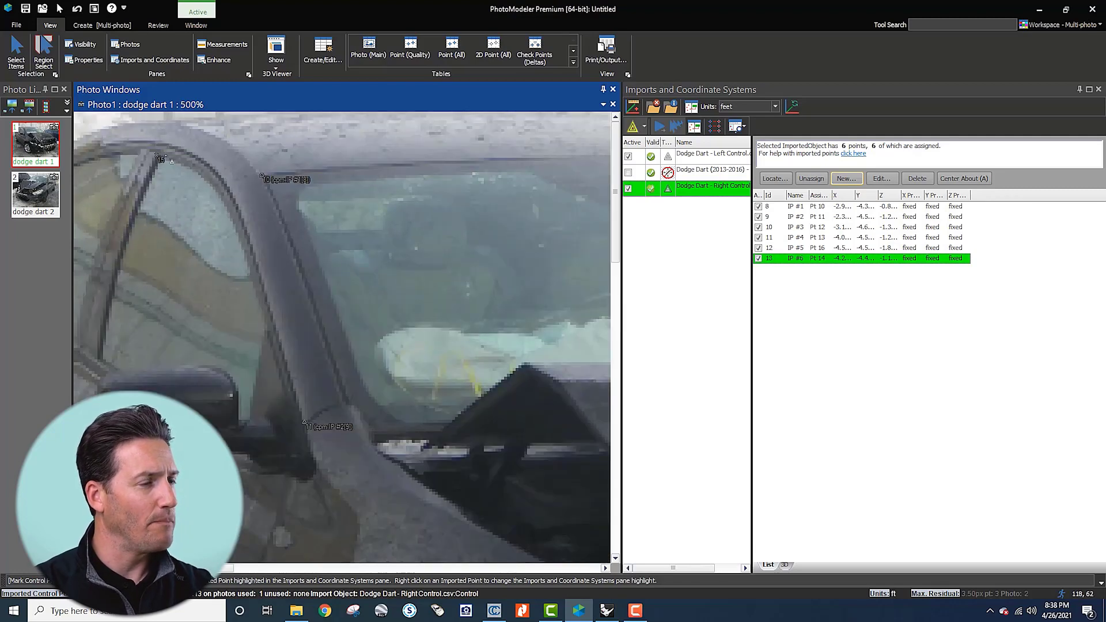
pyautogui.press('Escape')
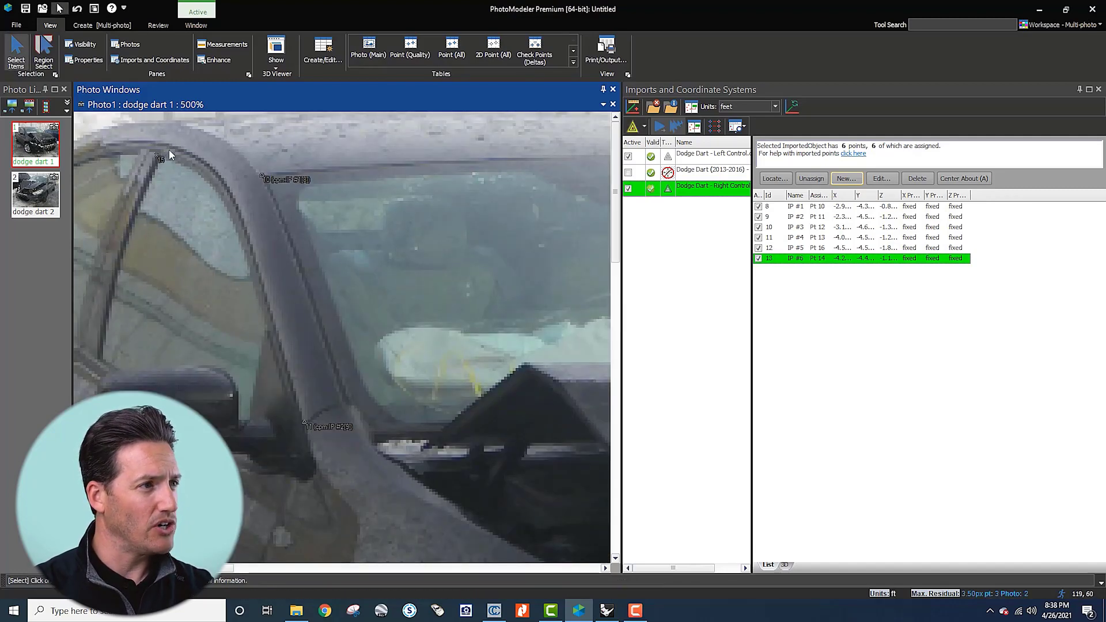
pyautogui.scroll(-3, 147, 164)
pyautogui.scroll(3, 224, 227)
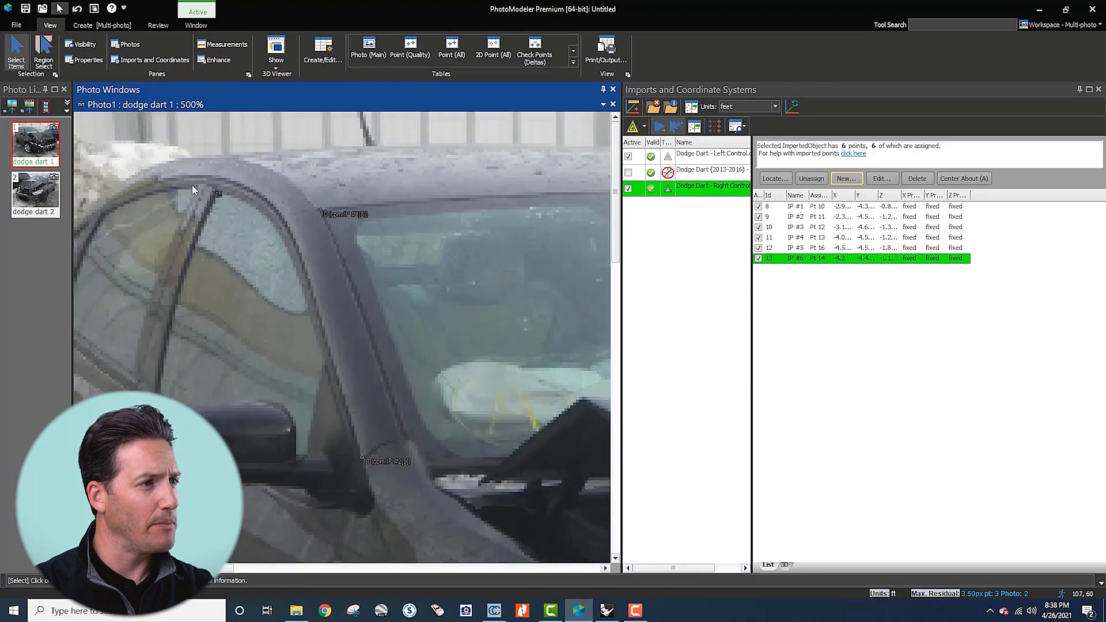
pyautogui.scroll(1, 214, 199)
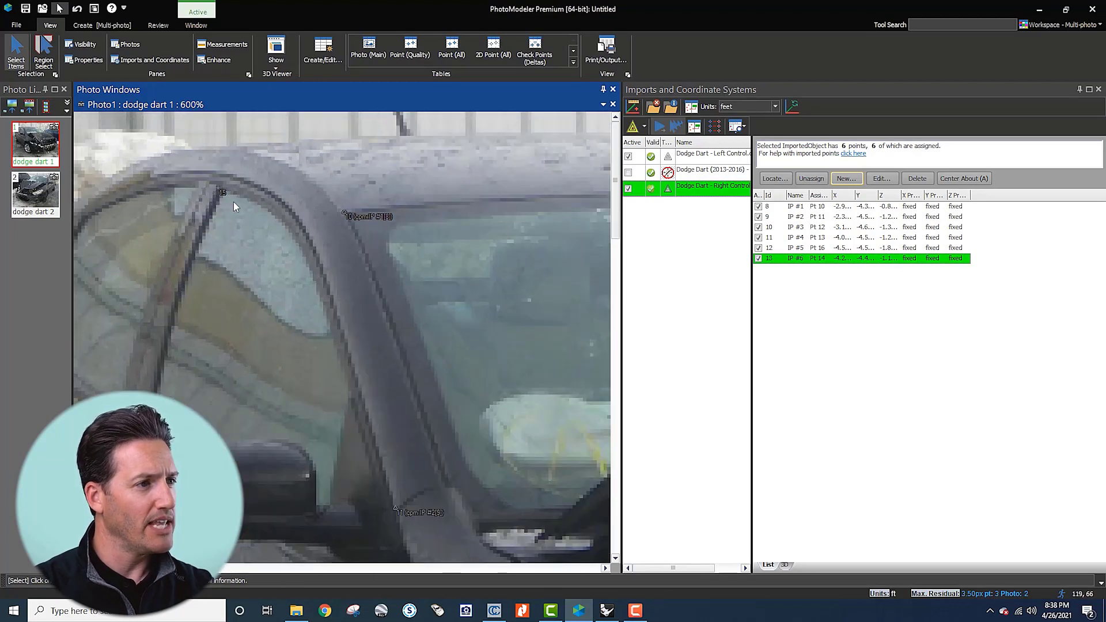
pyautogui.scroll(-1, 235, 204)
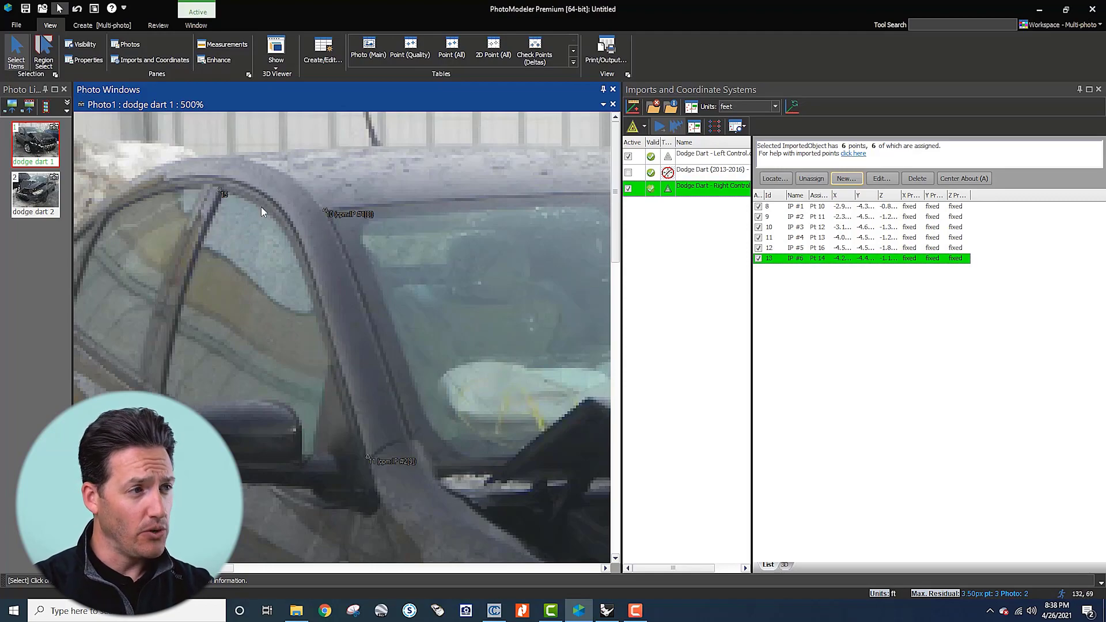
pyautogui.scroll(2, 219, 191)
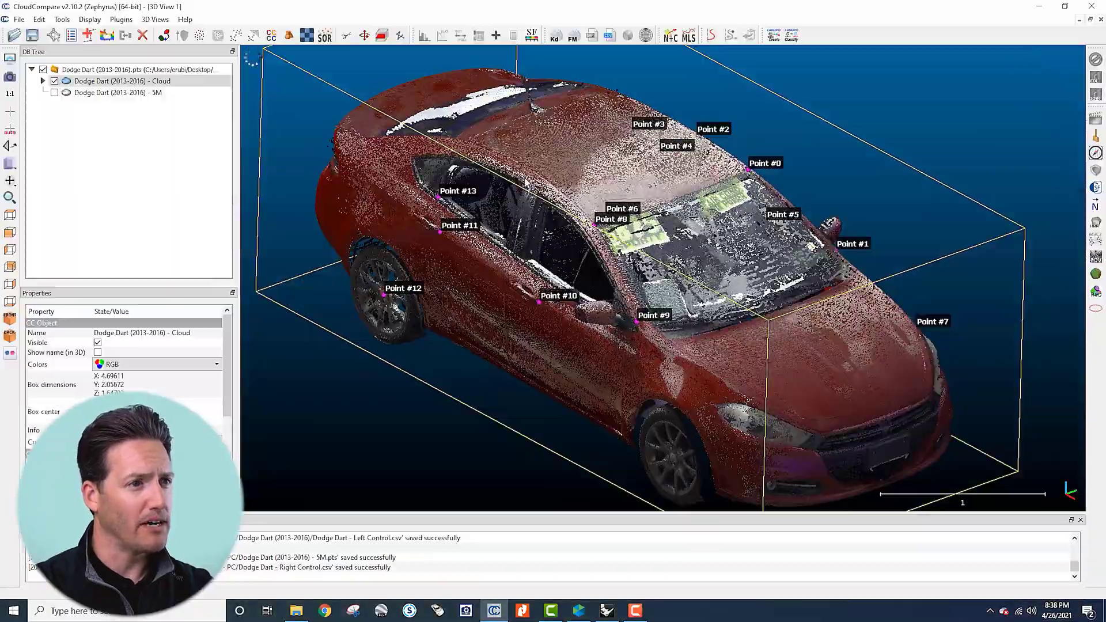
# Step: Switch to CloudCompare and add a picked point where the pillar behind the right front window meets the roof edge
pyautogui.scroll(8, 481, 197)
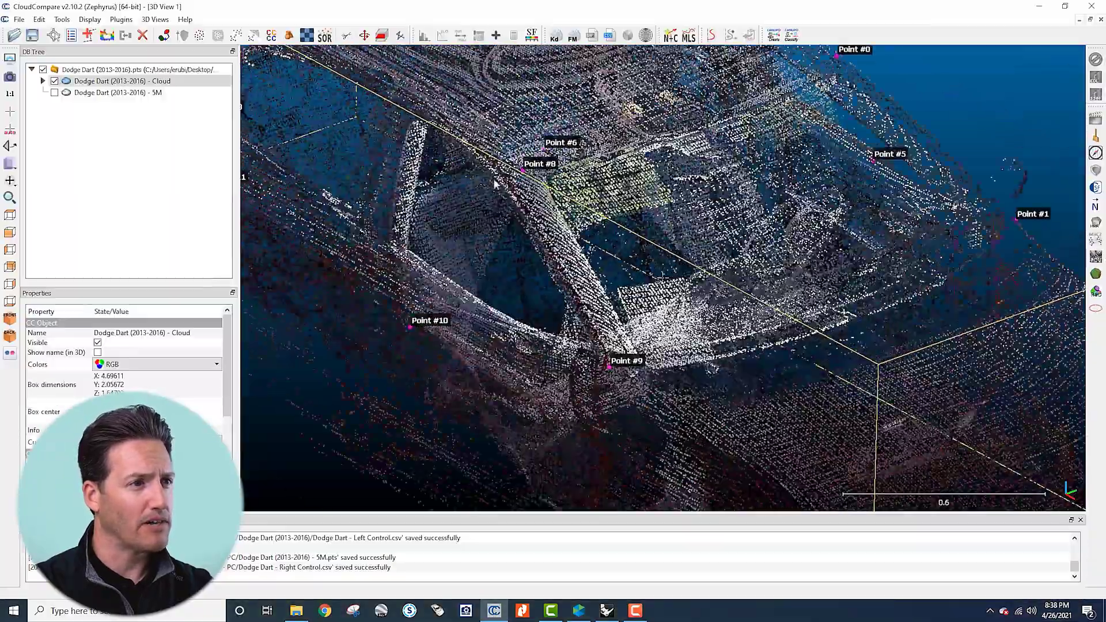
pyautogui.scroll(6, 481, 197)
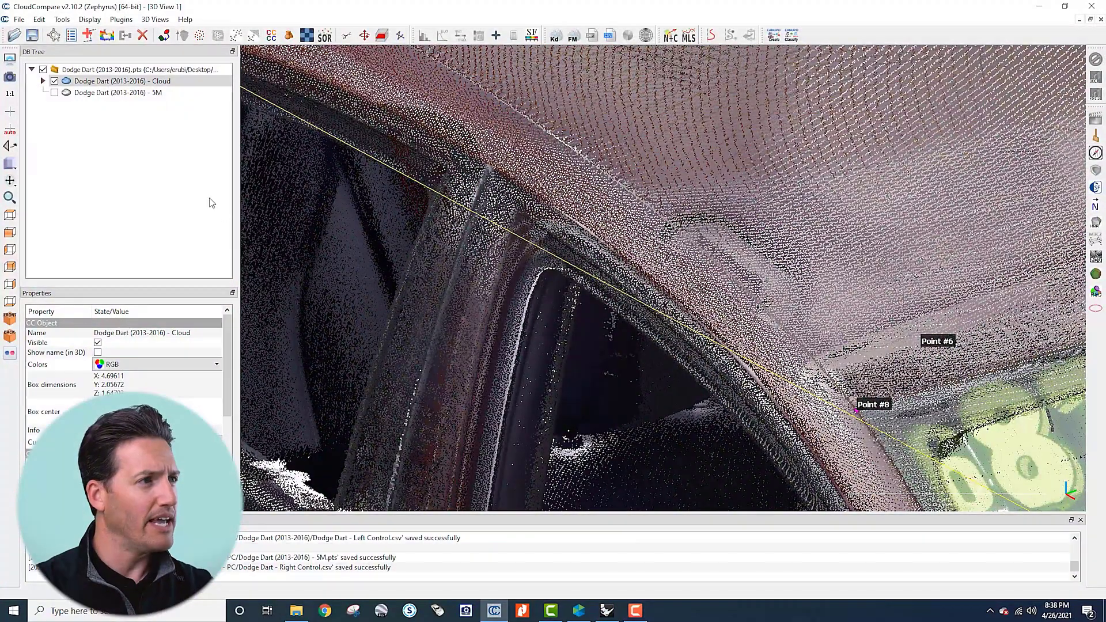
pyautogui.click(71, 35)
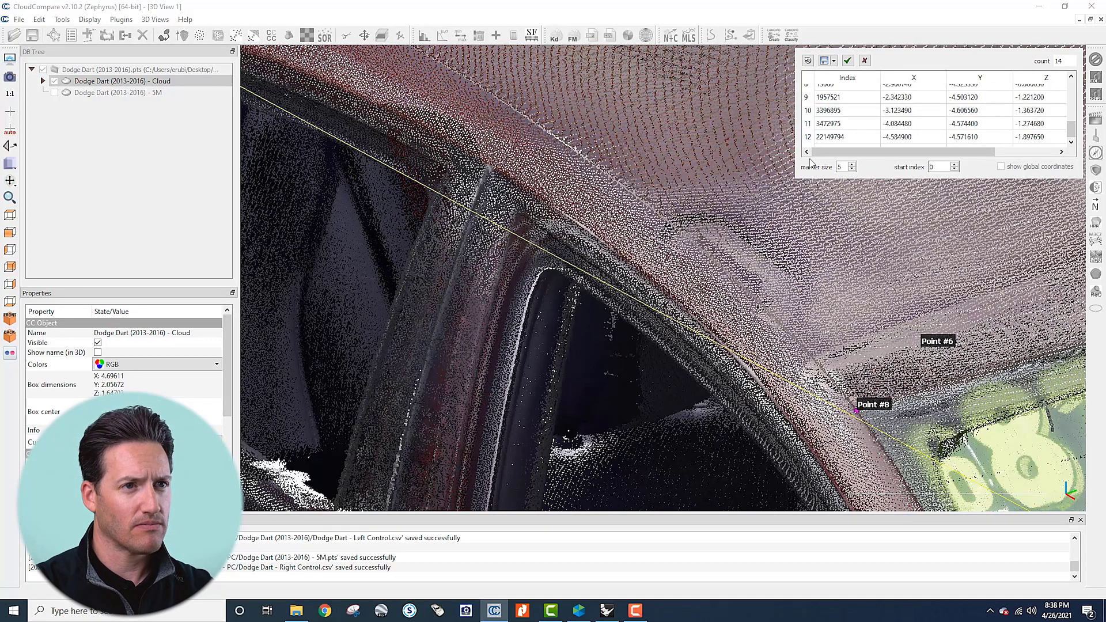
pyautogui.scroll(2, 555, 202)
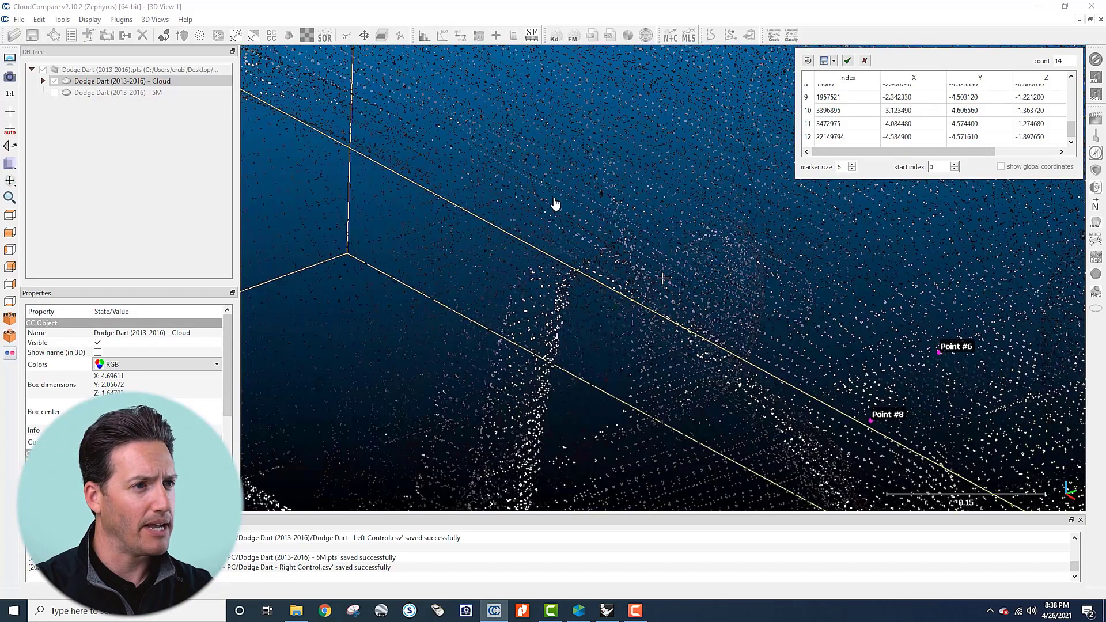
pyautogui.click(578, 609)
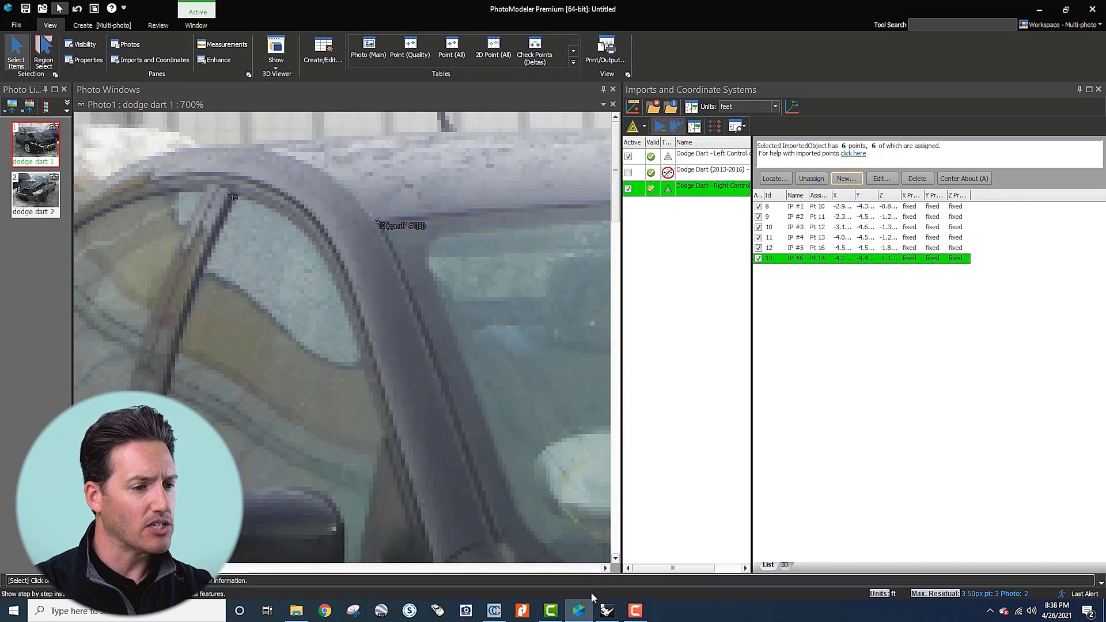
pyautogui.click(494, 610)
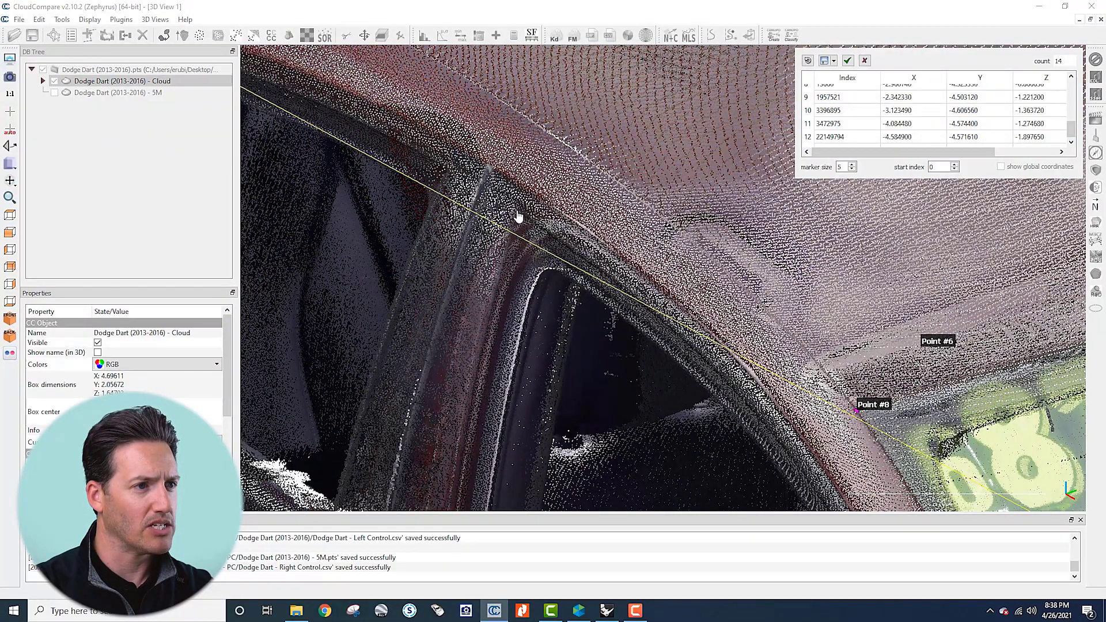
pyautogui.click(515, 212)
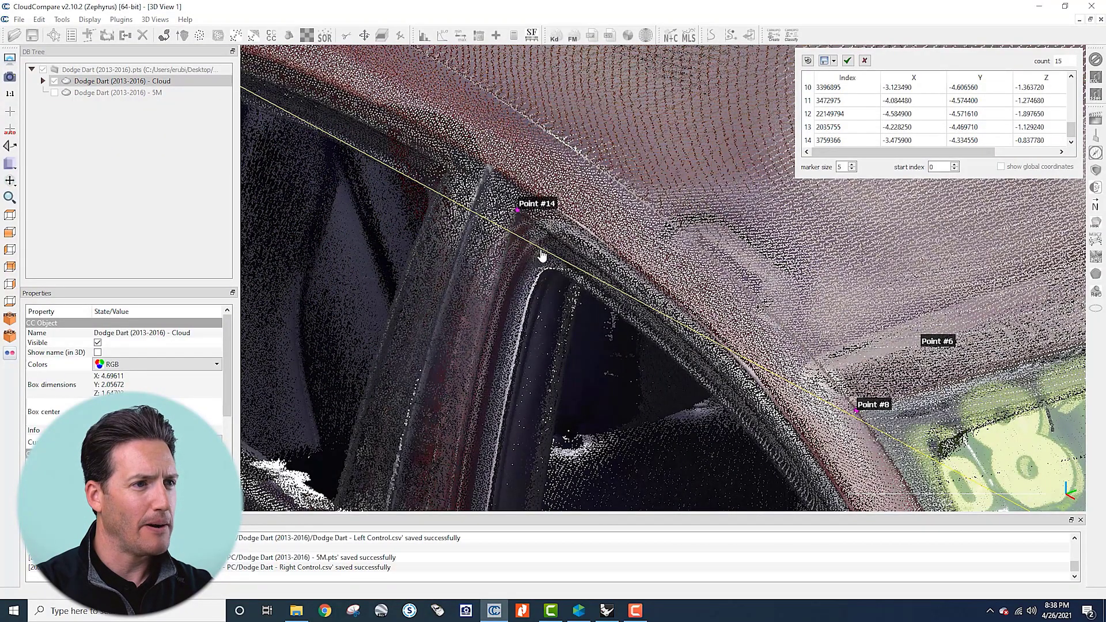
pyautogui.scroll(-2, 576, 225)
pyautogui.scroll(1, 599, 234)
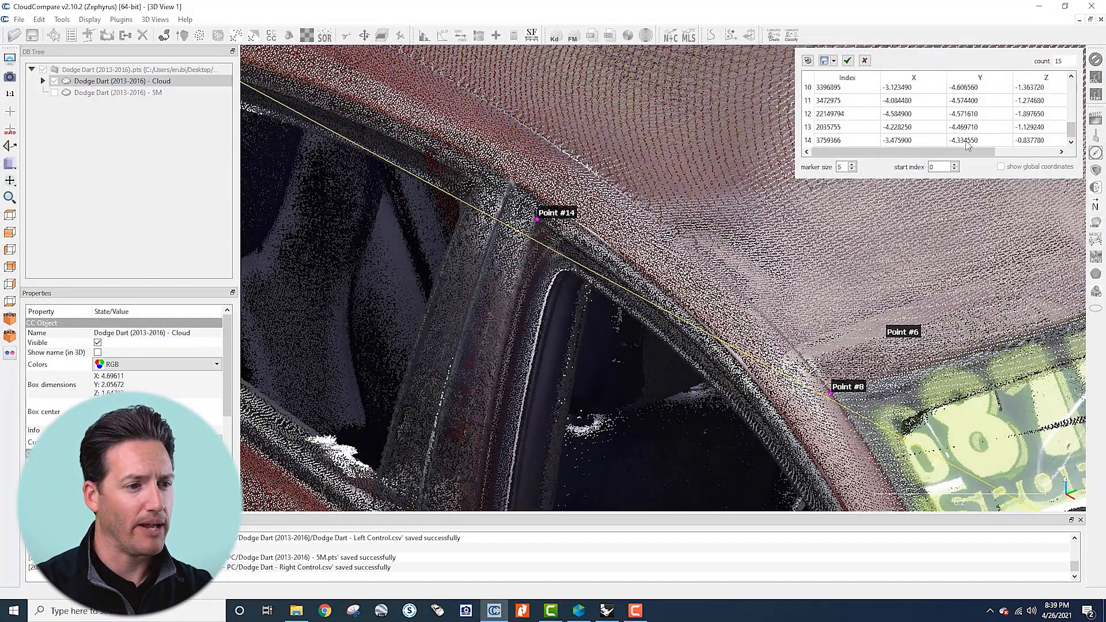
# Step: In PhotoModeler, start a new point in the Right Control import and copy point 14's X value from CloudCompare, -3.475900
pyautogui.click(579, 611)
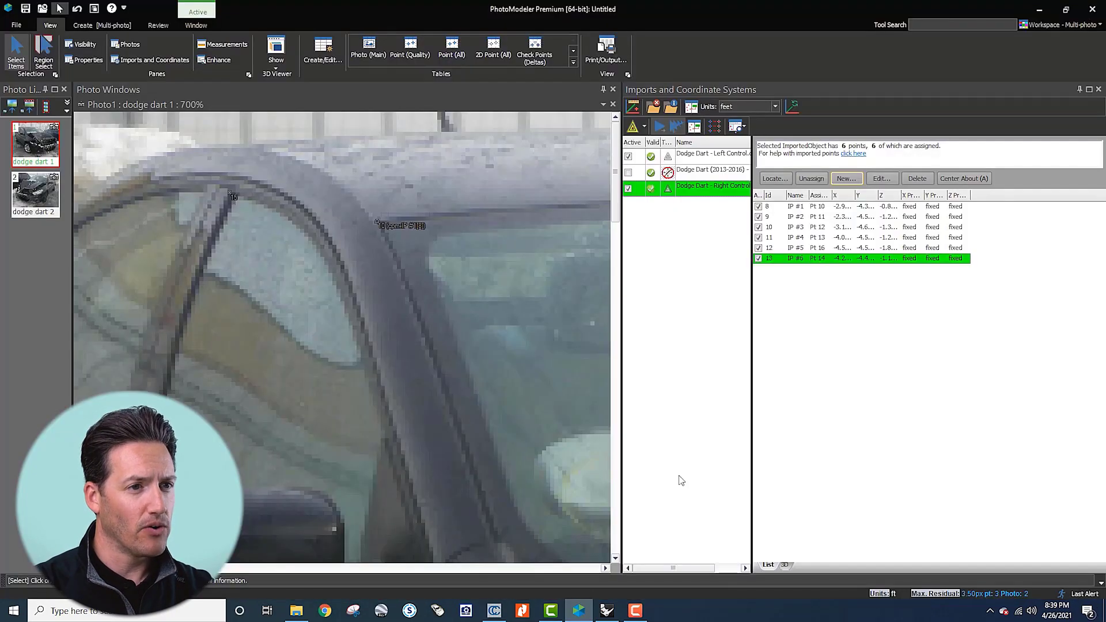
pyautogui.click(844, 178)
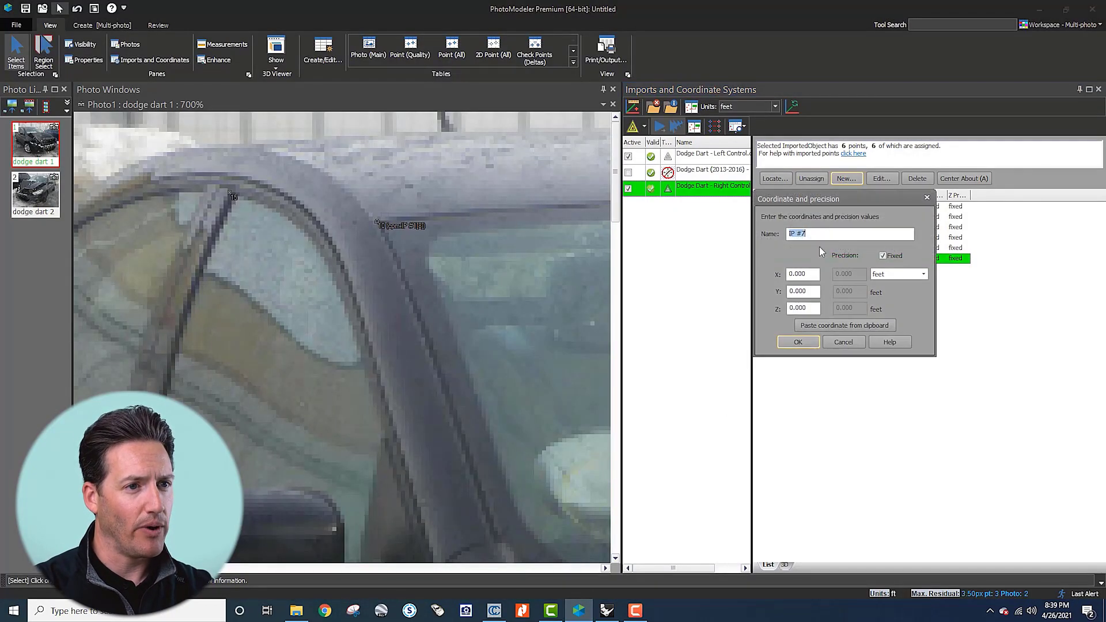
pyautogui.moveTo(818, 201); pyautogui.dragTo(644, 274)
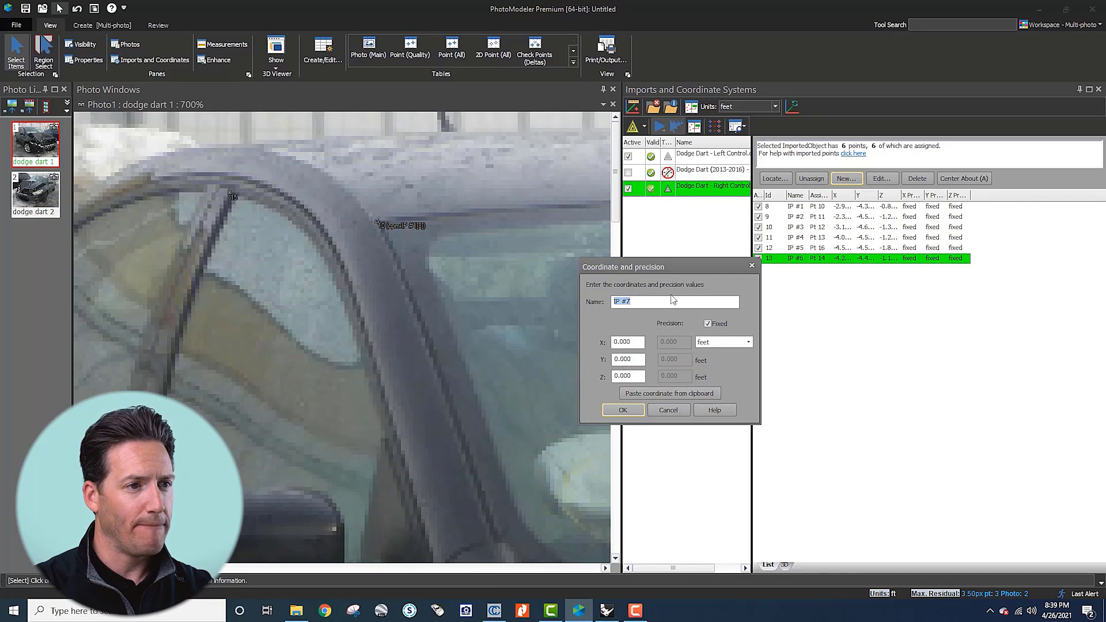
pyautogui.moveTo(684, 266); pyautogui.dragTo(804, 235)
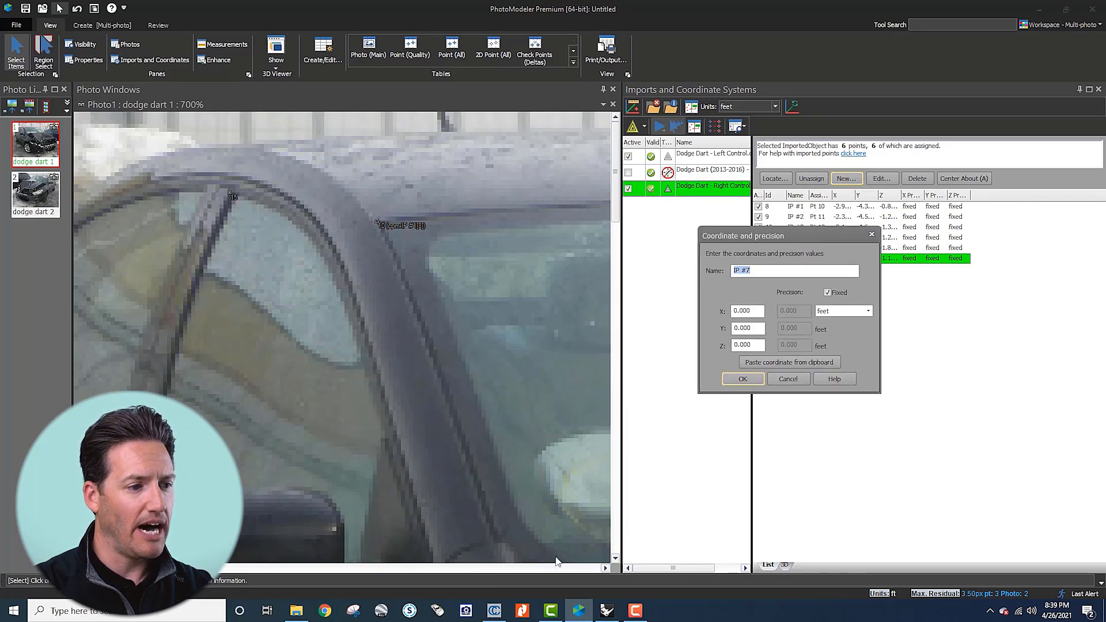
pyautogui.click(494, 610)
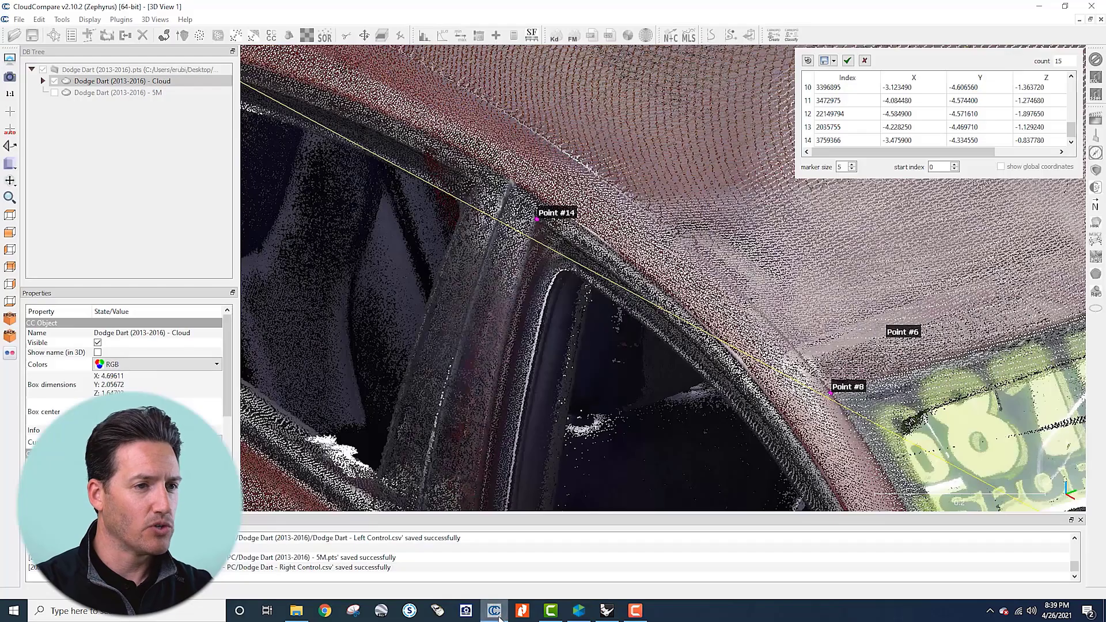
pyautogui.click(911, 141)
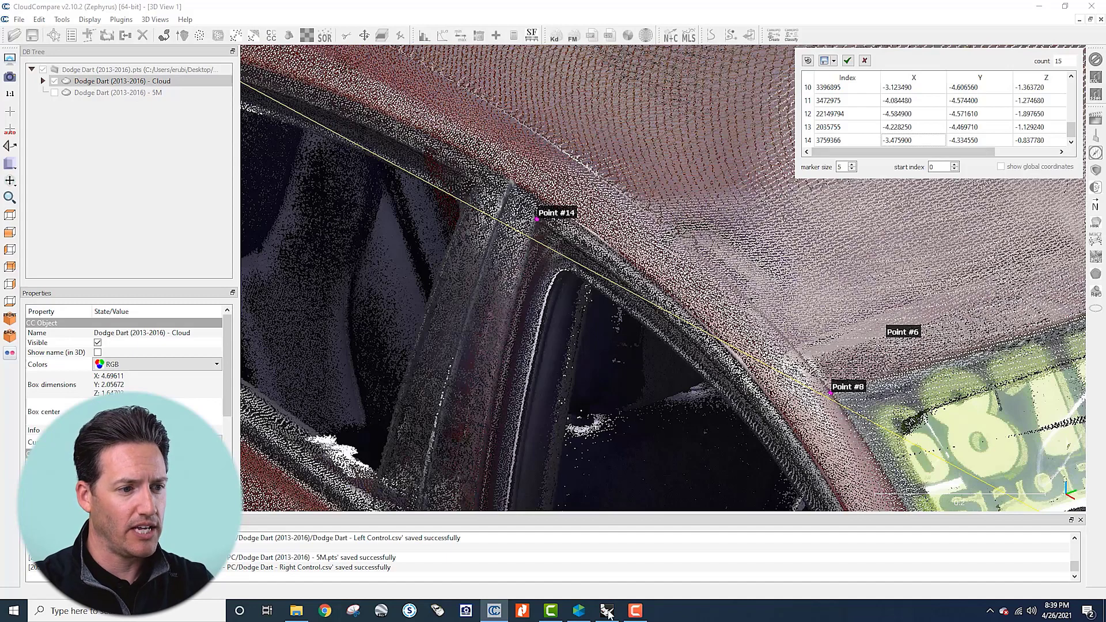
pyautogui.click(580, 613)
pyautogui.doubleClick(751, 311)
pyautogui.write('-3.475900')
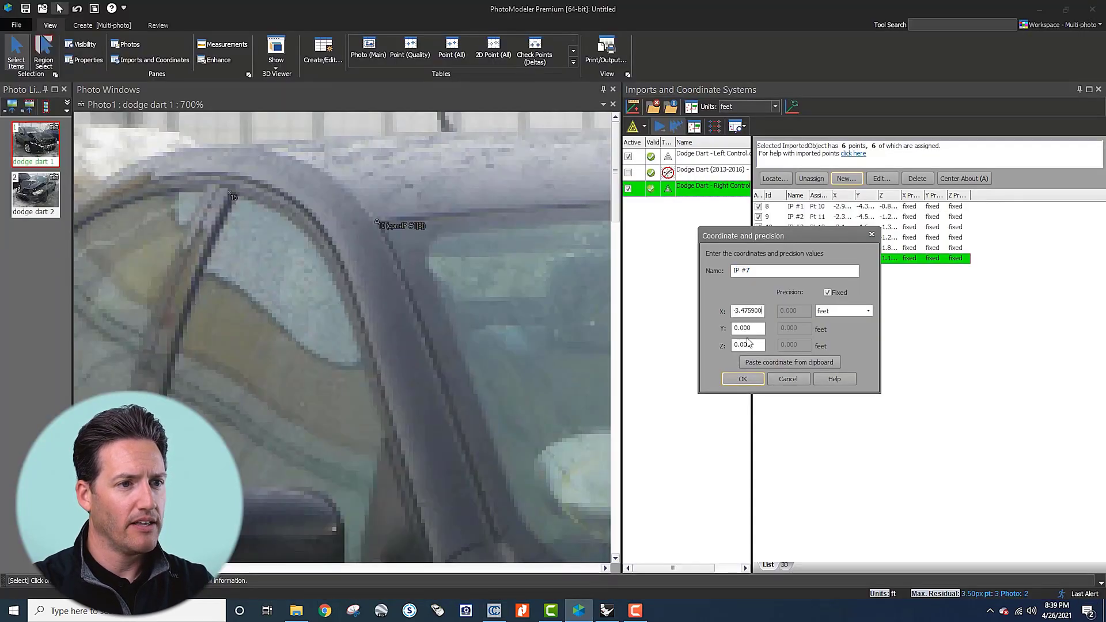
# Step: Copy point 14's Y coordinate from the CloudCompare list into the new PhotoModeler point, setting Y to -4.334550
pyautogui.click(494, 611)
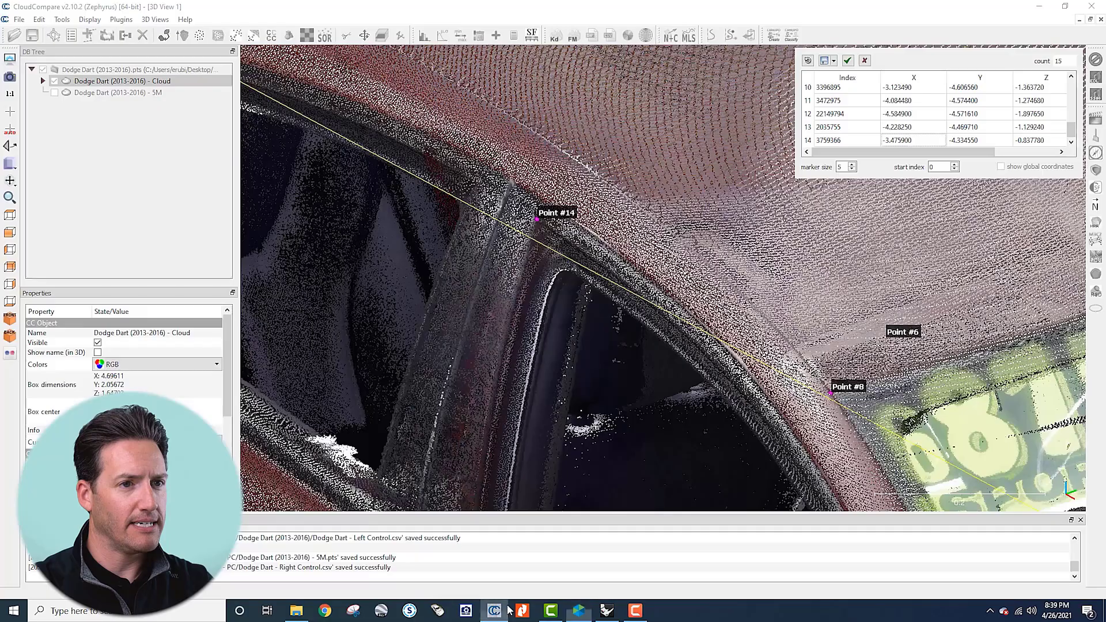
pyautogui.click(977, 140)
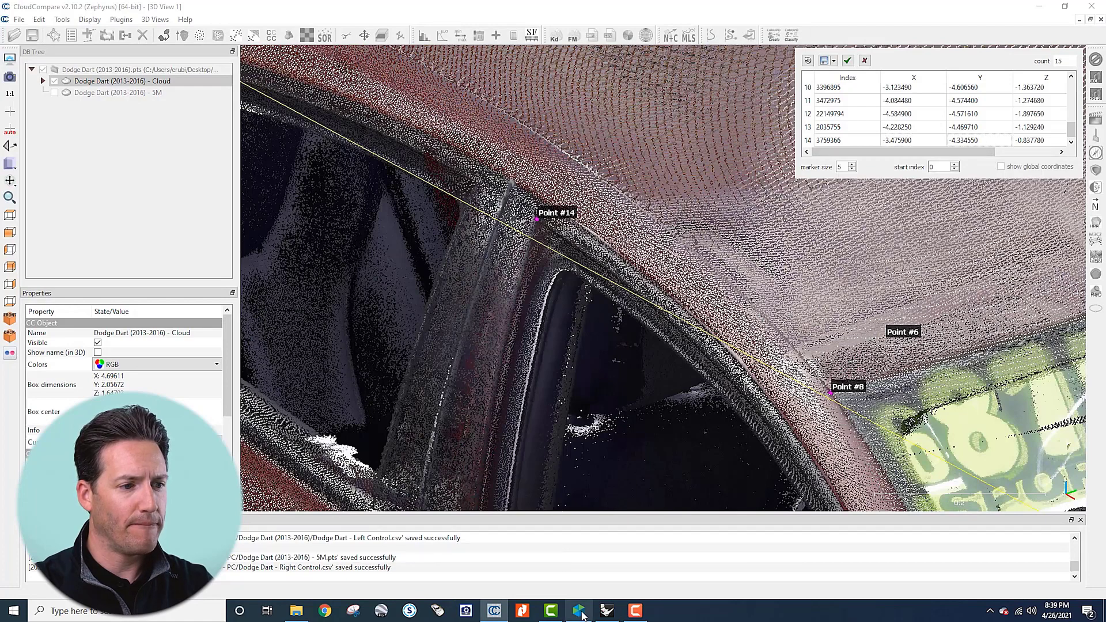
pyautogui.click(579, 610)
pyautogui.doubleClick(749, 328)
pyautogui.write('-4.334550')
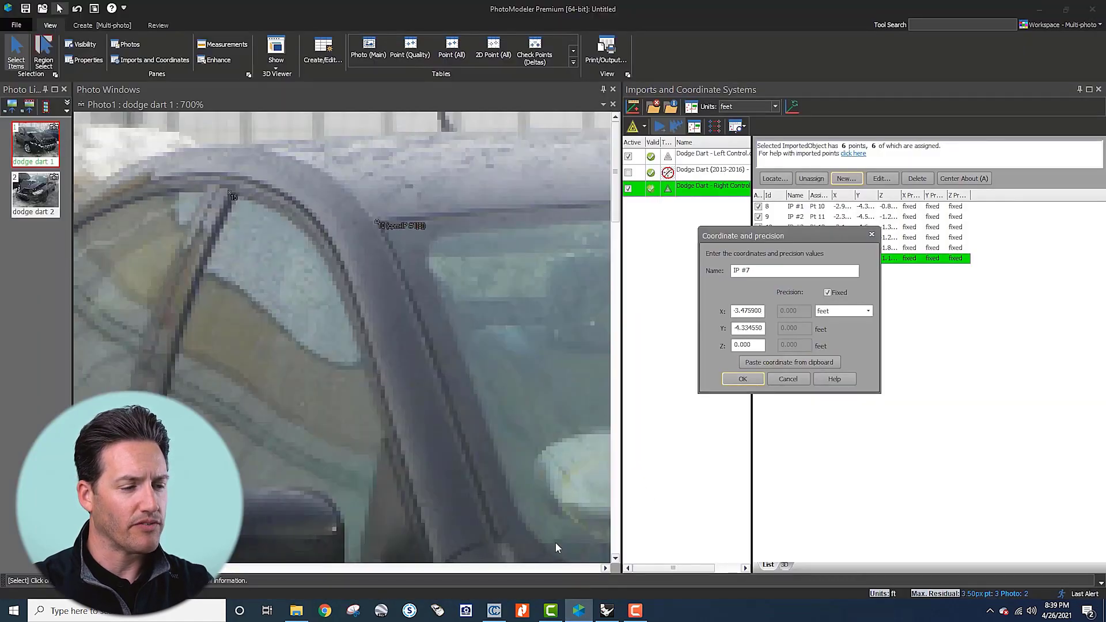
# Step: Copy point 14's Z coordinate, -0.837780, from CloudCompare into the new PhotoModeler point and create it
pyautogui.click(494, 611)
pyautogui.click(1030, 140)
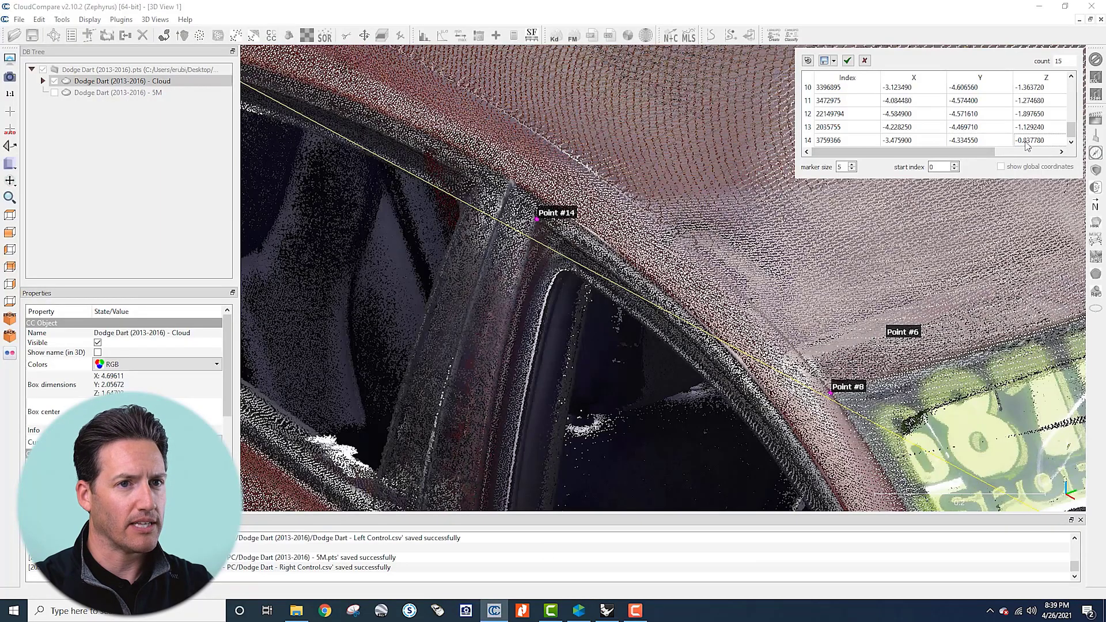
pyautogui.click(579, 611)
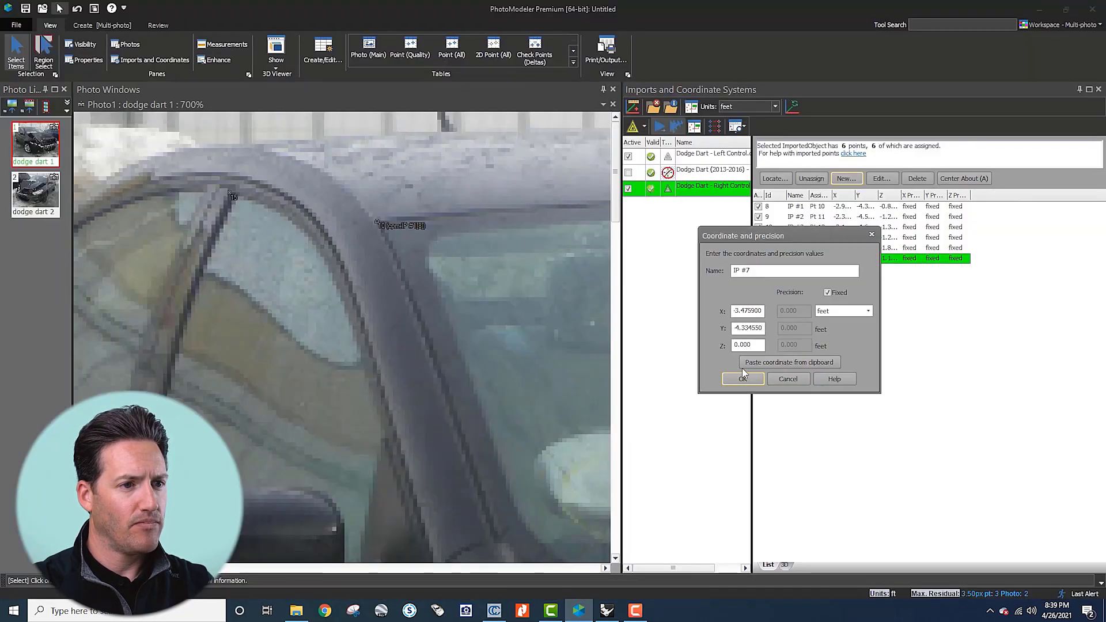
pyautogui.doubleClick(748, 344)
pyautogui.write('-0.837780')
pyautogui.click(743, 378)
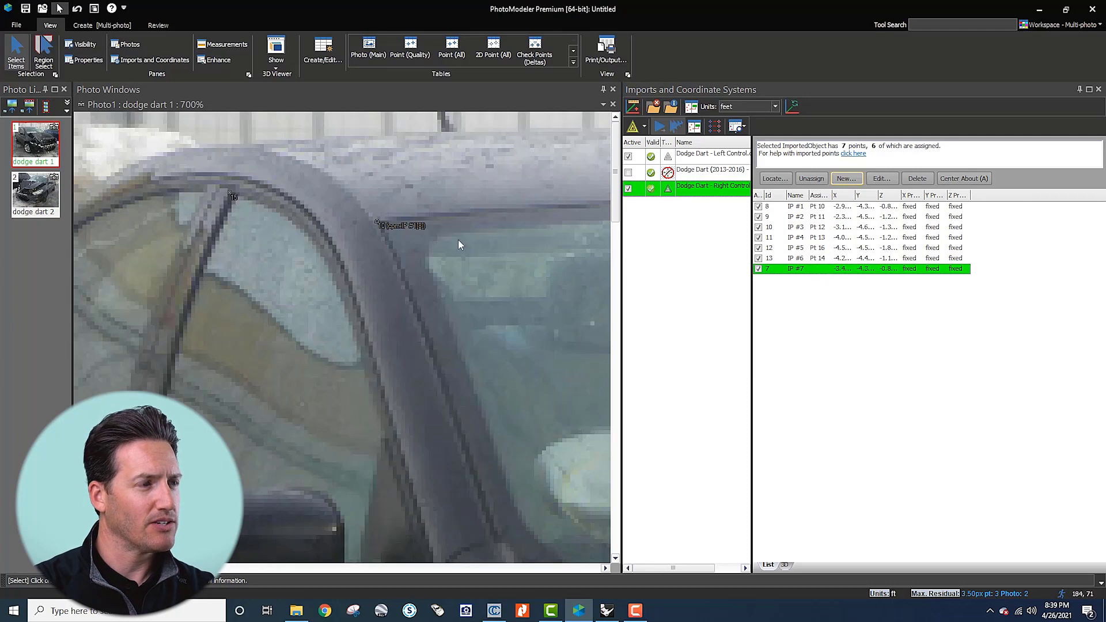
# Step: Assign control point IP #7 to the existing mark at the pillar top behind the front side window in photo dodge dart 1
pyautogui.click(658, 126)
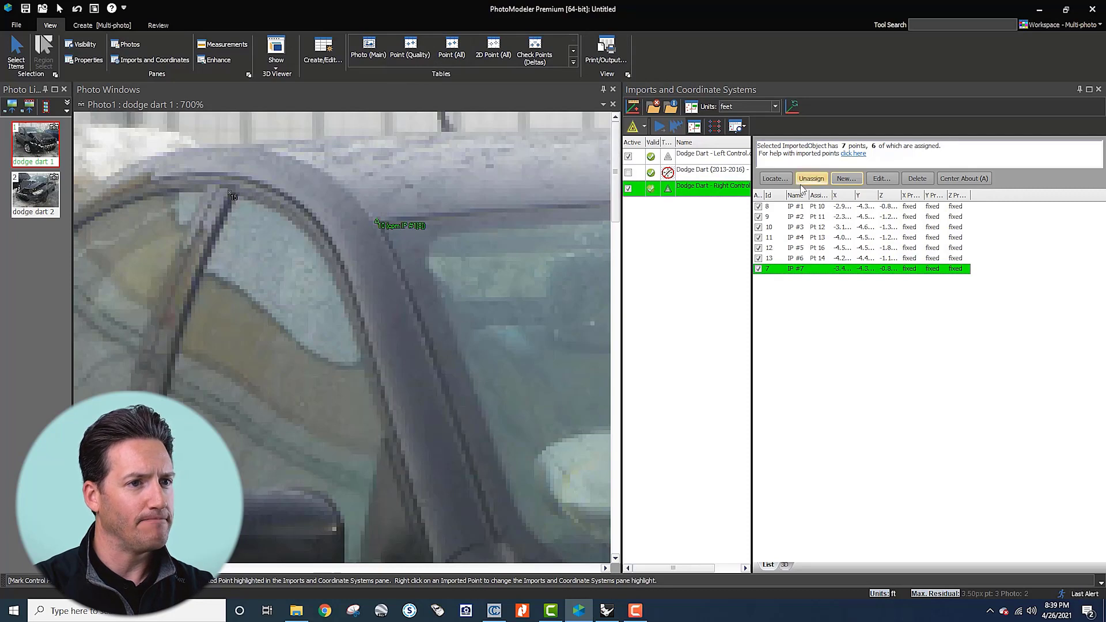
pyautogui.click(798, 271)
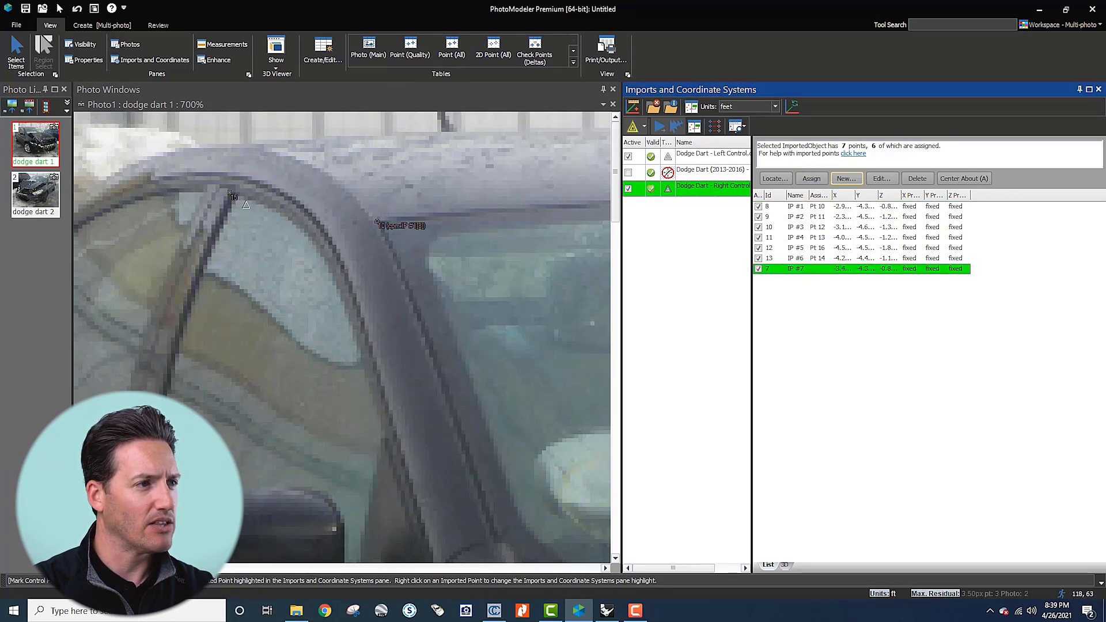
pyautogui.click(235, 199)
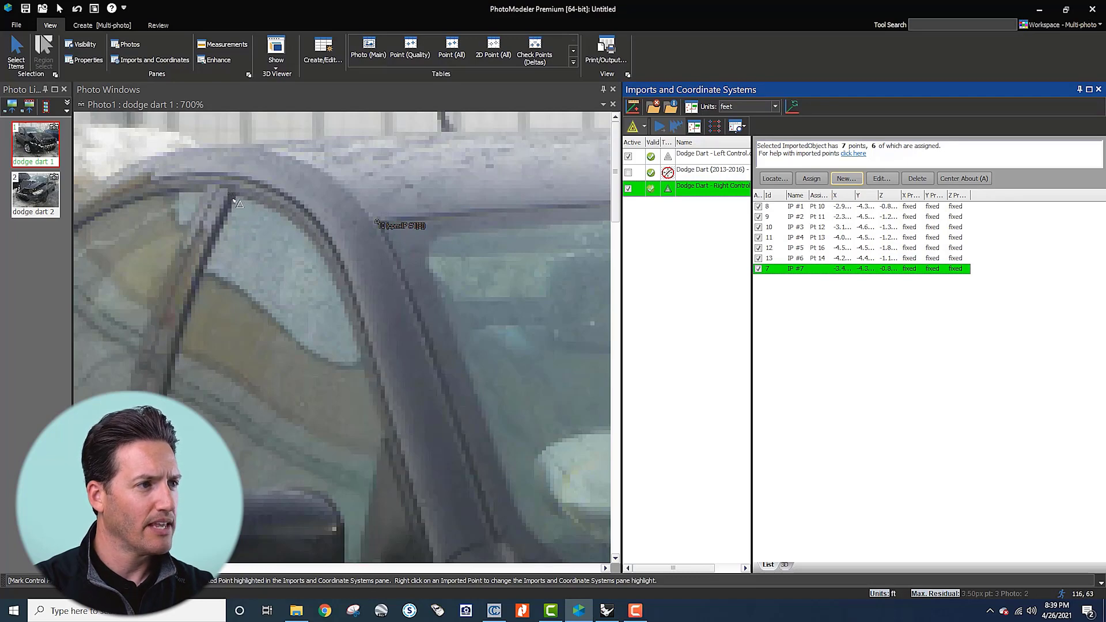
pyautogui.scroll(-3, 258, 238)
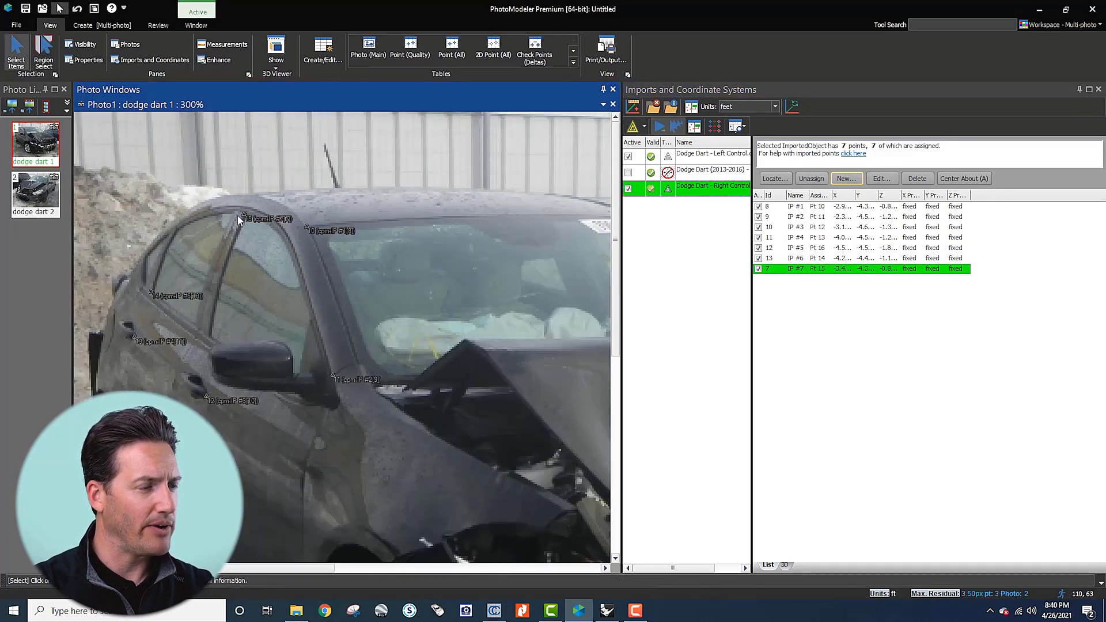
pyautogui.scroll(-2, 229, 223)
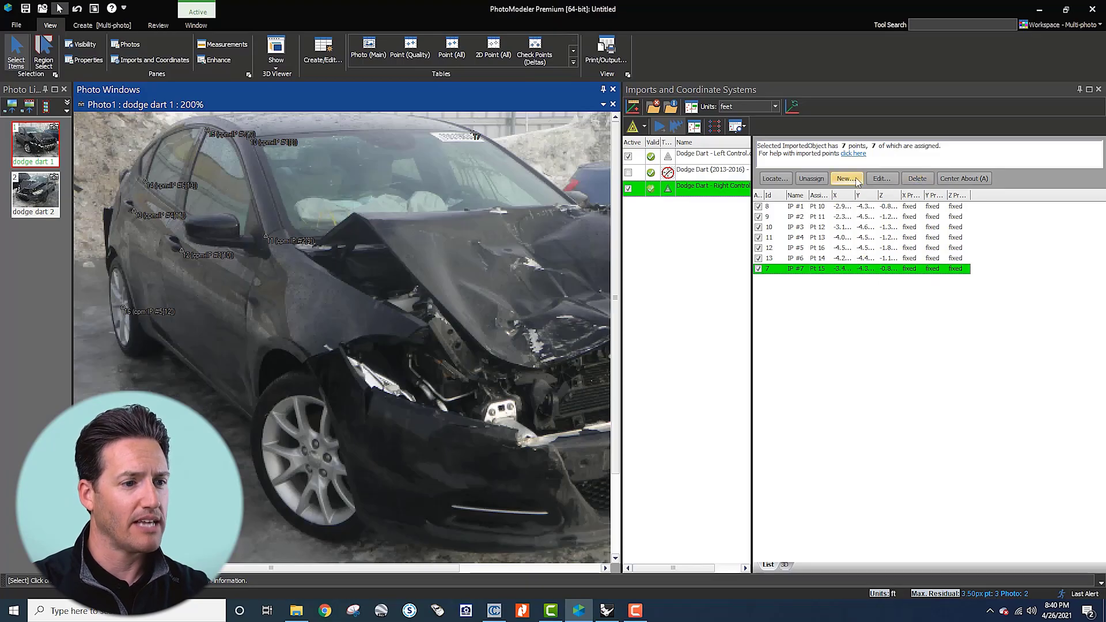
# Step: Switch to CloudCompare and accept the point picking list to finish picking
pyautogui.click(493, 609)
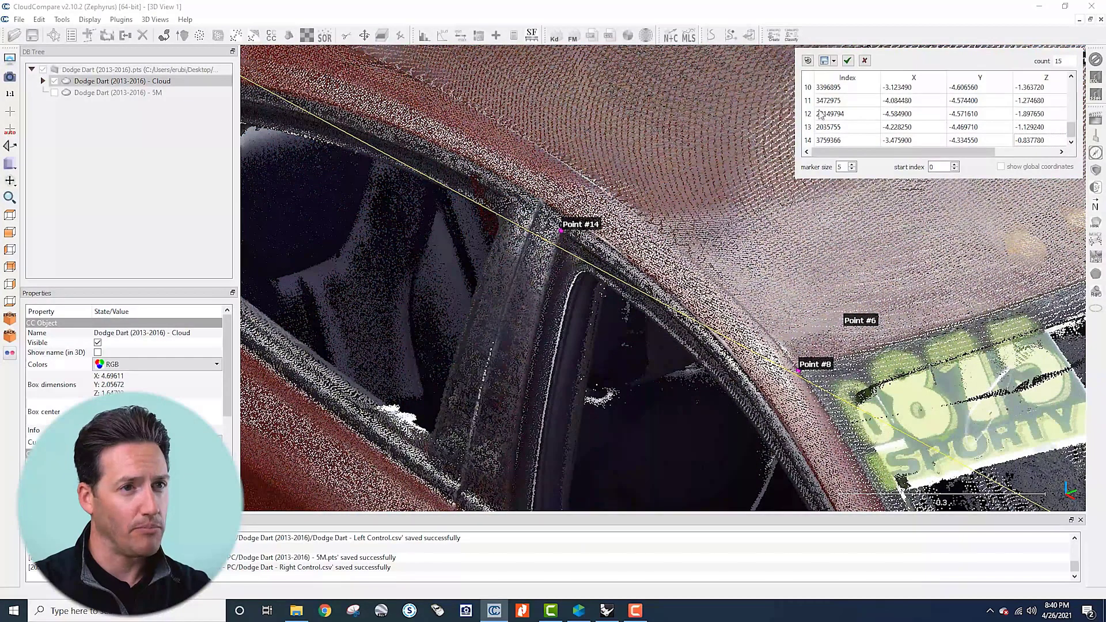
pyautogui.click(847, 61)
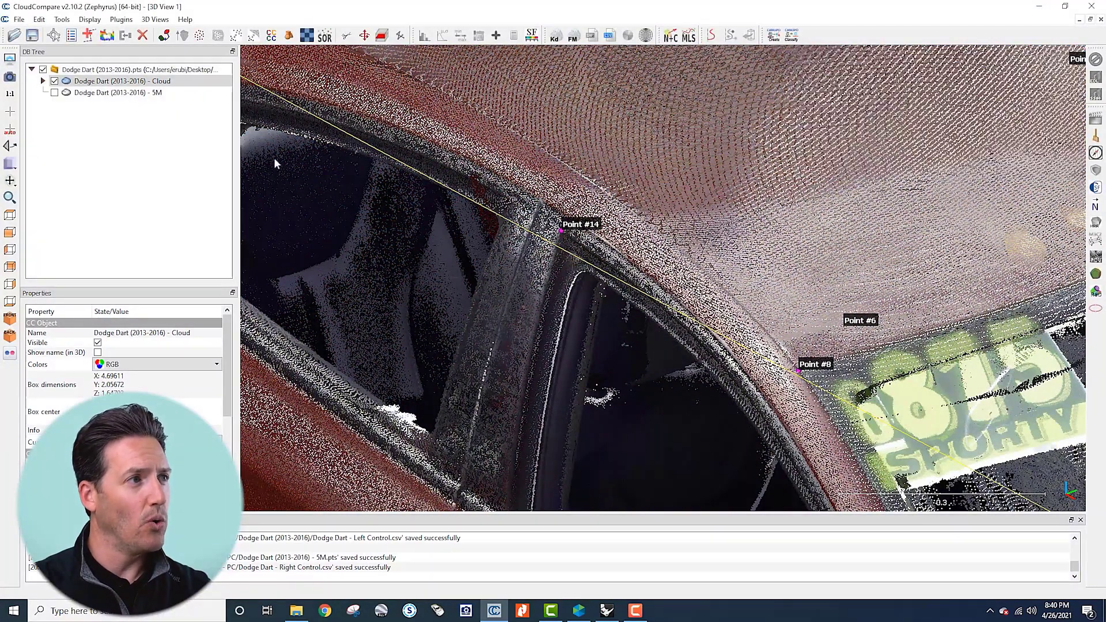
# Step: Pick a point on the roof in the CloudCompare cloud to inspect its coordinates, and return to PhotoModeler
pyautogui.click(71, 36)
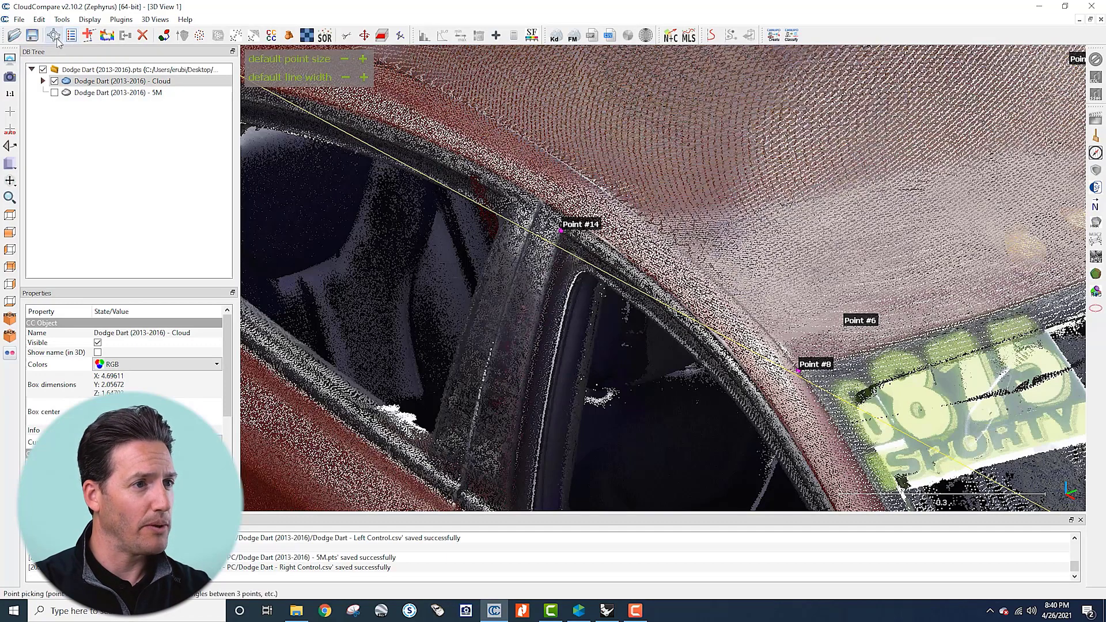
pyautogui.click(743, 230)
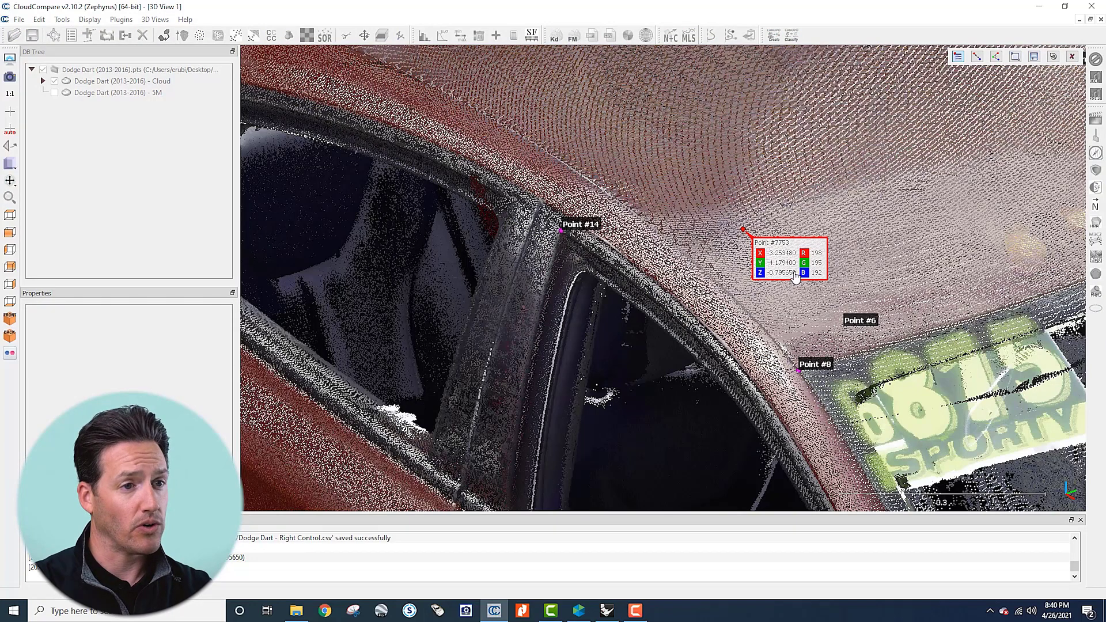
pyautogui.click(1039, 8)
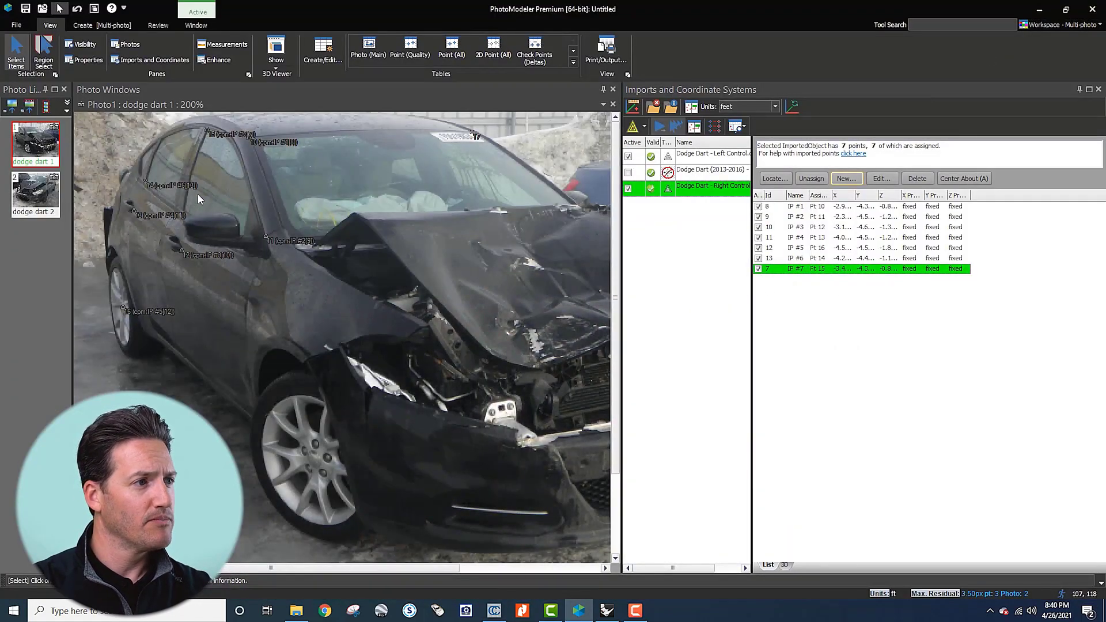
# Step: Activate the imported Dodge Dart (2013-2016) point cloud and close the imports and coordinate systems pane
pyautogui.scroll(2, 198, 194)
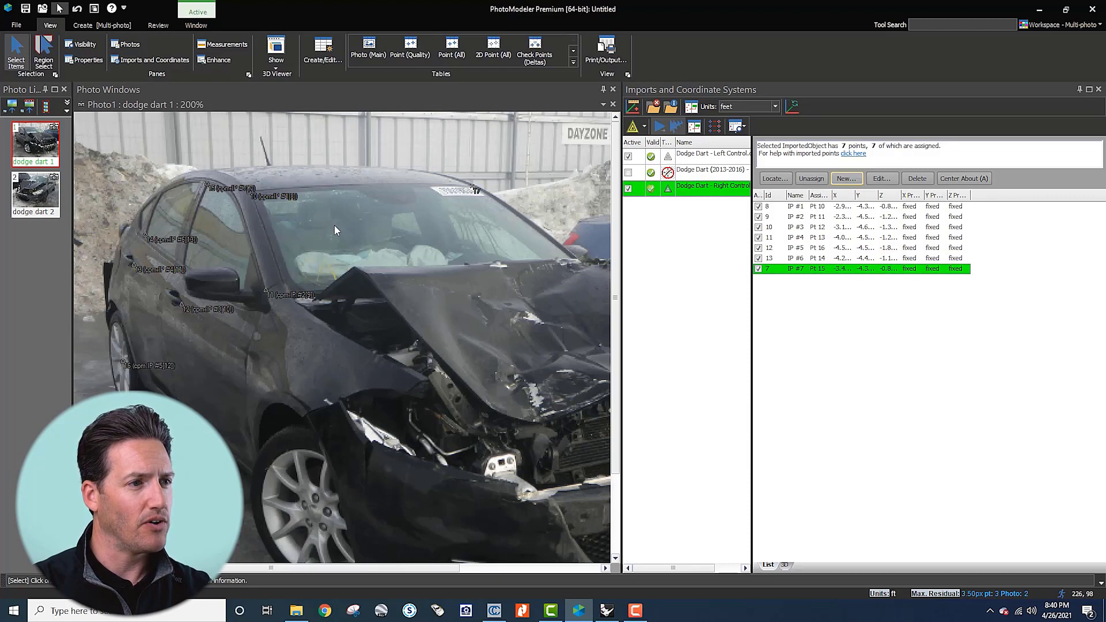
pyautogui.scroll(-1, 334, 229)
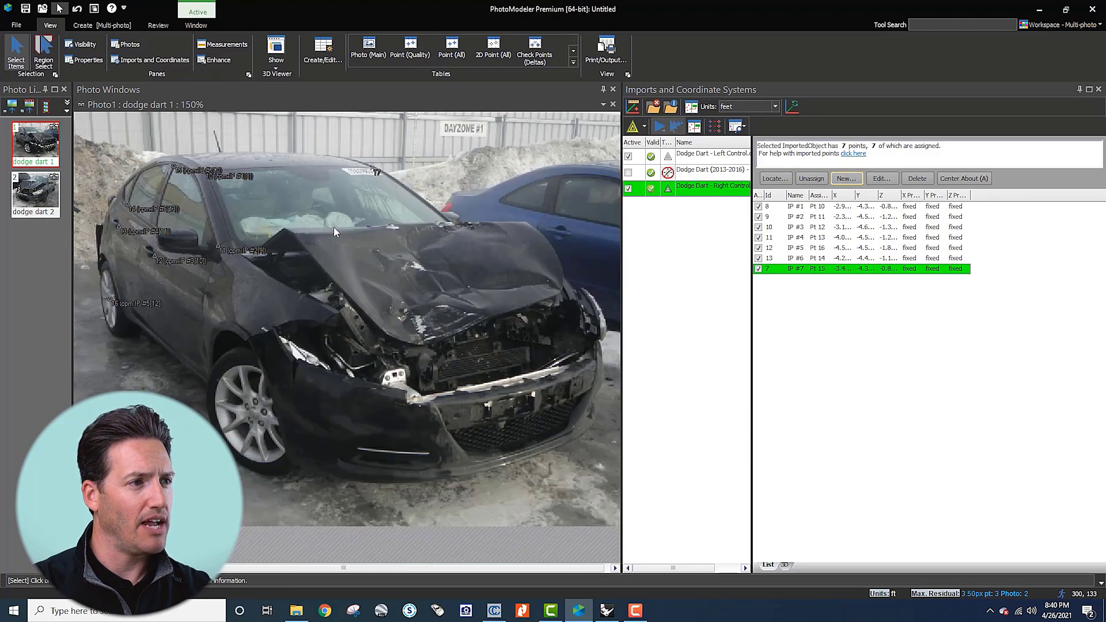
pyautogui.click(631, 176)
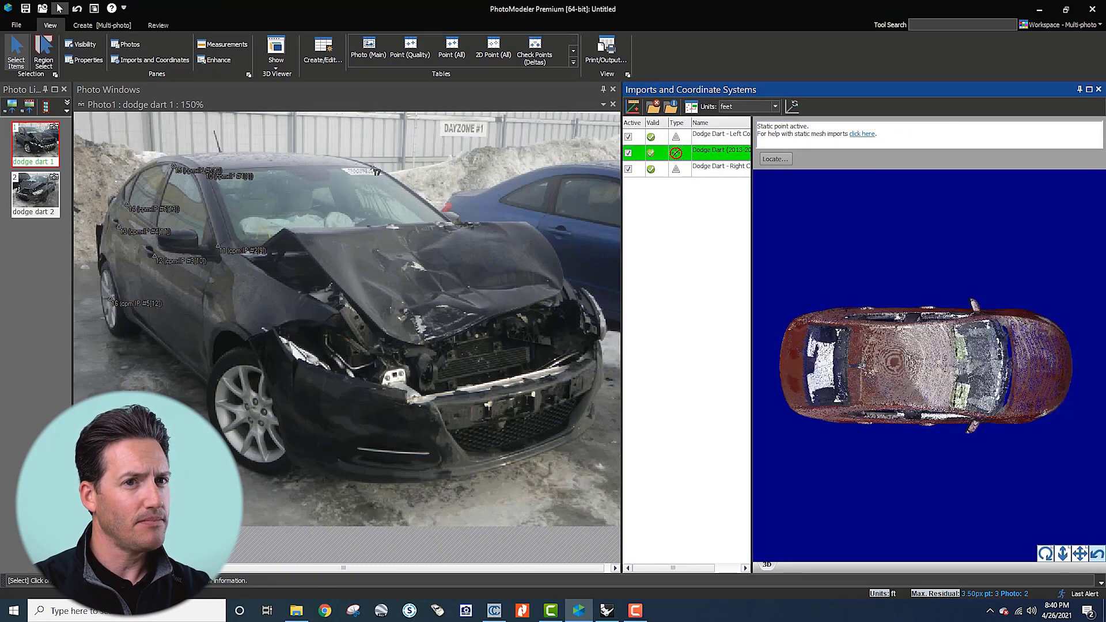
pyautogui.click(1098, 90)
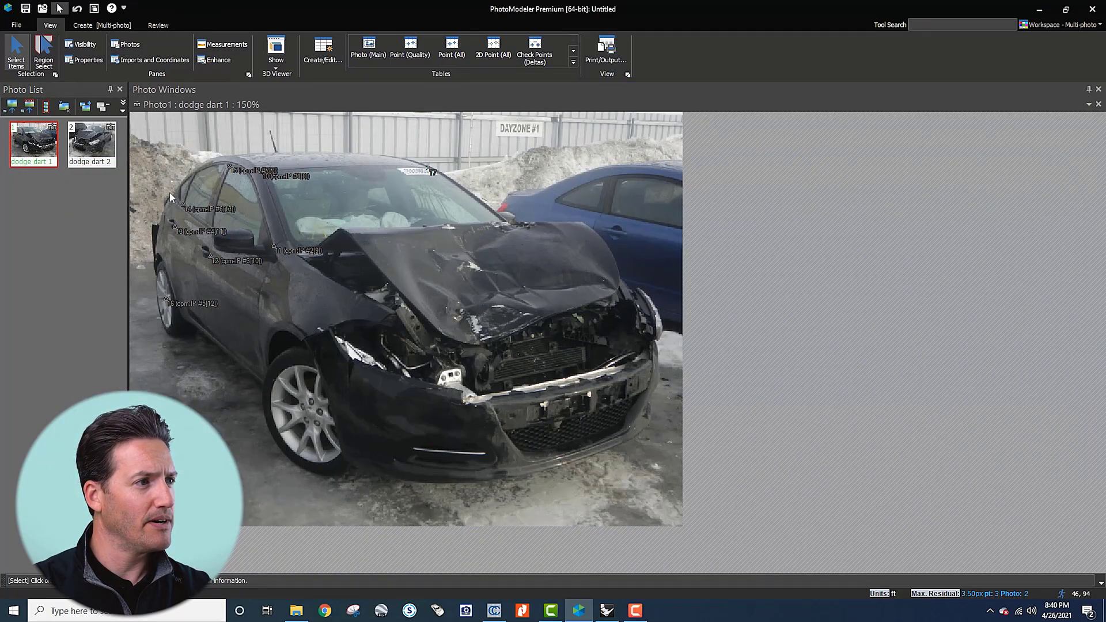
# Step: Turn on point clouds in the photo visibility settings and lower the overlay transparency until the cloud is nearly solid over dodge dart 1
pyautogui.click(82, 44)
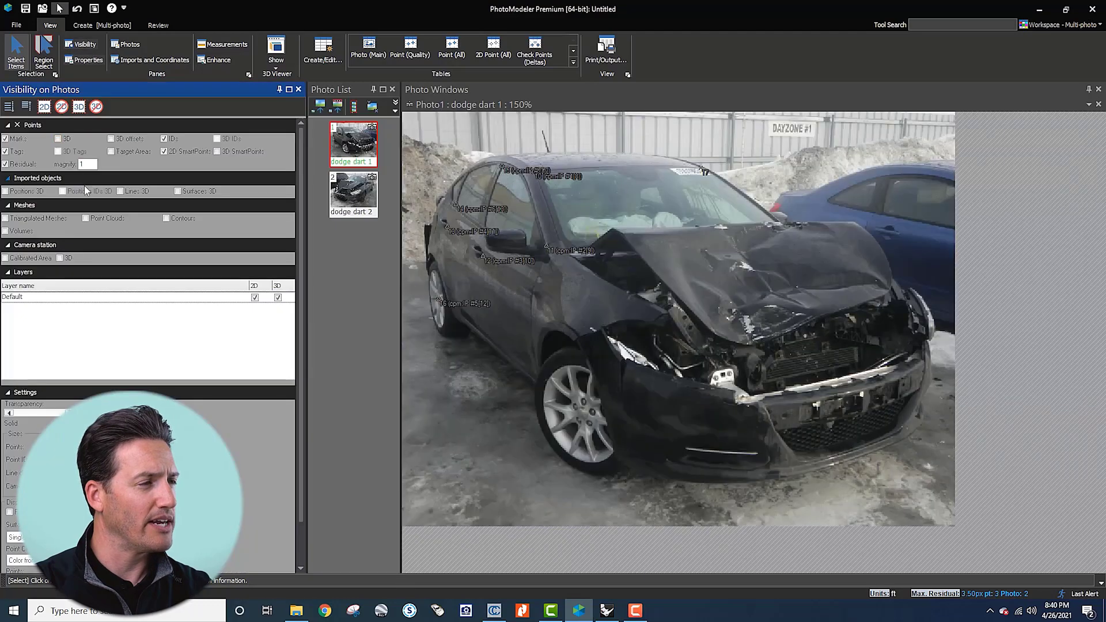
pyautogui.click(85, 219)
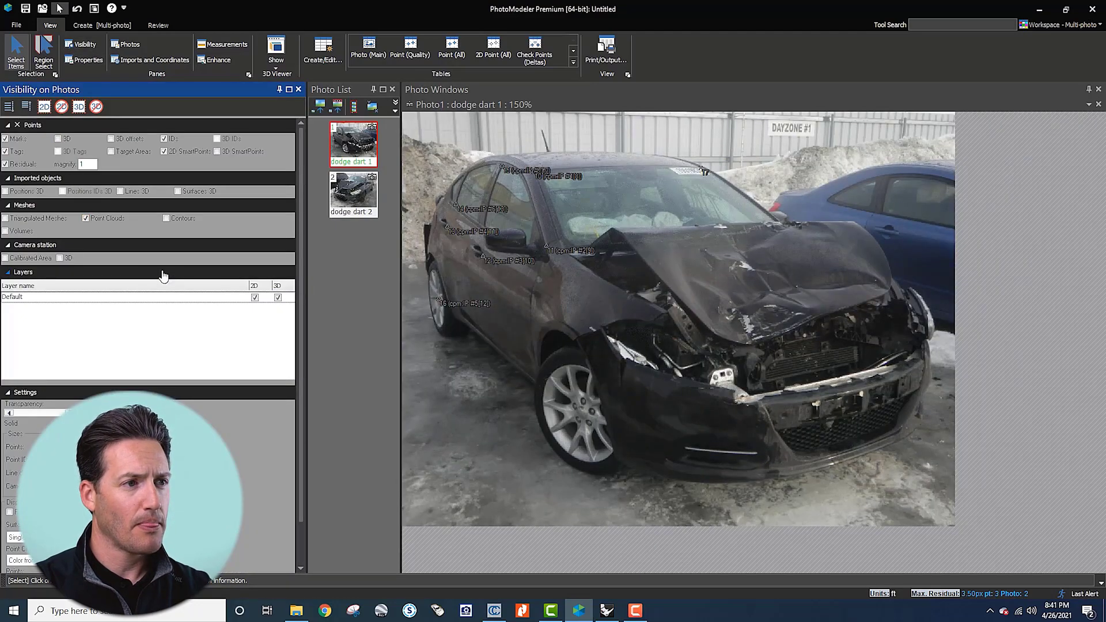
pyautogui.click(10, 413)
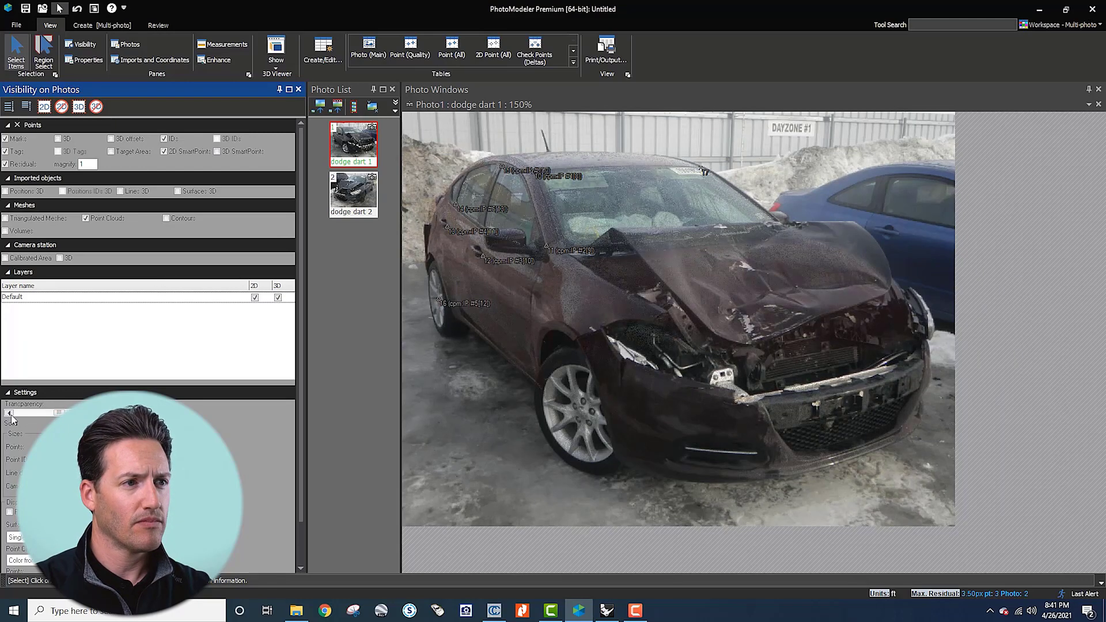
pyautogui.click(10, 413)
pyautogui.click(9, 413)
pyautogui.click(9, 412)
pyautogui.click(9, 413)
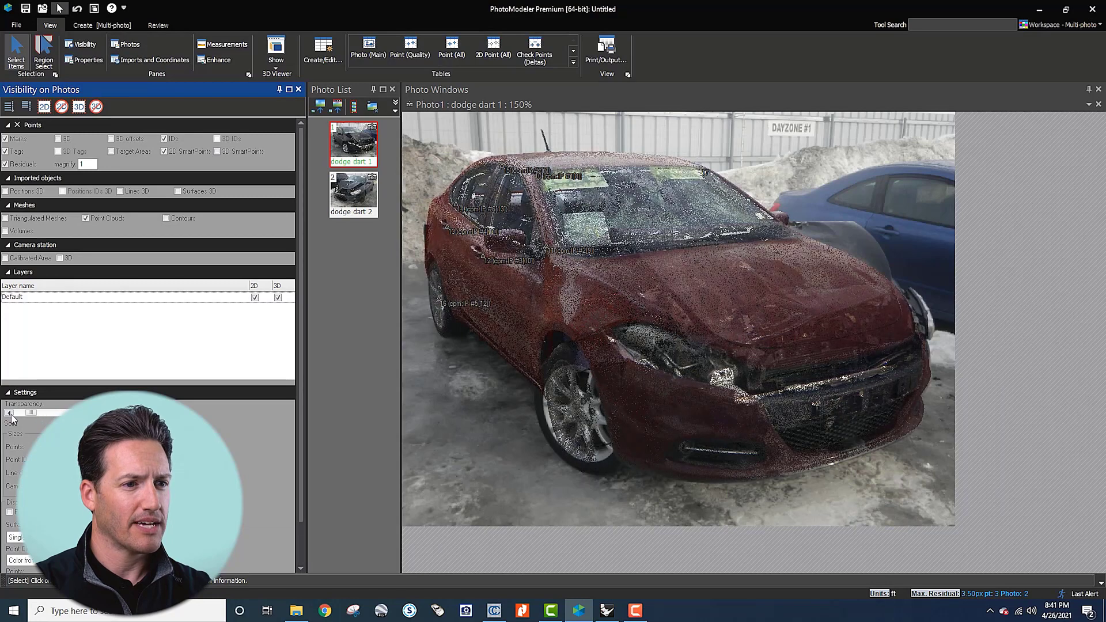
pyautogui.click(10, 412)
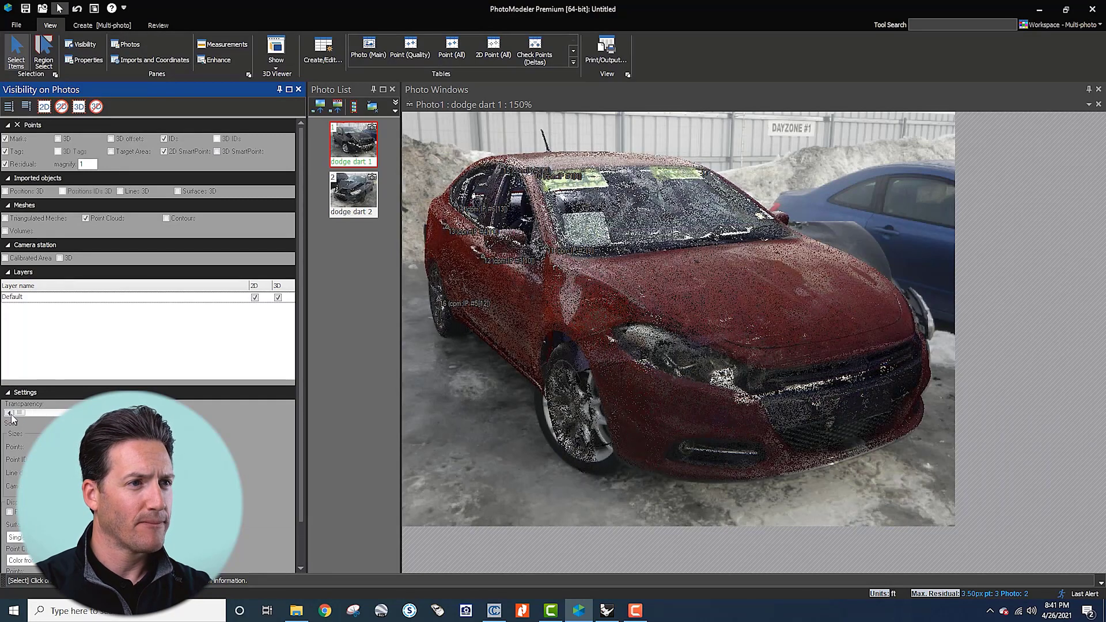
# Step: Fade the point cloud overlay out and back to nearly solid to compare it with the damaged car in dodge dart 1
pyautogui.click(44, 413)
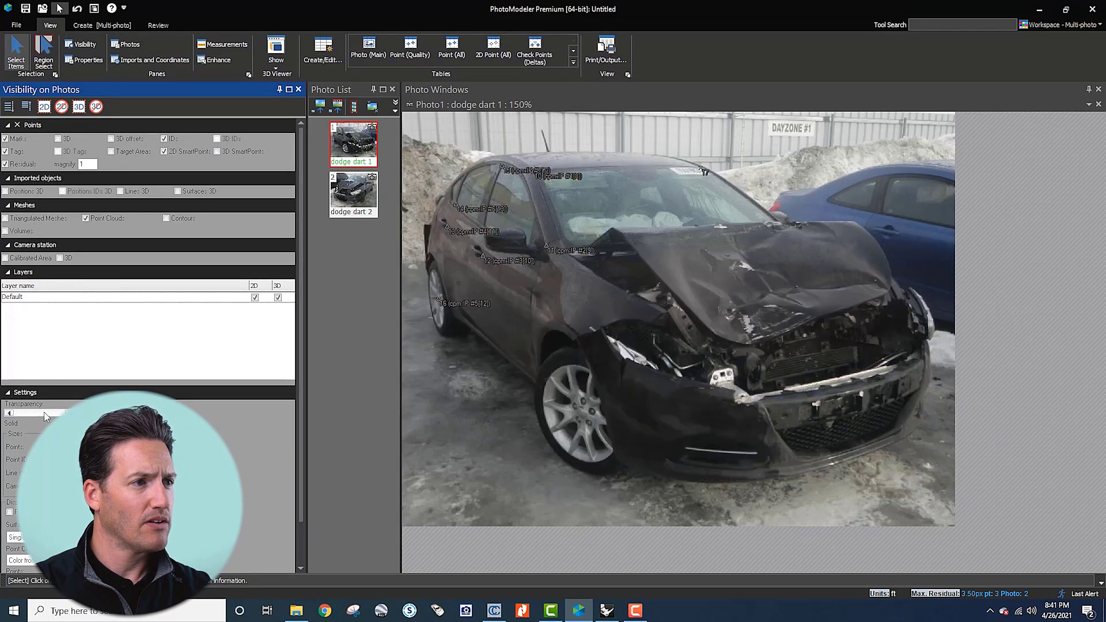
pyautogui.click(10, 413)
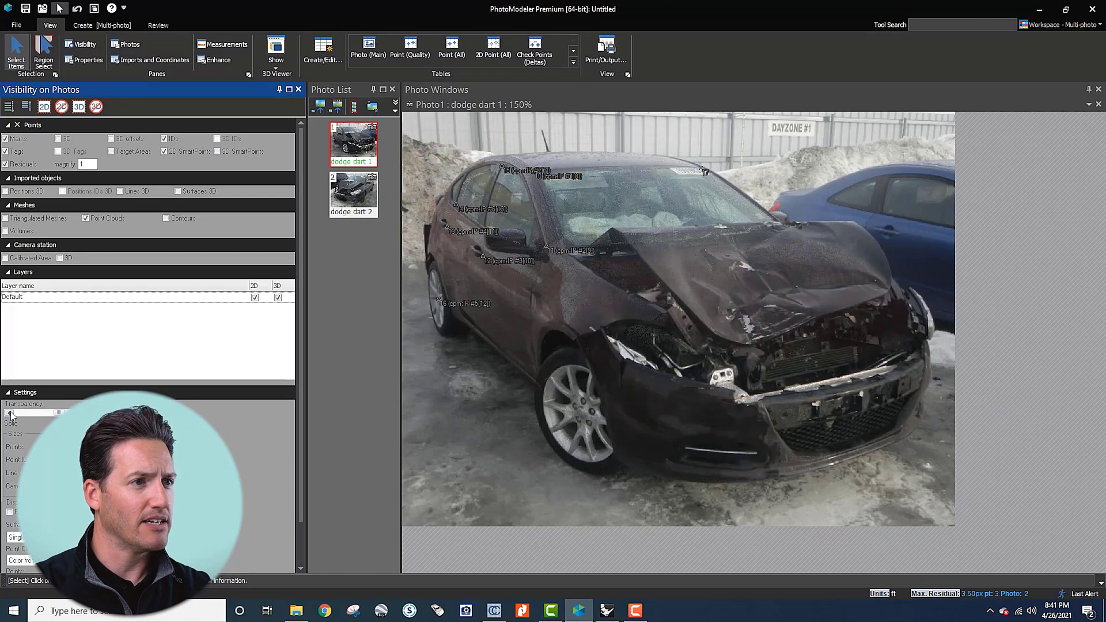
pyautogui.click(10, 413)
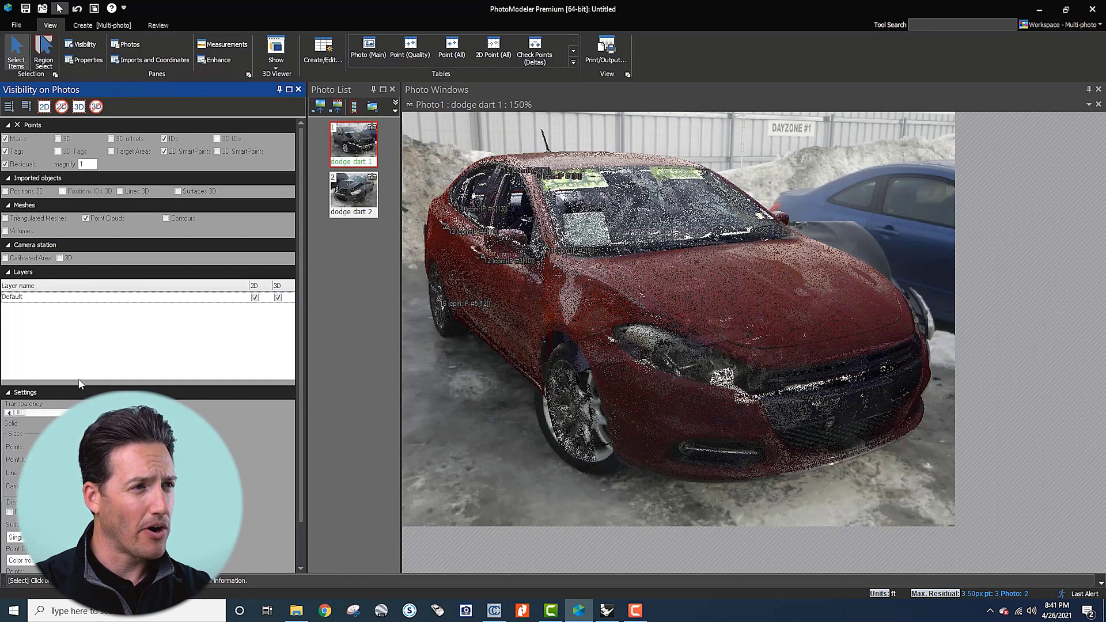
# Step: Open dodge dart 2 beside dodge dart 1 and examine the point cloud's alignment on both photos around the roof and windshield
pyautogui.click(359, 198)
pyautogui.doubleClick(360, 198)
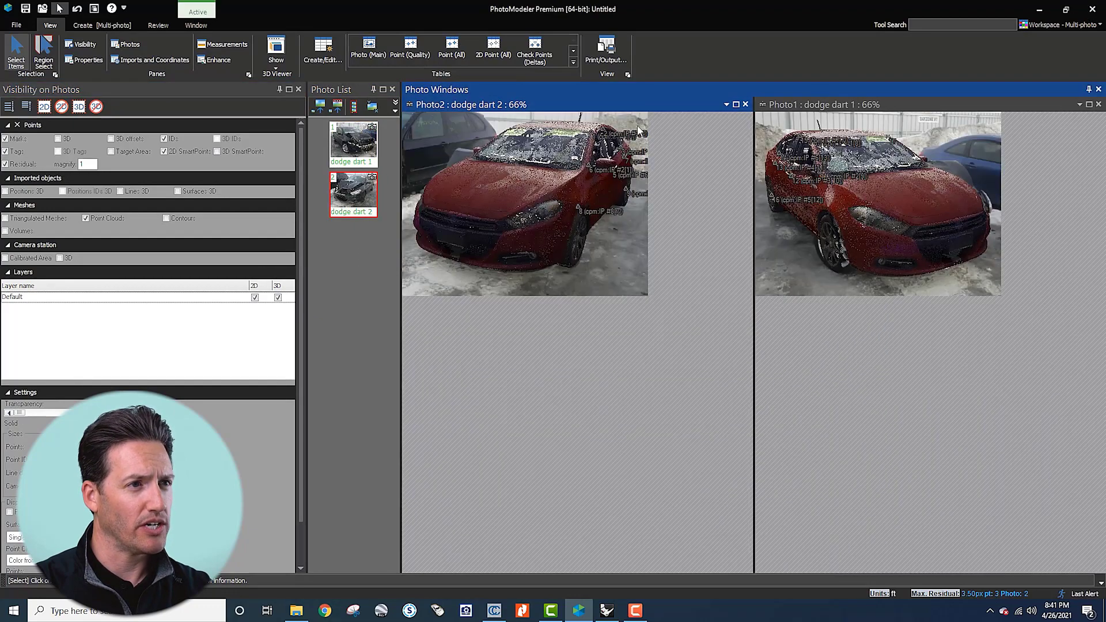
pyautogui.scroll(2, 697, 122)
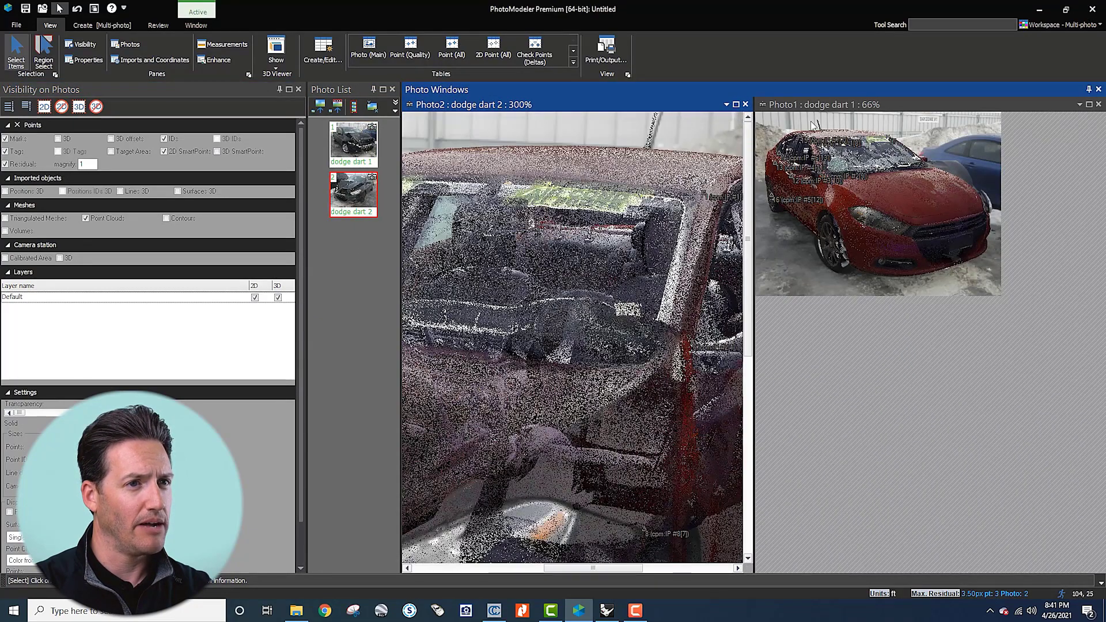
pyautogui.scroll(3, 814, 127)
pyautogui.scroll(3, 841, 138)
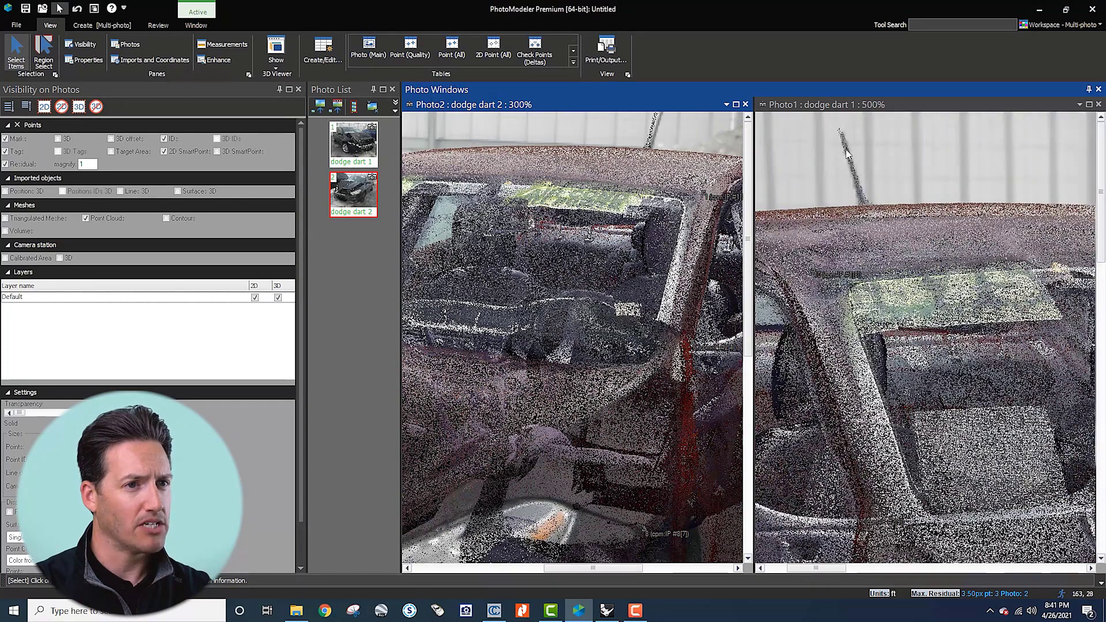
pyautogui.scroll(-3, 639, 213)
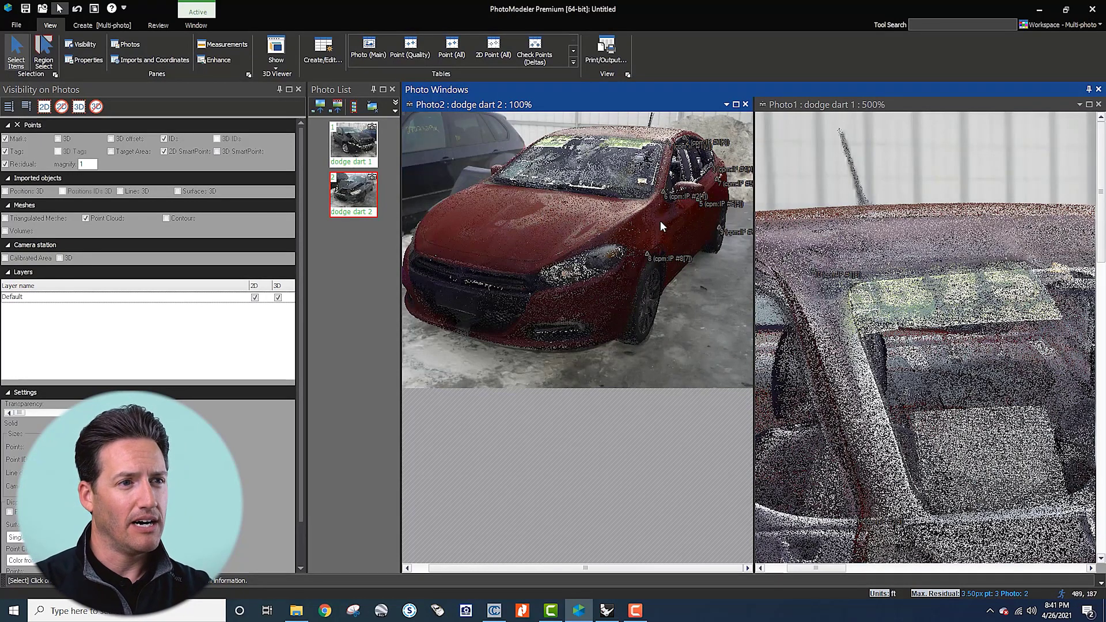
pyautogui.scroll(2, 642, 232)
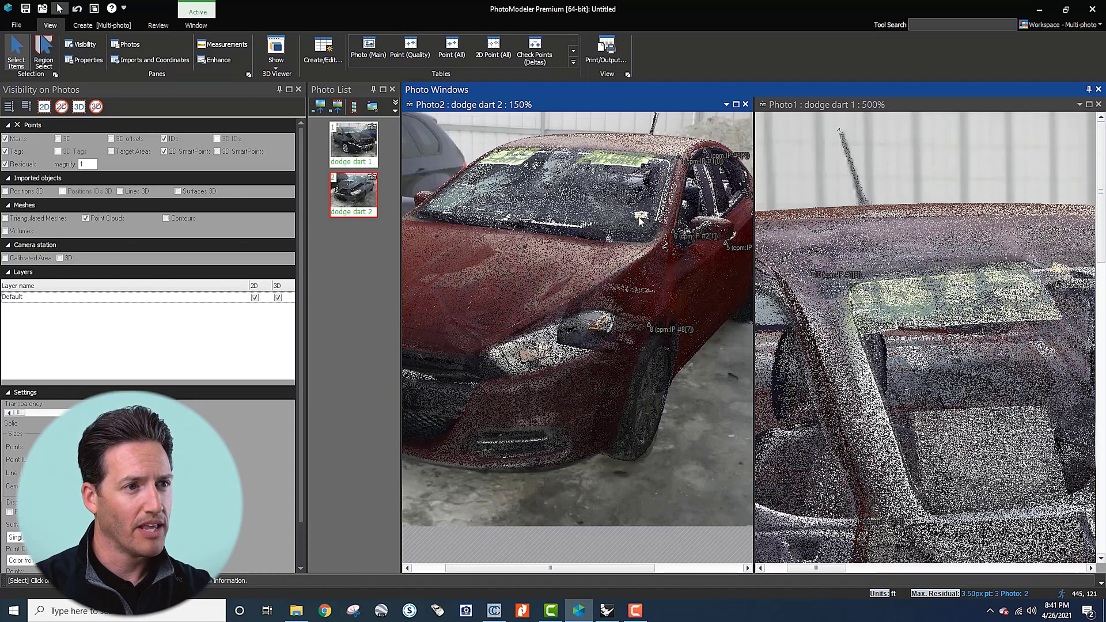
# Step: Review the Optimize step's camera optimization settings in the processing options and cancel without processing
pyautogui.press('F5')
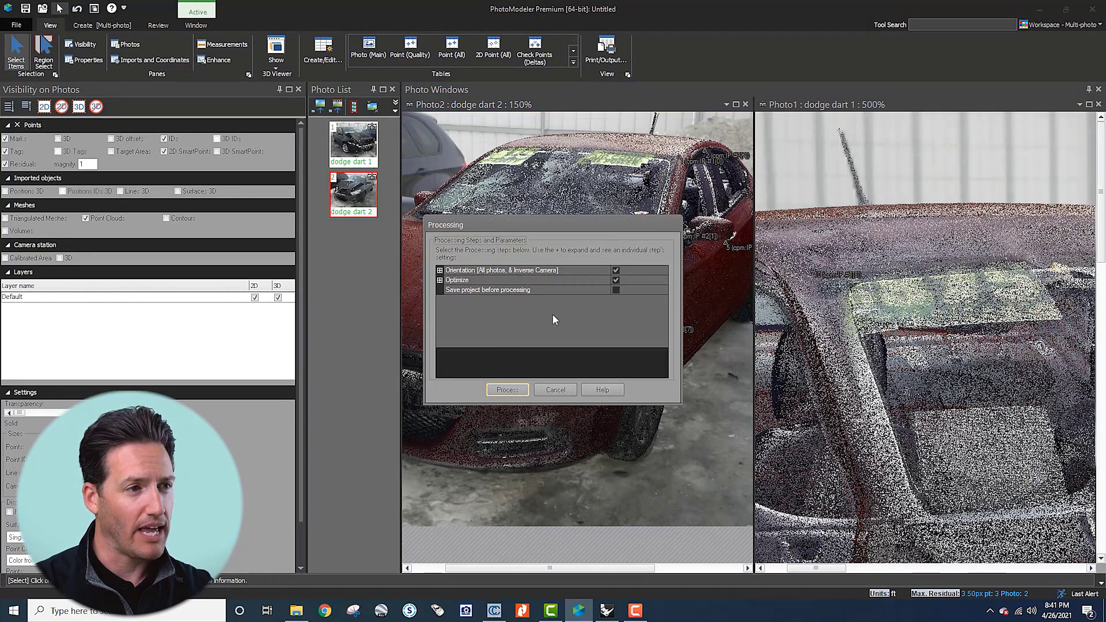
pyautogui.click(440, 280)
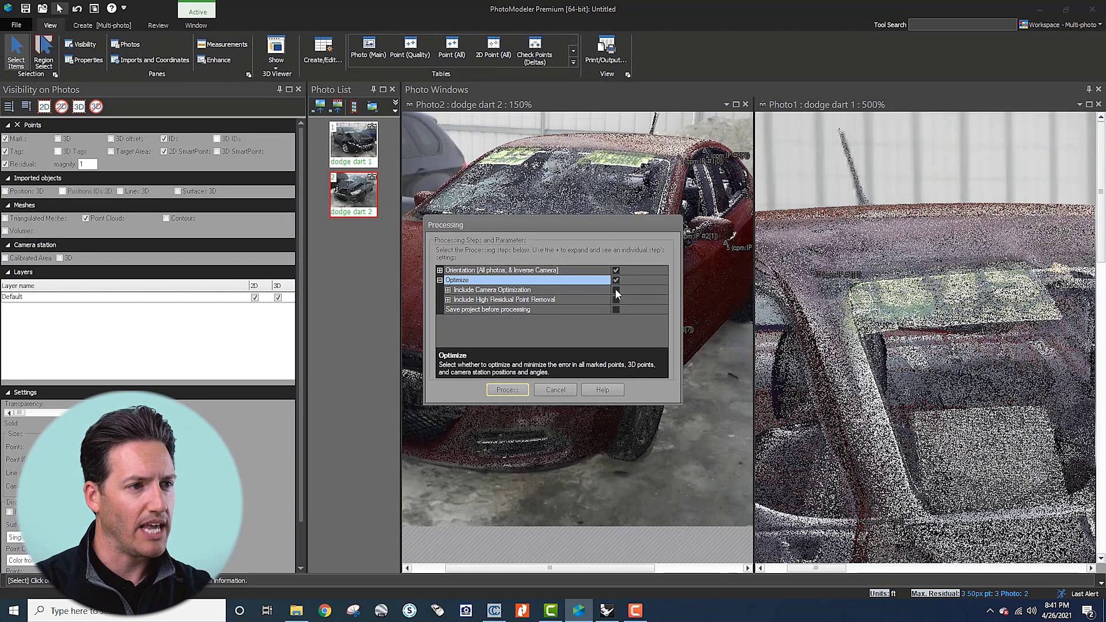
pyautogui.click(448, 289)
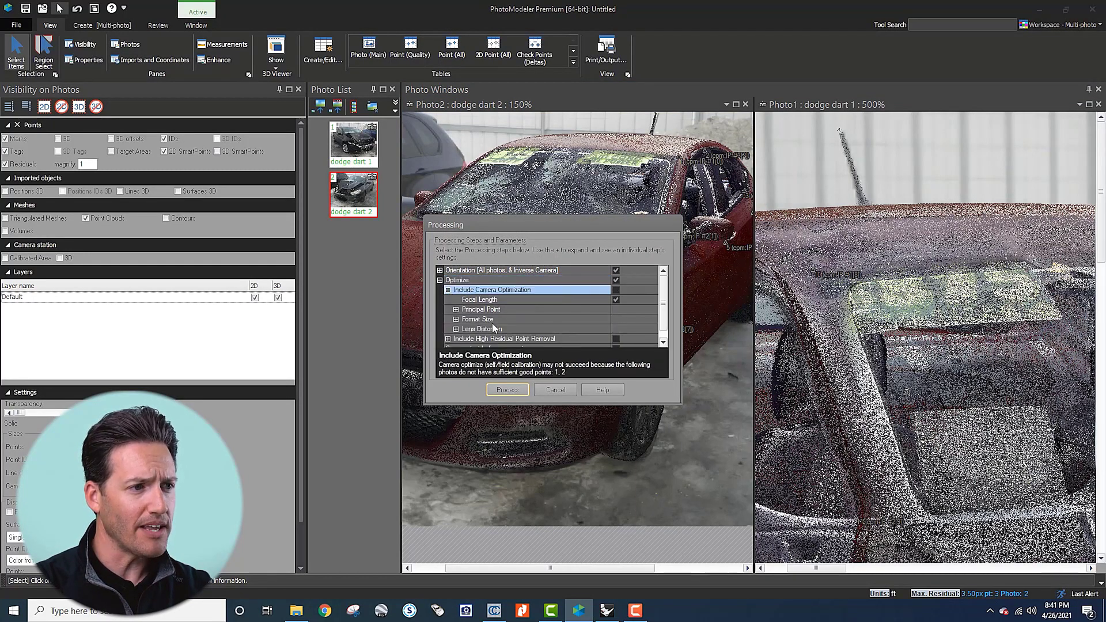
pyautogui.click(447, 290)
pyautogui.click(439, 280)
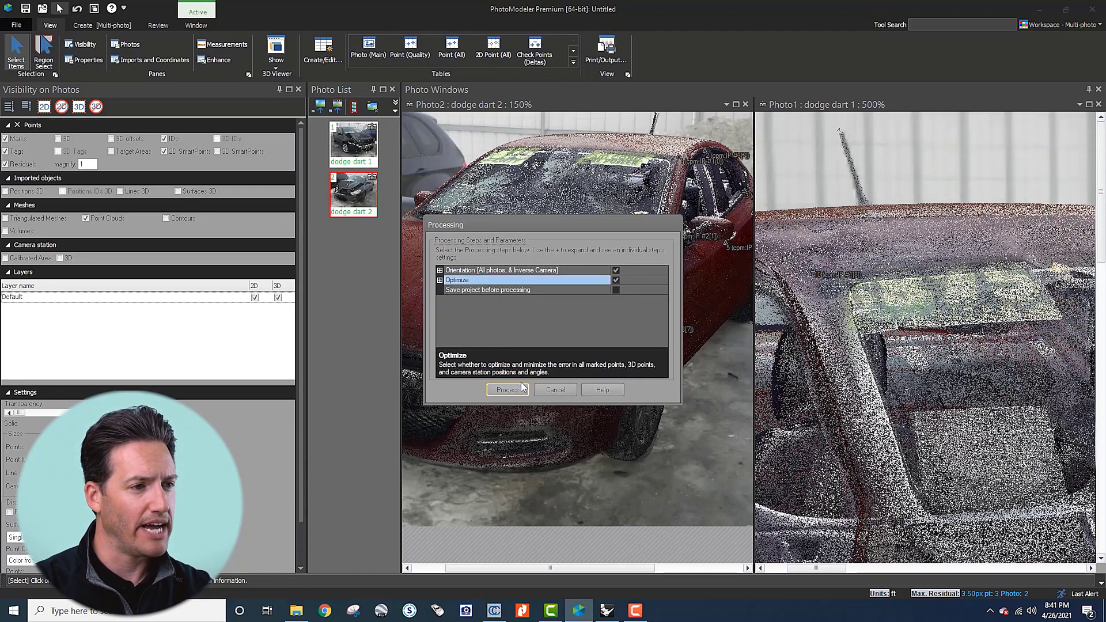
pyautogui.click(551, 388)
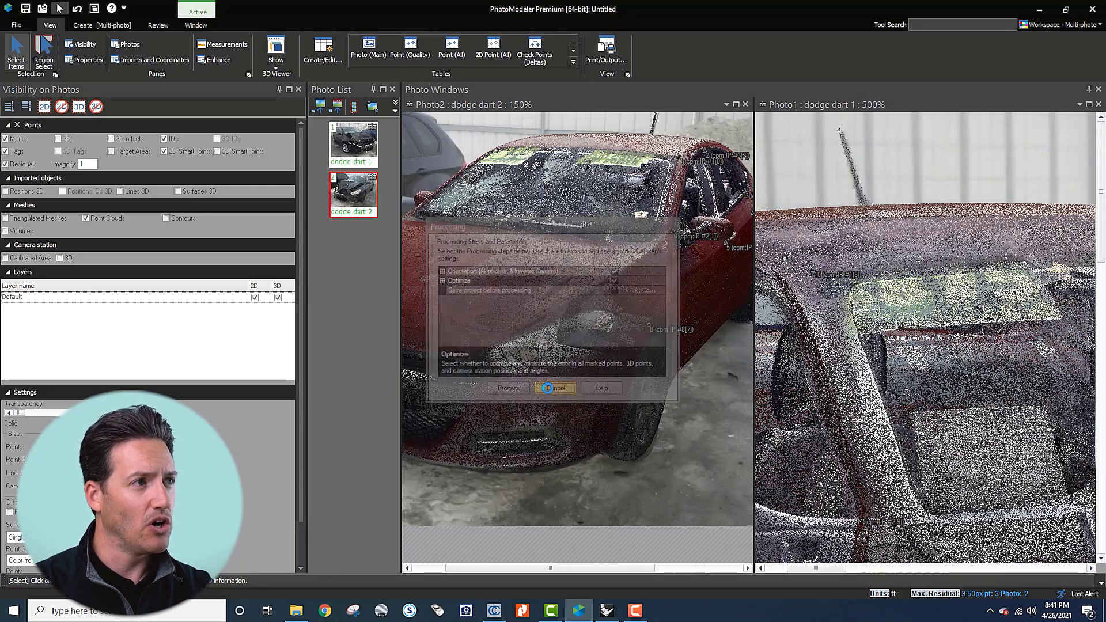
# Step: Review the solved G700 camera's focal length, format size and lens distortion parameters in the Camera Viewer
pyautogui.click(158, 28)
pyautogui.click(235, 50)
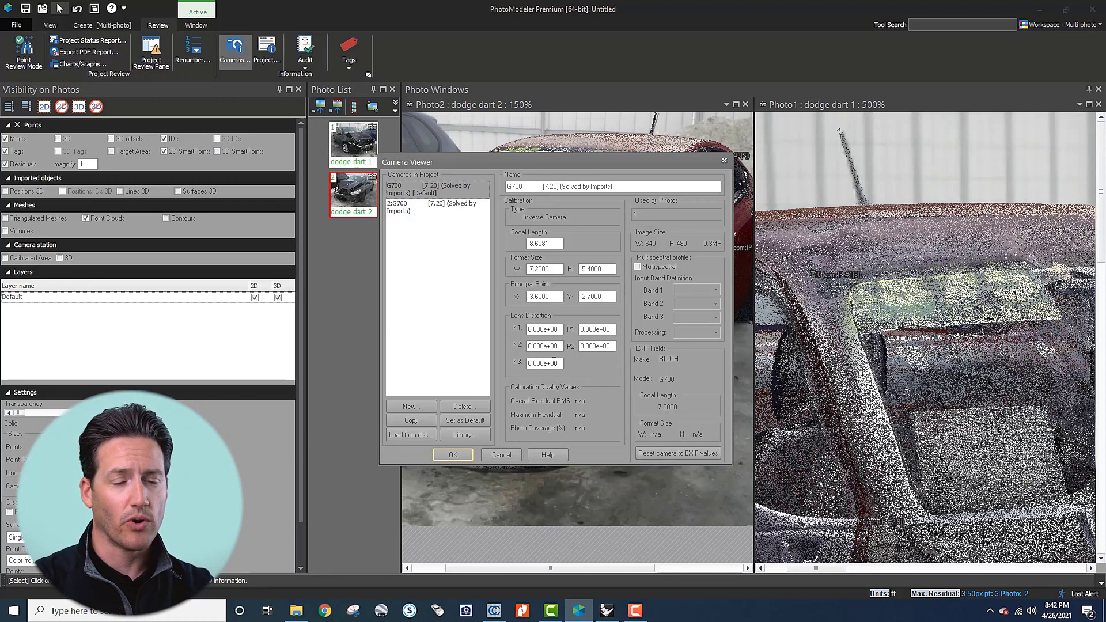
pyautogui.click(452, 455)
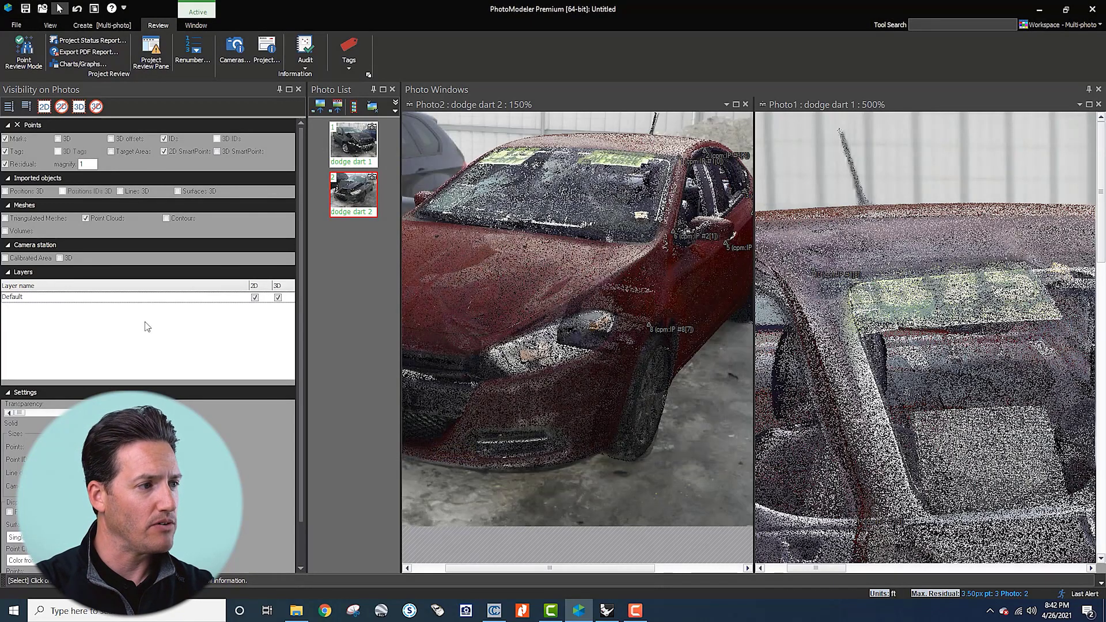
# Step: Make the point cloud overlay fully transparent on both photos and close the photo visibility settings
pyautogui.moveTo(19, 412); pyautogui.dragTo(127, 412)
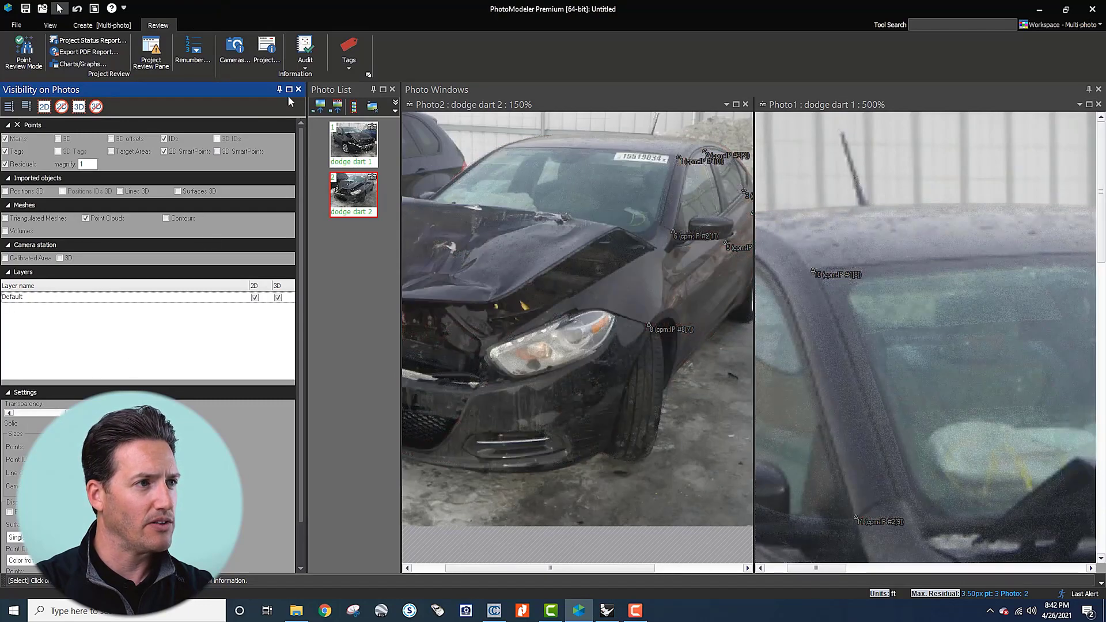
pyautogui.click(299, 90)
# Step: Reference point 17 at the driver-side upper windshield corner on dodge dart 1 with matching point 1 on dodge dart 2
pyautogui.scroll(-2, 288, 256)
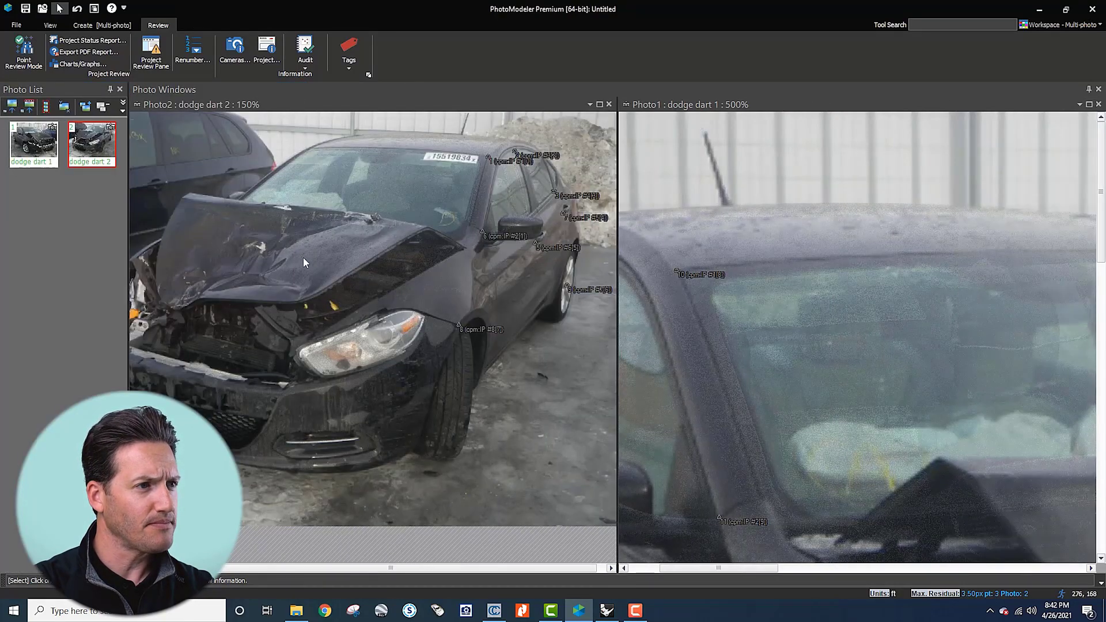
pyautogui.scroll(2, 253, 242)
pyautogui.scroll(-5, 679, 238)
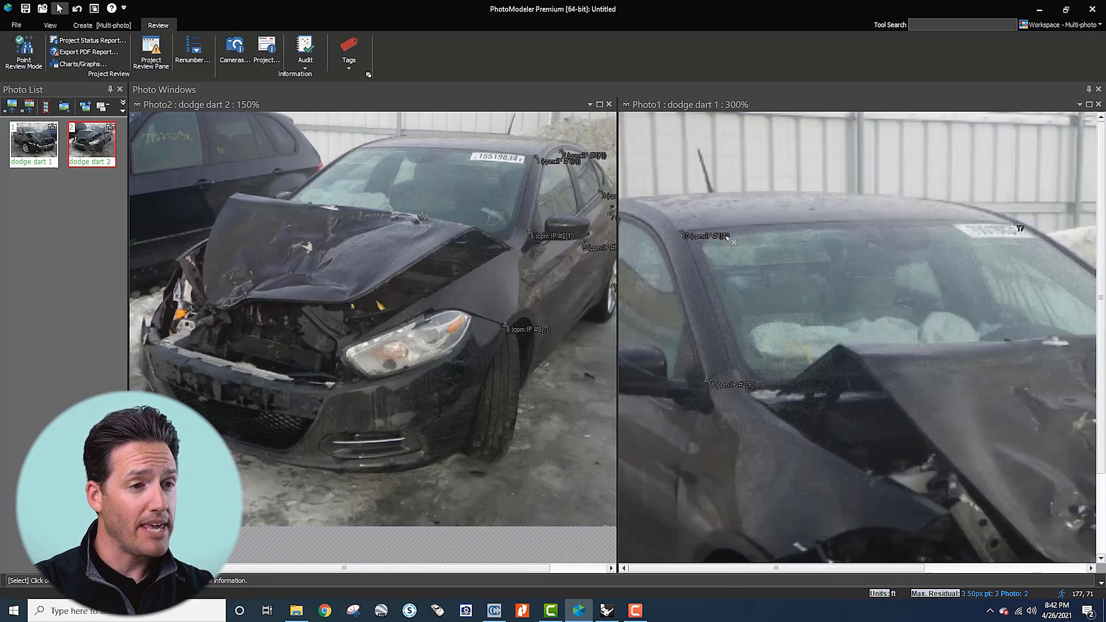
pyautogui.scroll(-1, 727, 237)
pyautogui.scroll(-1, 478, 270)
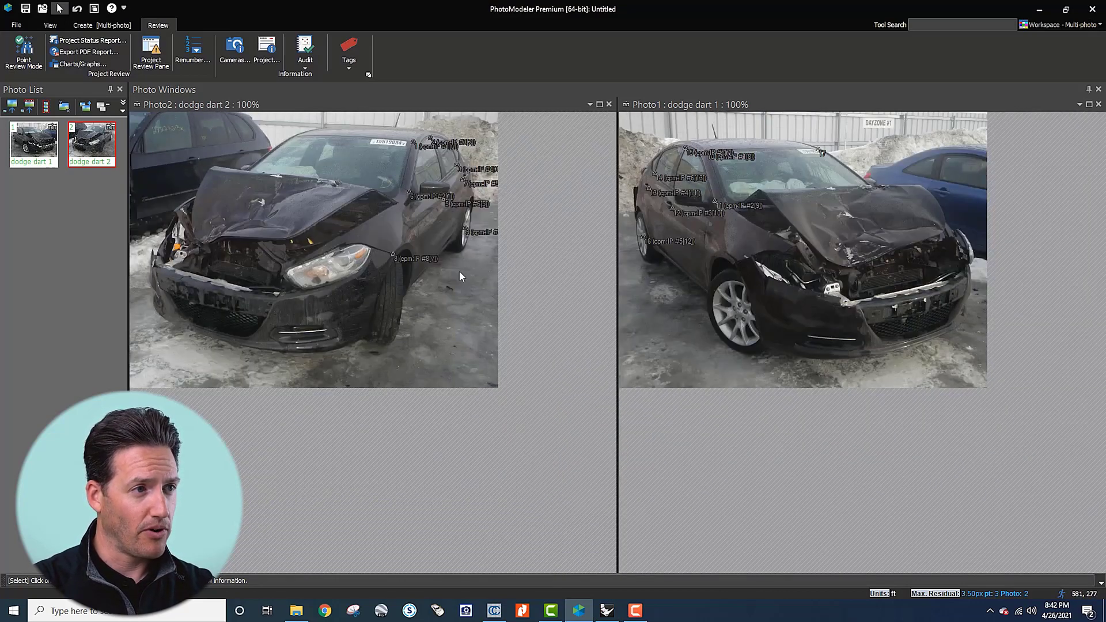
pyautogui.scroll(1, 458, 271)
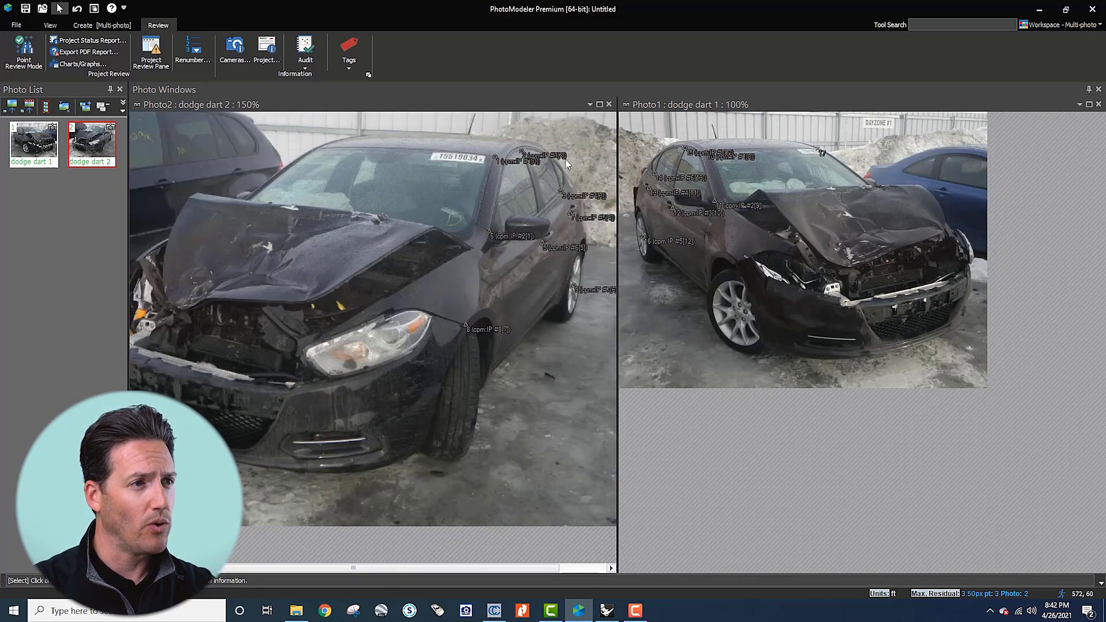
pyautogui.scroll(5, 844, 154)
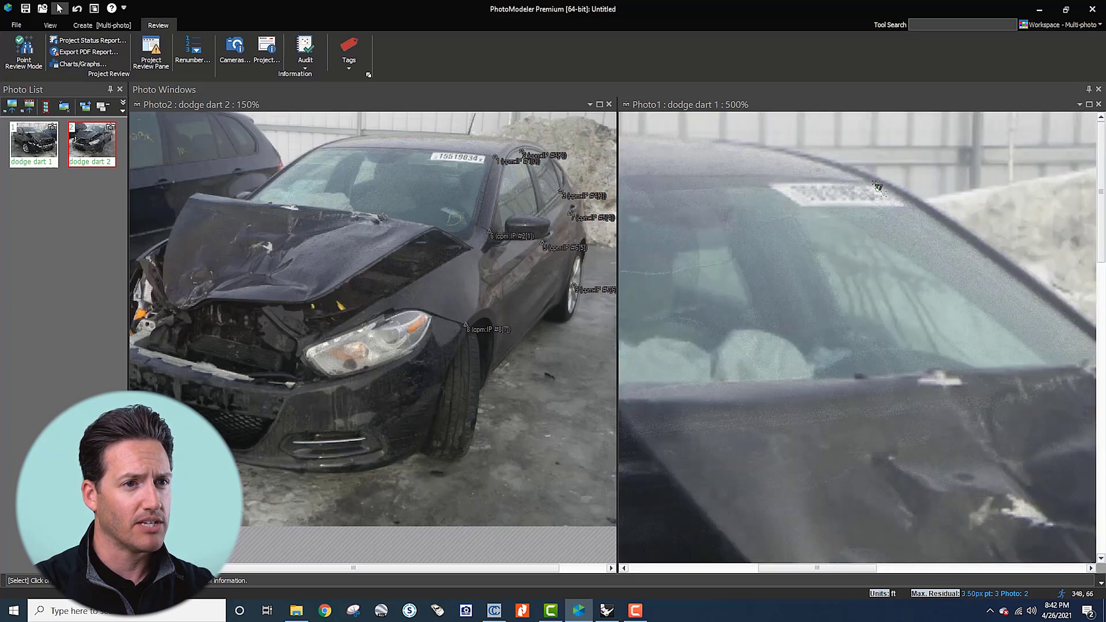
pyautogui.click(875, 185)
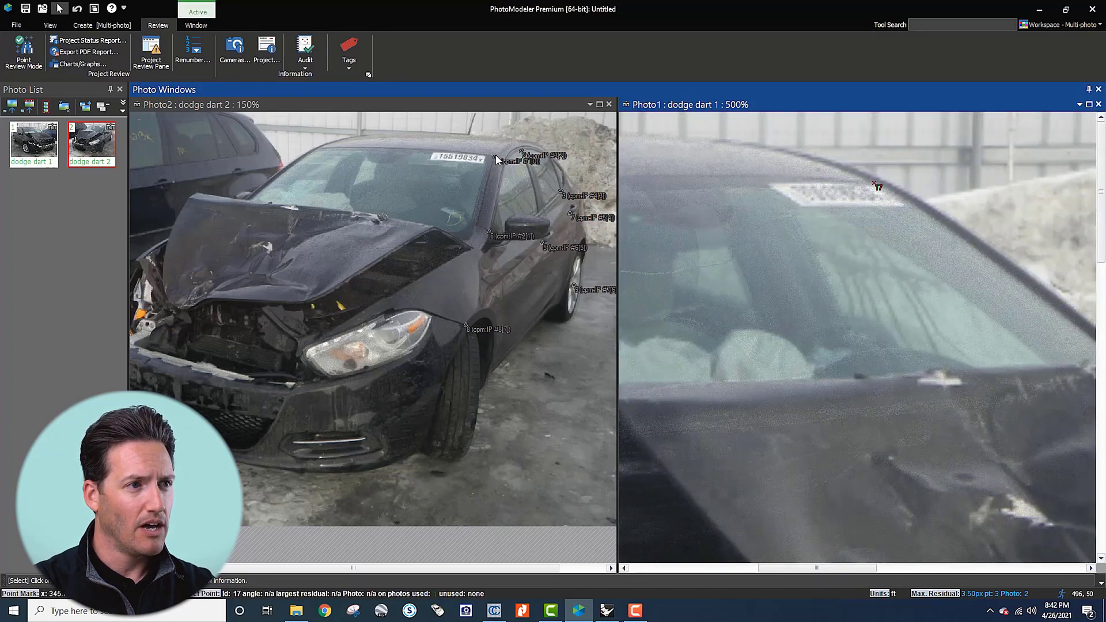
pyautogui.scroll(4, 518, 163)
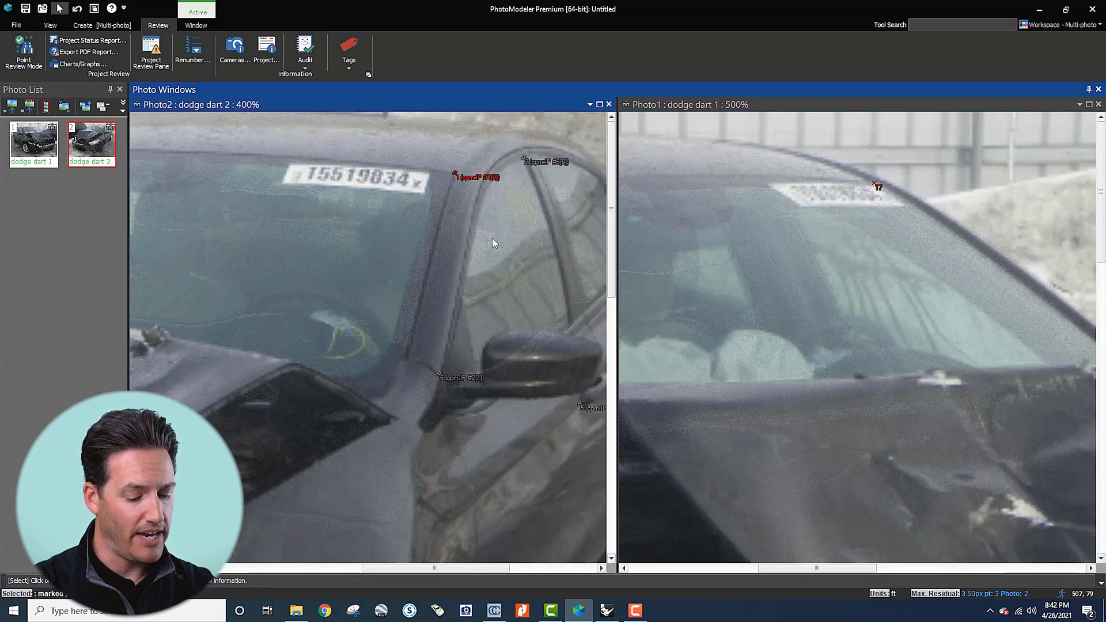
pyautogui.press('q')
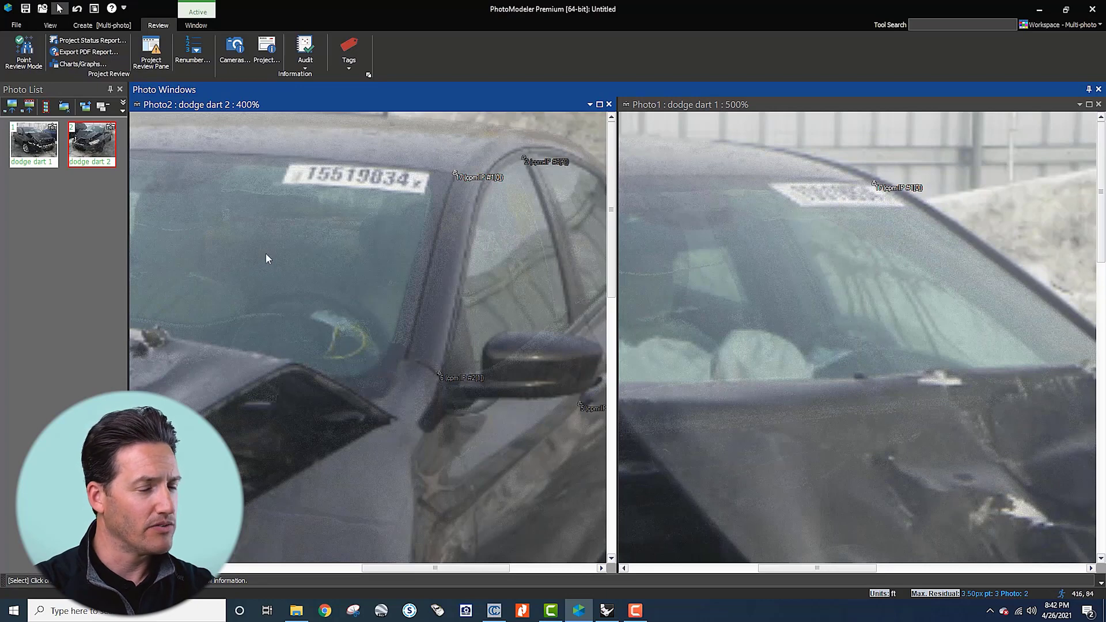
# Step: Show dodge dart 2 alone and reduce the point cloud overlay's transparency until the cloud is nearly solid over the damaged car
pyautogui.click(50, 25)
pyautogui.click(82, 45)
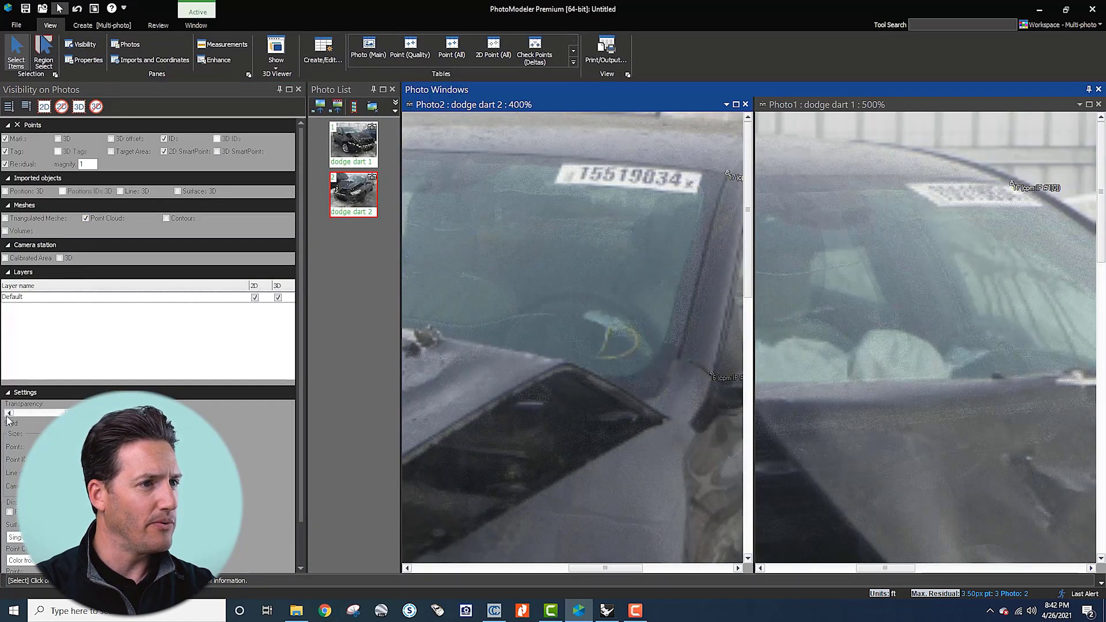
pyautogui.scroll(-5, 465, 275)
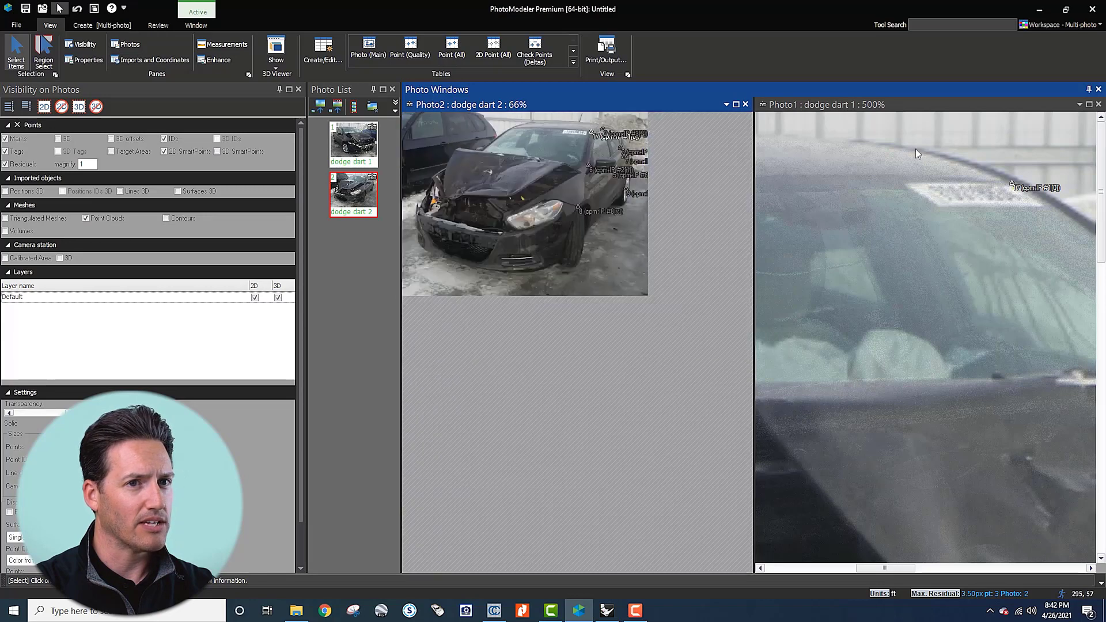
pyautogui.click(1098, 104)
pyautogui.scroll(3, 413, 332)
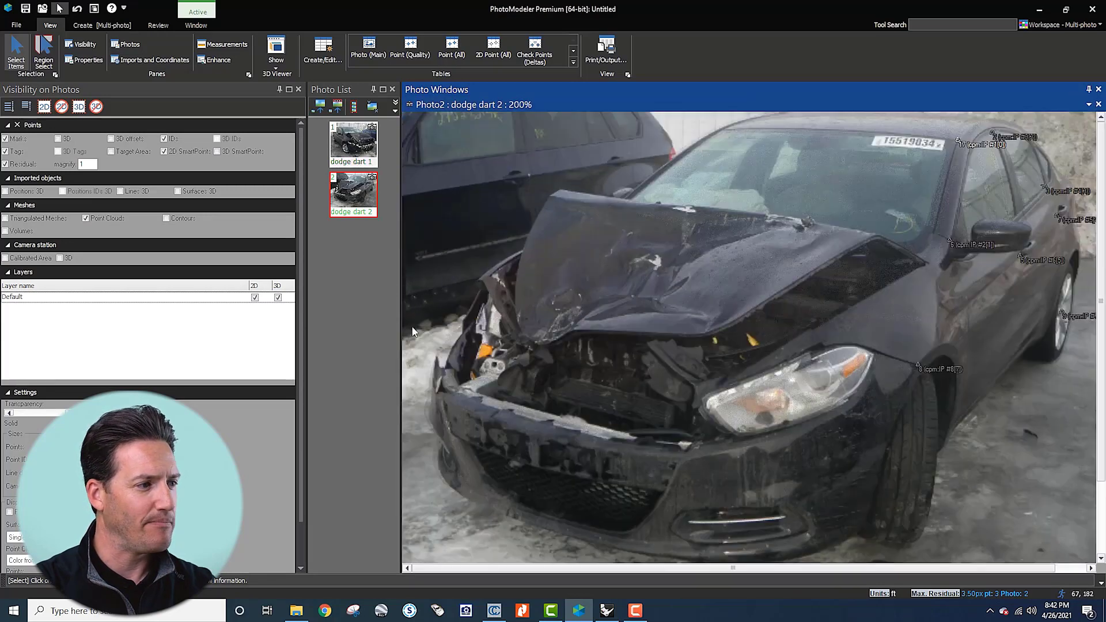
pyautogui.click(9, 413)
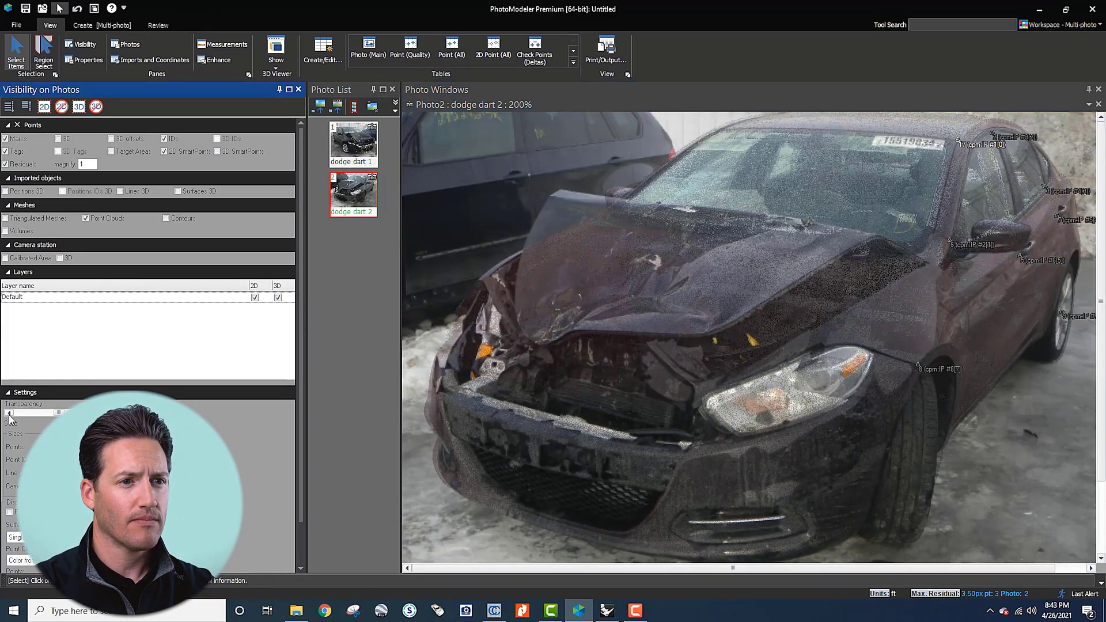
pyautogui.scroll(-1, 539, 320)
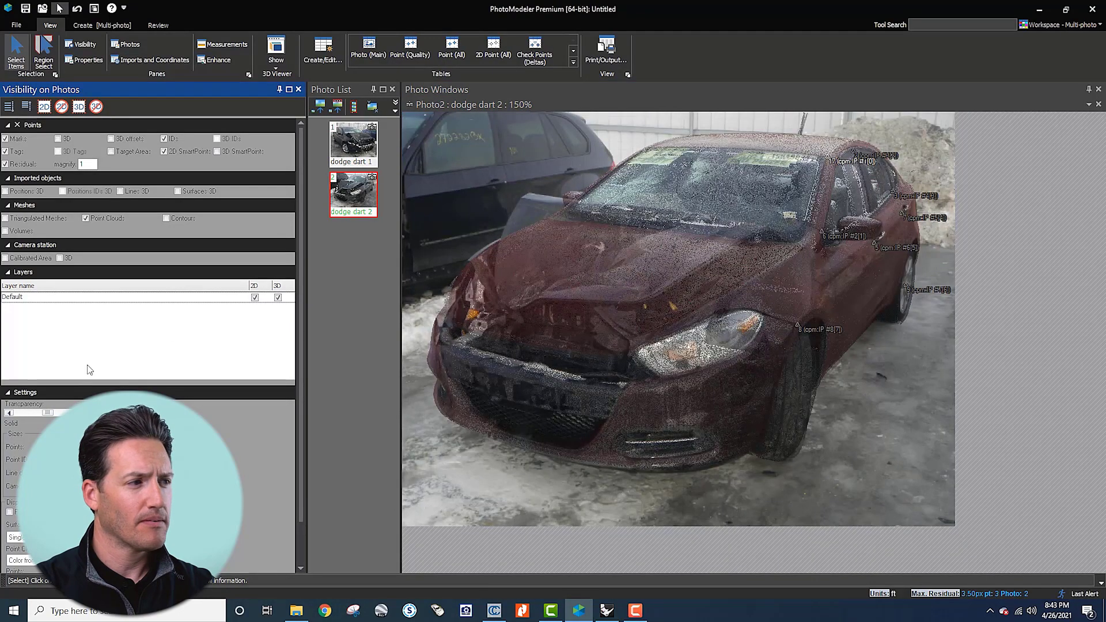
pyautogui.click(9, 413)
pyautogui.click(9, 413)
pyautogui.click(10, 412)
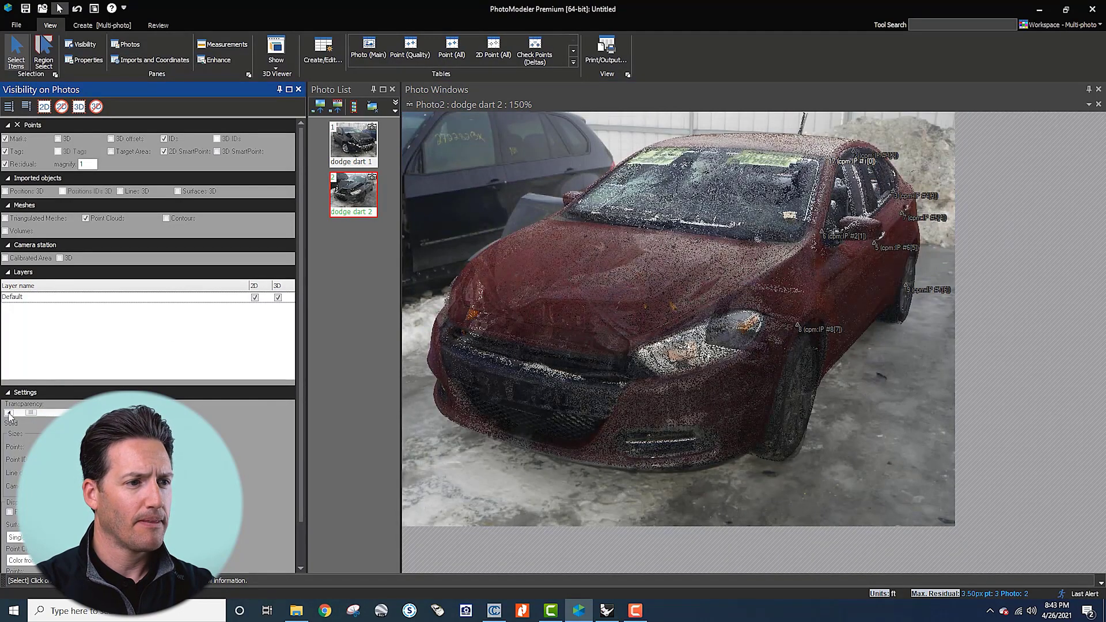
pyautogui.click(10, 413)
pyautogui.click(9, 413)
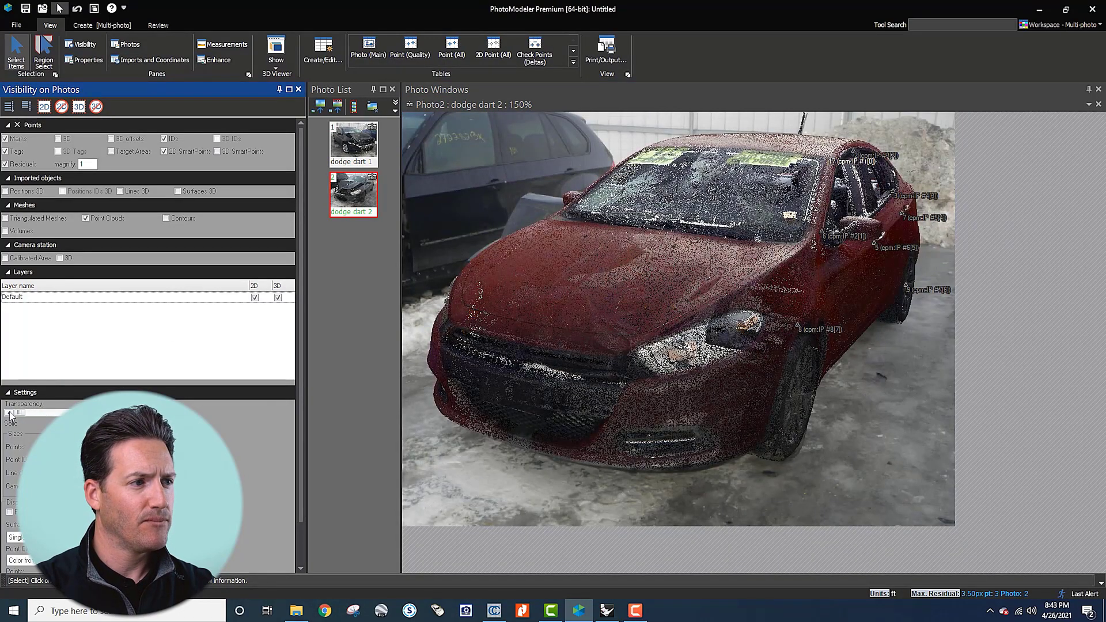
# Step: Show dodge dart 1 instead and fade the point cloud from clear back to nearly solid to check its fit on the car
pyautogui.click(1098, 105)
pyautogui.doubleClick(892, 143)
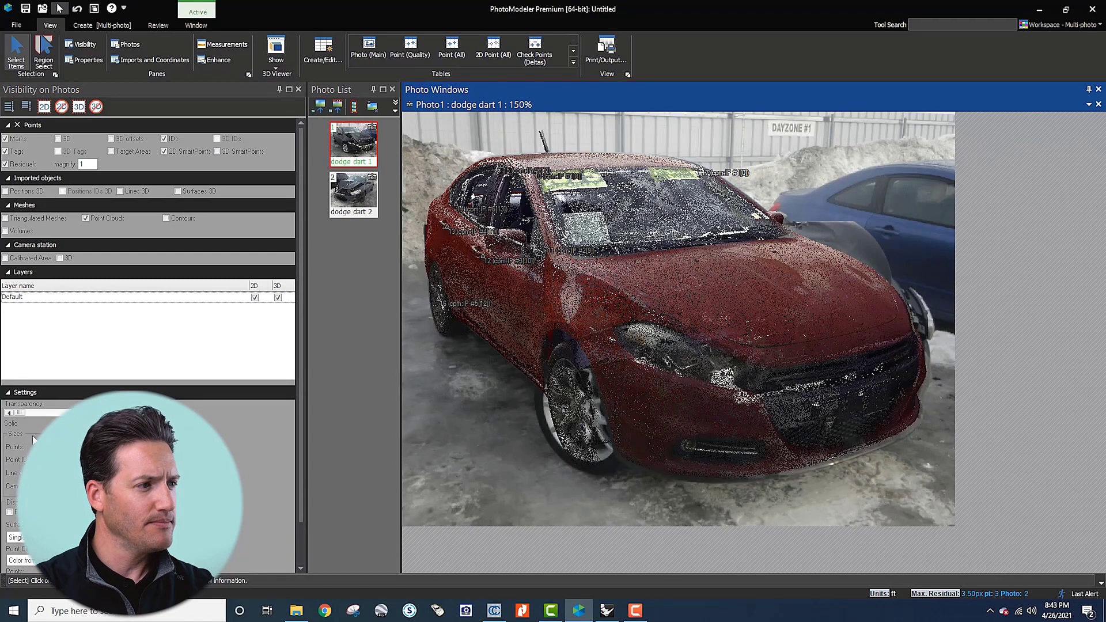
pyautogui.moveTo(22, 415); pyautogui.dragTo(16, 416)
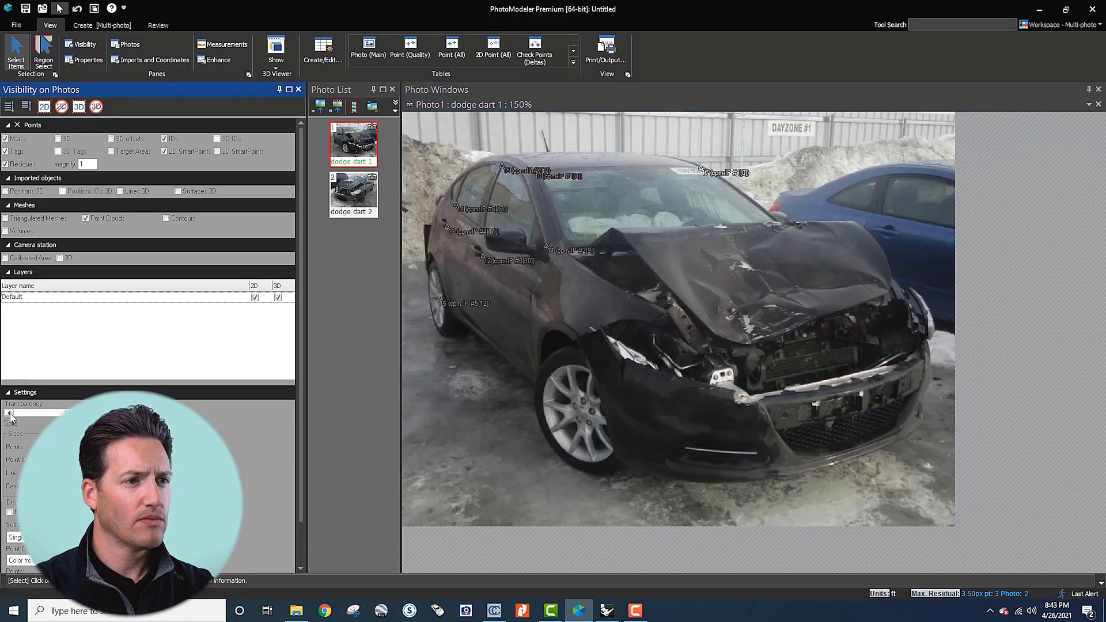
pyautogui.click(10, 412)
pyautogui.click(9, 413)
pyautogui.click(9, 412)
pyautogui.click(9, 413)
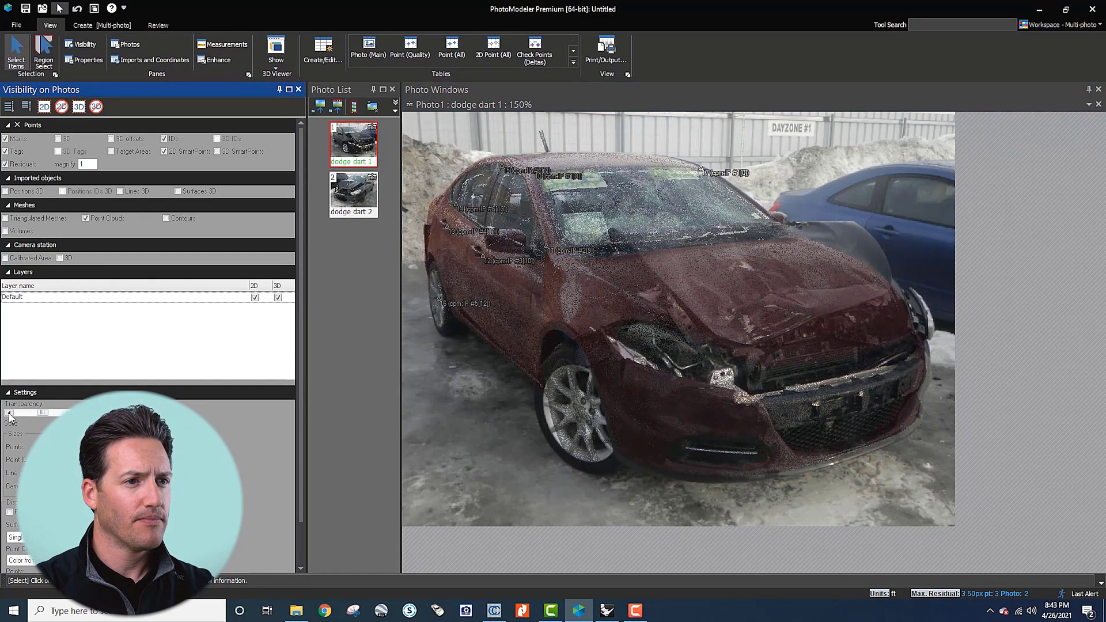
pyautogui.click(8, 414)
pyautogui.click(8, 414)
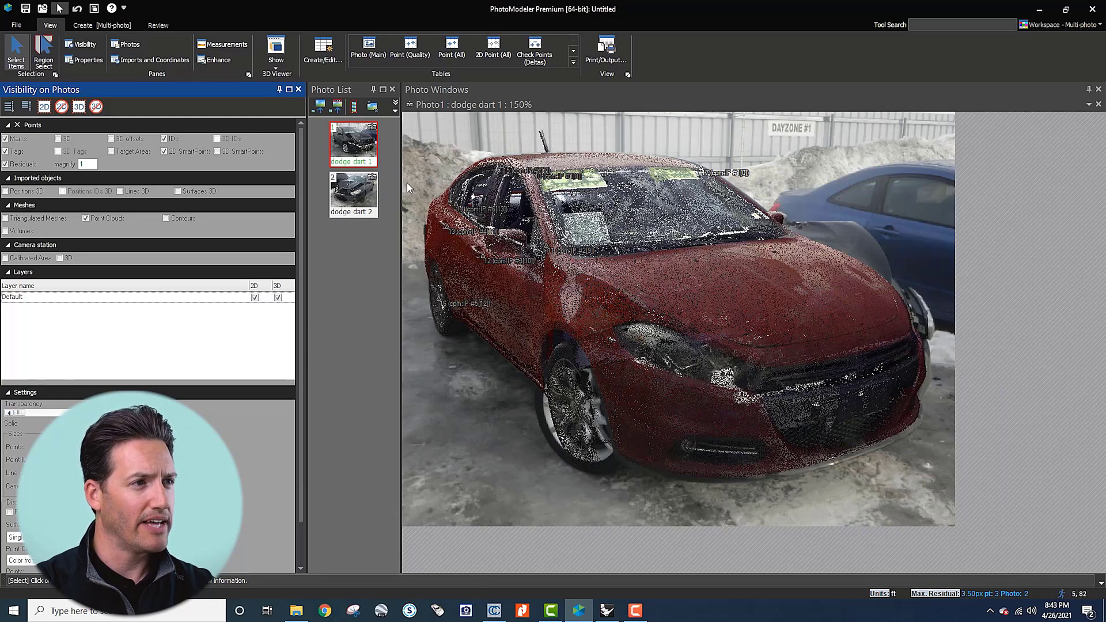
# Step: Open dodge dart 2 beside dodge dart 1 and compare the point cloud's alignment at the antenna and roofline
pyautogui.doubleClick(362, 205)
pyautogui.scroll(2, 622, 139)
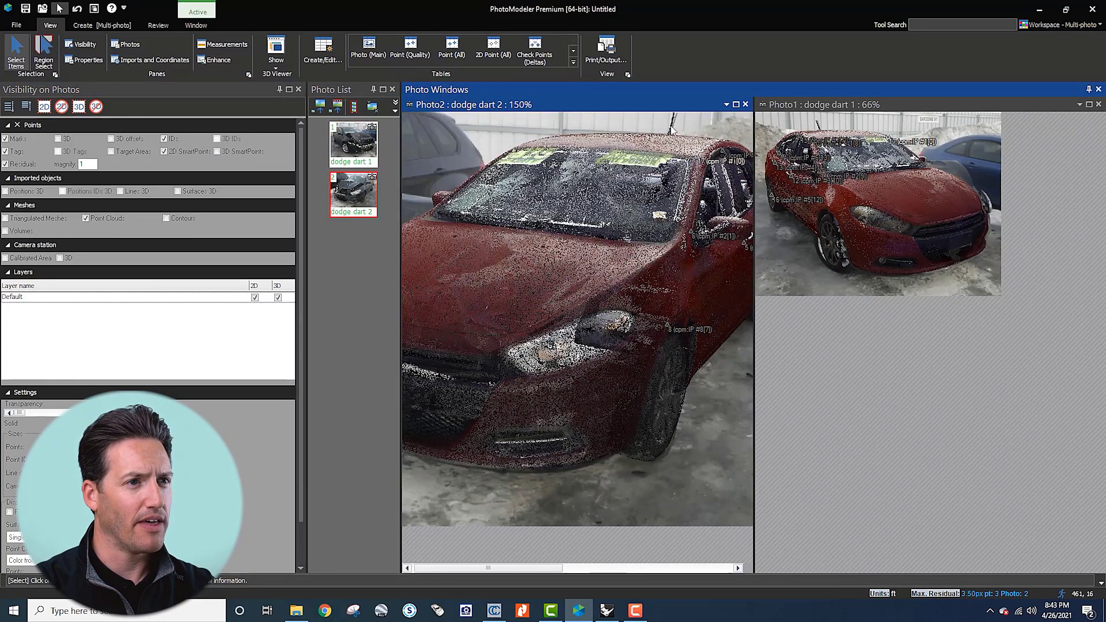
pyautogui.scroll(1, 673, 131)
pyautogui.scroll(5, 817, 124)
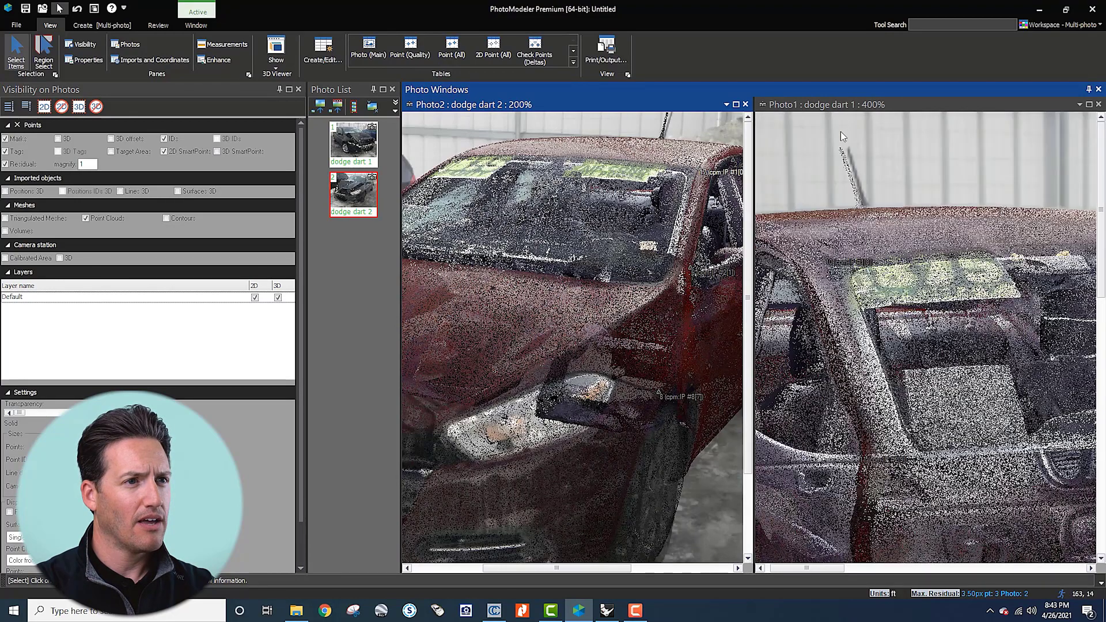
pyautogui.moveTo(680, 143); pyautogui.dragTo(660, 150, button='middle')
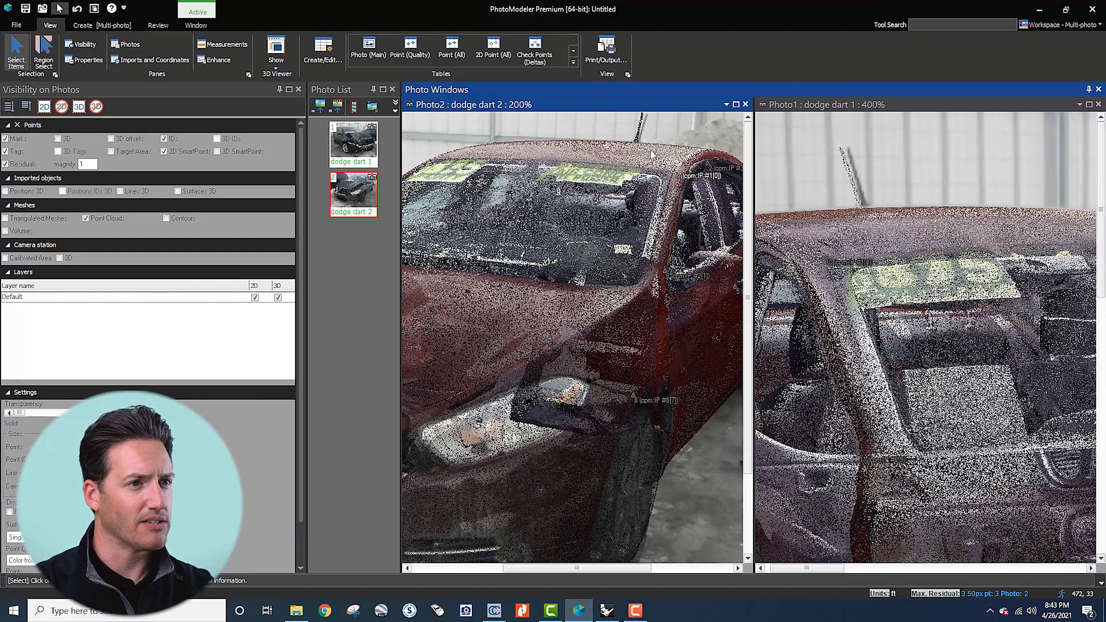
pyautogui.scroll(-1, 649, 151)
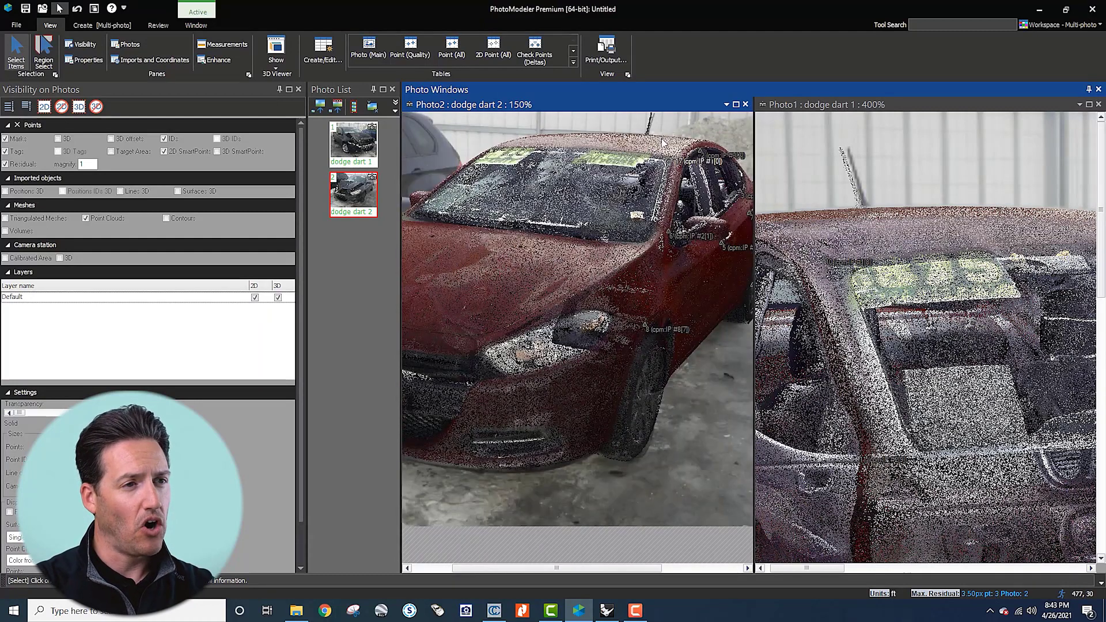
pyautogui.scroll(-1, 662, 142)
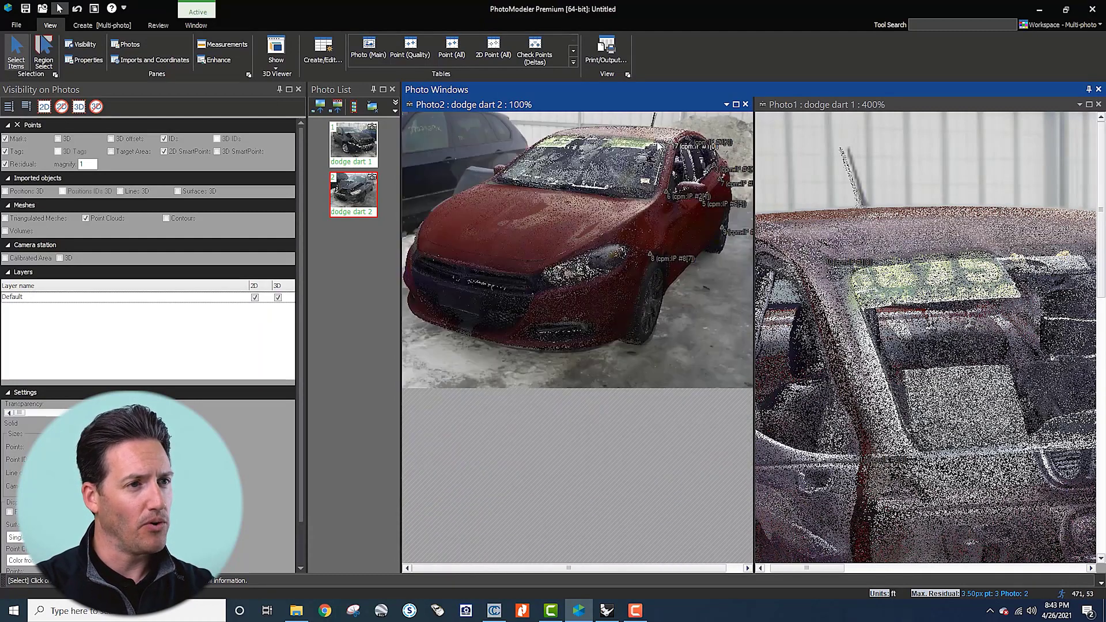
# Step: Close dodge dart 1 and examine the point cloud's alignment on dodge dart 2 around the windshield, side windows and mirrors
pyautogui.click(1098, 104)
pyautogui.scroll(4, 703, 130)
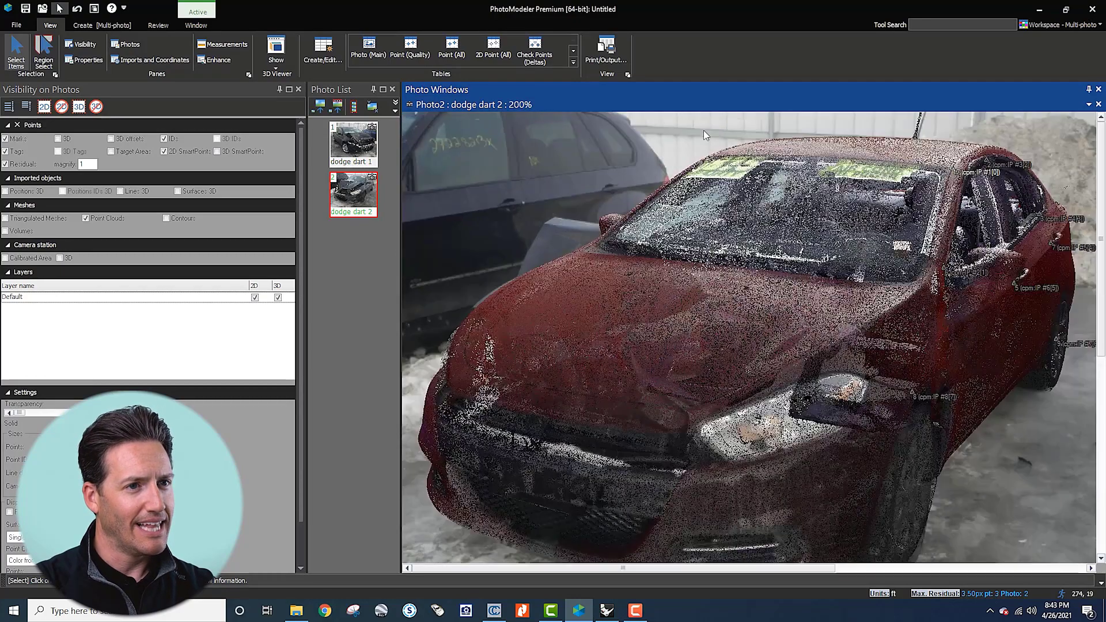
pyautogui.scroll(-2, 863, 149)
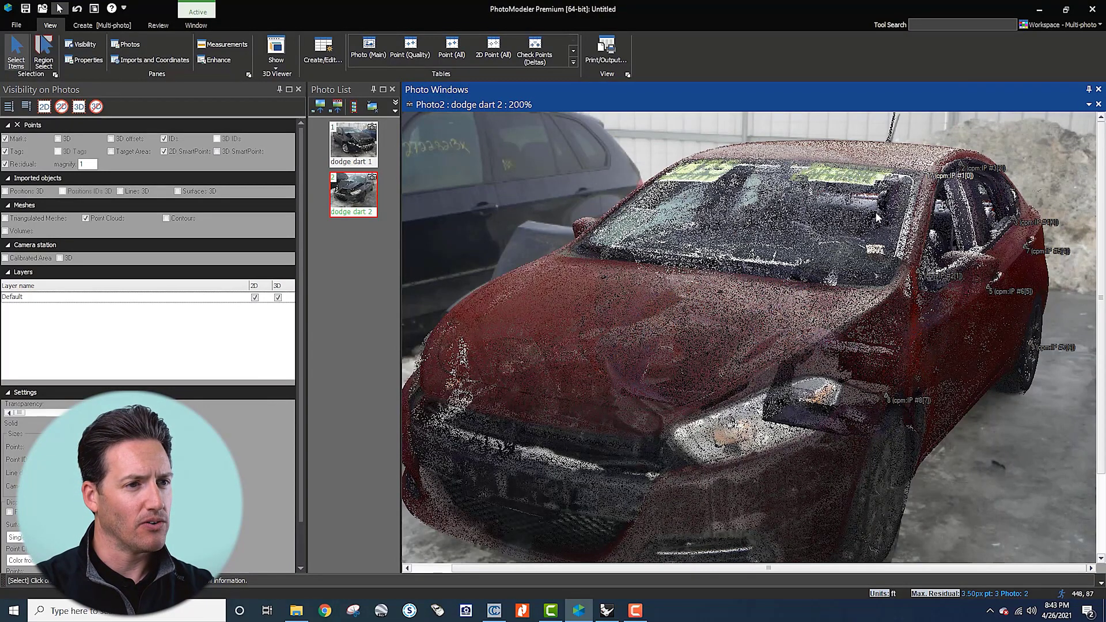
pyautogui.scroll(-1, 867, 210)
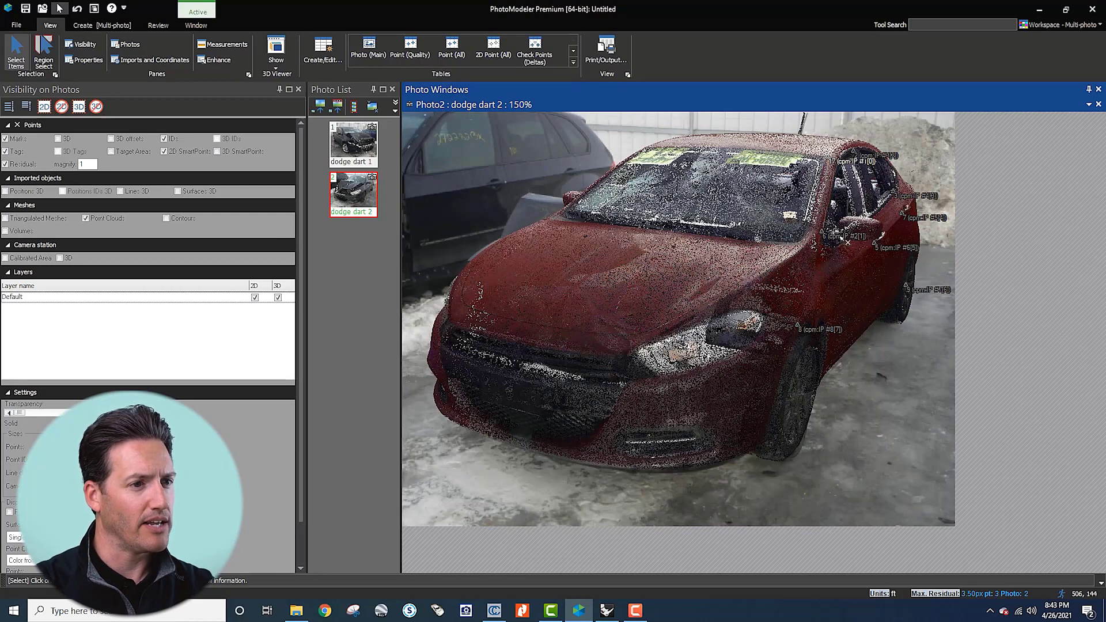
pyautogui.moveTo(841, 236)
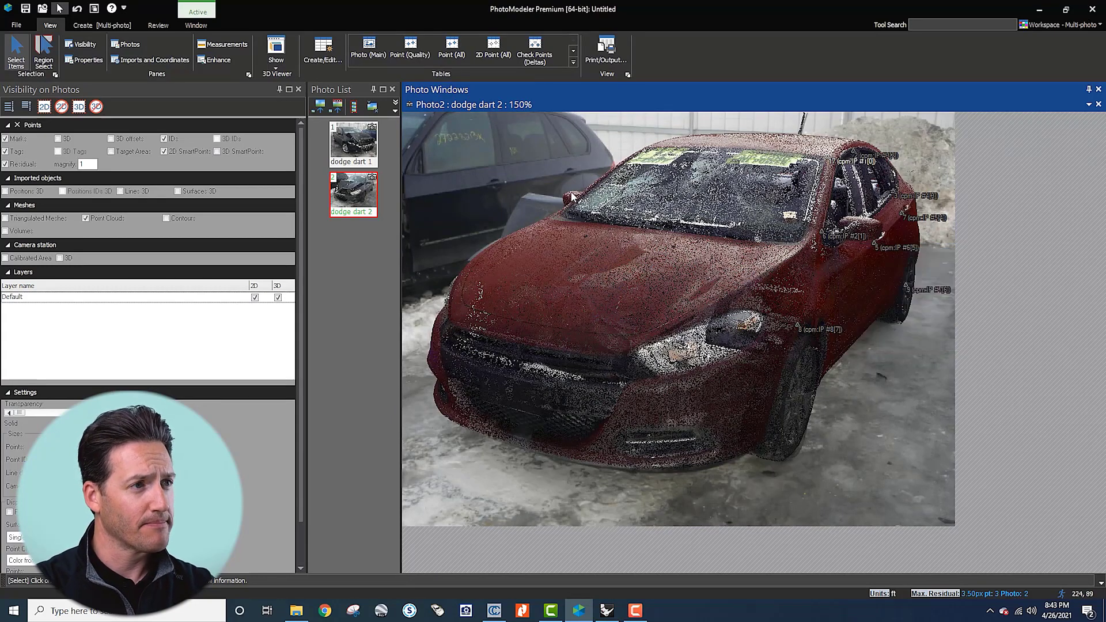
# Step: Deactivate the Dodge Dart (2013-2016) point cloud import to hide it on the photo, and show the photo list again
pyautogui.click(392, 89)
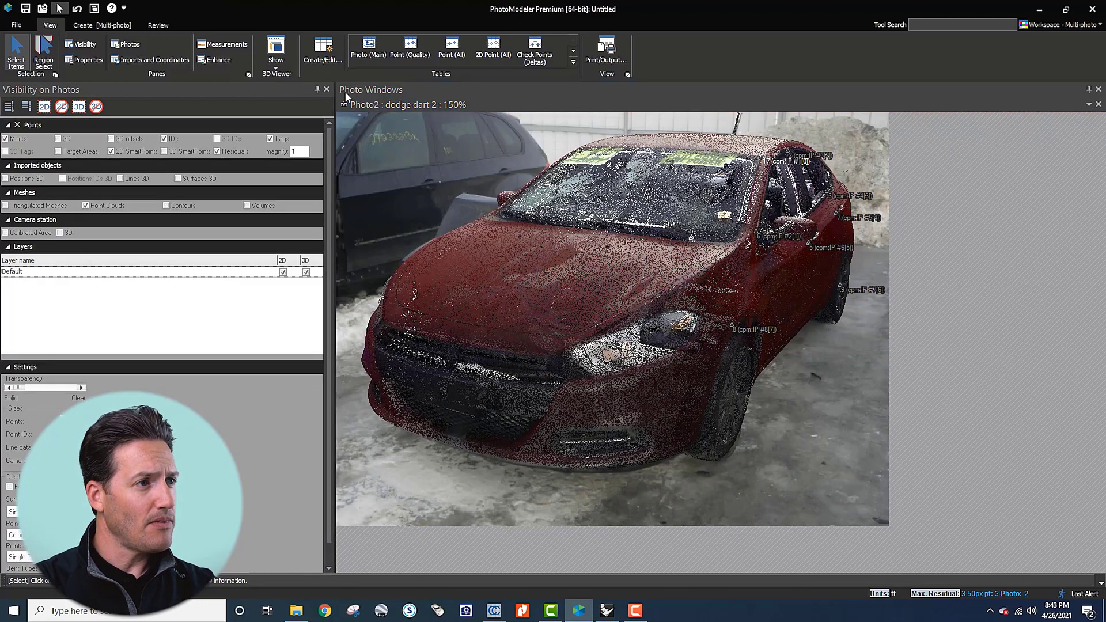
pyautogui.click(329, 90)
pyautogui.click(157, 60)
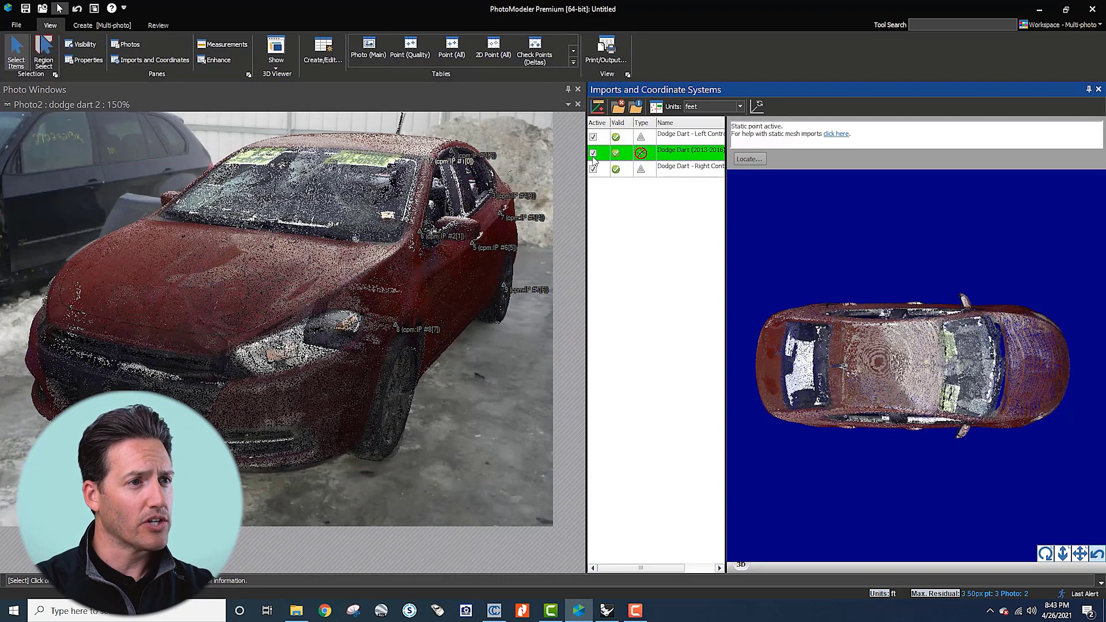
pyautogui.click(593, 153)
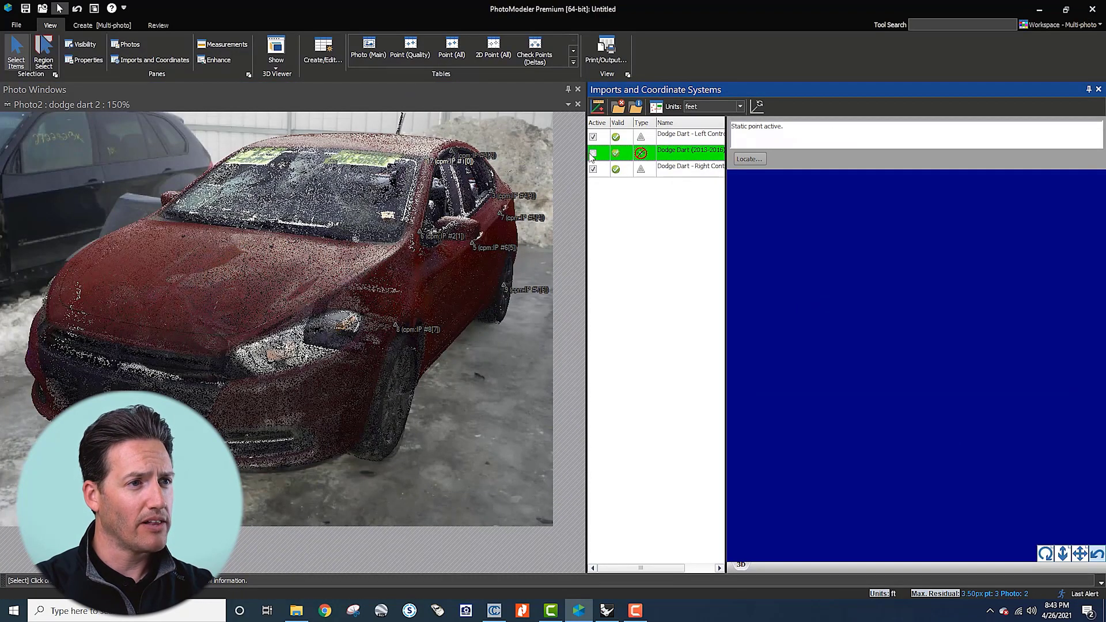
pyautogui.click(1098, 89)
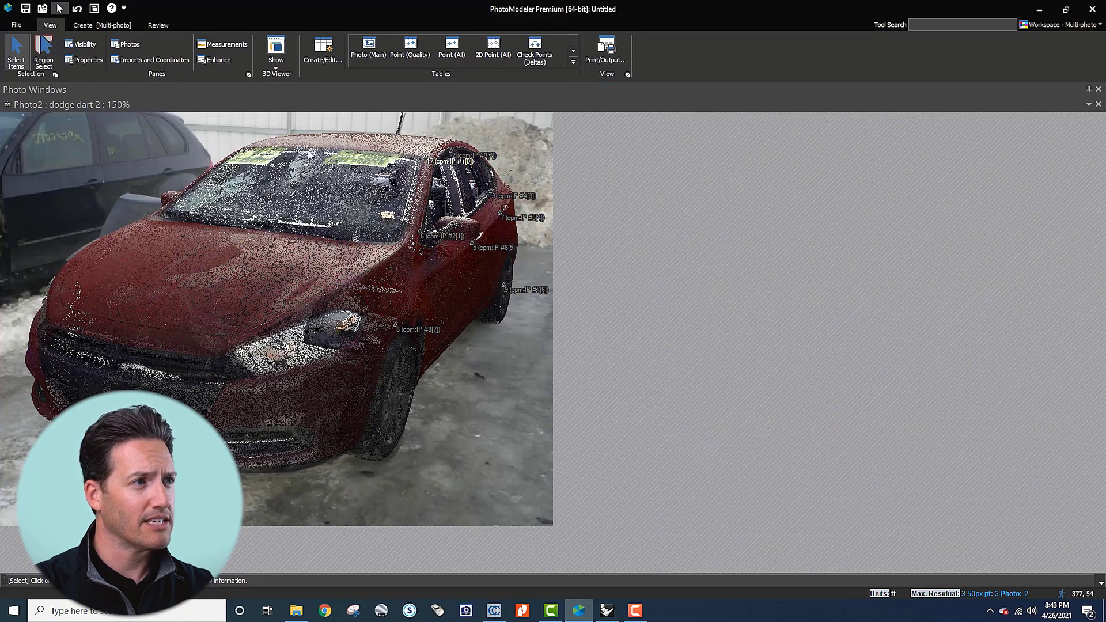
pyautogui.click(154, 59)
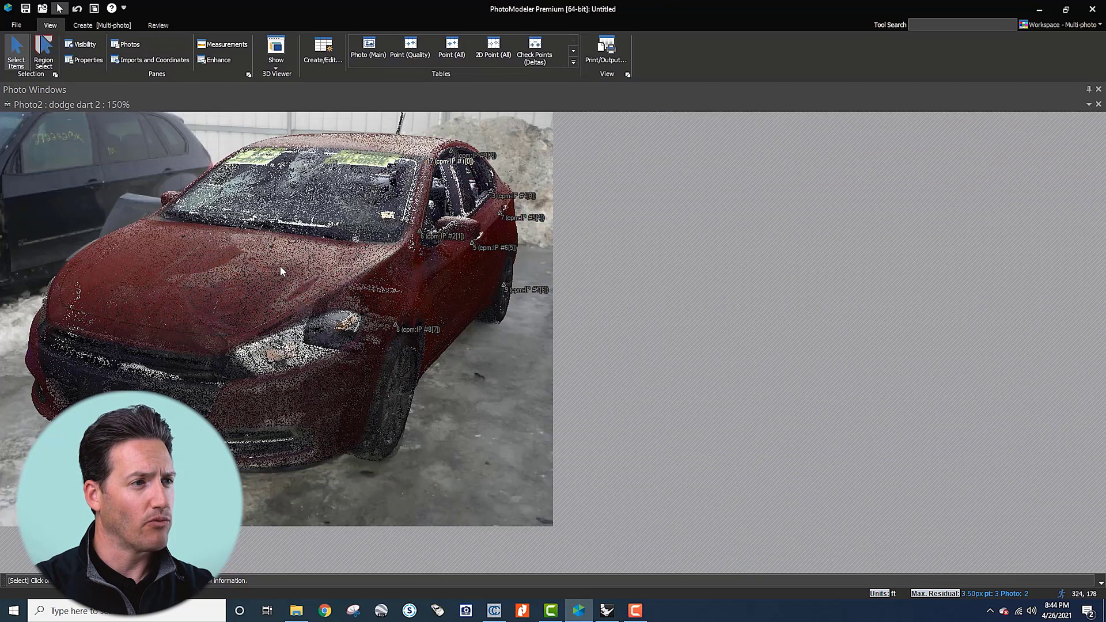
pyautogui.scroll(1, 281, 265)
pyautogui.scroll(-1, 283, 265)
pyautogui.scroll(1, 271, 261)
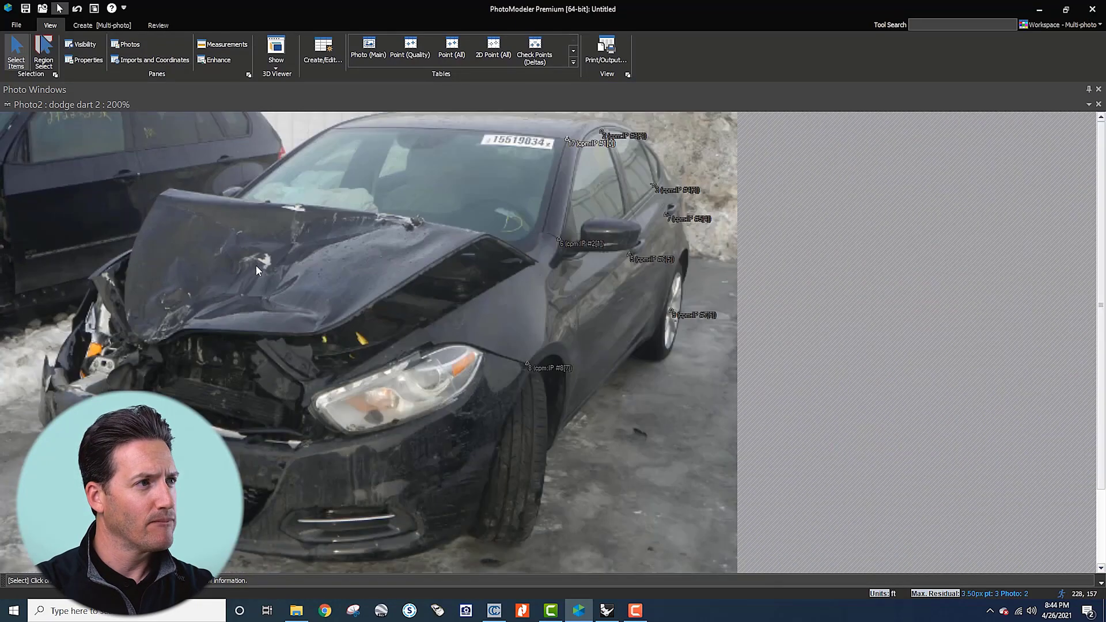
pyautogui.click(126, 44)
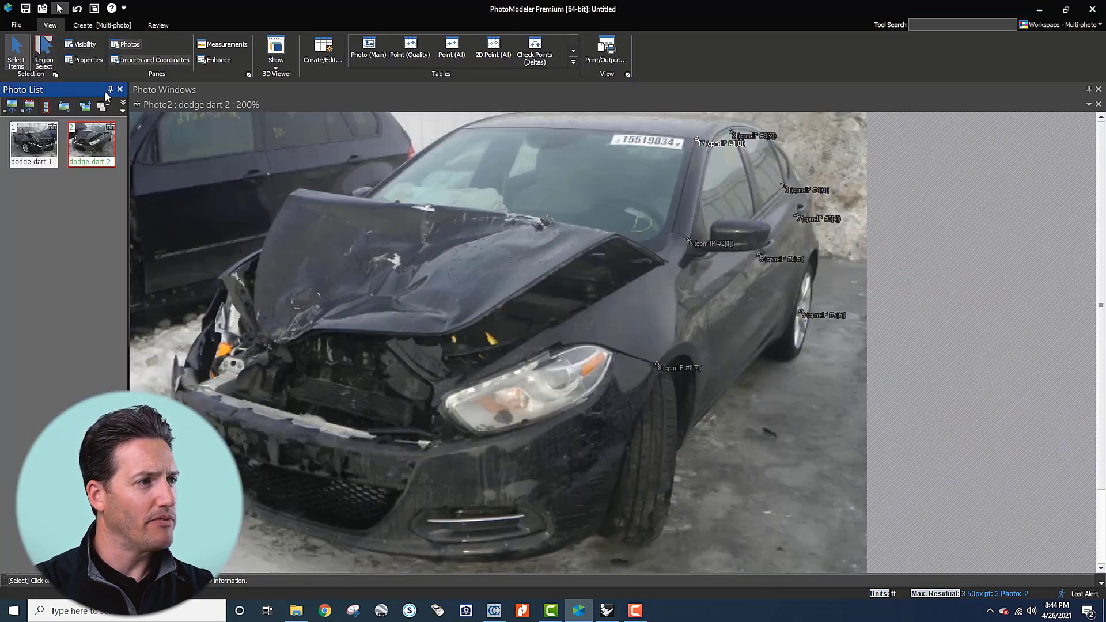
# Step: Open dodge dart 1 beside dodge dart 2, narrow the photo list, and frame the crushed front end in both photos
pyautogui.doubleClick(47, 146)
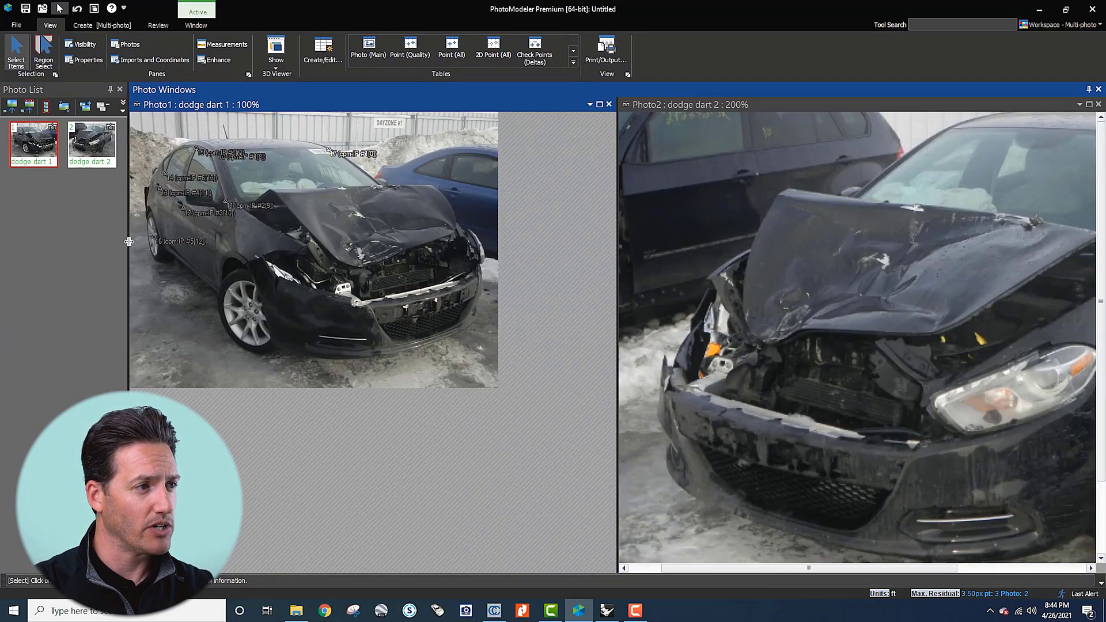
pyautogui.moveTo(129, 241); pyautogui.dragTo(64, 241)
pyautogui.scroll(1, 233, 241)
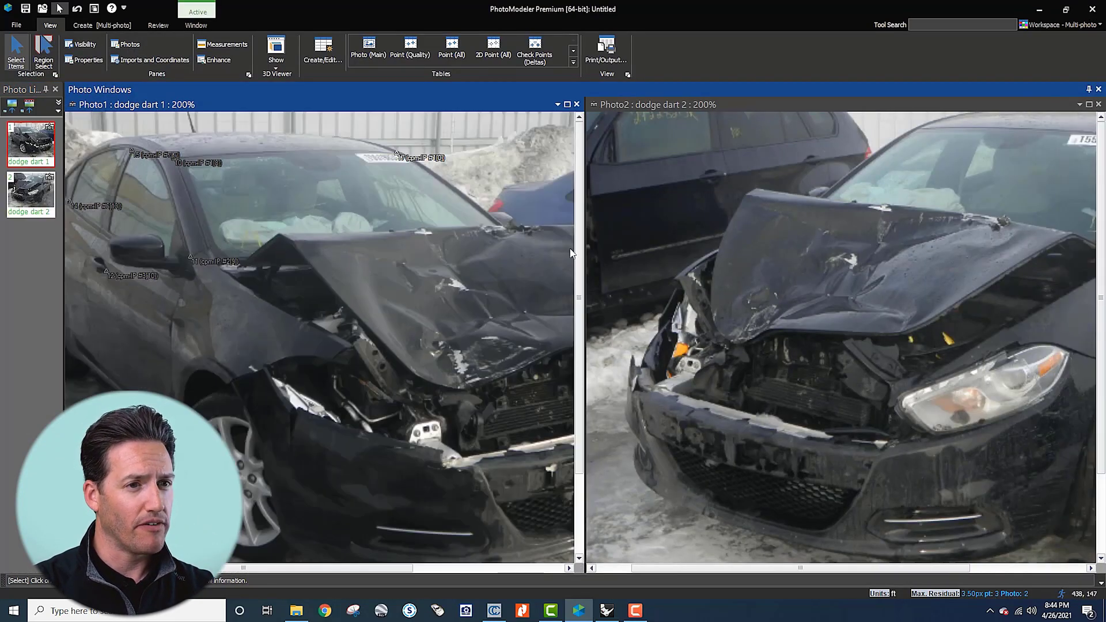
pyautogui.moveTo(873, 253); pyautogui.dragTo(846, 283, button='middle')
pyautogui.moveTo(366, 289); pyautogui.dragTo(329, 296, button='middle')
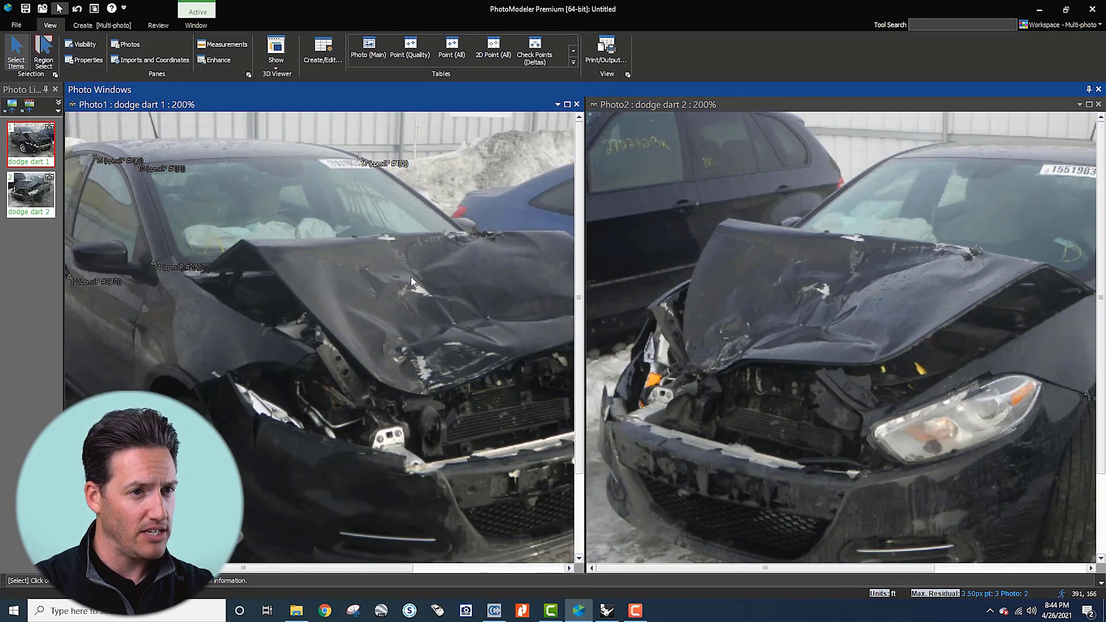
pyautogui.moveTo(412, 281); pyautogui.dragTo(339, 273, button='middle')
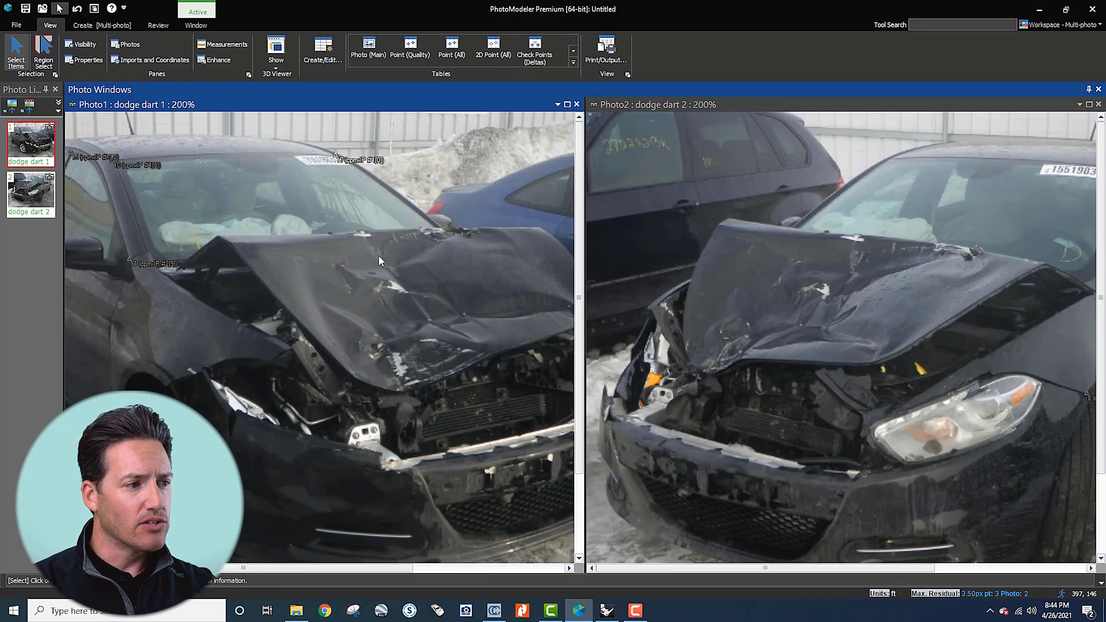
pyautogui.scroll(-1, 369, 264)
pyautogui.scroll(-1, 709, 274)
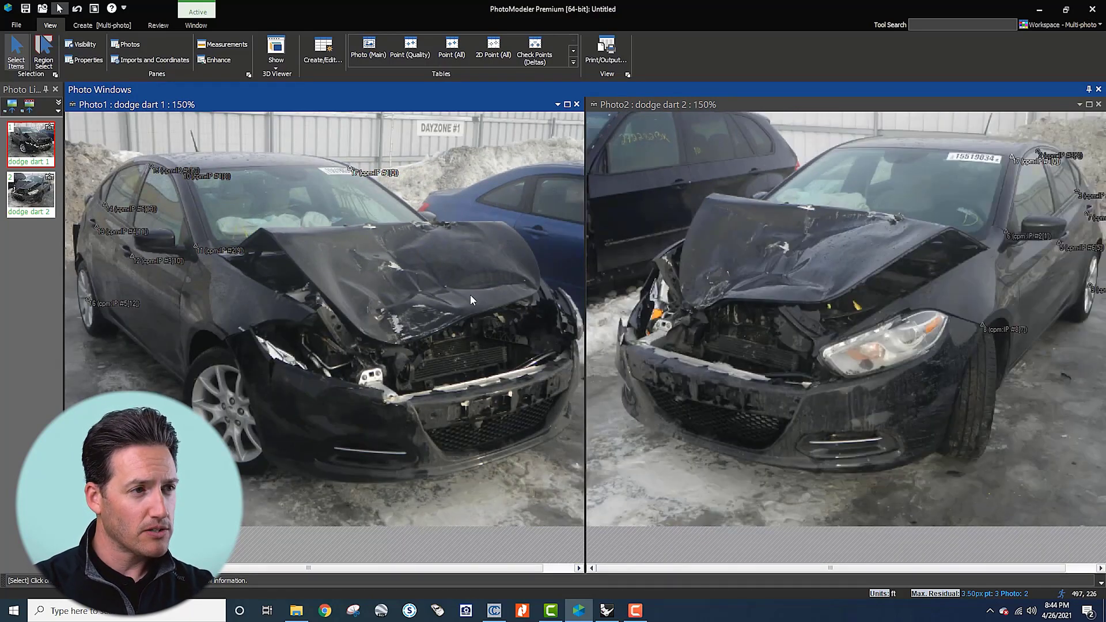
pyautogui.scroll(1, 461, 291)
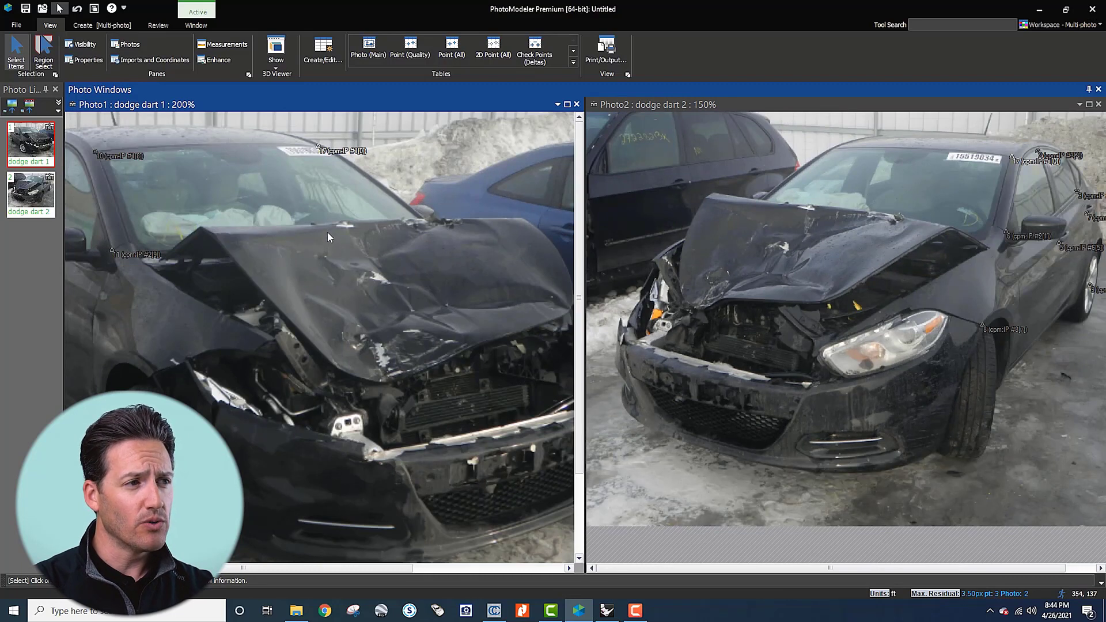
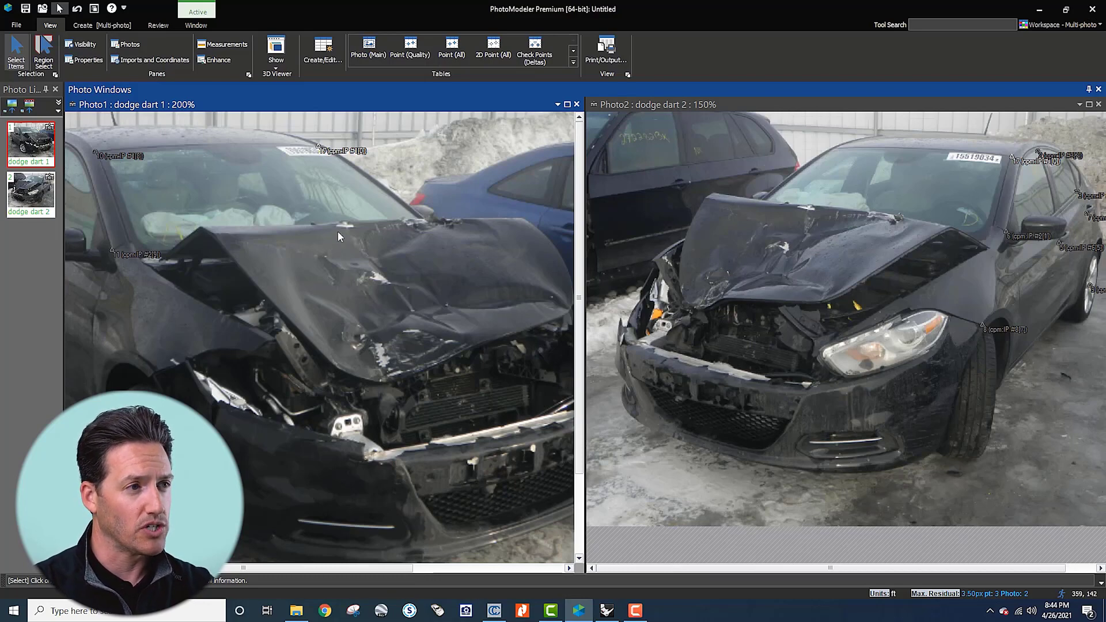
# Step: Start mark-while-referencing at the white mark on the hood's rear edge and leave the Referencing Control pane floating clear of the photos
pyautogui.scroll(5, 325, 208)
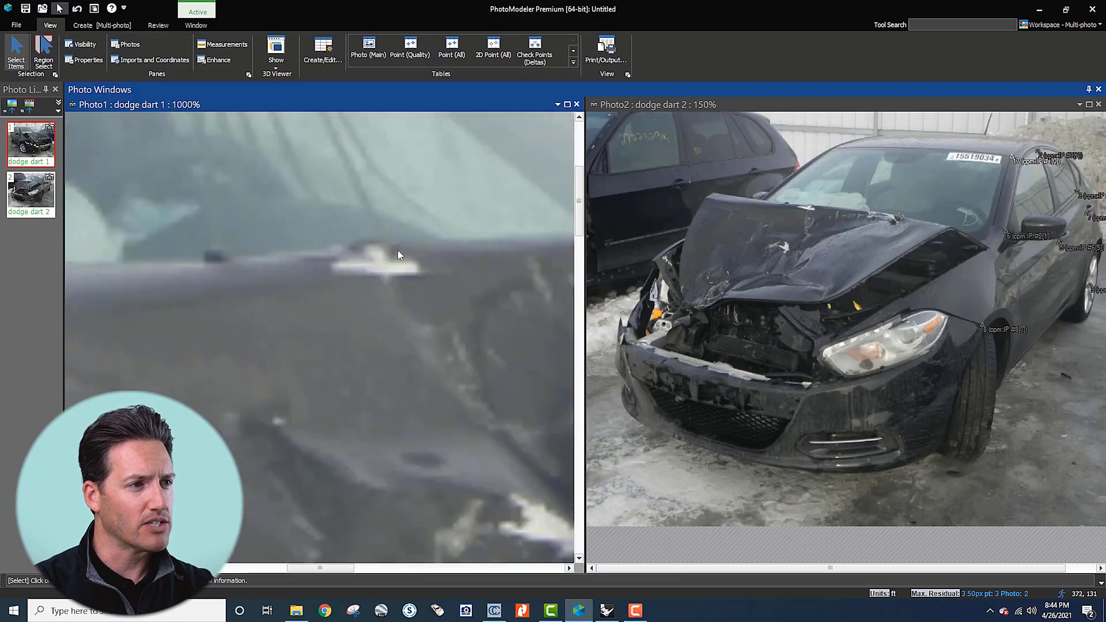
pyautogui.scroll(7, 778, 205)
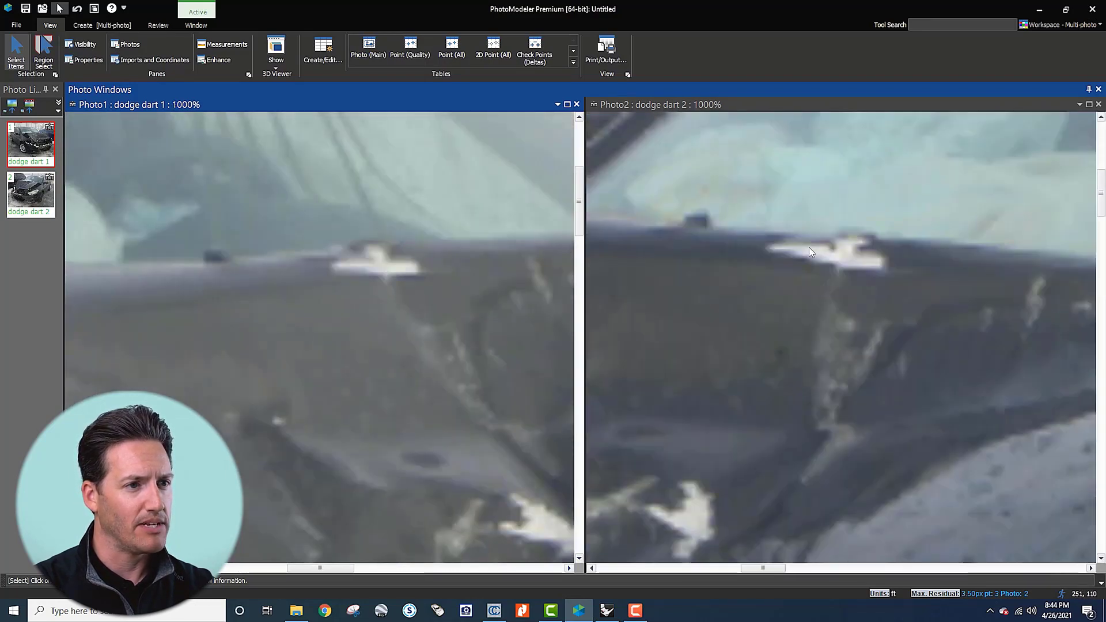
pyautogui.press('r')
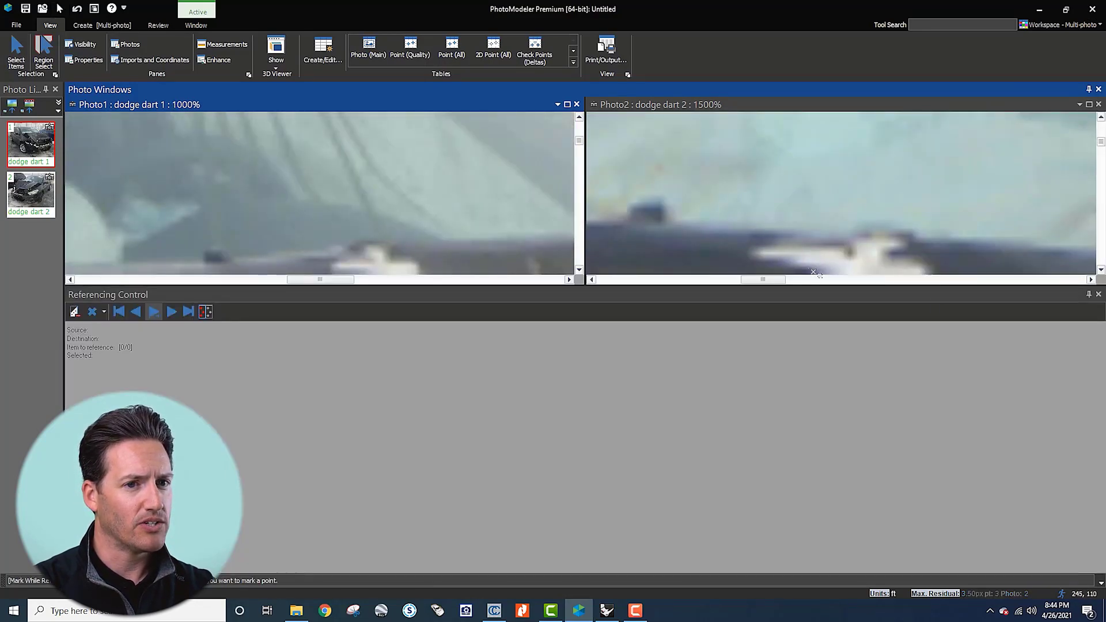
pyautogui.moveTo(982, 292); pyautogui.dragTo(864, 593)
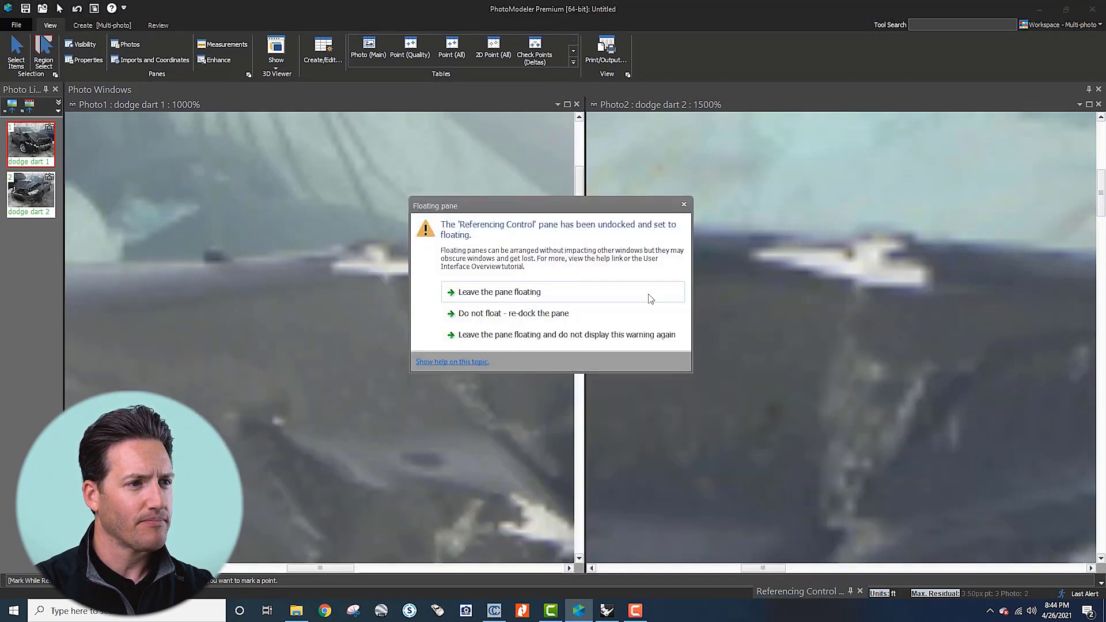
pyautogui.click(539, 293)
# Step: Reference a point at the tip of the white mark on the hood's rear edge from dodge dart 2 to dodge dart 1
pyautogui.scroll(-3, 689, 282)
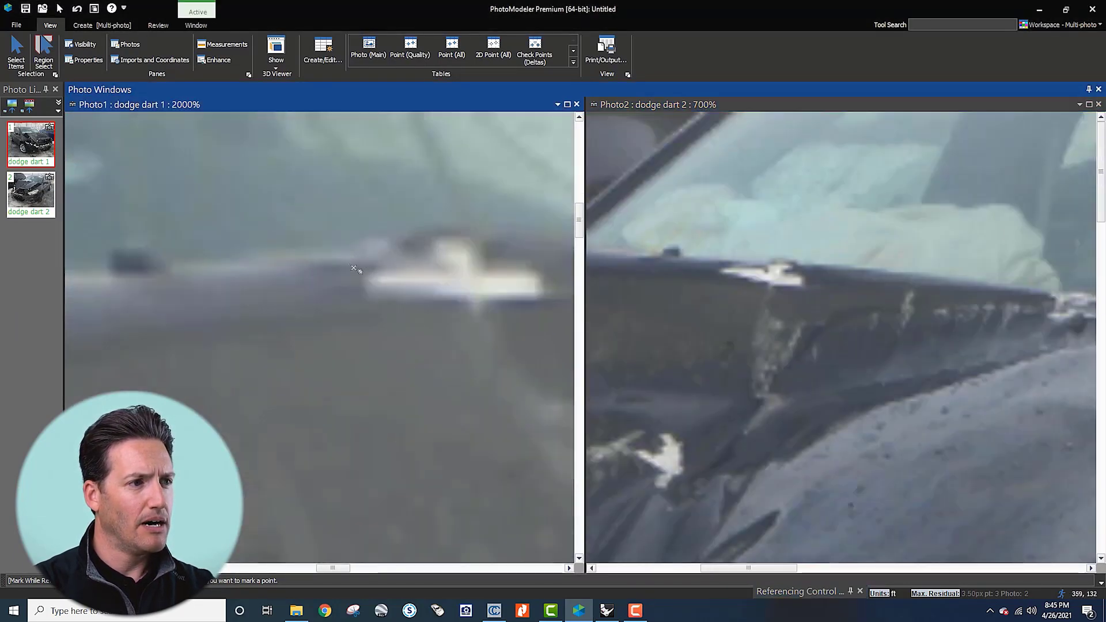
pyautogui.scroll(3, 737, 274)
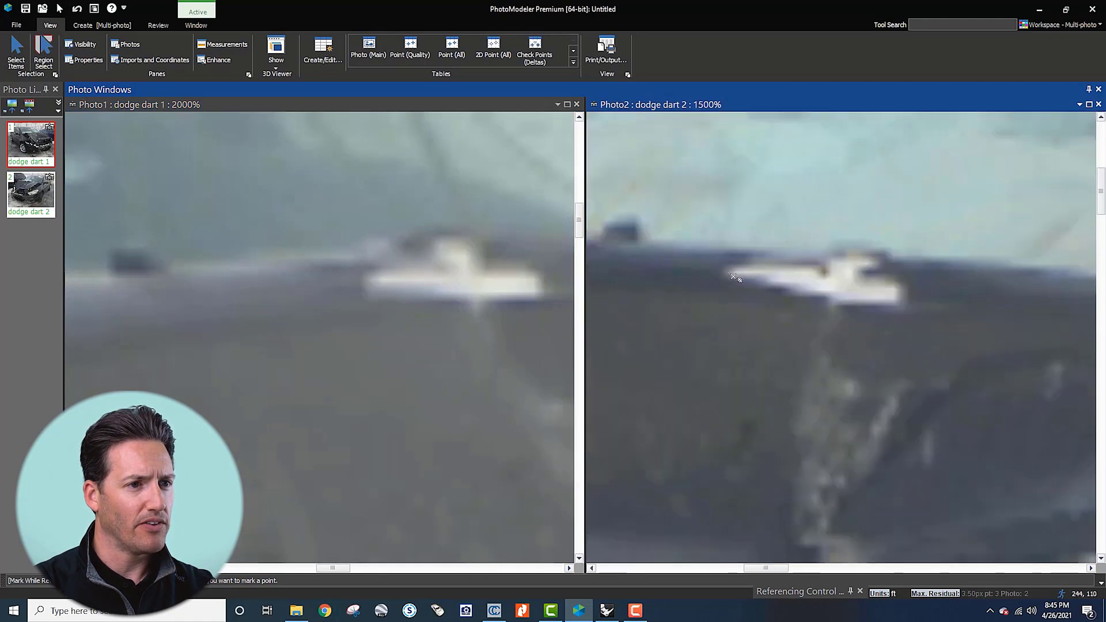
pyautogui.click(736, 275)
pyautogui.click(371, 279)
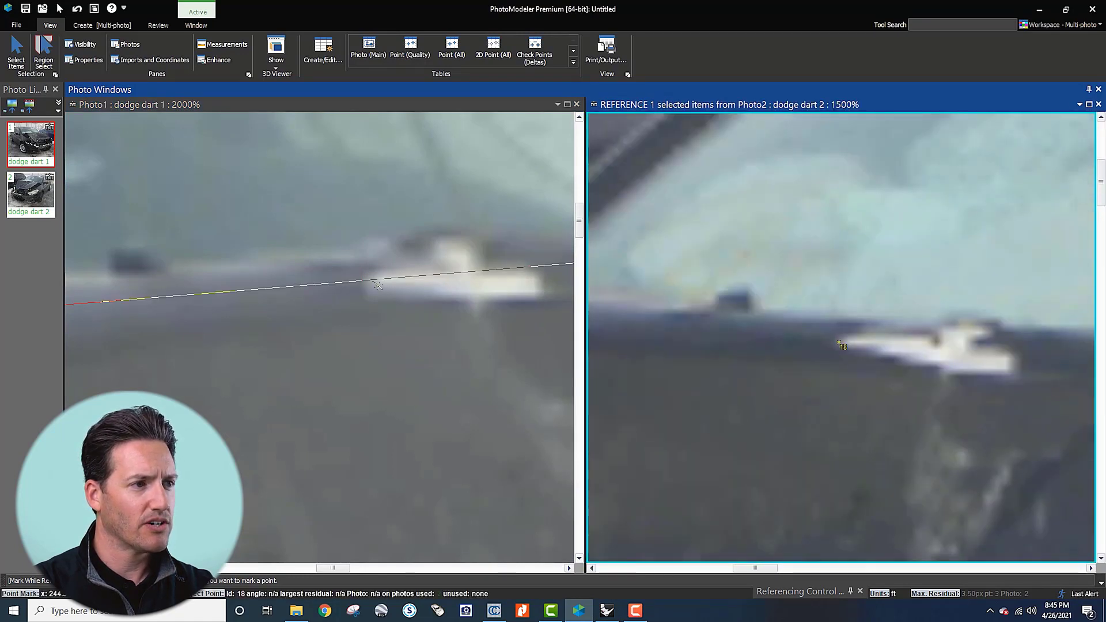
pyautogui.press('Escape')
# Step: Reference a second point at the tip of the white paint chip in the middle of the hood, from dodge dart 2 to dodge dart 1
pyautogui.scroll(-4, 429, 284)
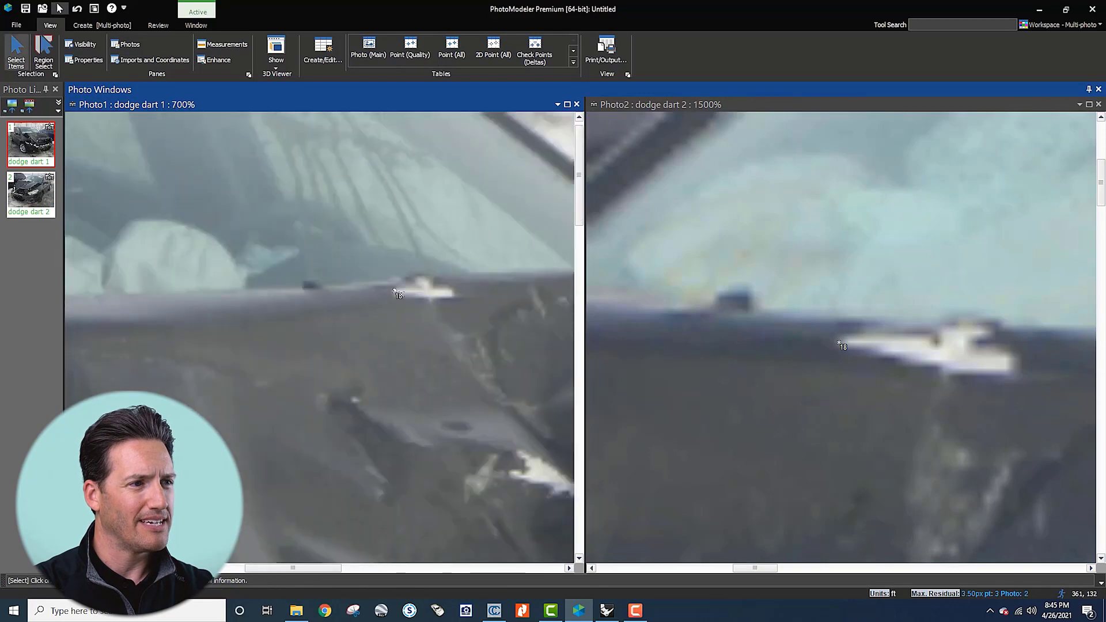
pyautogui.scroll(-3, 751, 295)
pyautogui.scroll(-2, 754, 292)
pyautogui.scroll(-2, 451, 338)
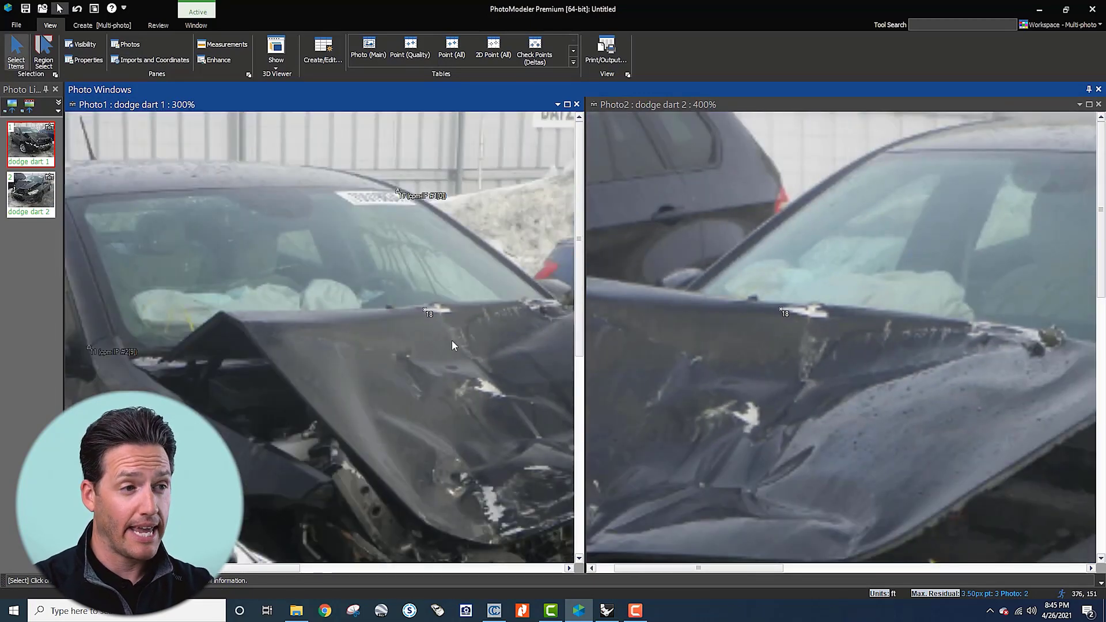
pyautogui.scroll(-3, 438, 343)
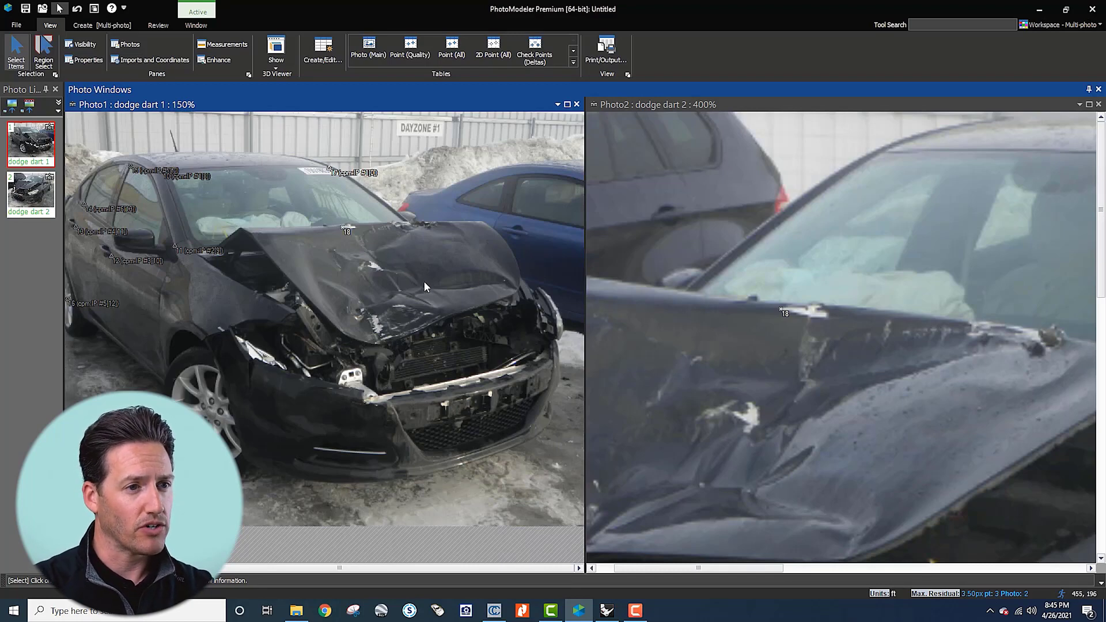
pyautogui.scroll(4, 405, 247)
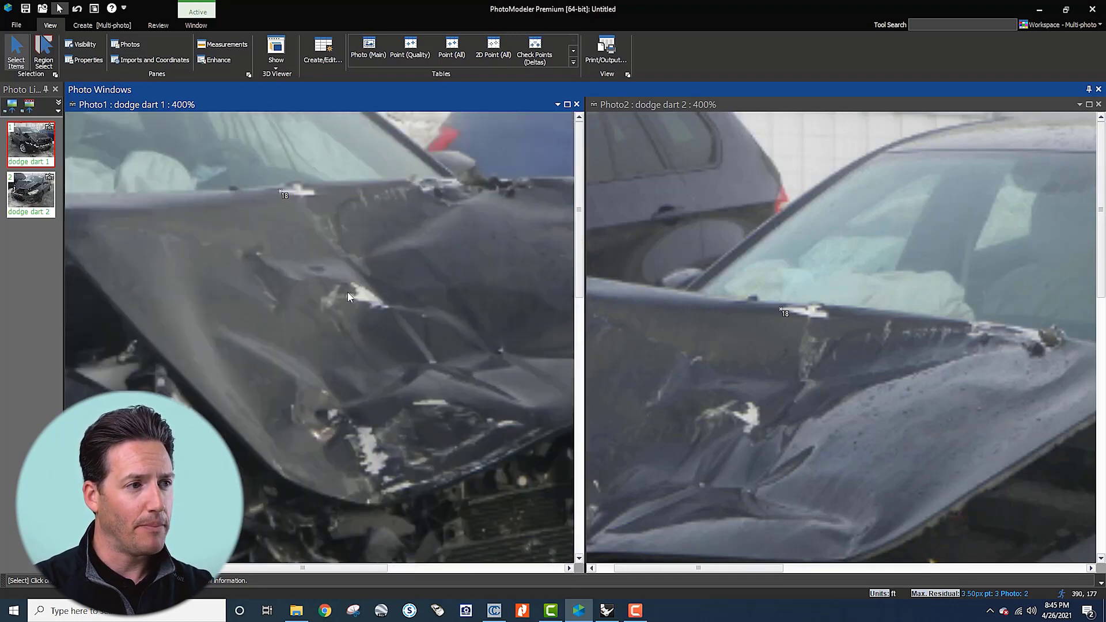
pyautogui.scroll(1, 357, 286)
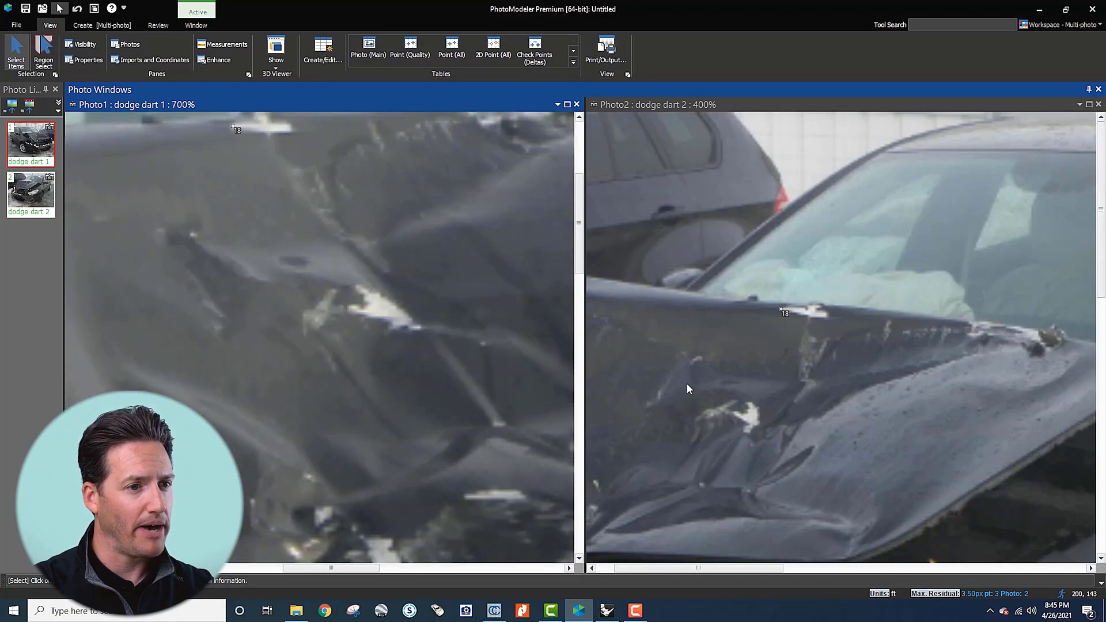
pyautogui.scroll(5, 687, 385)
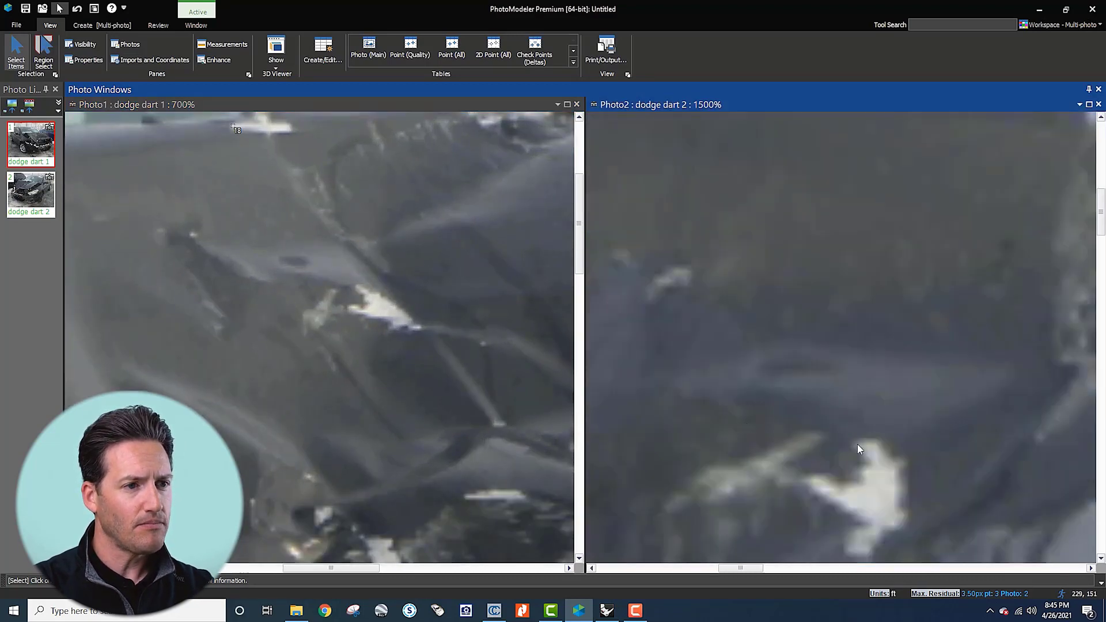
pyautogui.scroll(-1, 857, 444)
pyautogui.moveTo(857, 444); pyautogui.dragTo(841, 350, button='middle')
pyautogui.scroll(1, 832, 421)
pyautogui.press('r')
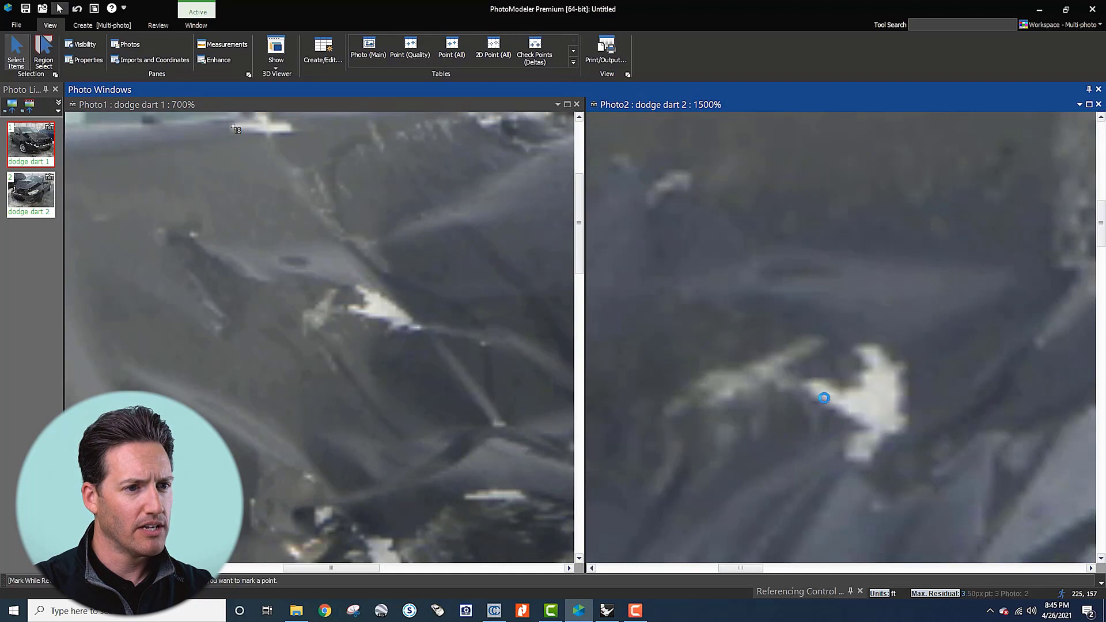
pyautogui.click(805, 389)
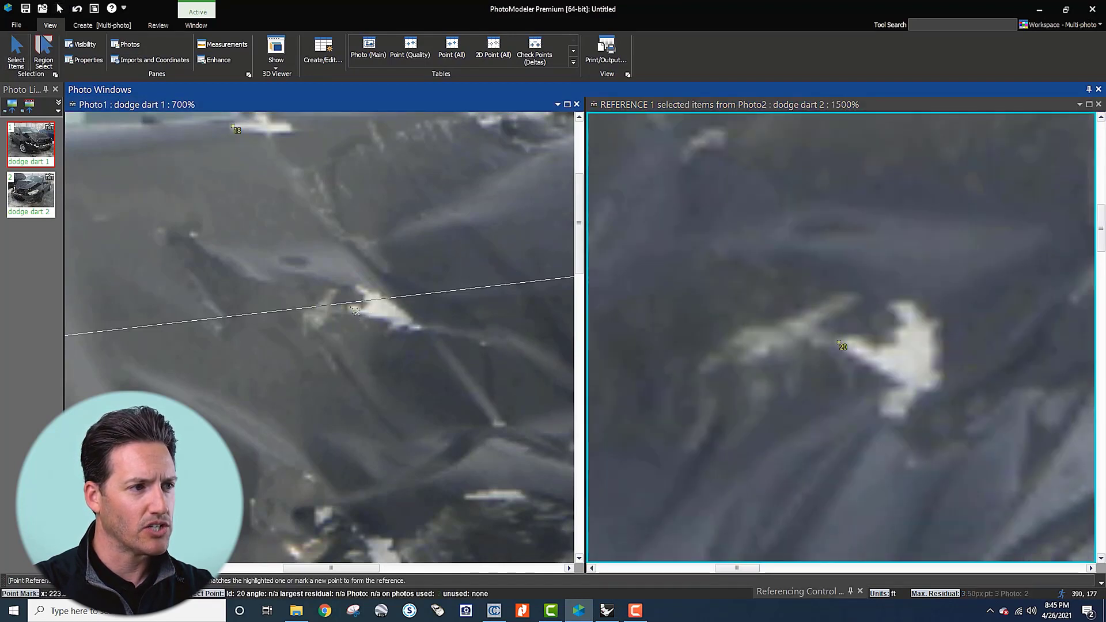
pyautogui.scroll(2, 355, 311)
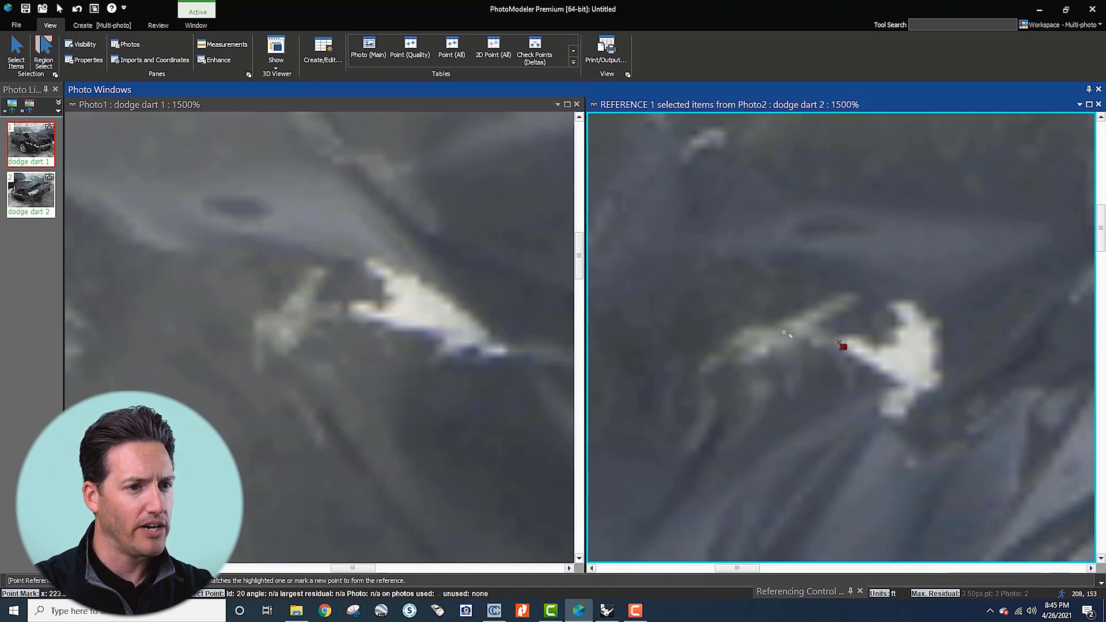
pyautogui.click(350, 310)
pyautogui.press('Escape')
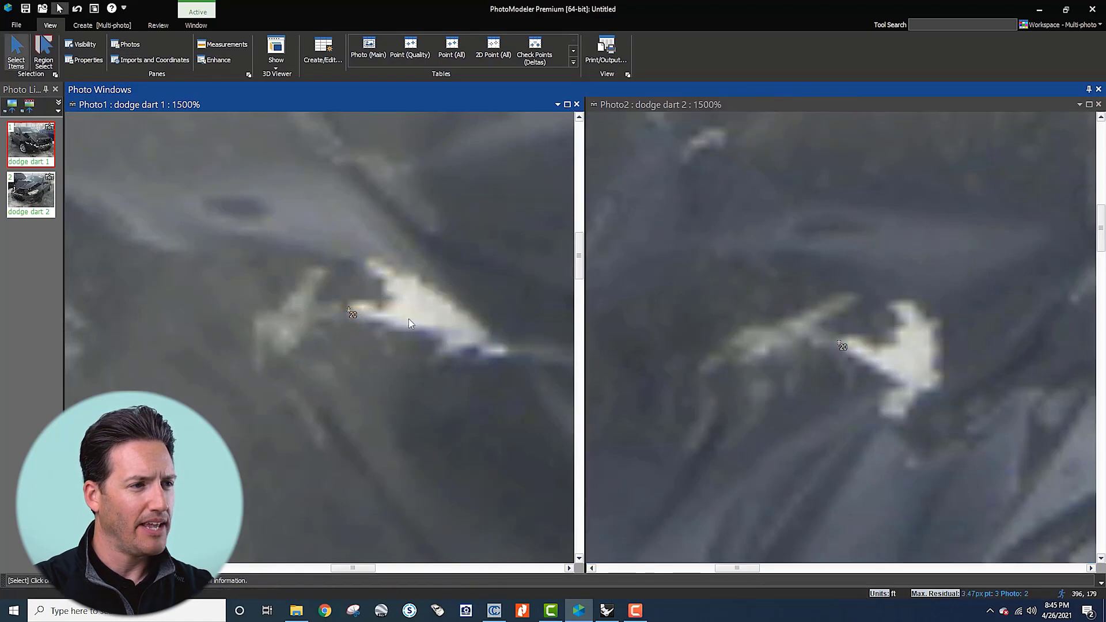
# Step: Reference a third point at the raised corner of the buckled hood from dodge dart 2 to dodge dart 1
pyautogui.scroll(-5, 409, 319)
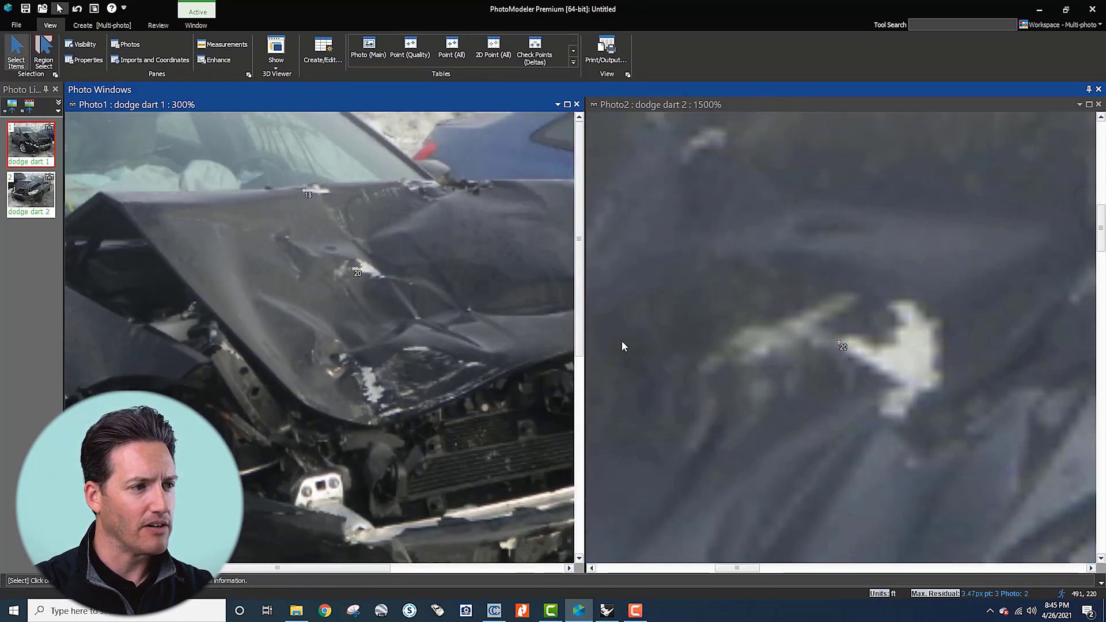
pyautogui.scroll(-3, 621, 341)
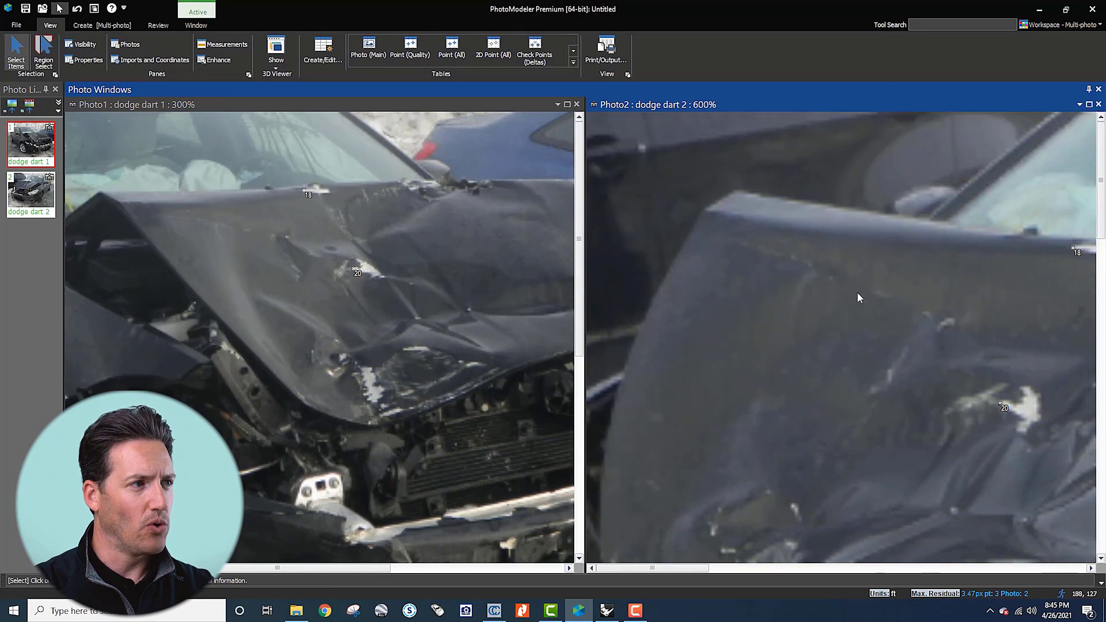
pyautogui.scroll(2, 784, 232)
pyautogui.press('r')
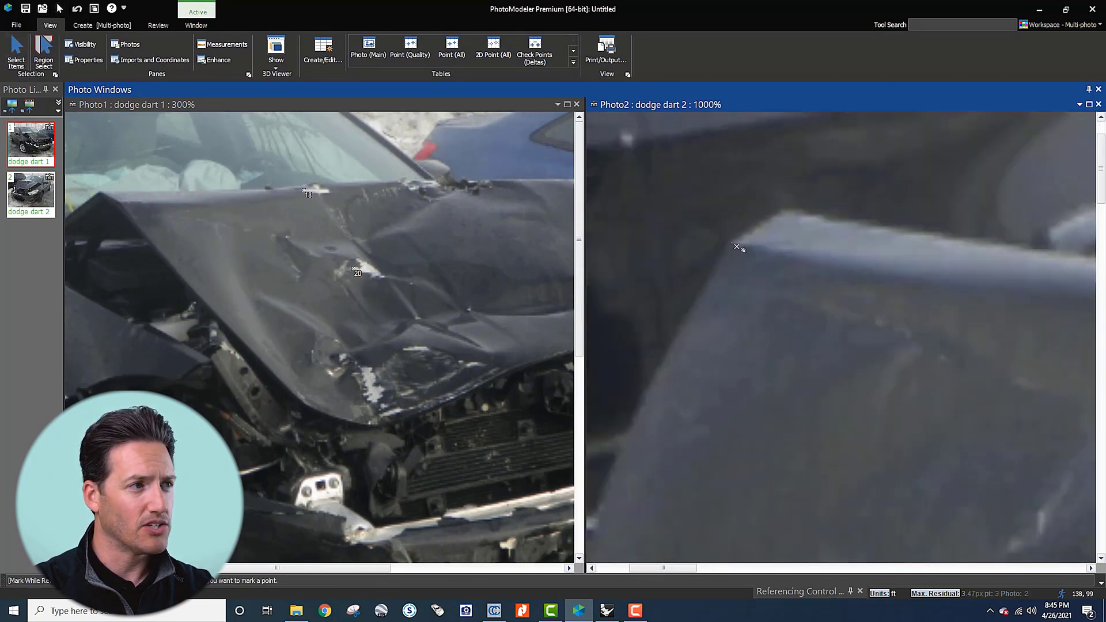
pyautogui.click(737, 247)
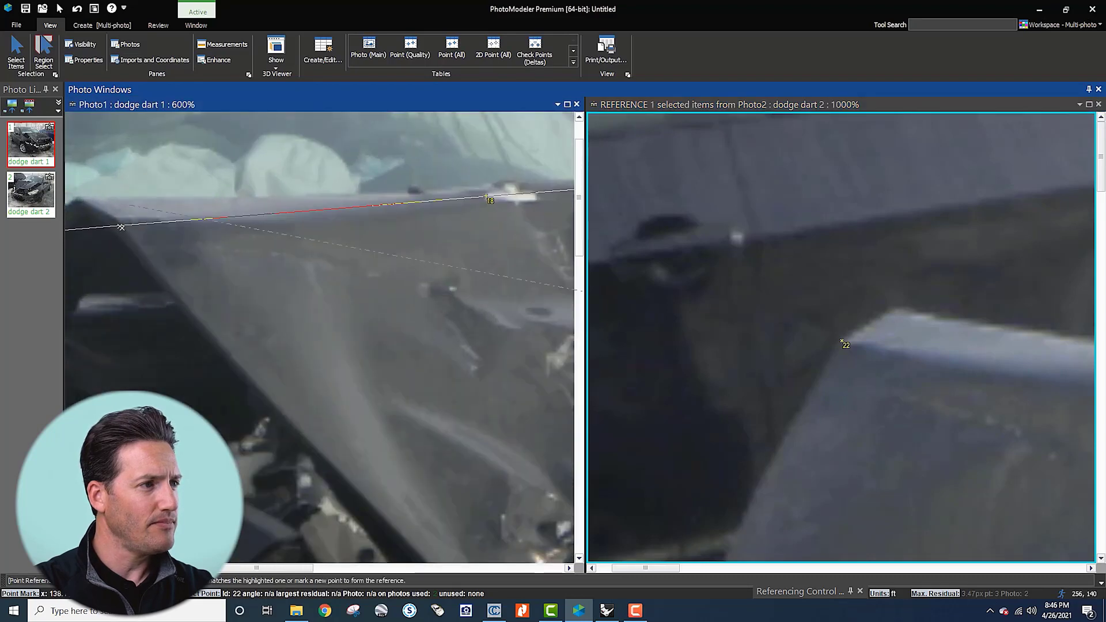
pyautogui.click(121, 221)
pyautogui.press('Escape')
# Step: Process the project with Orientation and Optimize enabled, without saving it beforehand
pyautogui.scroll(-3, 363, 293)
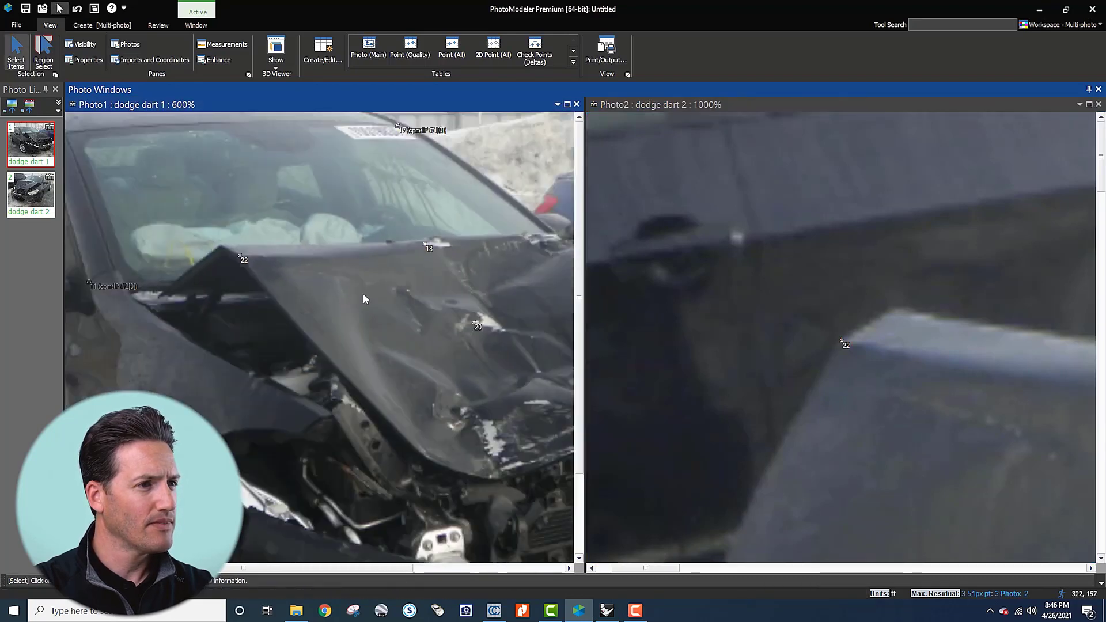
pyautogui.scroll(-3, 363, 294)
pyautogui.scroll(1, 444, 314)
pyautogui.press('F5')
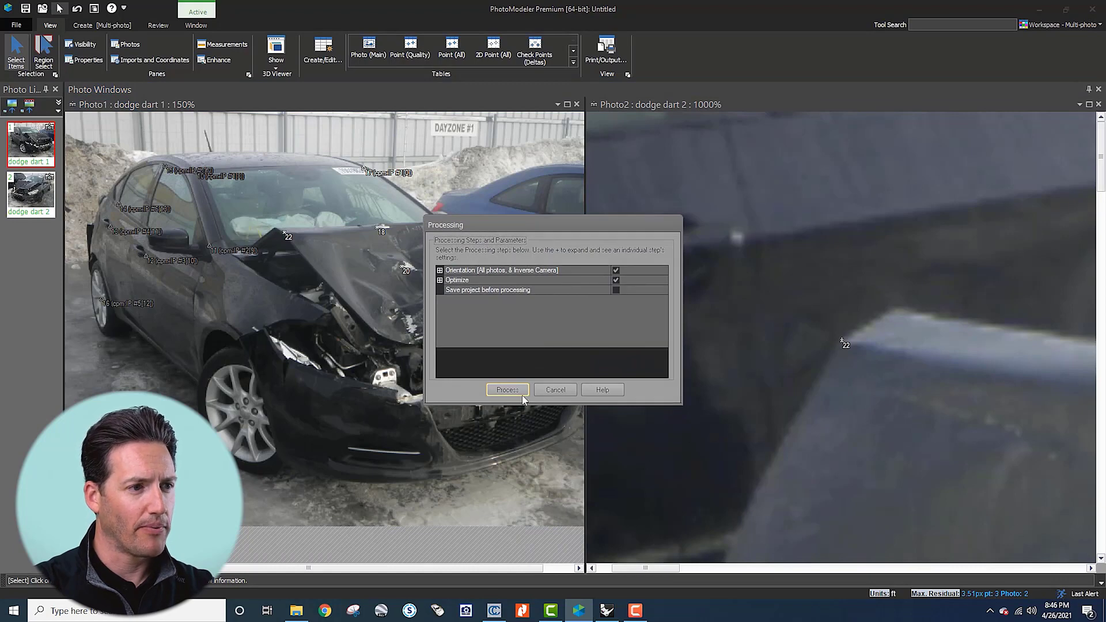
pyautogui.click(508, 391)
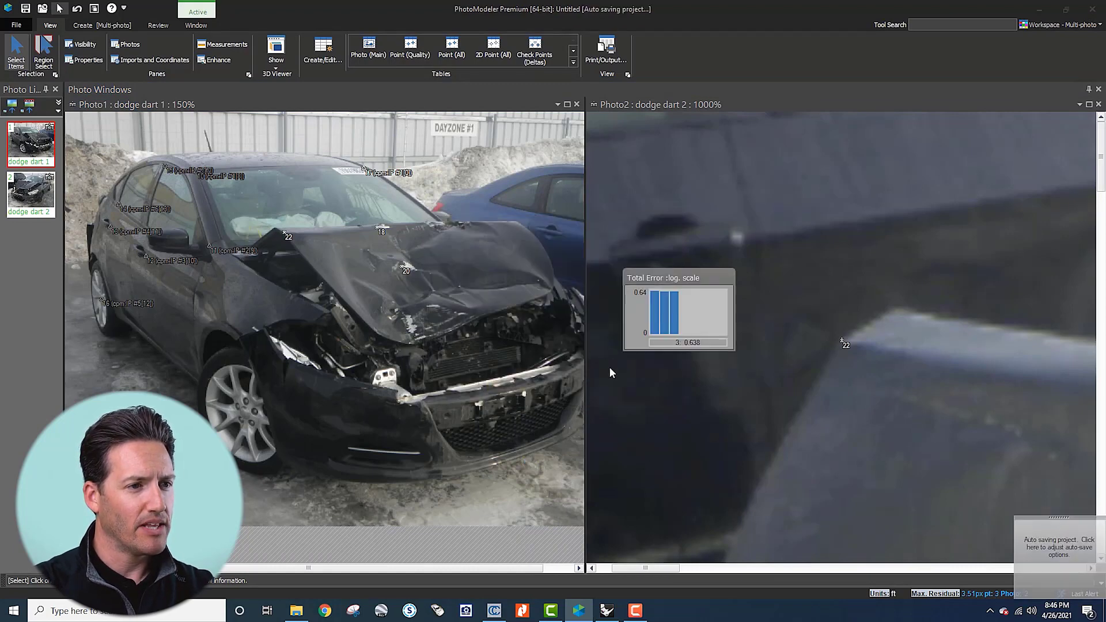
pyautogui.click(487, 341)
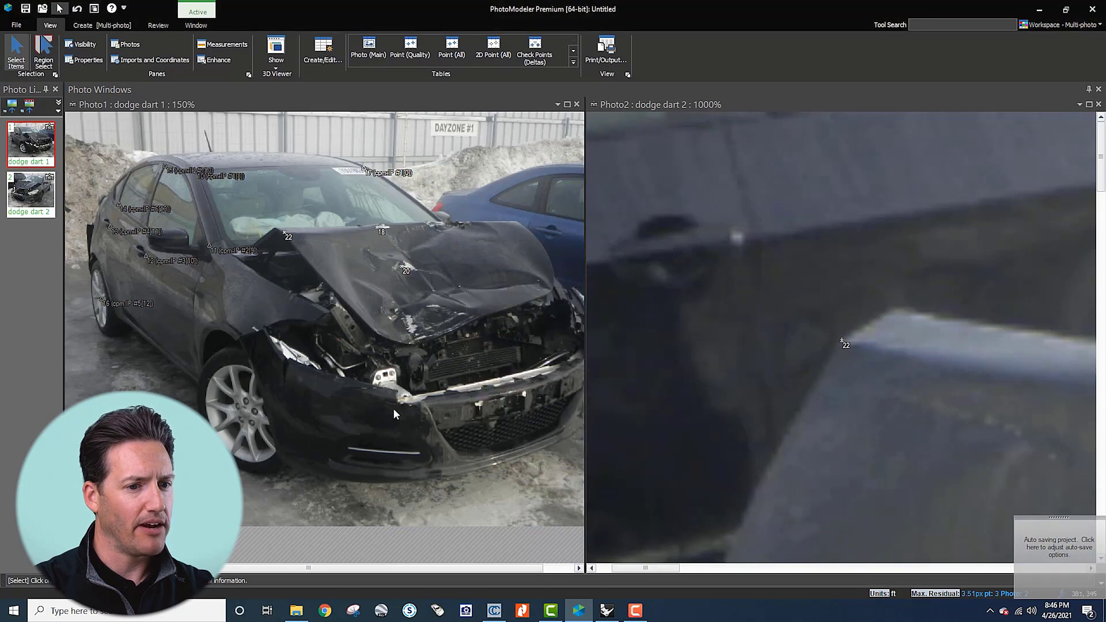
pyautogui.scroll(2, 386, 305)
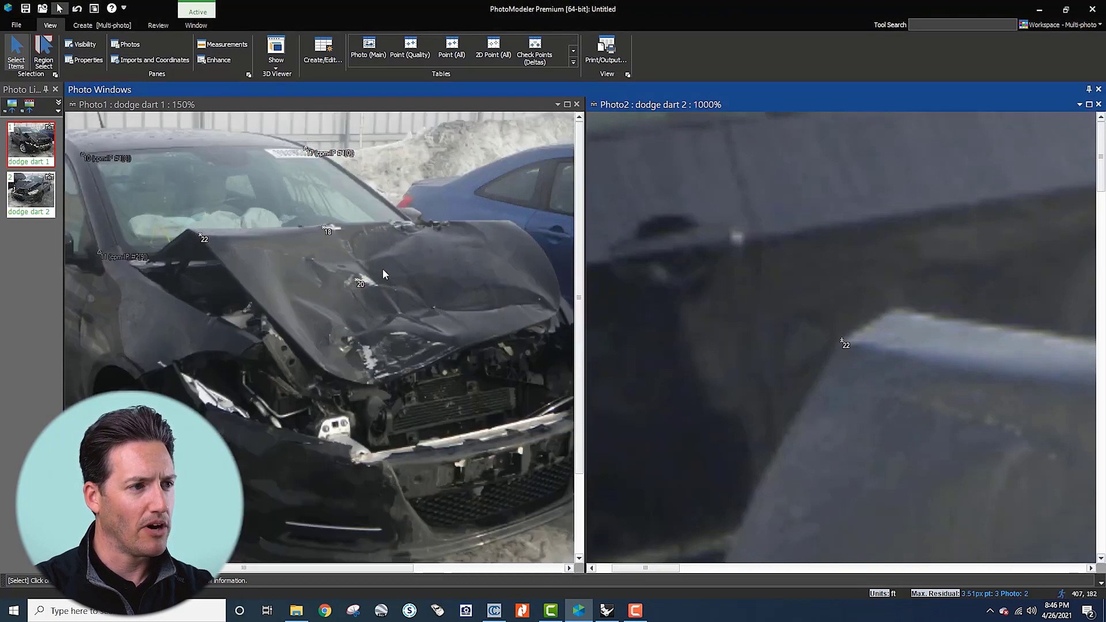
pyautogui.scroll(-5, 858, 392)
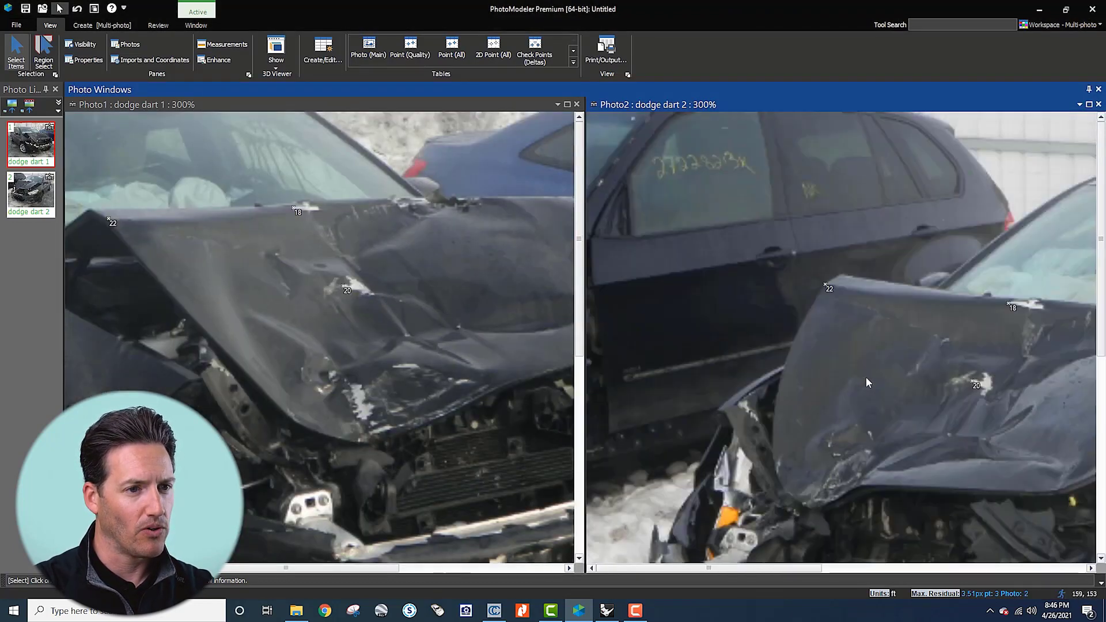
pyautogui.scroll(2, 720, 331)
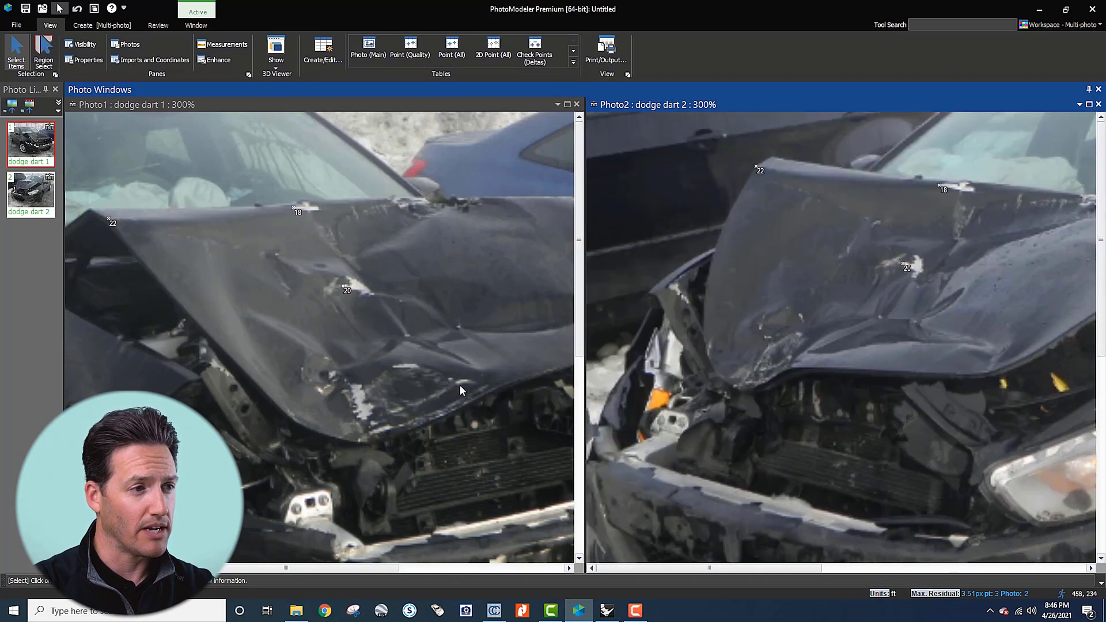
pyautogui.scroll(1, 415, 400)
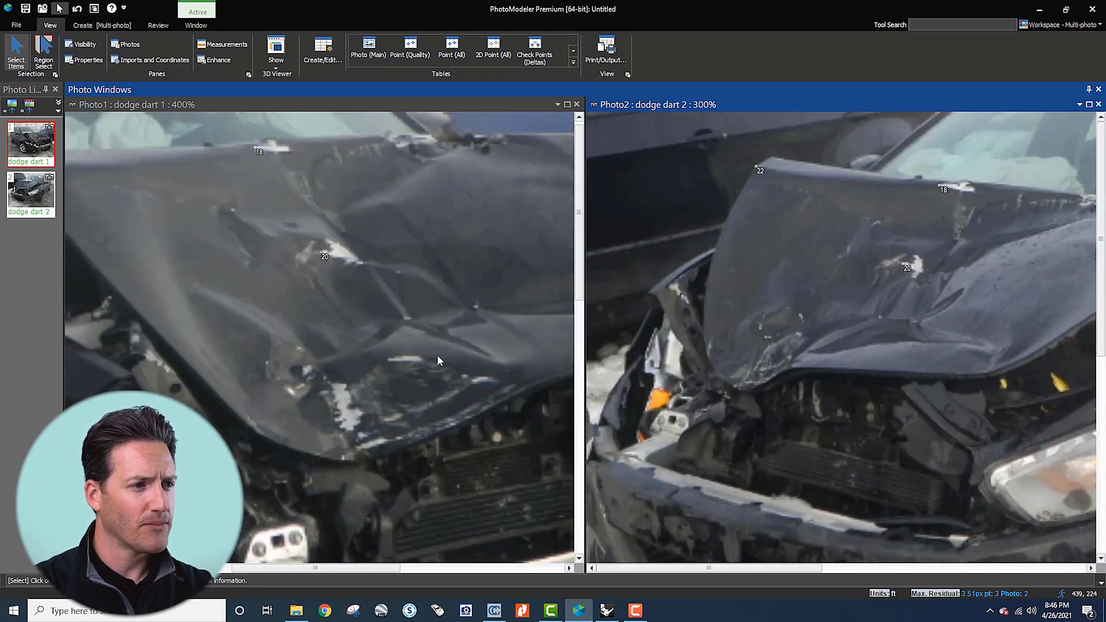
pyautogui.scroll(2, 864, 306)
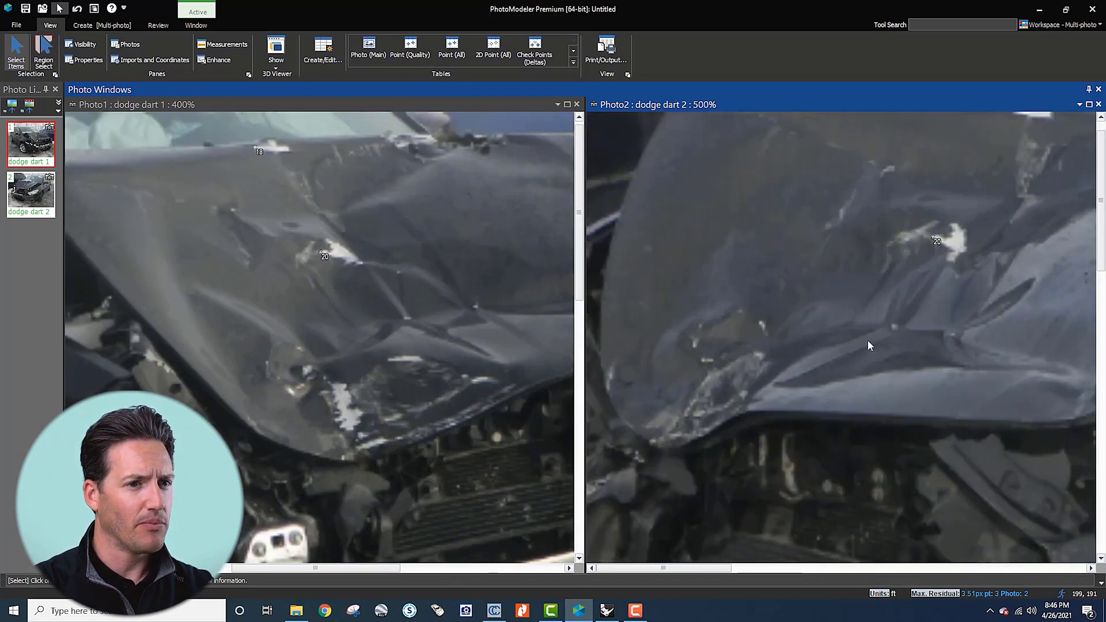
pyautogui.scroll(1, 868, 344)
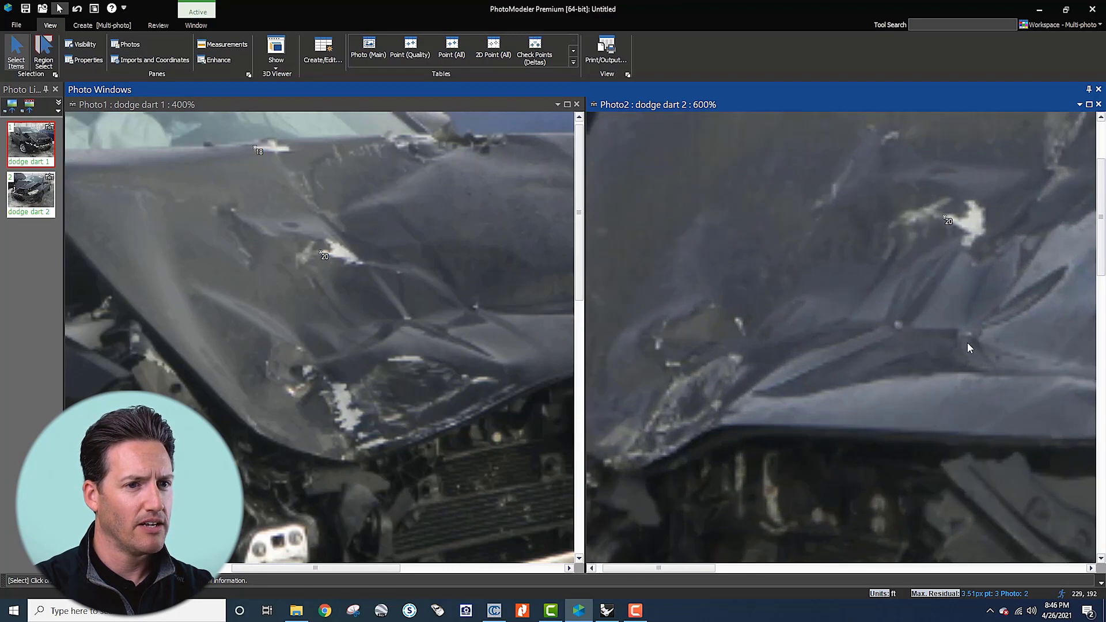
pyautogui.press('r')
pyautogui.click(896, 325)
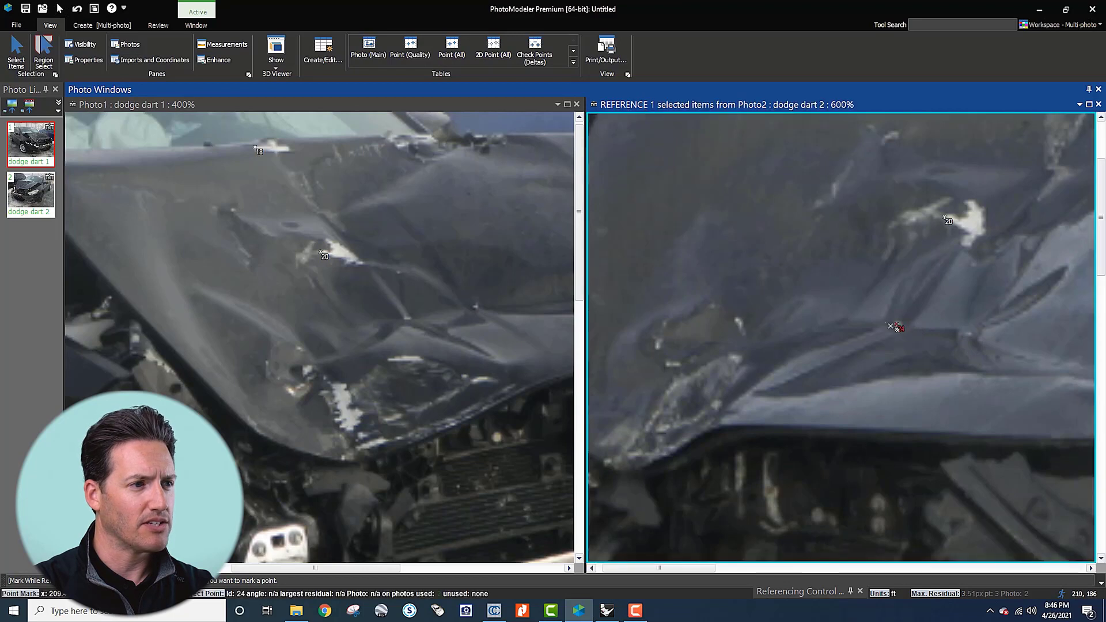
pyautogui.scroll(8, 429, 336)
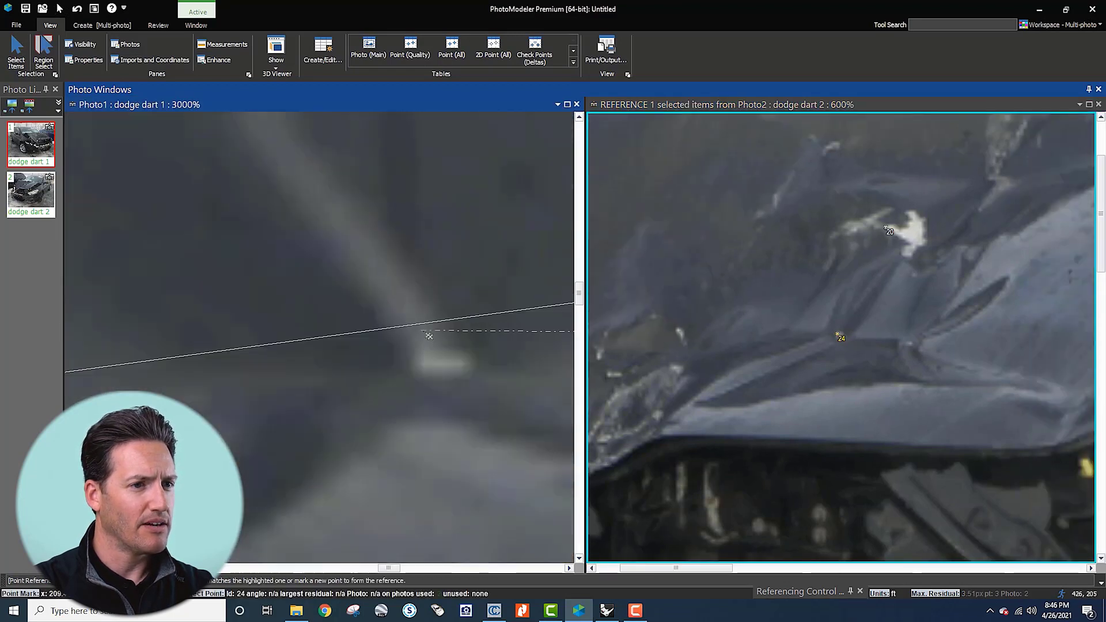
pyautogui.scroll(-3, 439, 355)
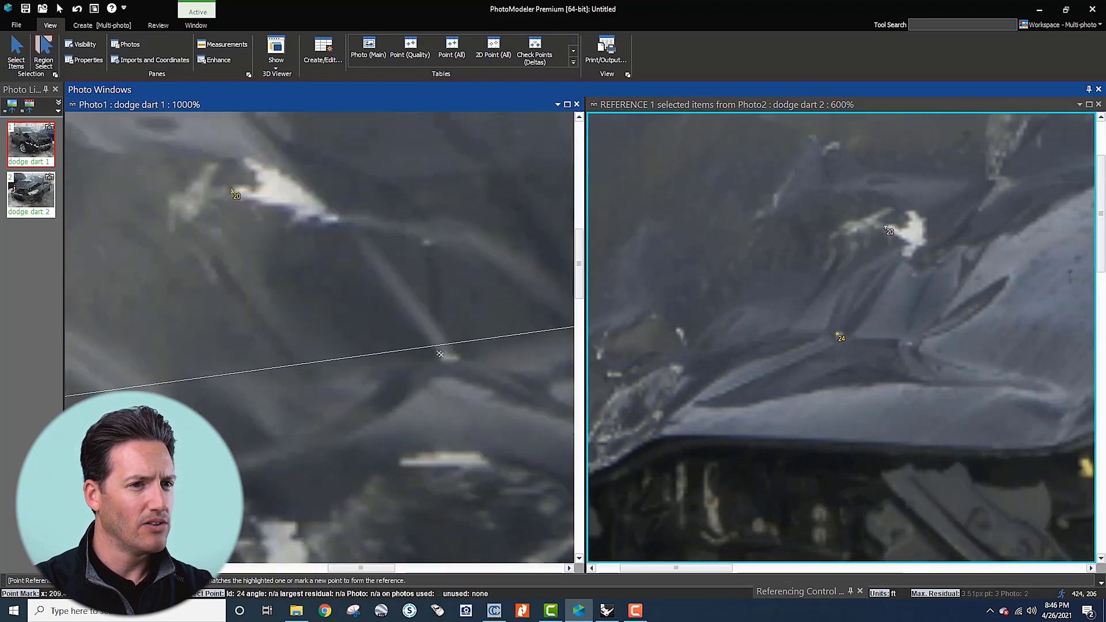
pyautogui.press('Escape')
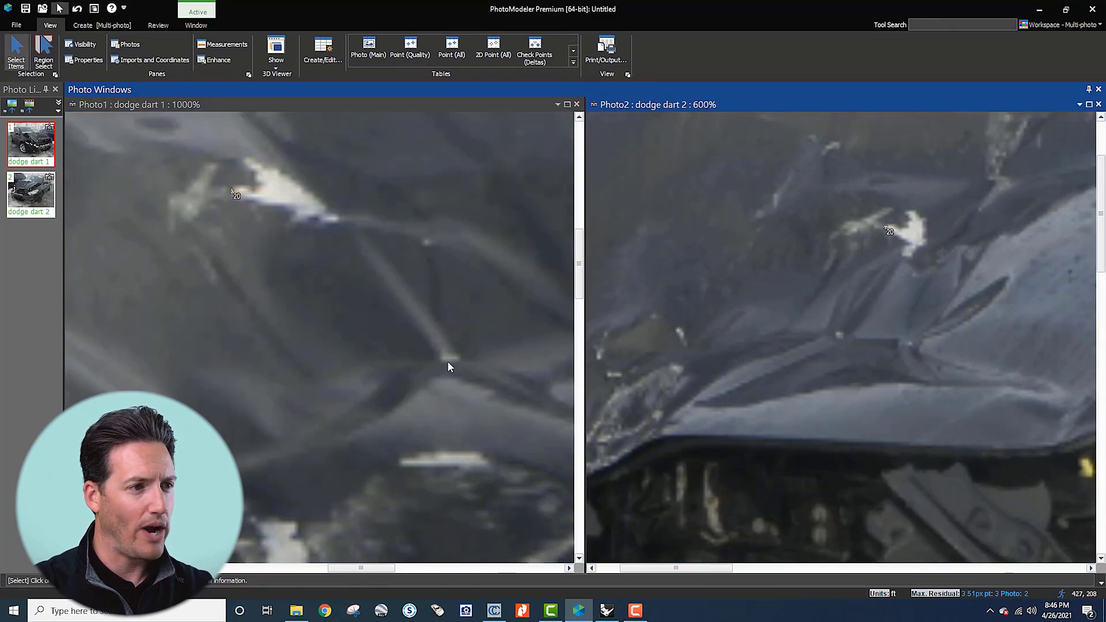
# Step: Reference a point at the small bright spot on the crease in the hood's front half, from dodge dart 1 to dodge dart 2
pyautogui.hscroll(3, 415, 369)
pyautogui.press('r')
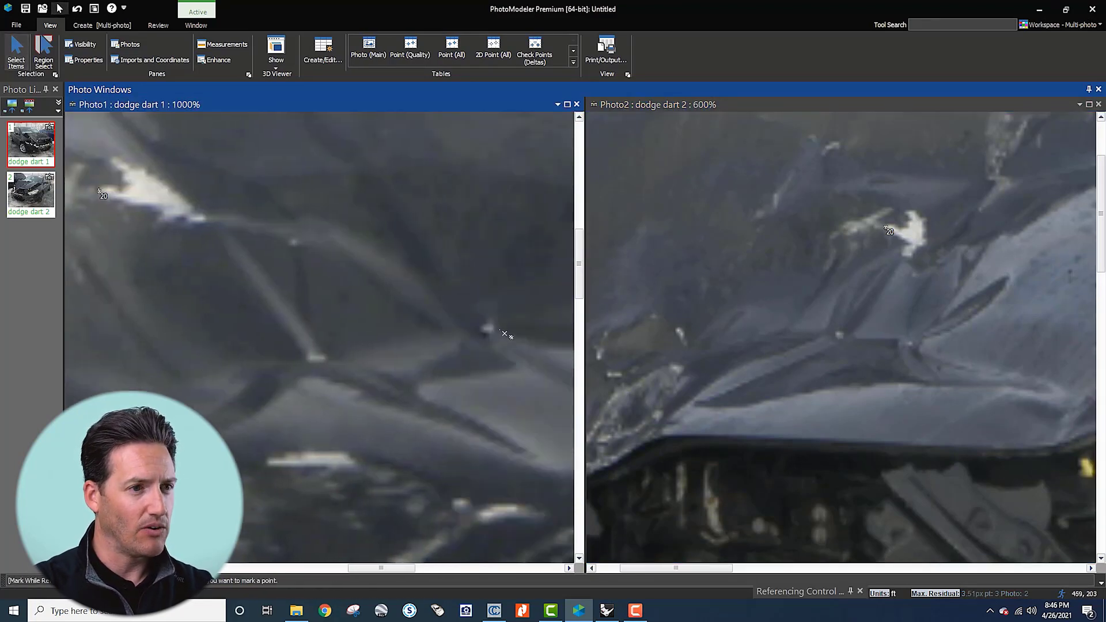
pyautogui.click(495, 332)
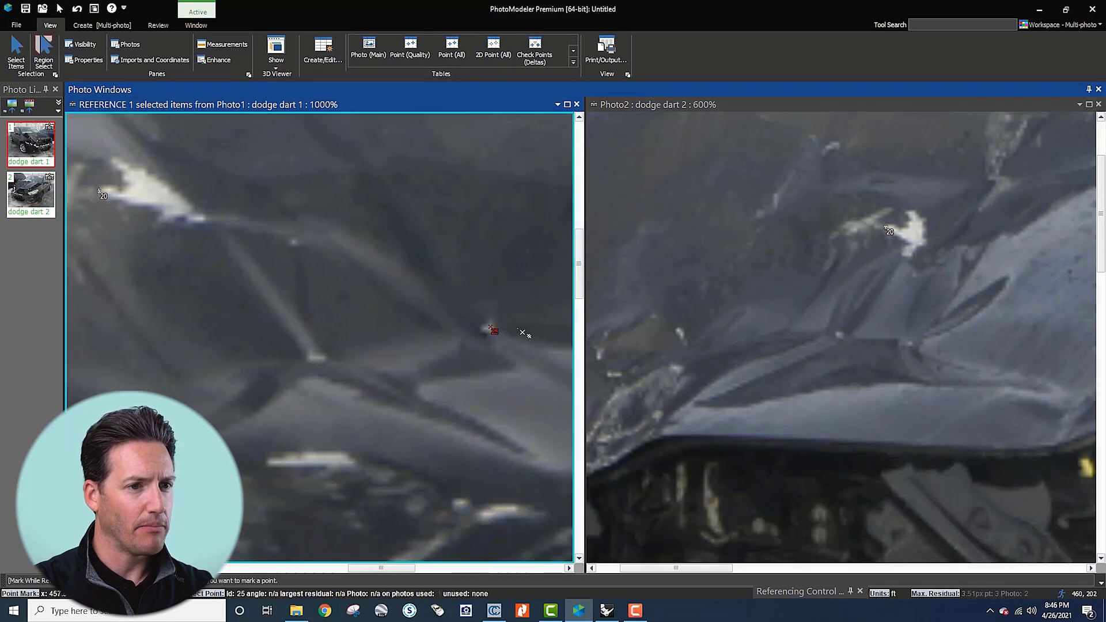
pyautogui.scroll(1, 854, 366)
pyautogui.scroll(2, 854, 367)
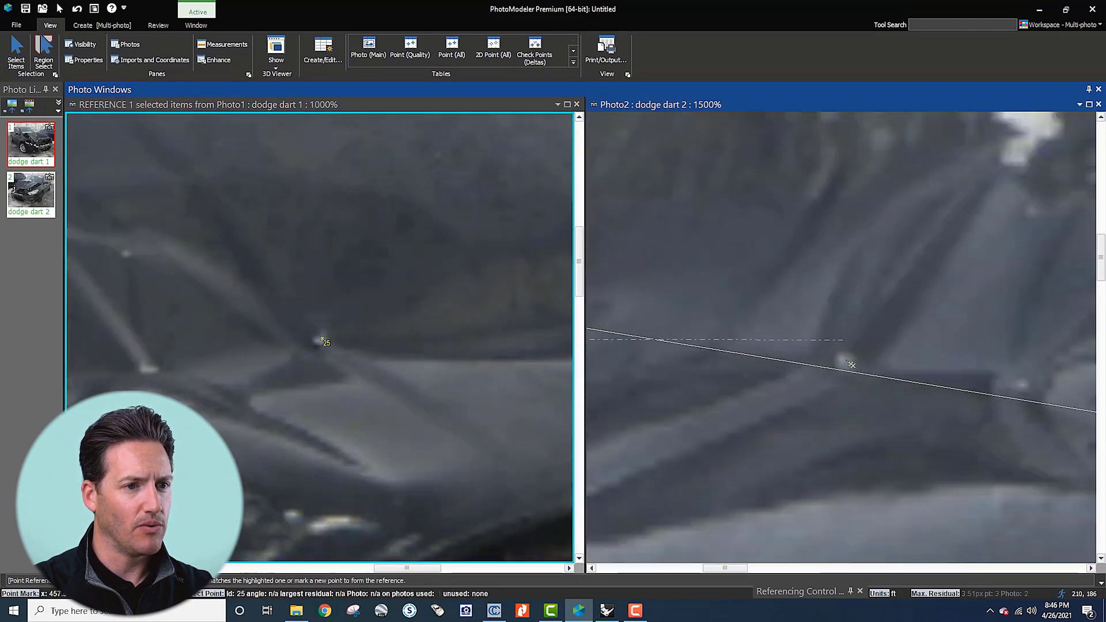
pyautogui.click(844, 362)
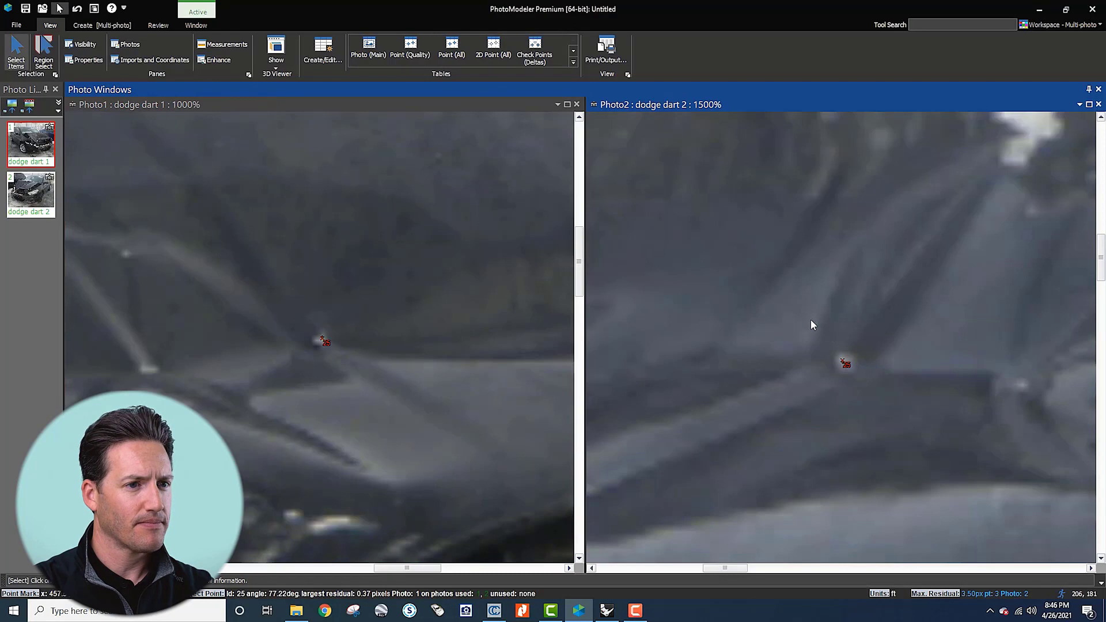
# Step: Reference a point at the lower end of the light scrape on the hood's side edge, from dodge dart 2 to dodge dart 1
pyautogui.scroll(-6, 486, 320)
pyautogui.scroll(-5, 648, 321)
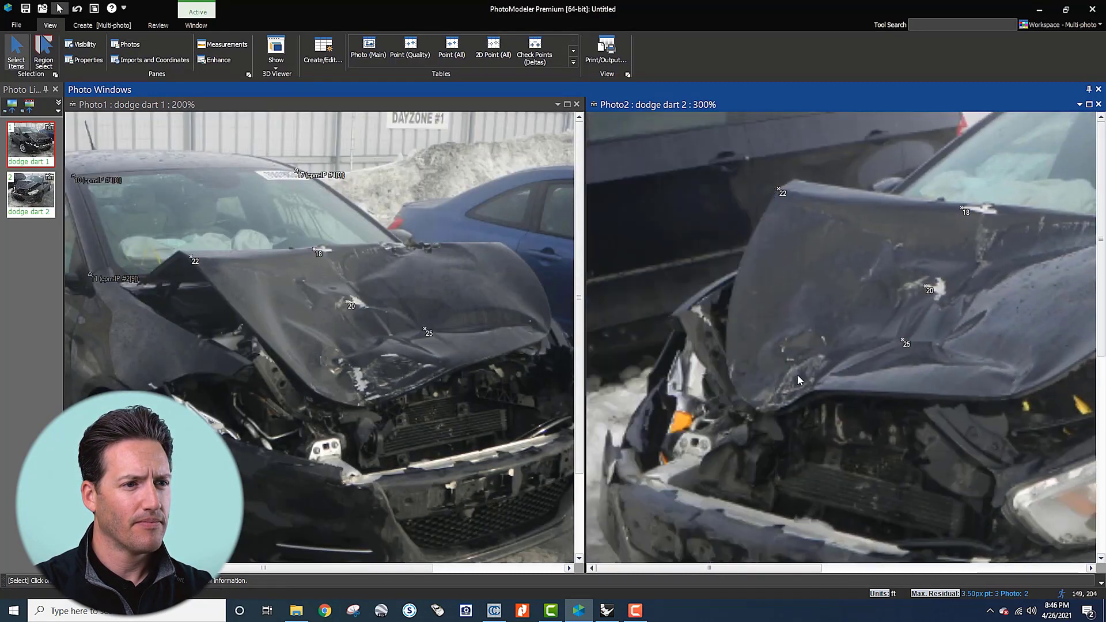
pyautogui.scroll(3, 324, 392)
pyautogui.scroll(1, 300, 398)
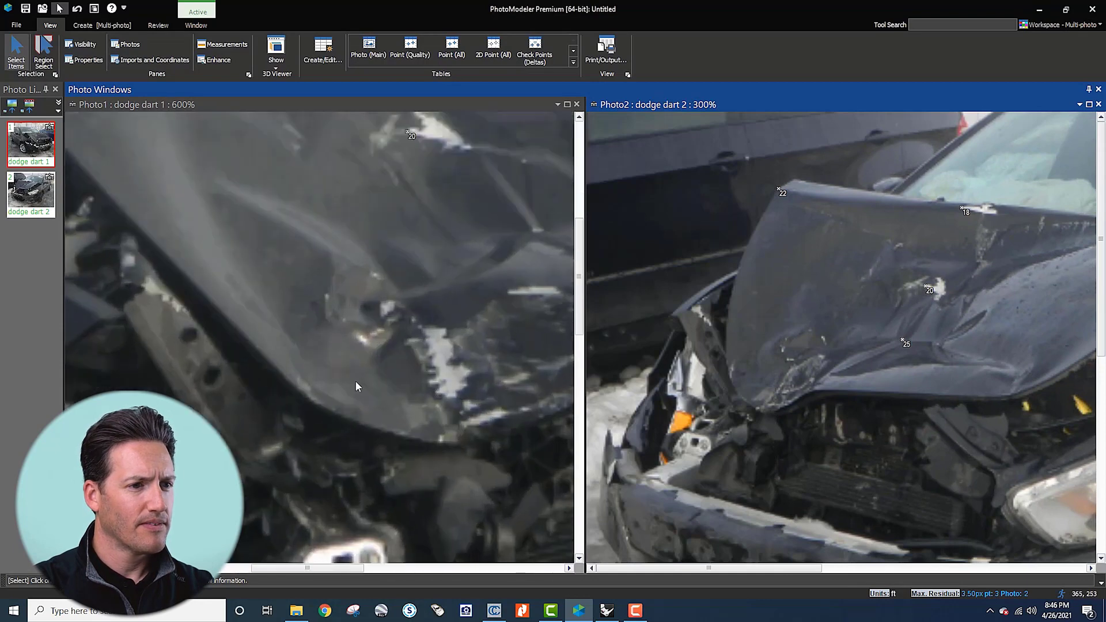
pyautogui.scroll(3, 743, 369)
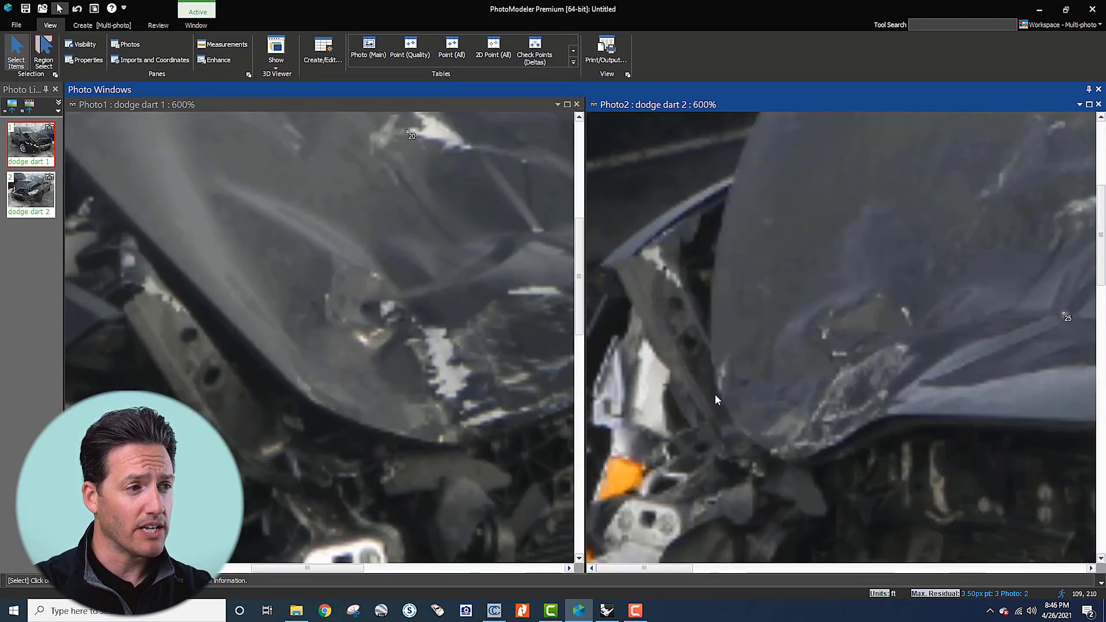
pyautogui.scroll(2, 714, 397)
pyautogui.scroll(2, 714, 395)
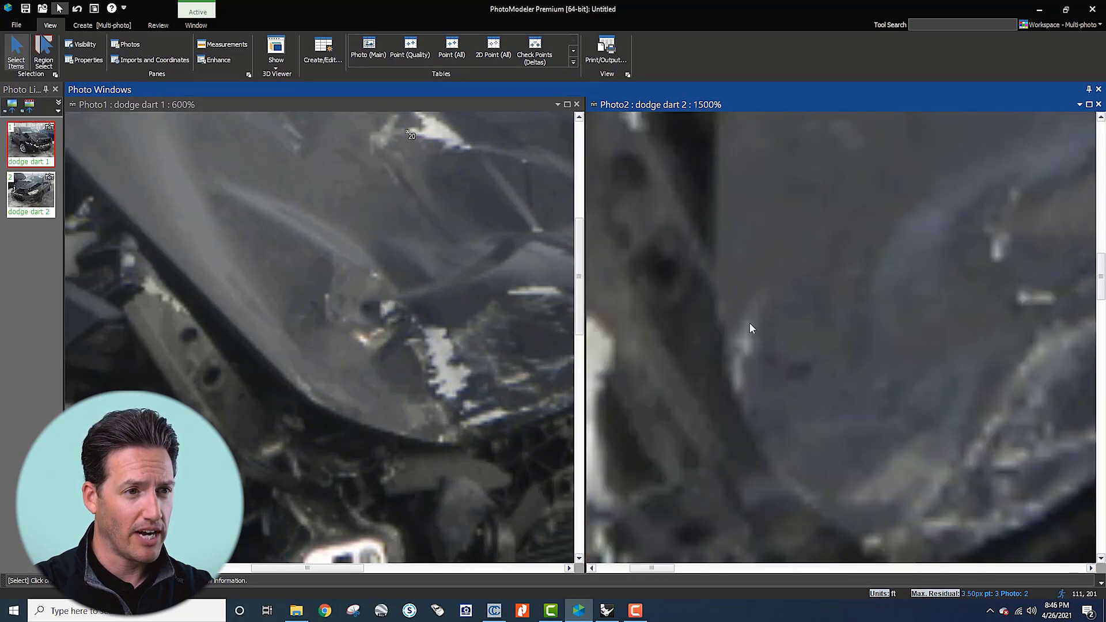
pyautogui.press('m')
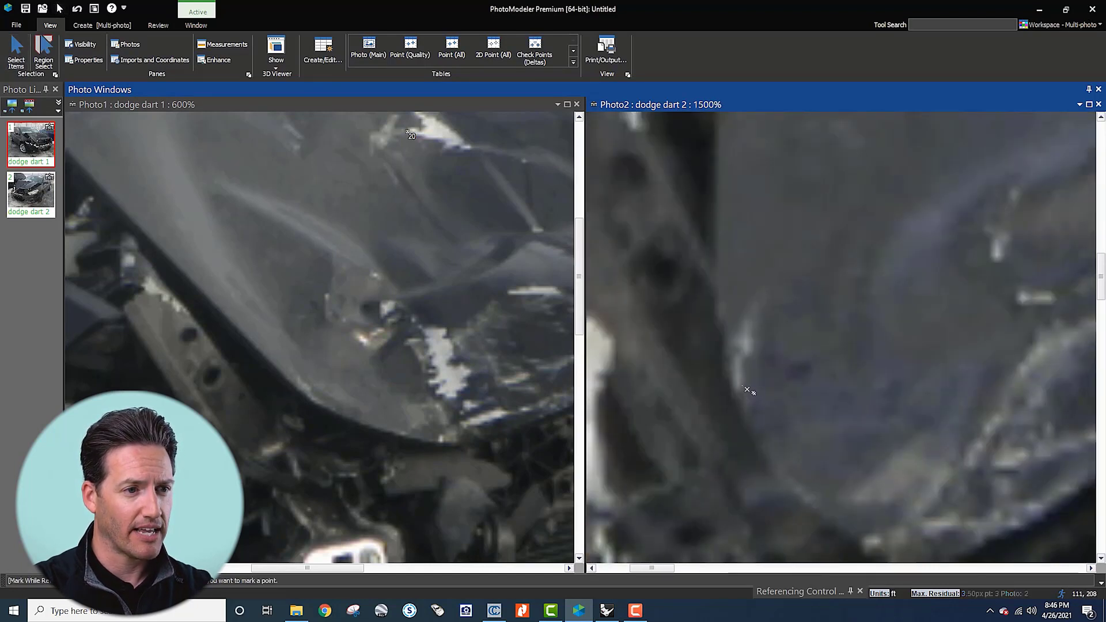
pyautogui.click(740, 393)
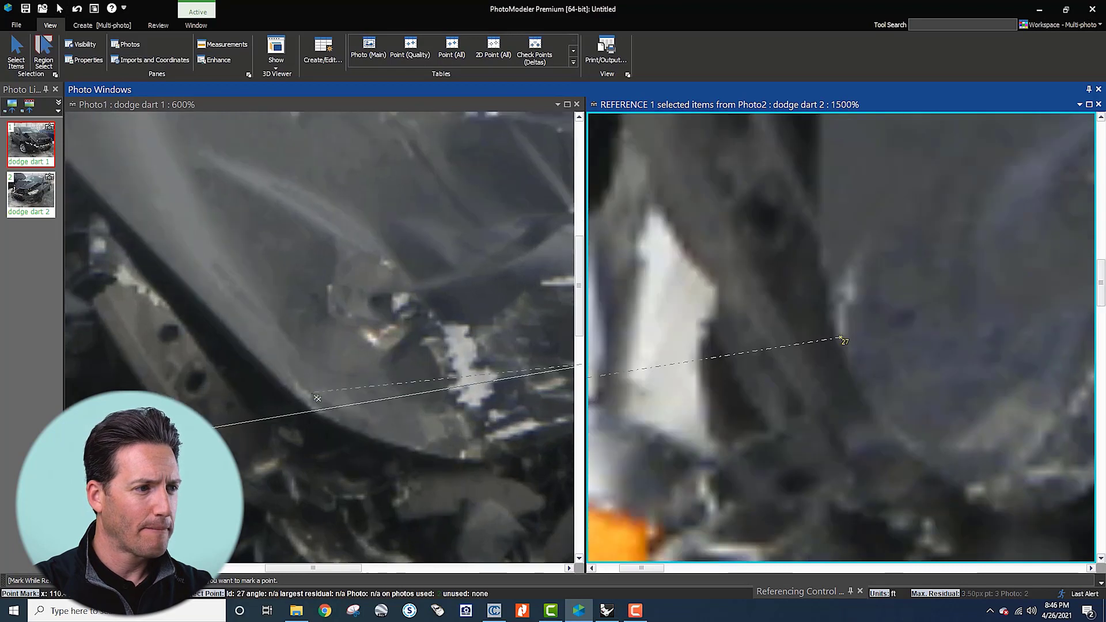
pyautogui.scroll(1, 311, 398)
pyautogui.scroll(1, 323, 429)
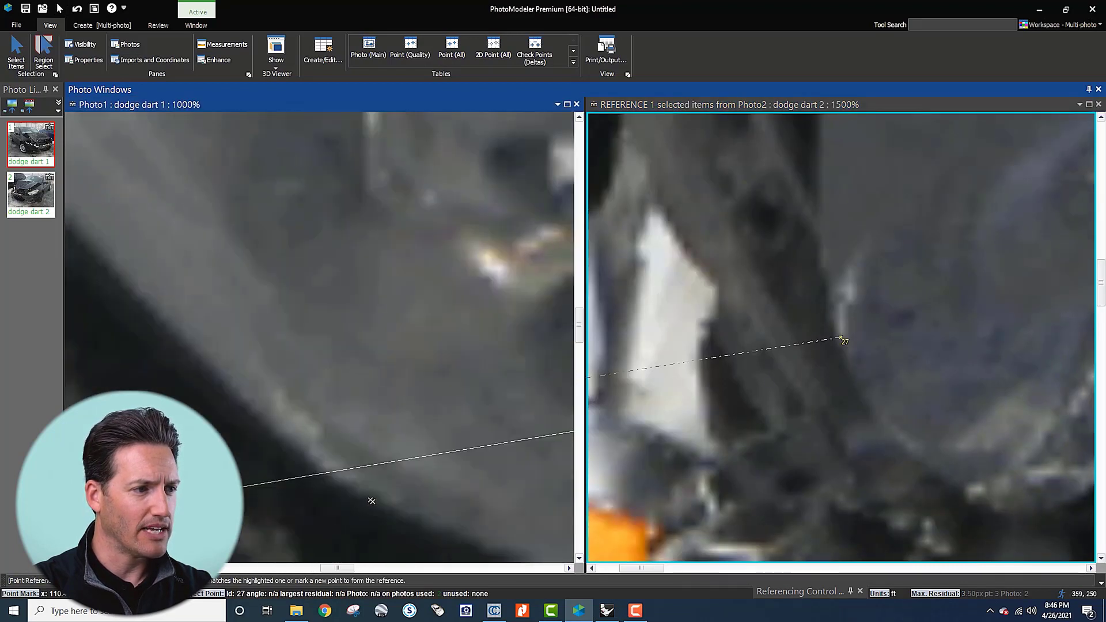
pyautogui.scroll(2, 338, 470)
pyautogui.click(338, 470)
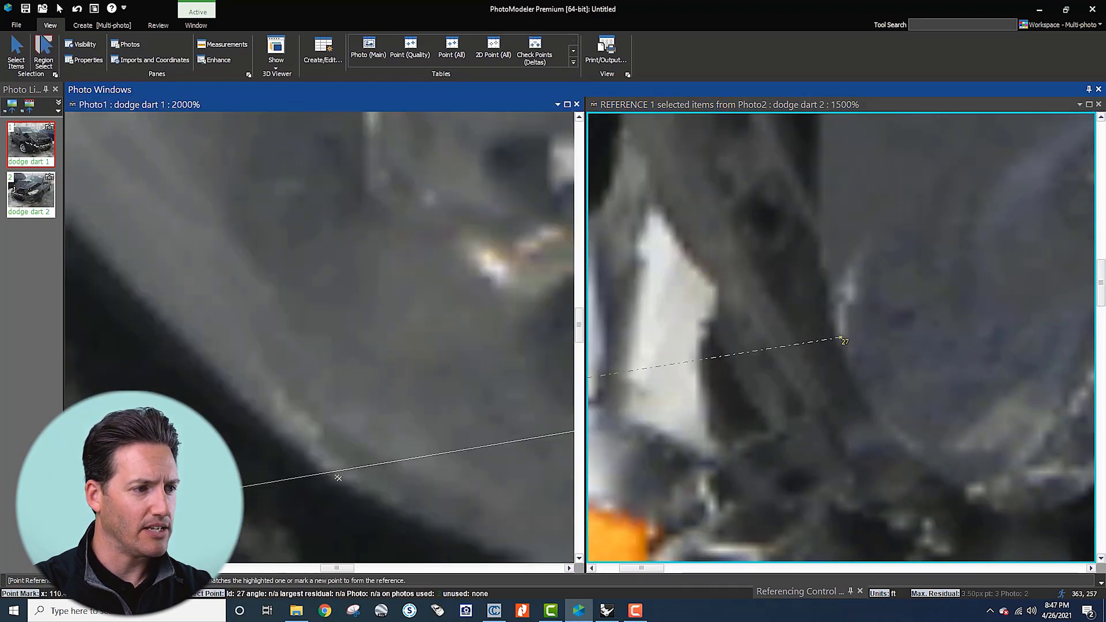
pyautogui.press('Escape')
# Step: Examine the placement of point 27 along the hood's side edge in dodge dart 1
pyautogui.scroll(-2, 377, 406)
pyautogui.scroll(-1, 374, 429)
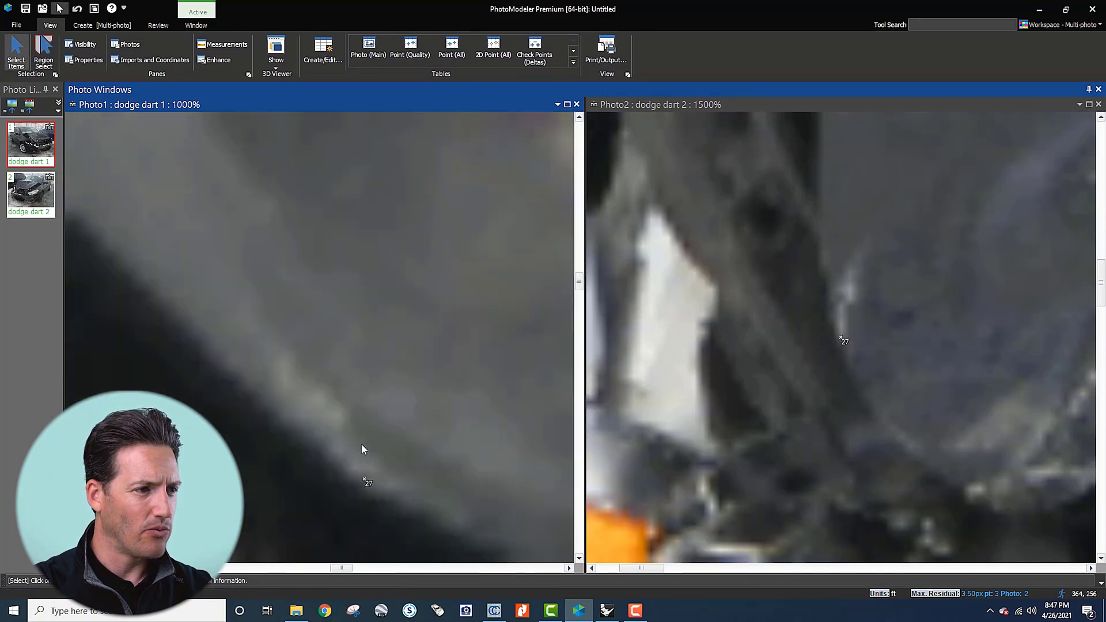
pyautogui.moveTo(399, 468); pyautogui.dragTo(320, 417, button='middle')
pyautogui.scroll(3, 314, 422)
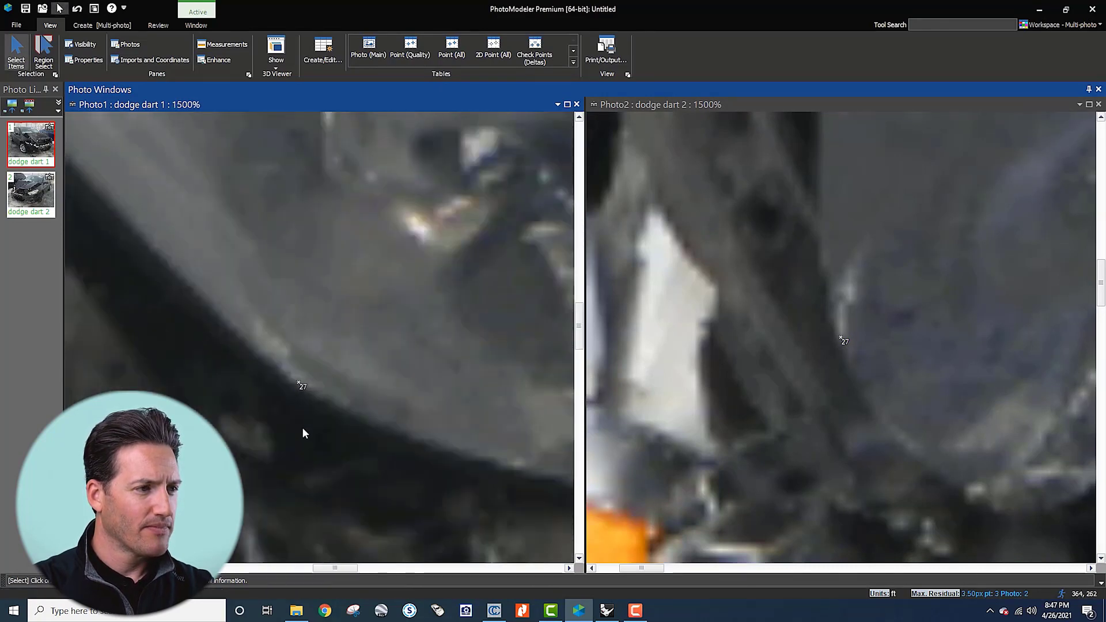
pyautogui.scroll(-4, 334, 388)
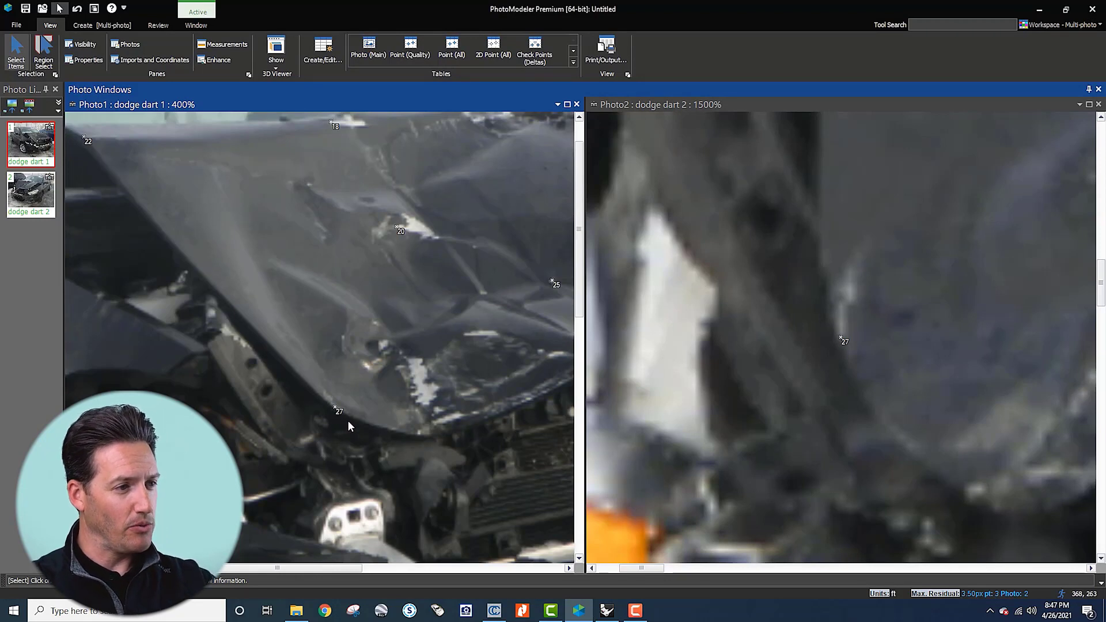
pyautogui.scroll(6, 346, 420)
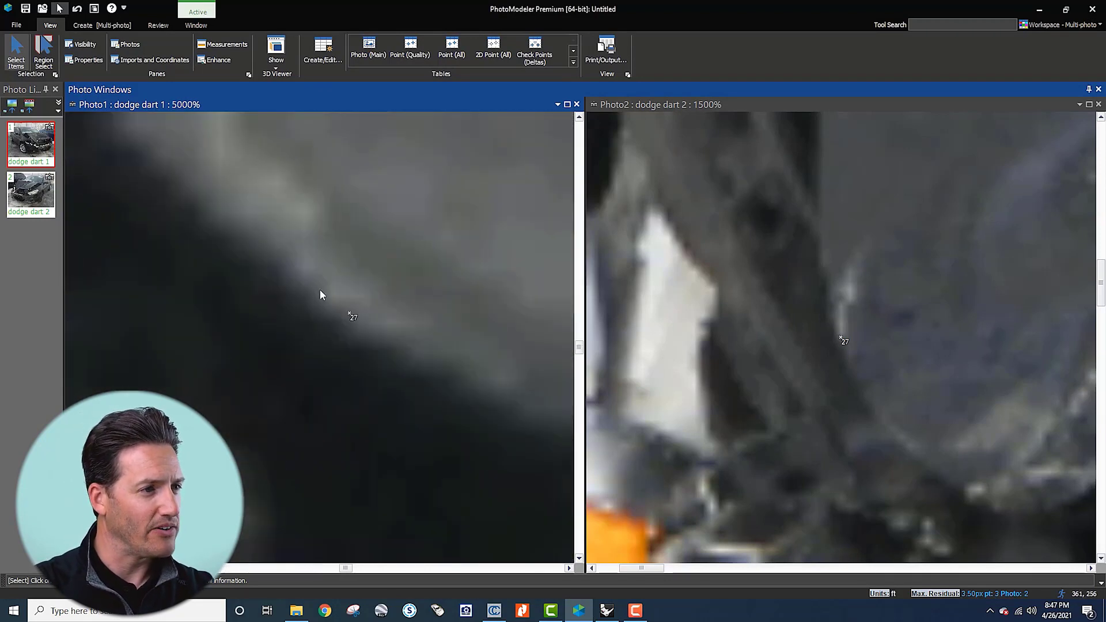
pyautogui.scroll(-6, 334, 305)
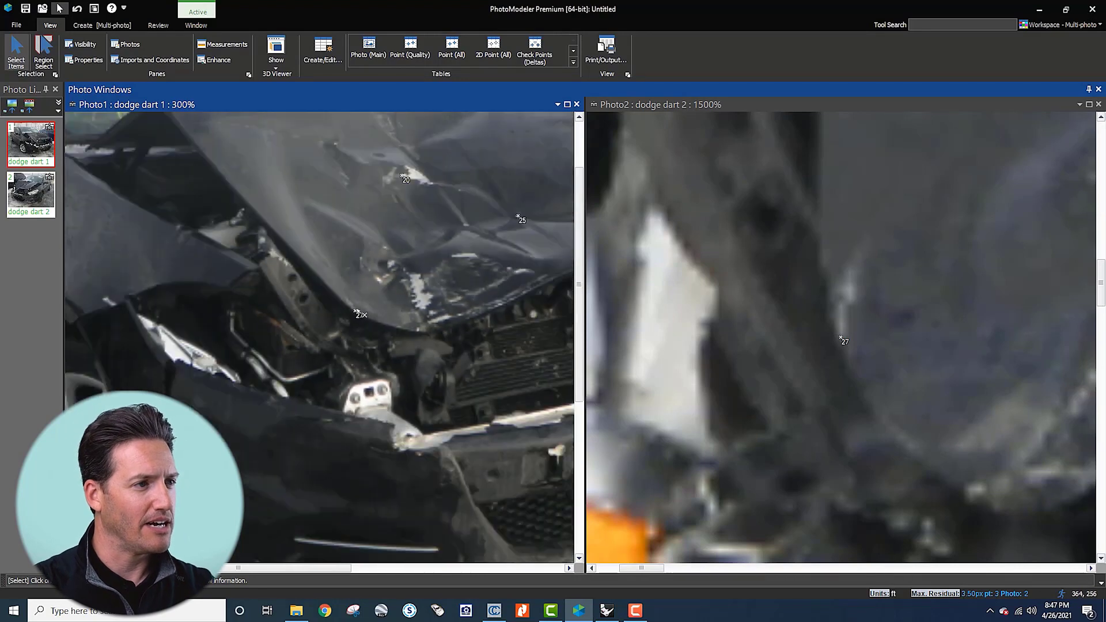
pyautogui.scroll(-2, 380, 323)
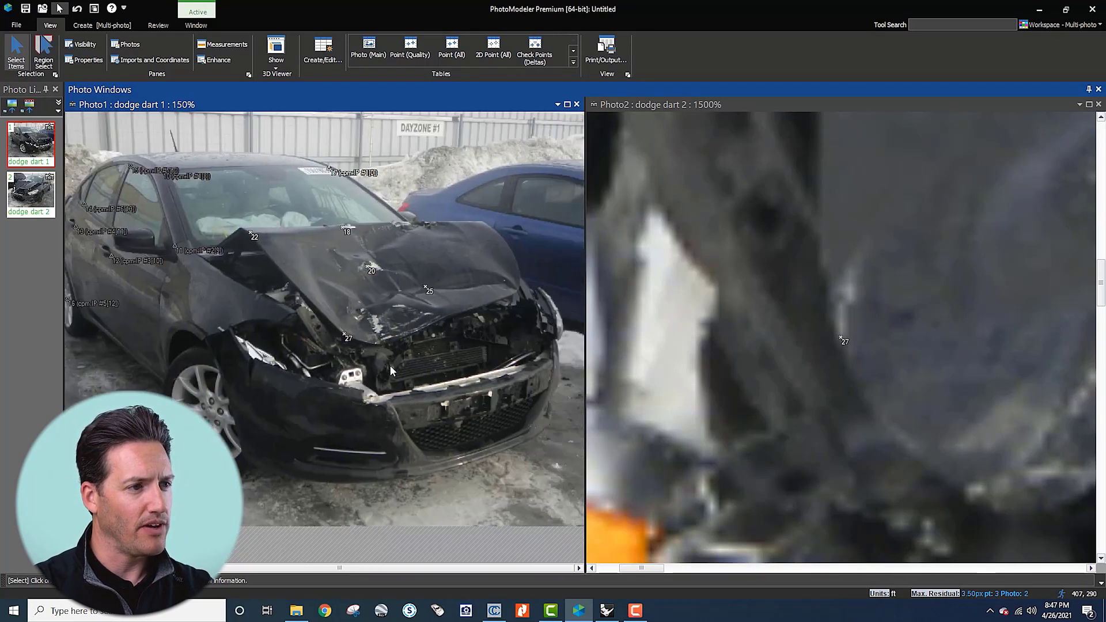
# Step: Reference a point at the bright fleck on the hood's lowest front corner from dodge dart 2 to dodge dart 1
pyautogui.scroll(-2, 748, 380)
pyautogui.scroll(3, 781, 429)
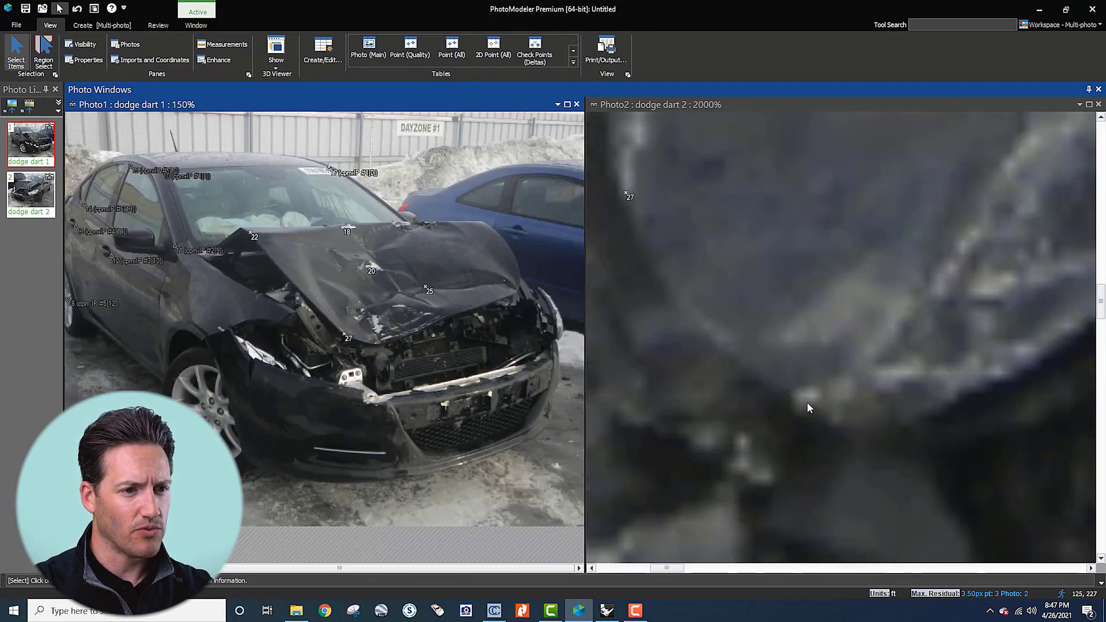
pyautogui.press('r')
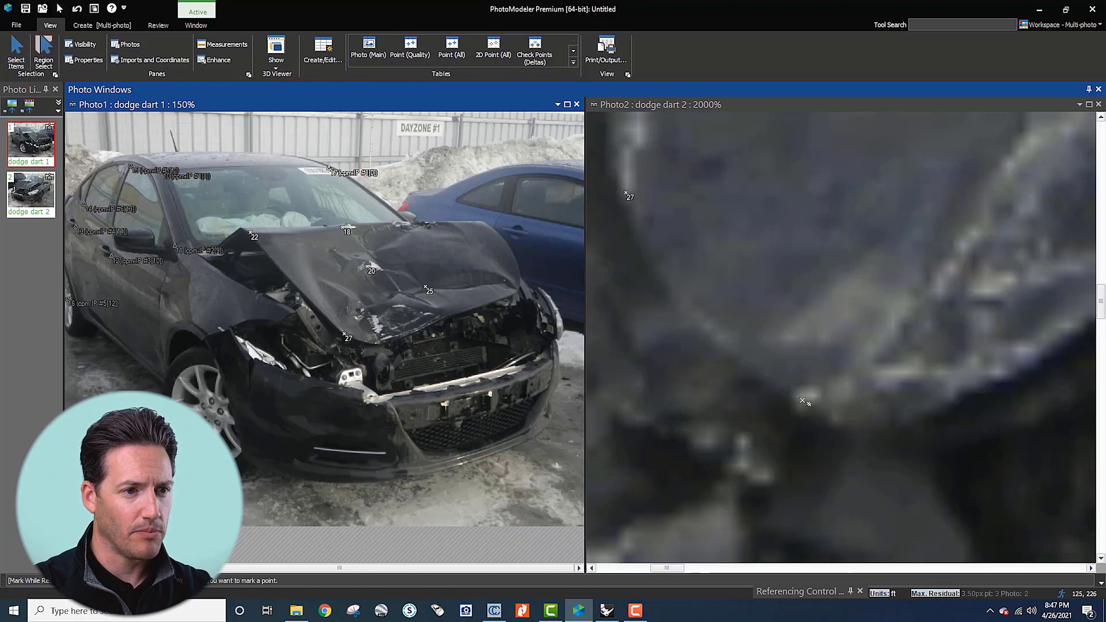
pyautogui.click(801, 399)
pyautogui.scroll(10, 371, 354)
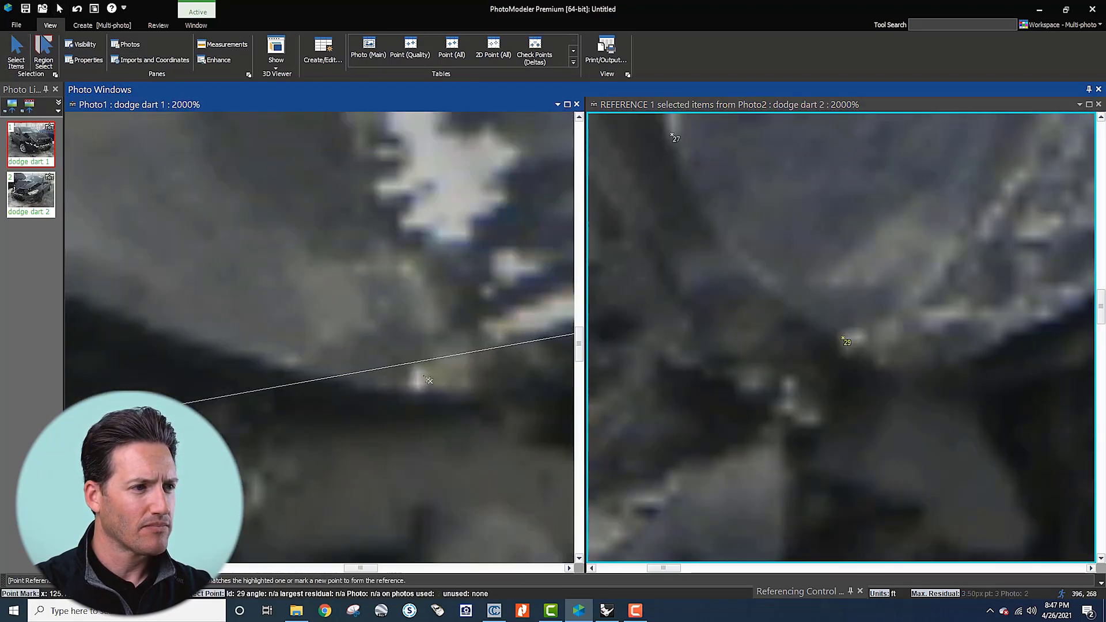
pyautogui.click(416, 381)
pyautogui.press('Escape')
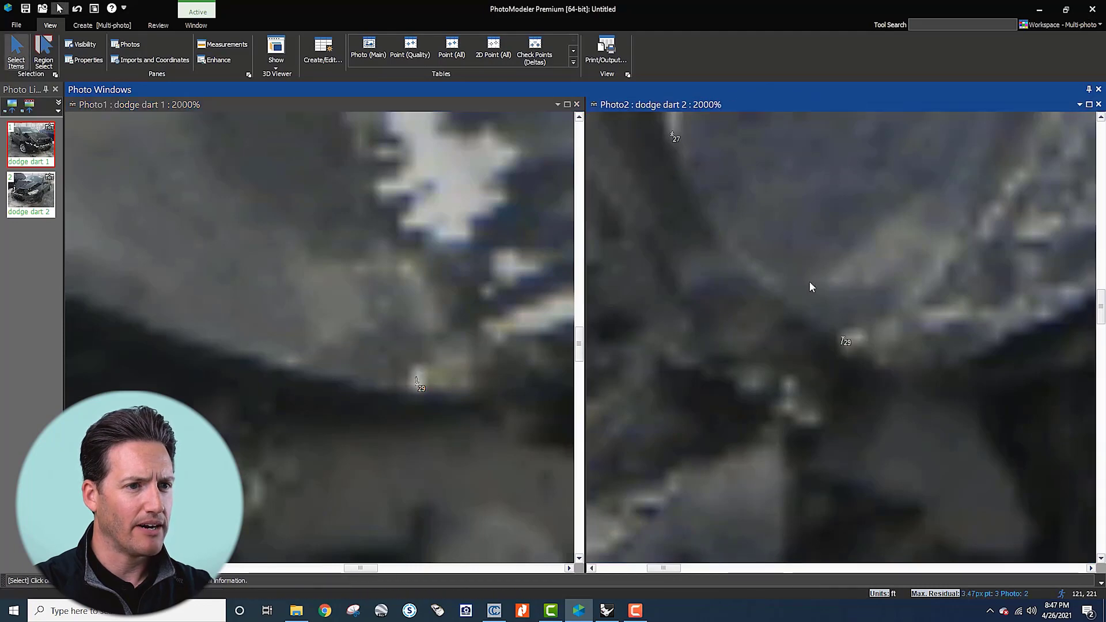
pyautogui.scroll(-1, 476, 367)
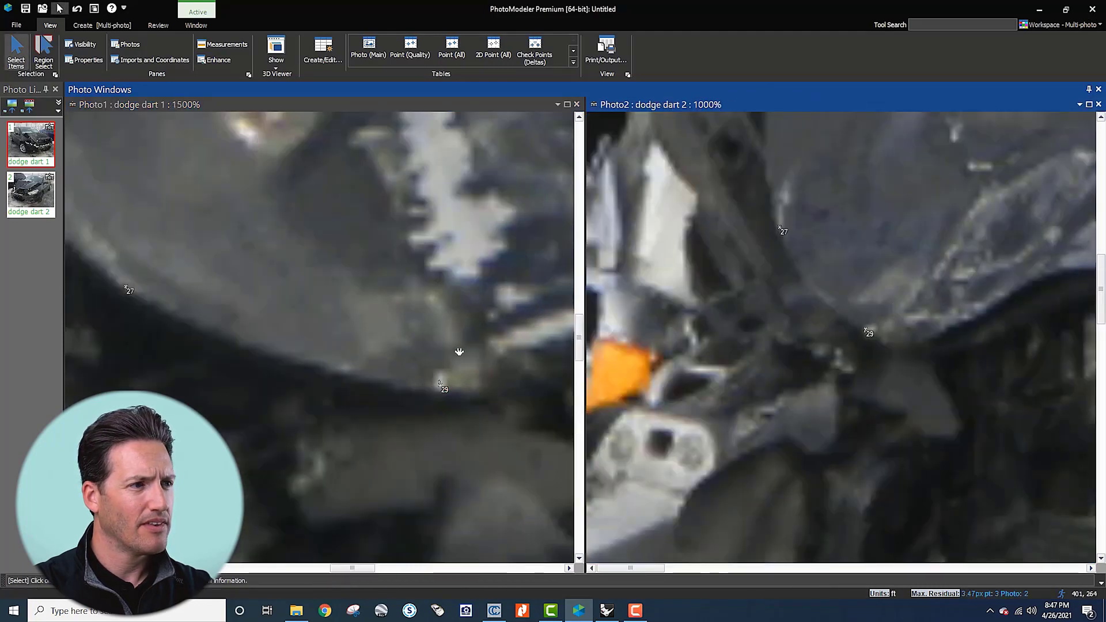
pyautogui.scroll(-1, 733, 291)
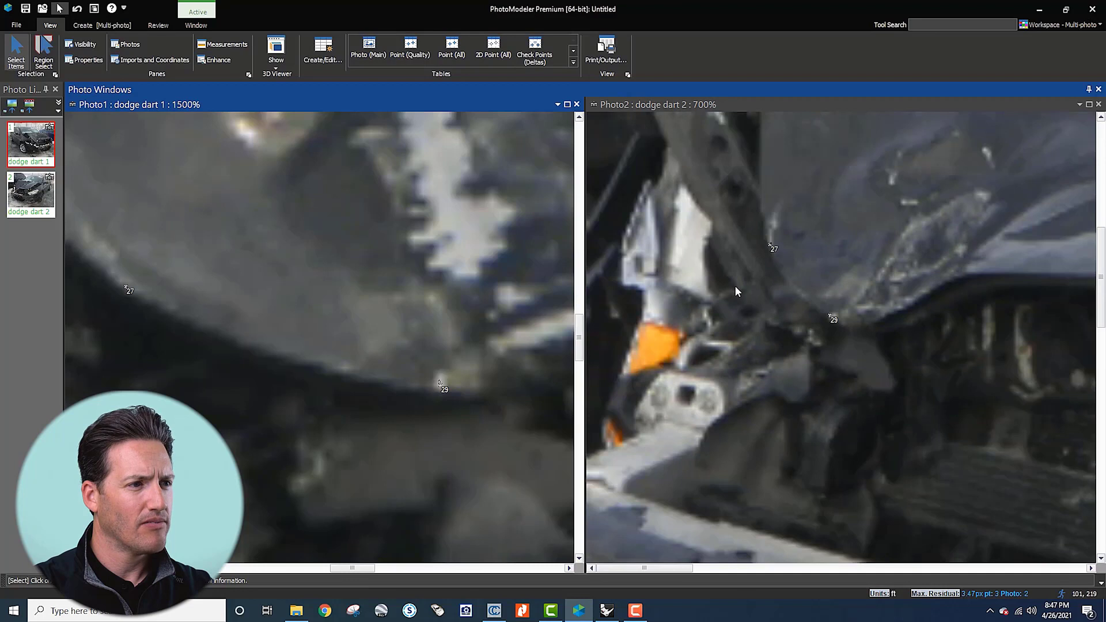
pyautogui.scroll(1, 438, 320)
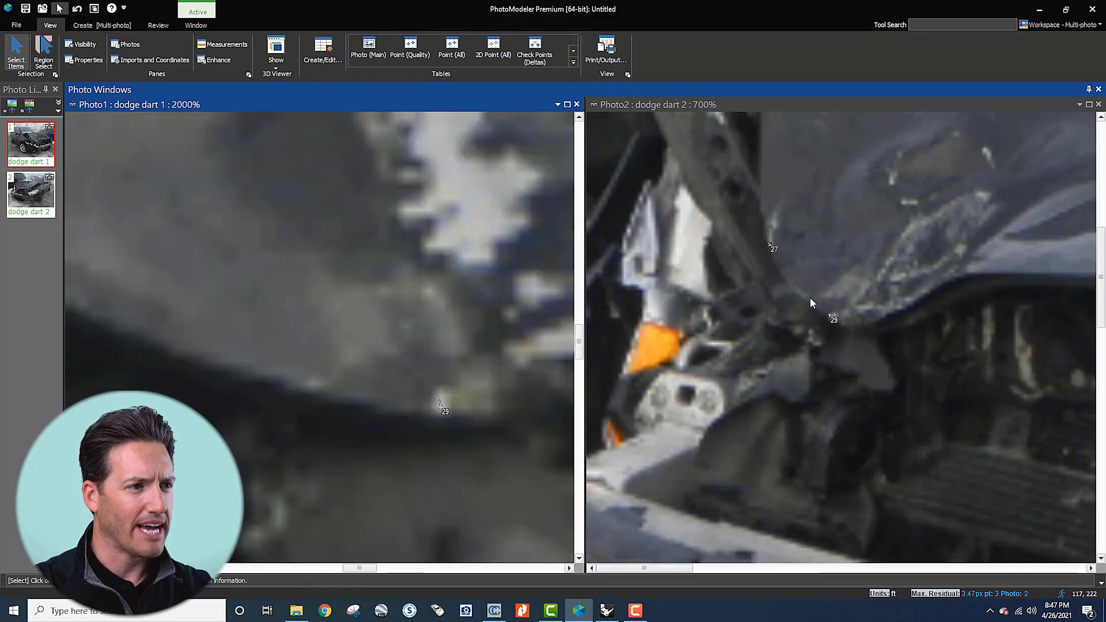
# Step: Fine-tune the placement of point 29 on the bright fleck at the hood's lowest front corner in dodge dart 2
pyautogui.scroll(2, 831, 288)
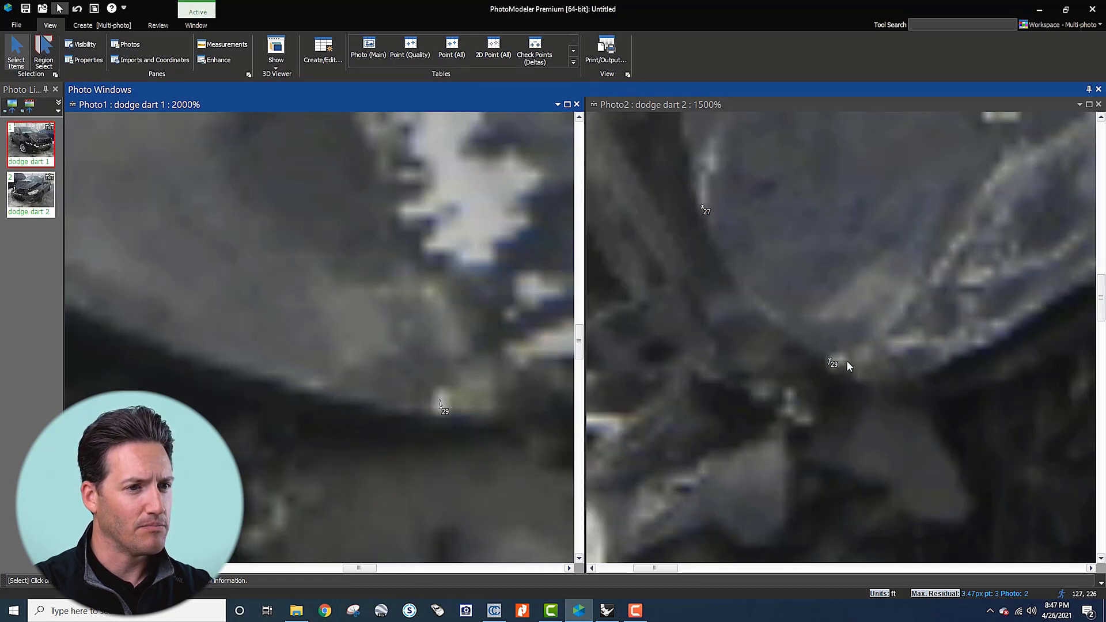
pyautogui.scroll(2, 840, 358)
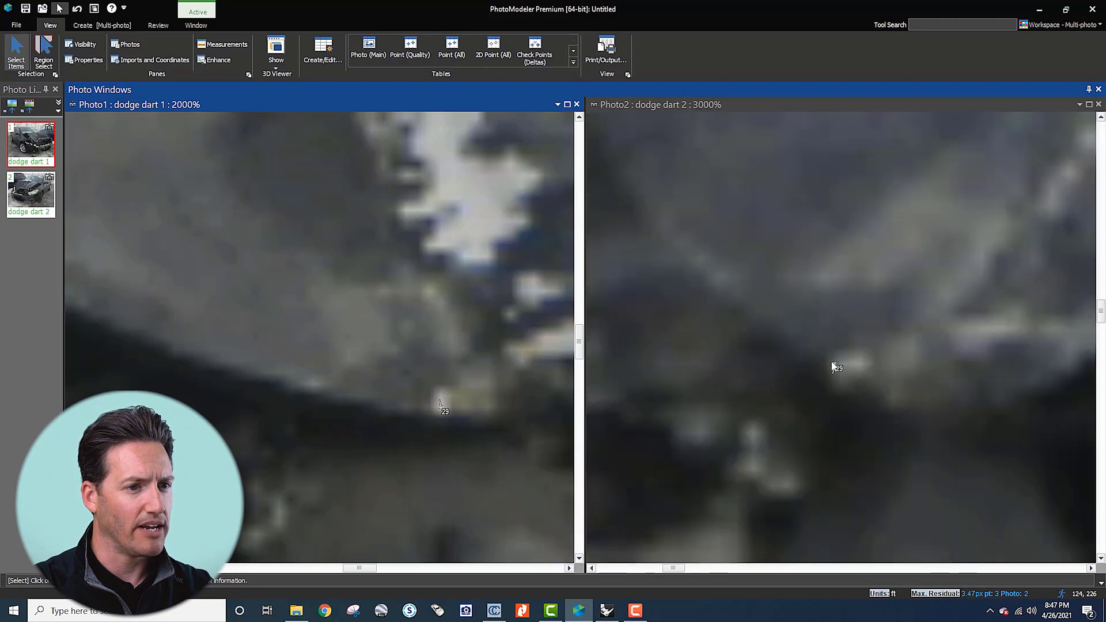
pyautogui.click(833, 366)
pyautogui.click(836, 368)
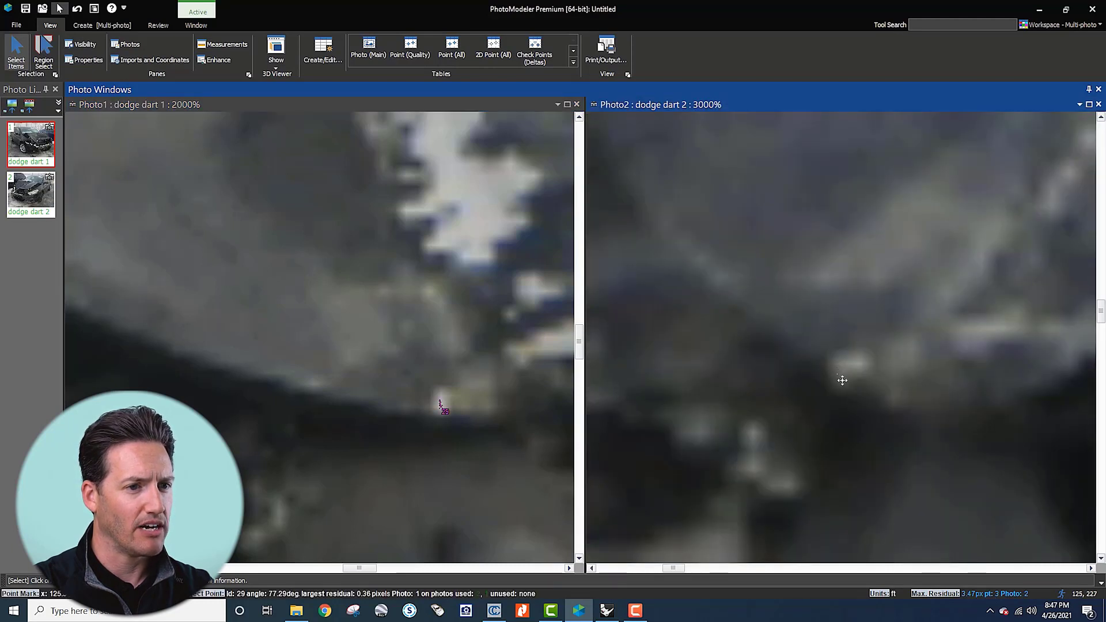
pyautogui.scroll(2, 449, 436)
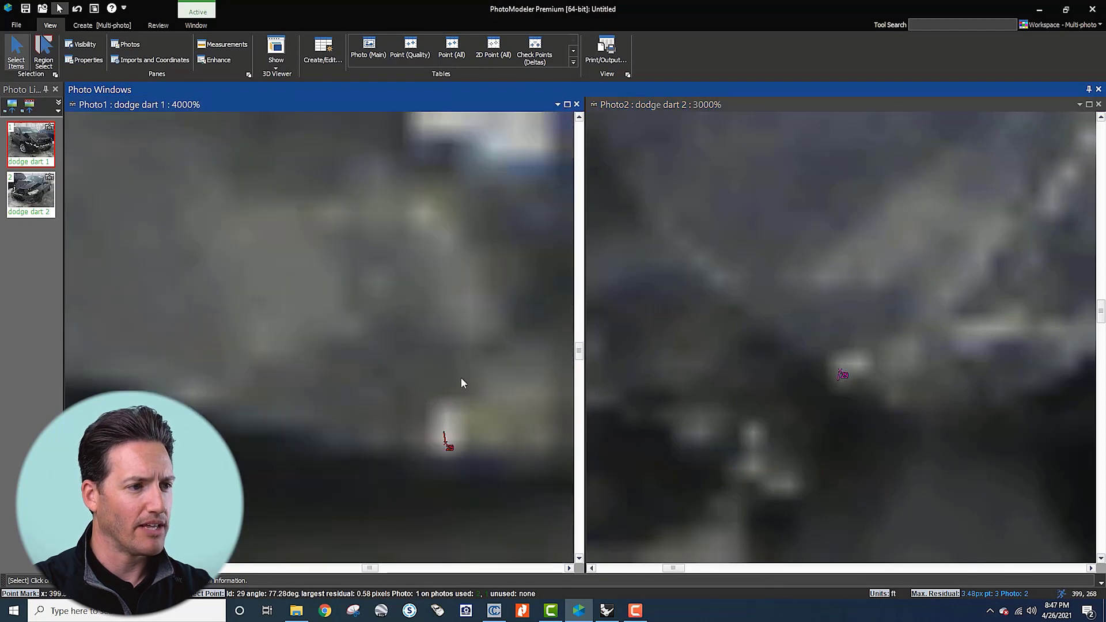
pyautogui.scroll(-2, 461, 379)
pyautogui.scroll(-4, 405, 332)
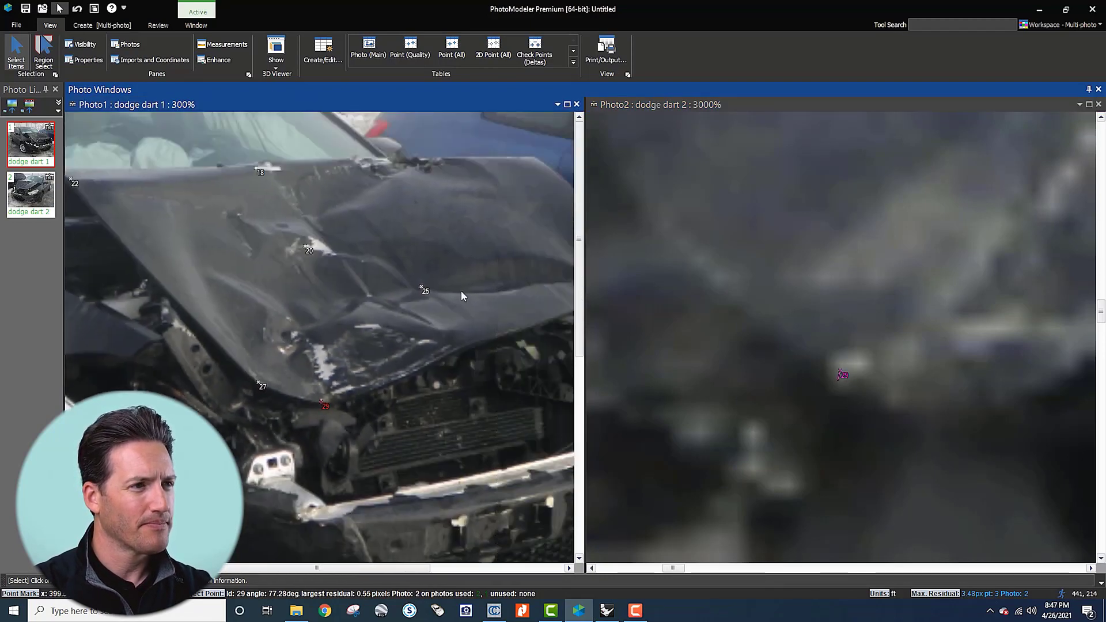
# Step: Compare the crushed hood and front end in both photos for another shared feature to reference
pyautogui.scroll(-1, 802, 250)
pyautogui.scroll(-2, 801, 253)
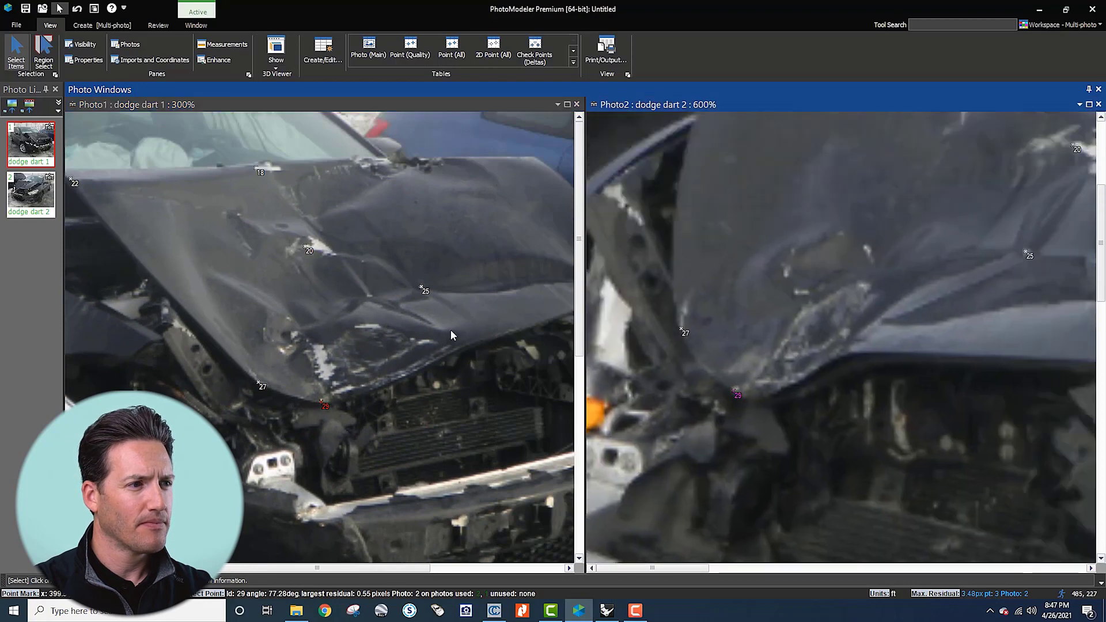
pyautogui.scroll(1, 436, 320)
pyautogui.moveTo(754, 264); pyautogui.dragTo(733, 312, button='middle')
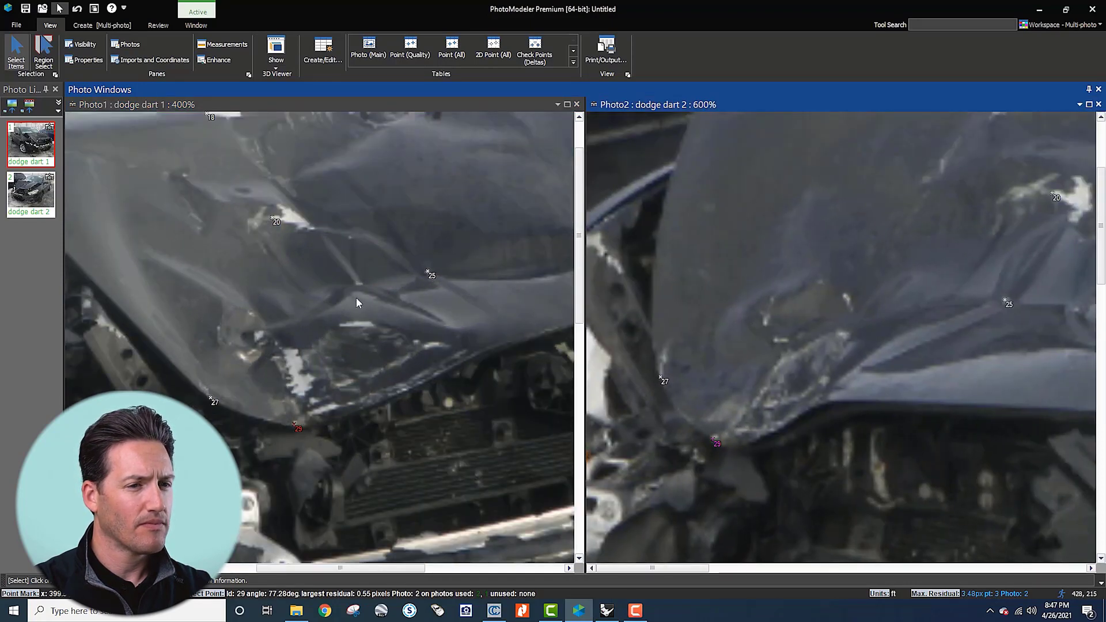
pyautogui.middleClick(370, 318)
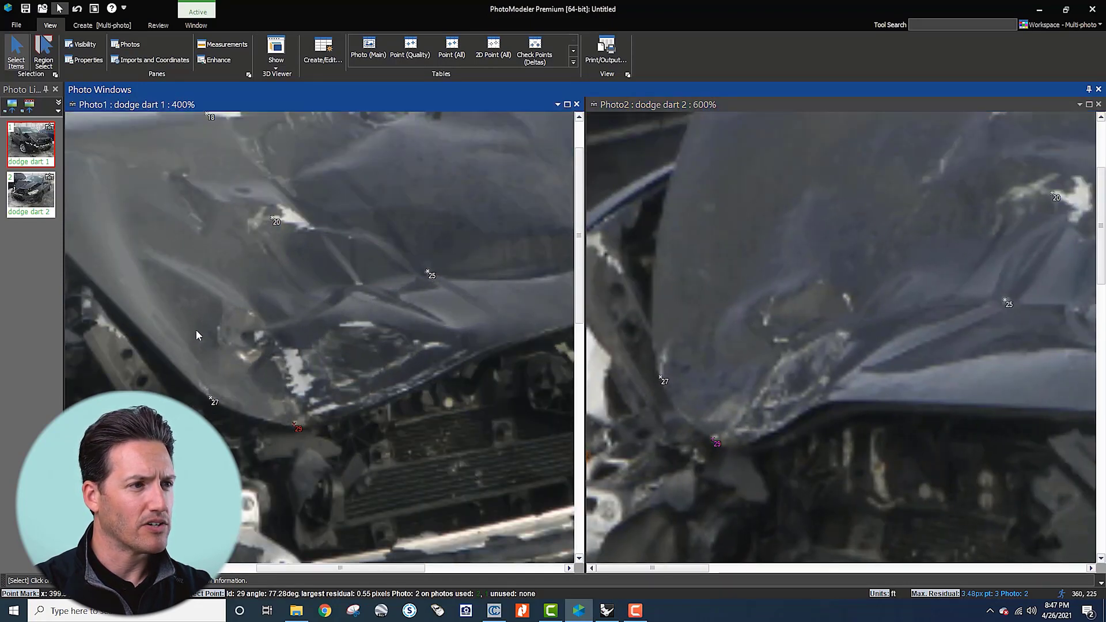
pyautogui.scroll(1, 196, 331)
pyautogui.scroll(-2, 846, 345)
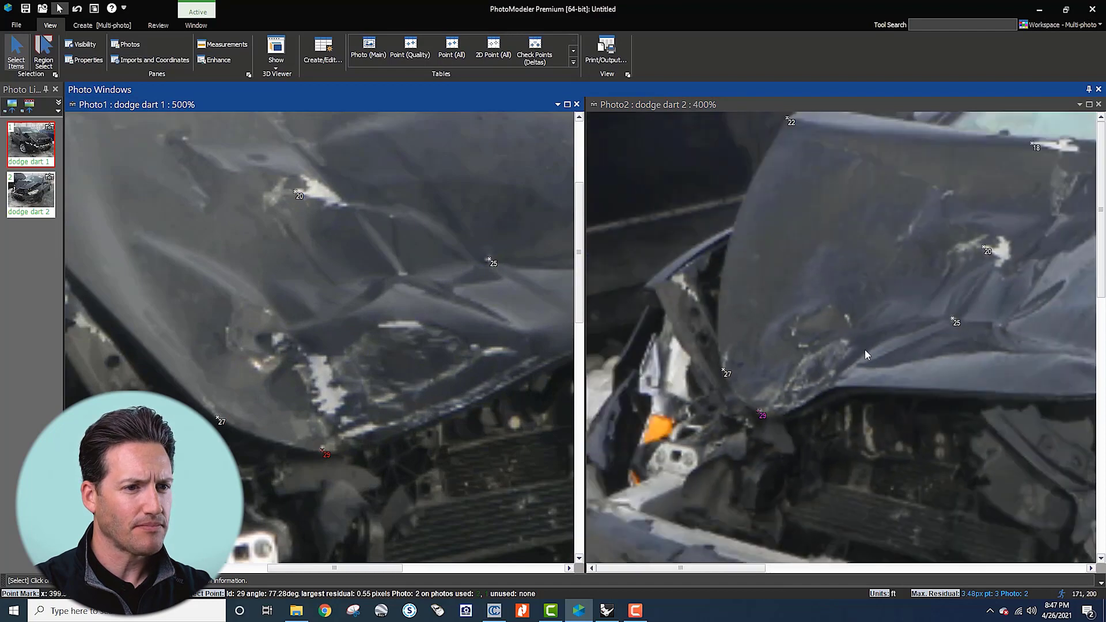
pyautogui.moveTo(465, 345); pyautogui.dragTo(431, 384, button='middle')
pyautogui.scroll(-1, 431, 384)
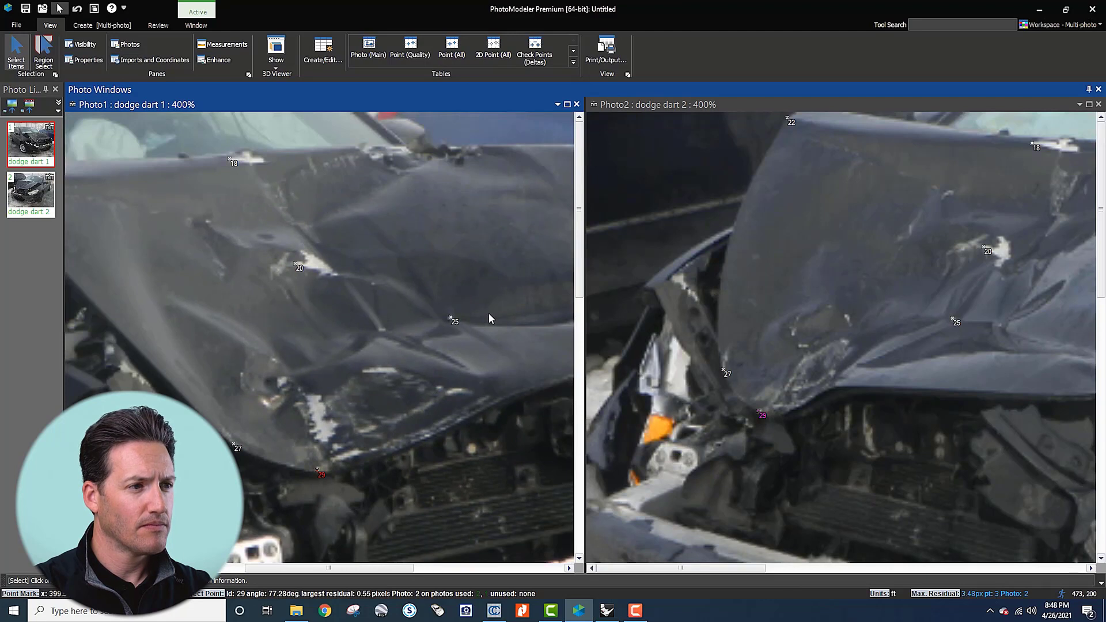
pyautogui.moveTo(507, 365); pyautogui.dragTo(458, 360, button='middle')
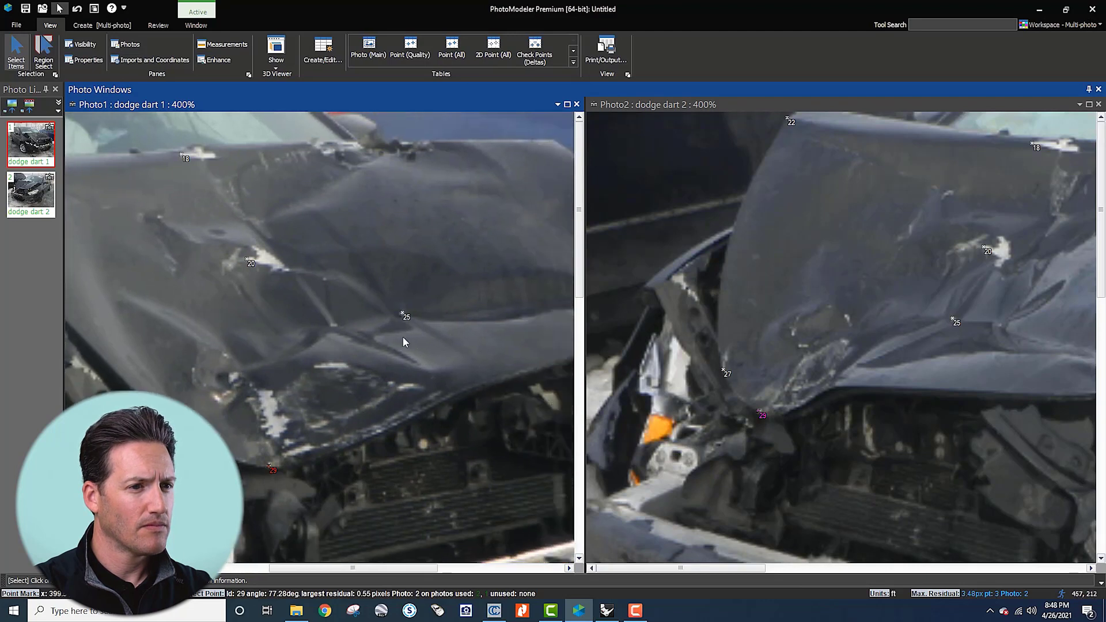
pyautogui.scroll(-1, 908, 333)
pyautogui.scroll(3, 733, 449)
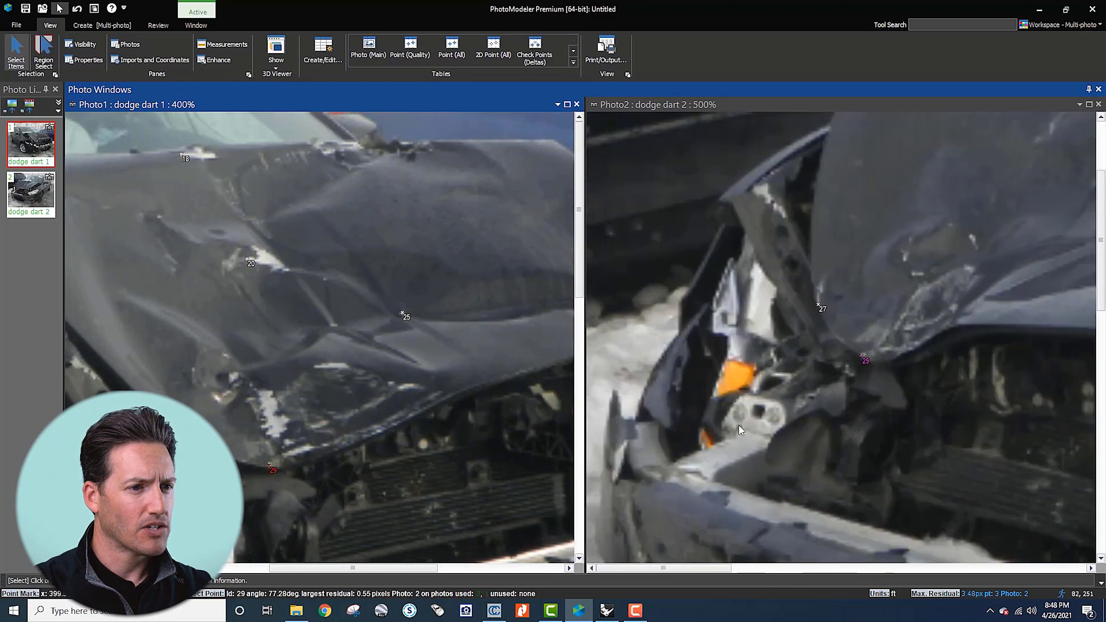
# Step: Reference the upper corner of the square hole in the white bumper bracket from dodge dart 1 to dodge dart 2
pyautogui.scroll(3, 800, 375)
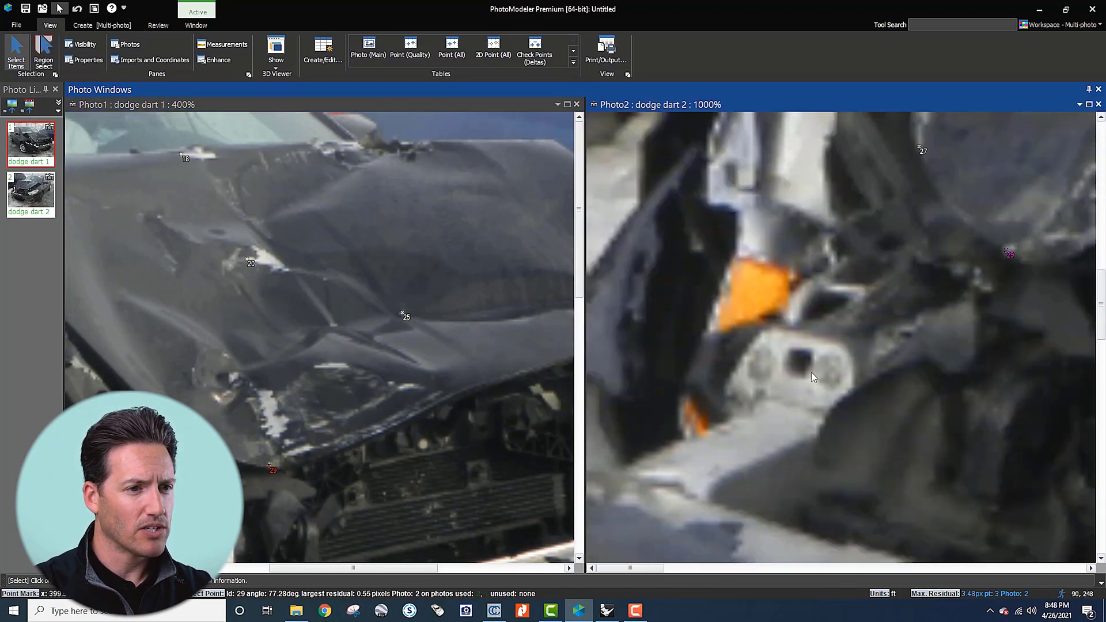
pyautogui.scroll(-2, 394, 416)
pyautogui.scroll(5, 353, 411)
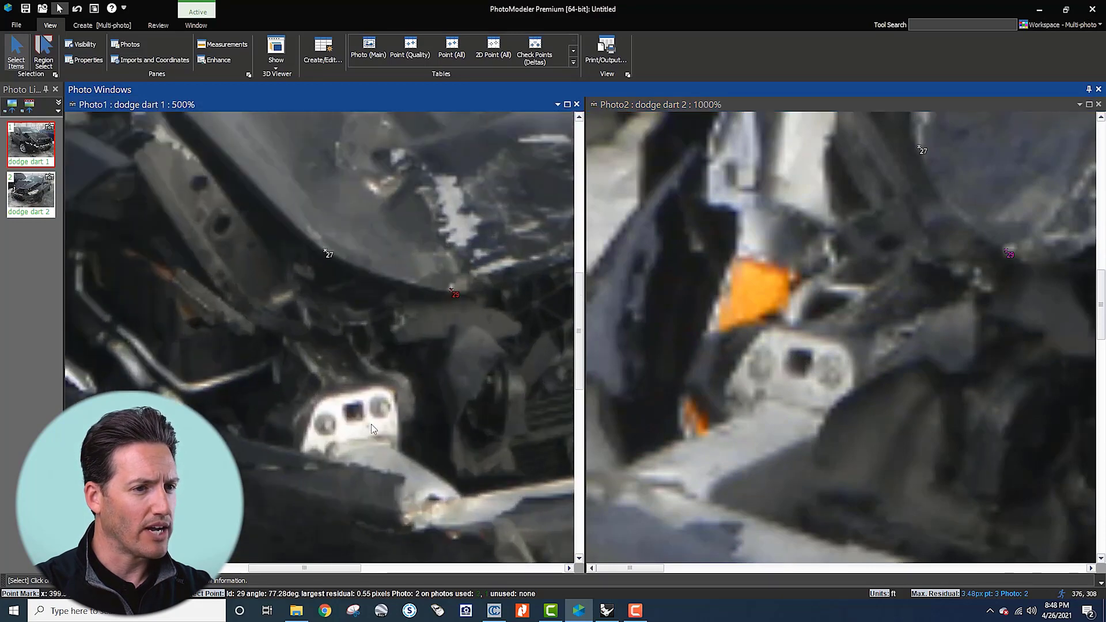
pyautogui.scroll(2, 354, 413)
pyautogui.press('r')
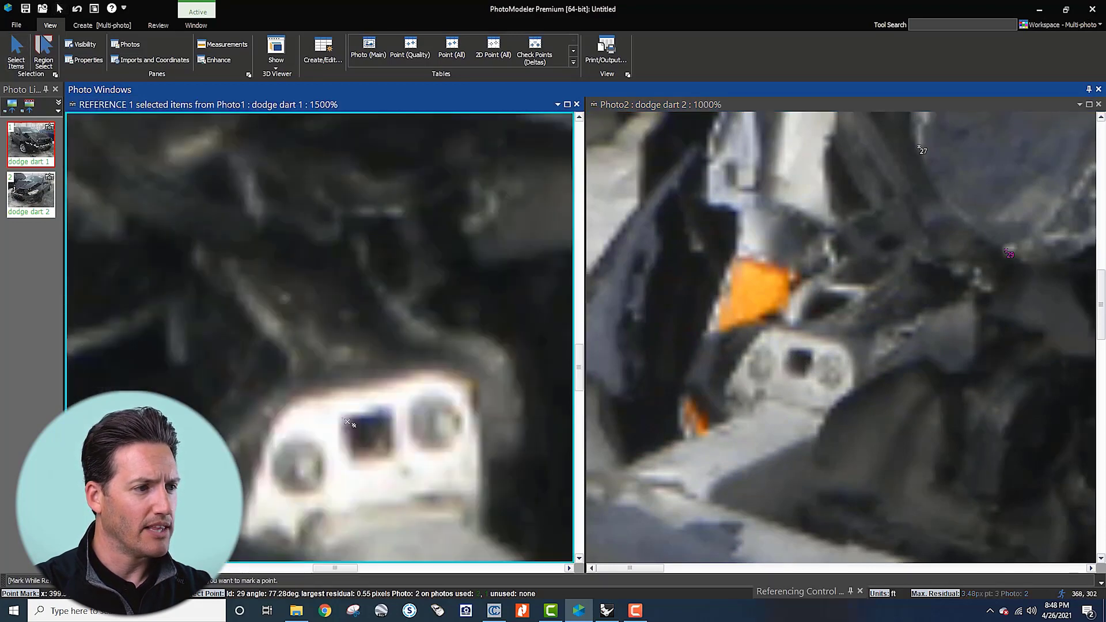
pyautogui.click(347, 422)
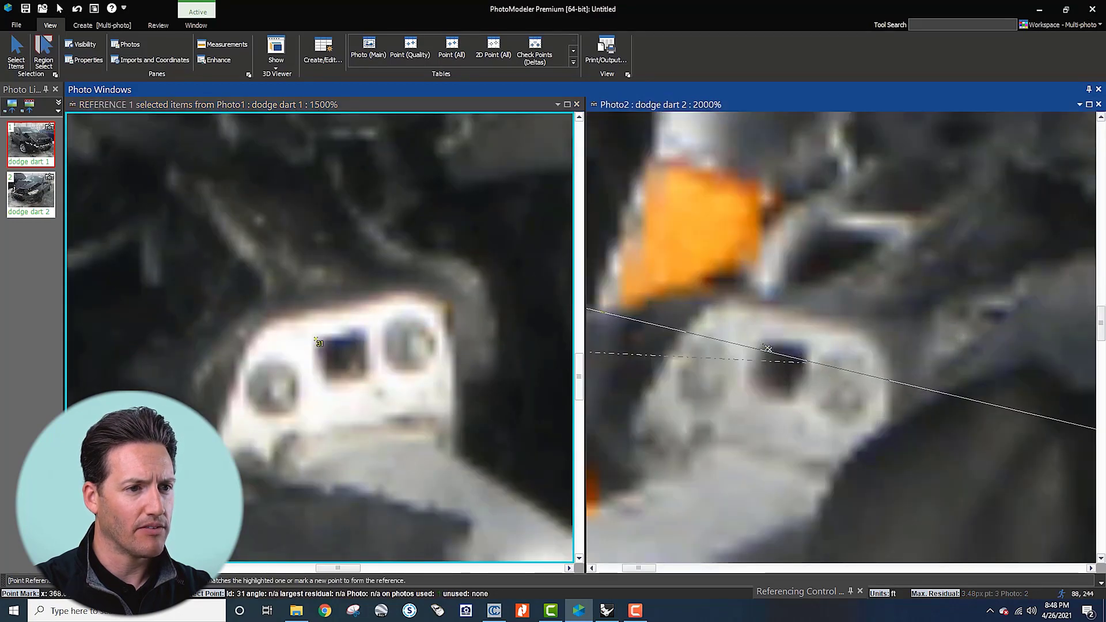
pyautogui.click(762, 346)
pyautogui.press('Escape')
pyautogui.scroll(-3, 793, 375)
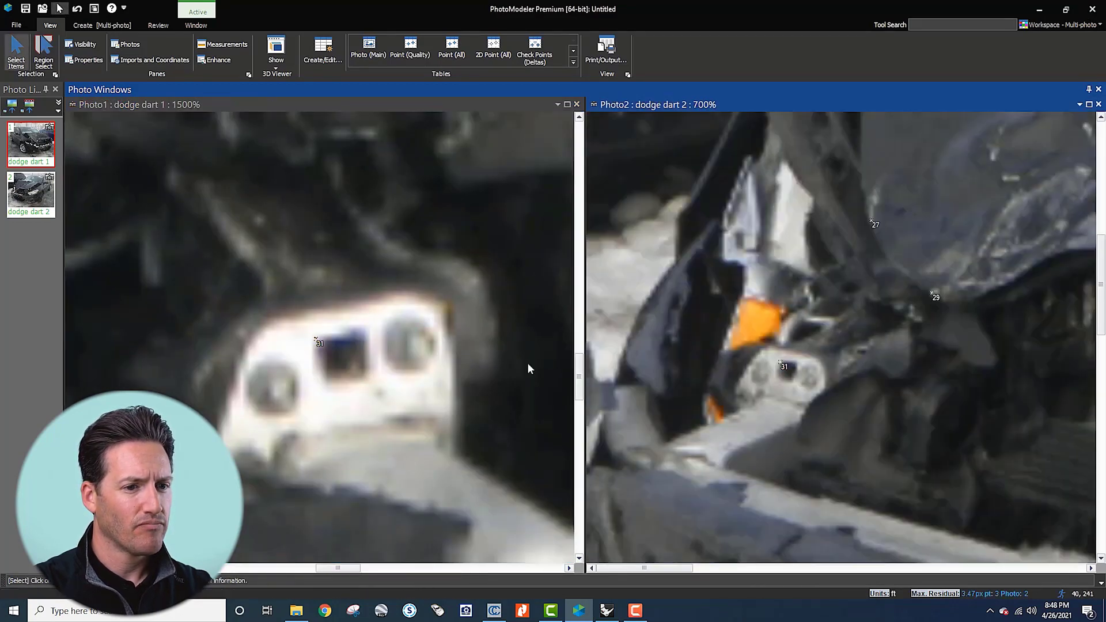
pyautogui.scroll(-3, 357, 374)
pyautogui.scroll(-3, 382, 371)
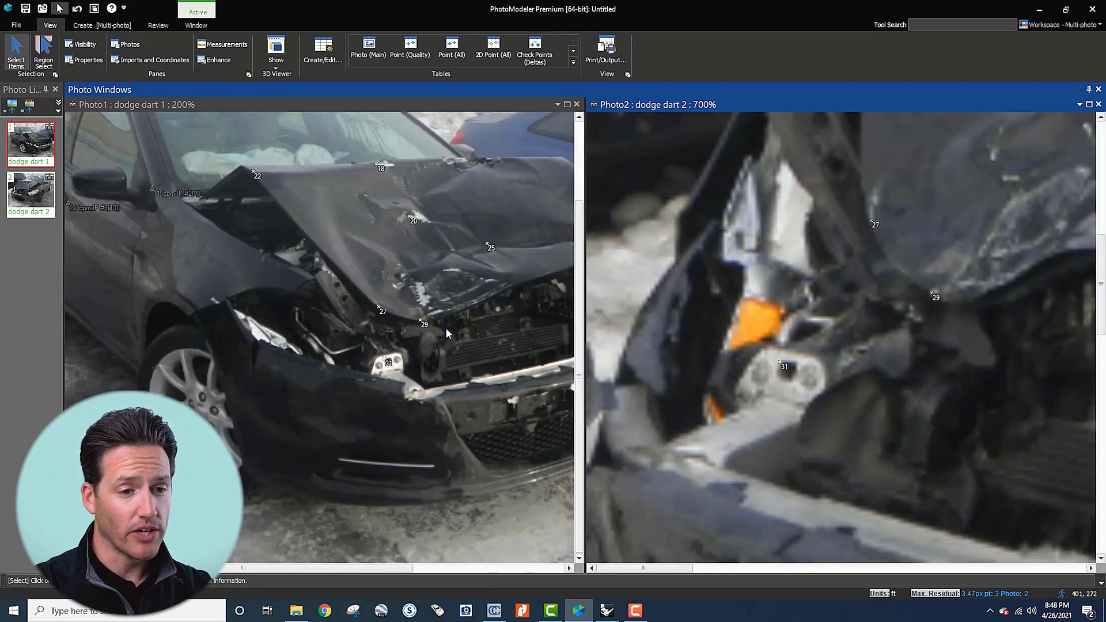
# Step: Locate the mark with the maximum residual in dodge dart 2 and inspect its placement at the rear side window's corner
pyautogui.click(972, 593)
pyautogui.scroll(2, 856, 342)
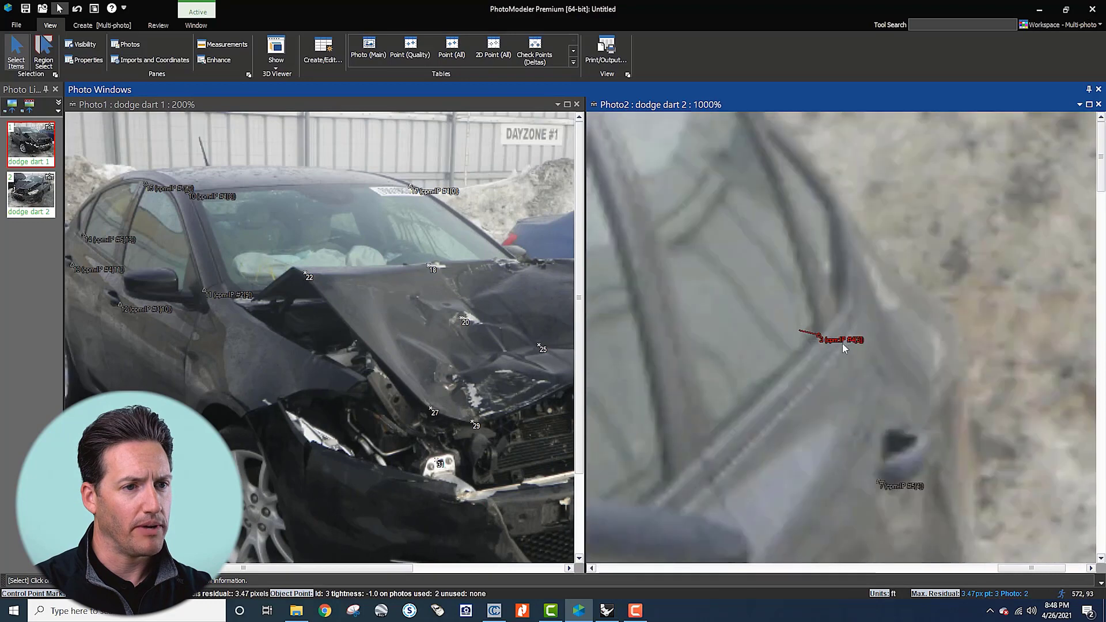
pyautogui.scroll(1, 813, 350)
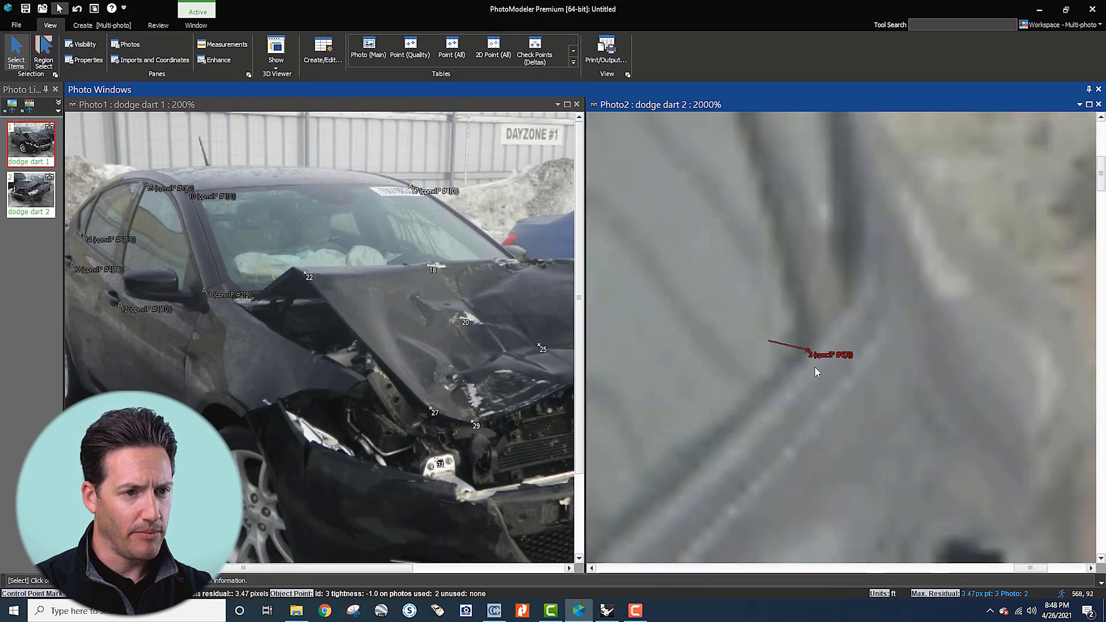
pyautogui.scroll(-5, 817, 362)
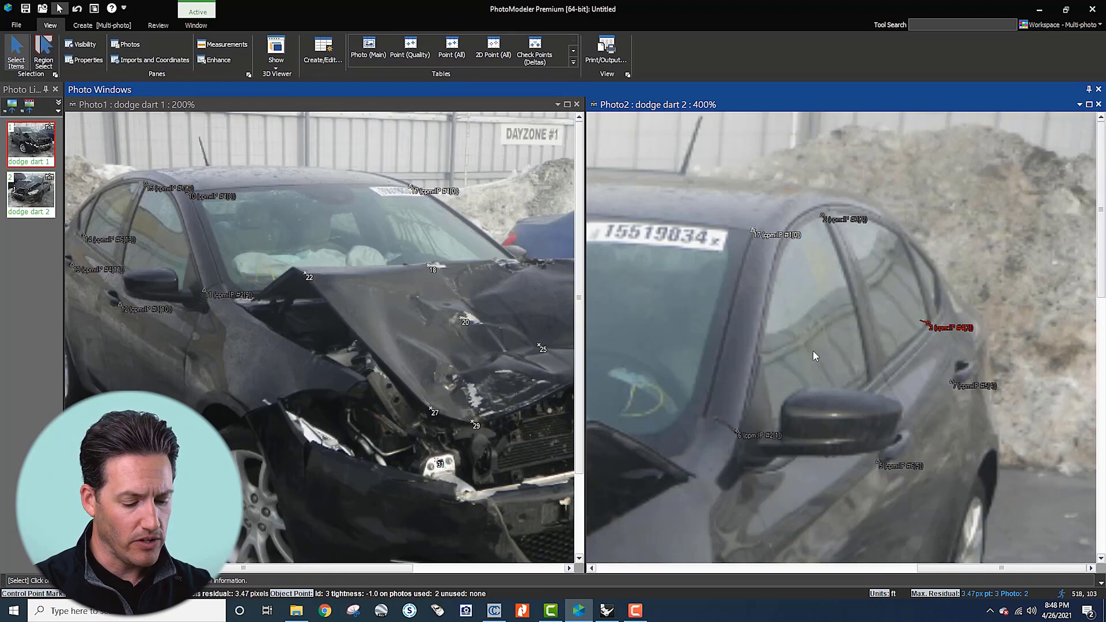
# Step: Review the point quality table sorted by largest residual in both directions, and close it
pyautogui.press('q')
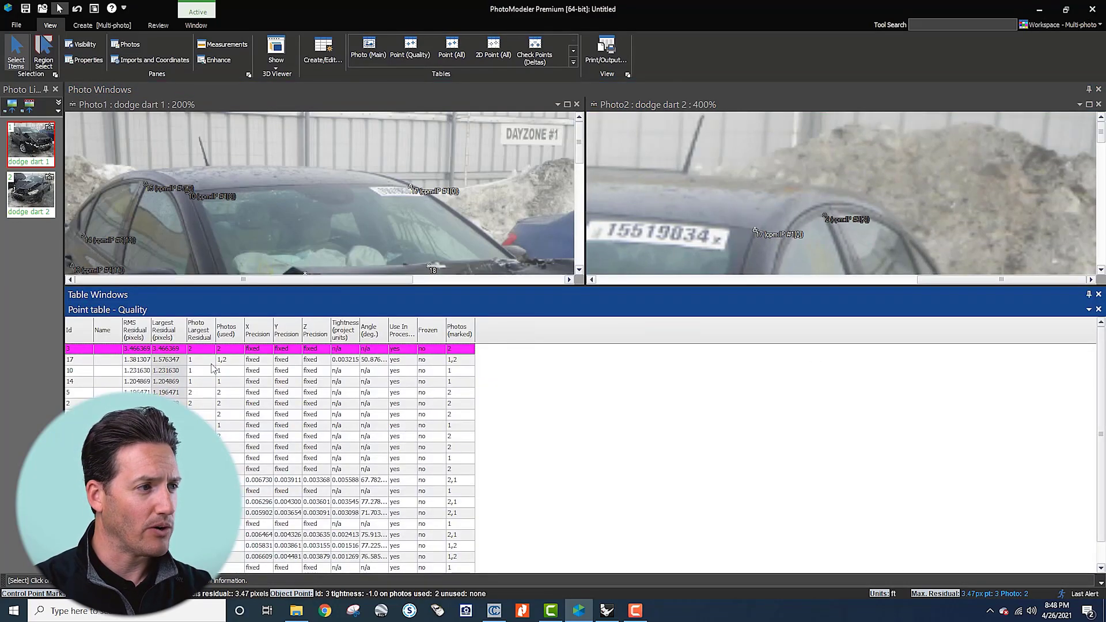
pyautogui.click(174, 338)
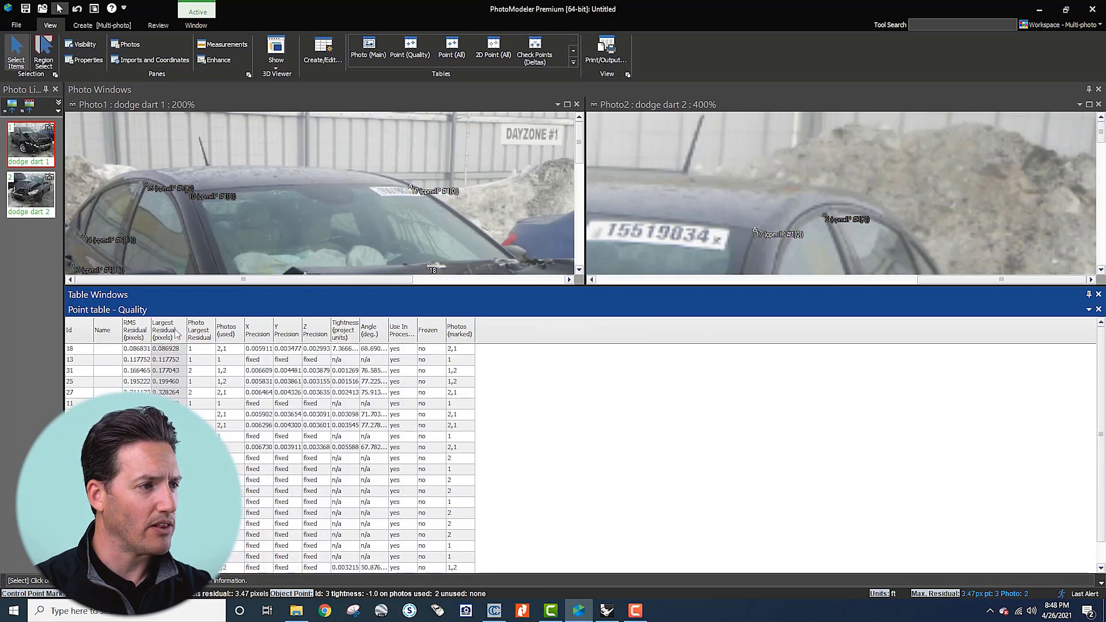
pyautogui.click(171, 342)
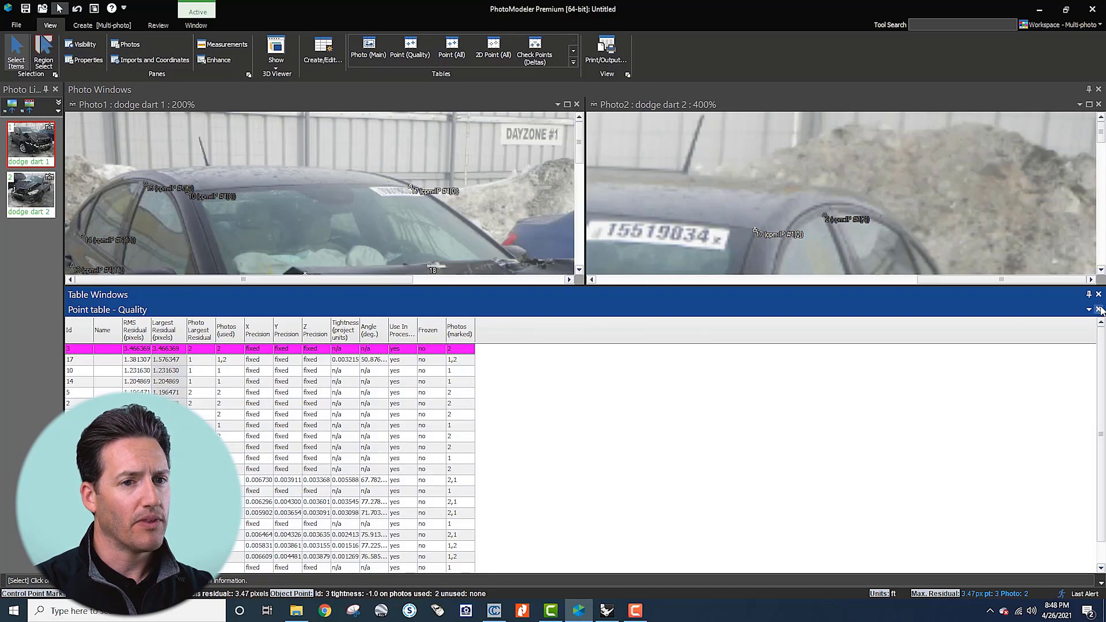
pyautogui.click(1098, 309)
# Step: Examine control point IP #4 and its residual at the rear side window's corner in dodge dart 2
pyautogui.scroll(2, 935, 346)
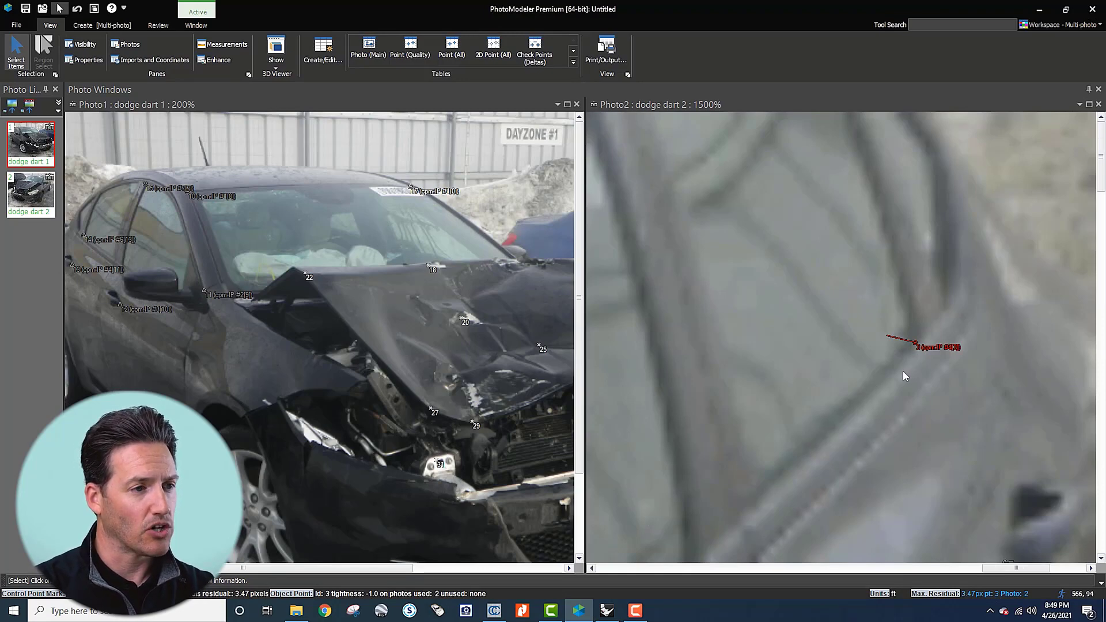
pyautogui.scroll(-3, 898, 373)
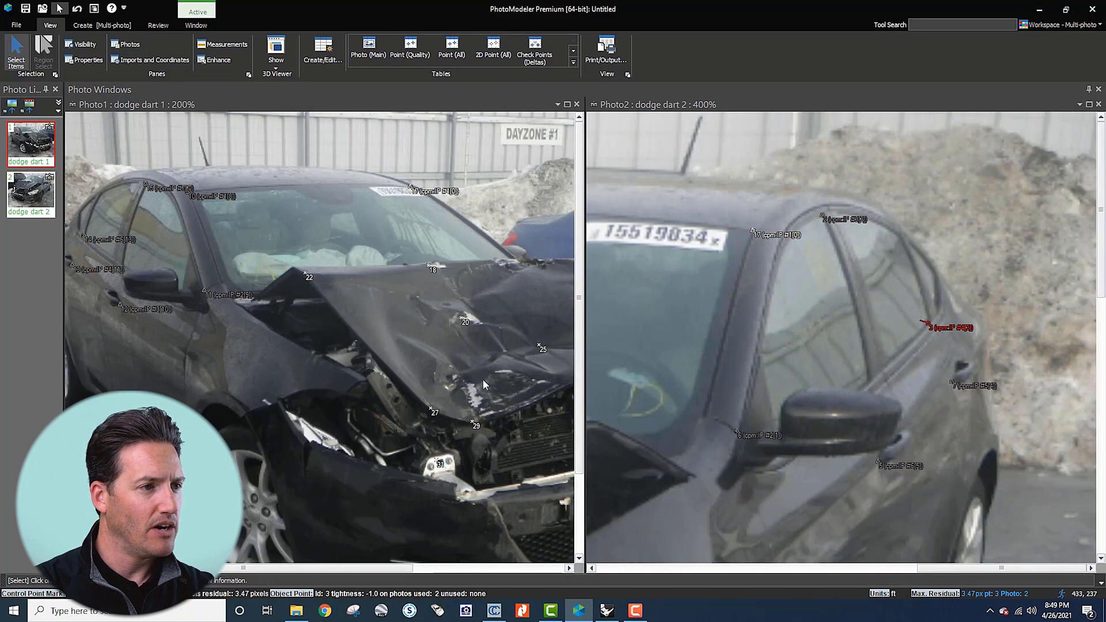
pyautogui.scroll(-1, 483, 380)
pyautogui.scroll(1, 292, 342)
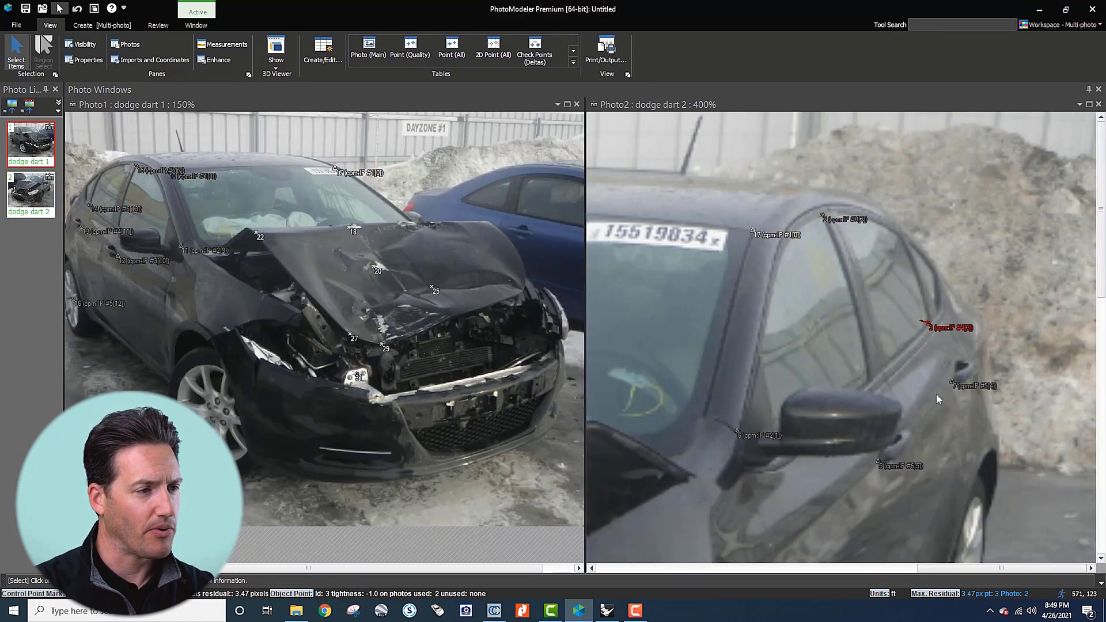
pyautogui.scroll(1, 925, 328)
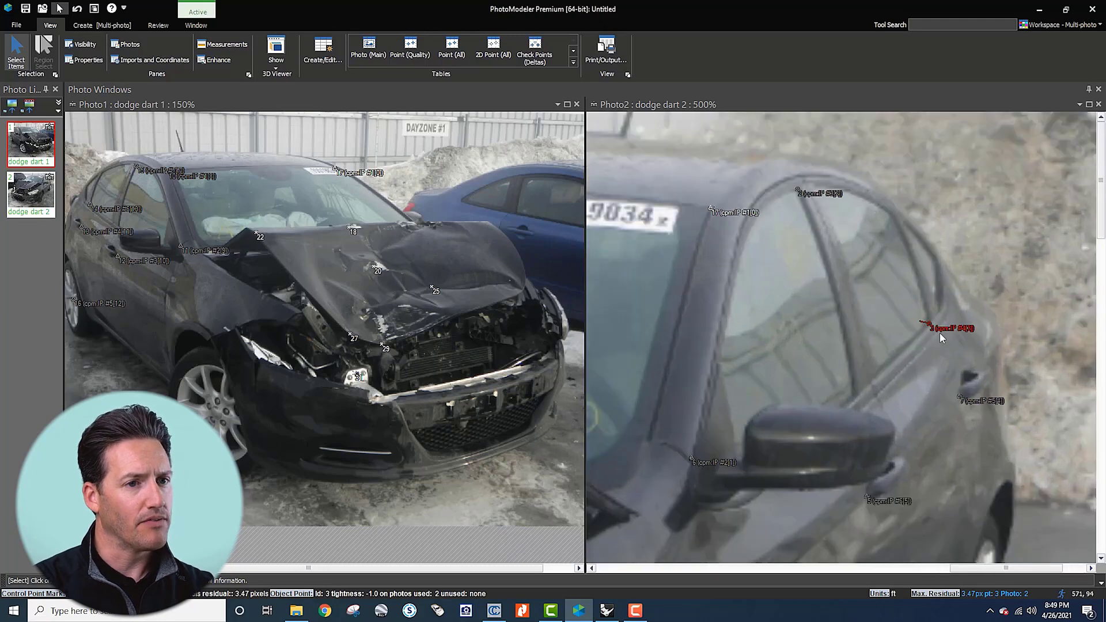
pyautogui.scroll(1, 939, 333)
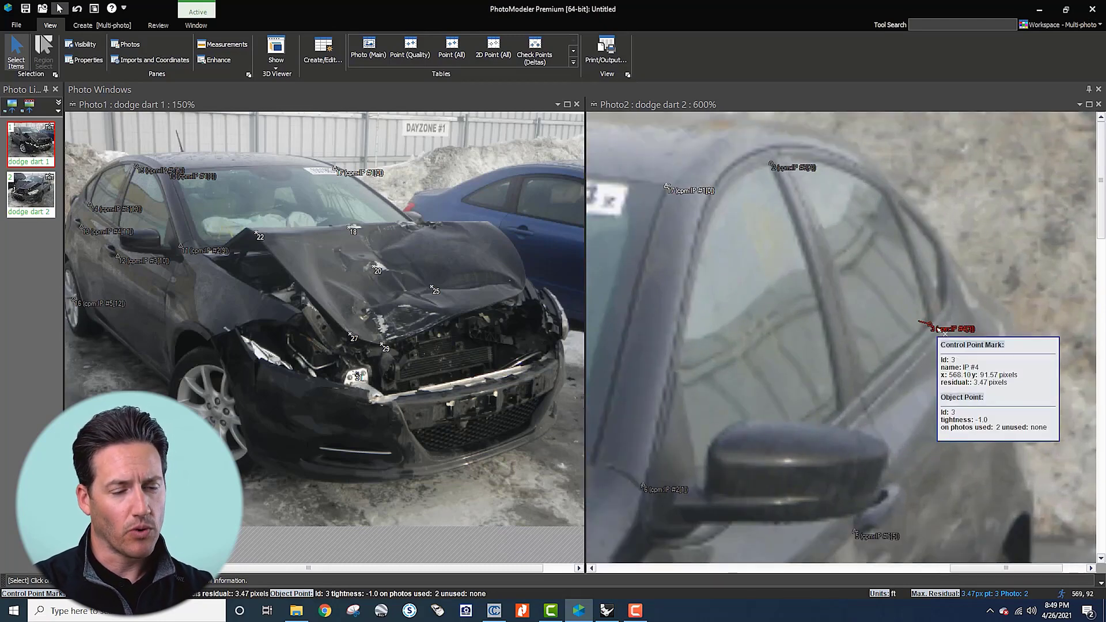
pyautogui.scroll(1, 939, 331)
pyautogui.moveTo(938, 329)
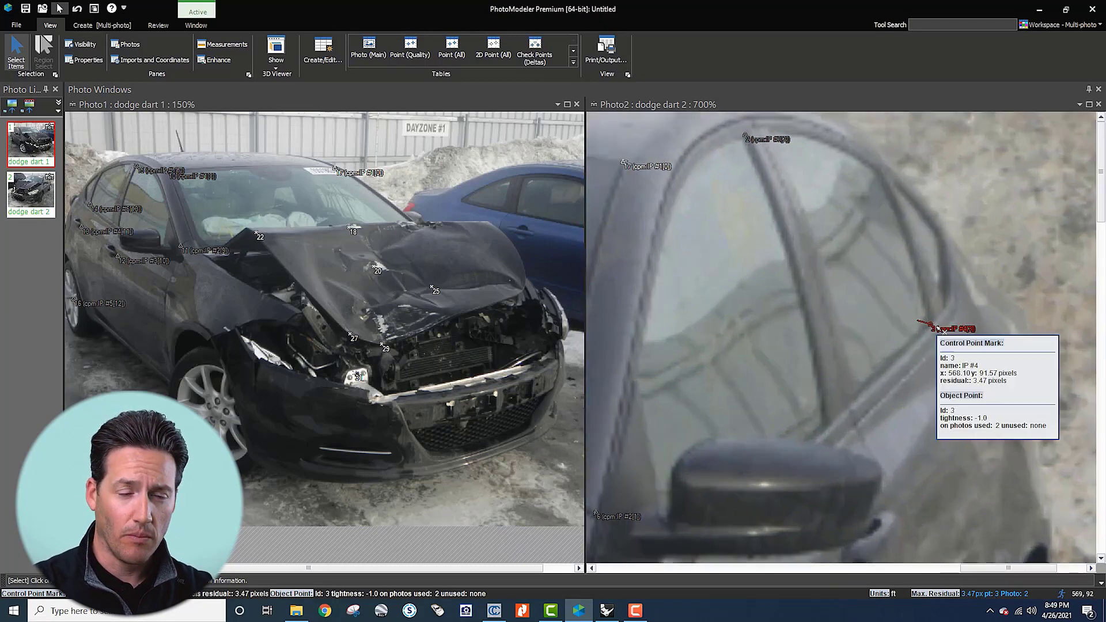
pyautogui.scroll(3, 940, 330)
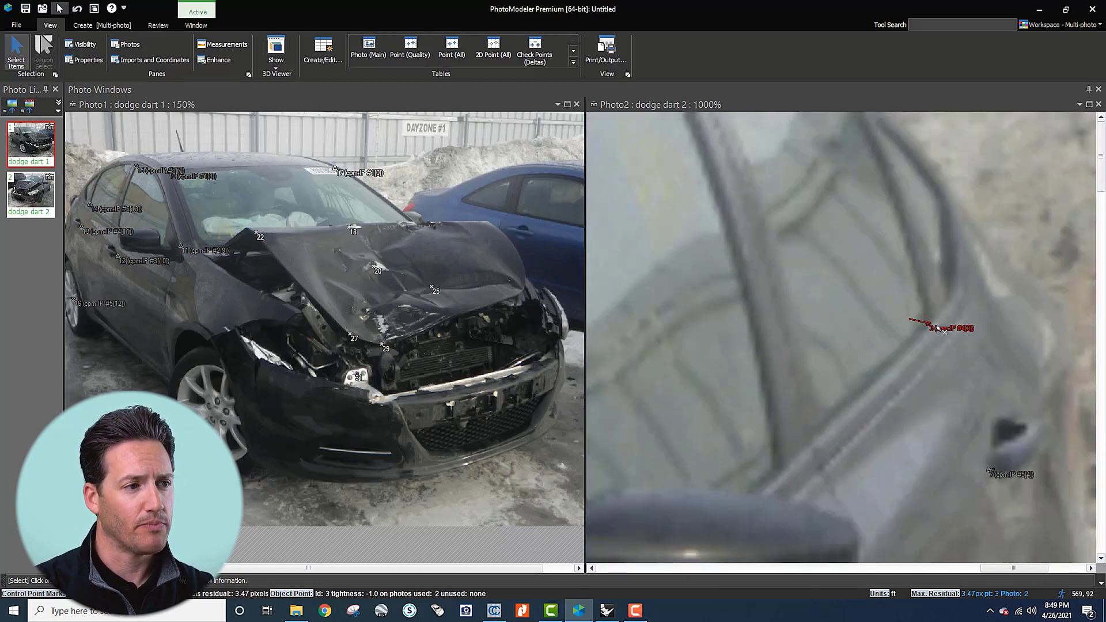
pyautogui.scroll(-6, 810, 338)
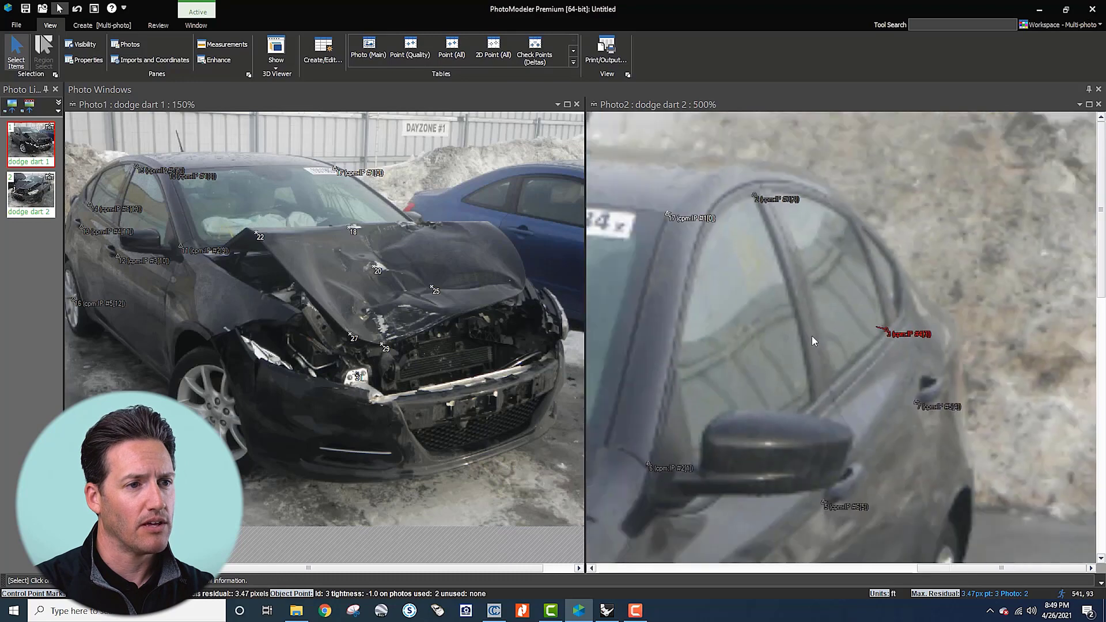
# Step: Compare the hood's rear edge and windshield between dodge dart 1 and dodge dart 2 for another shared feature
pyautogui.scroll(2, 478, 373)
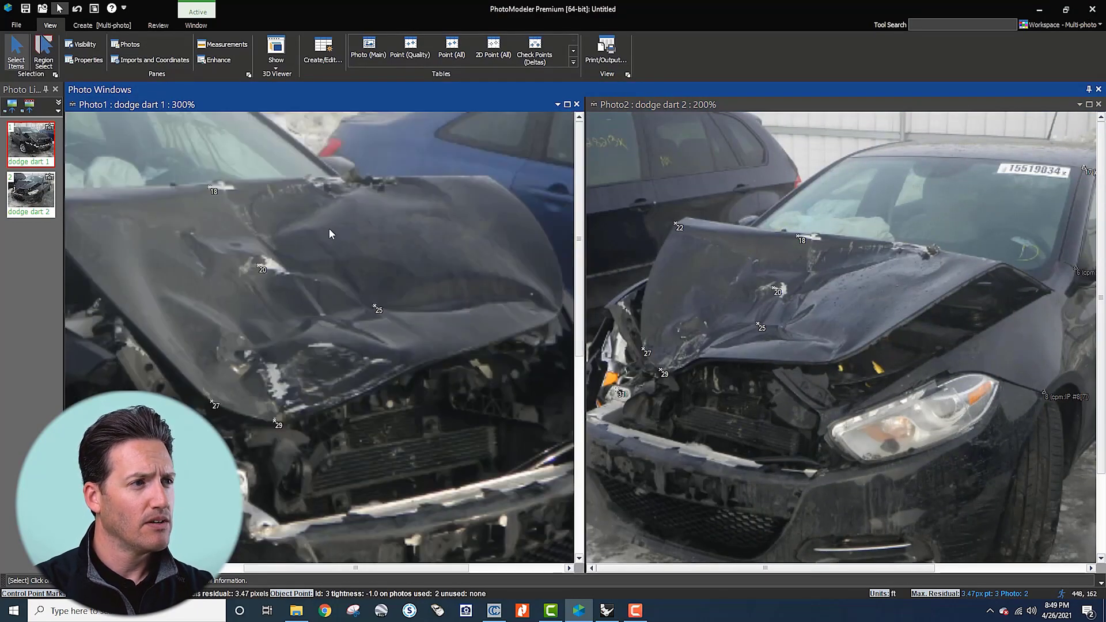
pyautogui.scroll(1, 264, 175)
pyautogui.scroll(1, 904, 246)
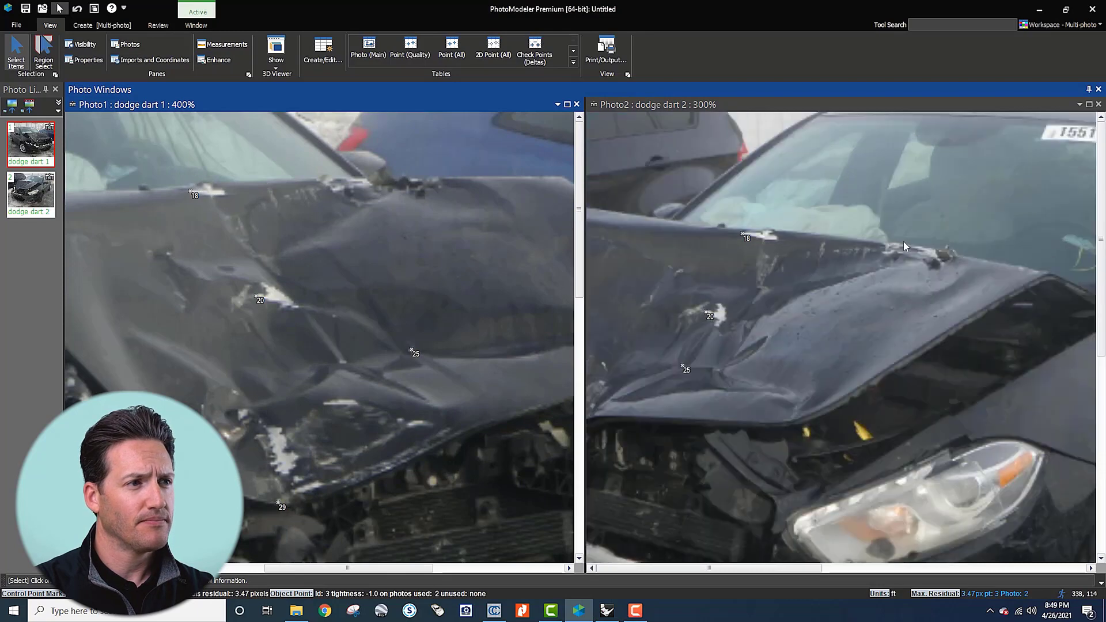
pyautogui.scroll(-1, 426, 208)
pyautogui.moveTo(344, 208); pyautogui.dragTo(459, 350, button='middle')
pyautogui.scroll(2, 275, 208)
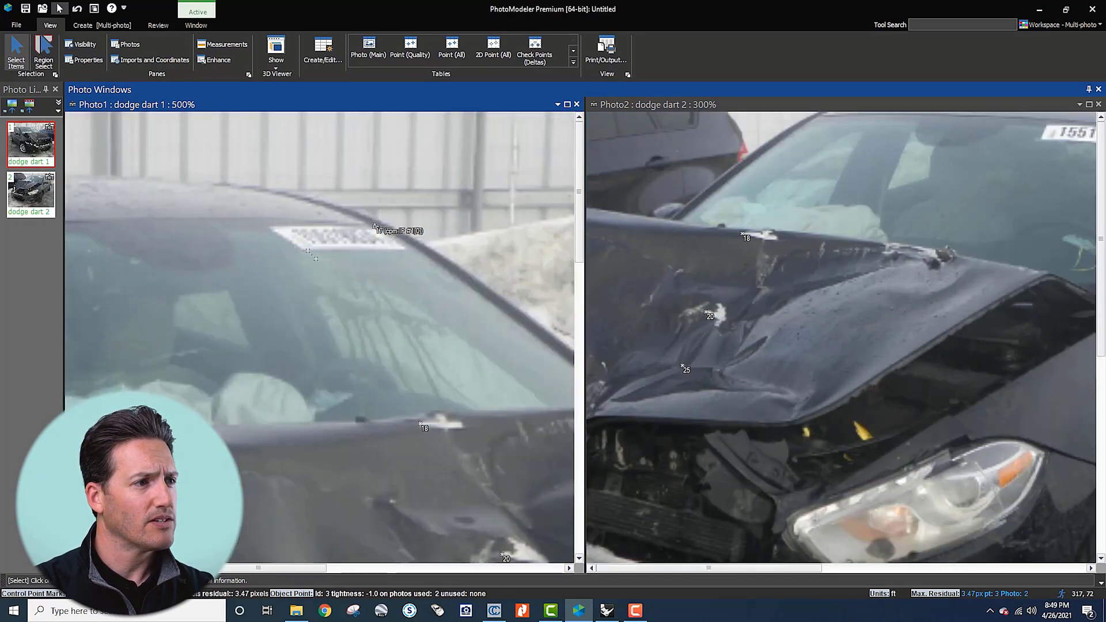
pyautogui.press('l')
pyautogui.scroll(2, 306, 249)
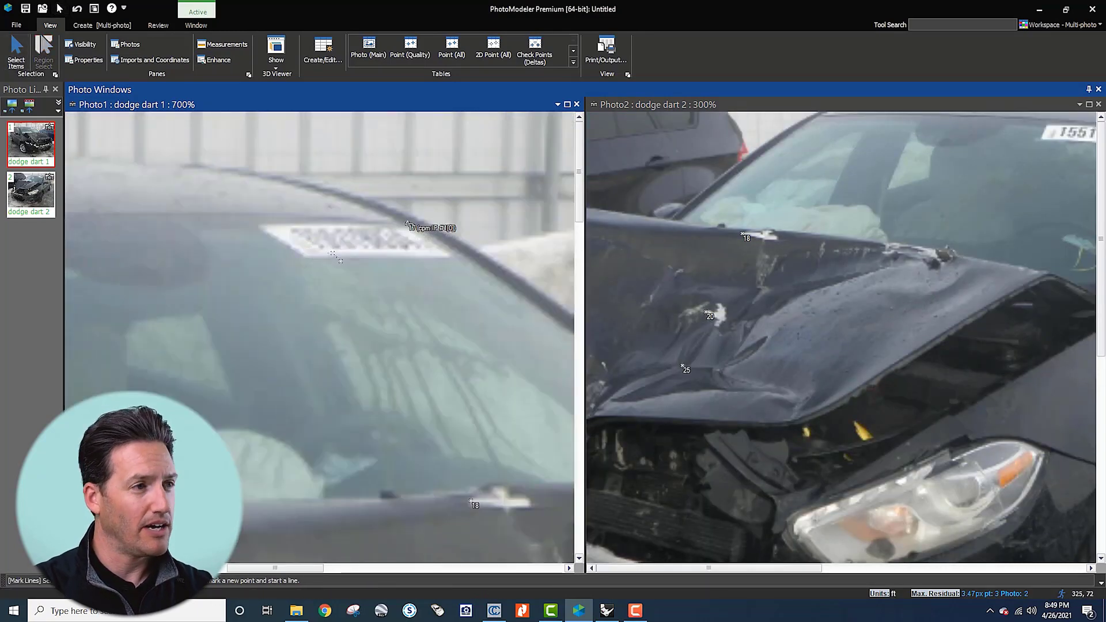
pyautogui.press('r')
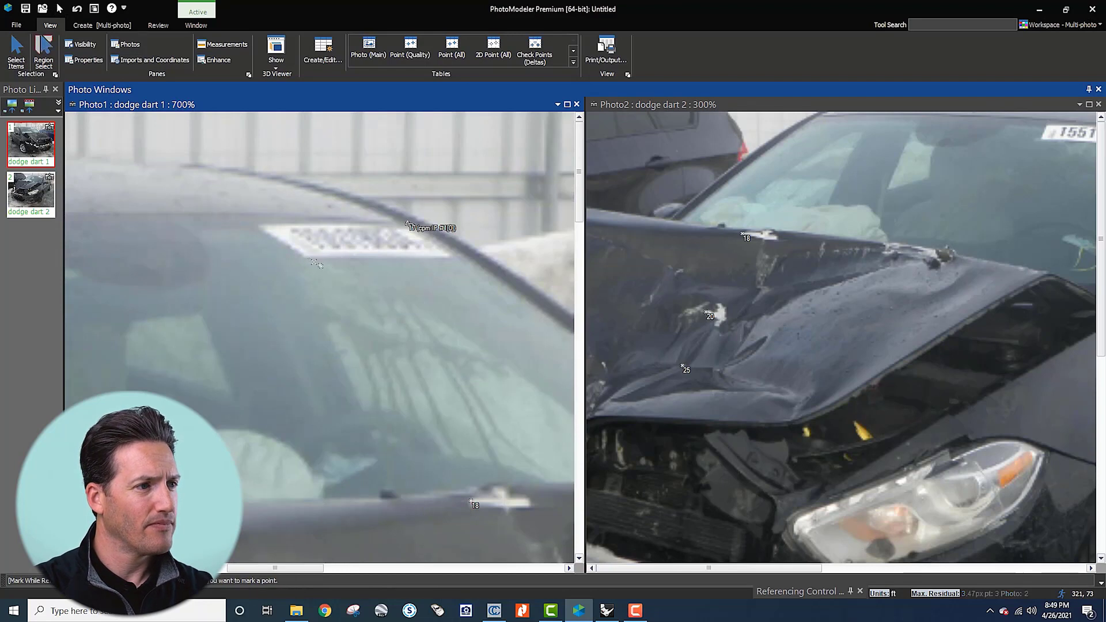
pyautogui.press('Escape')
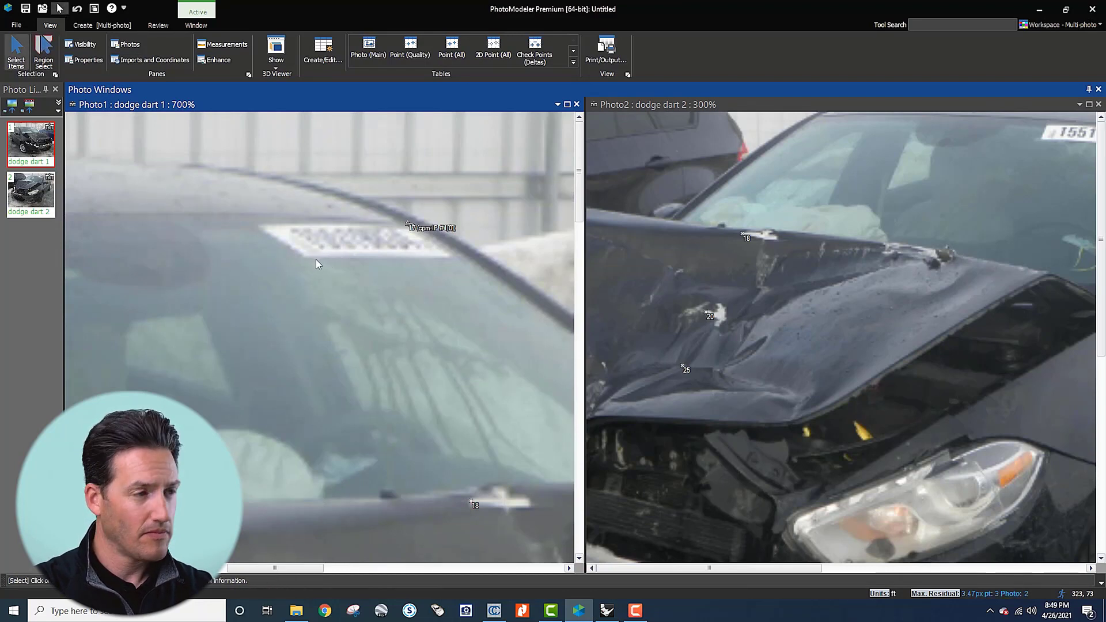
# Step: Reference the lower-left corner of the white windshield sticker from dodge dart 1 to dodge dart 2
pyautogui.press('r')
pyautogui.click(308, 260)
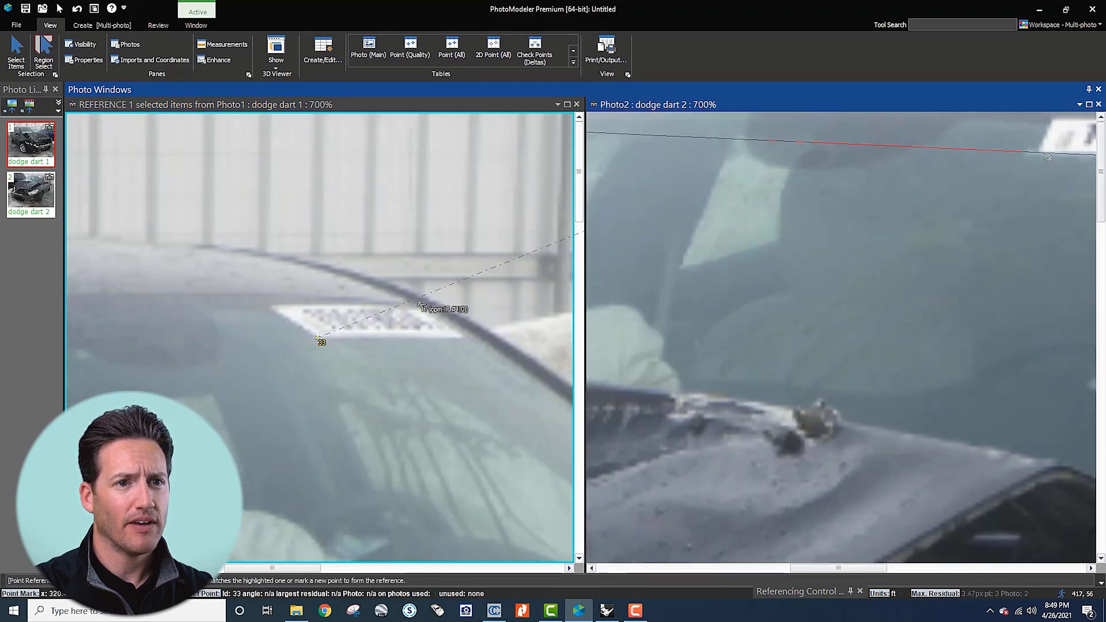
pyautogui.click(1048, 158)
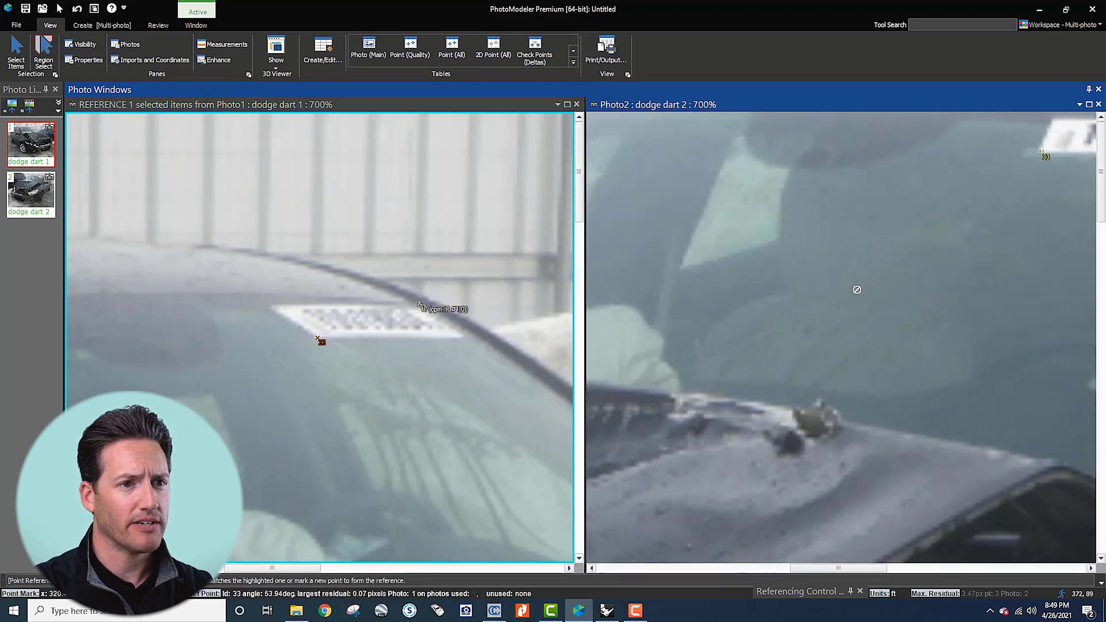
pyautogui.press('Escape')
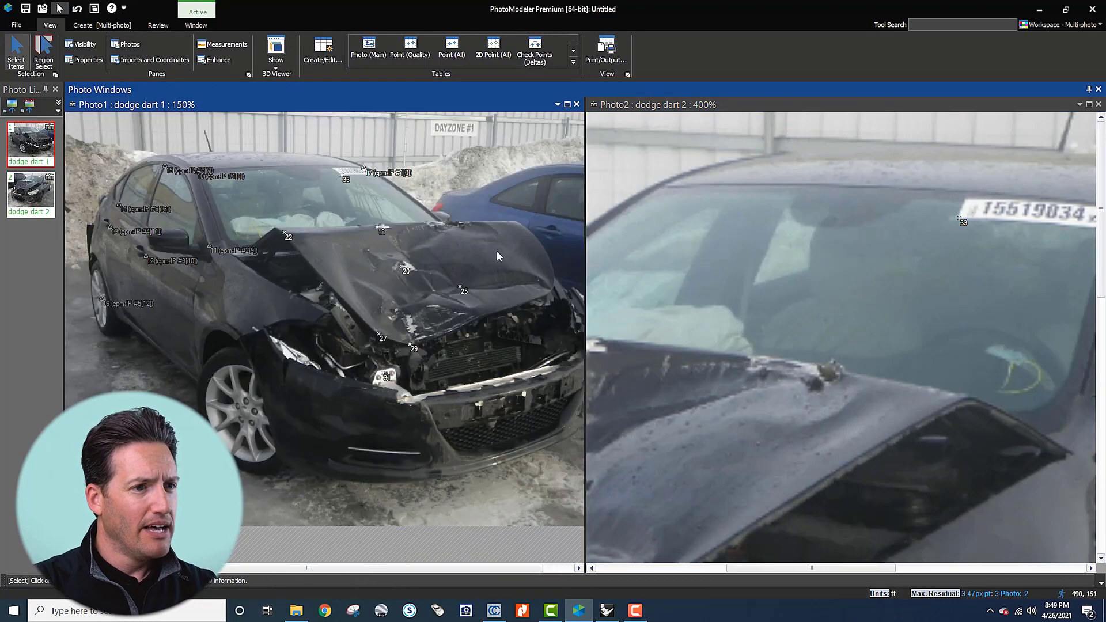
# Step: Compare the front bumper and hood edges between dodge dart 1 and dodge dart 2 for another shared feature
pyautogui.scroll(-3, 689, 293)
pyautogui.moveTo(740, 283); pyautogui.dragTo(829, 359, button='middle')
pyautogui.scroll(2, 806, 259)
pyautogui.scroll(1, 448, 421)
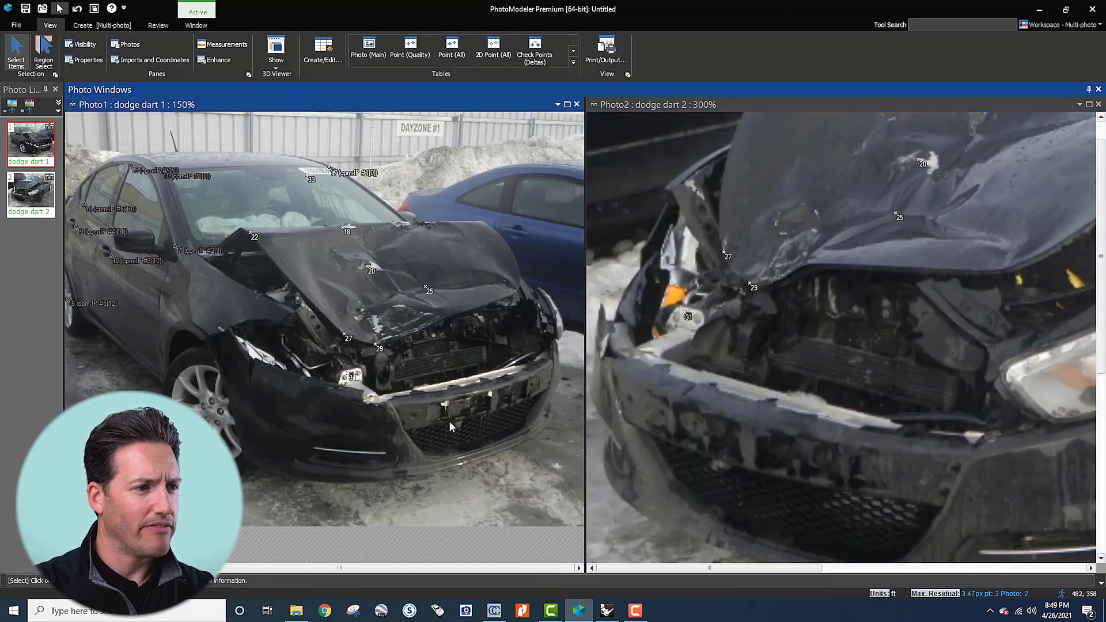
pyautogui.moveTo(448, 420); pyautogui.dragTo(383, 451, button='middle')
pyautogui.moveTo(854, 276); pyautogui.dragTo(654, 446, button='middle')
pyautogui.scroll(3, 455, 225)
pyautogui.moveTo(455, 225); pyautogui.dragTo(425, 292, button='middle')
# Step: Reference the driver's-side rear corner of the buckled hood from dodge dart 1 to dodge dart 2
pyautogui.scroll(2, 460, 247)
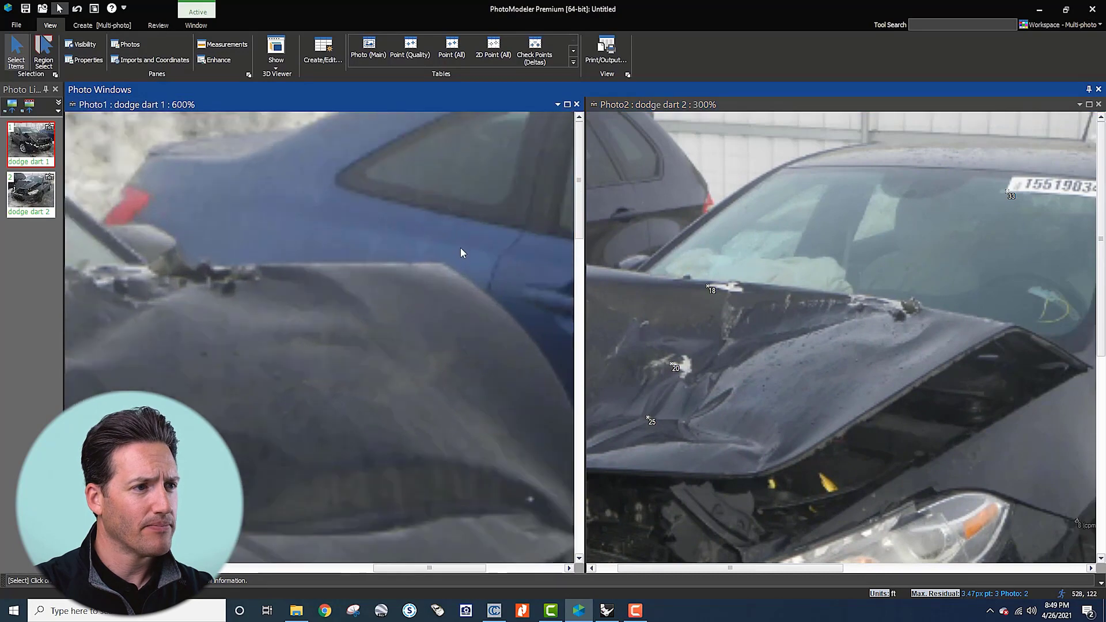
pyautogui.scroll(3, 981, 315)
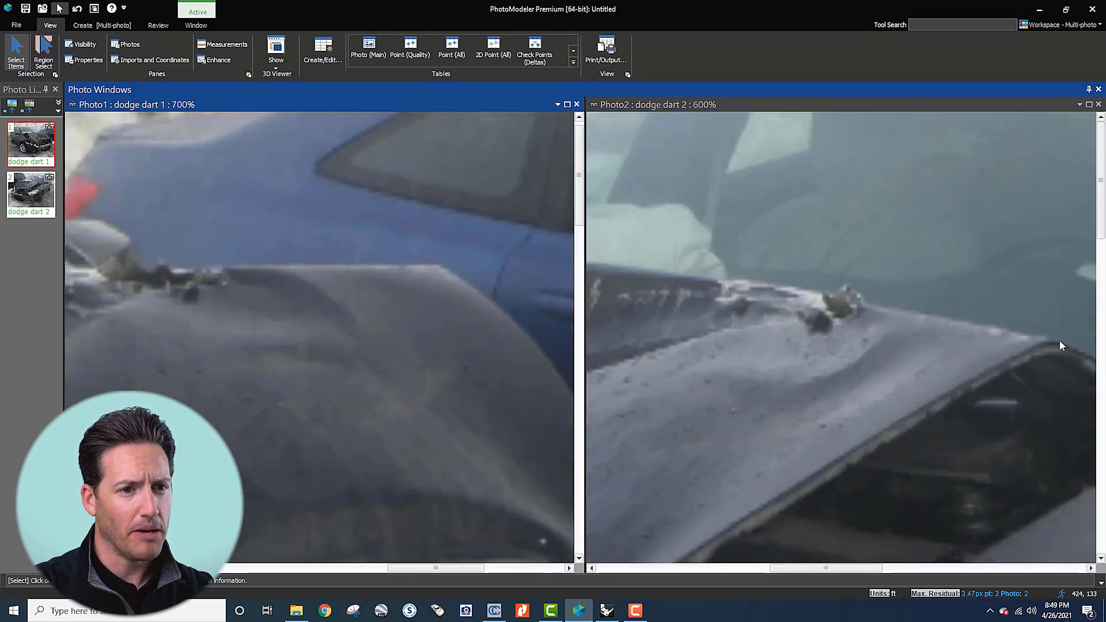
pyautogui.scroll(4, 464, 282)
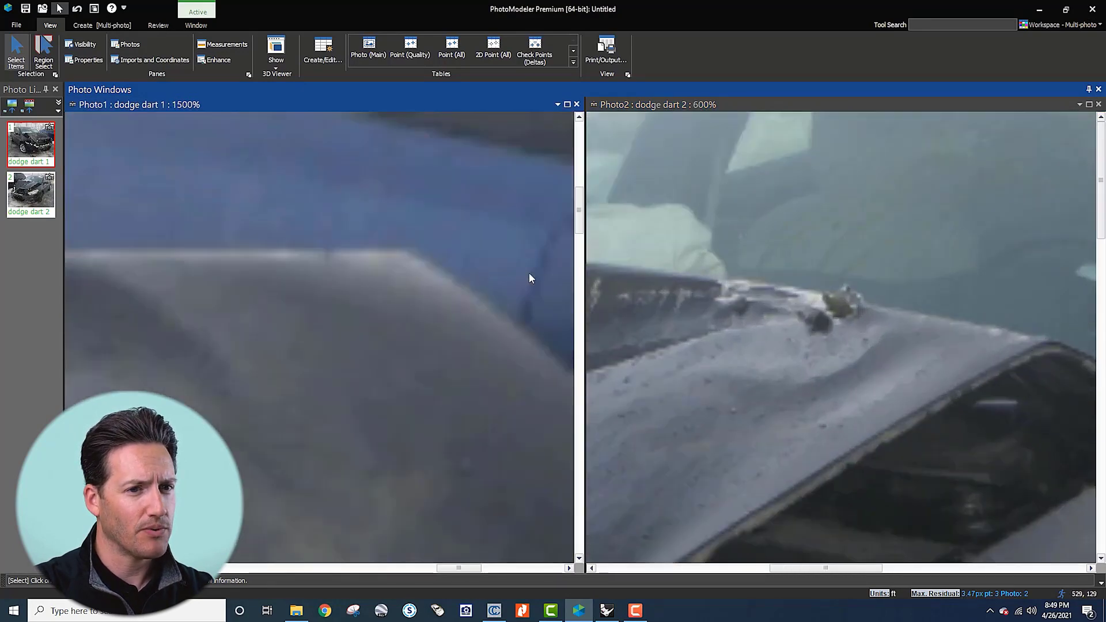
pyautogui.press('r')
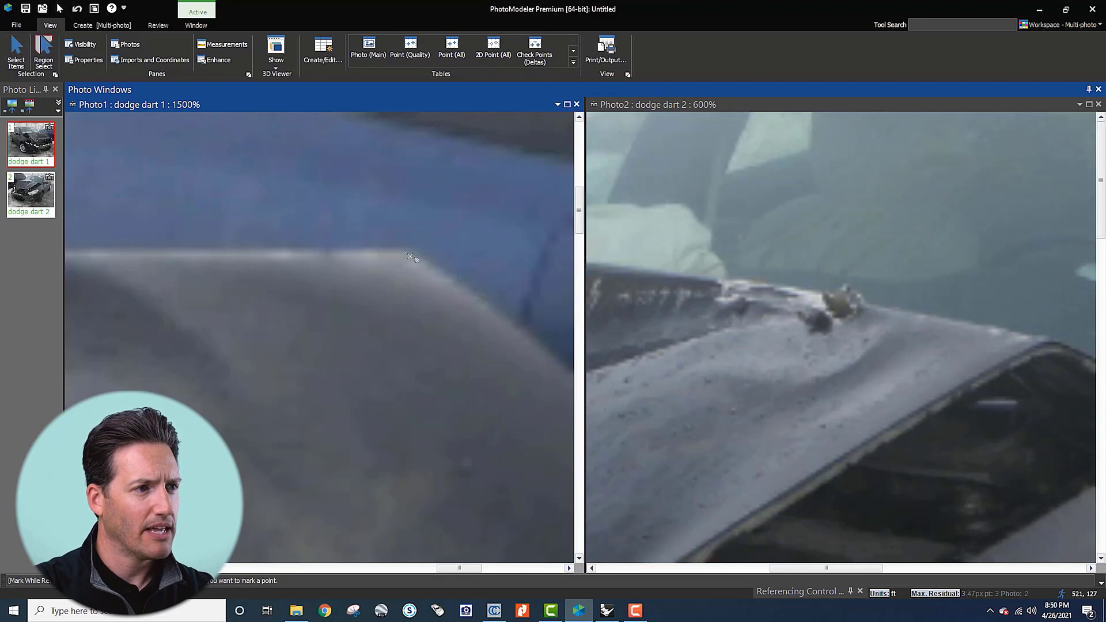
pyautogui.click(408, 257)
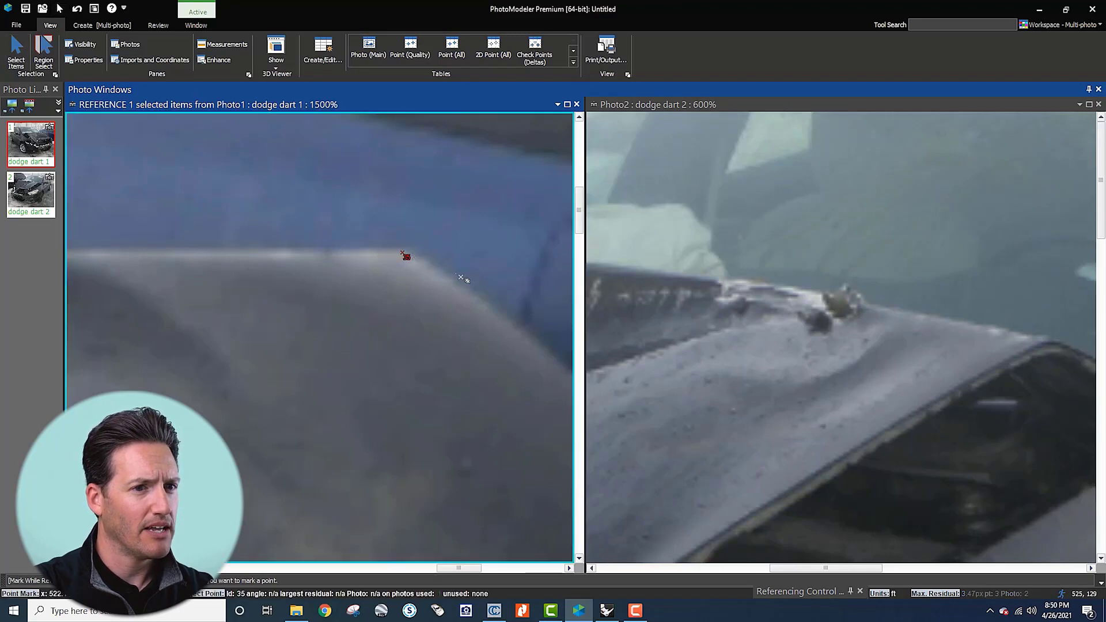
pyautogui.click(1042, 343)
pyautogui.press('Escape')
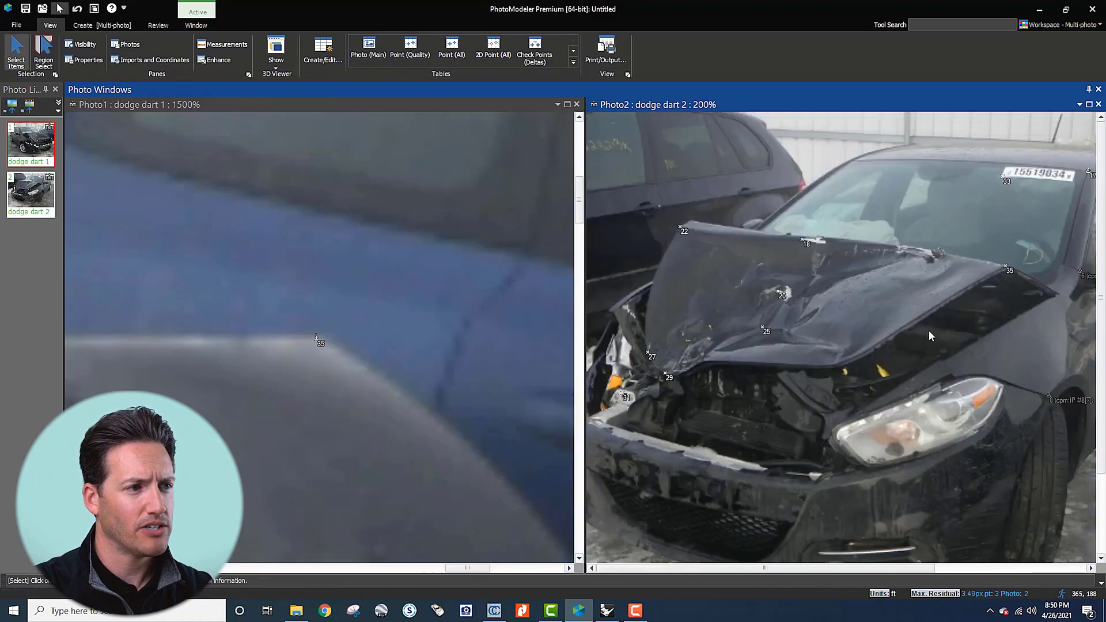
# Step: Process the project with Orientation and Optimize enabled, without saving the project beforehand
pyautogui.press('F5')
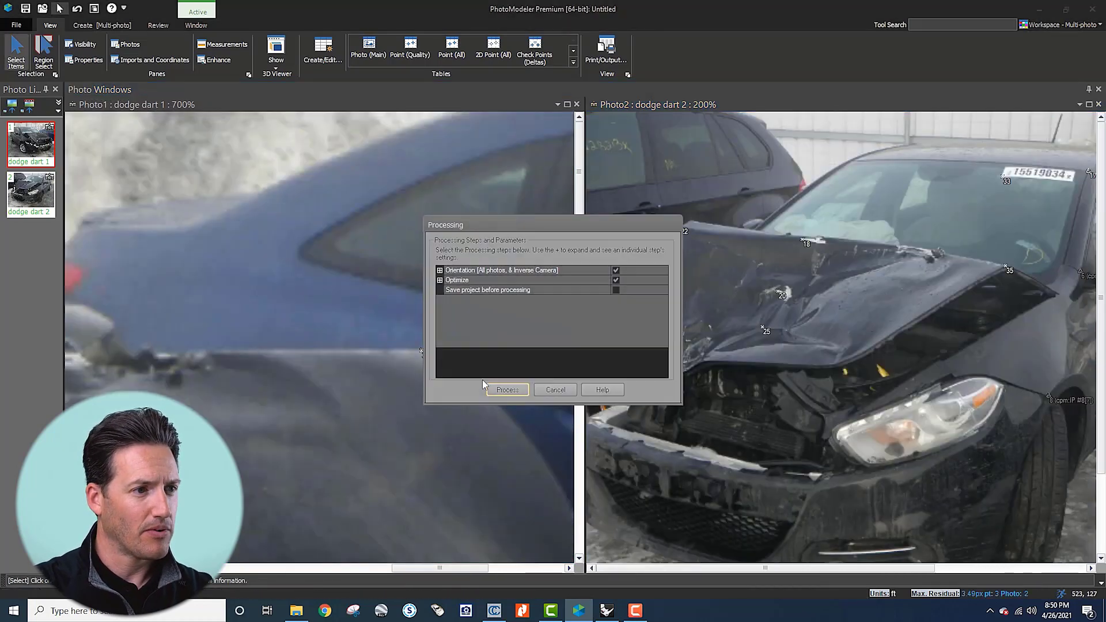
pyautogui.click(504, 390)
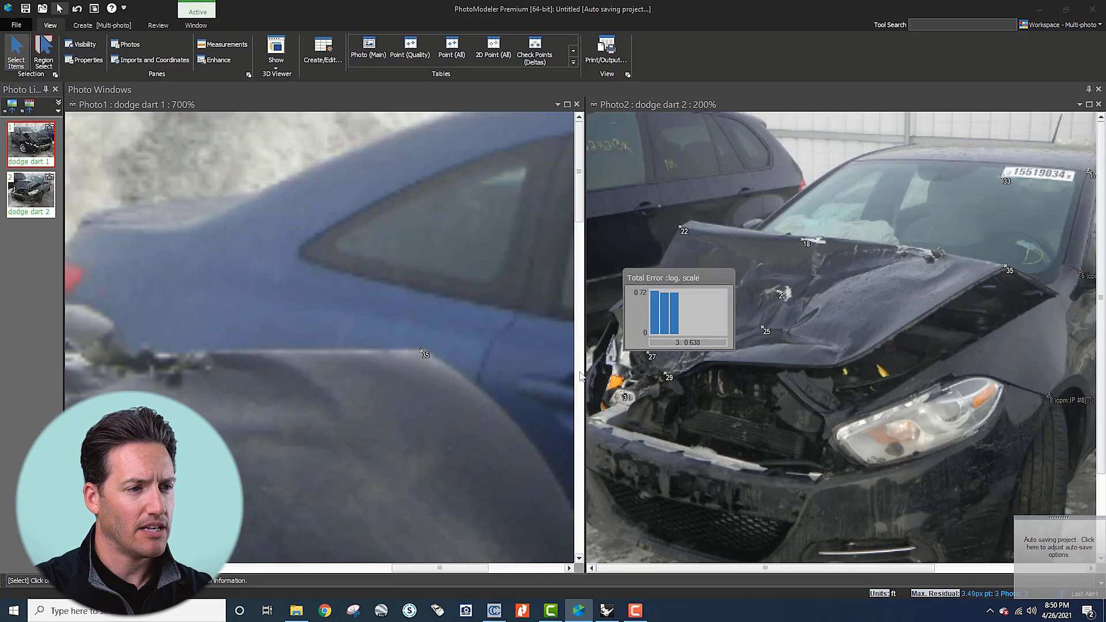
pyautogui.click(489, 339)
# Step: Compare the hood creases around points 20 and 25 in both photos for another shared feature
pyautogui.scroll(-2, 439, 375)
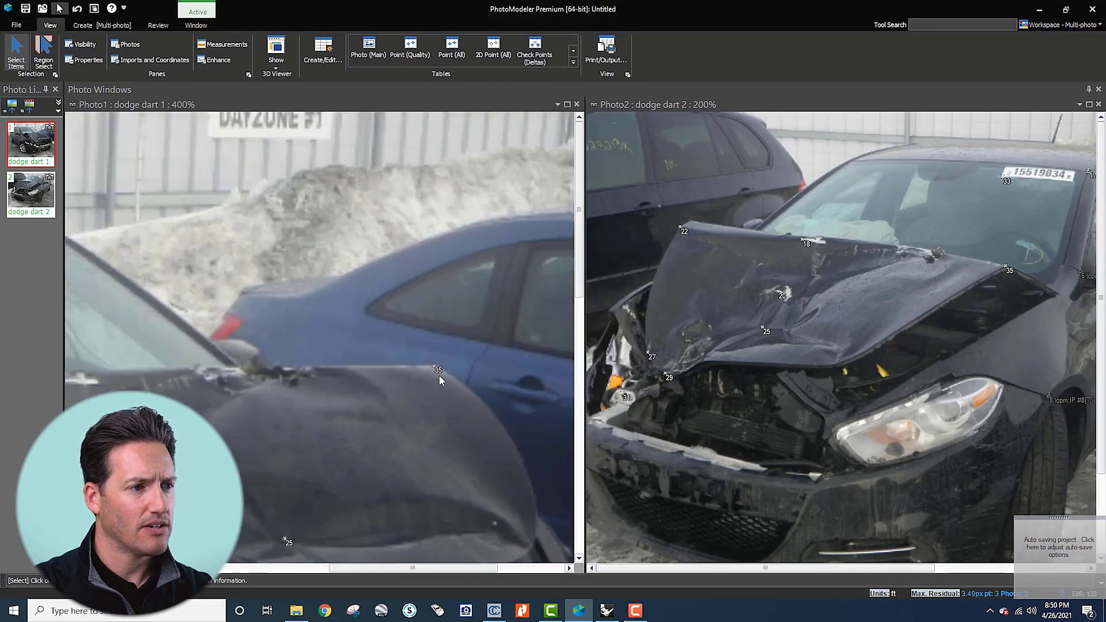
pyautogui.scroll(-2, 410, 443)
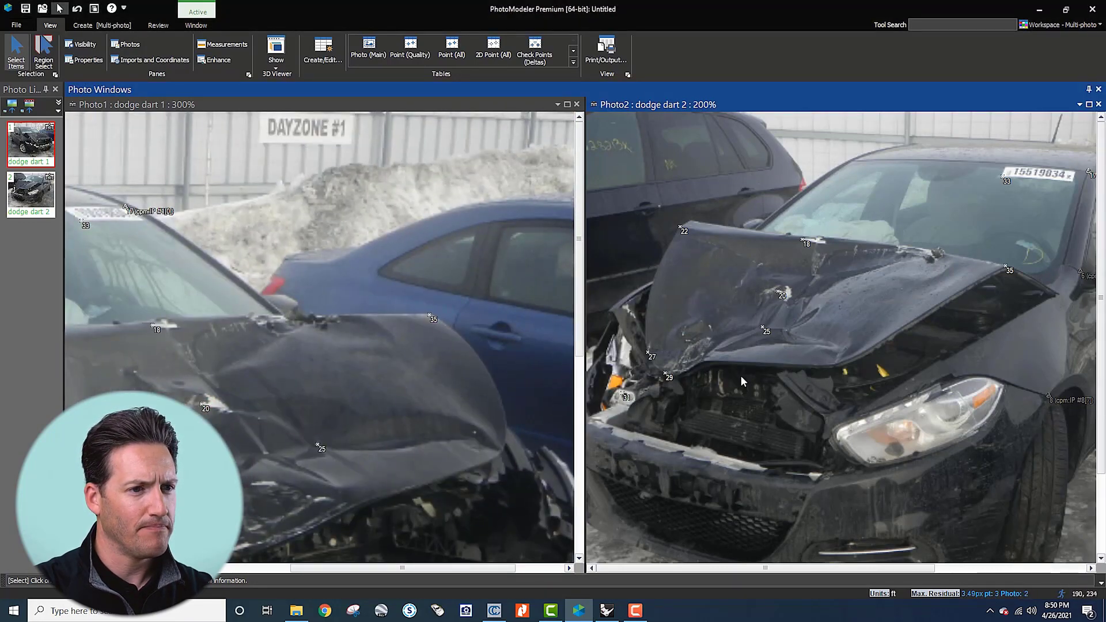
pyautogui.scroll(2, 741, 375)
pyautogui.scroll(2, 357, 469)
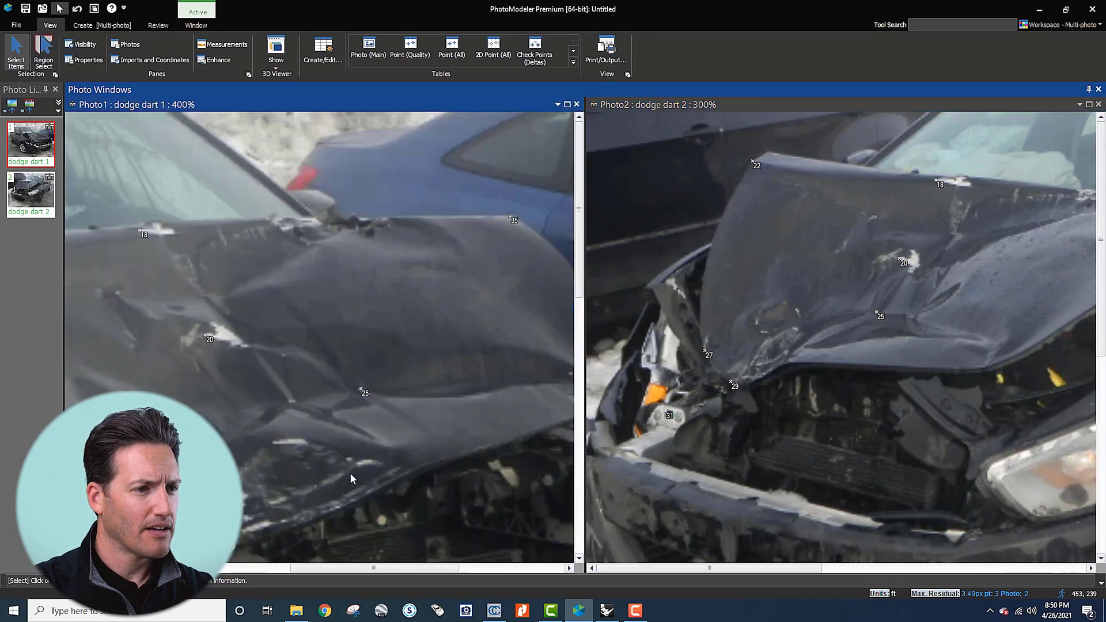
pyautogui.scroll(2, 350, 474)
pyautogui.scroll(2, 811, 363)
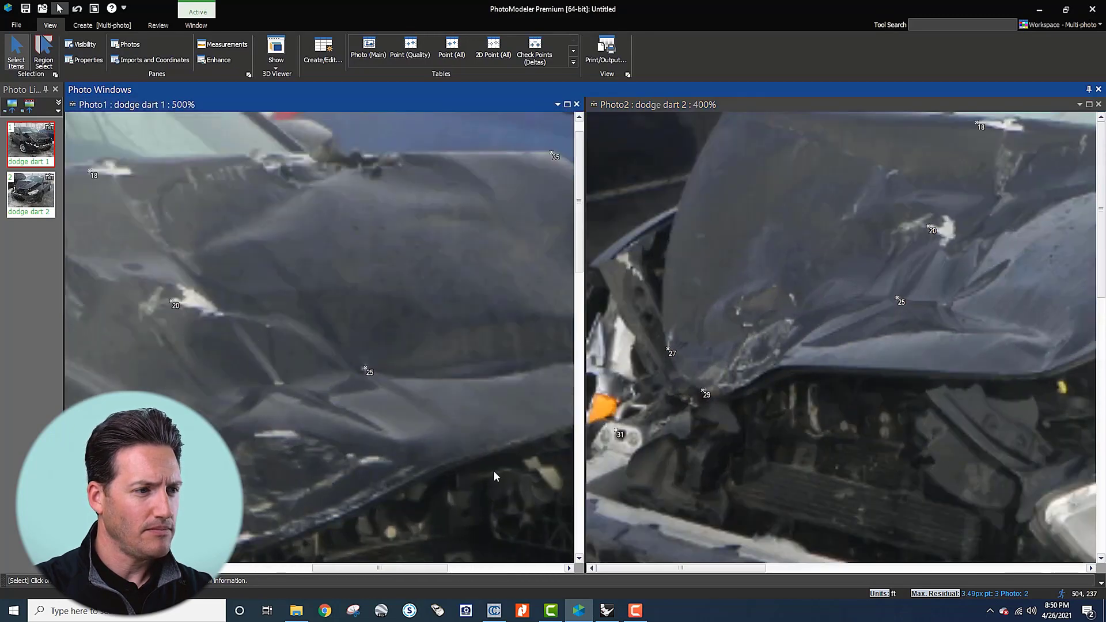
pyautogui.moveTo(446, 448); pyautogui.dragTo(427, 400, button='middle')
pyautogui.moveTo(875, 369); pyautogui.dragTo(782, 390, button='middle')
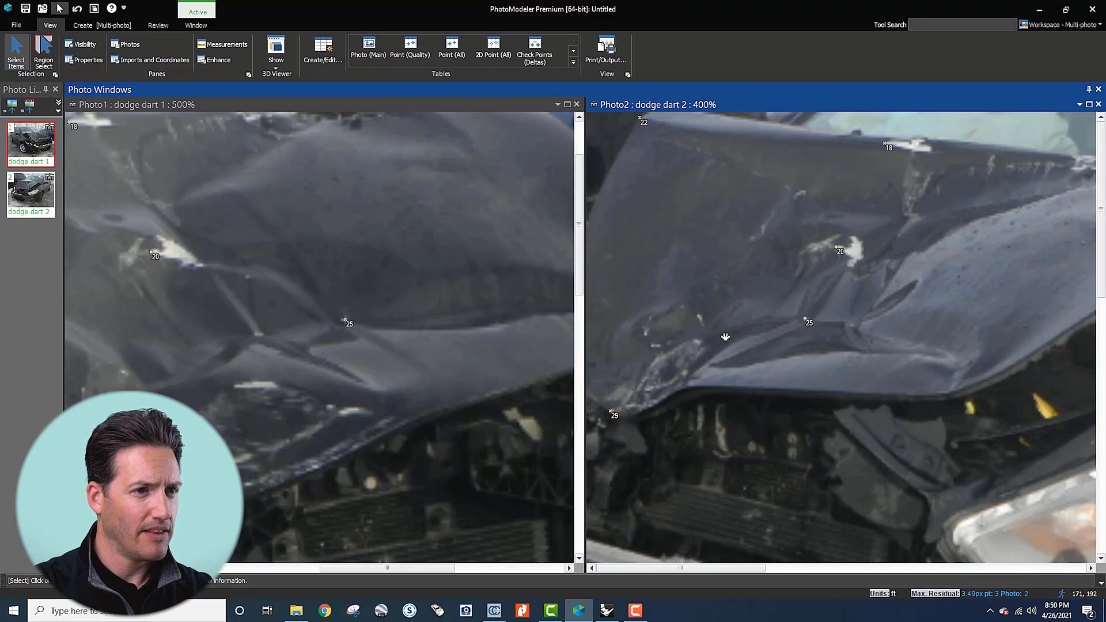
pyautogui.moveTo(725, 336); pyautogui.dragTo(739, 338, button='middle')
pyautogui.moveTo(283, 273); pyautogui.dragTo(323, 264, button='middle')
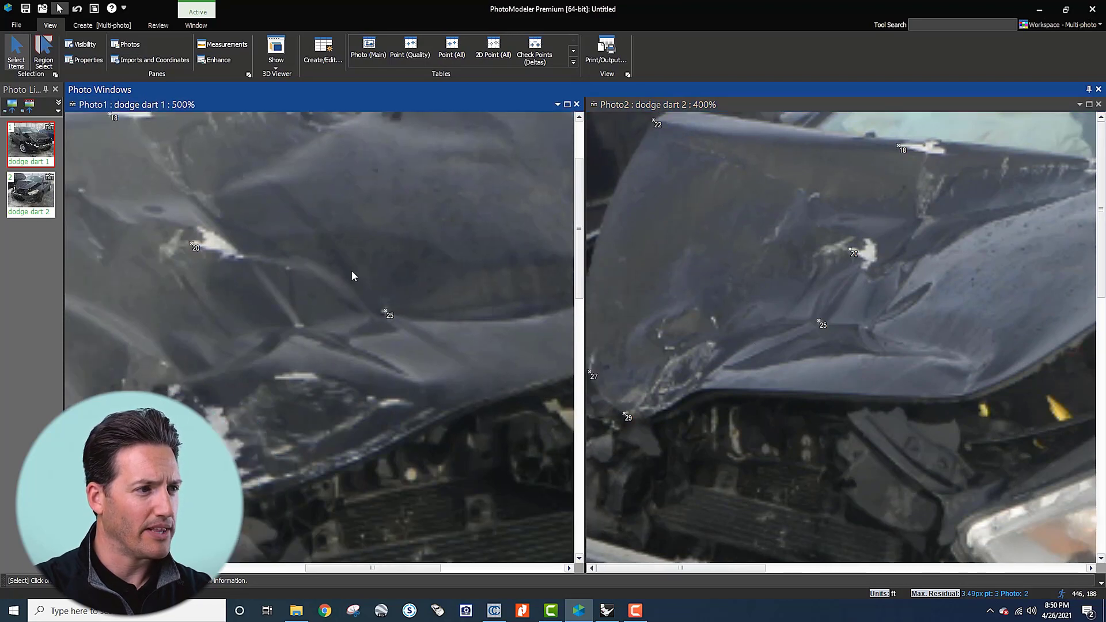
pyautogui.moveTo(275, 371); pyautogui.dragTo(341, 353, button='middle')
pyautogui.moveTo(688, 337); pyautogui.dragTo(720, 337, button='middle')
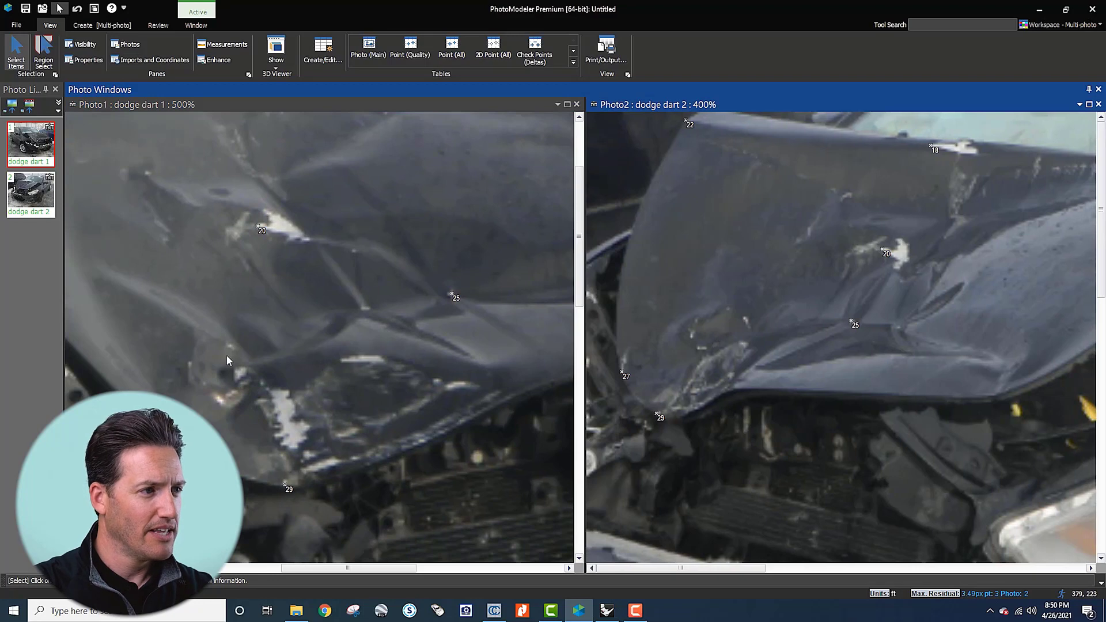
# Step: Examine the scraped hood area near points 27 and 29 in both photos for a matching detail
pyautogui.scroll(2, 227, 354)
pyautogui.moveTo(265, 357); pyautogui.dragTo(304, 325, button='middle')
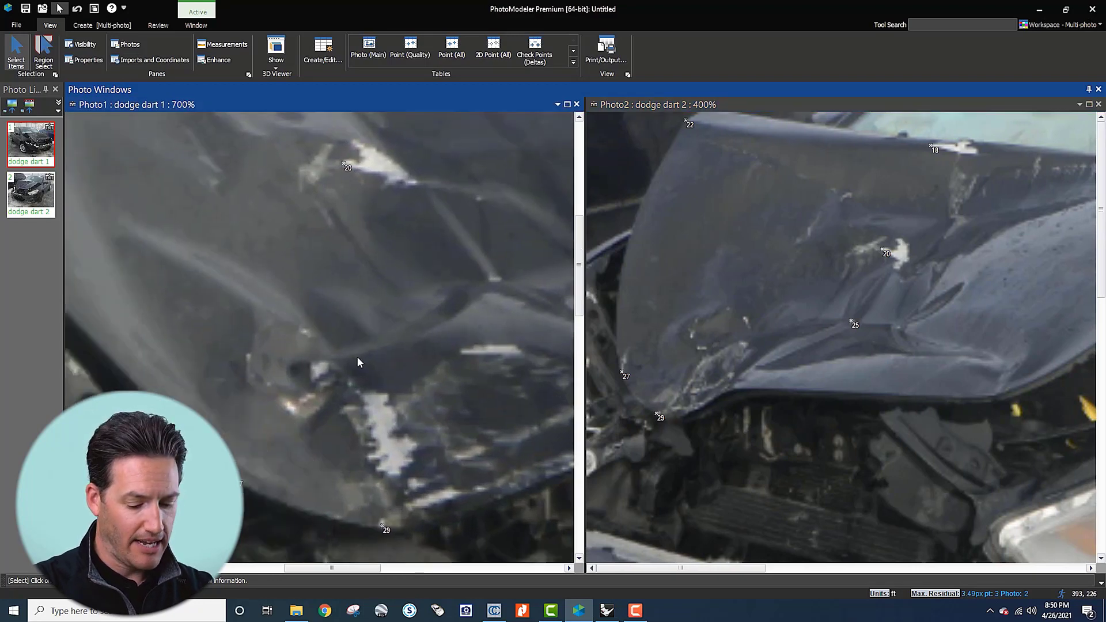
pyautogui.scroll(5, 741, 320)
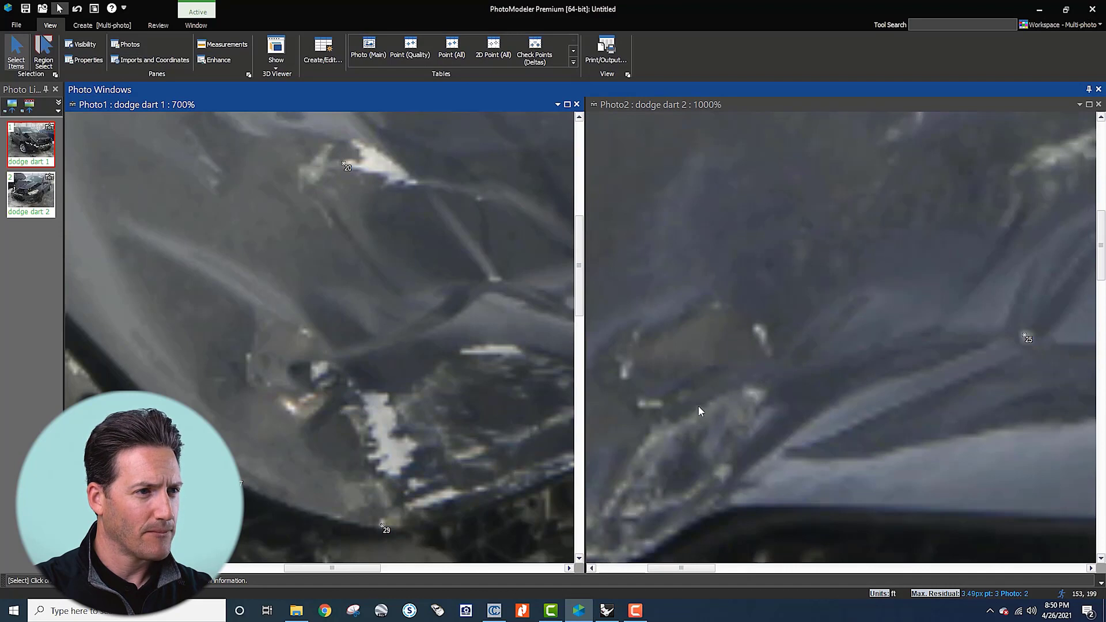
pyautogui.scroll(-1, 401, 416)
pyautogui.scroll(-4, 732, 327)
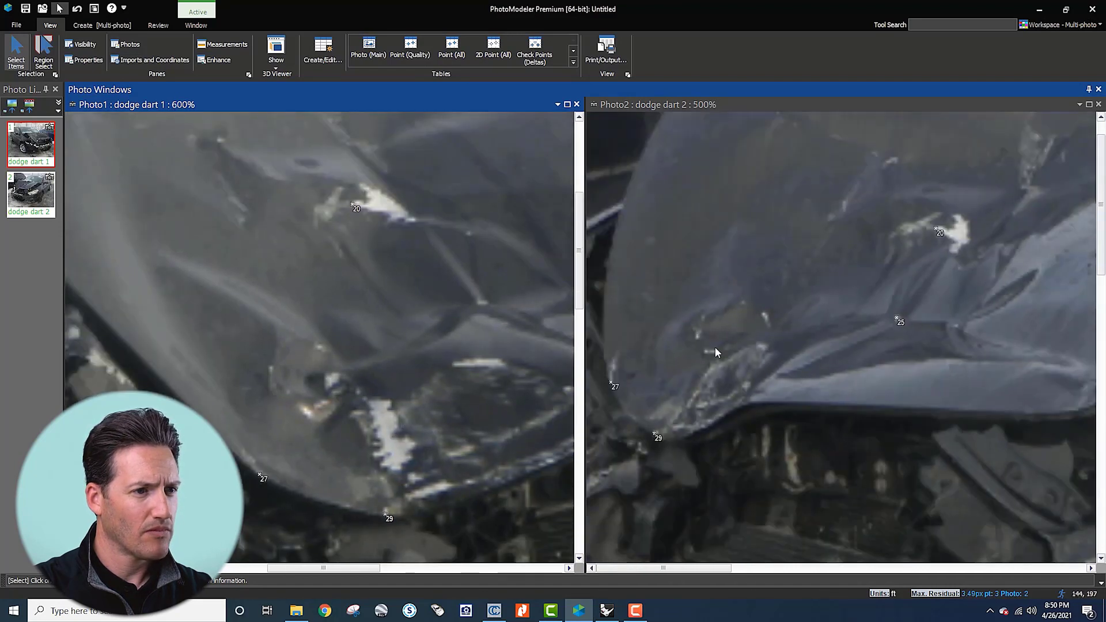
pyautogui.scroll(-2, 773, 388)
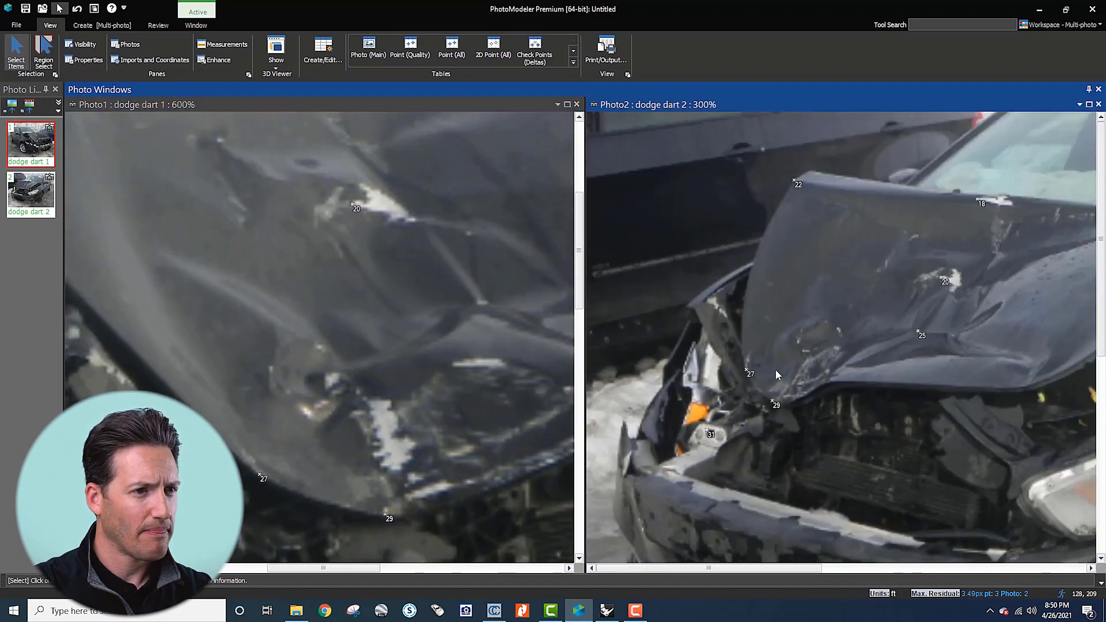
# Step: Compare the hood's front edge and the exposed front bumper in both photos for another shared feature
pyautogui.moveTo(463, 457); pyautogui.dragTo(292, 372, button='middle')
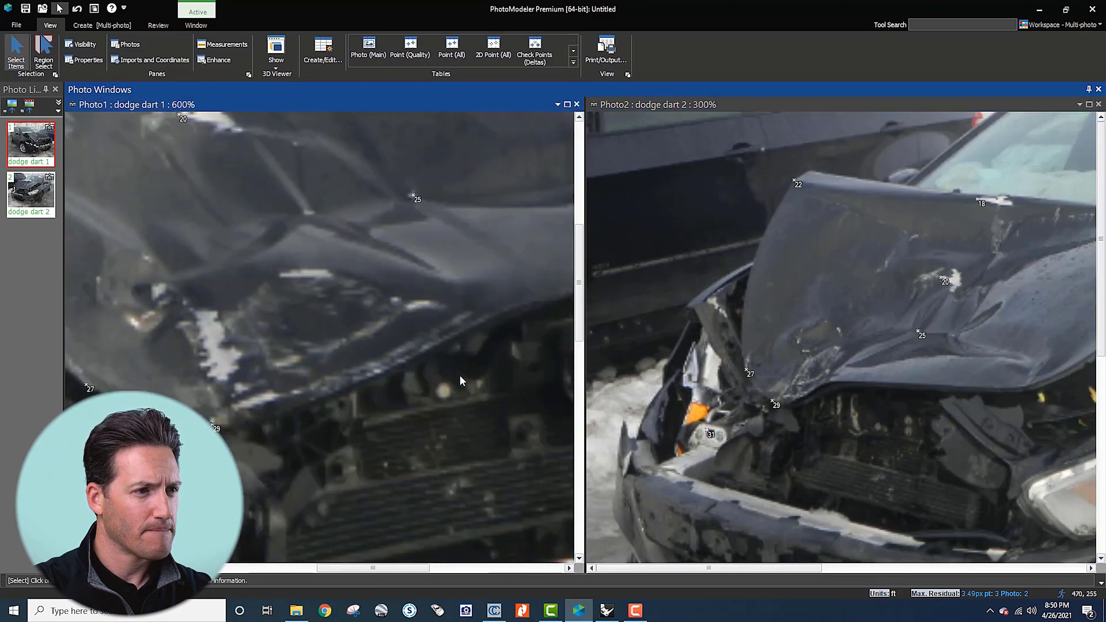
pyautogui.moveTo(485, 368); pyautogui.dragTo(382, 396, button='middle')
pyautogui.scroll(-2, 411, 387)
pyautogui.moveTo(449, 389); pyautogui.dragTo(389, 397, button='middle')
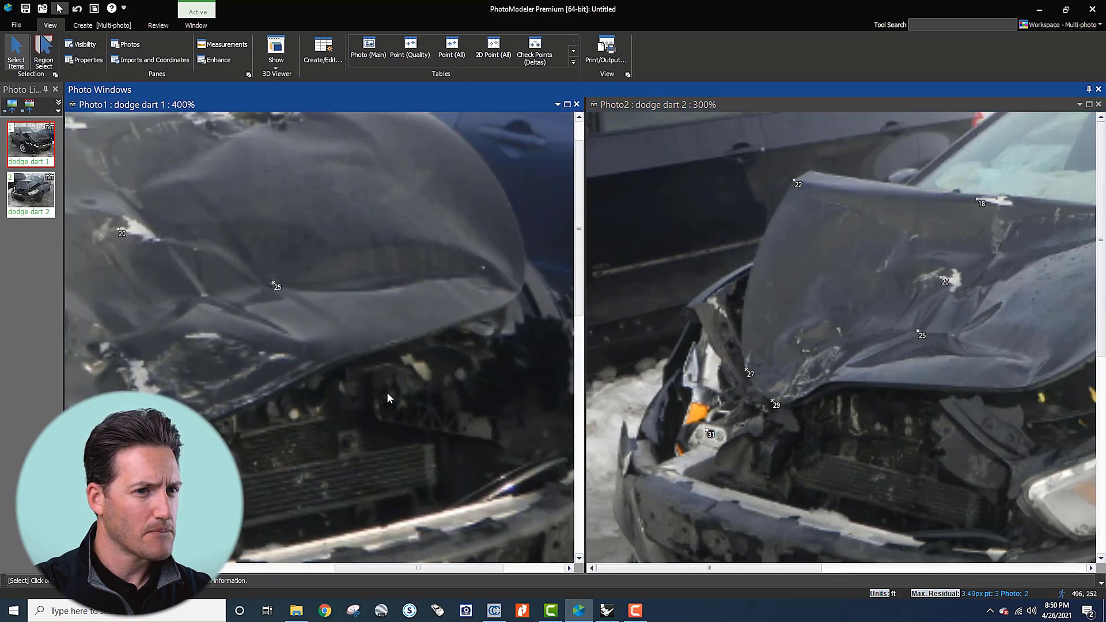
pyautogui.scroll(-1, 865, 362)
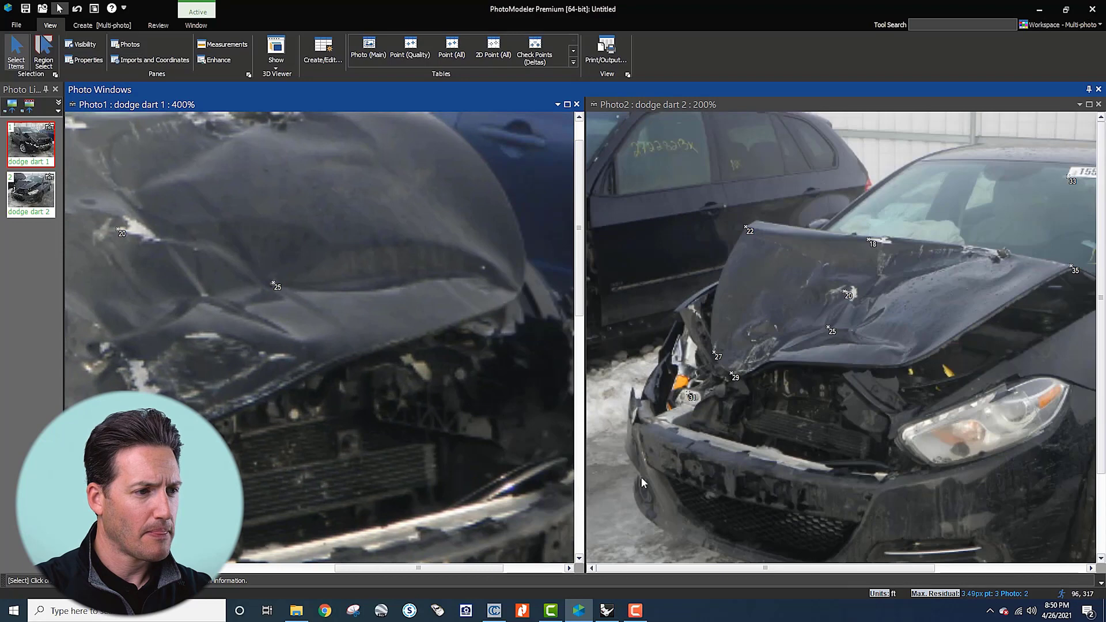
pyautogui.moveTo(423, 517); pyautogui.dragTo(410, 425, button='middle')
pyautogui.scroll(2, 719, 456)
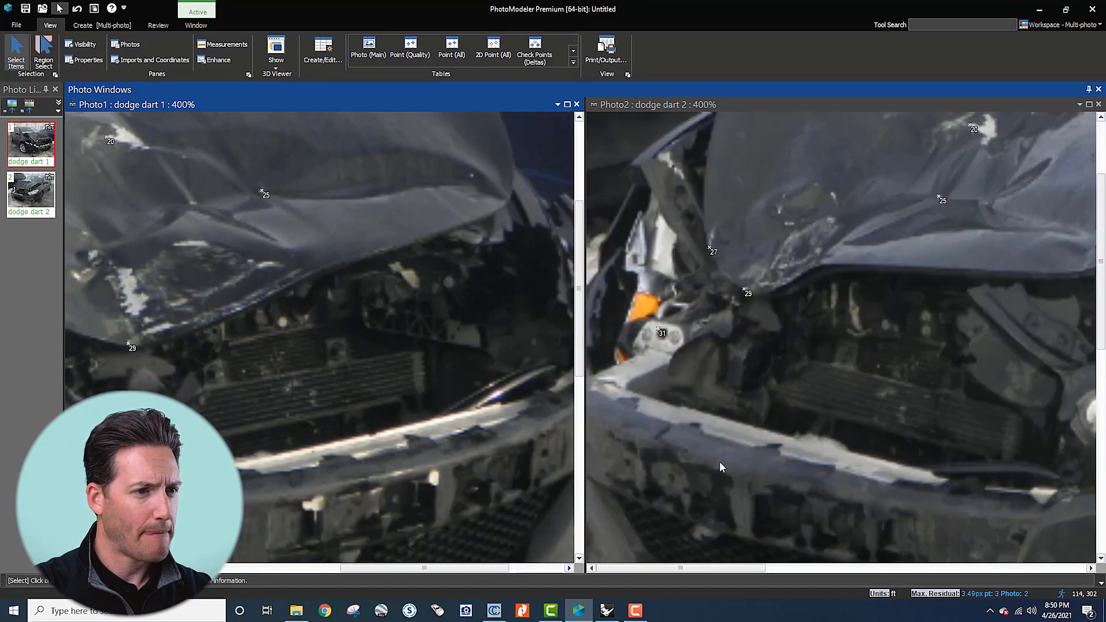
pyautogui.moveTo(706, 454); pyautogui.dragTo(783, 458, button='middle')
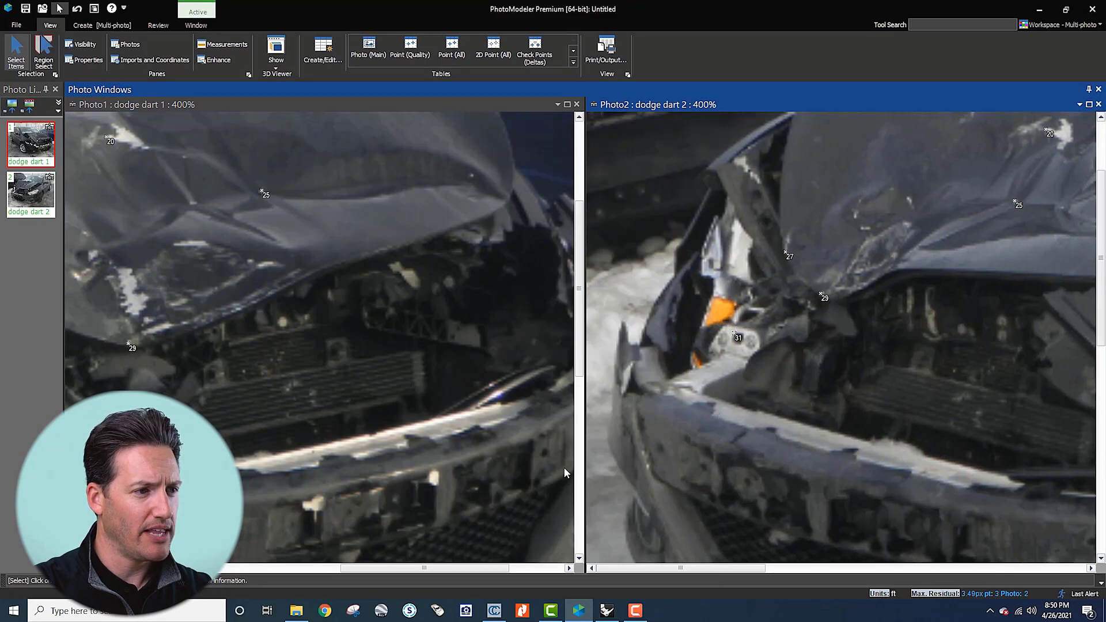
# Step: Reference the tip of the dark notch along the front bumper's pale upper edge from dodge dart 1 to dodge dart 2
pyautogui.scroll(4, 408, 435)
pyautogui.press('r')
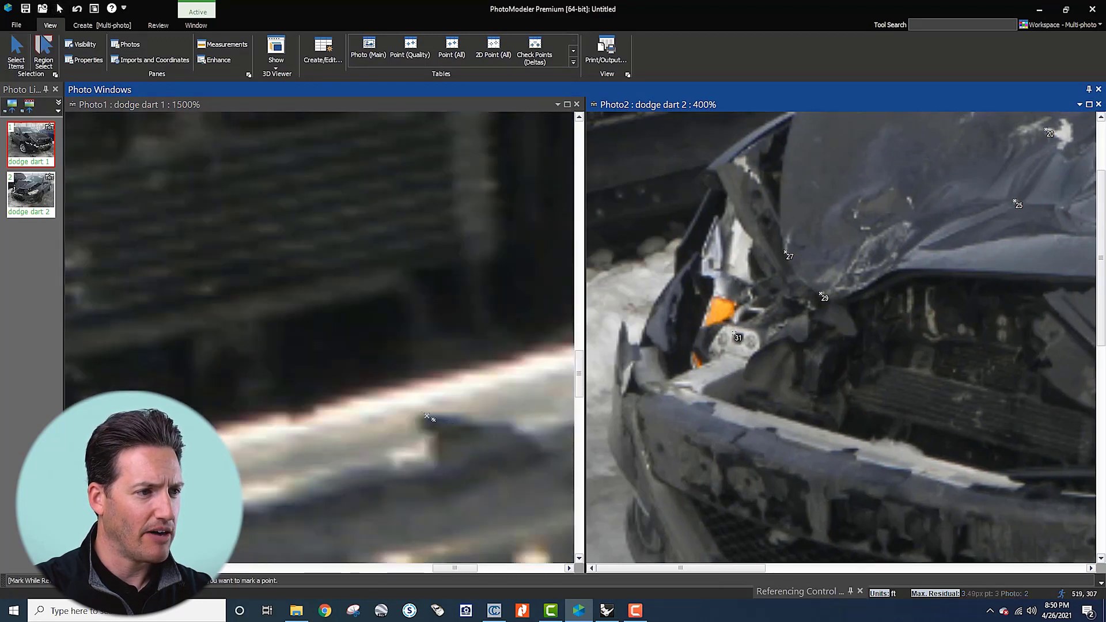
pyautogui.click(426, 419)
pyautogui.scroll(4, 858, 461)
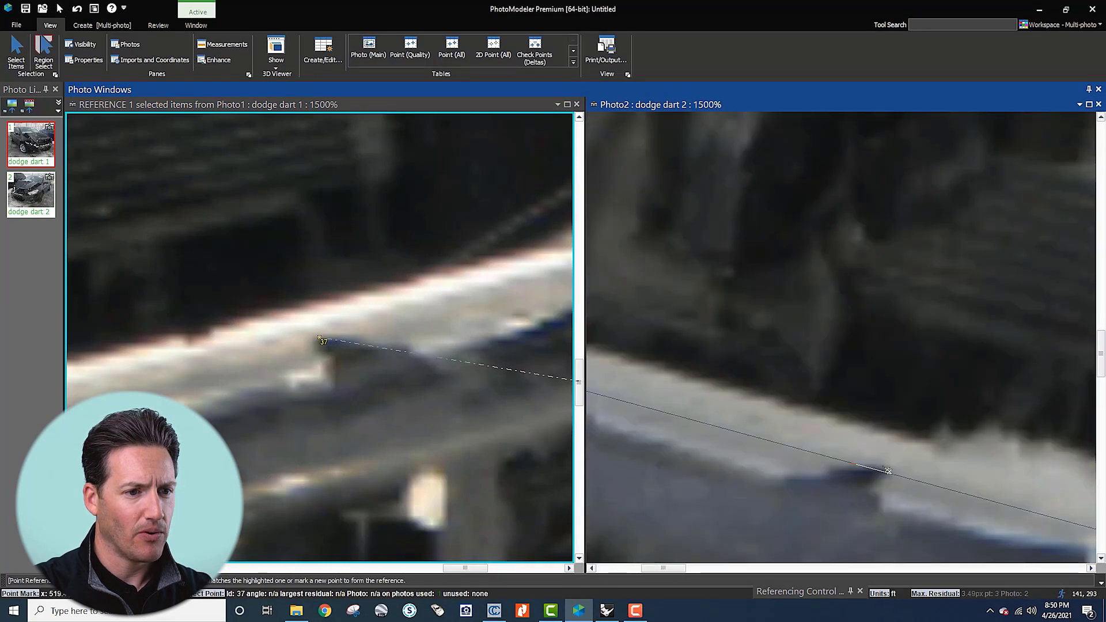
pyautogui.click(887, 471)
pyautogui.press('Escape')
pyautogui.scroll(-3, 904, 378)
pyautogui.scroll(-3, 341, 340)
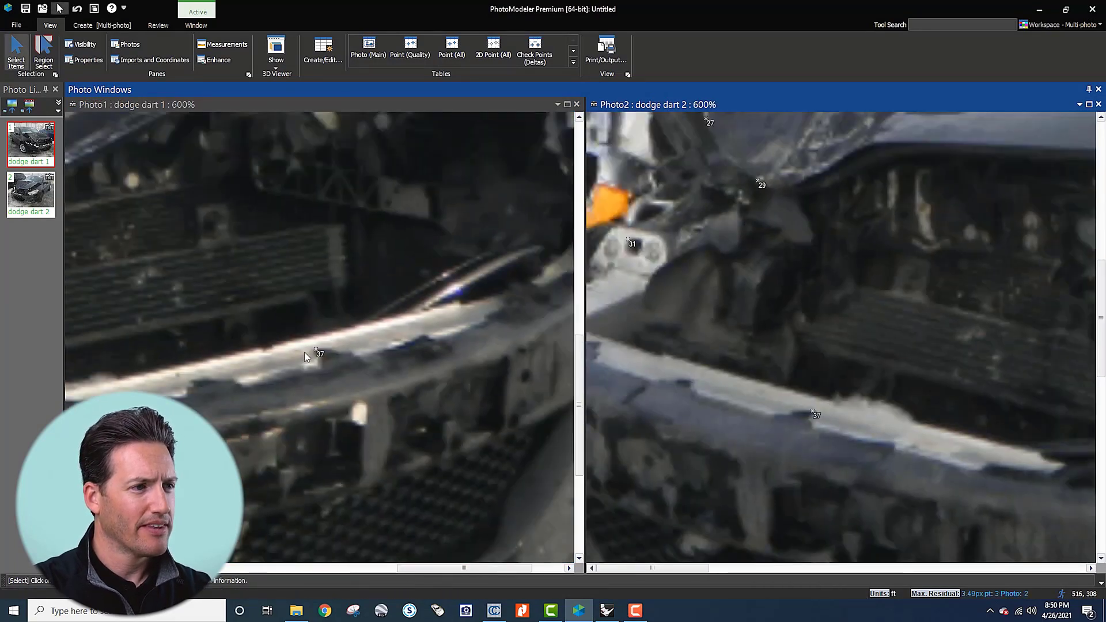
pyautogui.scroll(-3, 305, 354)
pyautogui.scroll(-2, 735, 415)
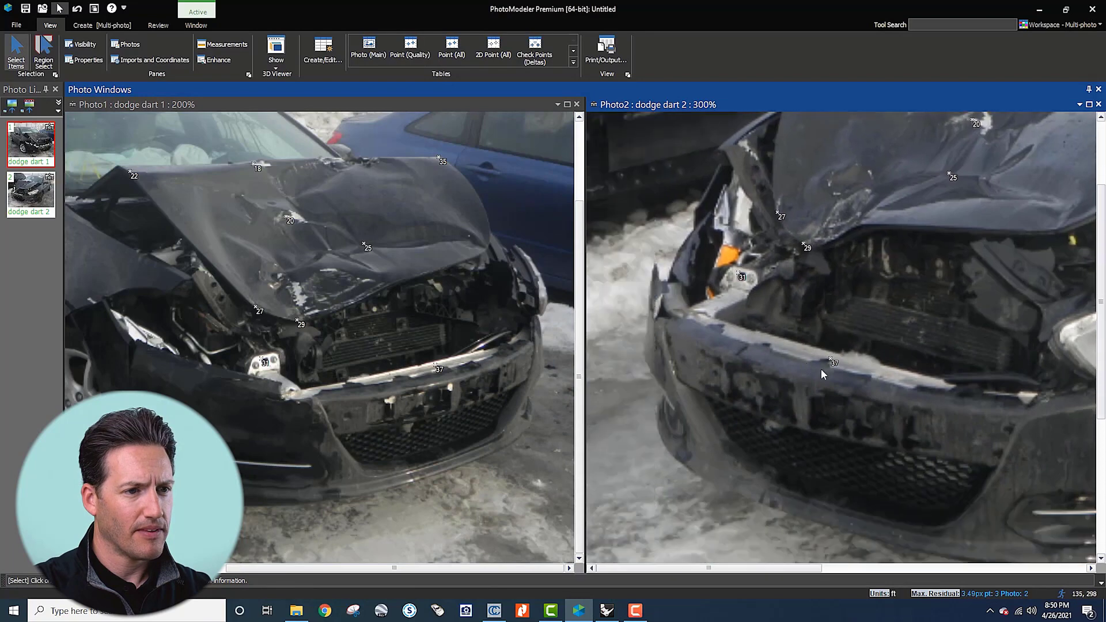
# Step: Reference a point on the hood's driver's-side edge, just forward of point 35, from dodge dart 2 to dodge dart 1
pyautogui.scroll(-2, 777, 403)
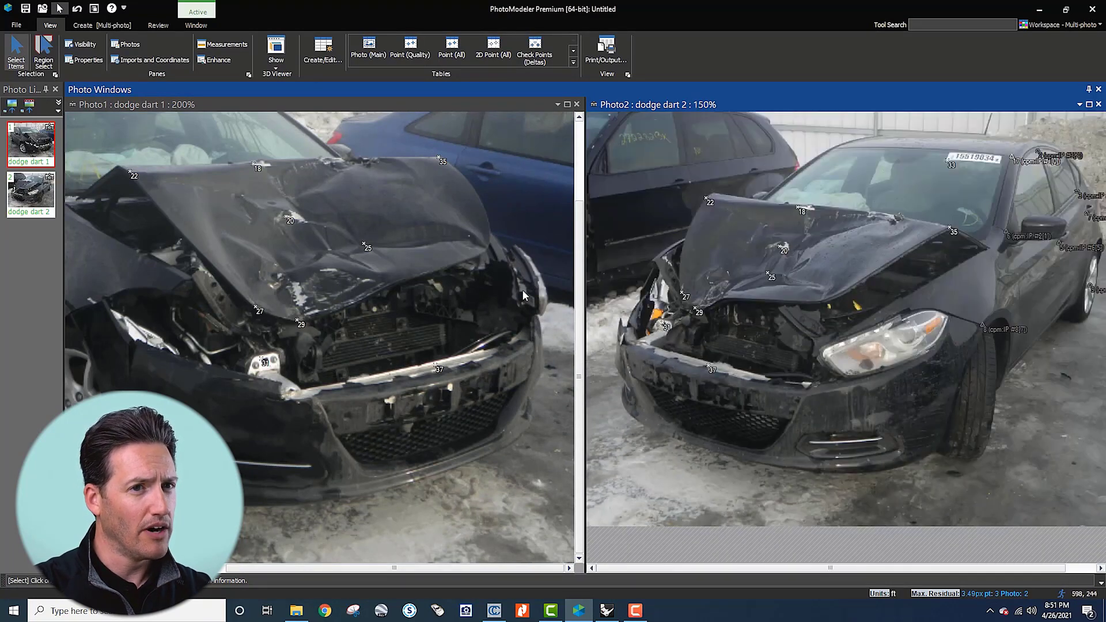
pyautogui.moveTo(517, 241); pyautogui.dragTo(417, 306, button='middle')
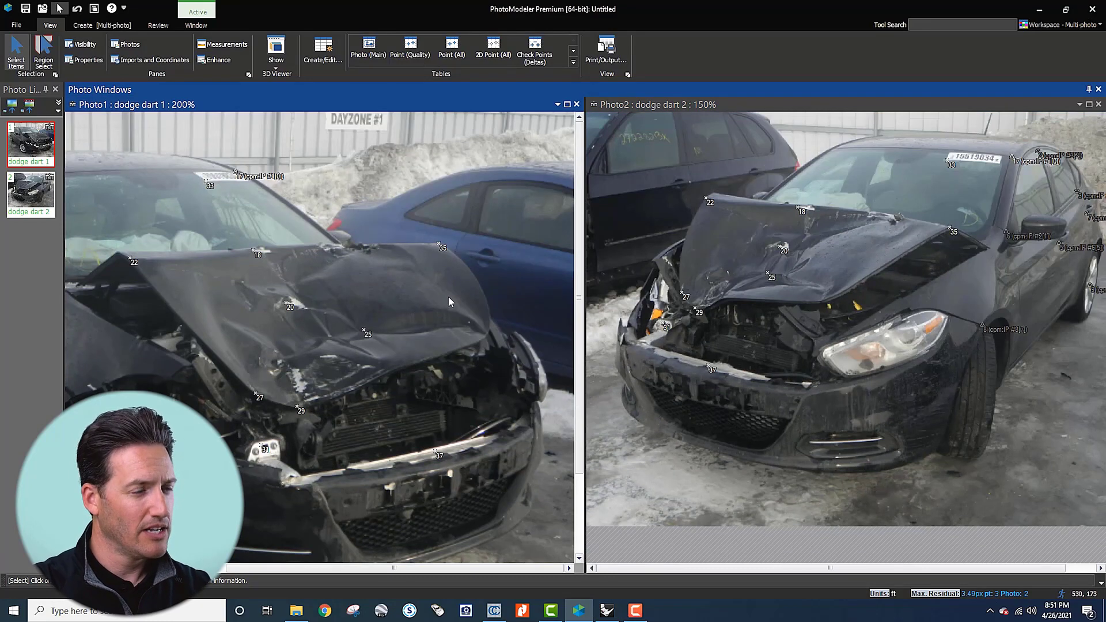
pyautogui.moveTo(452, 253); pyautogui.dragTo(407, 294, button='middle')
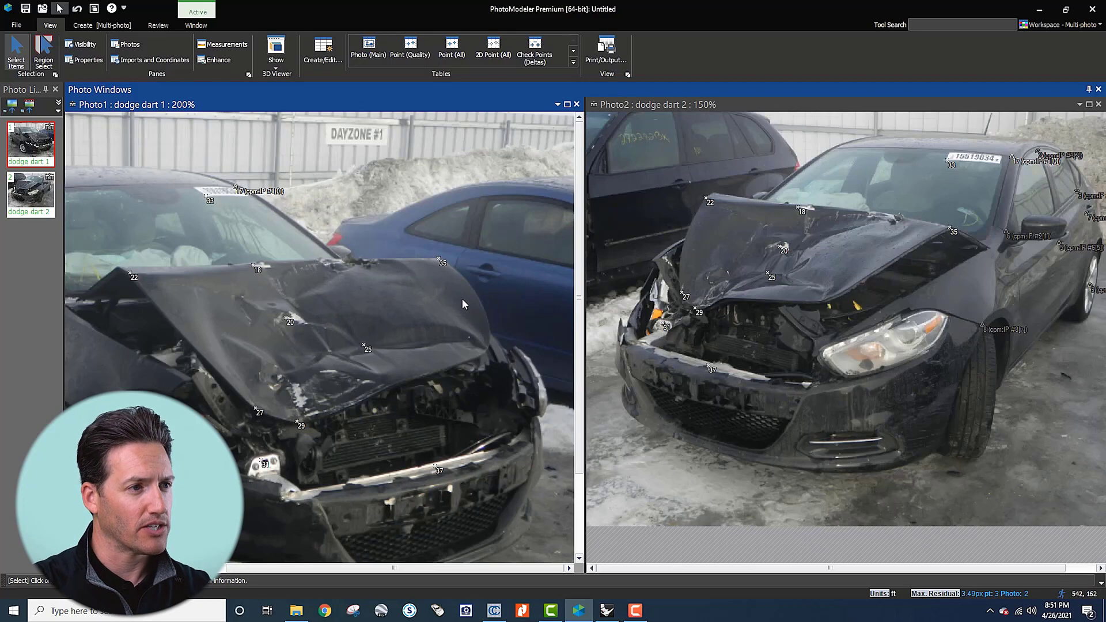
pyautogui.scroll(3, 462, 298)
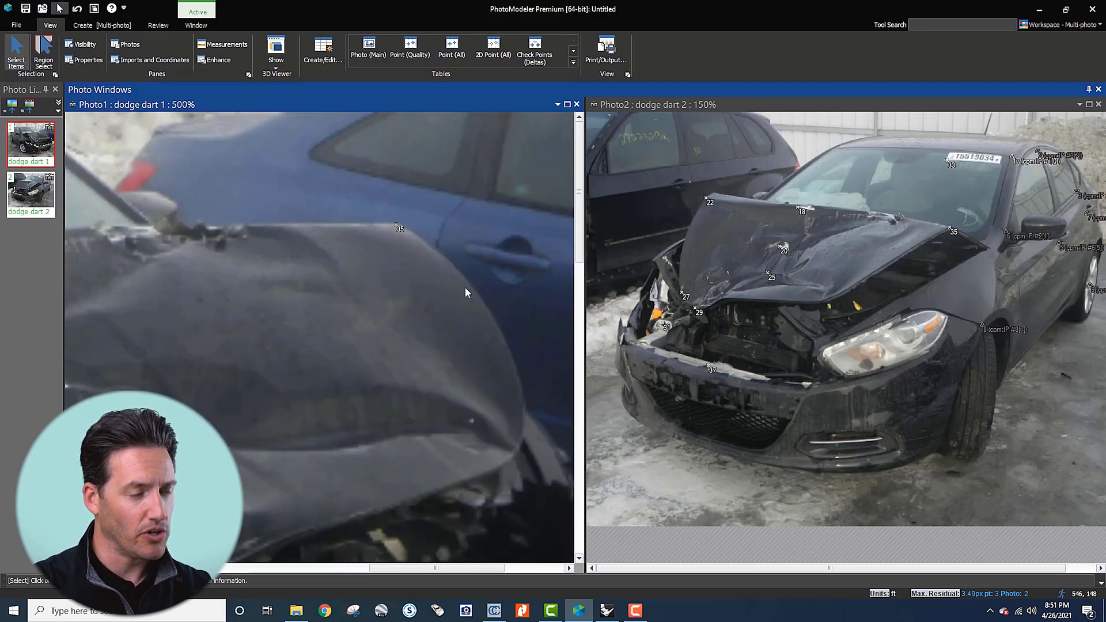
pyautogui.scroll(2, 460, 288)
pyautogui.scroll(5, 921, 281)
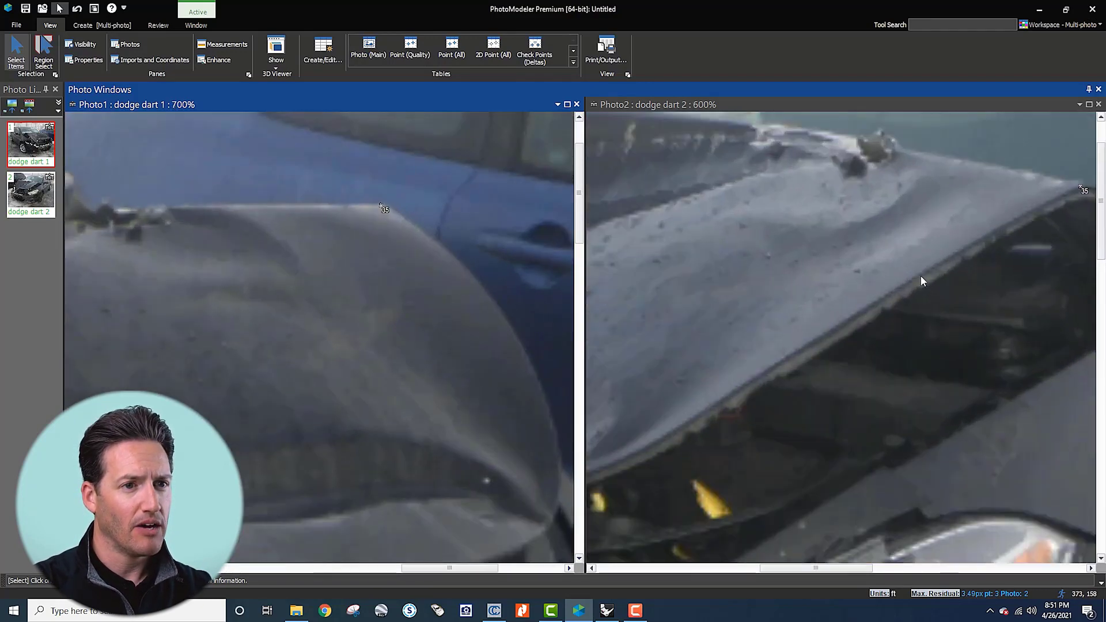
pyautogui.press('m')
pyautogui.click(921, 281)
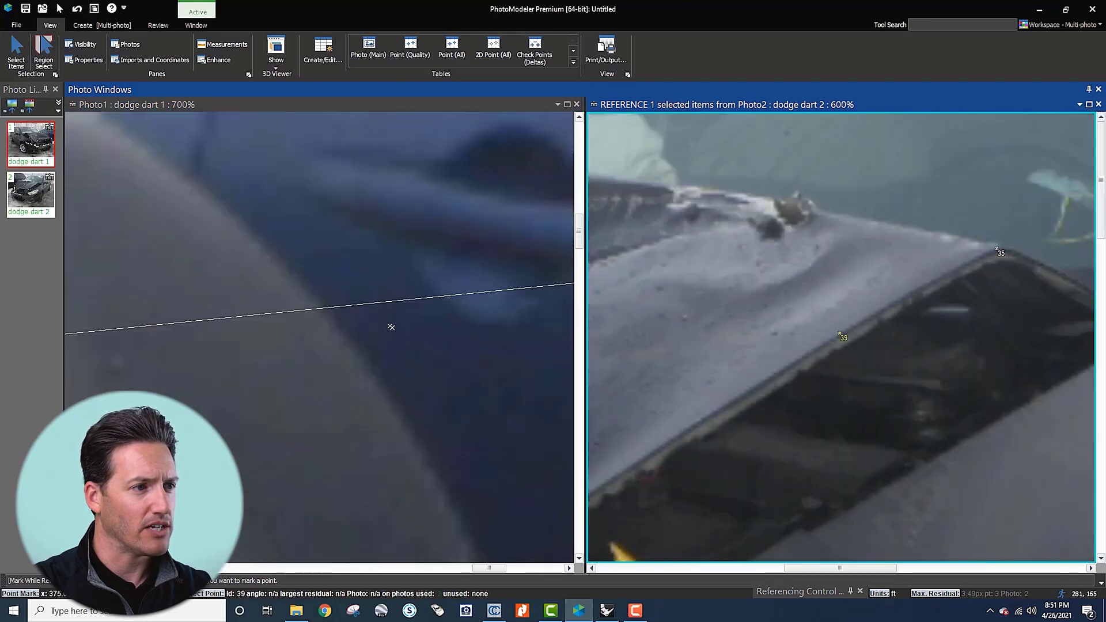
pyautogui.scroll(3, 340, 322)
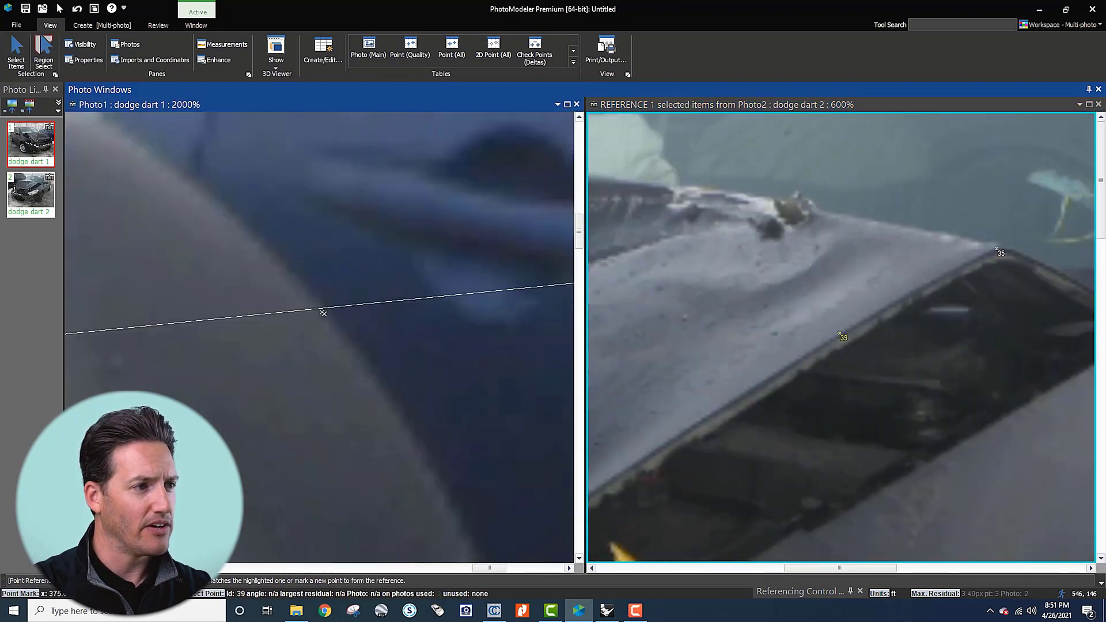
pyautogui.click(324, 312)
pyautogui.press('Escape')
pyautogui.scroll(-3, 368, 331)
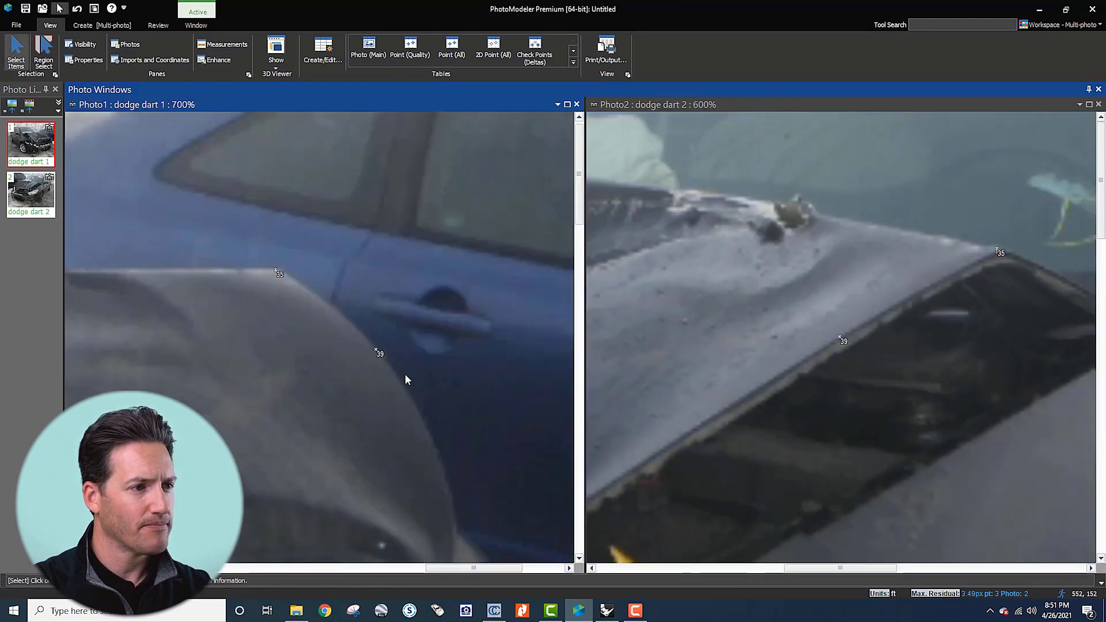
# Step: Reference a second driver's-side hood edge point, forward of point 39, from dodge dart 1 to dodge dart 2
pyautogui.press('m')
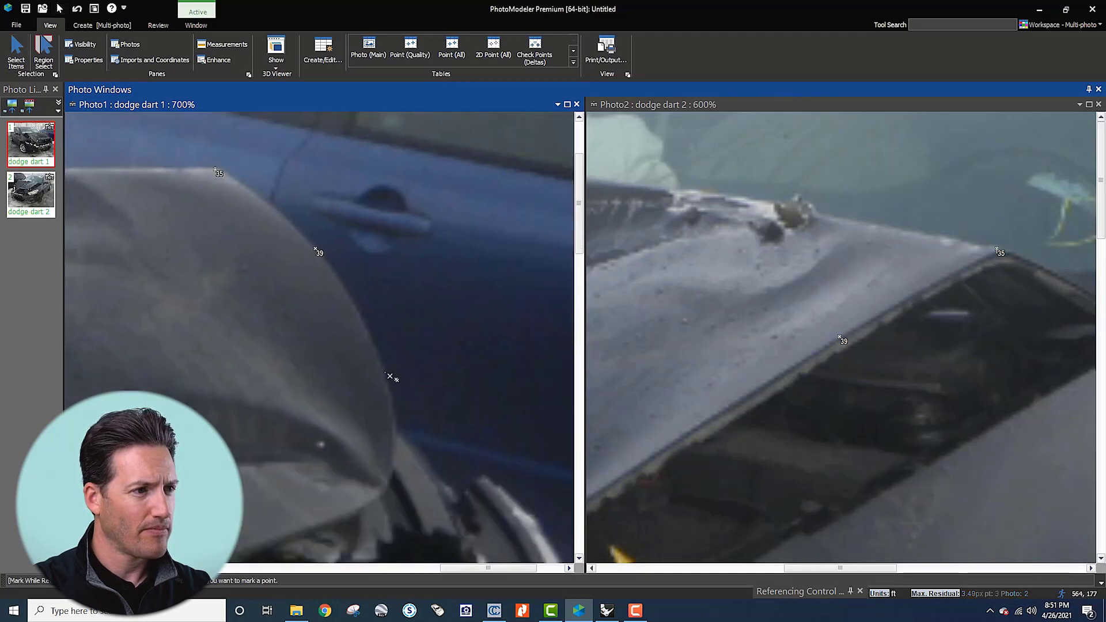
pyautogui.click(384, 374)
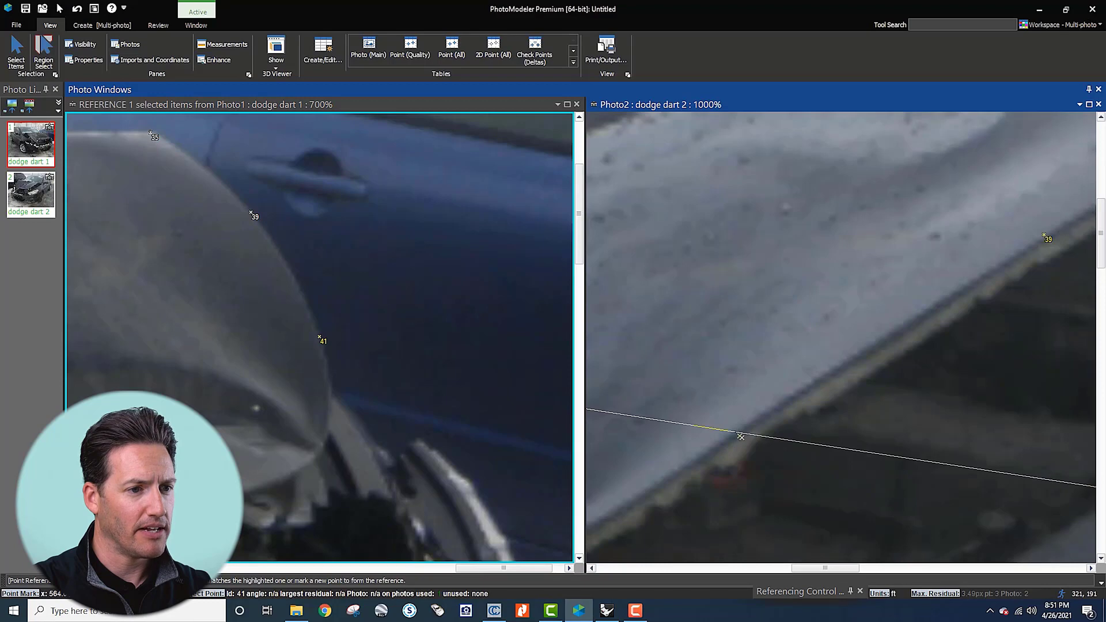
pyautogui.click(736, 434)
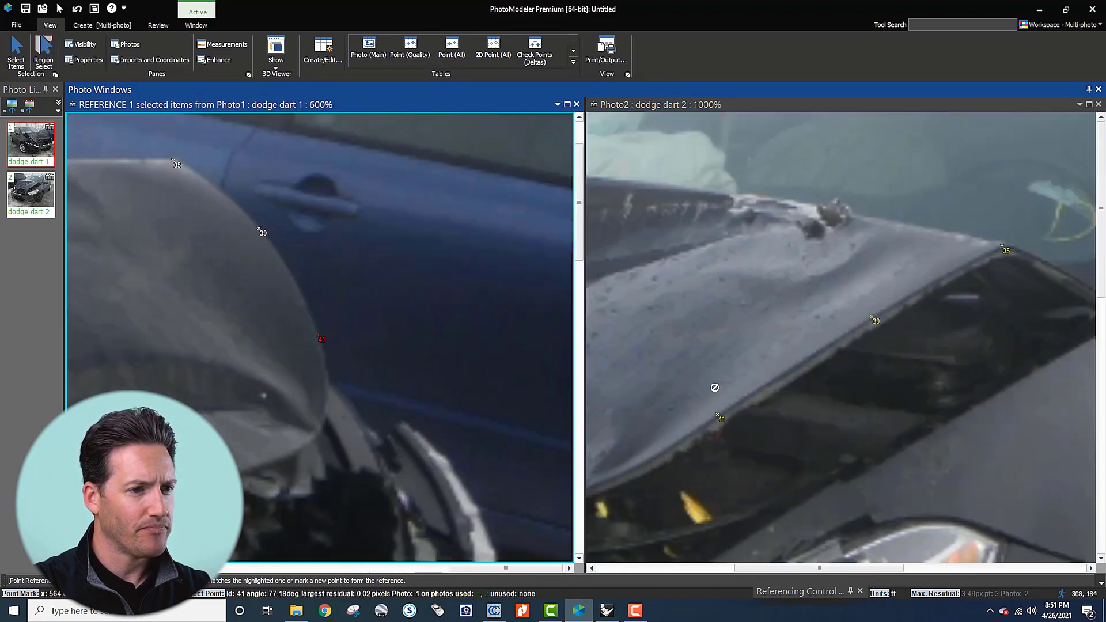
pyautogui.scroll(2, 817, 294)
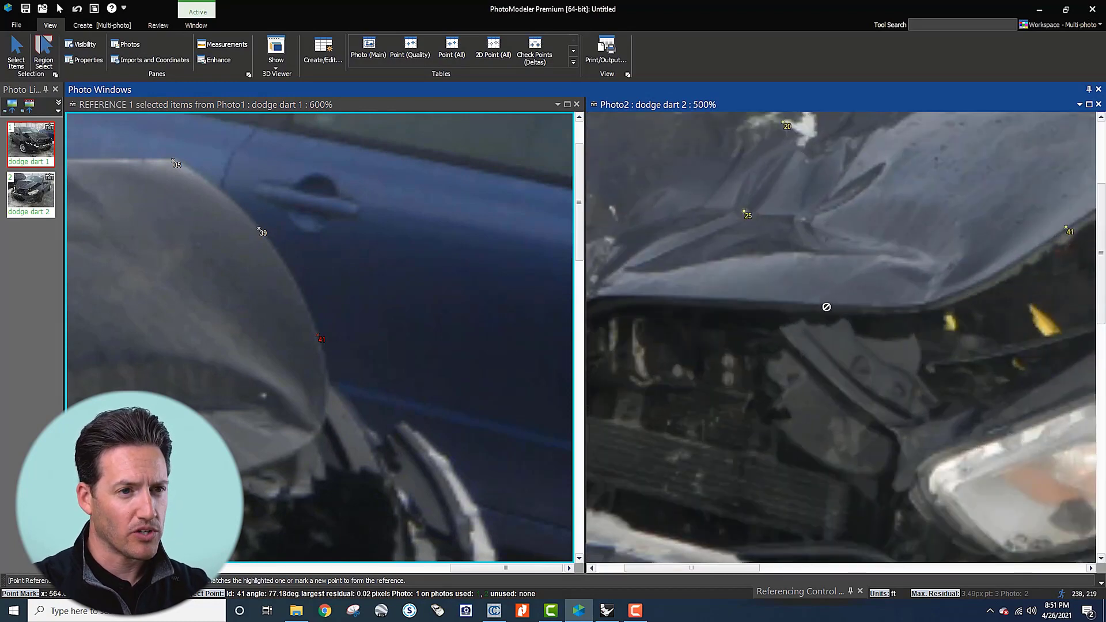
pyautogui.press('Escape')
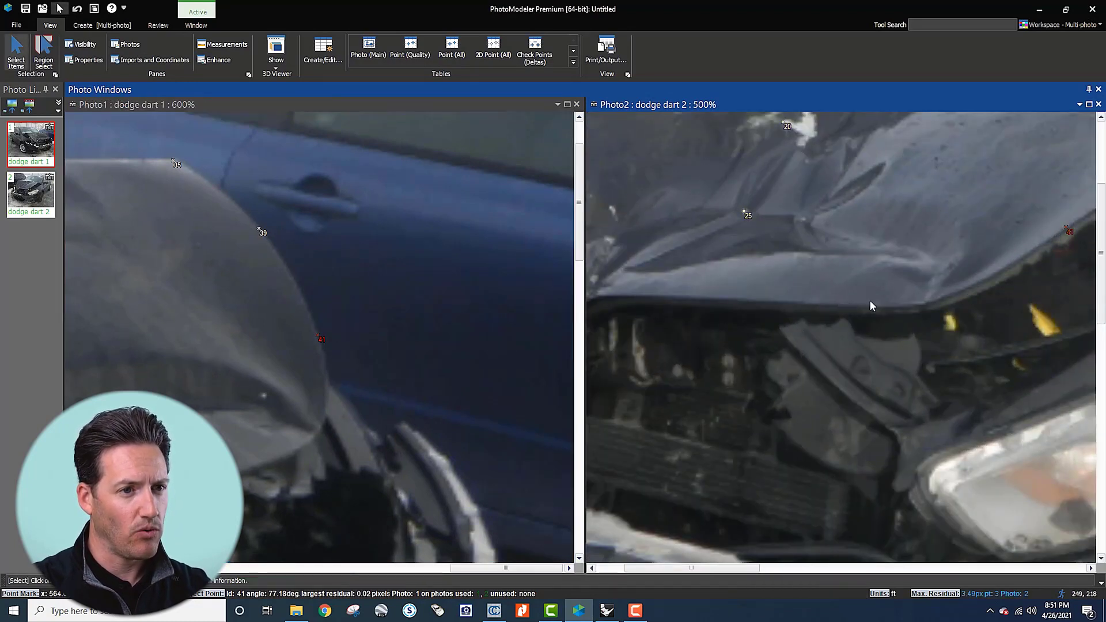
# Step: Reference the driver's-side front corner of the buckled hood from dodge dart 2 to dodge dart 1
pyautogui.press('r')
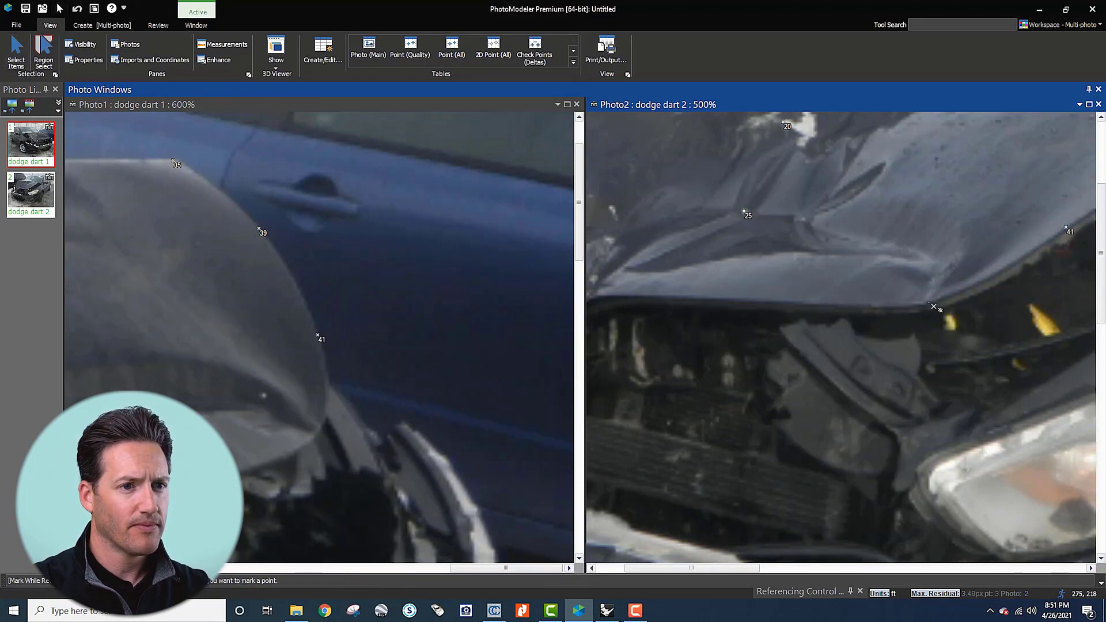
pyautogui.scroll(2, 939, 296)
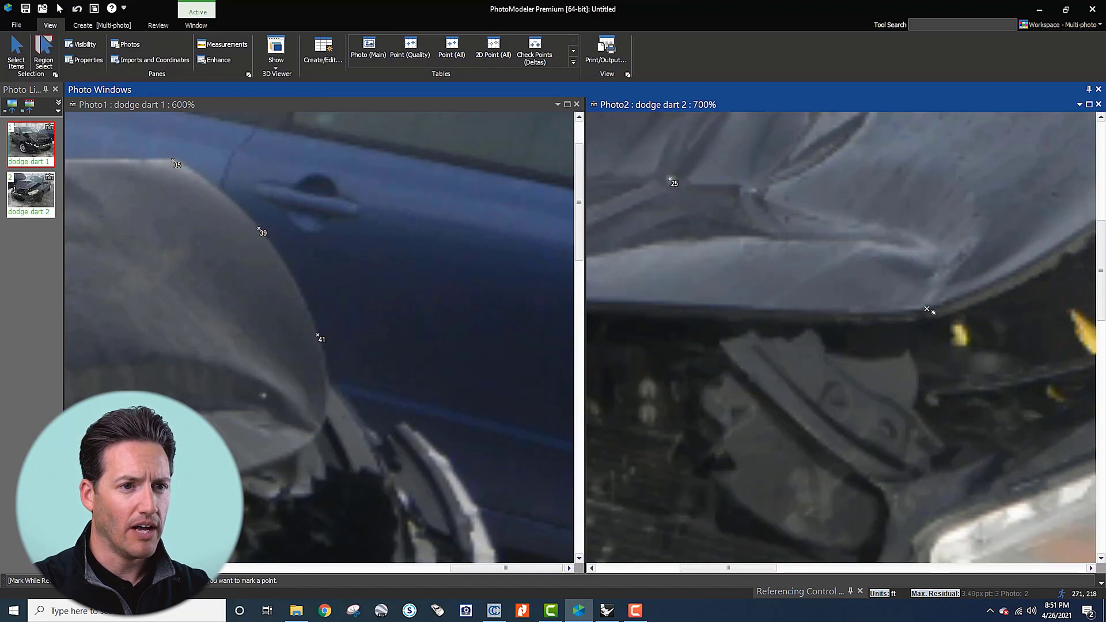
pyautogui.click(930, 310)
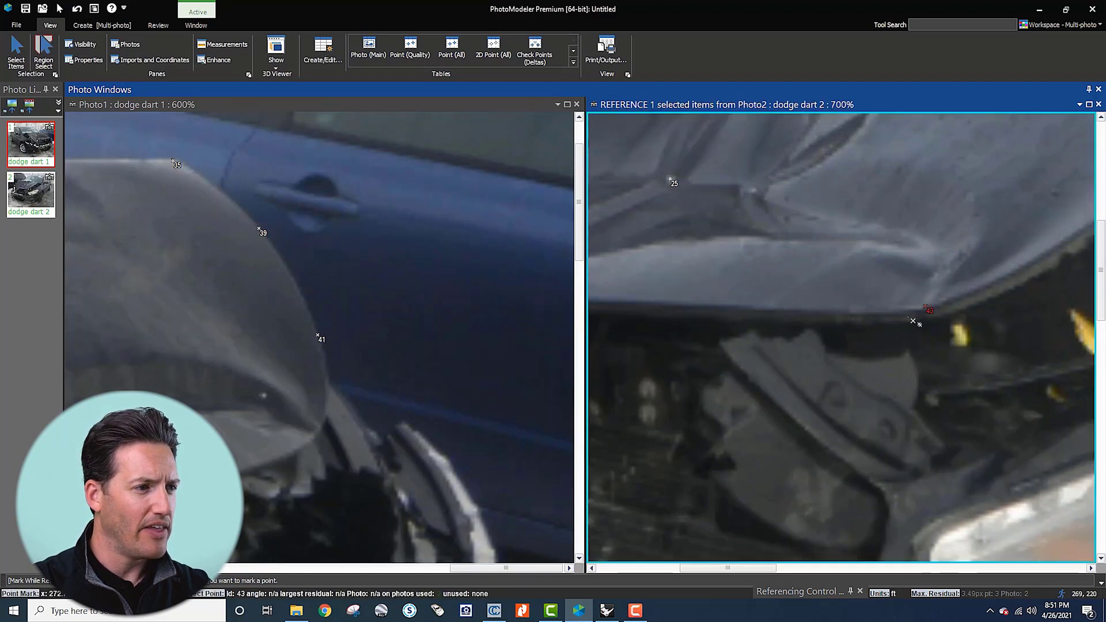
pyautogui.scroll(5, 325, 452)
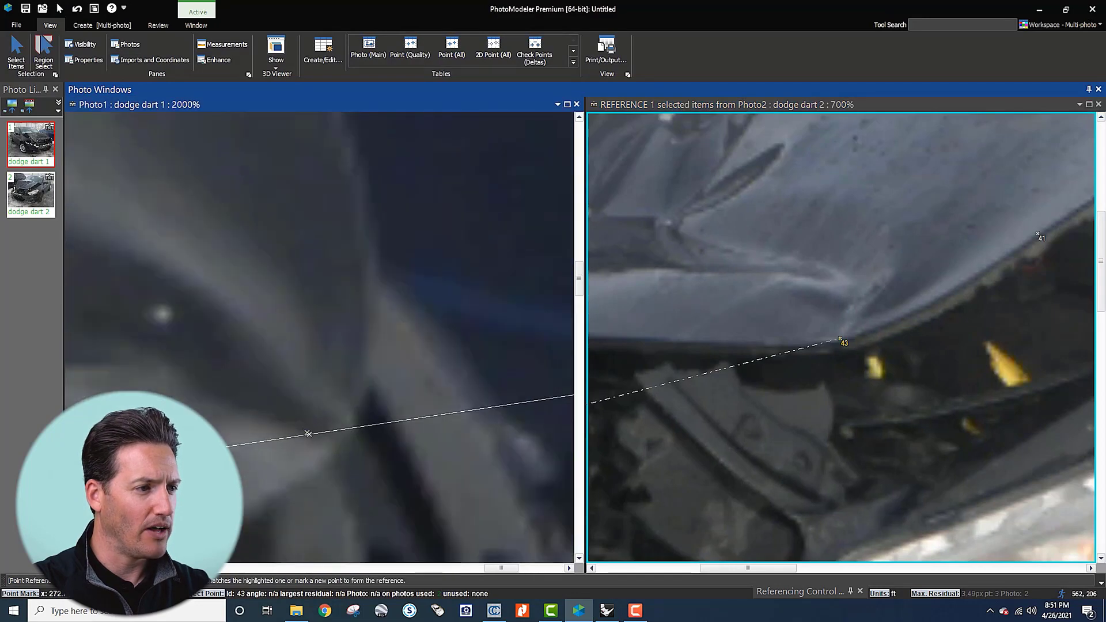
pyautogui.click(340, 443)
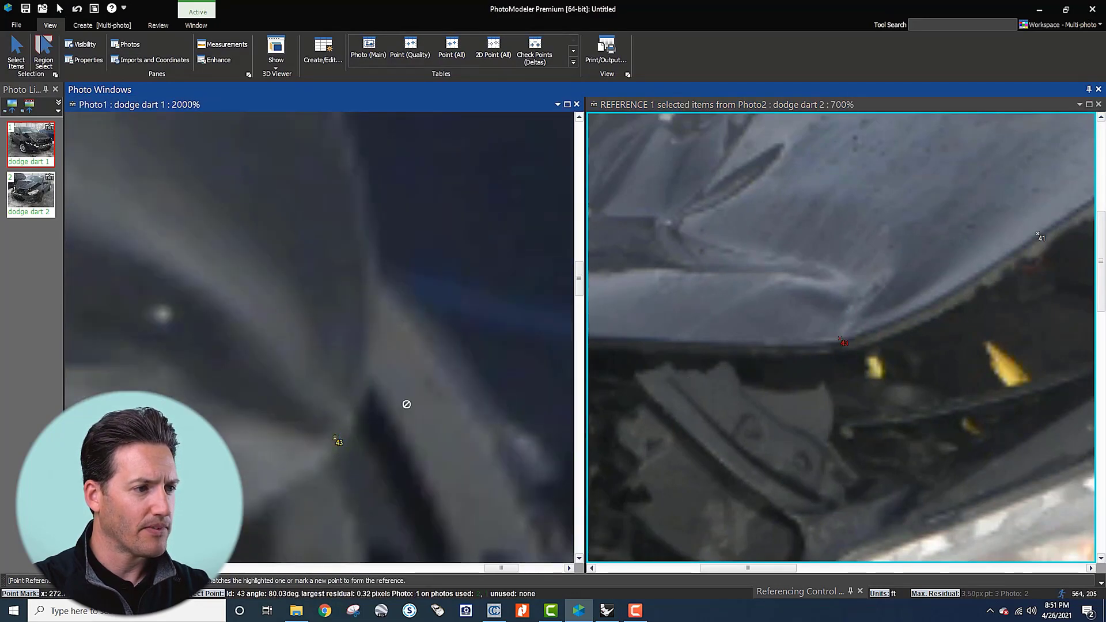
pyautogui.scroll(-7, 403, 400)
pyautogui.scroll(-5, 793, 316)
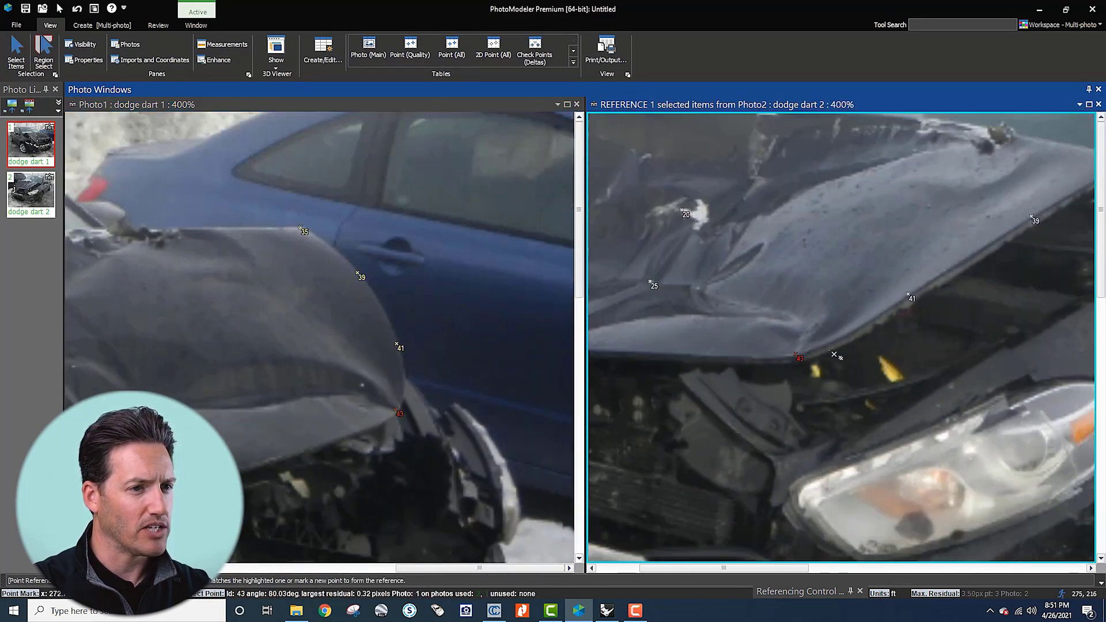
# Step: Reference a point on the hood's front edge, between the front corner and point 29, starting from dodge dart 2
pyautogui.scroll(3, 793, 315)
pyautogui.scroll(2, 793, 316)
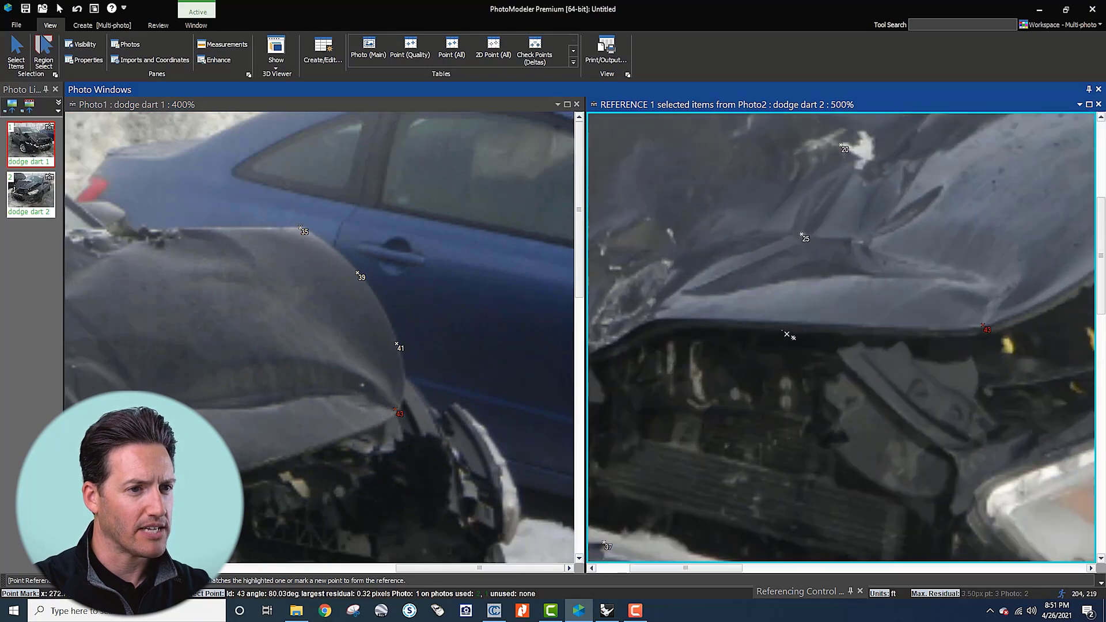
pyautogui.scroll(2, 783, 321)
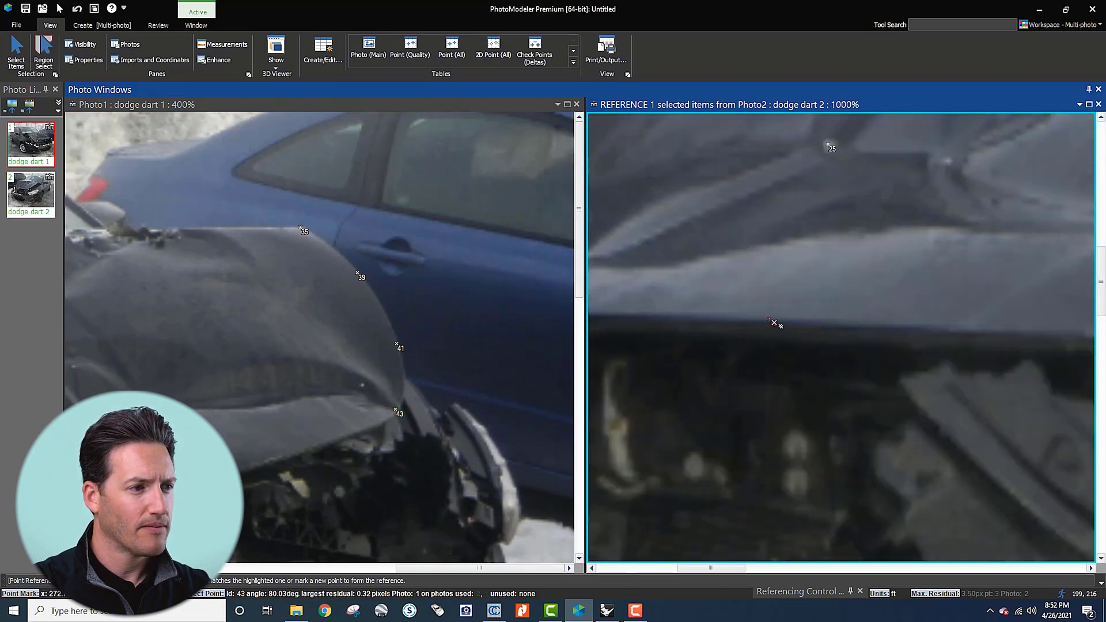
# Step: Mark a point on the hood's front edge below point 25 in Photo2 and reference it in Photo1
pyautogui.click(773, 323)
pyautogui.scroll(3, 242, 472)
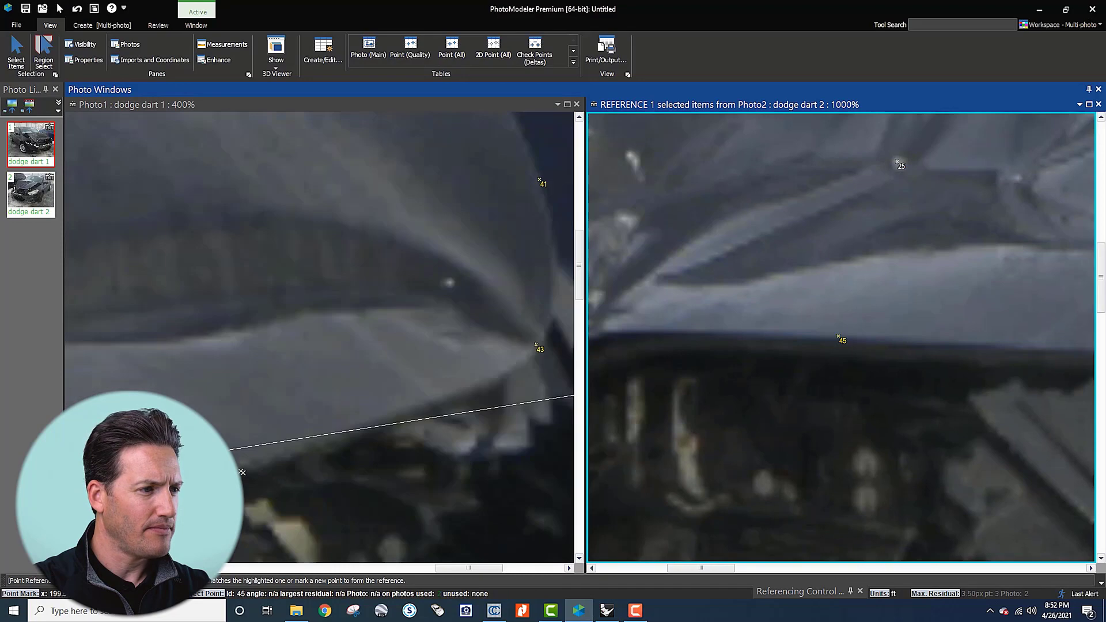
pyautogui.click(353, 437)
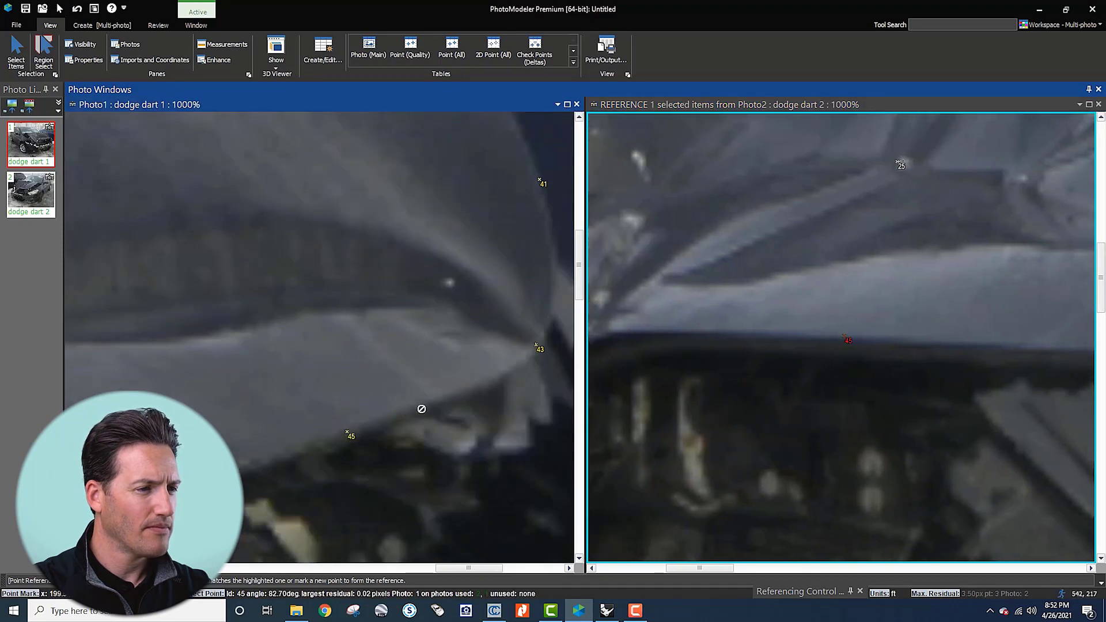
# Step: Mark the bend in the hood's front edge beside the crumpled area in Photo2 and reference it in Photo1
pyautogui.scroll(2, 686, 375)
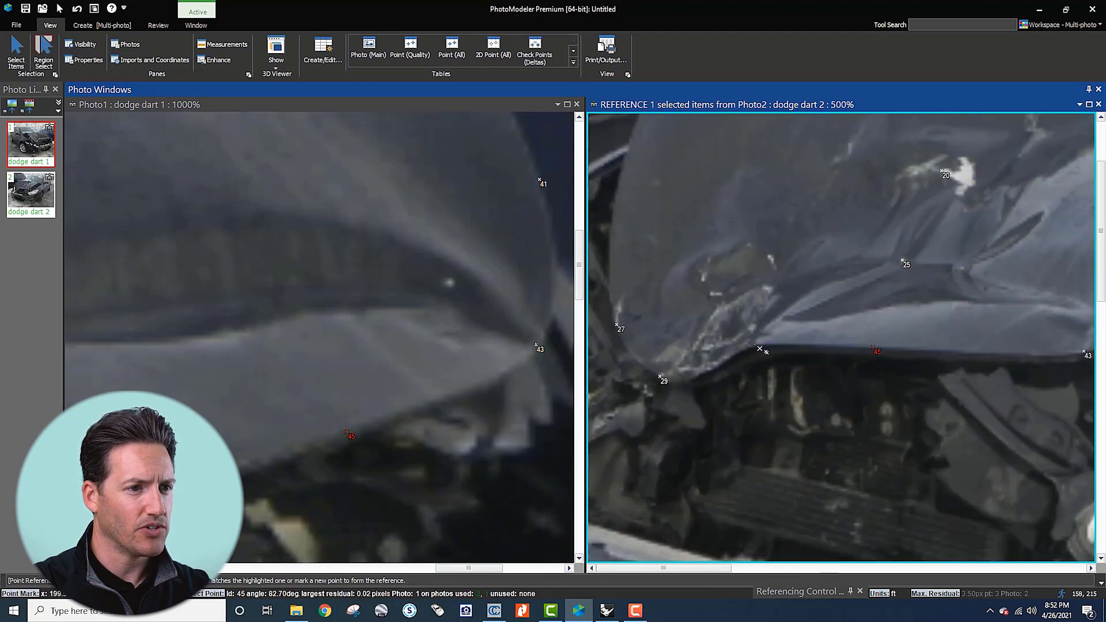
pyautogui.click(759, 348)
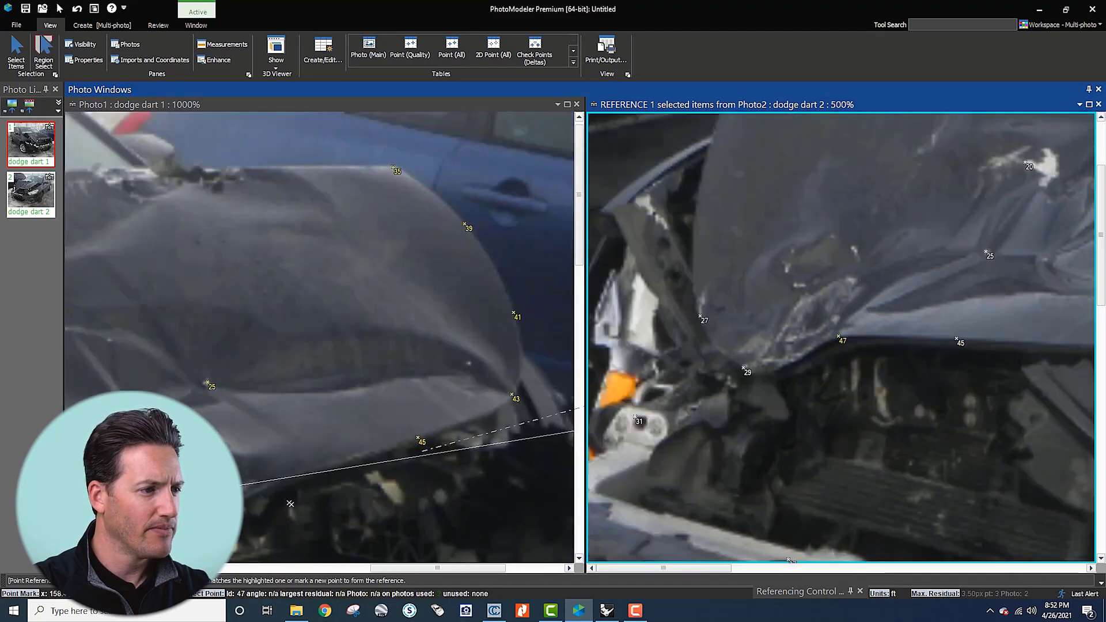
pyautogui.scroll(-2, 291, 504)
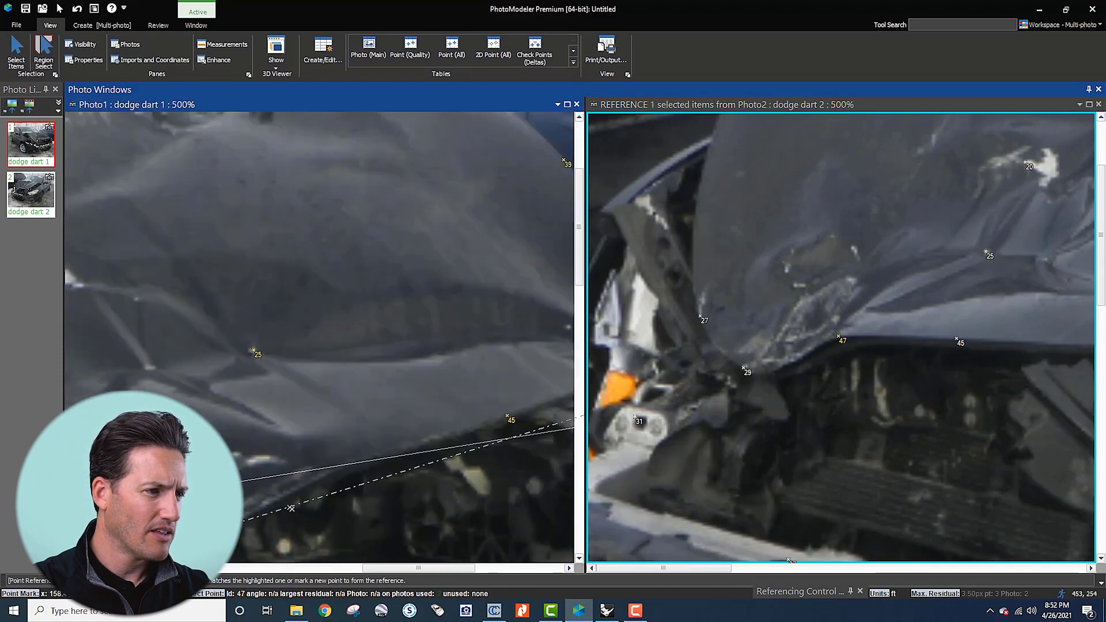
pyautogui.scroll(1, 348, 467)
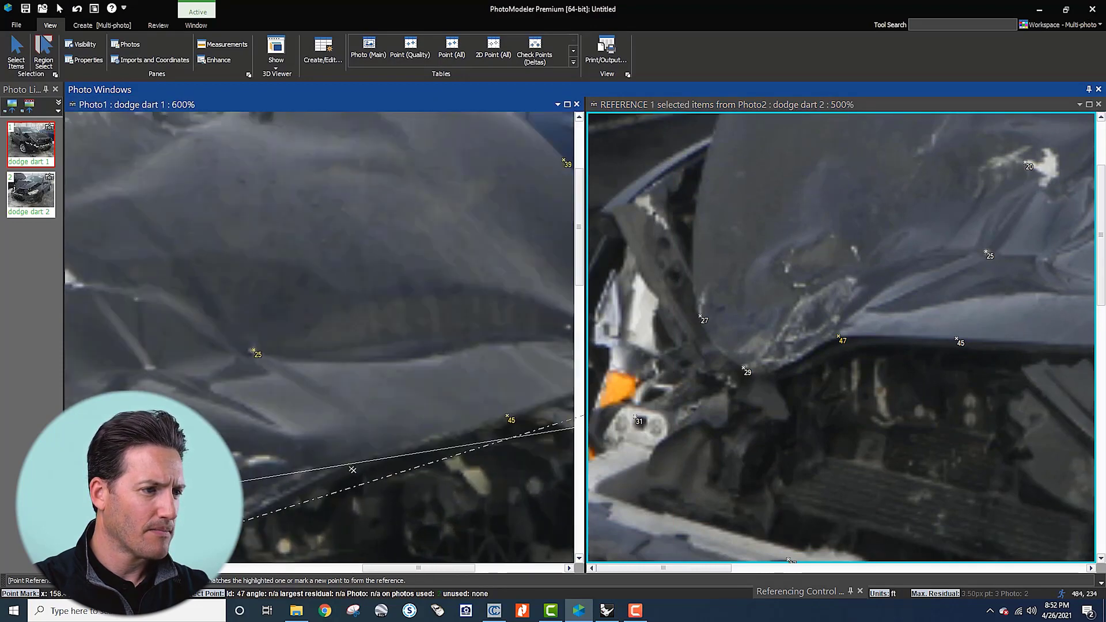
pyautogui.scroll(-2, 480, 373)
pyautogui.scroll(1, 415, 416)
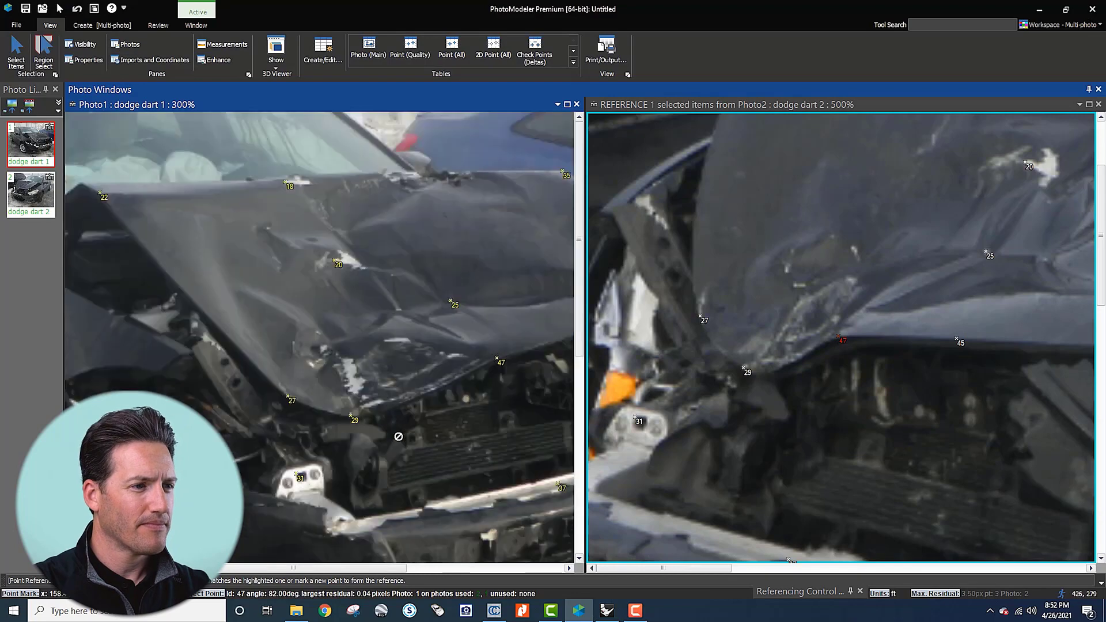
# Step: Mark a point on the hood's front edge between points 29 and 47 in Photo2 and reference it in Photo1
pyautogui.scroll(-3, 709, 351)
pyautogui.scroll(5, 709, 351)
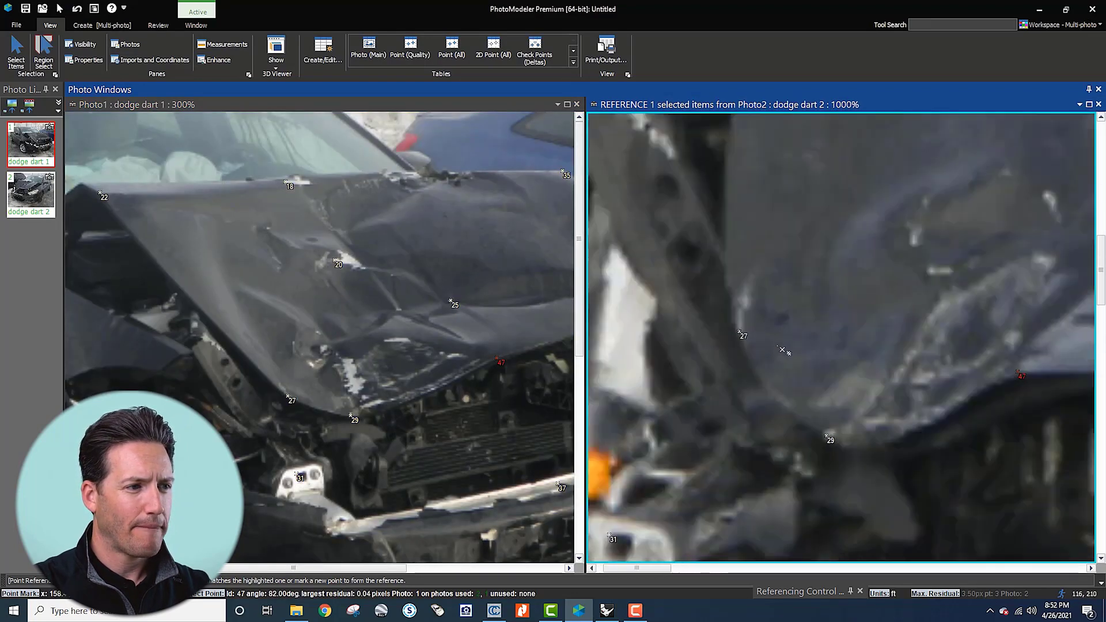
pyautogui.moveTo(941, 431); pyautogui.dragTo(767, 396, button='middle')
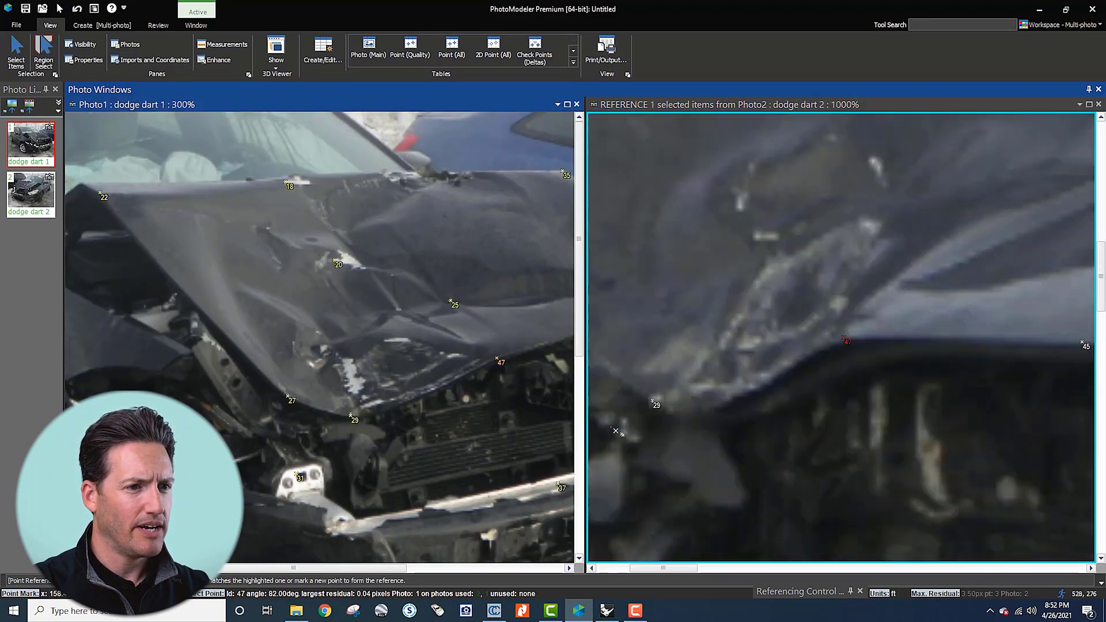
pyautogui.scroll(1, 784, 392)
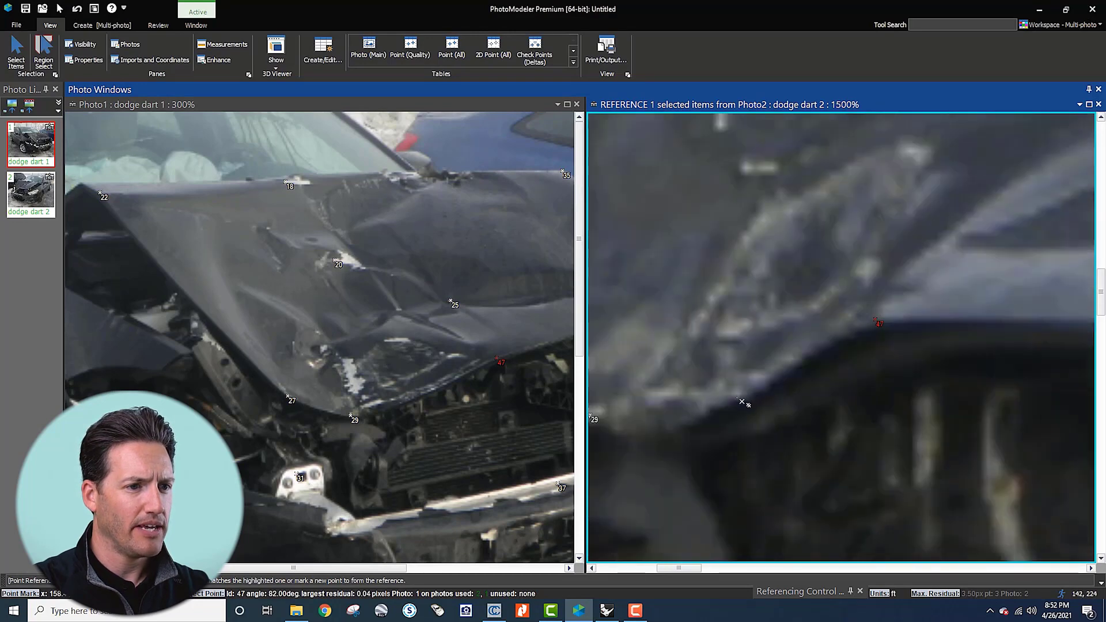
pyautogui.click(741, 401)
pyautogui.scroll(3, 455, 364)
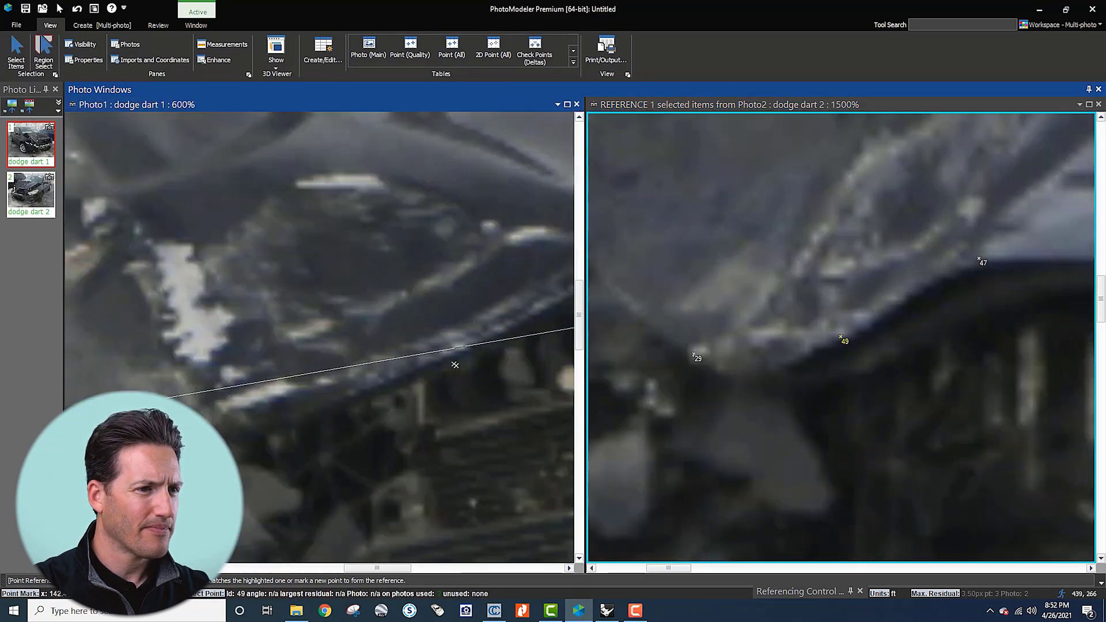
pyautogui.scroll(2, 440, 379)
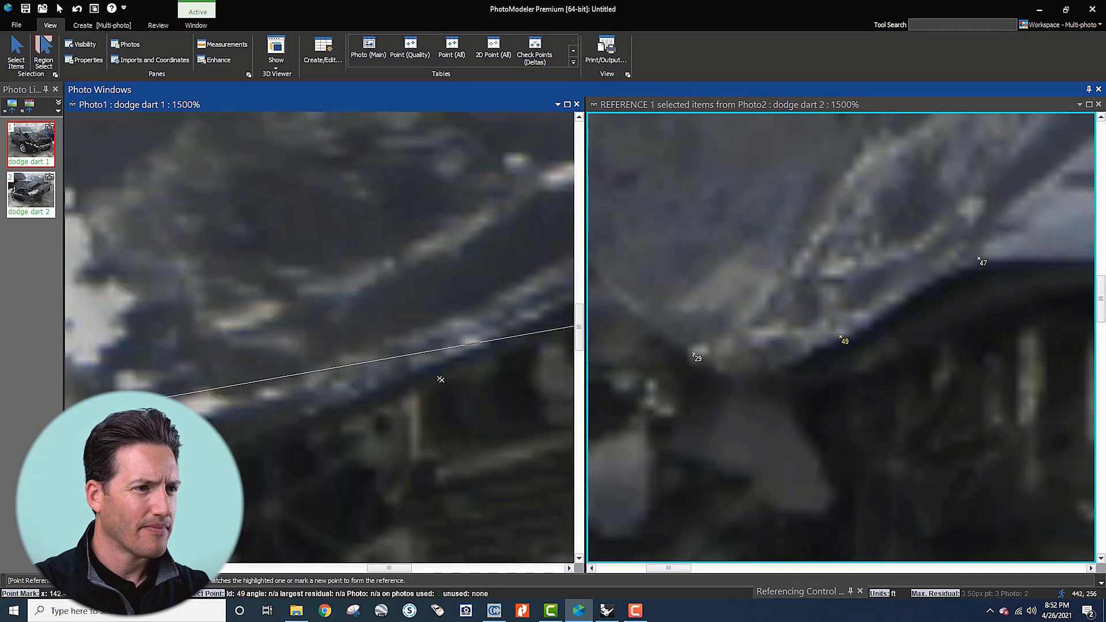
pyautogui.click(482, 351)
pyautogui.press('Escape')
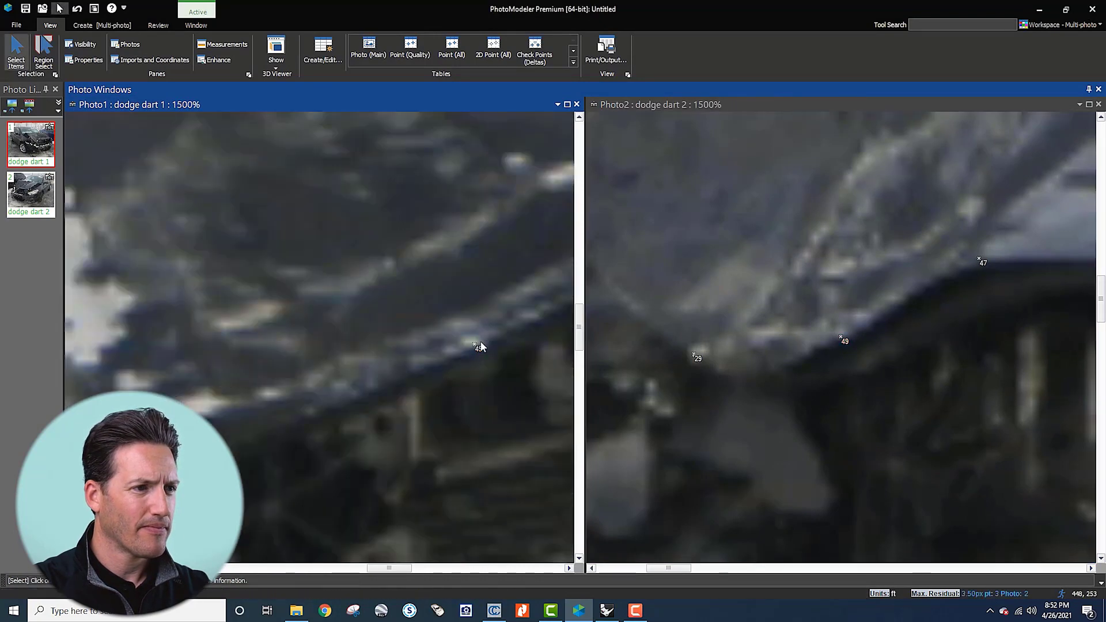
# Step: Mark a point on the hood's side edge just below corner point 22 in Photo2 and reference it in Photo1
pyautogui.scroll(1, 492, 350)
pyautogui.scroll(-2, 491, 350)
pyautogui.scroll(-4, 749, 293)
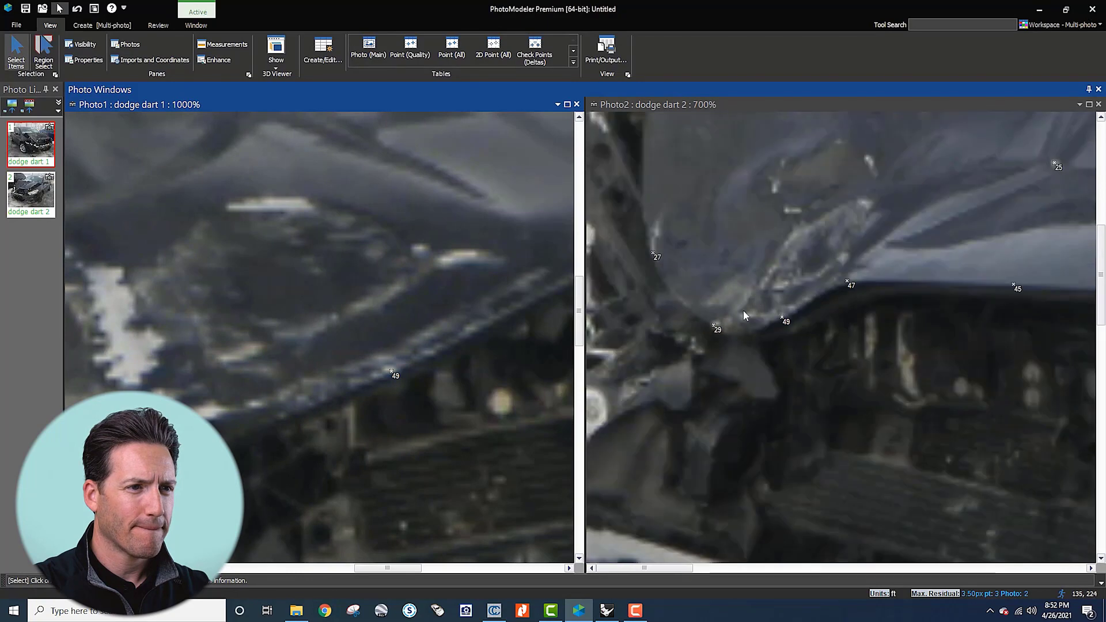
pyautogui.moveTo(767, 227); pyautogui.dragTo(814, 334, button='middle')
pyautogui.scroll(-1, 407, 287)
pyautogui.moveTo(286, 248); pyautogui.dragTo(452, 298, button='middle')
pyautogui.scroll(-1, 452, 299)
pyautogui.moveTo(271, 291); pyautogui.dragTo(370, 354, button='middle')
pyautogui.scroll(-1, 325, 323)
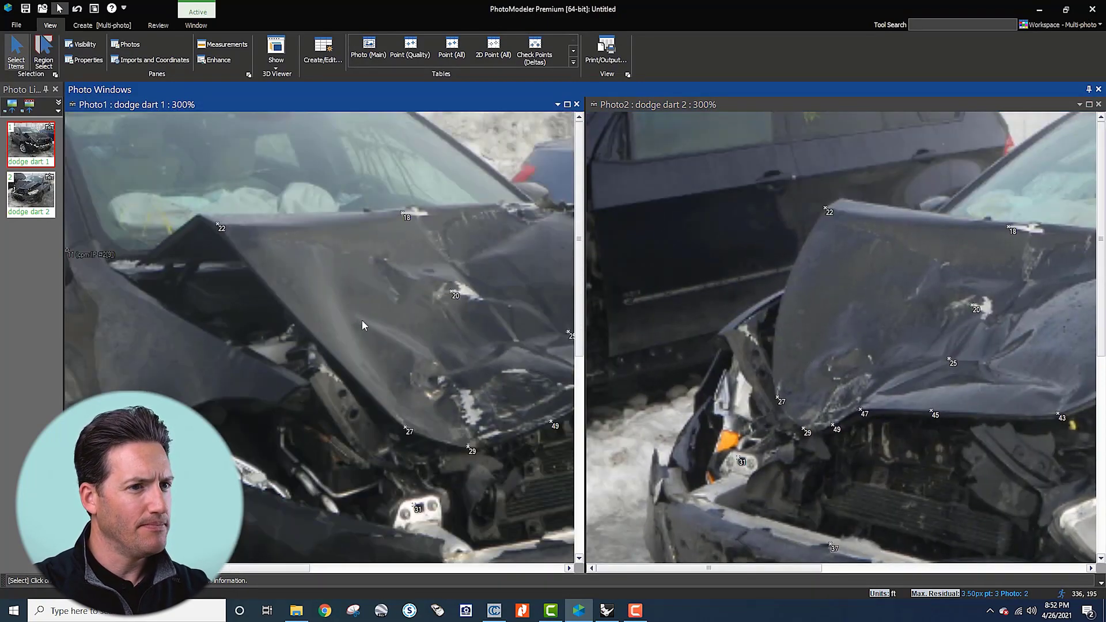
pyautogui.scroll(2, 789, 240)
pyautogui.press('w')
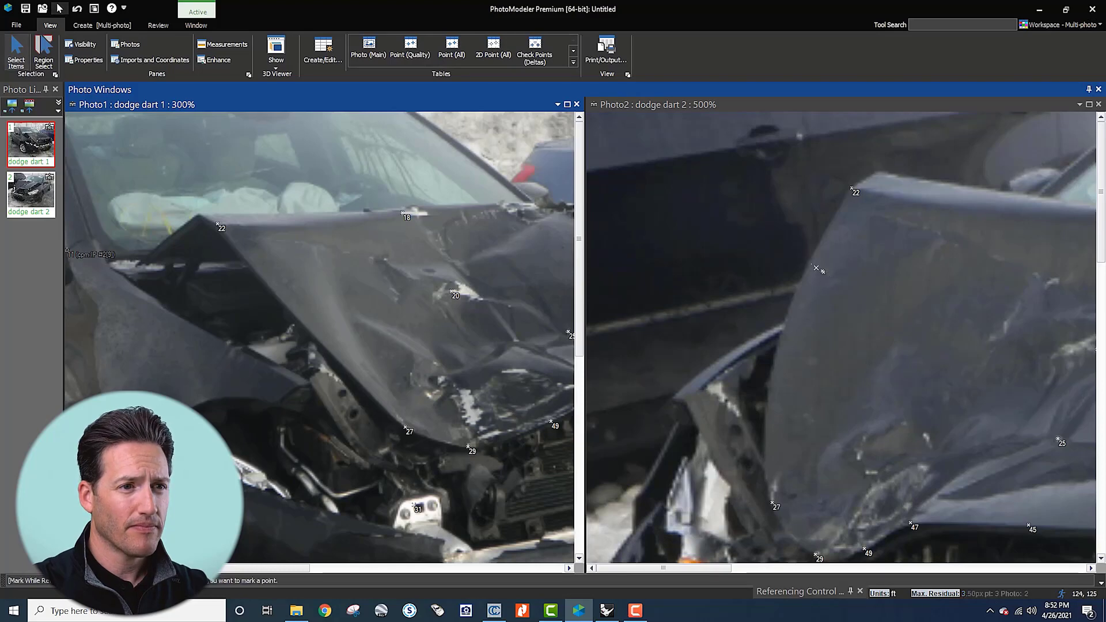
pyautogui.click(810, 274)
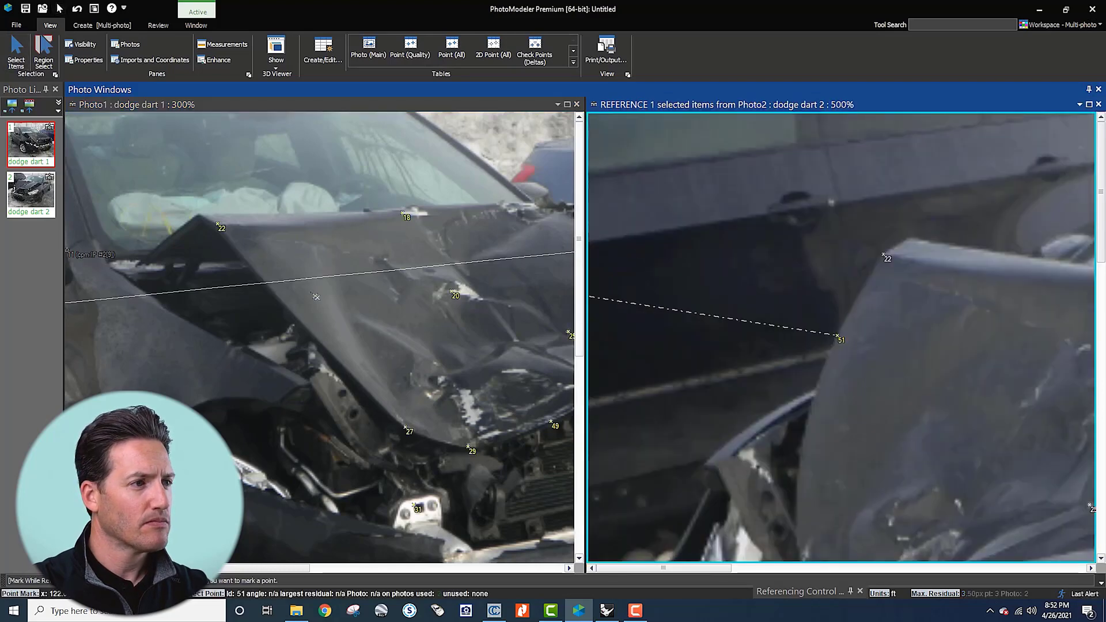
pyautogui.scroll(2, 277, 291)
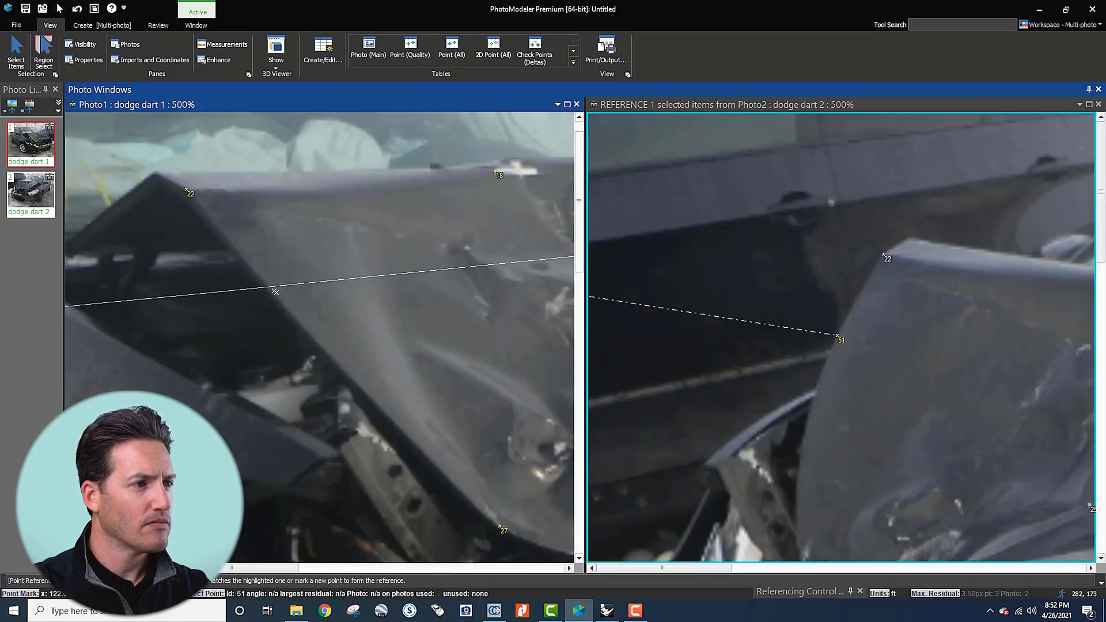
pyautogui.click(267, 288)
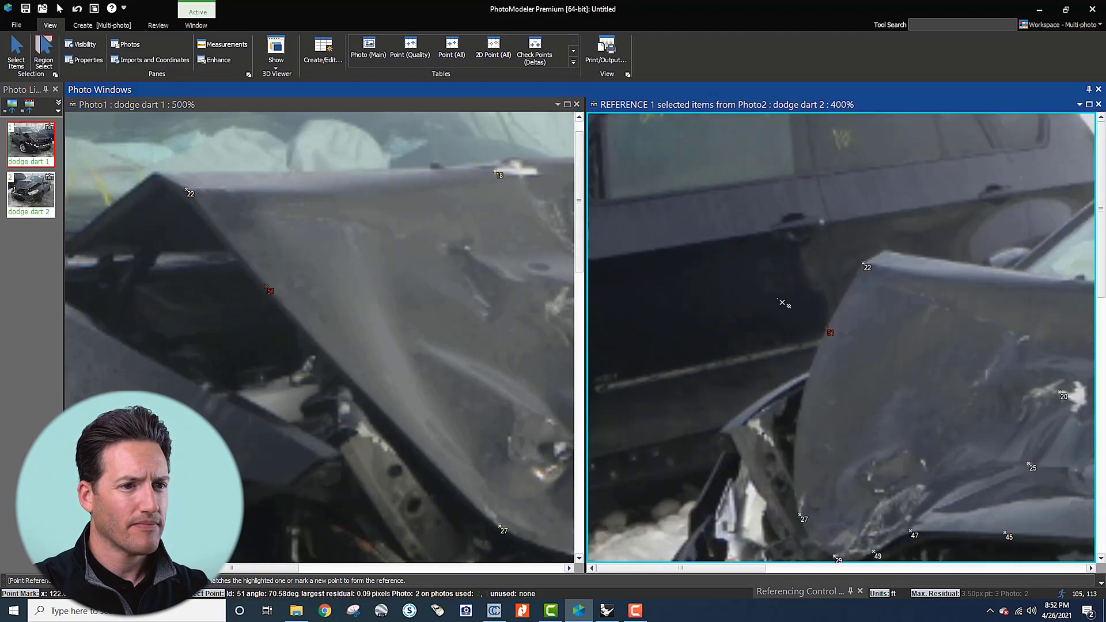
# Step: Mark a point on the hood's side edge between points 51 and 27 in Photo2 and reference it in Photo1
pyautogui.scroll(3, 800, 417)
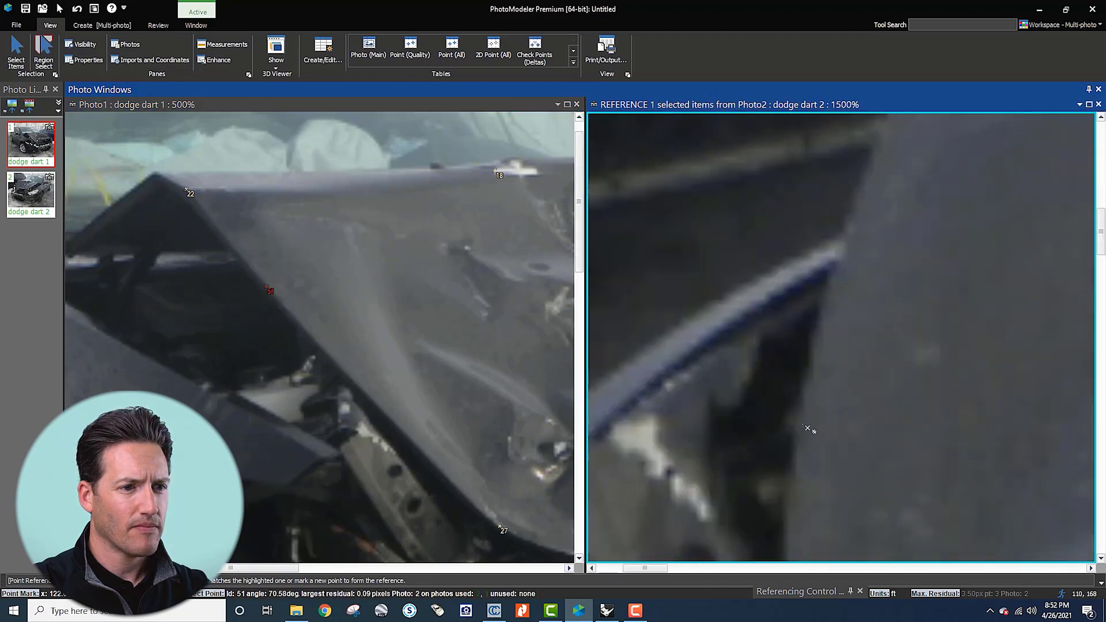
pyautogui.click(804, 426)
pyautogui.scroll(2, 407, 412)
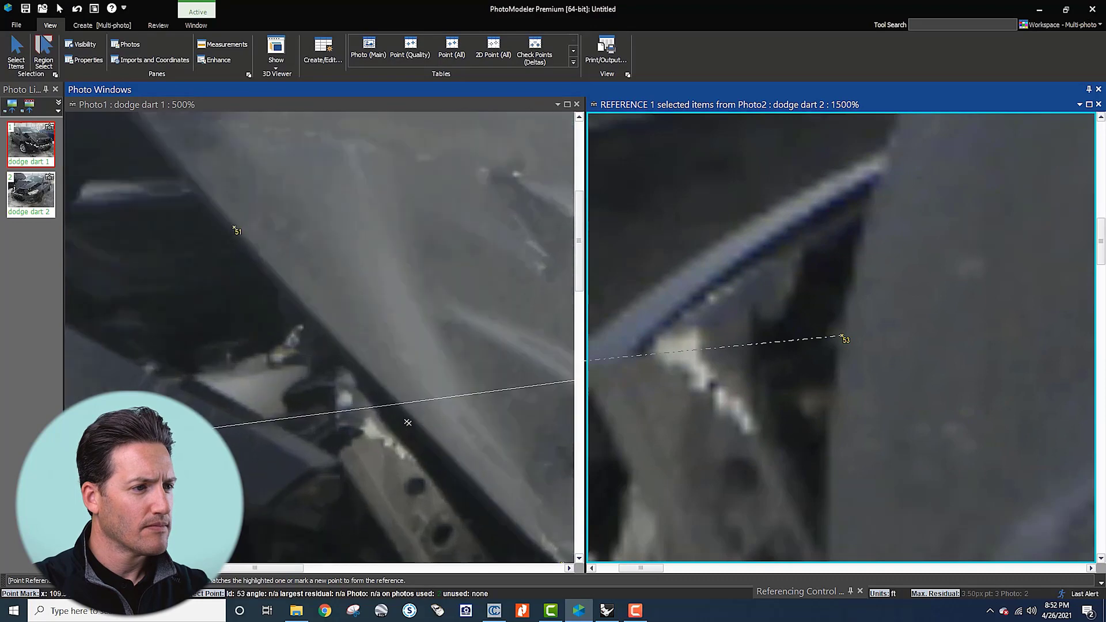
pyautogui.click(404, 408)
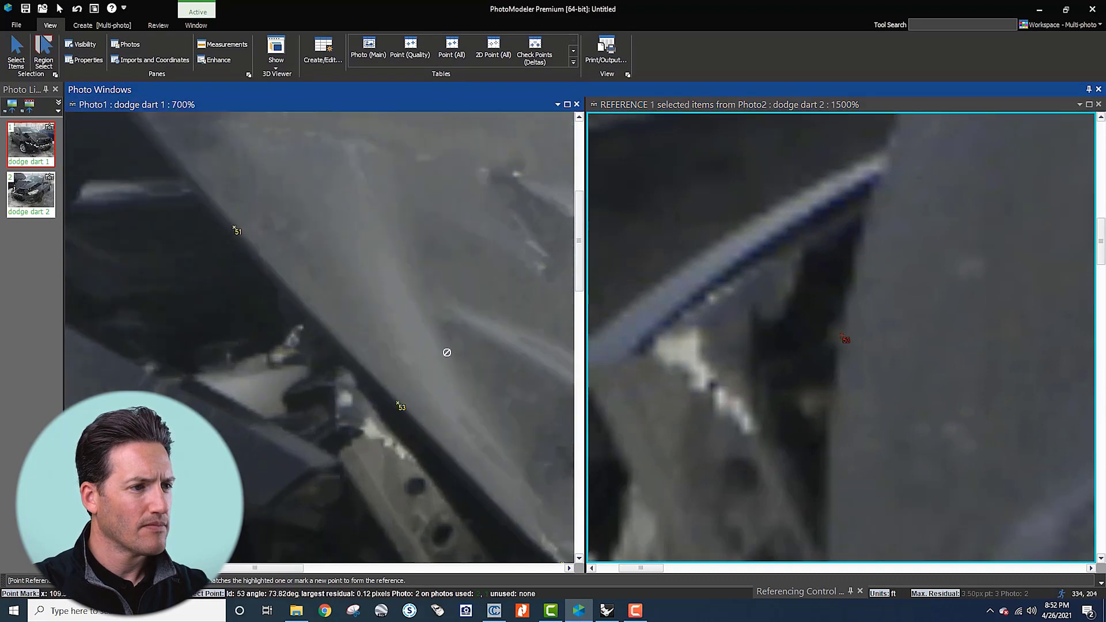
pyautogui.press('Escape')
# Step: Draw a connected line in Photo2 along the hood's side edge through points 35, 39, 41 and 43
pyautogui.scroll(-2, 373, 313)
pyautogui.scroll(-3, 357, 316)
pyautogui.scroll(-6, 748, 253)
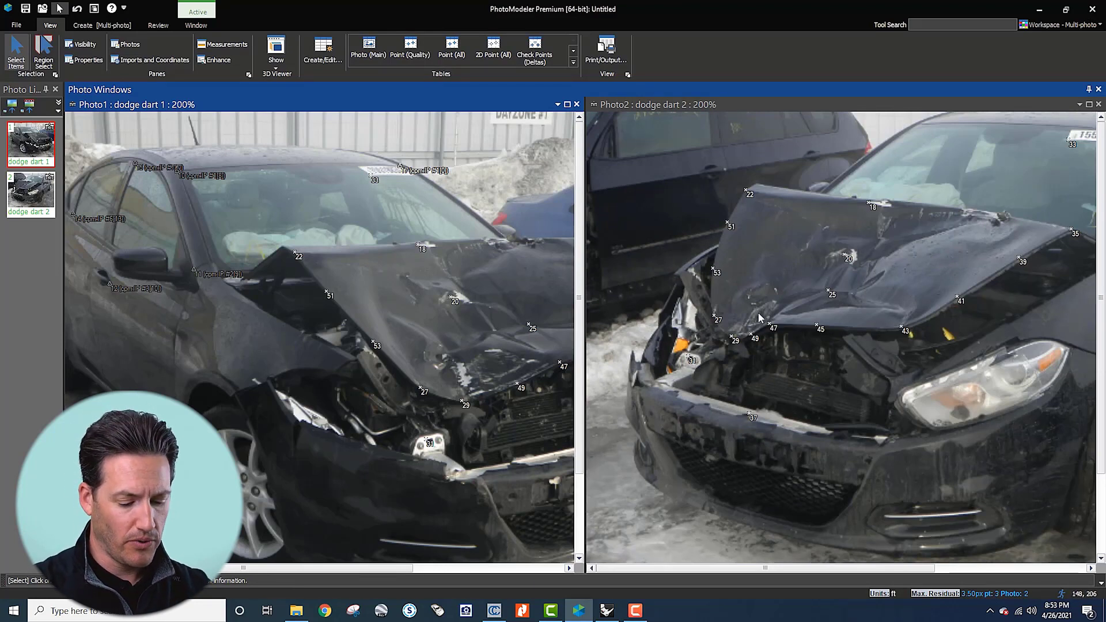
pyautogui.moveTo(756, 340)
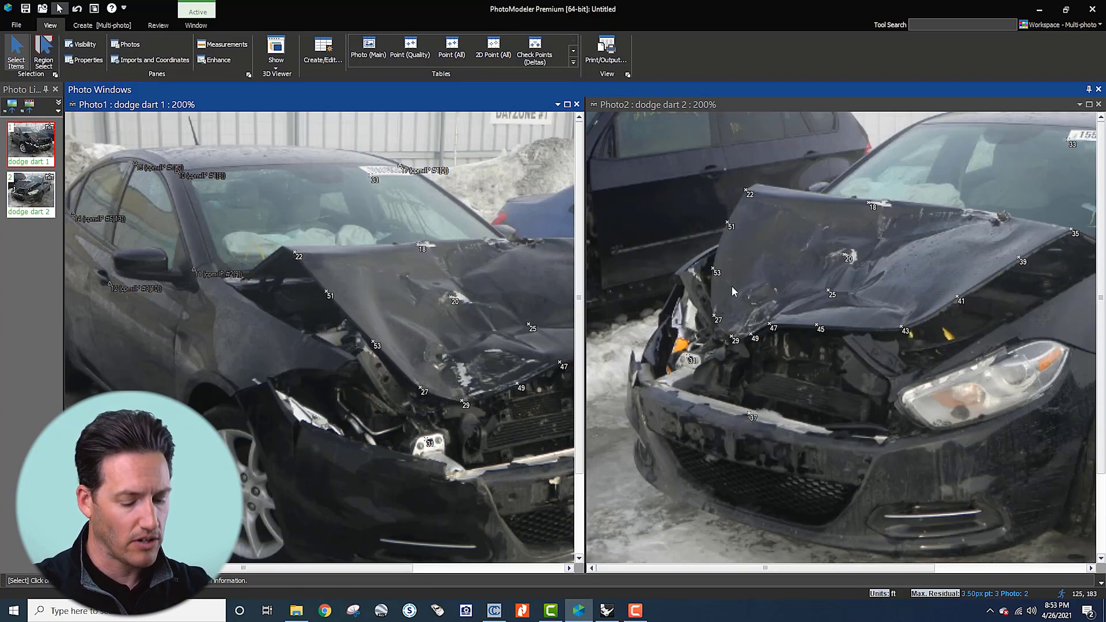
pyautogui.scroll(1, 910, 263)
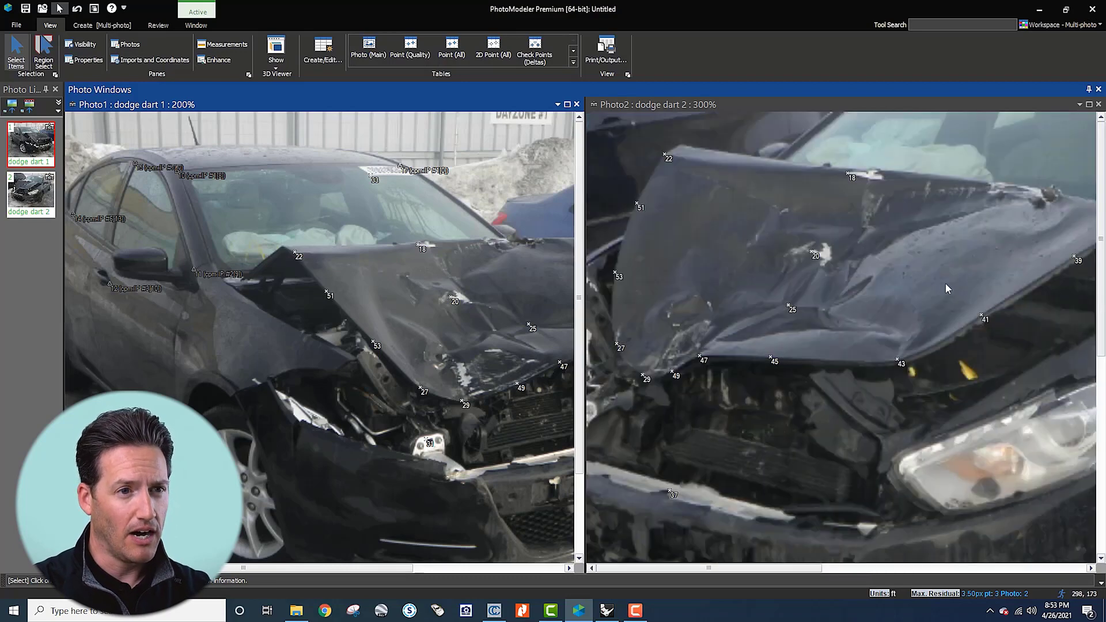
pyautogui.scroll(-2, 947, 285)
pyautogui.scroll(1, 924, 256)
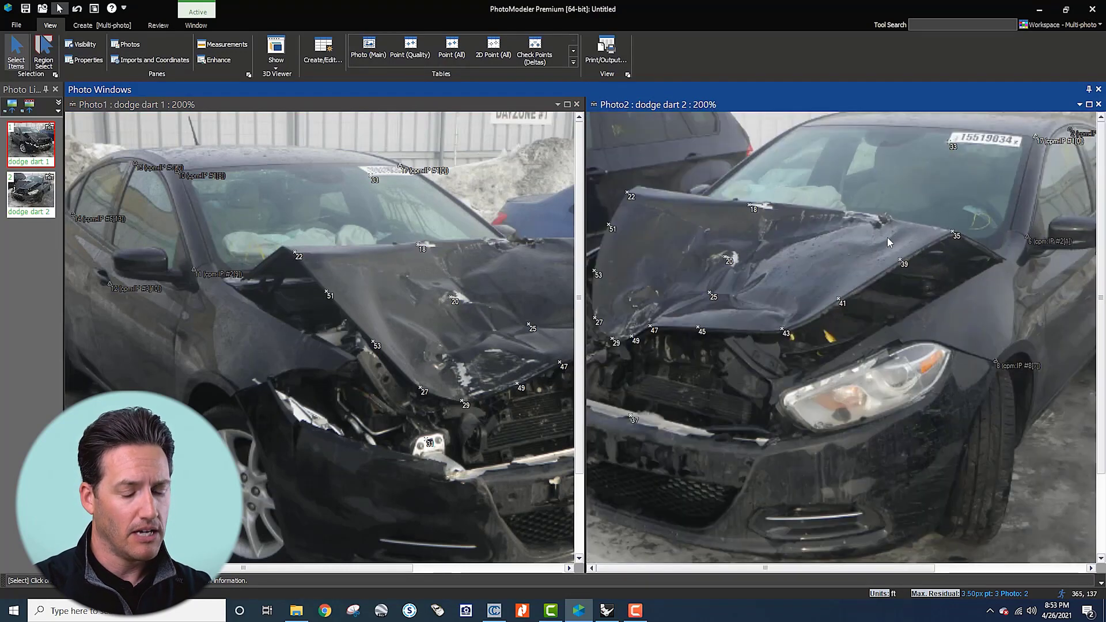
pyautogui.press('l')
pyautogui.click(953, 233)
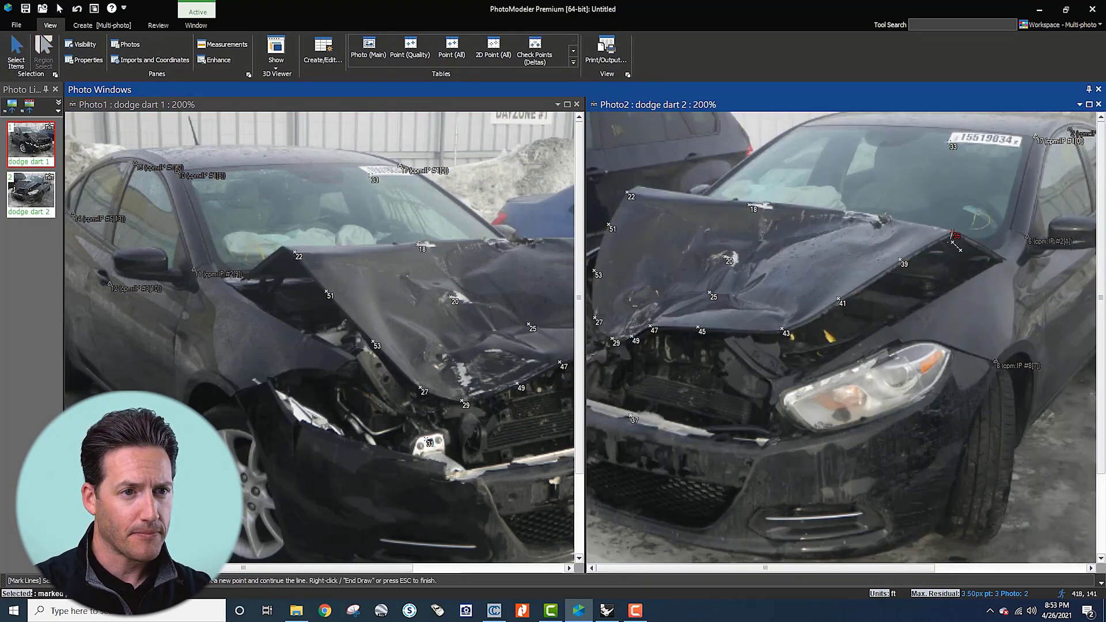
pyautogui.scroll(1, 935, 256)
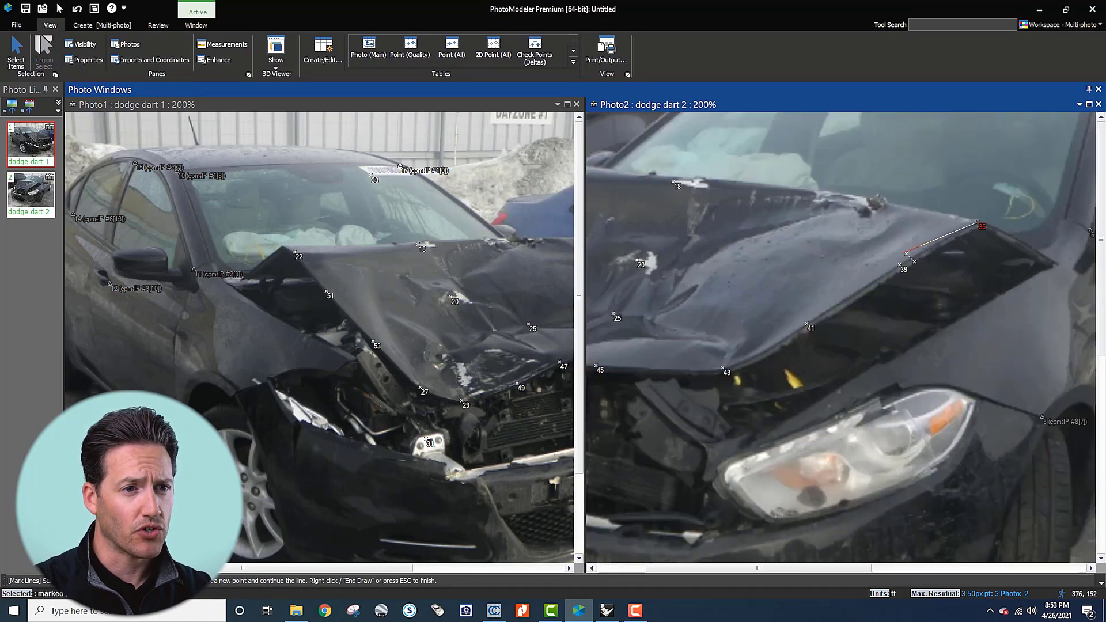
pyautogui.scroll(1, 918, 267)
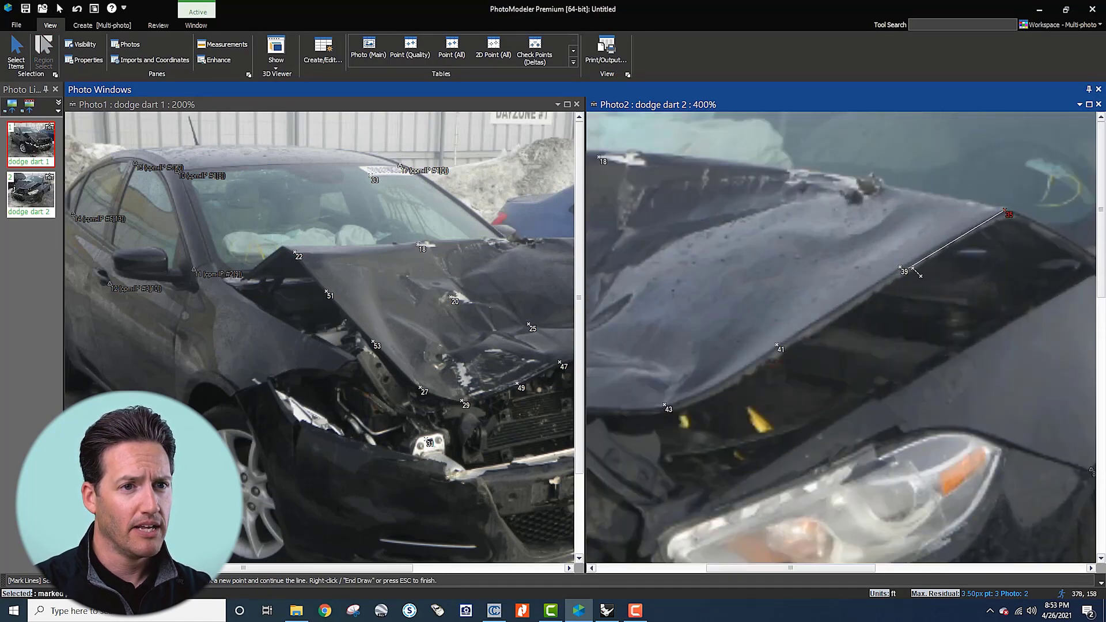
pyautogui.click(901, 268)
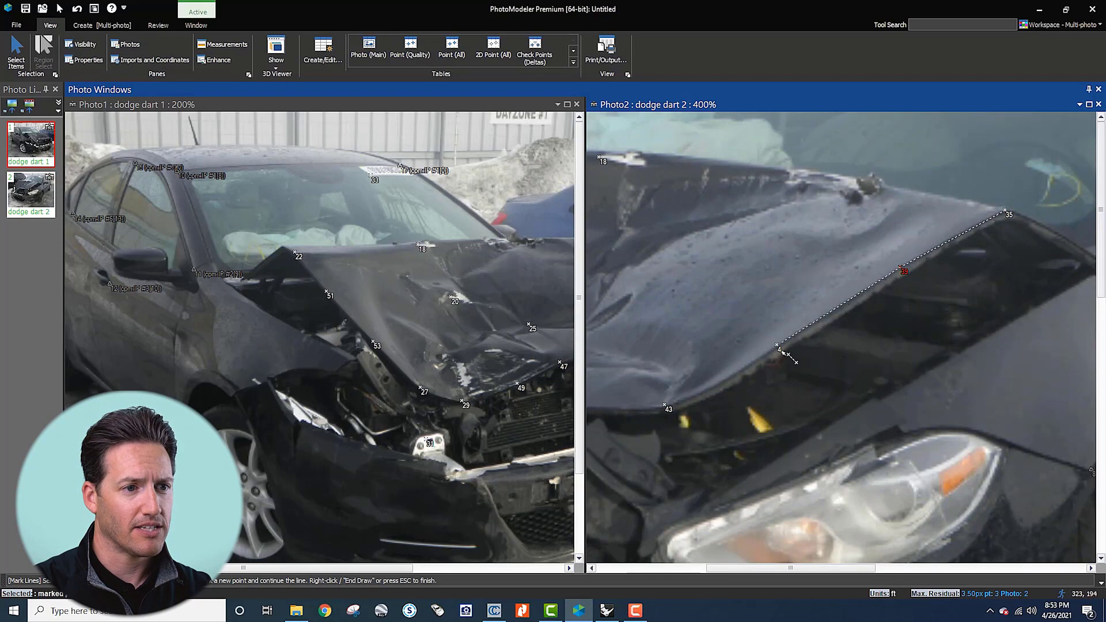
pyautogui.click(778, 347)
pyautogui.click(667, 407)
# Step: Continue the line along the hood's front edge from point 43 through points 45, 47 and 49
pyautogui.scroll(-2, 670, 410)
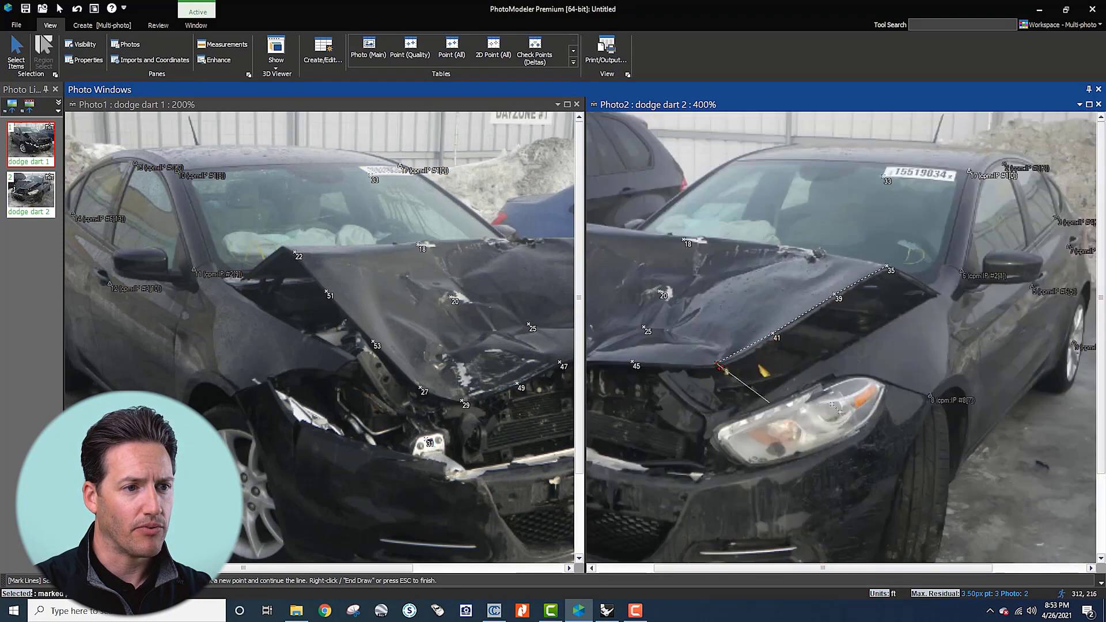
pyautogui.scroll(2, 770, 344)
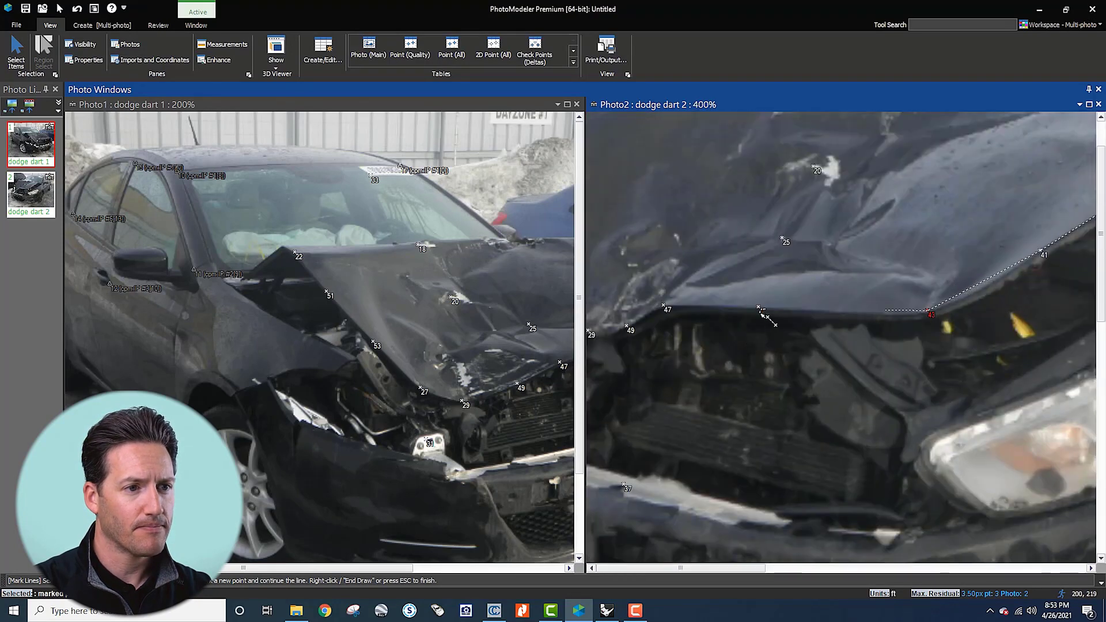
pyautogui.click(758, 308)
pyautogui.click(663, 306)
pyautogui.click(628, 328)
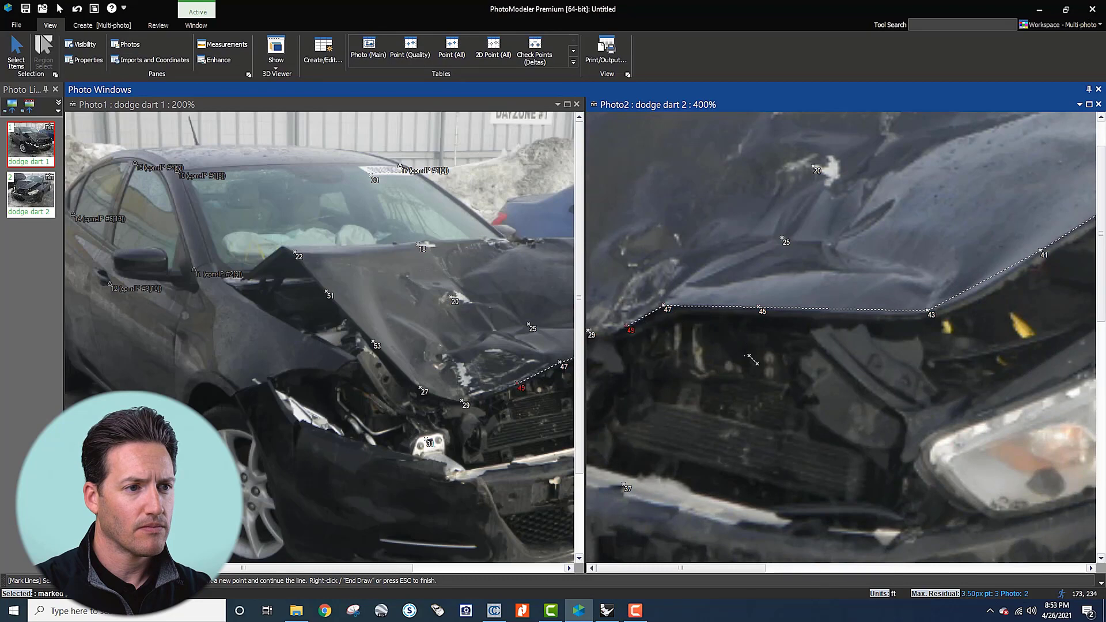
# Step: Continue the hood outline line from point 49 through points 29, 27, 53 and 51 to corner point 22, and end it
pyautogui.scroll(-2, 628, 328)
pyautogui.scroll(2, 753, 331)
pyautogui.click(712, 330)
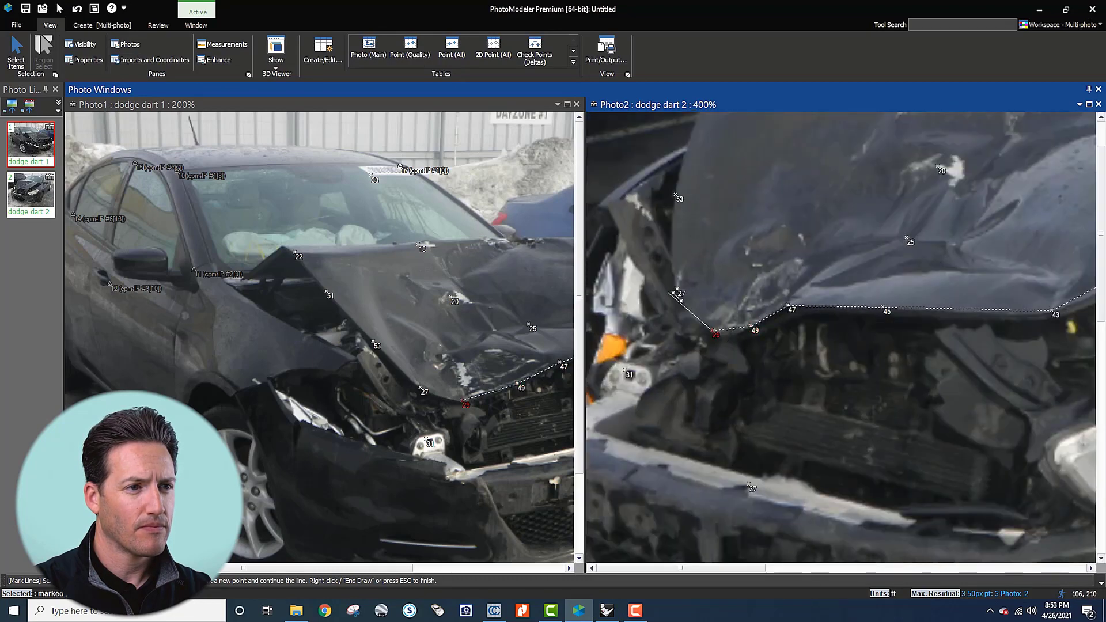
pyautogui.click(678, 289)
pyautogui.click(678, 198)
pyautogui.scroll(-2, 677, 198)
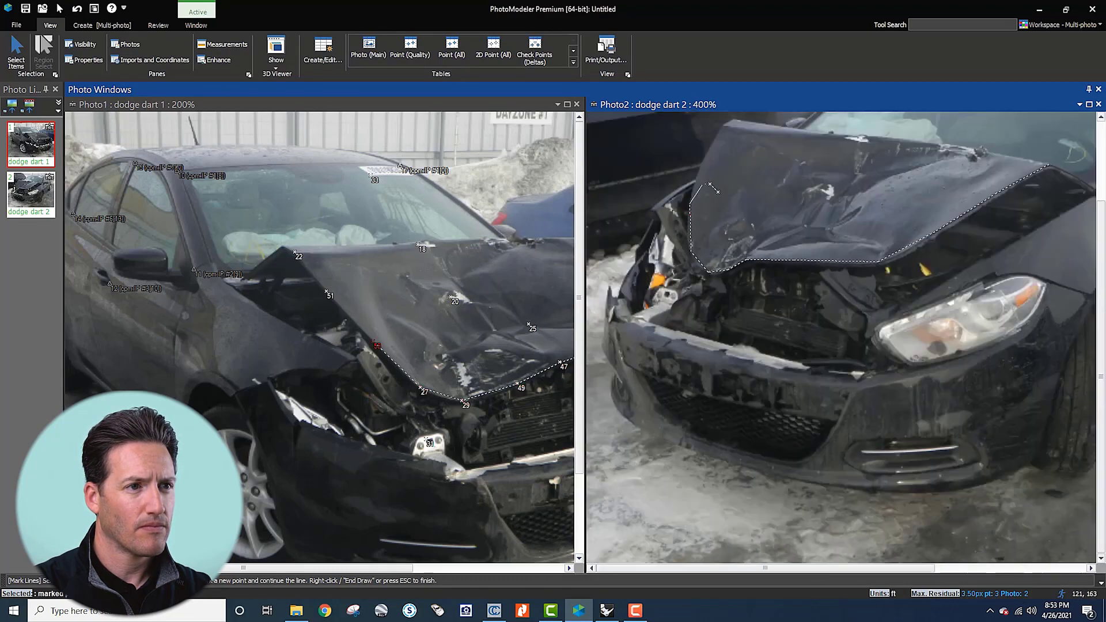
pyautogui.scroll(2, 711, 210)
pyautogui.click(661, 210)
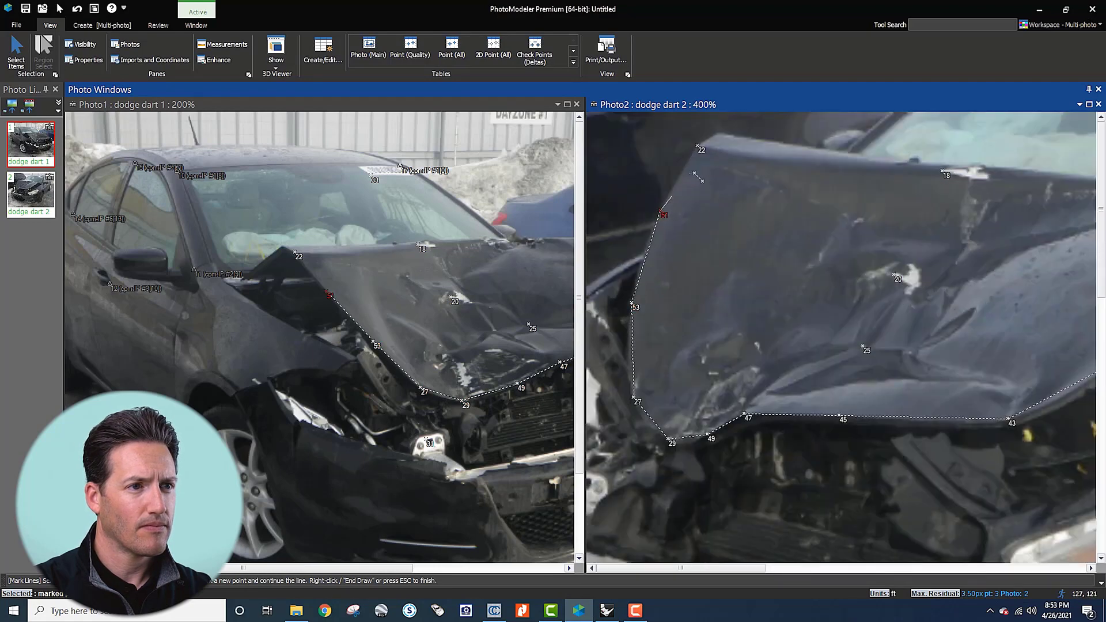
pyautogui.click(697, 146)
pyautogui.press('Escape')
# Step: Delete the line segment between points 27 and 29 at the hood's front corner
pyautogui.scroll(-2, 700, 311)
pyautogui.scroll(2, 455, 420)
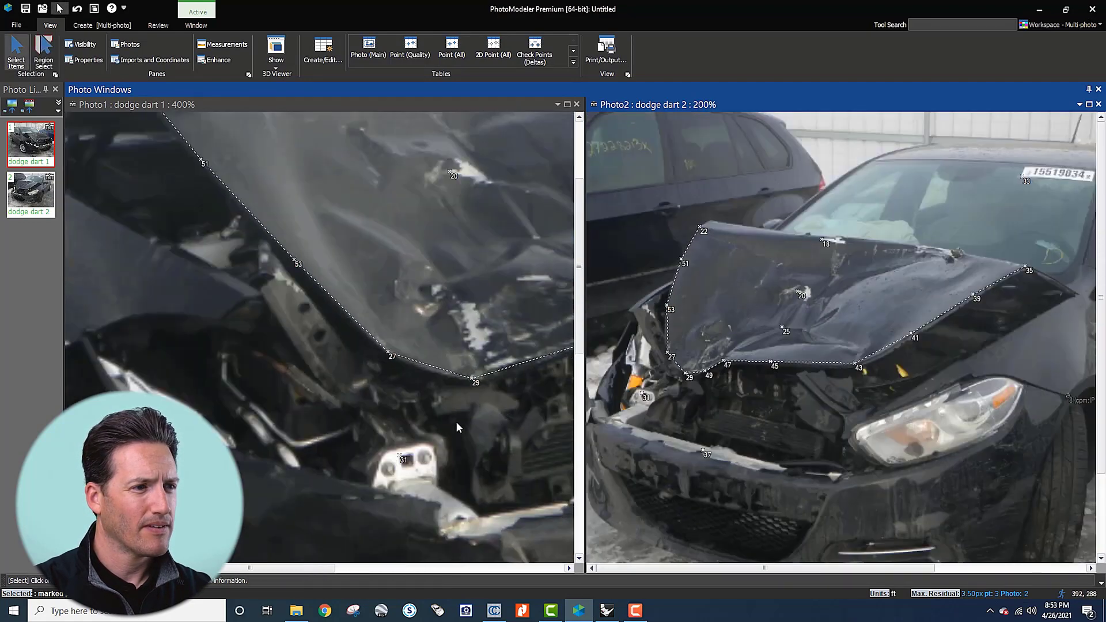
pyautogui.scroll(2, 431, 358)
pyautogui.scroll(1, 647, 343)
pyautogui.scroll(2, 647, 345)
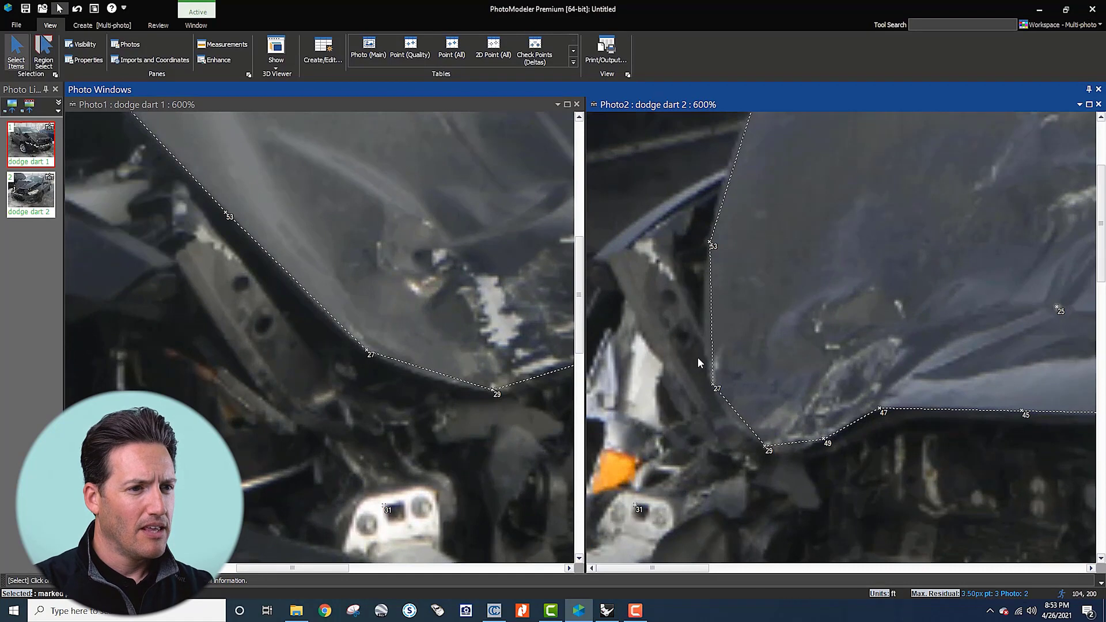
pyautogui.scroll(1, 750, 410)
pyautogui.click(446, 372)
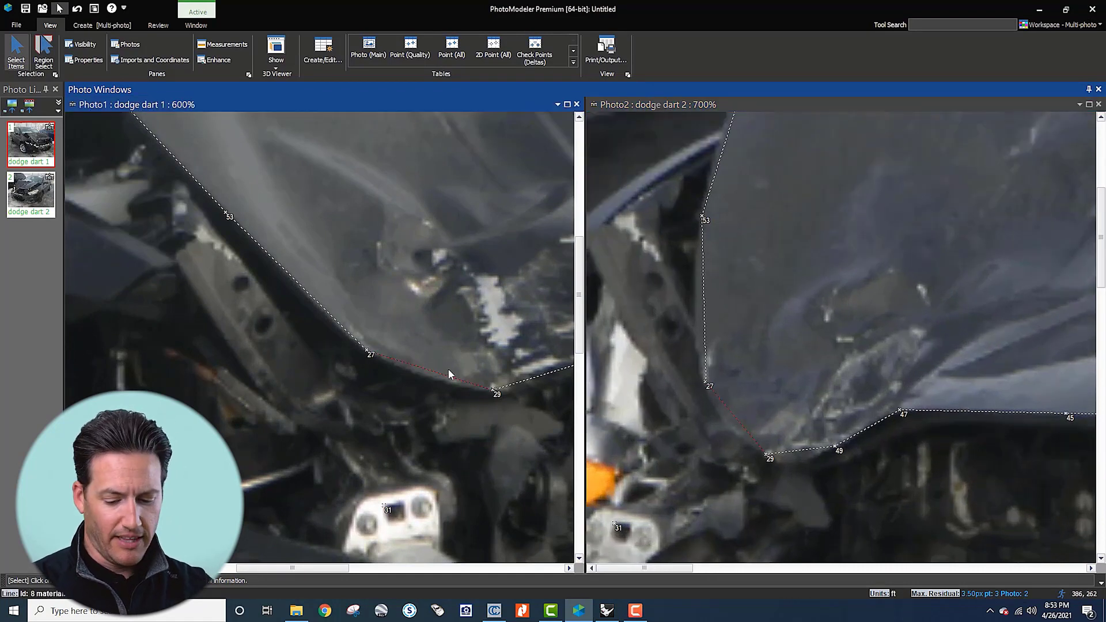
pyautogui.press('Delete')
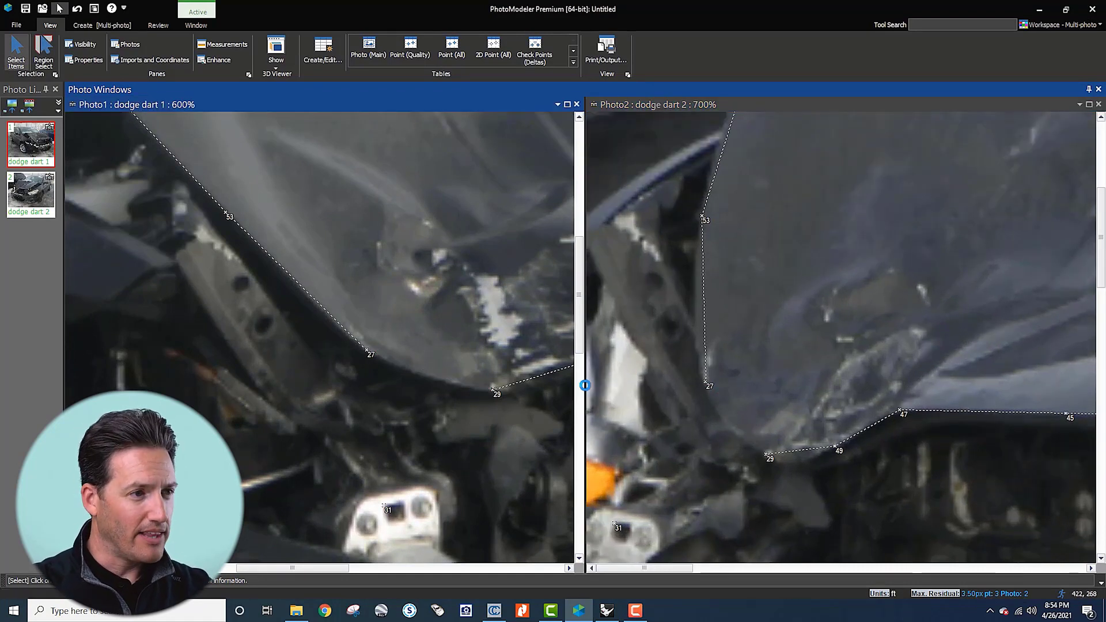
# Step: Mark a point on the hood's corner edge between points 27 and 29 in Photo2 and reference it in Photo1
pyautogui.press('r')
pyautogui.scroll(1, 466, 385)
pyautogui.scroll(3, 680, 417)
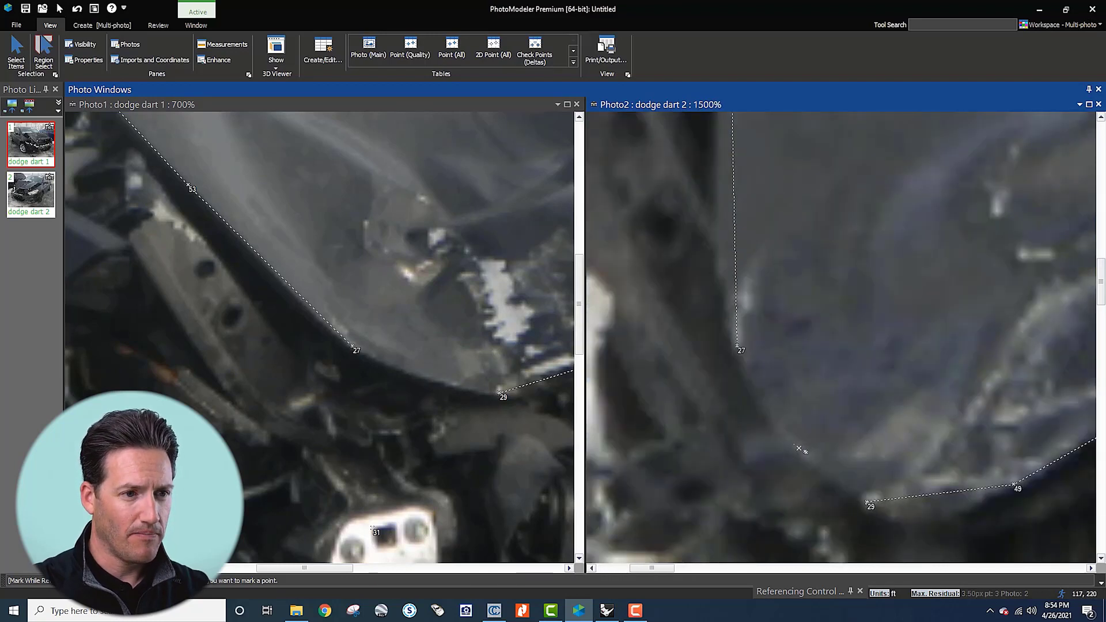
pyautogui.click(791, 442)
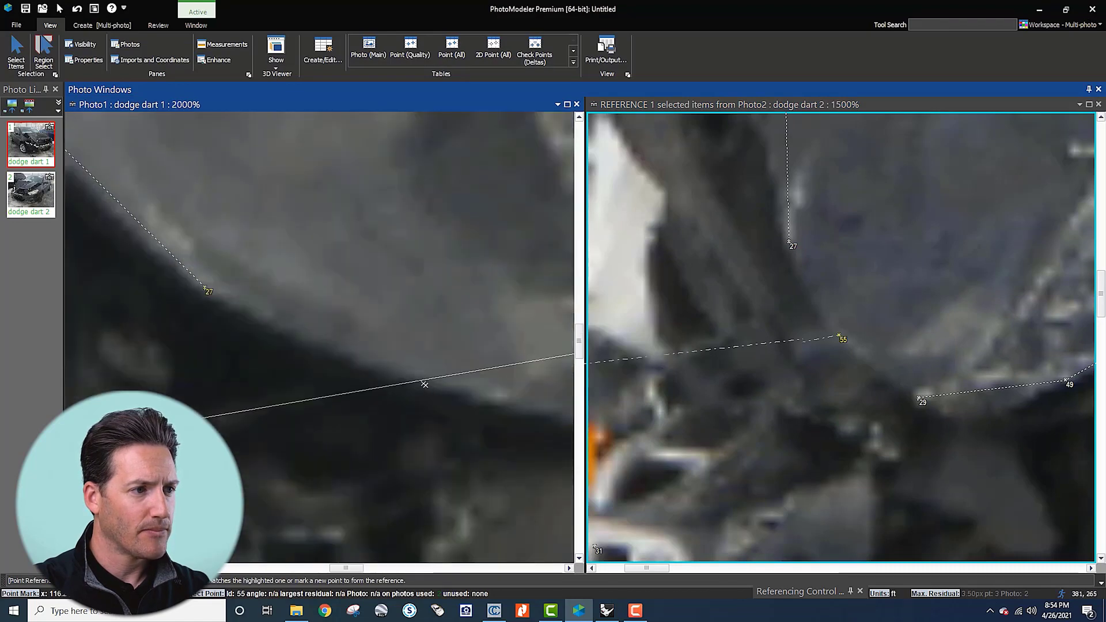
pyautogui.click(424, 384)
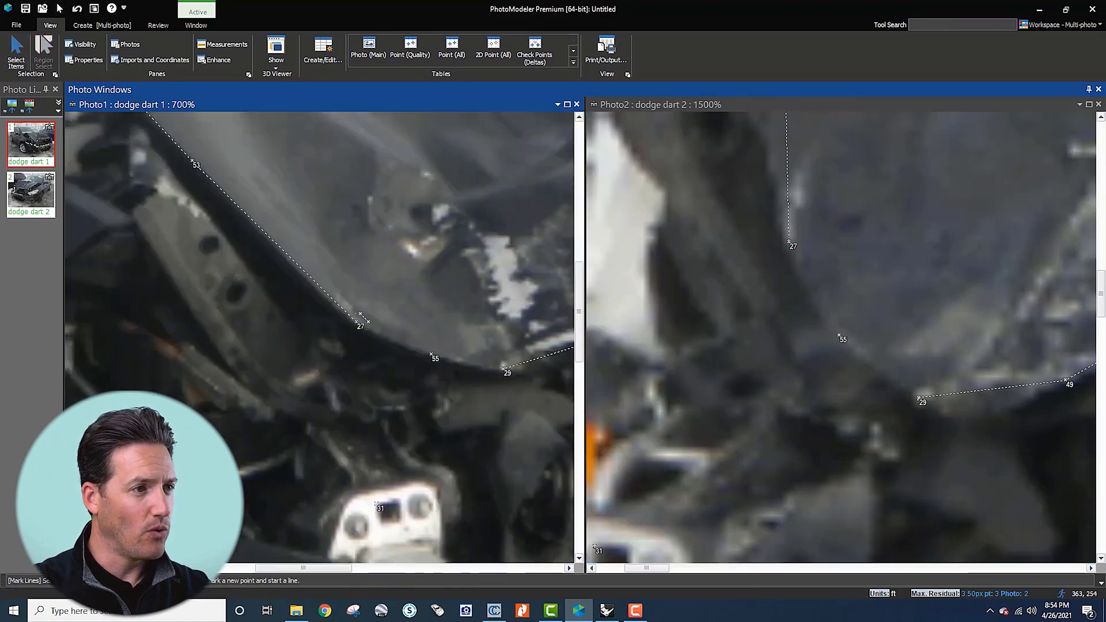
# Step: Draw a connected line in Photo1 from point 27 through point 55 to point 29 to close the corner gap
pyautogui.click(361, 328)
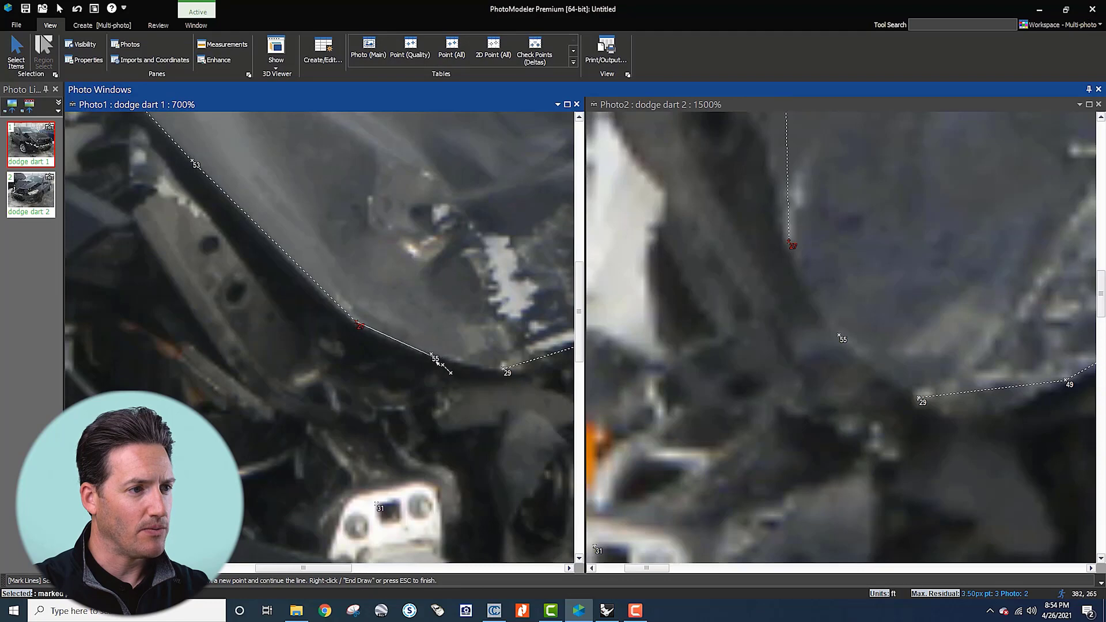
pyautogui.click(432, 354)
pyautogui.click(506, 371)
pyautogui.press('Escape')
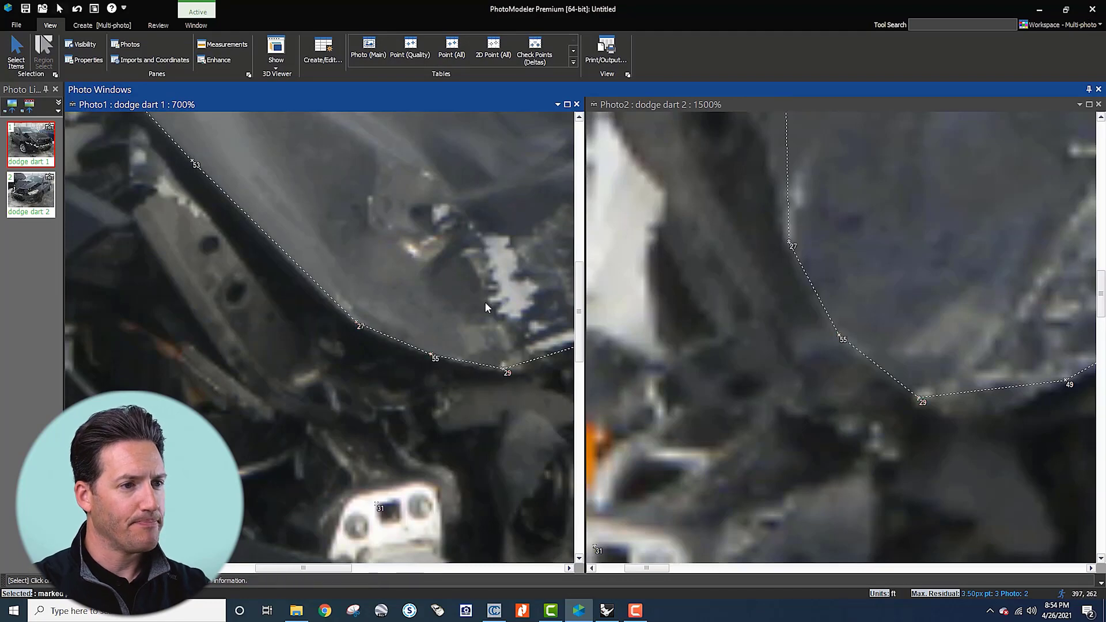
# Step: Close the Photo1 view and keep Photo2 open with the whole hood outline in view
pyautogui.scroll(-2, 481, 299)
pyautogui.scroll(-7, 653, 221)
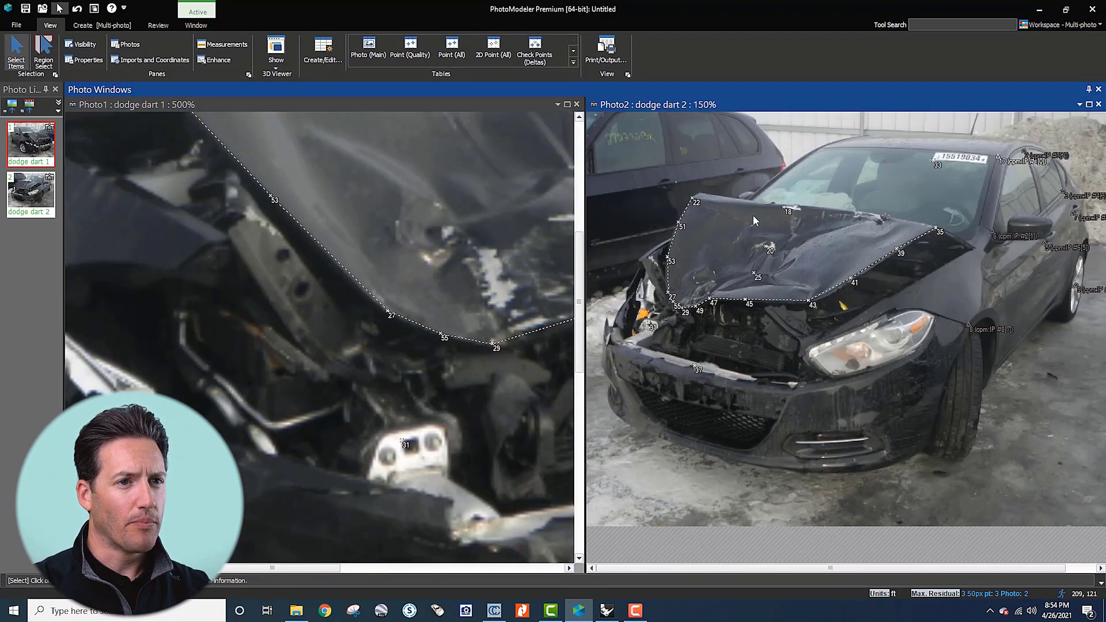
pyautogui.click(576, 104)
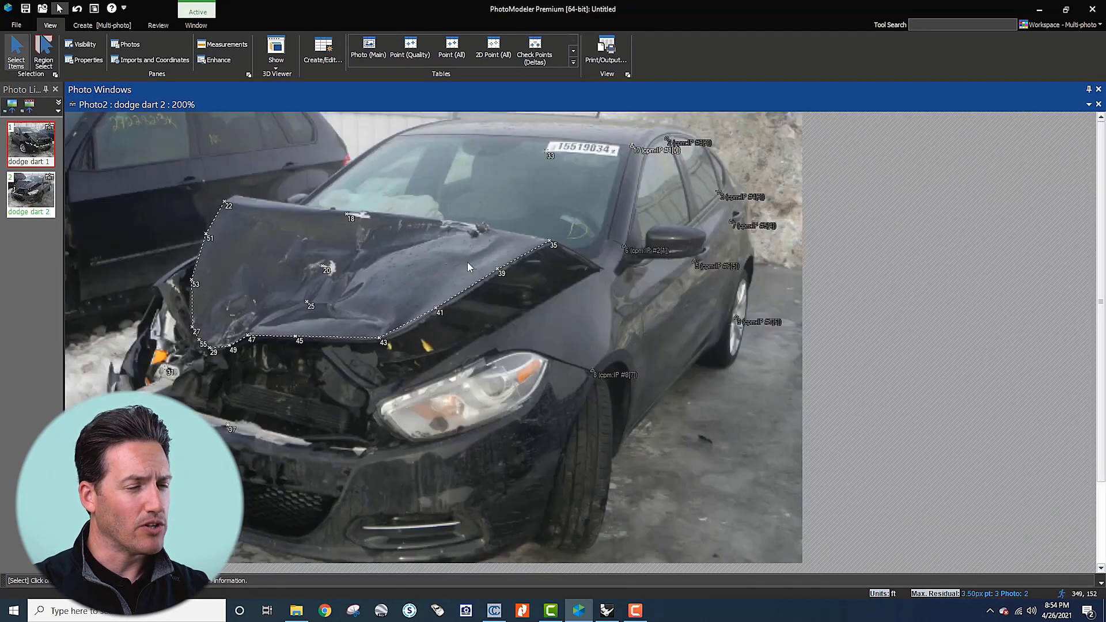
pyautogui.scroll(1, 262, 286)
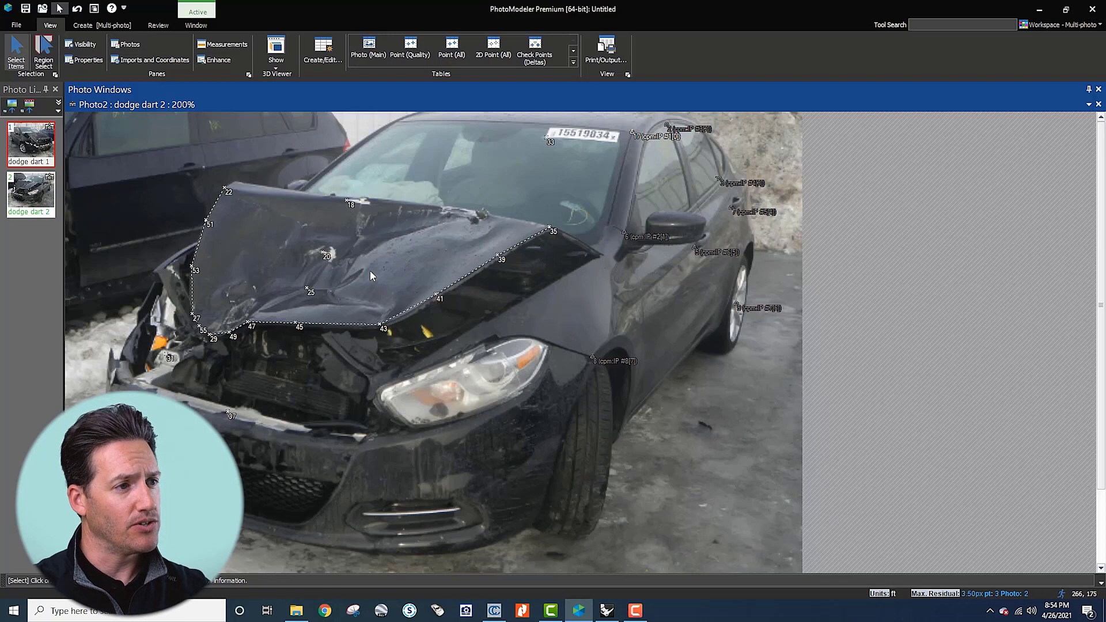
# Step: Renumber the project's points consecutively, starting at 1
pyautogui.click(158, 25)
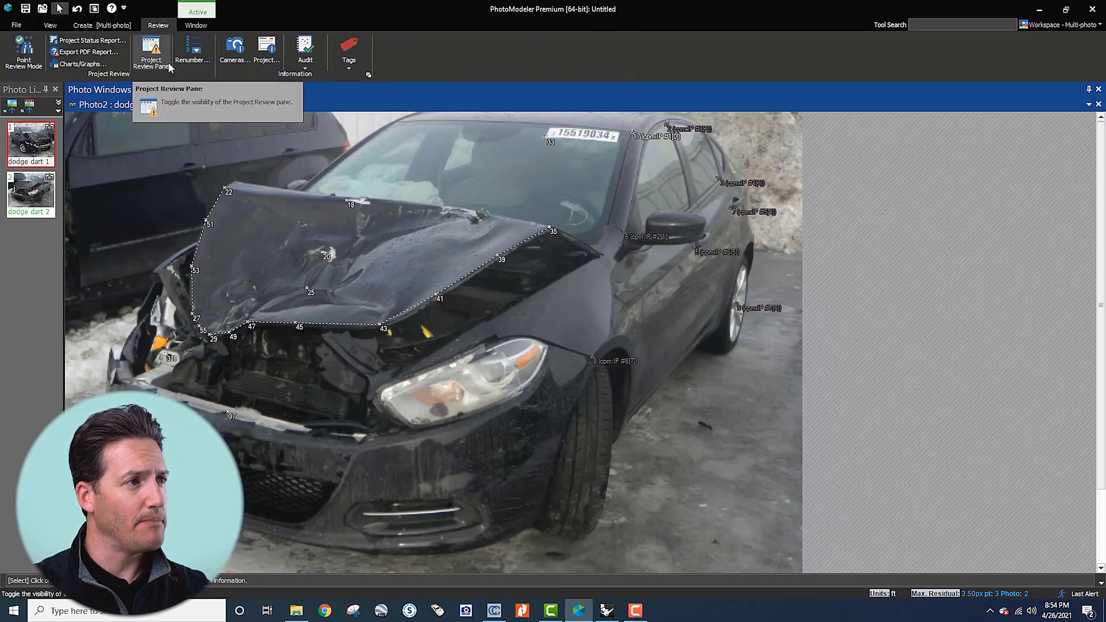
pyautogui.click(194, 55)
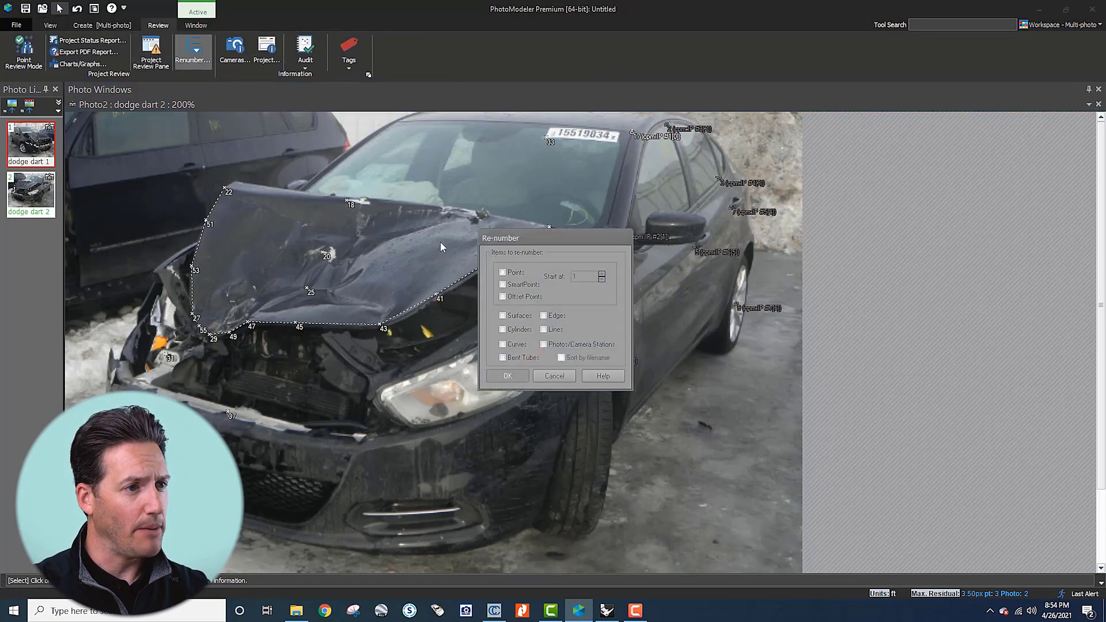
pyautogui.click(502, 272)
pyautogui.click(506, 376)
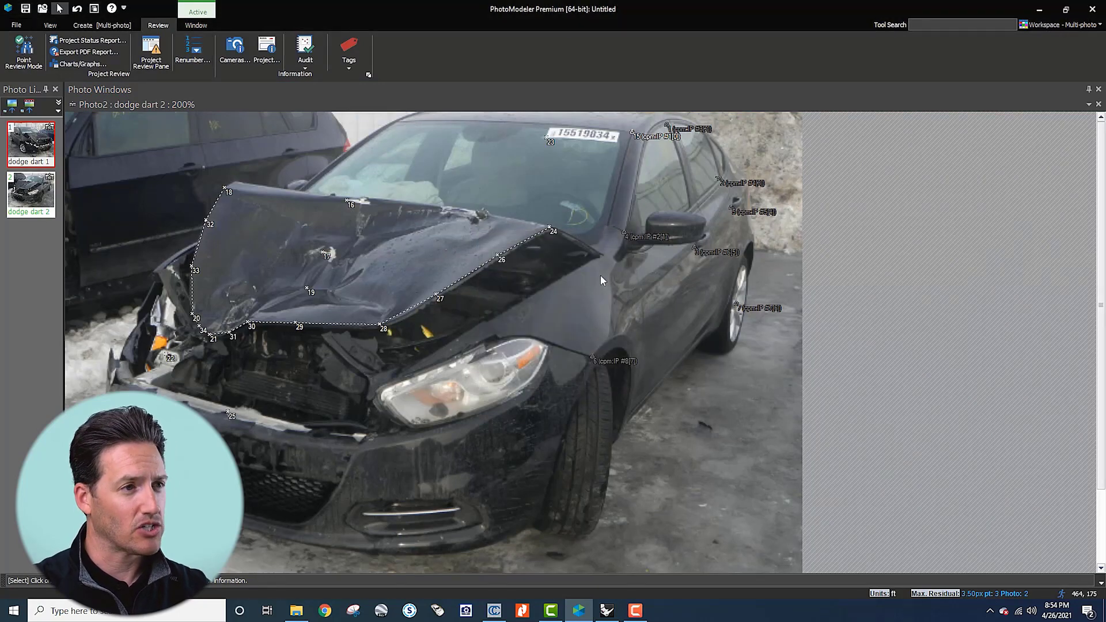
# Step: Open the point quality table, sort it by Id, review the points' residuals and precision, and close it
pyautogui.press('t')
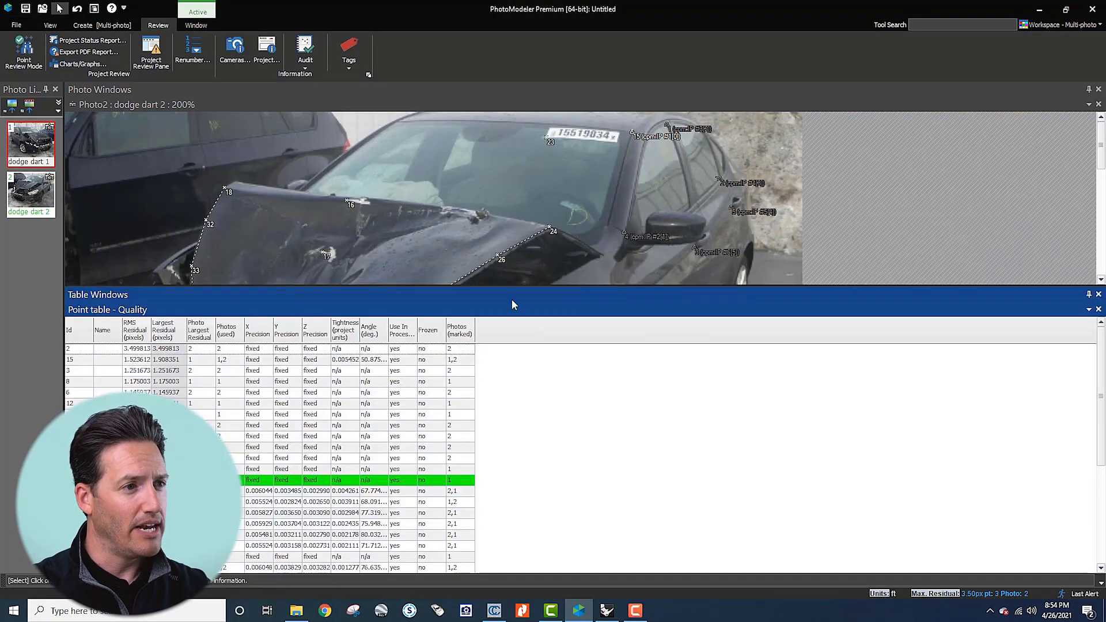
pyautogui.click(77, 330)
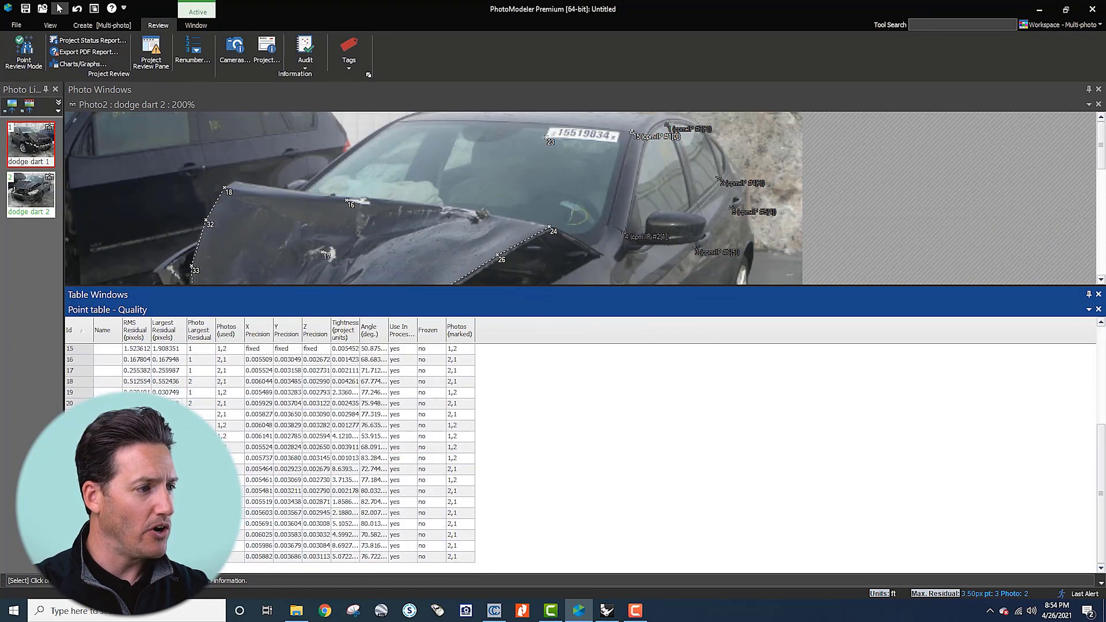
pyautogui.scroll(5, 269, 452)
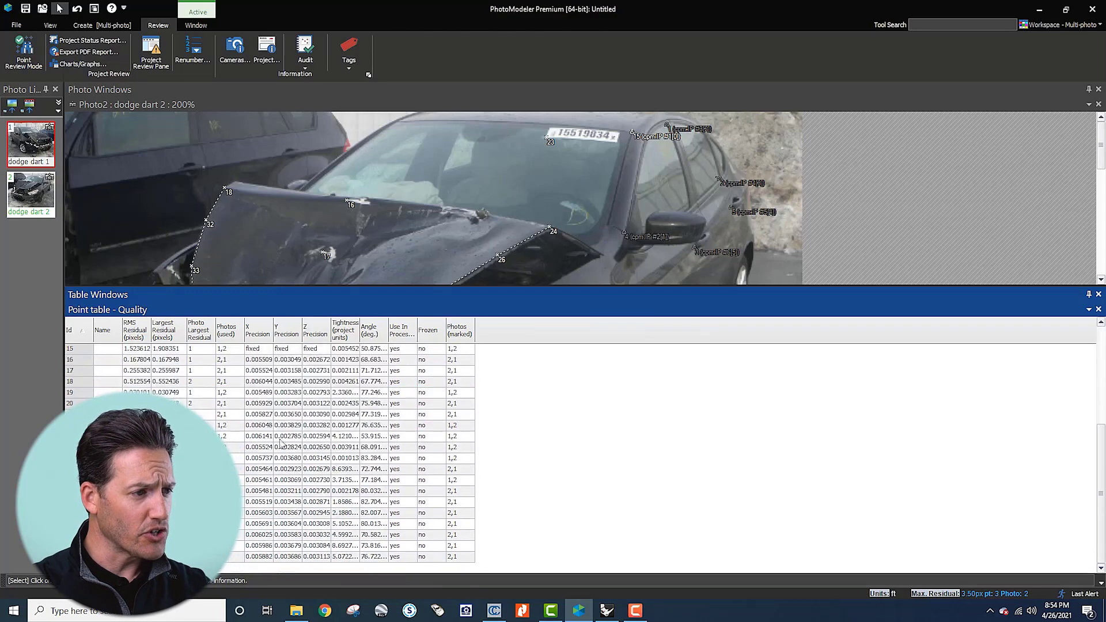
pyautogui.scroll(-2, 305, 412)
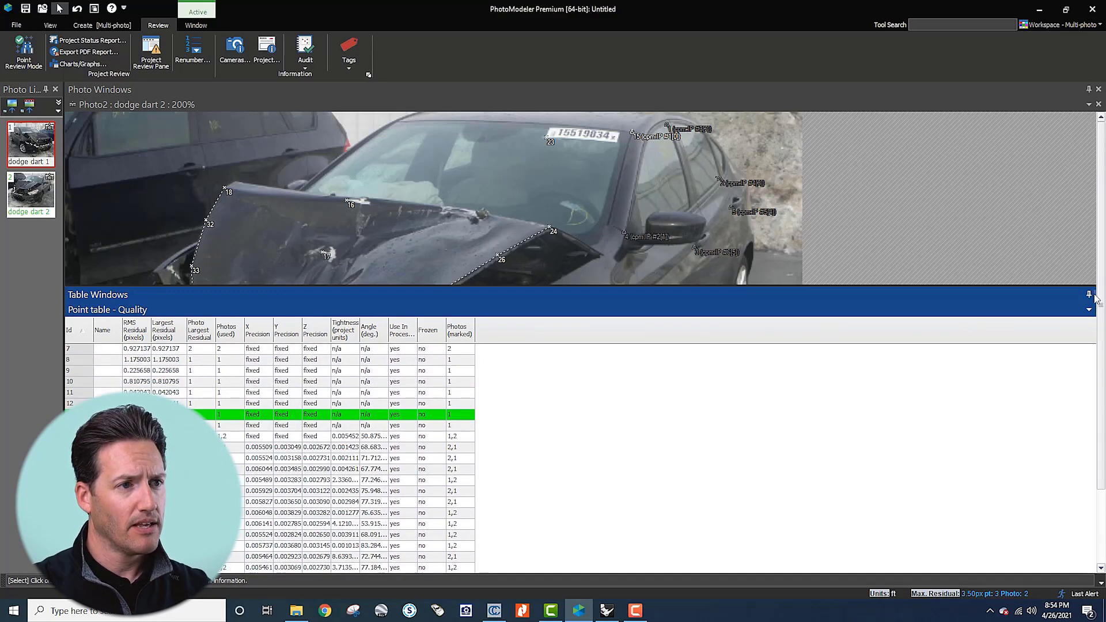
pyautogui.click(1098, 309)
# Step: Save the project as "Dodge Dart for Tutorial" in the Crush from Photos - PC folder
pyautogui.hotkey('ctrl', 's')
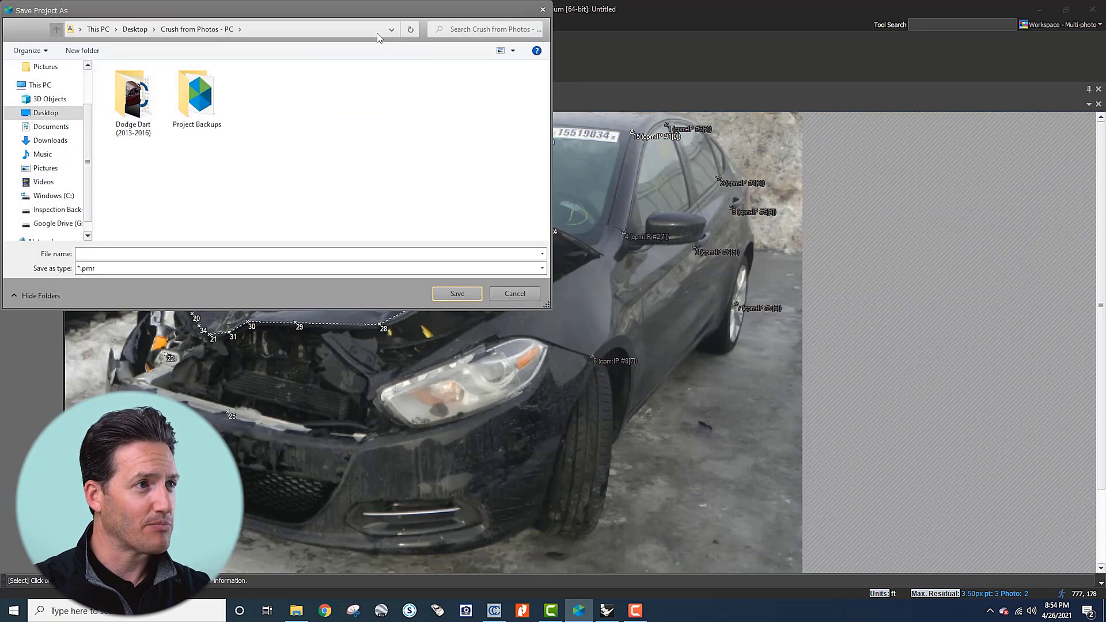
pyautogui.moveTo(385, 10); pyautogui.dragTo(815, 108)
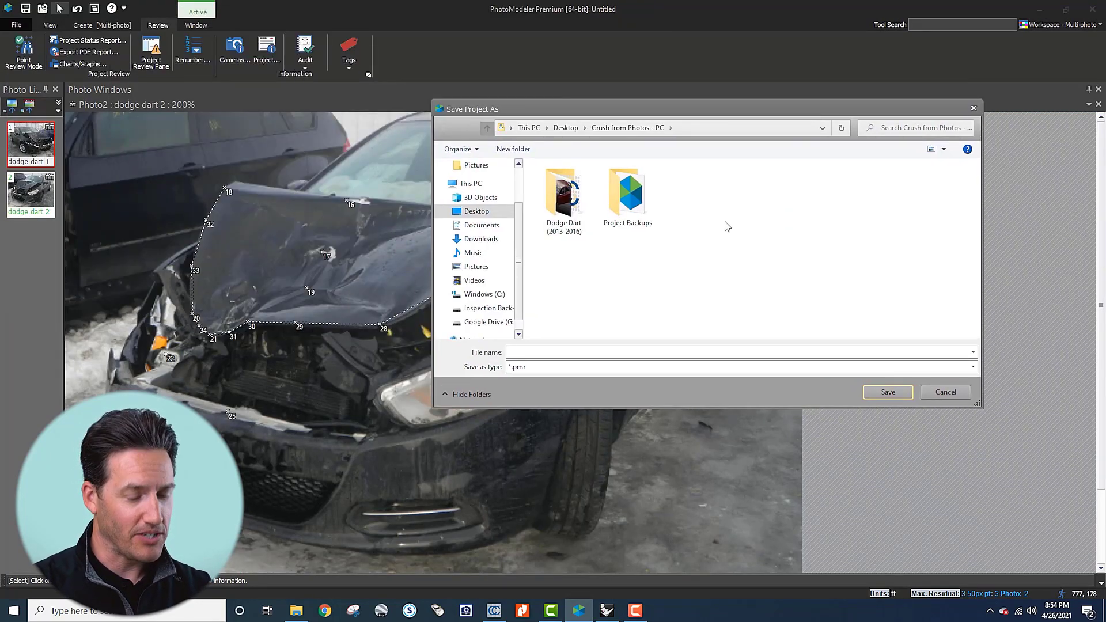
pyautogui.write('Dodhge')
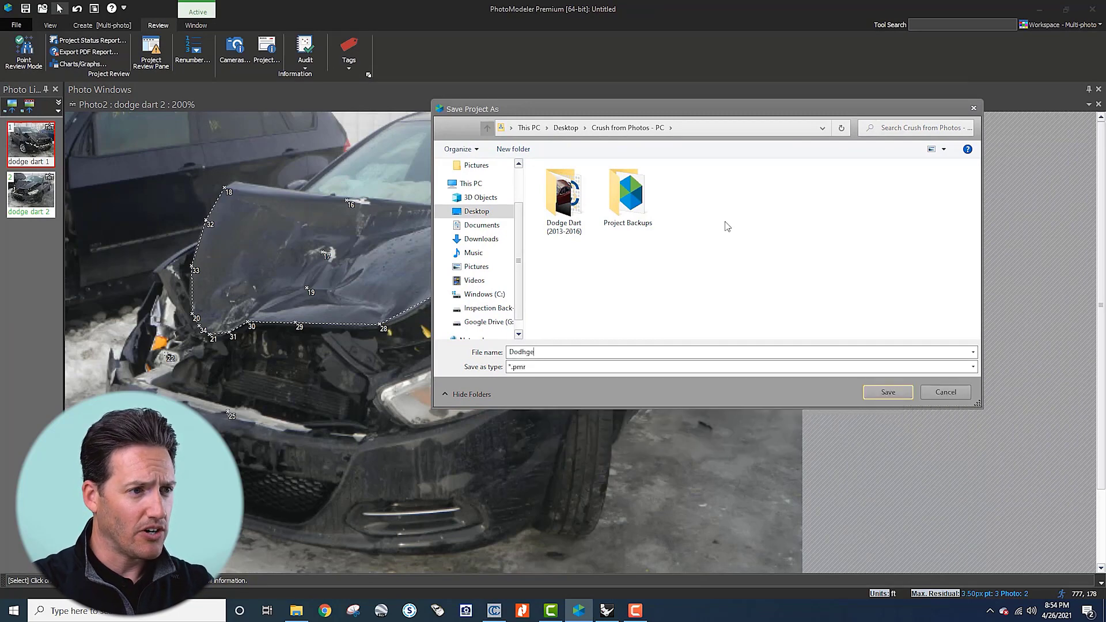
pyautogui.press('BackSpace')
pyautogui.press('BackSpace')
pyautogui.press('BackSpace')
pyautogui.write('ge Dart for ')
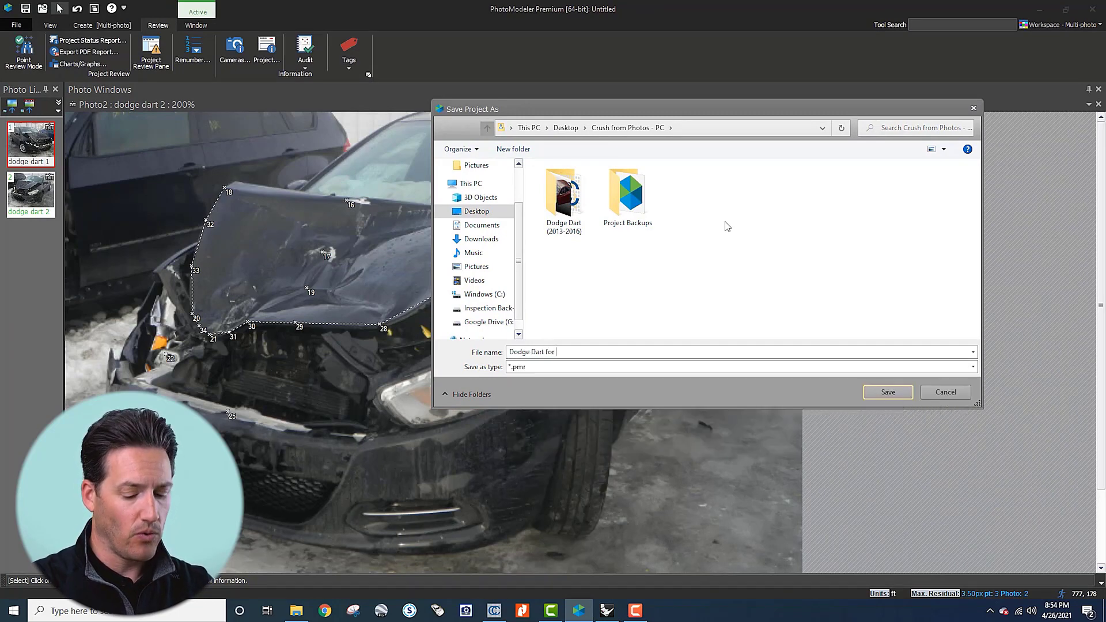
pyautogui.write('Tutorial')
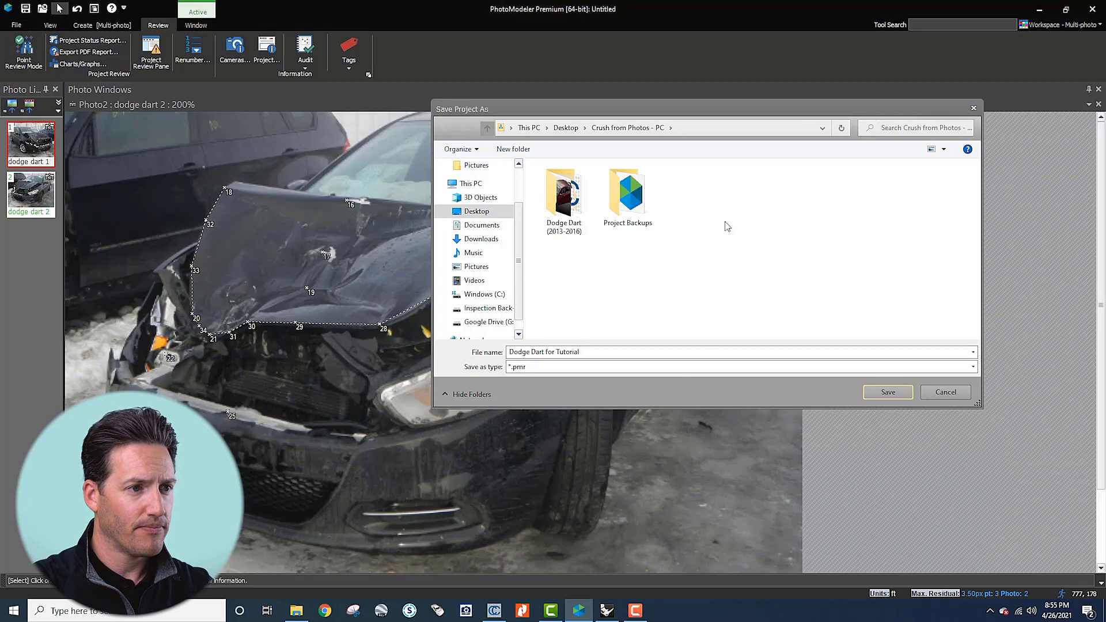
pyautogui.press('Return')
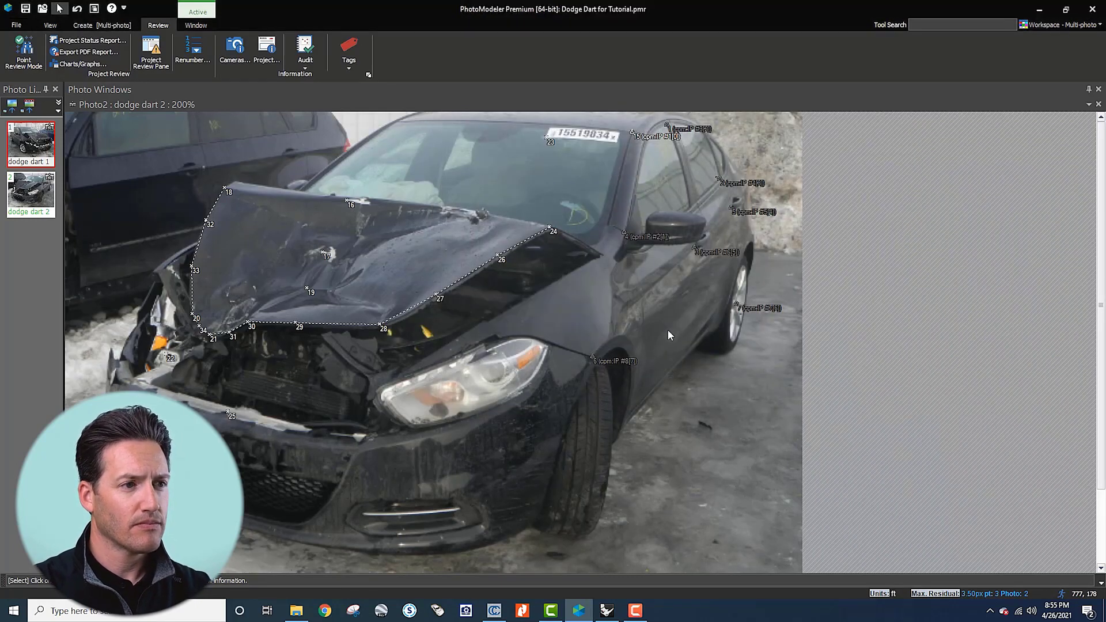
# Step: Close the Photo2 view and reopen it from the photo list
pyautogui.scroll(-1, 489, 340)
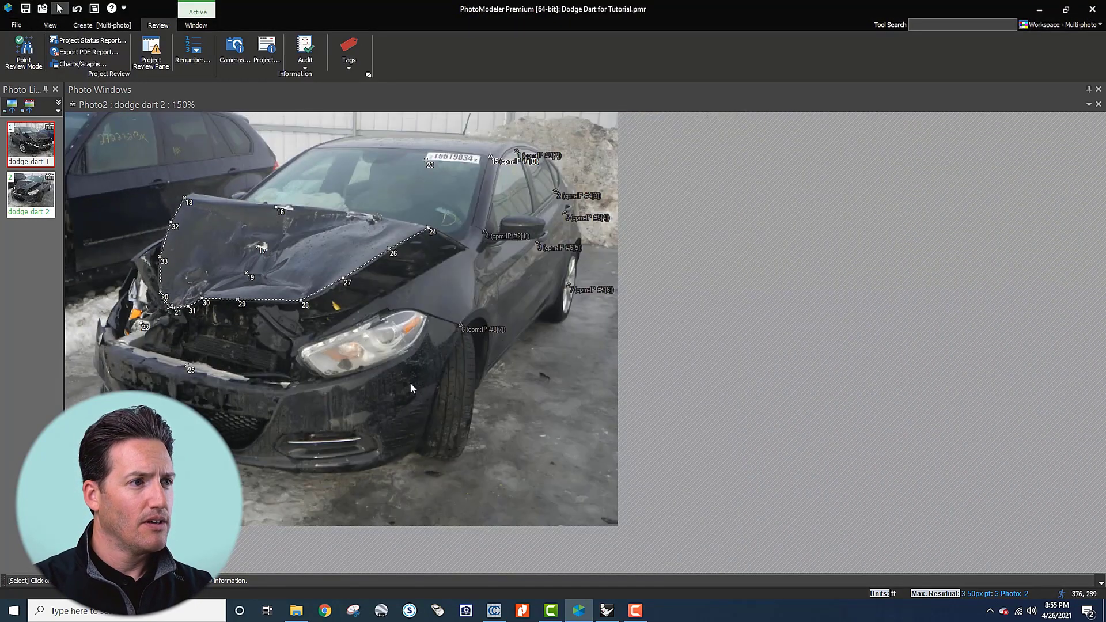
pyautogui.click(1098, 104)
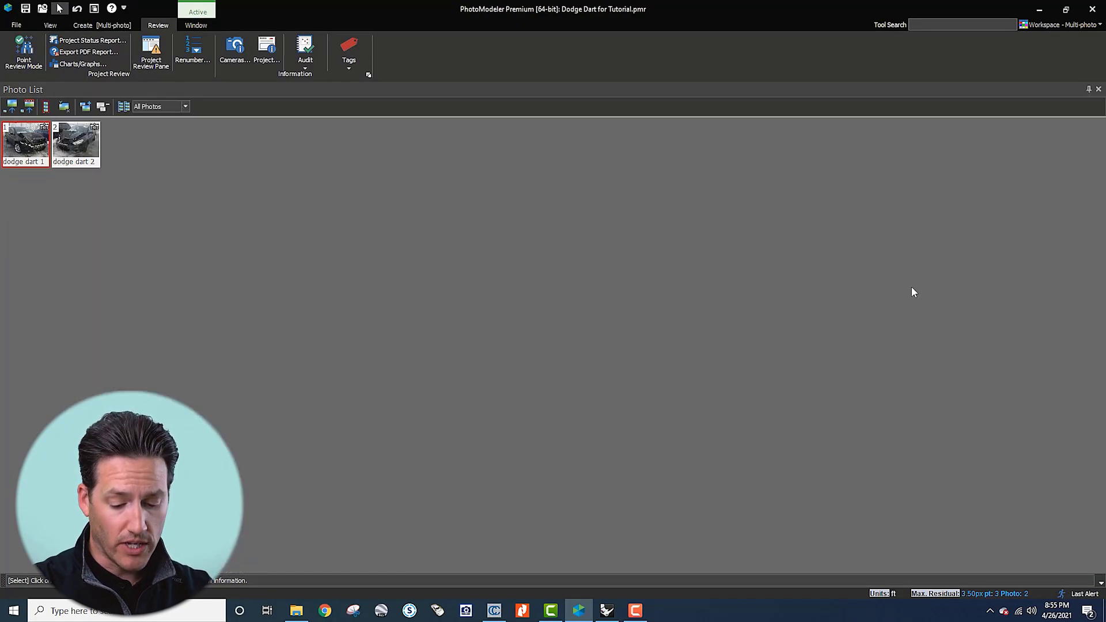
pyautogui.doubleClick(78, 151)
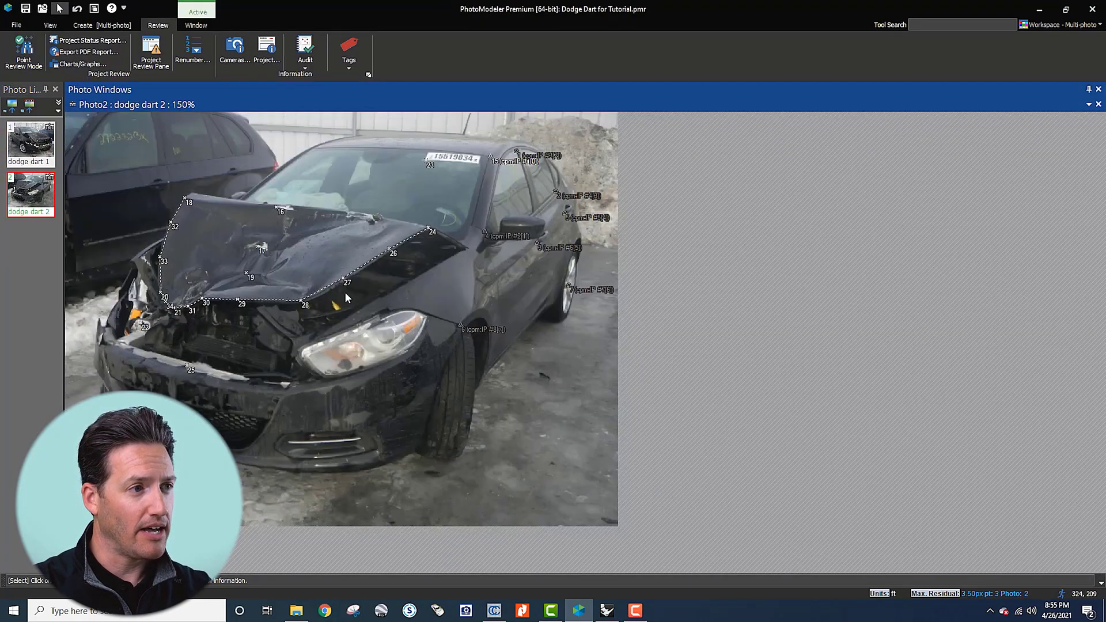
# Step: Open the 3D view and position its window over the photo area to show the hood outline and points
pyautogui.press('F6')
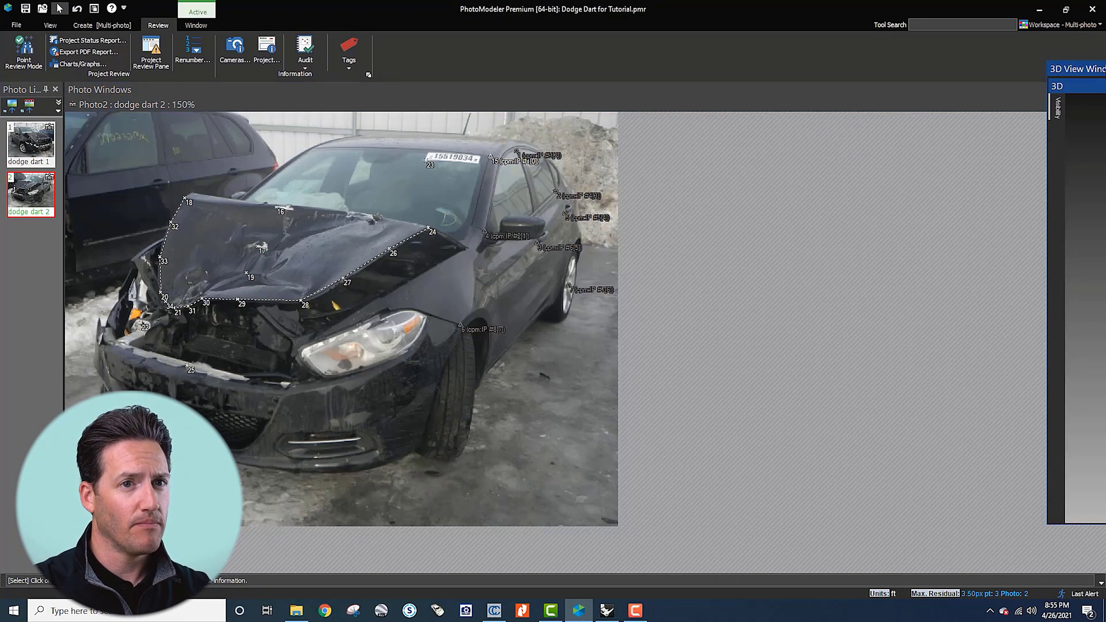
pyautogui.moveTo(1080, 74); pyautogui.dragTo(590, 330)
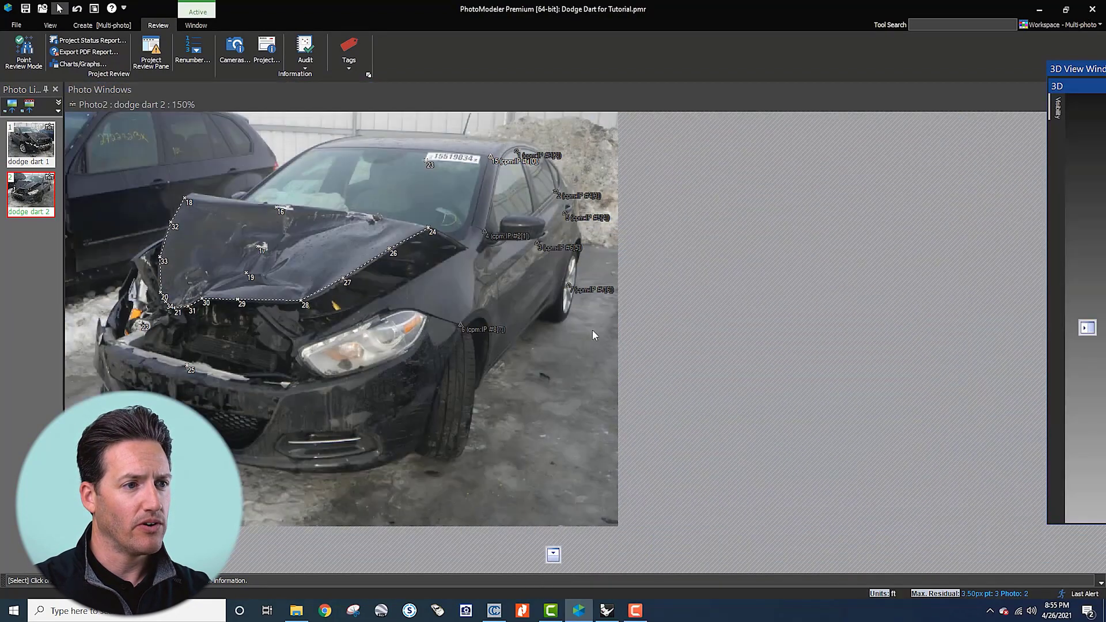
pyautogui.moveTo(1028, 551); pyautogui.dragTo(1028, 551)
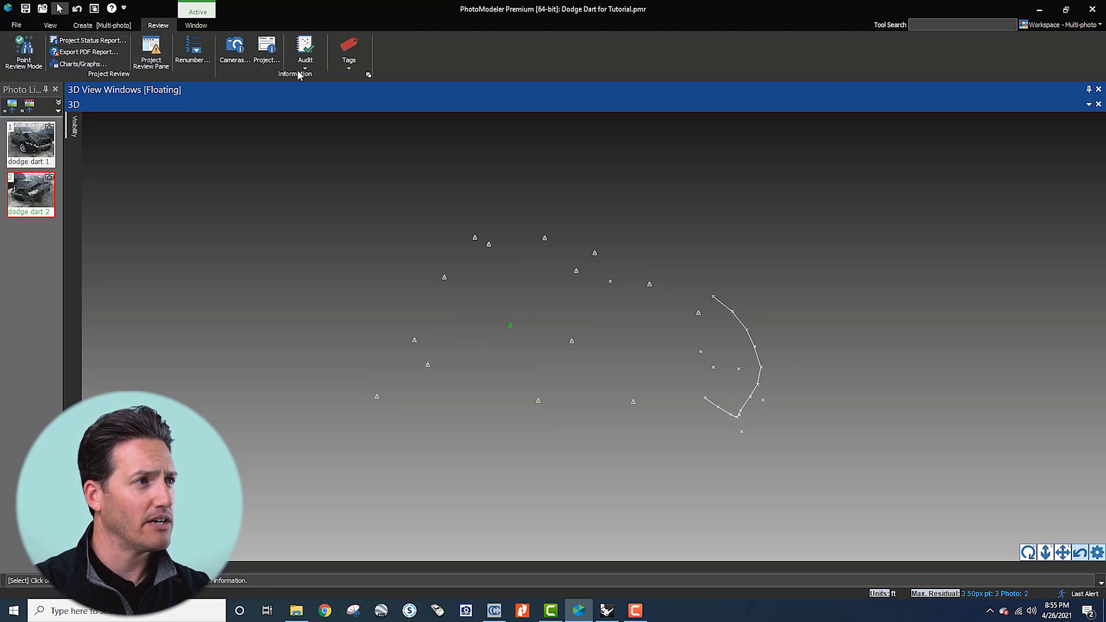
pyautogui.click(83, 25)
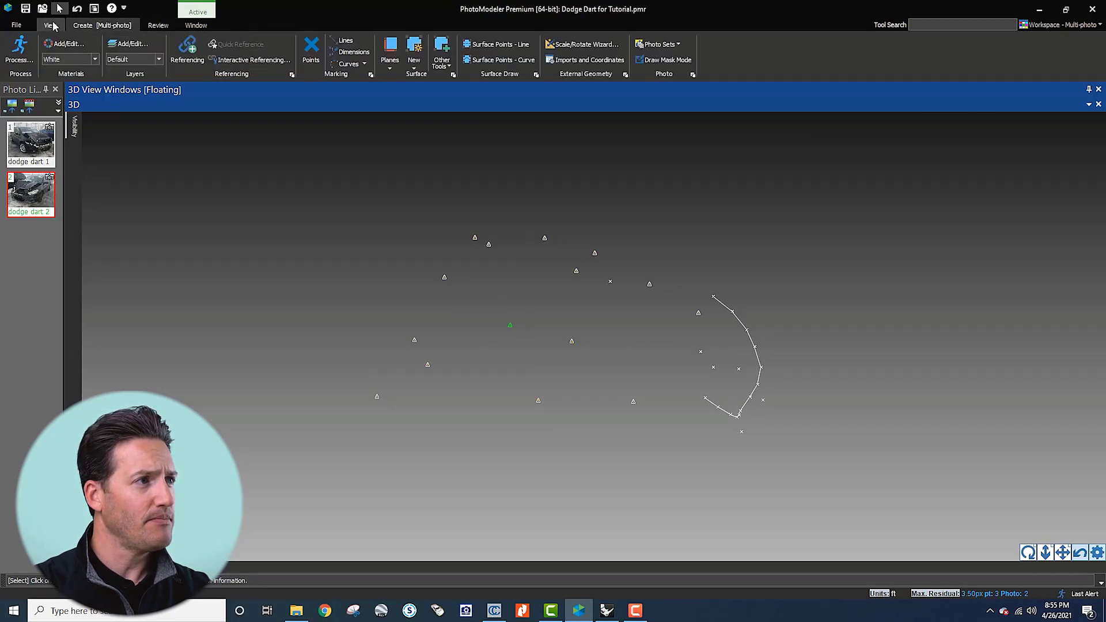
# Step: Activate the imported Dodge Dart point cloud for the 3D view and close the Imports and Coordinate Systems pane
pyautogui.click(50, 25)
pyautogui.click(151, 59)
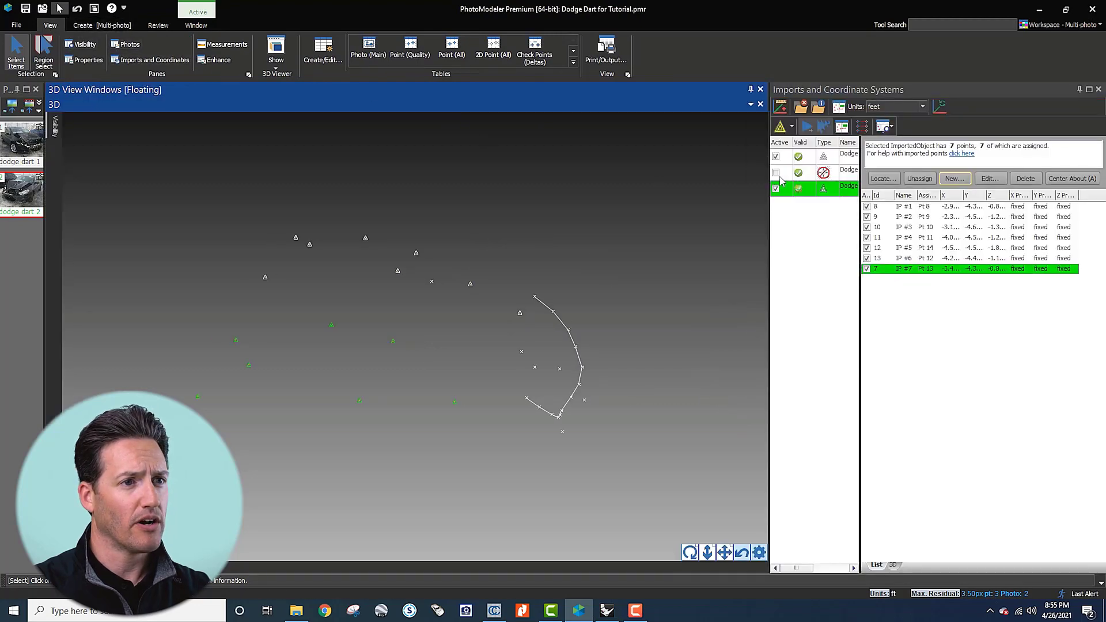
pyautogui.click(775, 173)
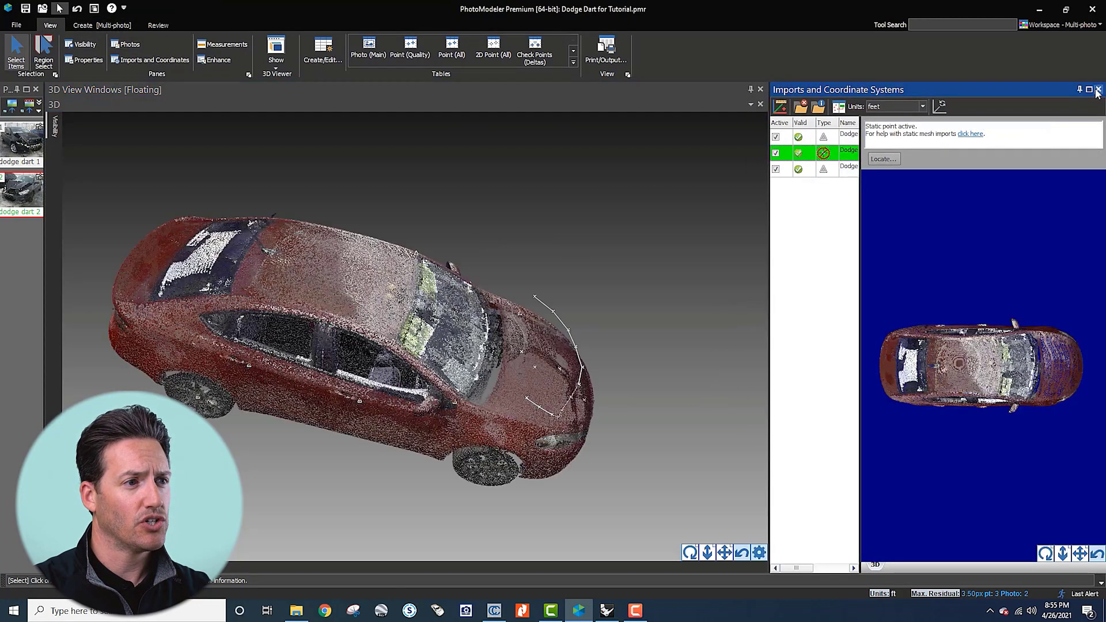
pyautogui.click(1098, 89)
# Step: Compare the modelled hood outline with the undamaged car's point cloud from above and from the front corner
pyautogui.click(1028, 552)
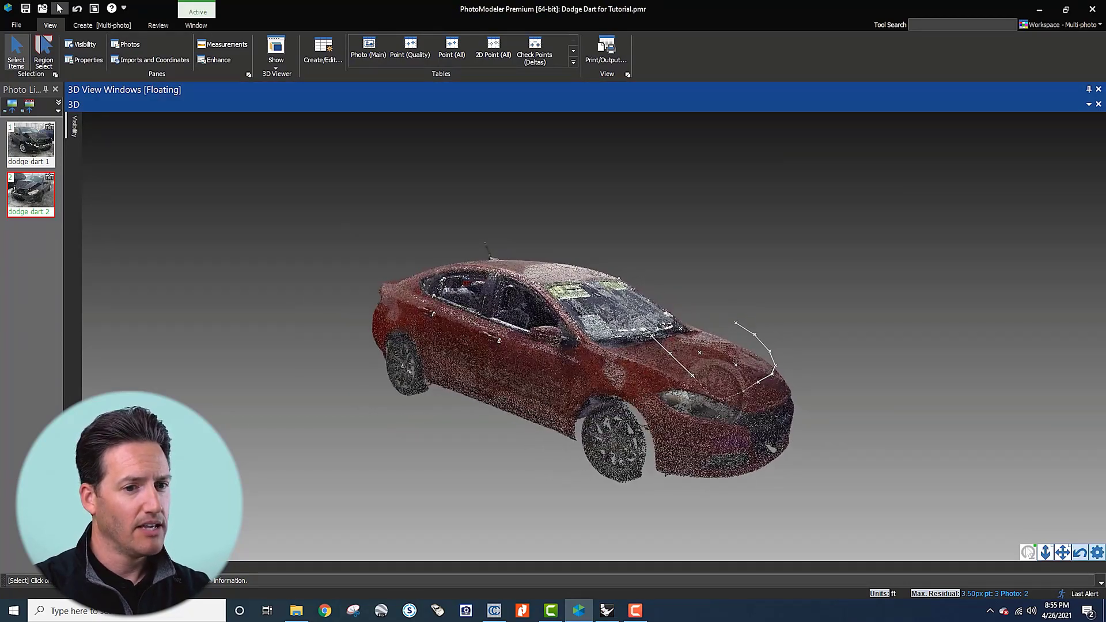
pyautogui.moveTo(1028, 552); pyautogui.dragTo(1027, 553)
pyautogui.click(1076, 550)
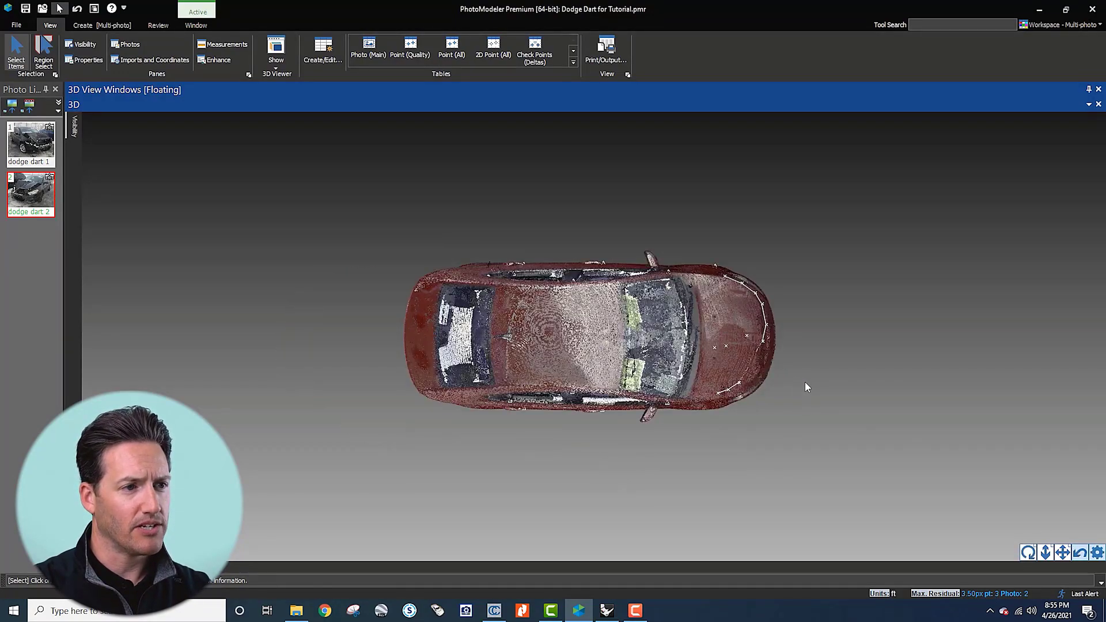
pyautogui.scroll(4, 804, 383)
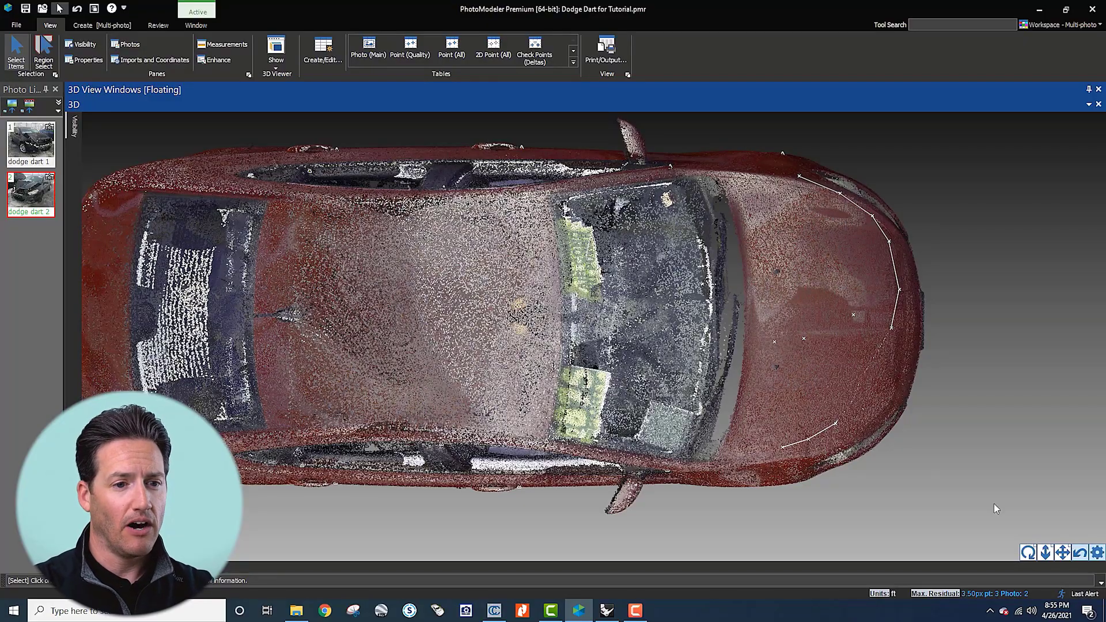
pyautogui.moveTo(1028, 552); pyautogui.dragTo(1027, 552)
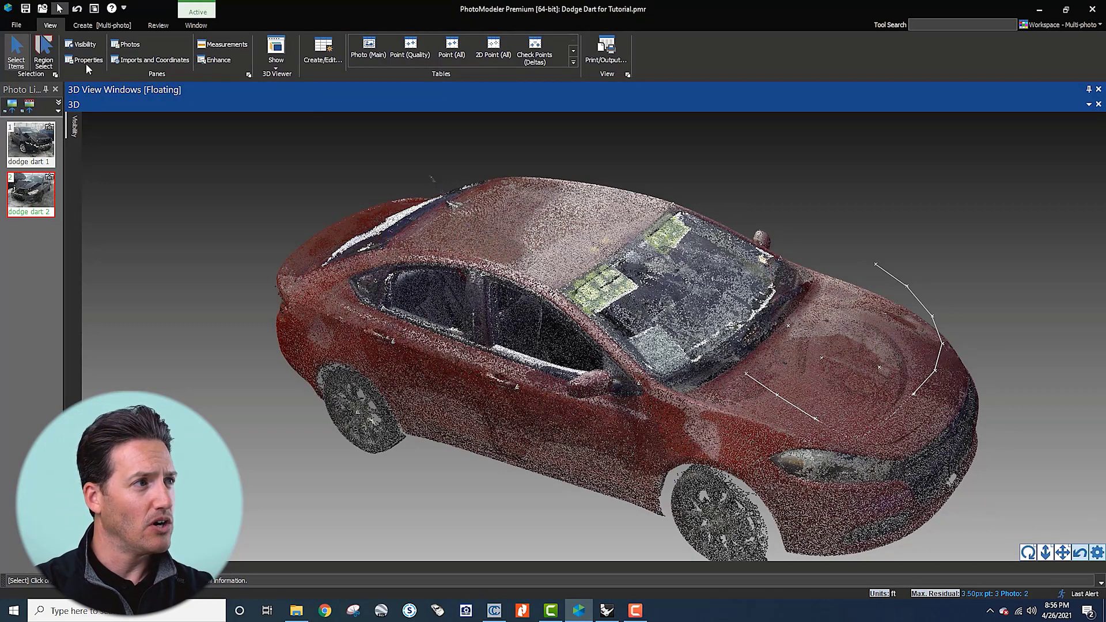
# Step: Set up a 3D DXF export of the model with point IDs included and point clouds excluded
pyautogui.click(16, 25)
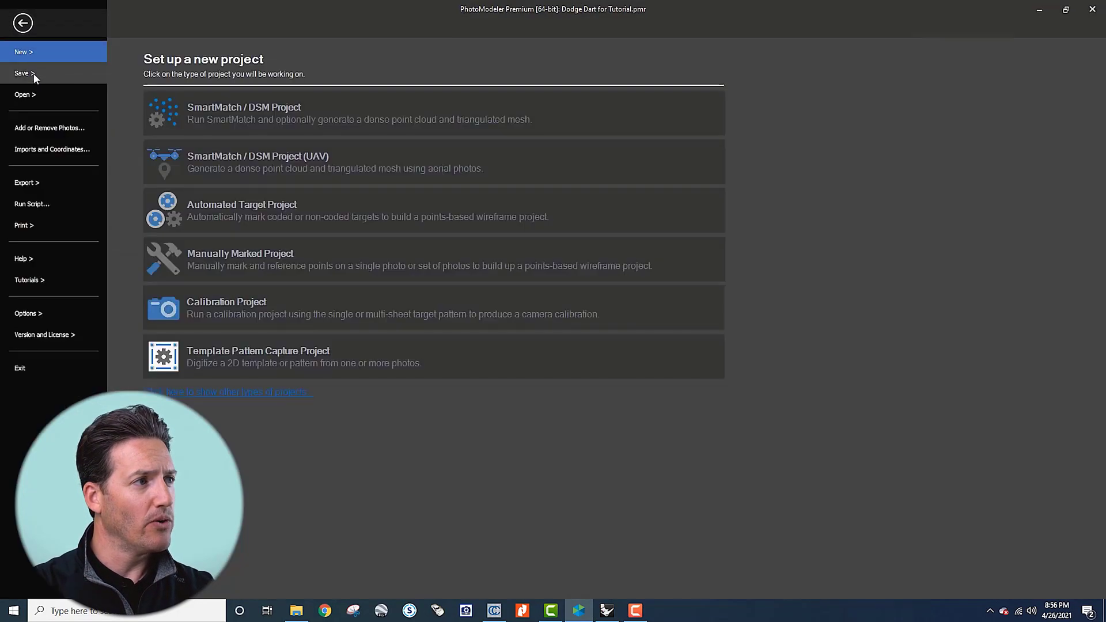
pyautogui.click(25, 188)
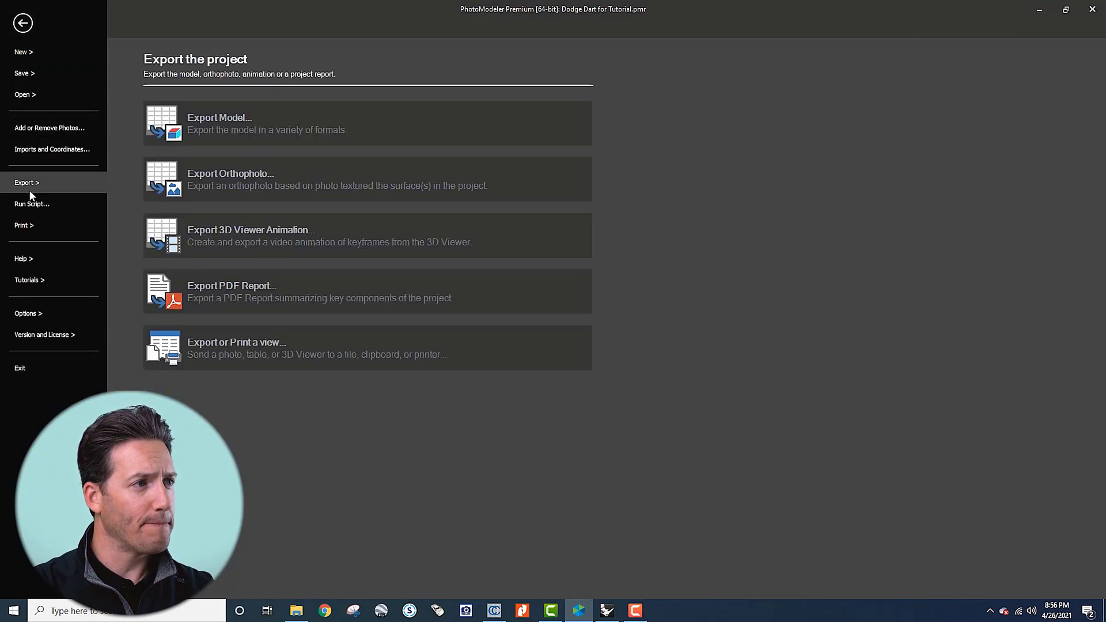
pyautogui.click(246, 130)
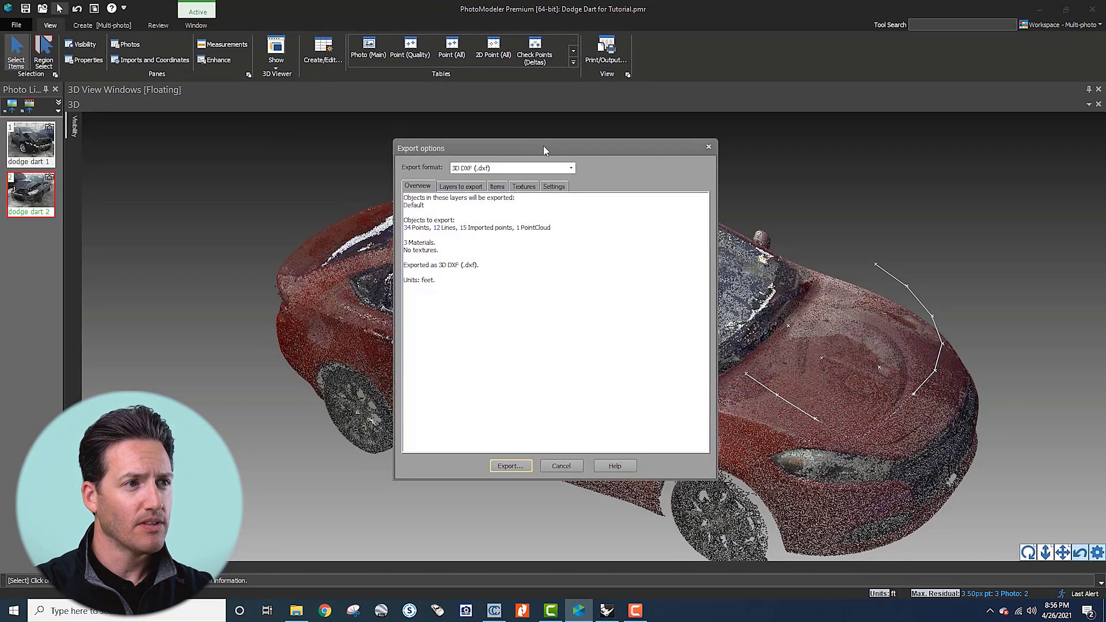
pyautogui.moveTo(544, 150); pyautogui.dragTo(701, 157)
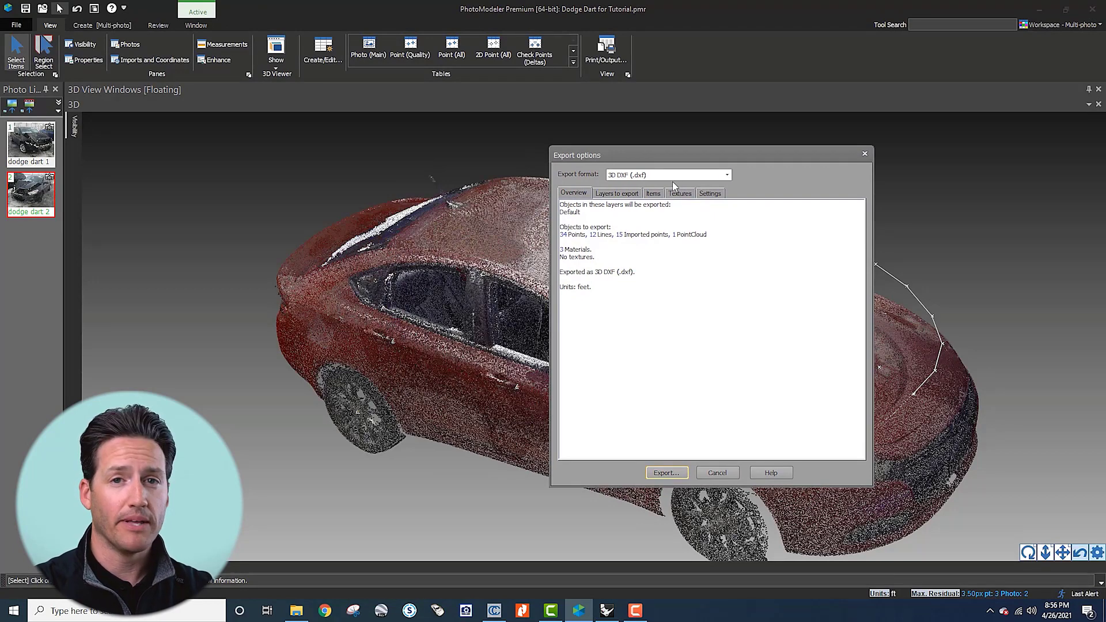
pyautogui.click(625, 196)
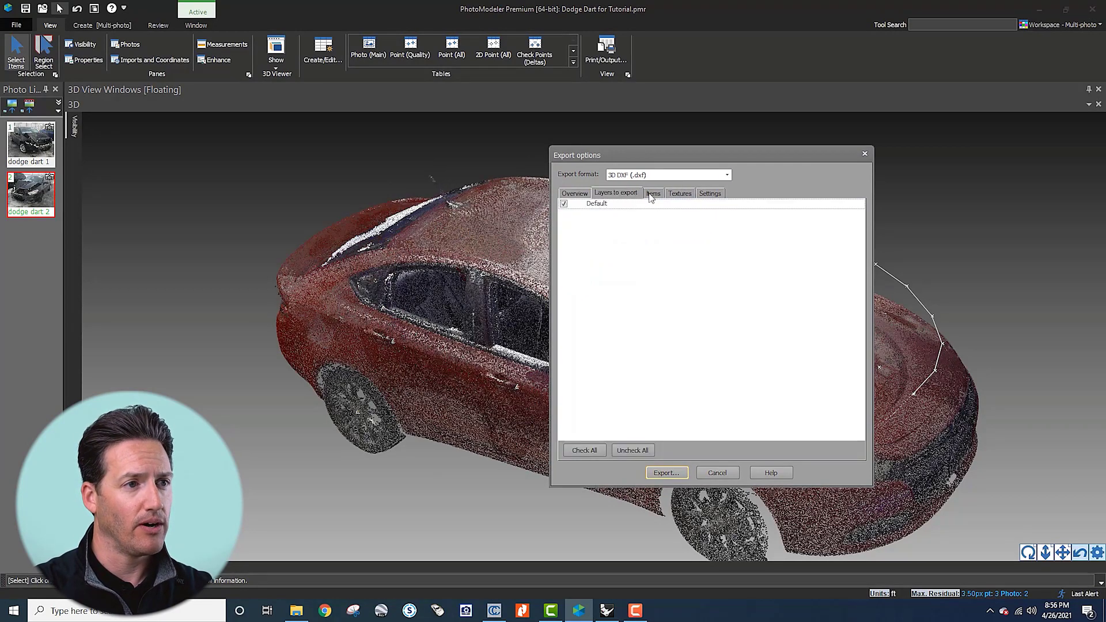
pyautogui.click(656, 195)
pyautogui.click(636, 194)
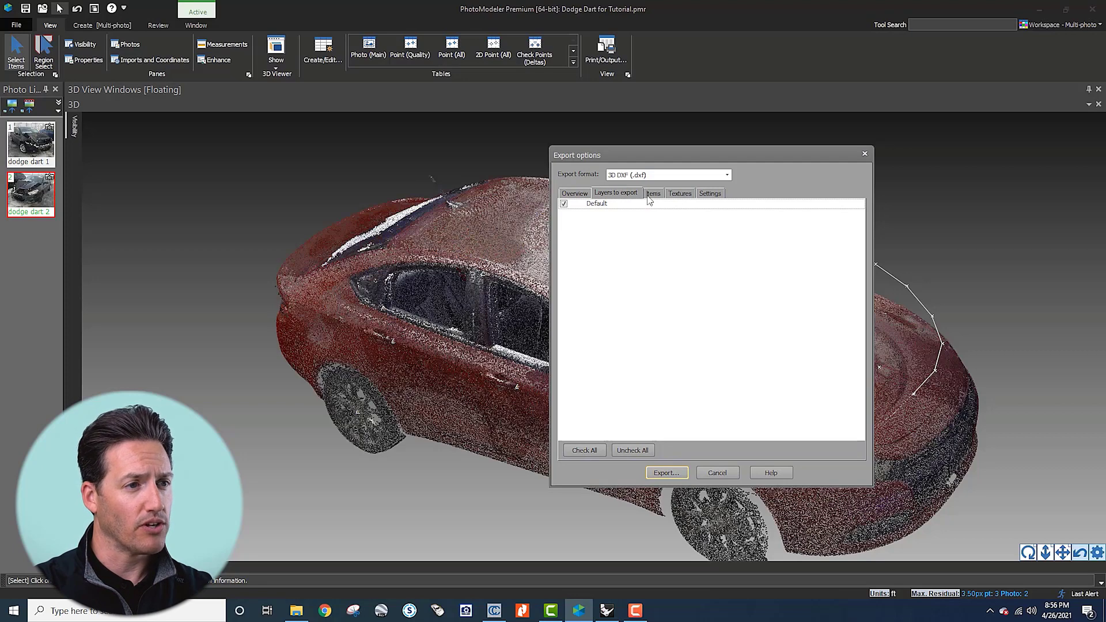
pyautogui.click(652, 194)
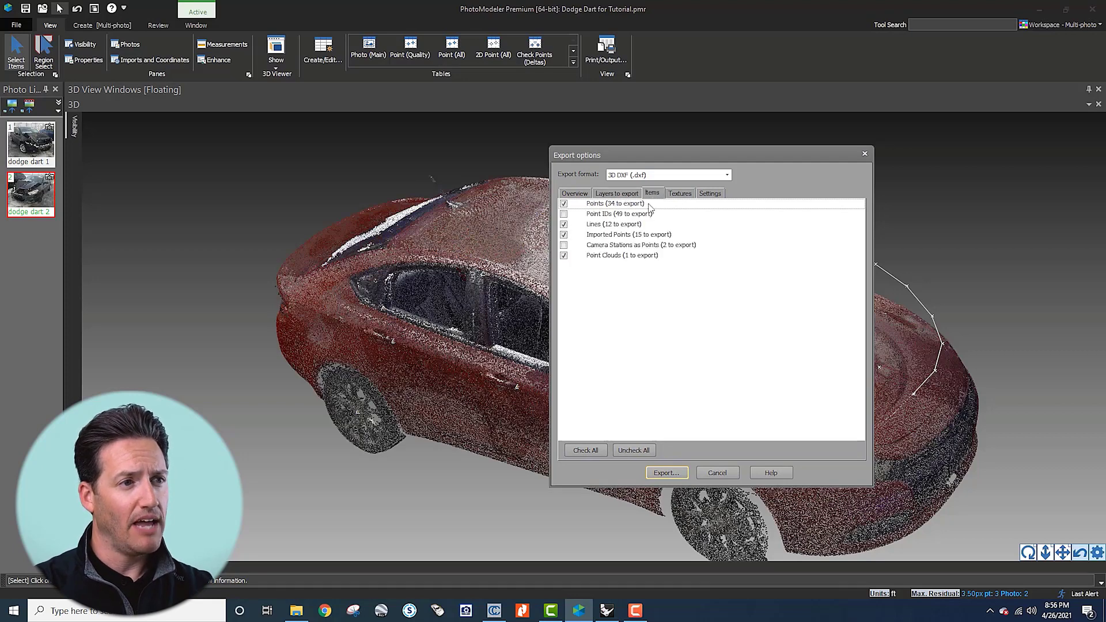
pyautogui.click(564, 214)
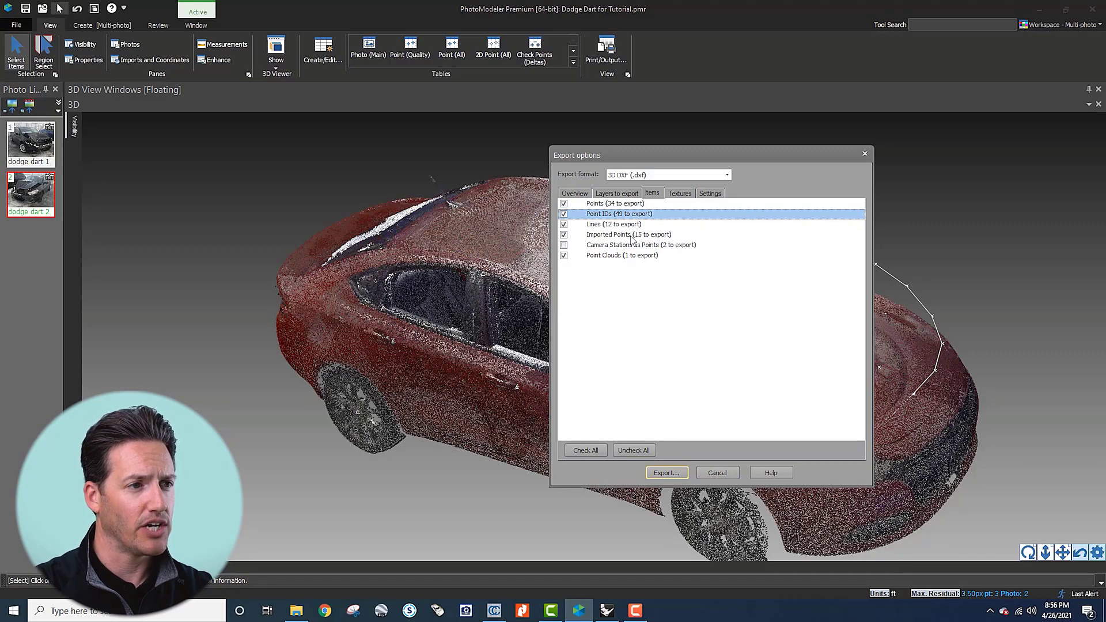
pyautogui.click(563, 255)
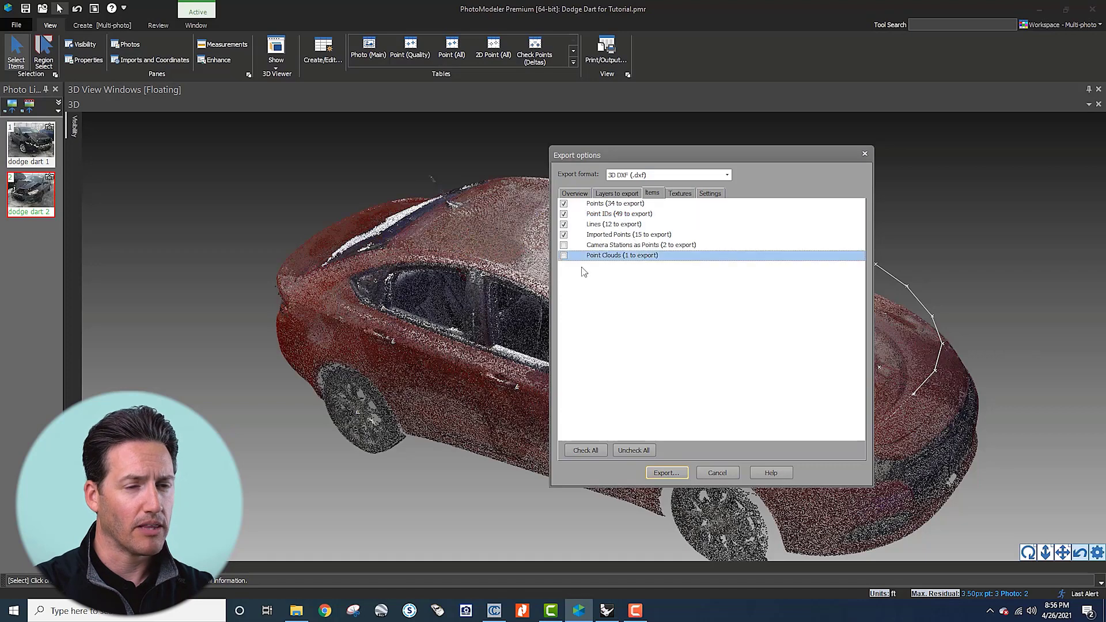
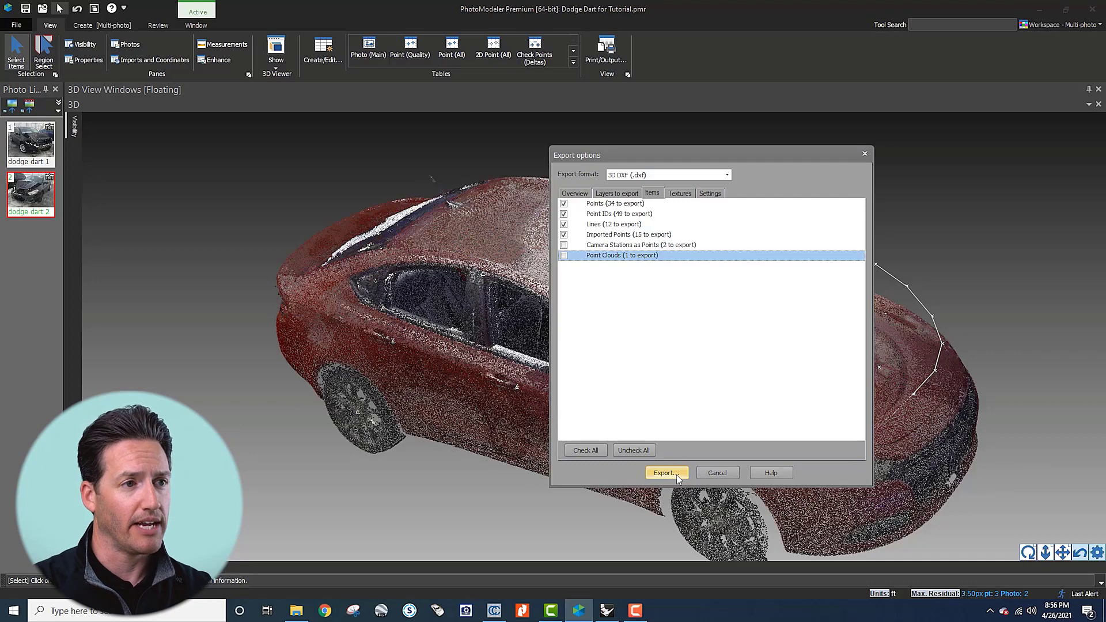
# Step: Export the DXF as "Dodge Dart for Tutorial" to the Crush from Photos - PC folder and close the export summary
pyautogui.click(666, 473)
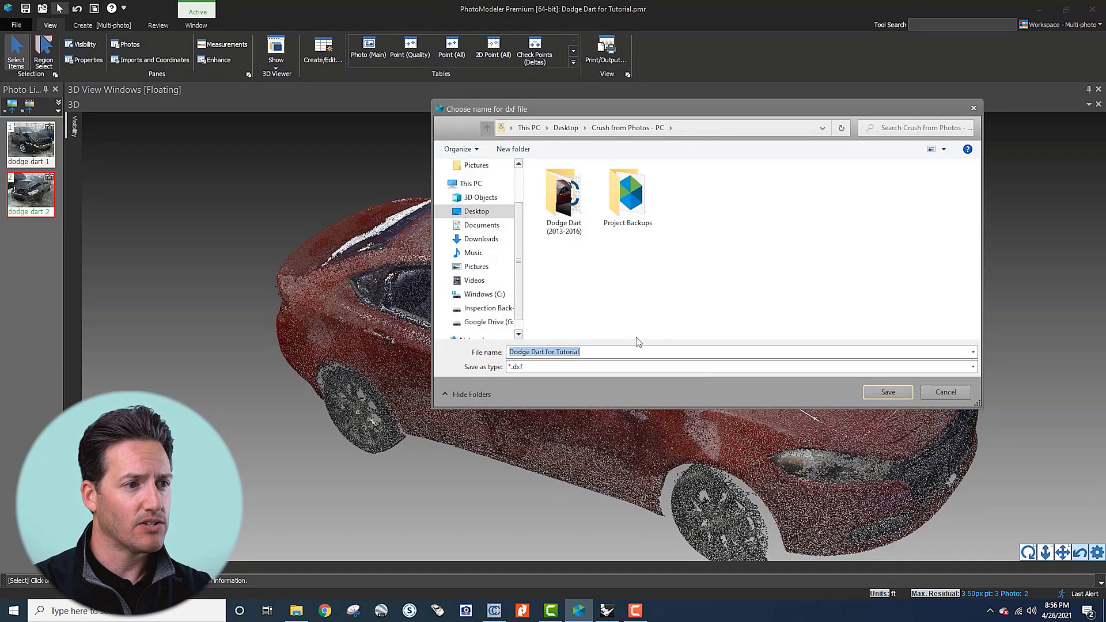
pyautogui.click(602, 351)
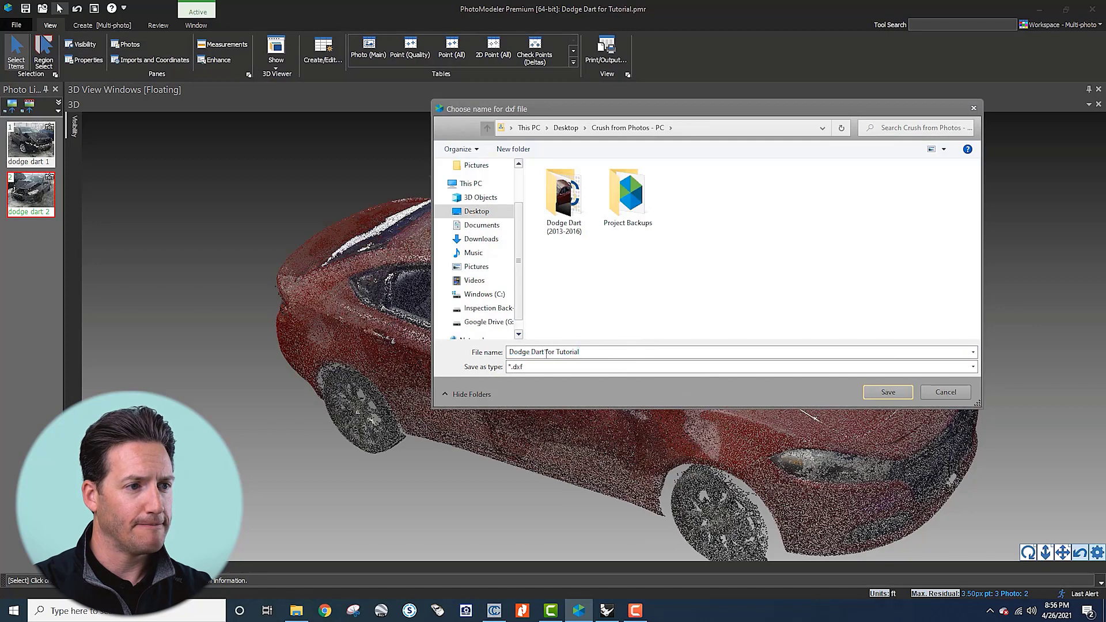
pyautogui.moveTo(546, 354); pyautogui.dragTo(632, 355)
pyautogui.click(632, 355)
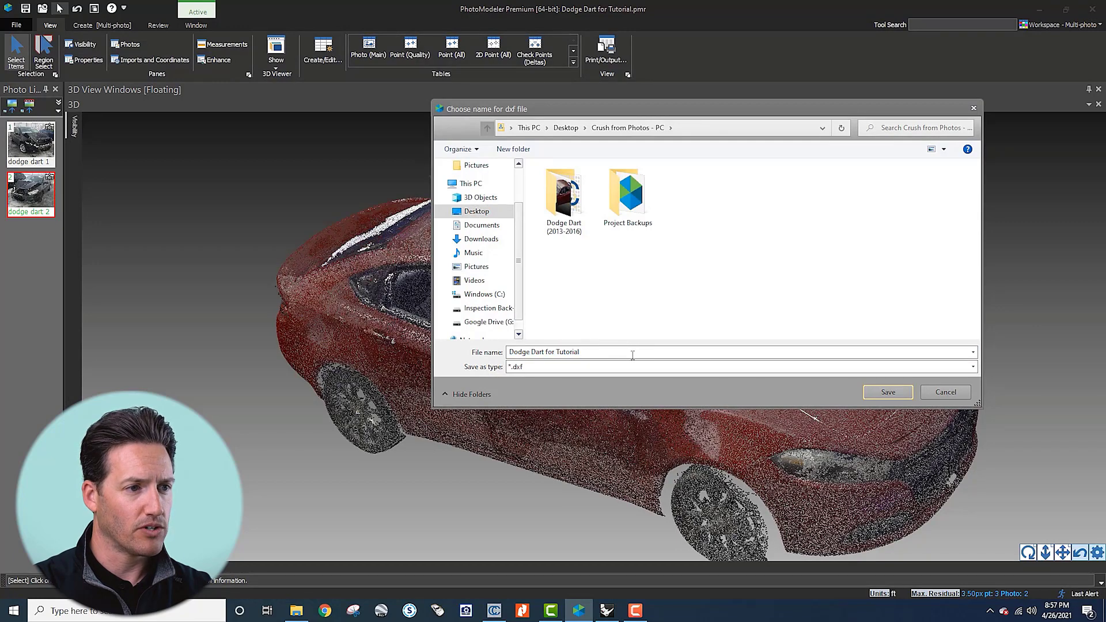
pyautogui.click(892, 391)
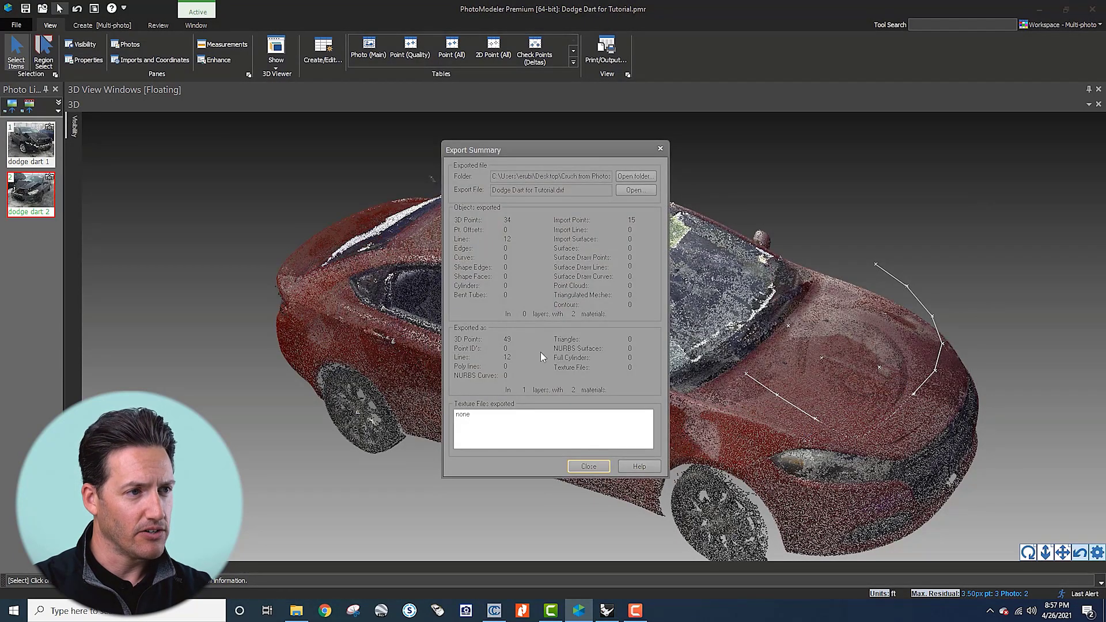
pyautogui.click(604, 471)
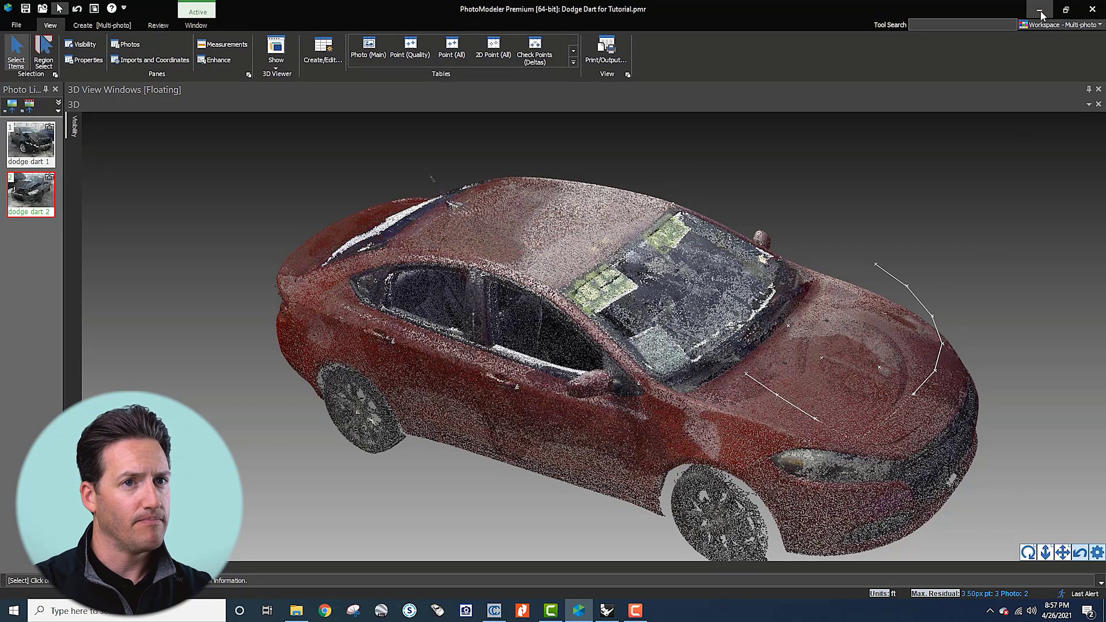
# Step: Switch to CloudCompare and bring the whole Dodge Dart scan with its labelled points into view
pyautogui.click(1092, 9)
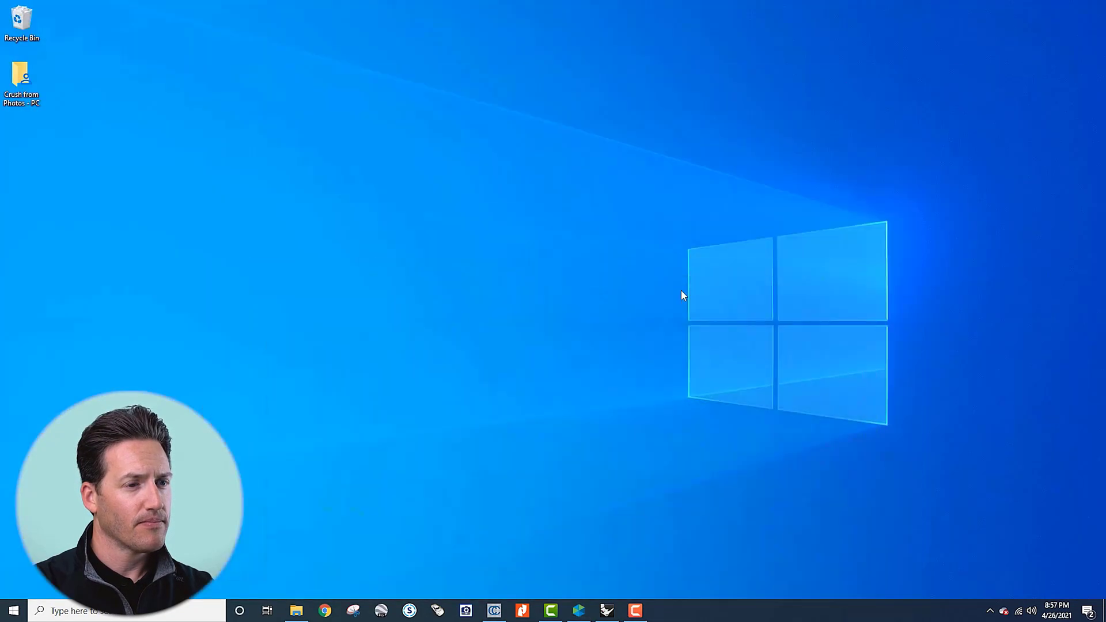
pyautogui.click(578, 610)
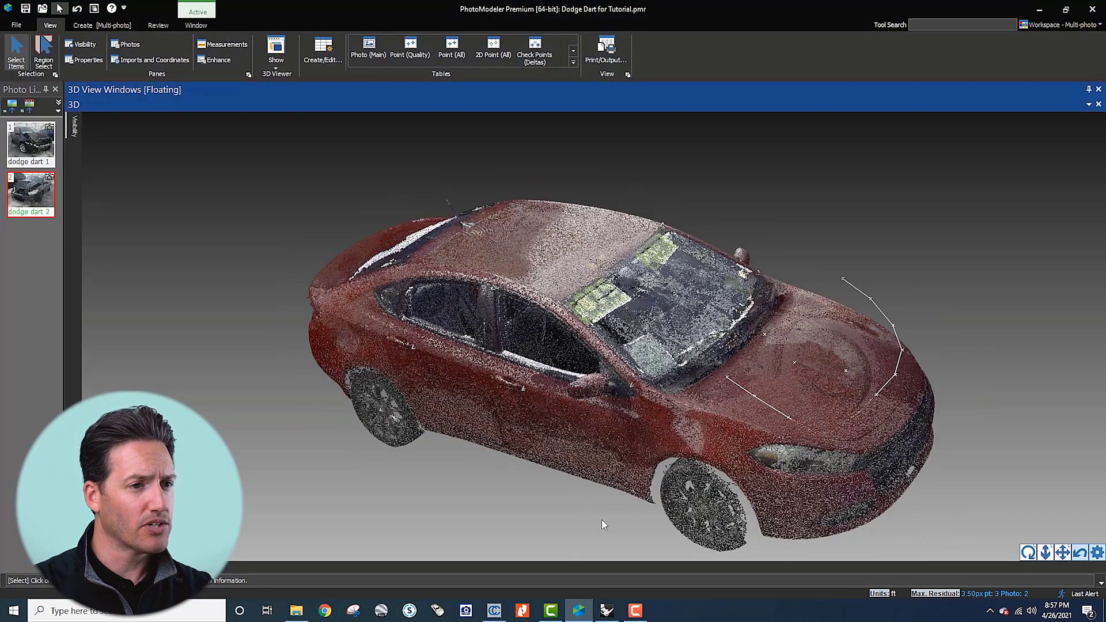
pyautogui.click(494, 611)
pyautogui.click(497, 613)
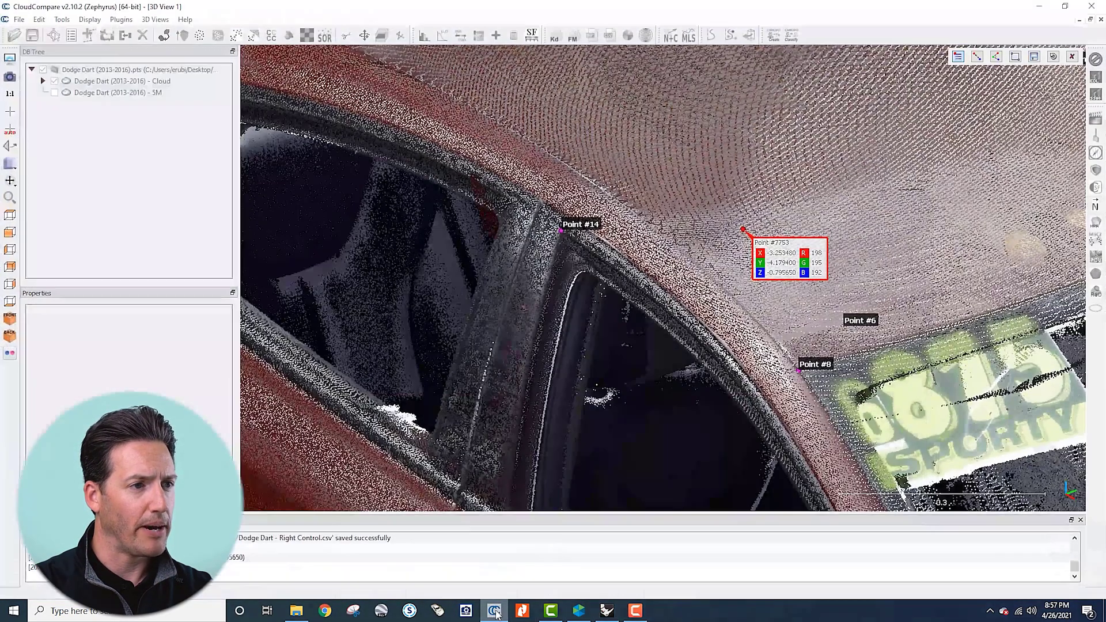
pyautogui.scroll(-12, 576, 314)
pyautogui.scroll(-5, 567, 326)
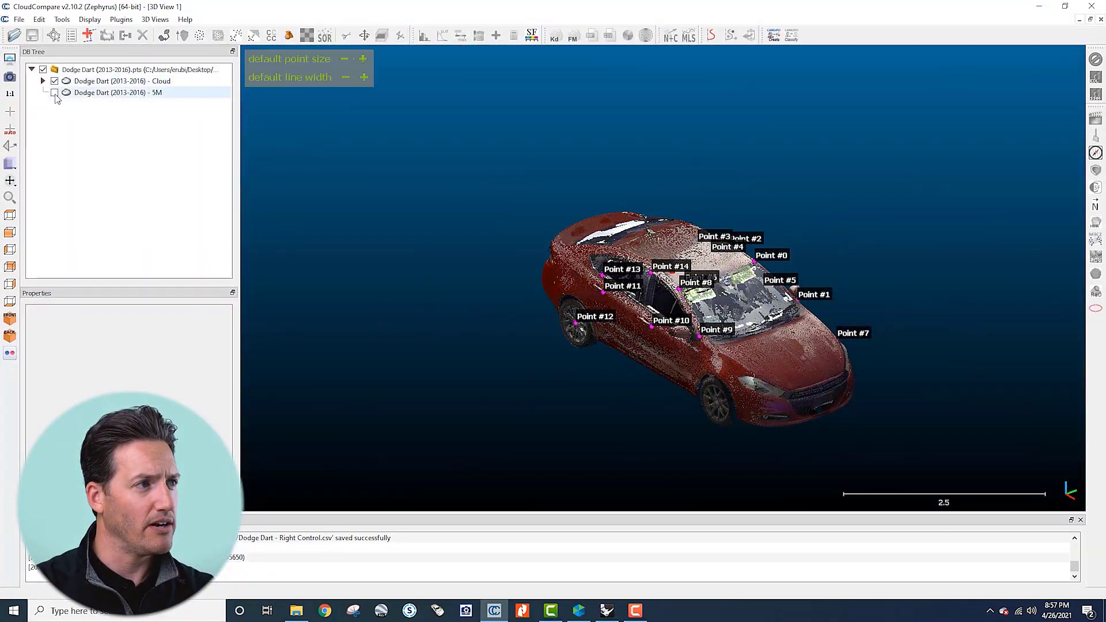
pyautogui.scroll(-1, 493, 229)
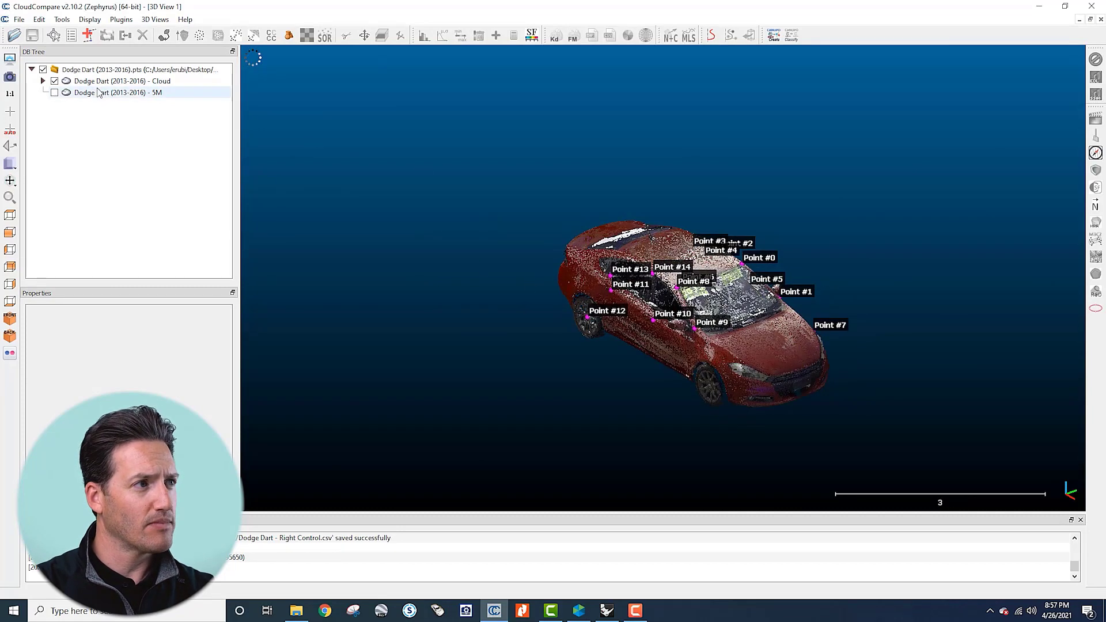
# Step: Select the "Dodge Dart (2013-2016) - Cloud" scan, inspect its front end, and hide its picked points list
pyautogui.click(115, 81)
pyautogui.moveTo(558, 396); pyautogui.dragTo(723, 414)
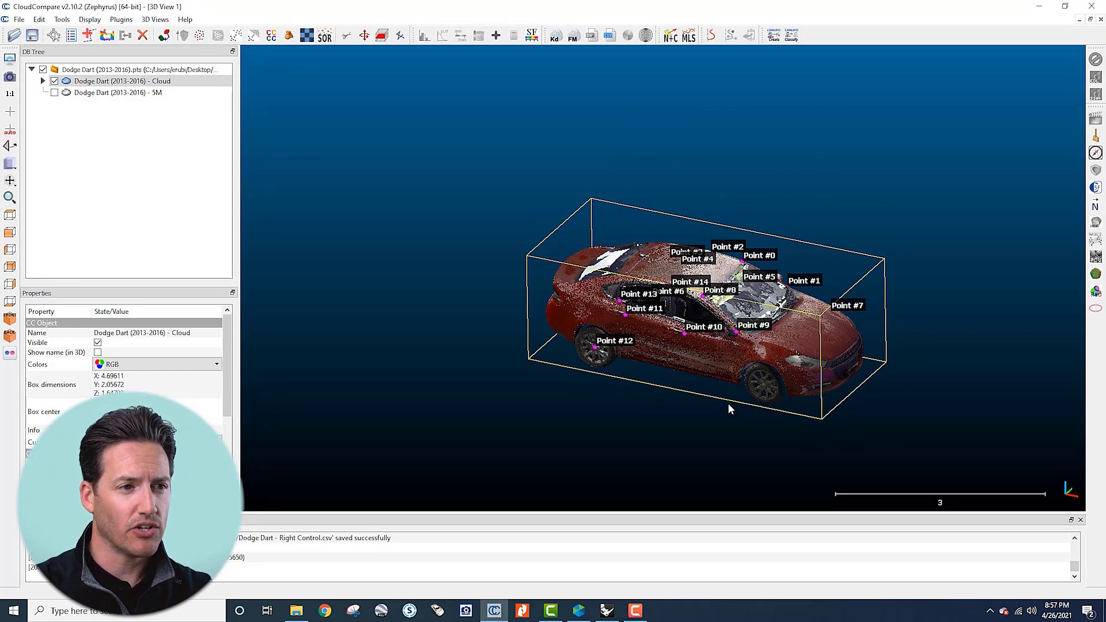
pyautogui.scroll(6, 766, 380)
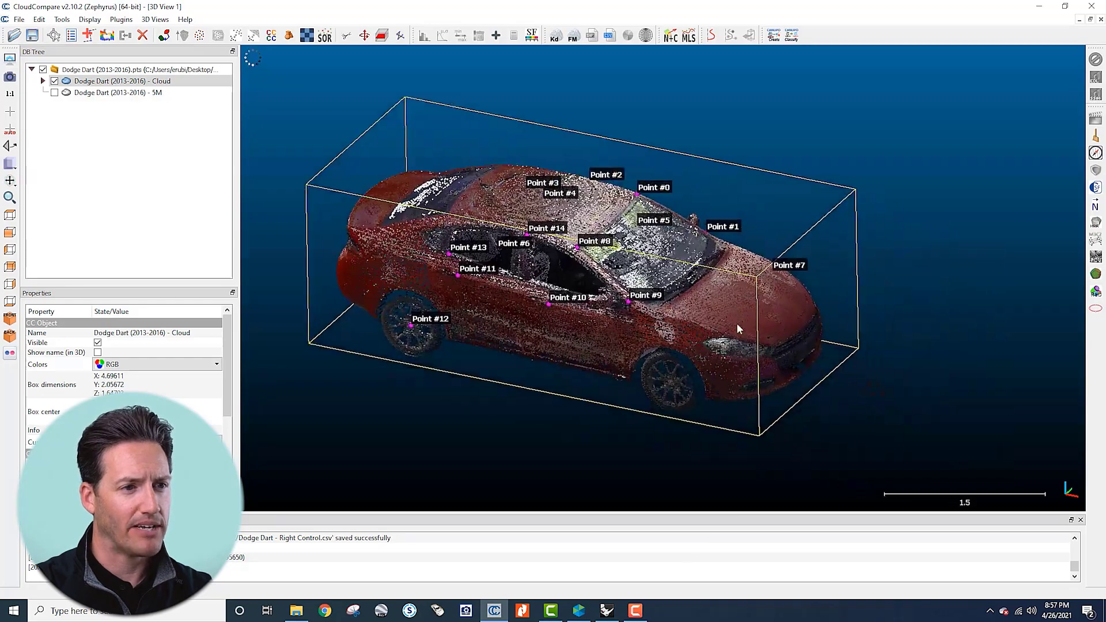
pyautogui.scroll(5, 738, 329)
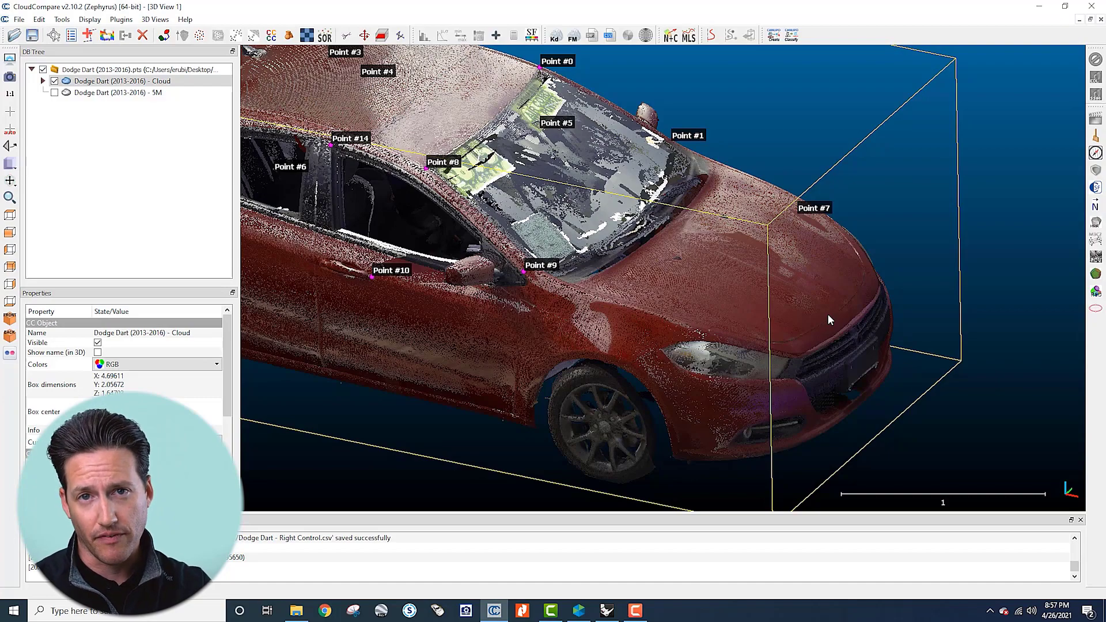
pyautogui.scroll(-4, 828, 315)
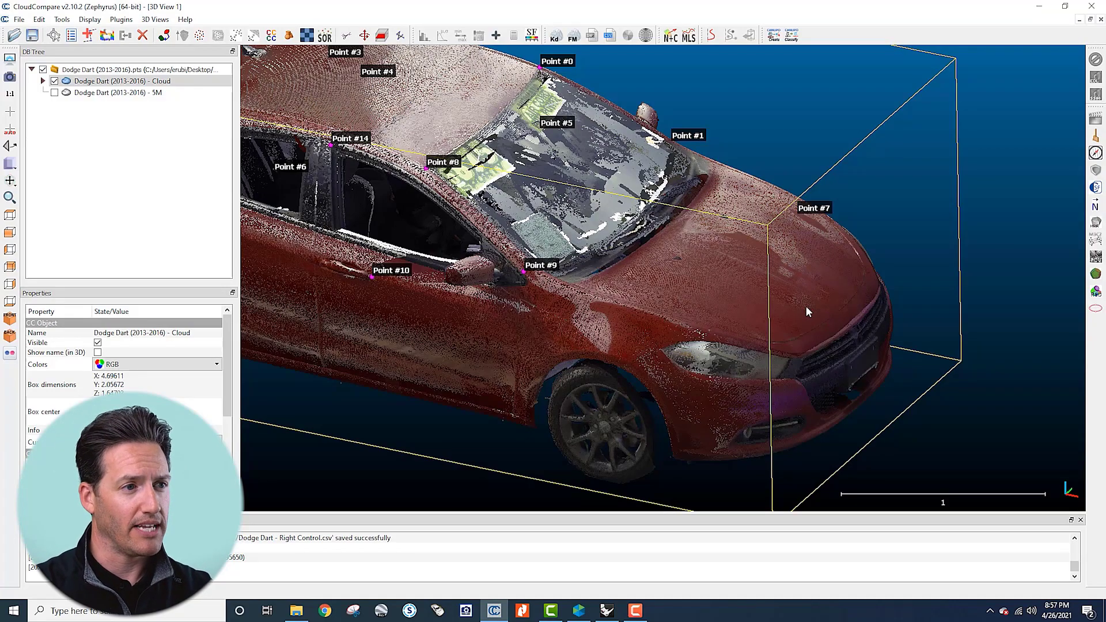
pyautogui.click(43, 81)
pyautogui.click(65, 104)
pyautogui.click(55, 104)
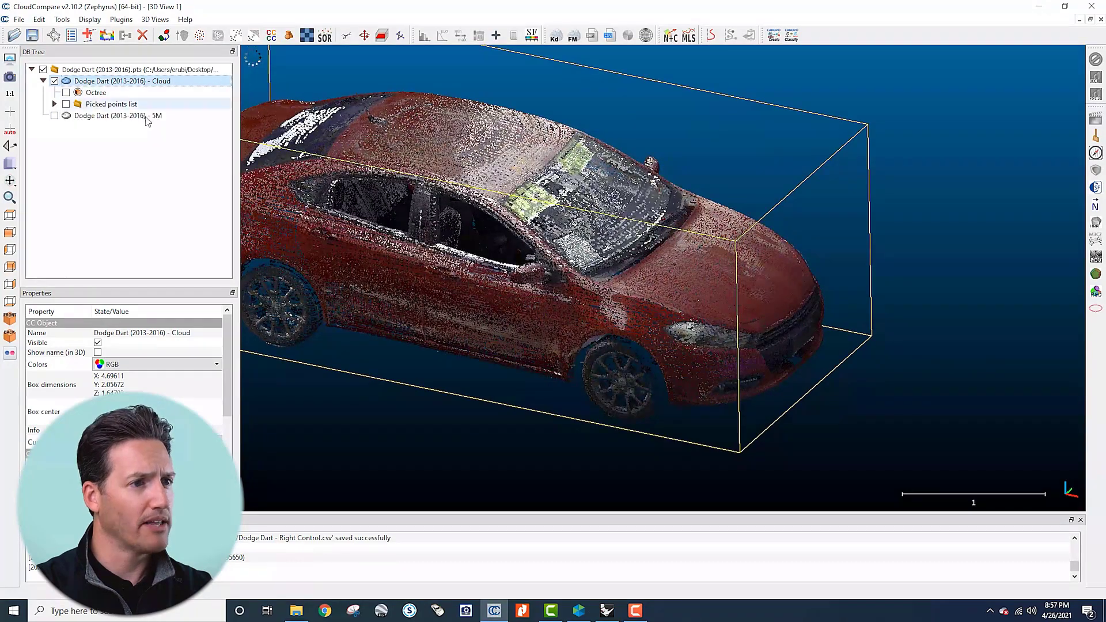
# Step: Orient the scan to a straight side profile and enlarge it so the full car length fits the view
pyautogui.scroll(-3, 537, 245)
pyautogui.moveTo(536, 244); pyautogui.dragTo(622, 258, button='right')
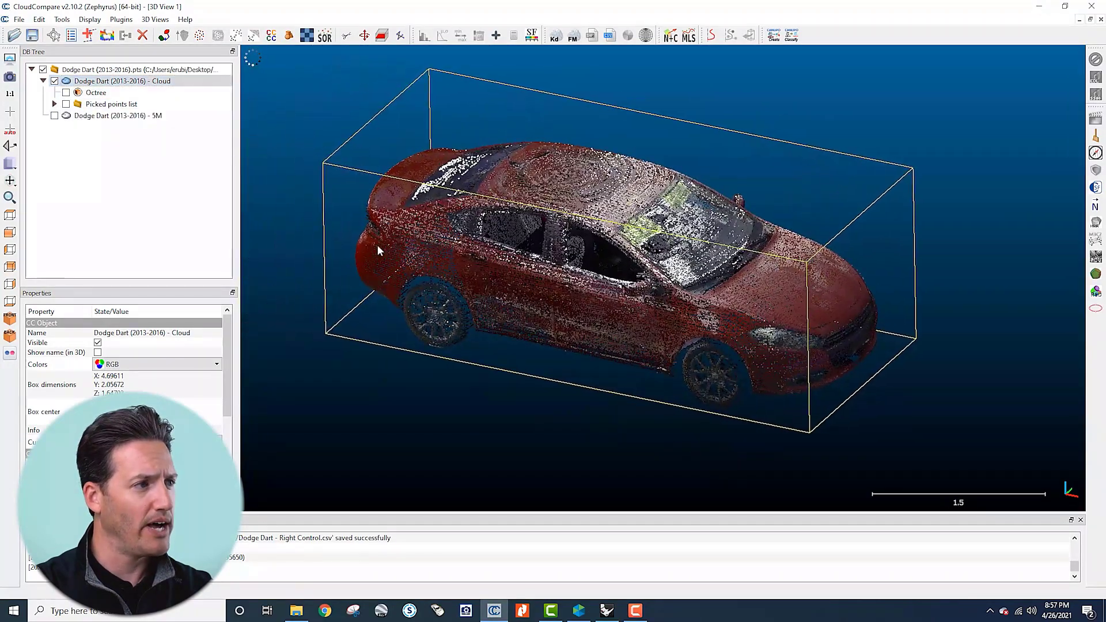
pyautogui.click(9, 249)
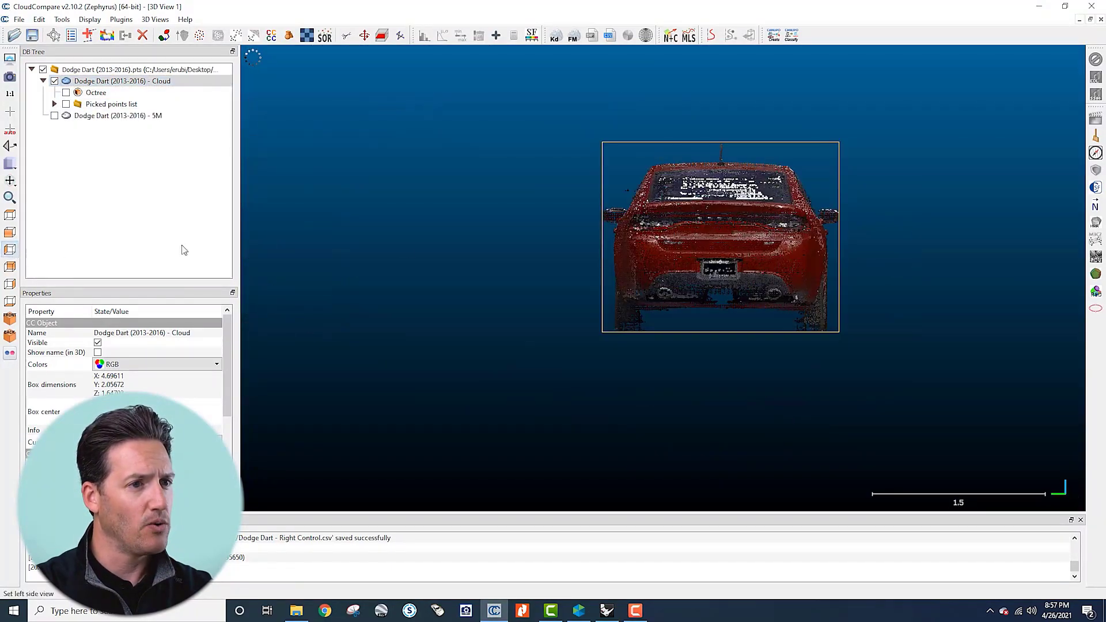
pyautogui.click(11, 284)
pyautogui.click(10, 232)
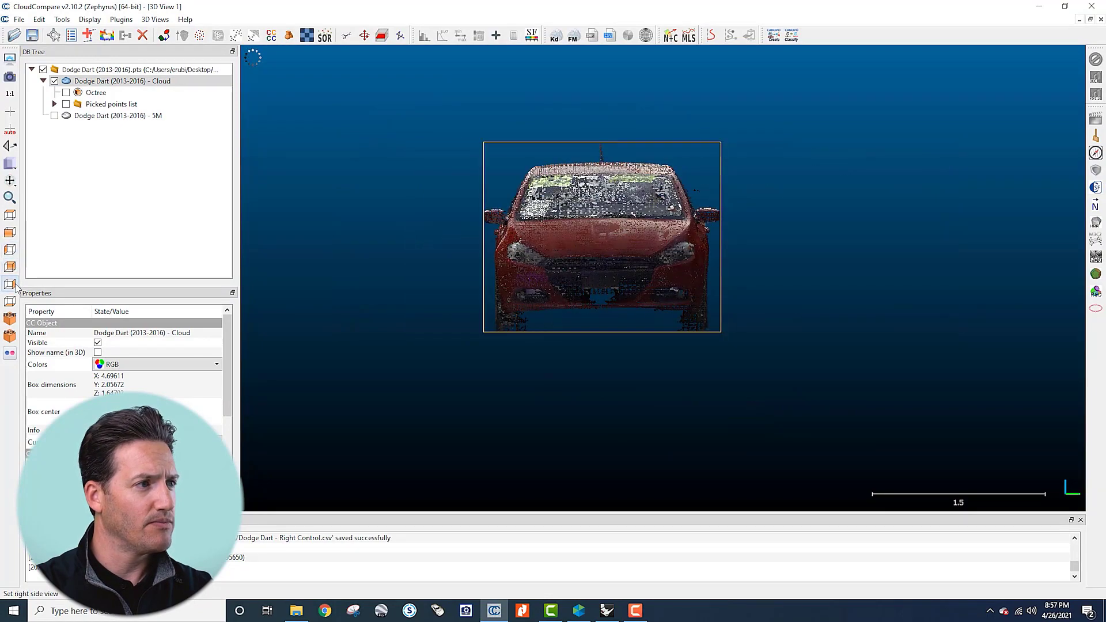
pyautogui.click(10, 249)
pyautogui.scroll(3, 573, 257)
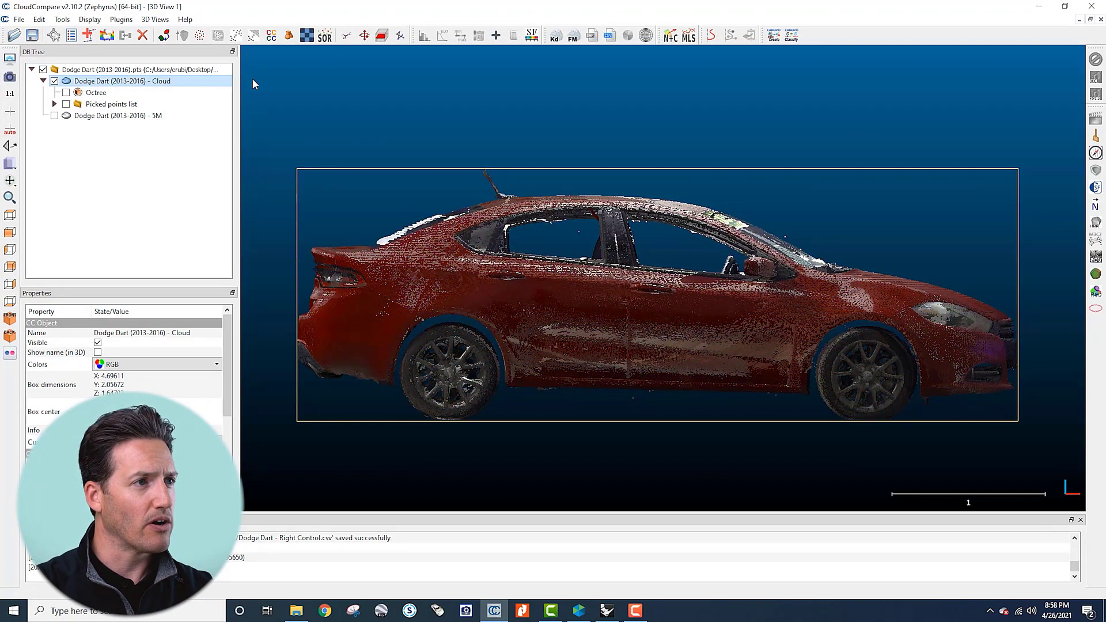
# Step: Cut a thin horizontal Cross Section slice about 0.089 thick in Z through the car body and export it as a new cloud
pyautogui.click(381, 38)
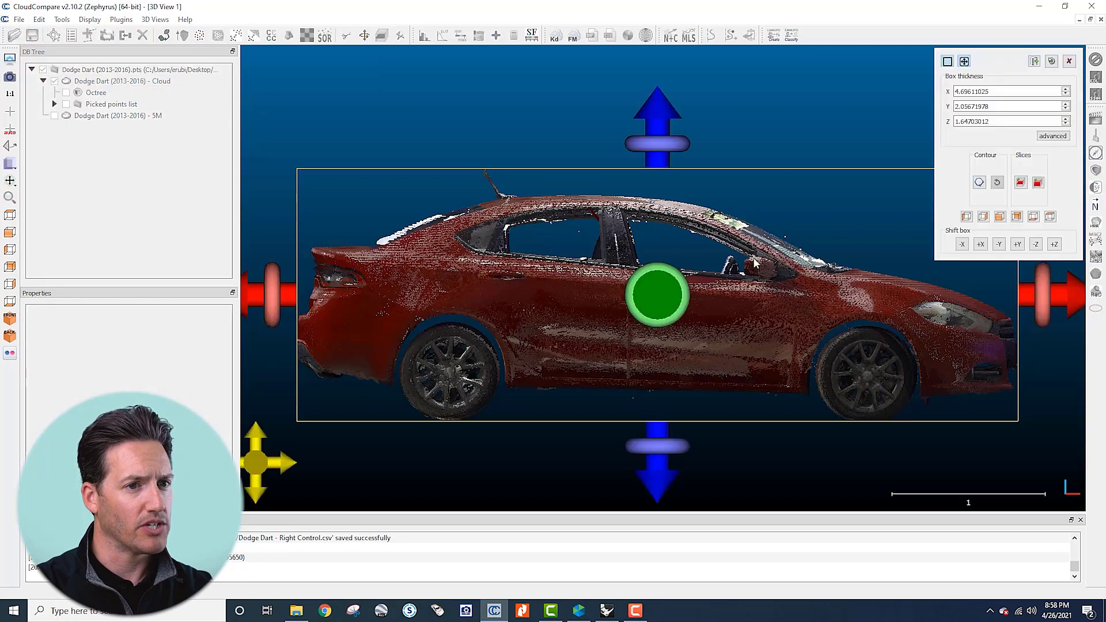
pyautogui.moveTo(662, 170); pyautogui.dragTo(686, 302)
pyautogui.moveTo(661, 434); pyautogui.dragTo(669, 391)
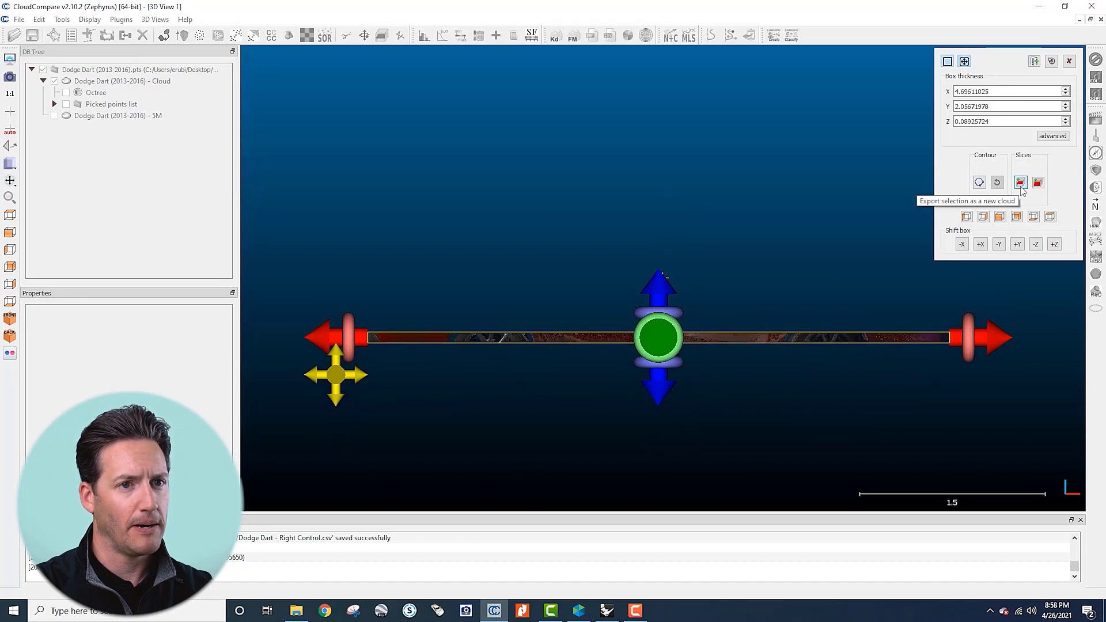
pyautogui.click(1019, 183)
pyautogui.click(1068, 61)
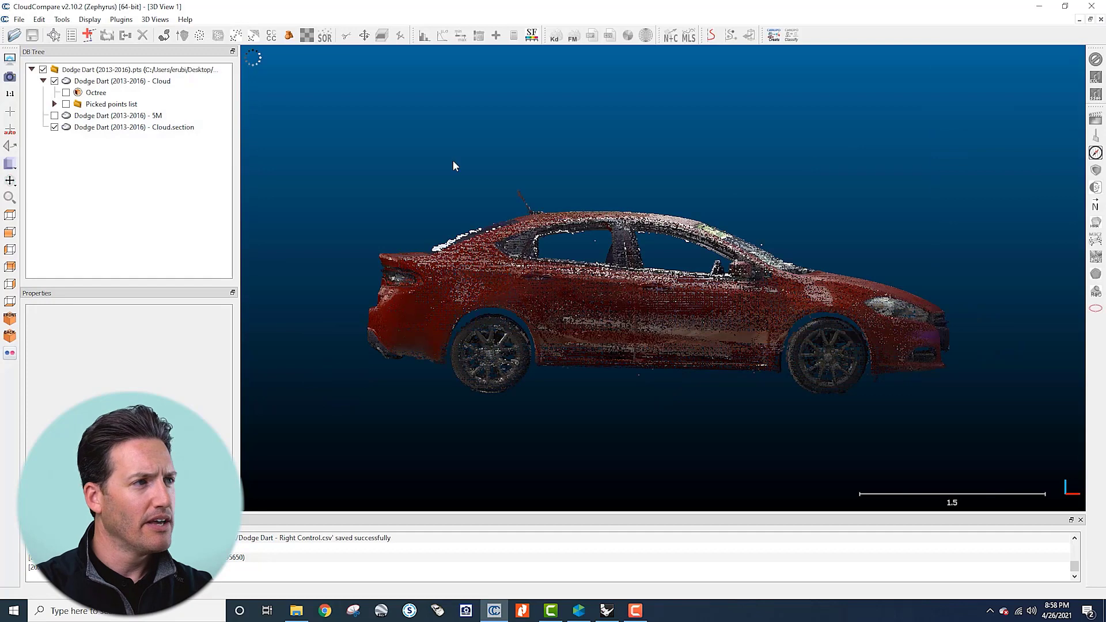
# Step: Hide the full Dodge Dart cloud and examine the thin slice from directly above, especially its front-end outline
pyautogui.click(93, 81)
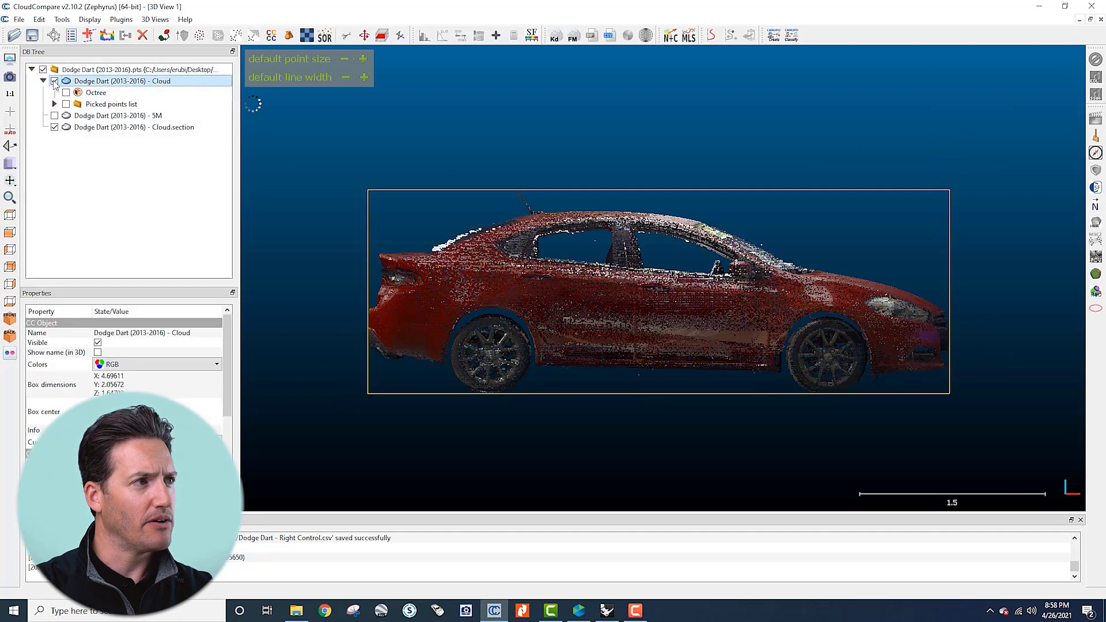
pyautogui.click(54, 81)
pyautogui.moveTo(536, 213); pyautogui.dragTo(561, 306)
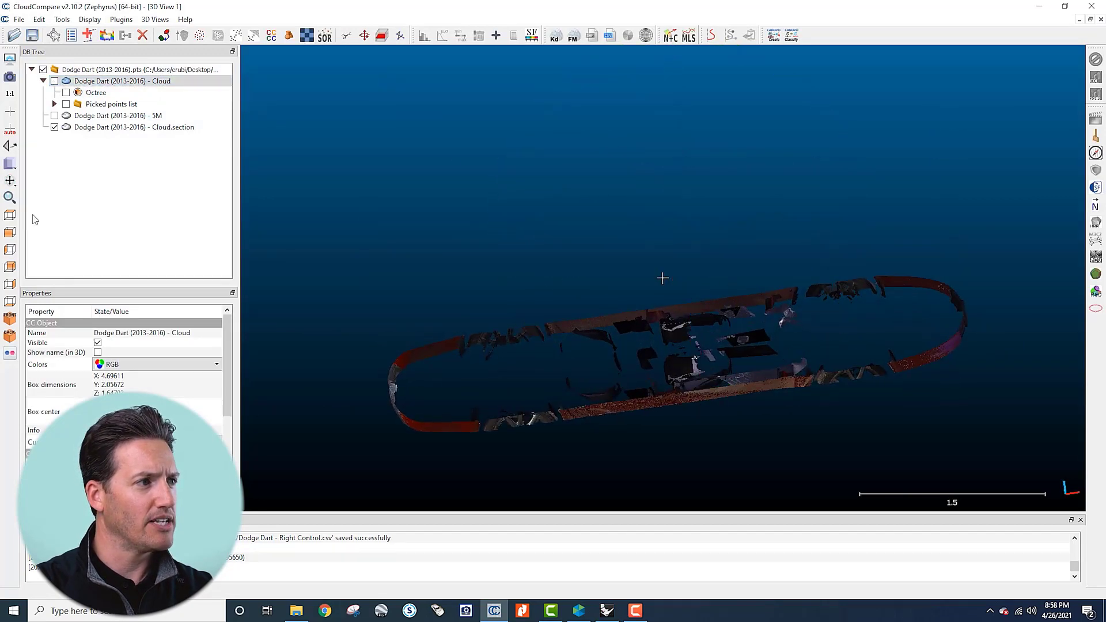
pyautogui.click(10, 216)
pyautogui.moveTo(905, 247); pyautogui.dragTo(738, 240, button='right')
pyautogui.scroll(2, 738, 240)
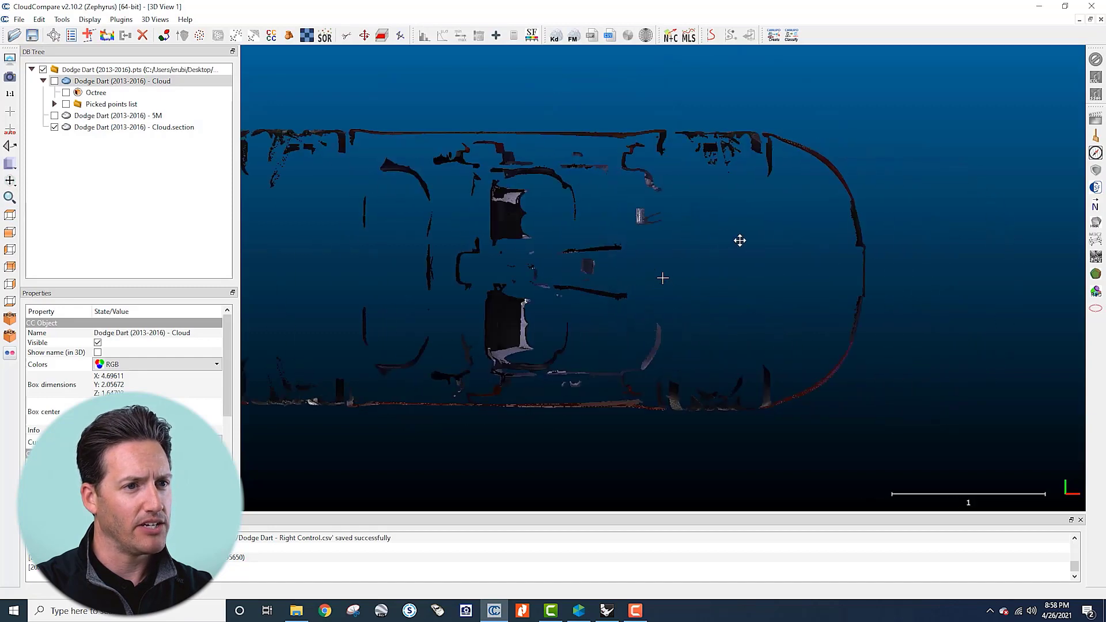
pyautogui.scroll(3, 737, 210)
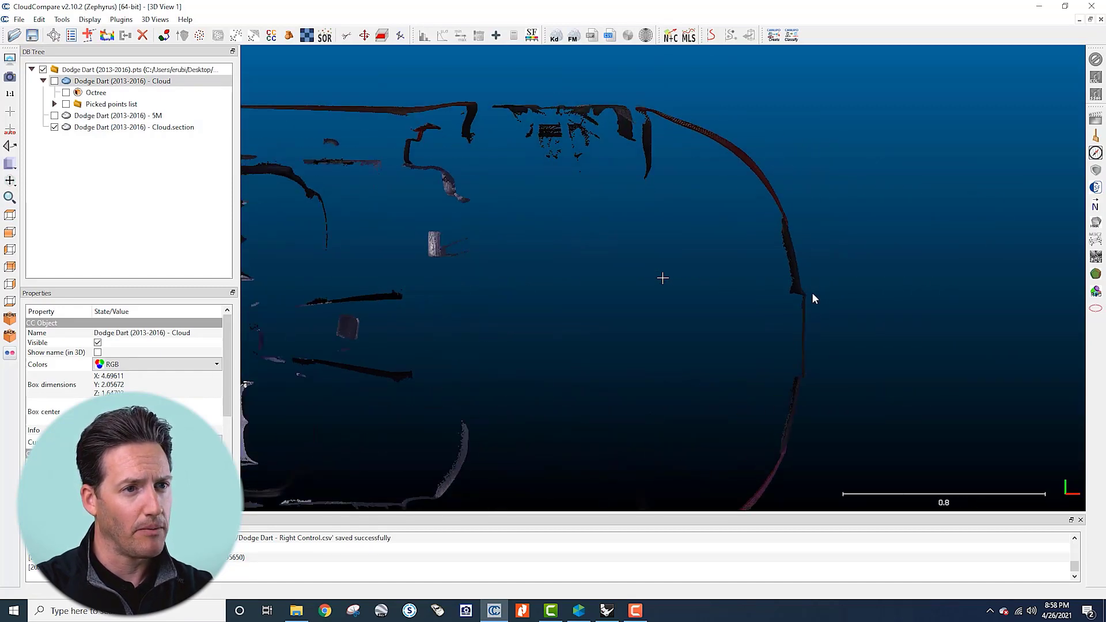
pyautogui.moveTo(813, 297); pyautogui.dragTo(813, 227, button='right')
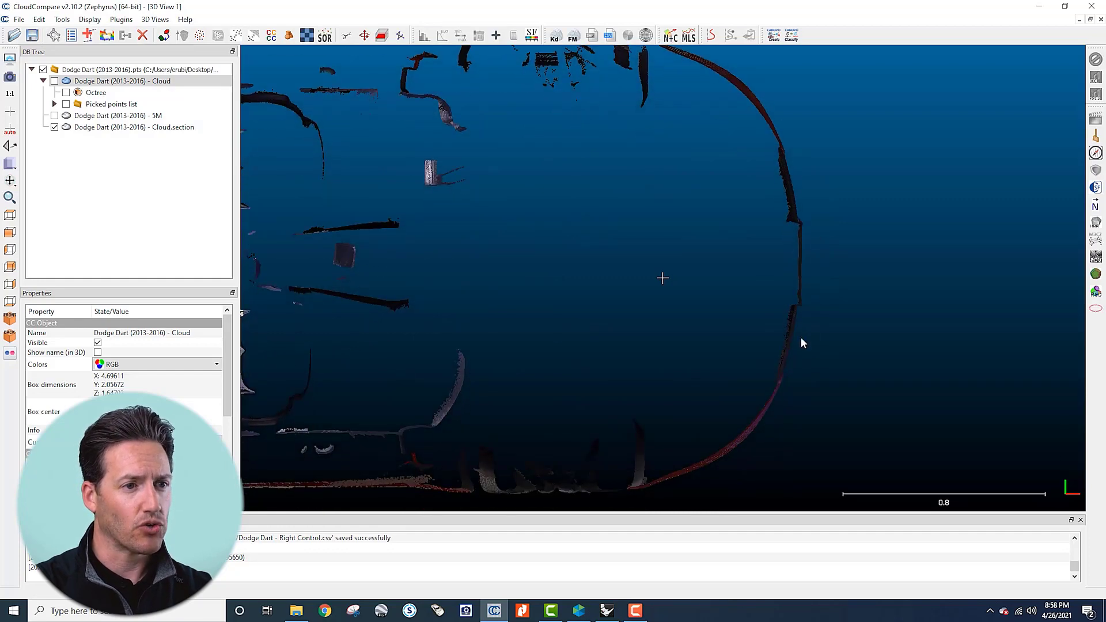
pyautogui.scroll(-3, 771, 374)
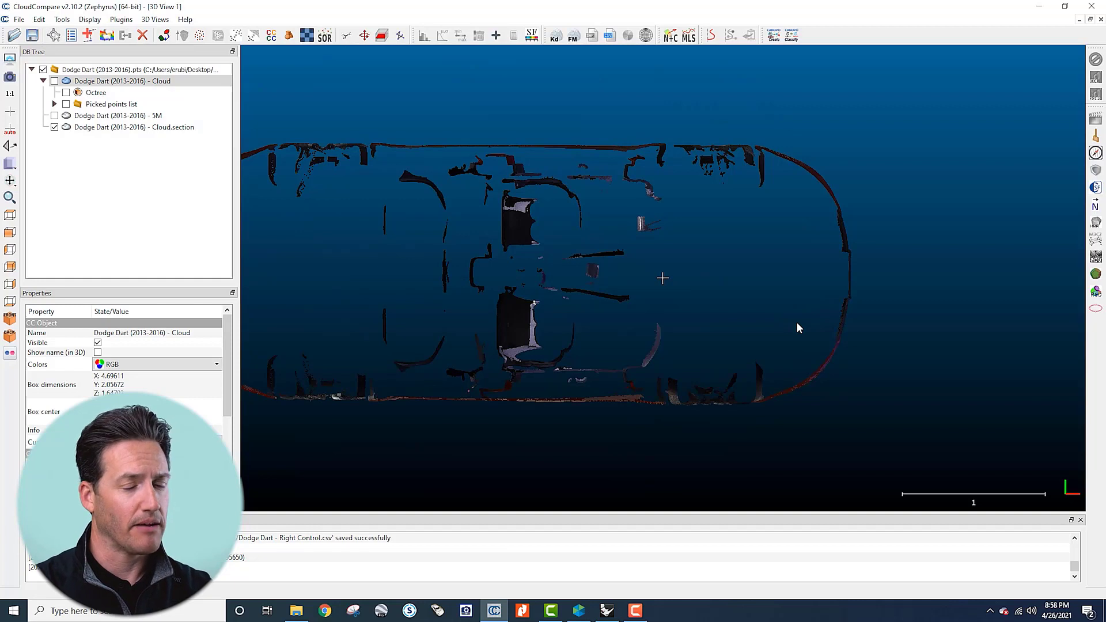
pyautogui.scroll(-2, 795, 324)
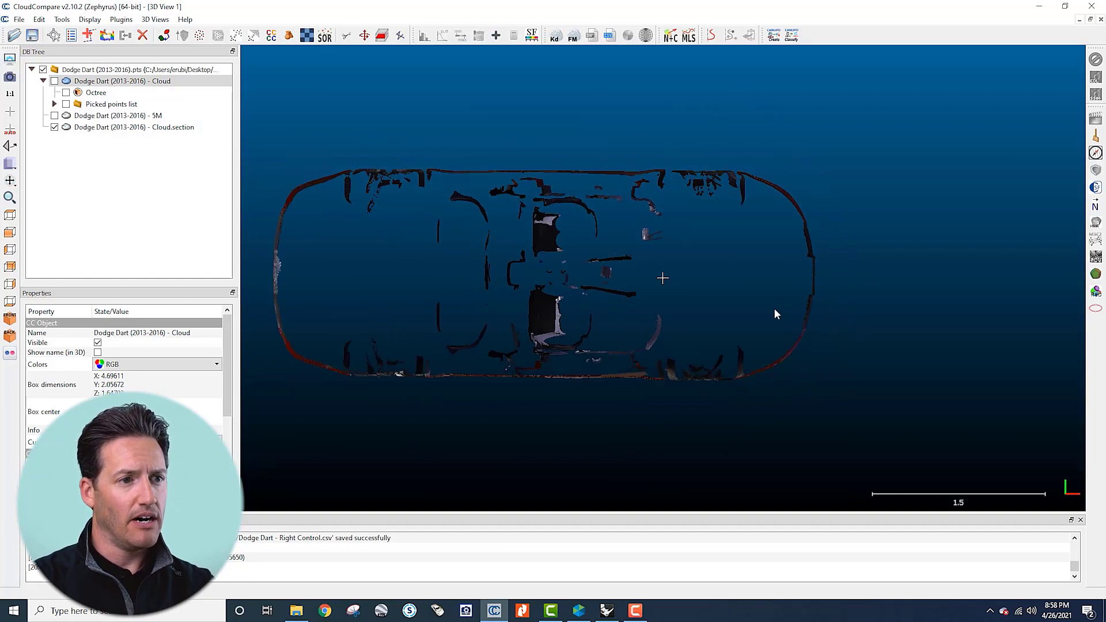
pyautogui.moveTo(729, 304); pyautogui.dragTo(789, 309, button='right')
# Step: Delete the thin section cloud and show the full Dodge Dart cloud again in a side profile
pyautogui.click(115, 130)
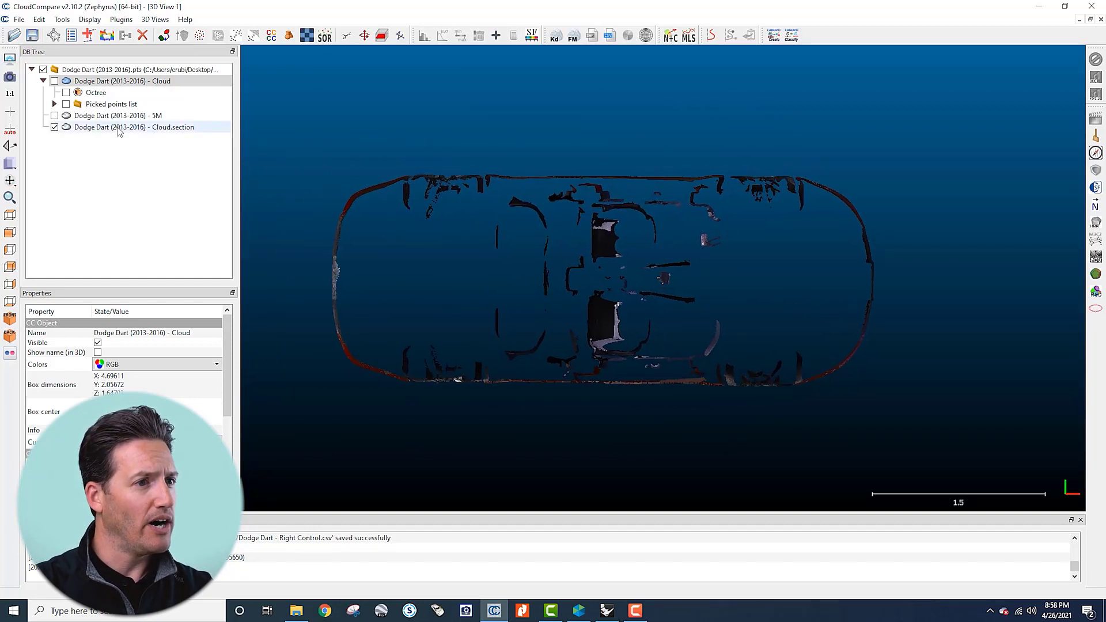
pyautogui.press('Delete')
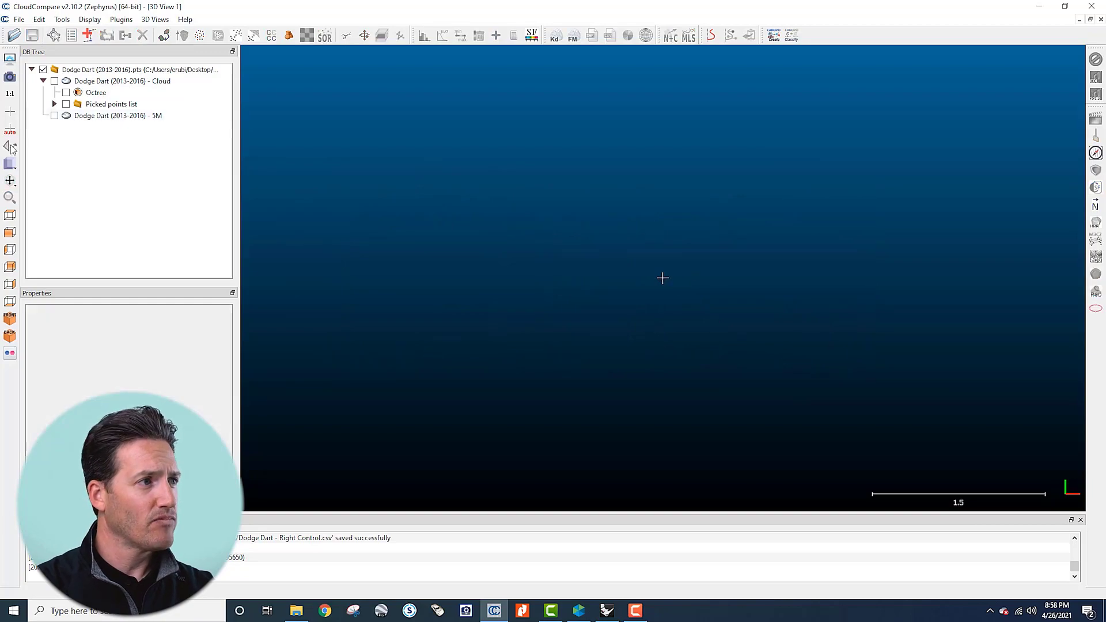
pyautogui.click(55, 80)
pyautogui.scroll(-2, 320, 236)
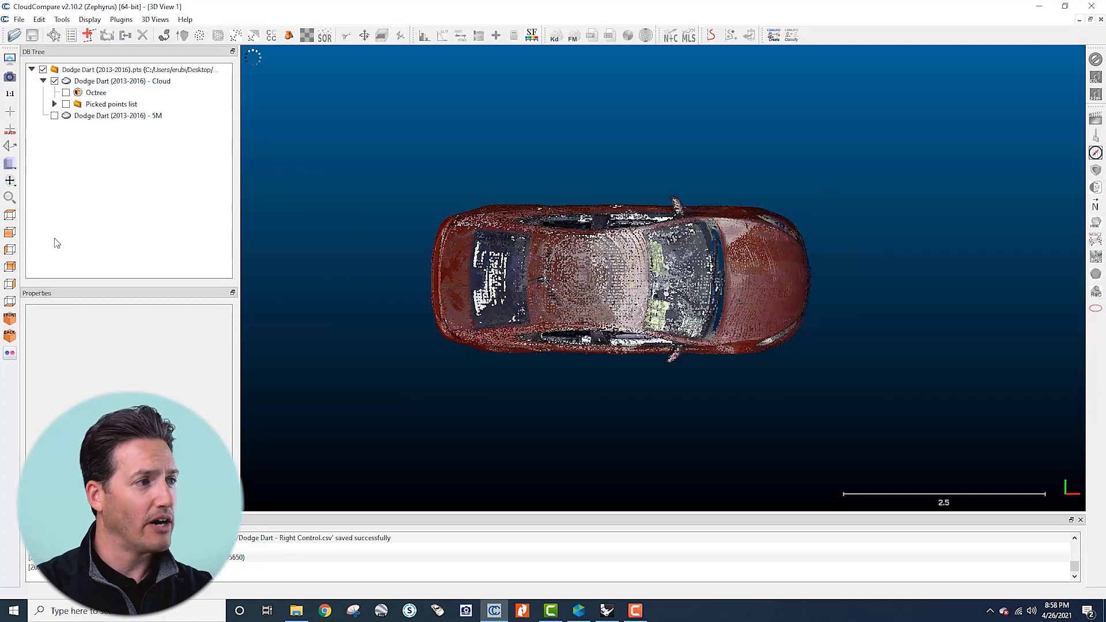
pyautogui.click(10, 232)
pyautogui.scroll(5, 558, 302)
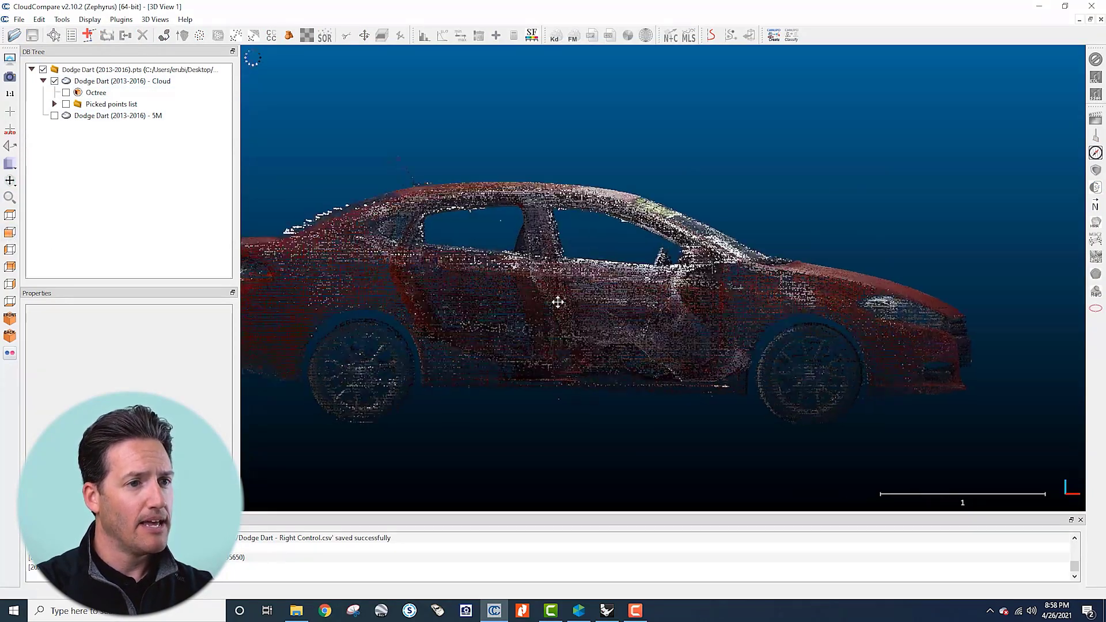
pyautogui.moveTo(557, 302); pyautogui.dragTo(586, 293, button='right')
pyautogui.scroll(-1, 584, 293)
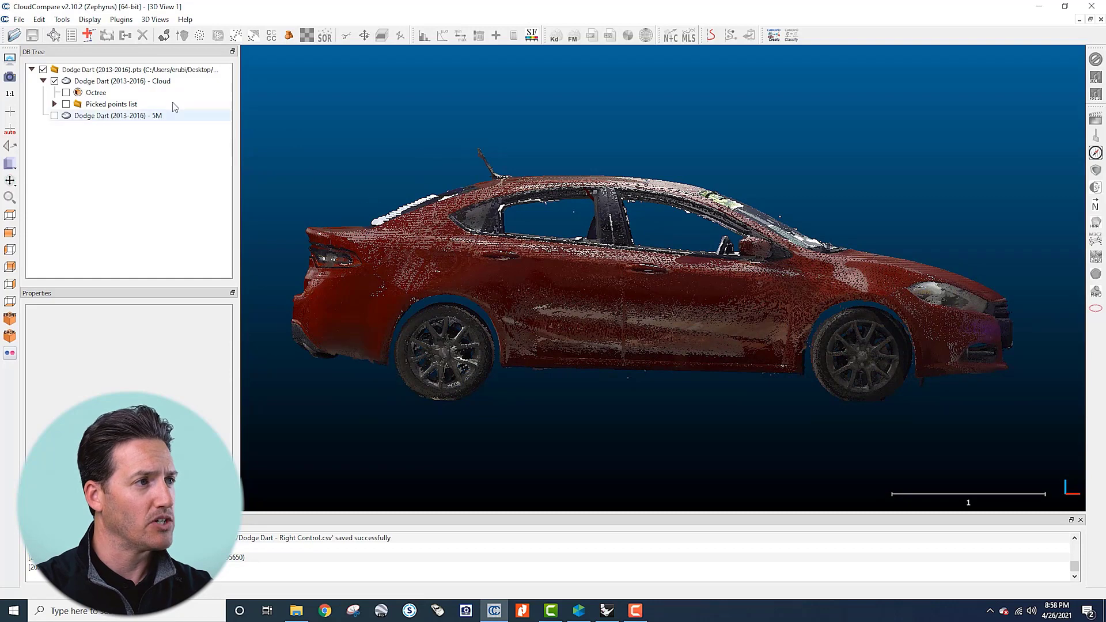
# Step: Start a Cross Section on the full Dodge Dart cloud and trim its height to about 0.419 in Z around hood level
pyautogui.click(166, 81)
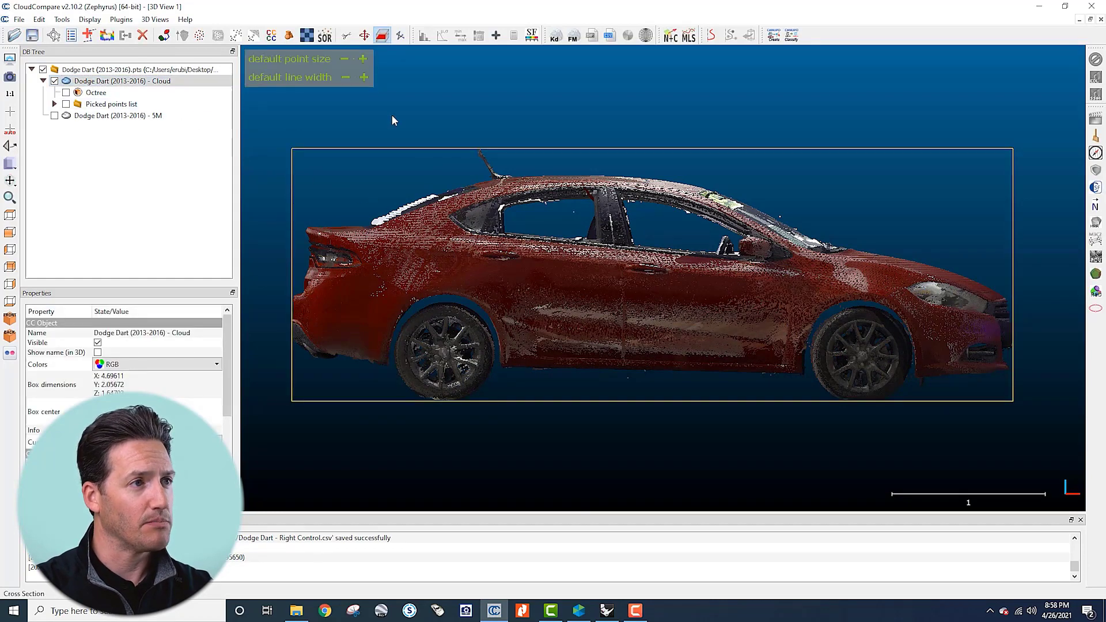
pyautogui.click(380, 38)
pyautogui.scroll(-5, 495, 130)
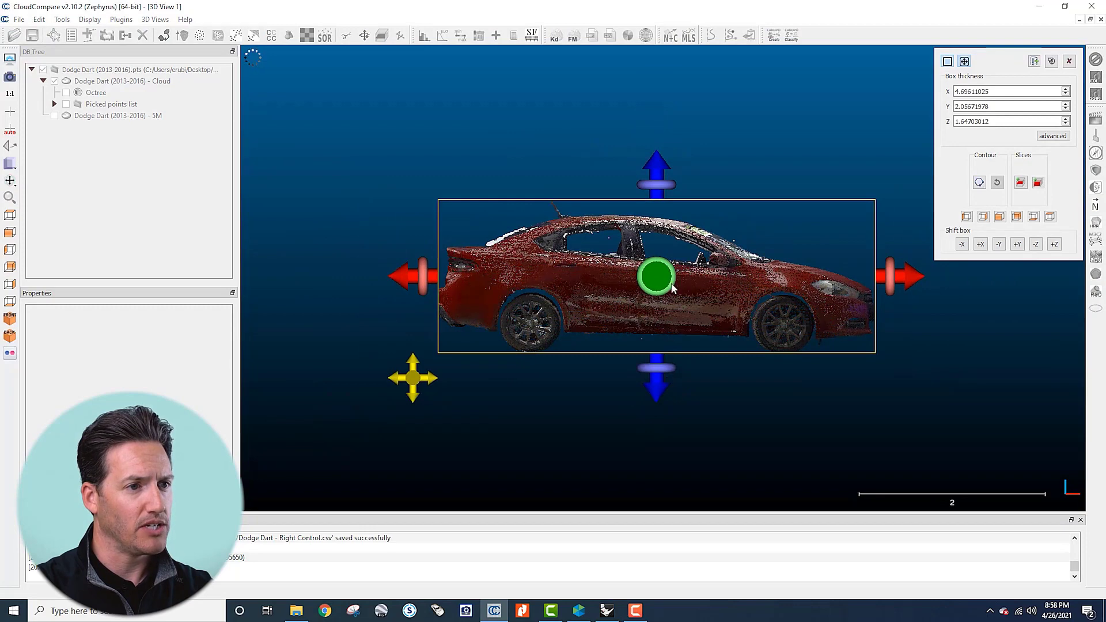
pyautogui.moveTo(672, 288); pyautogui.dragTo(672, 288)
pyautogui.moveTo(651, 390); pyautogui.dragTo(671, 338)
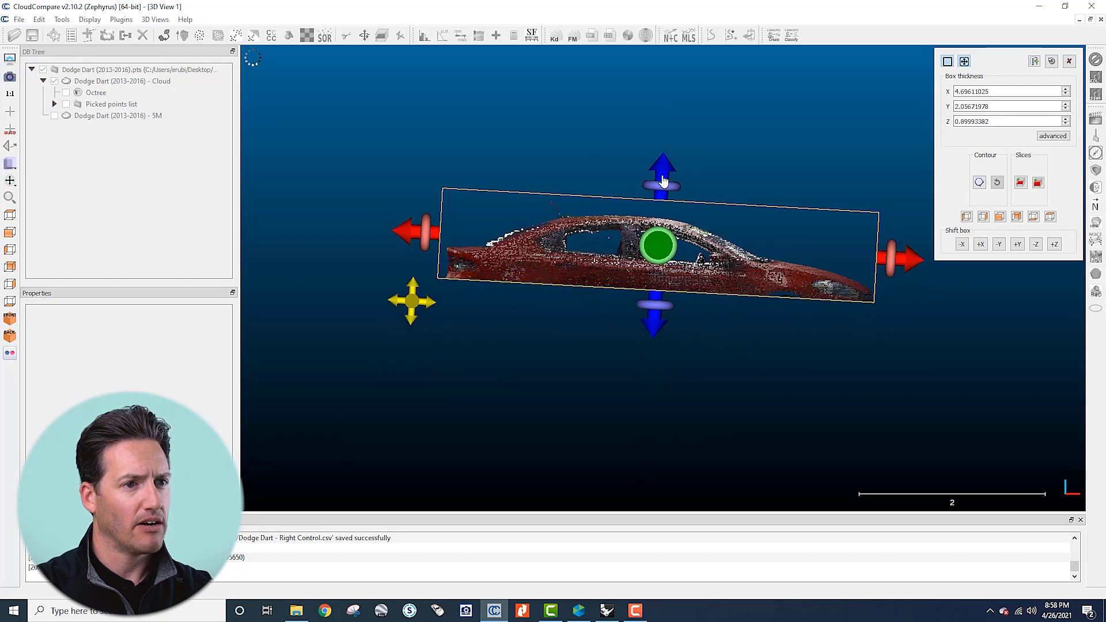
pyautogui.moveTo(661, 173); pyautogui.dragTo(661, 214)
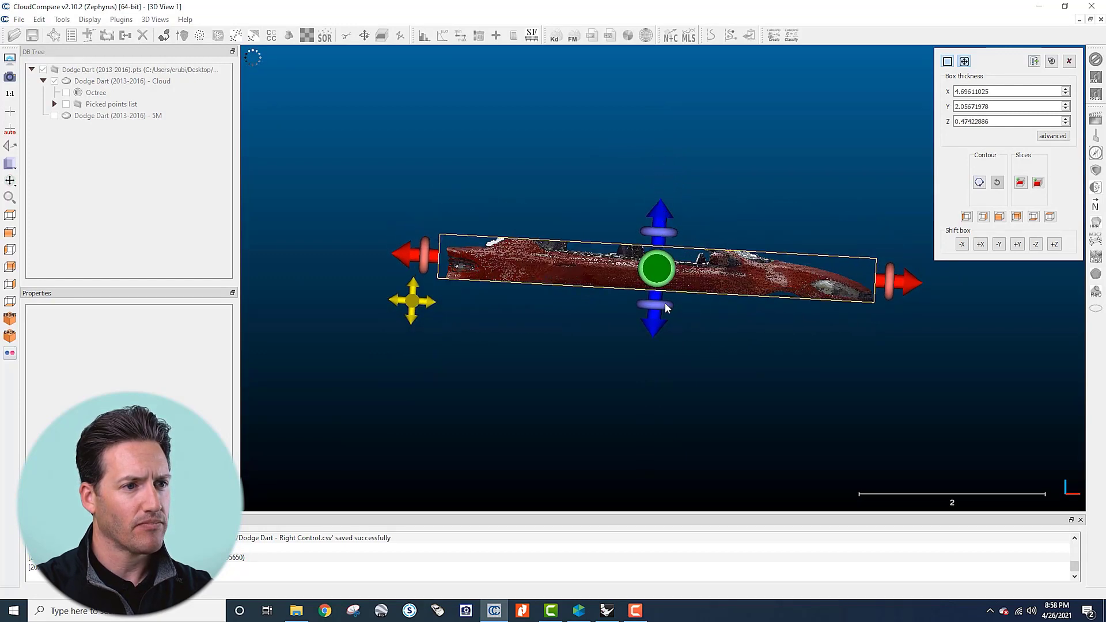
pyautogui.moveTo(656, 333); pyautogui.dragTo(657, 328)
pyautogui.scroll(4, 835, 302)
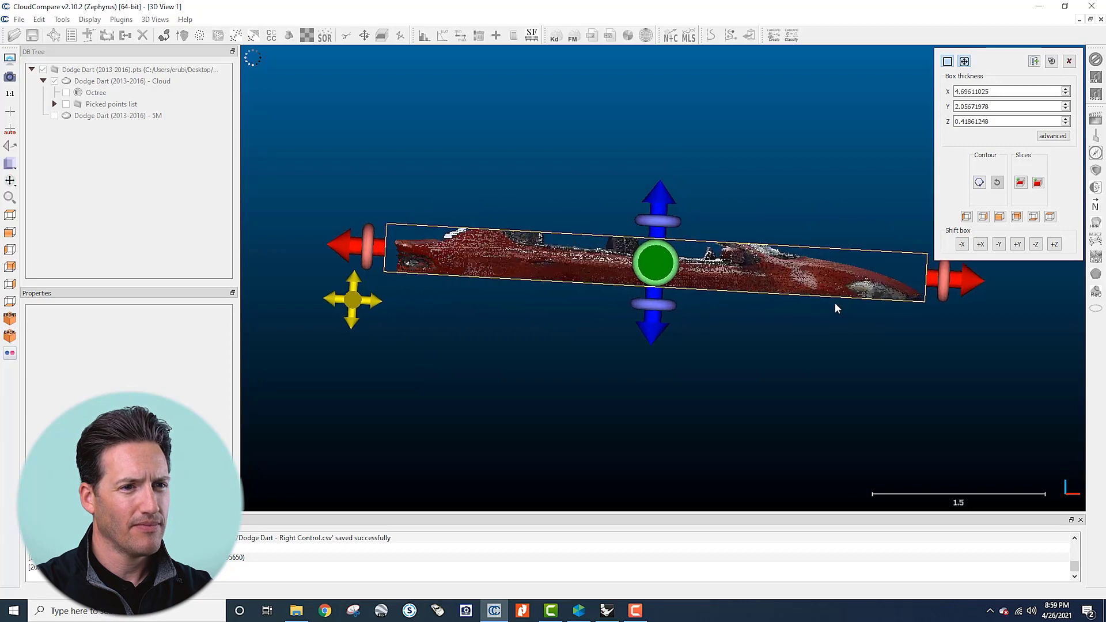
# Step: Trim the rear of the section box so that only the car's front end remains, about 1.87 long in X
pyautogui.moveTo(334, 246); pyautogui.dragTo(679, 259)
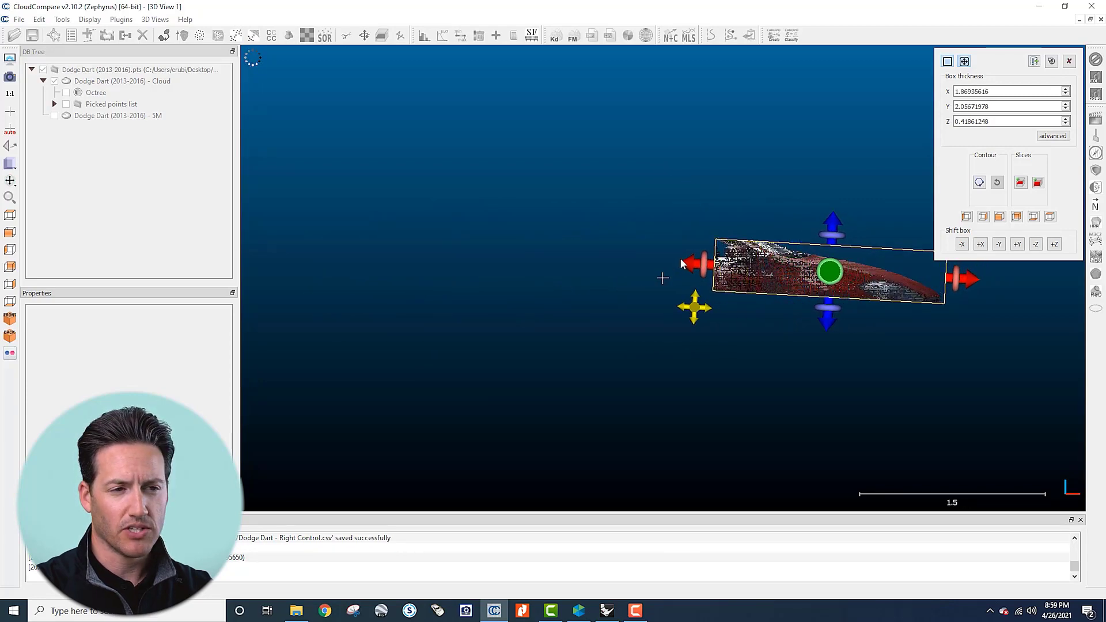
pyautogui.scroll(-2, 535, 306)
pyautogui.scroll(-3, 514, 310)
pyautogui.scroll(9, 949, 315)
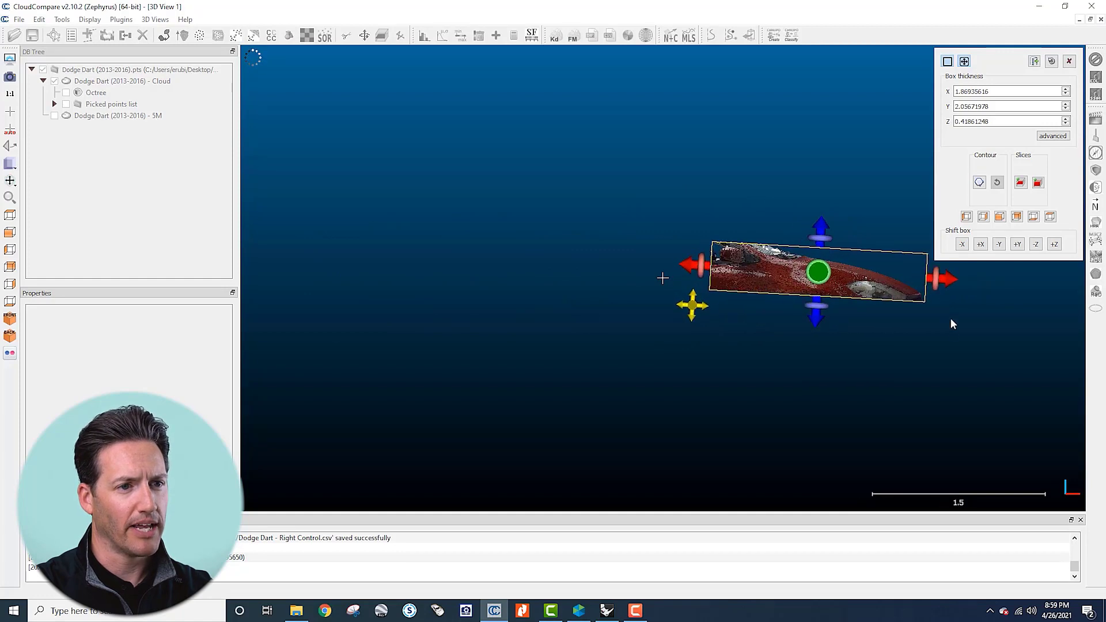
pyautogui.moveTo(896, 357); pyautogui.dragTo(732, 380, button='right')
pyautogui.scroll(3, 773, 349)
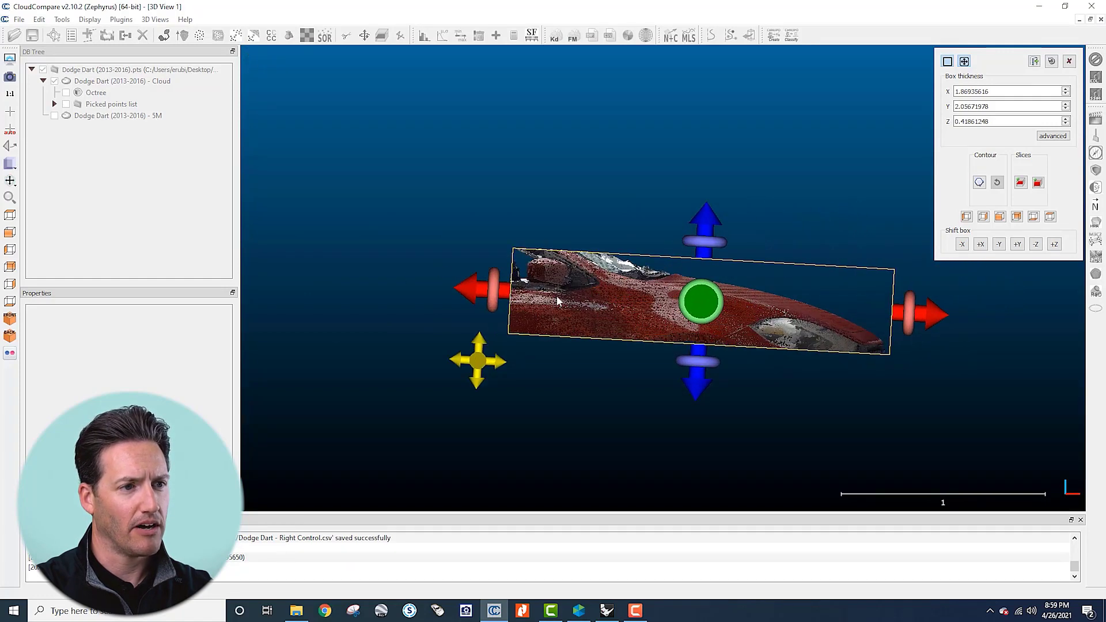
# Step: Tighten the section box around the hood to about 0.319 in Z, export the selection as a new cloud, and close Cross Section
pyautogui.scroll(2, 718, 351)
pyautogui.moveTo(710, 388); pyautogui.dragTo(703, 379)
pyautogui.moveTo(717, 213); pyautogui.dragTo(714, 228)
pyautogui.moveTo(701, 390); pyautogui.dragTo(701, 385)
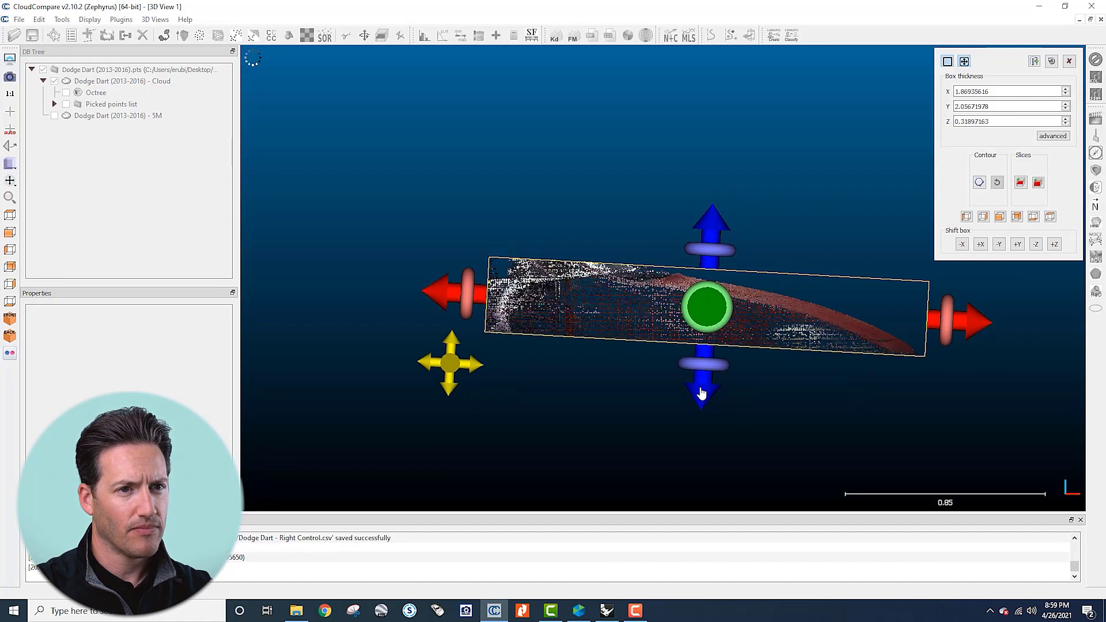
pyautogui.click(1021, 183)
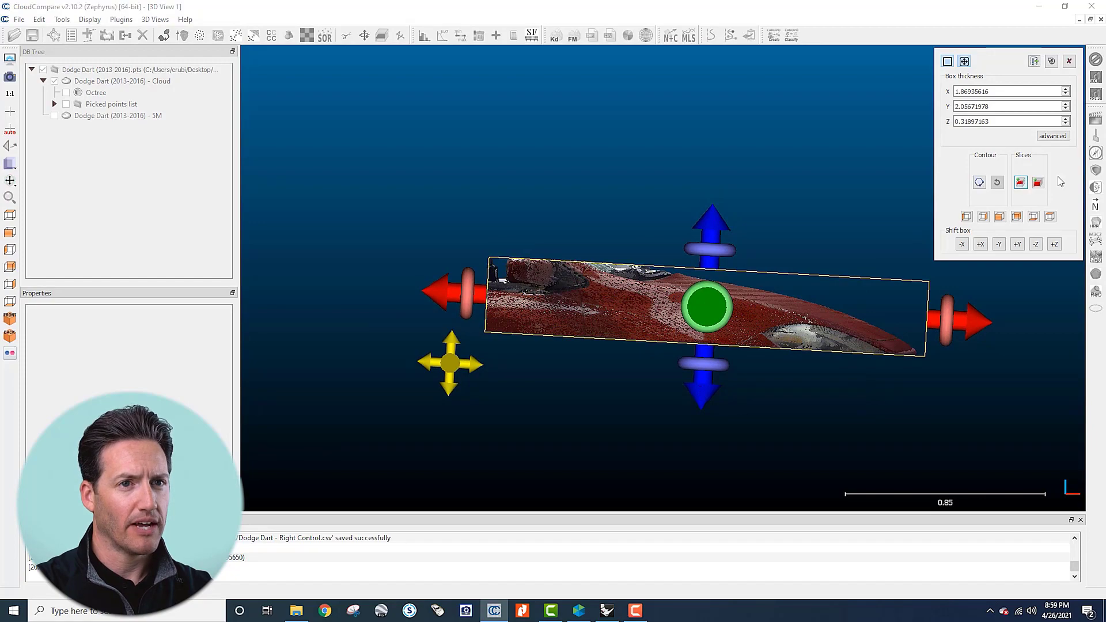
pyautogui.click(1069, 61)
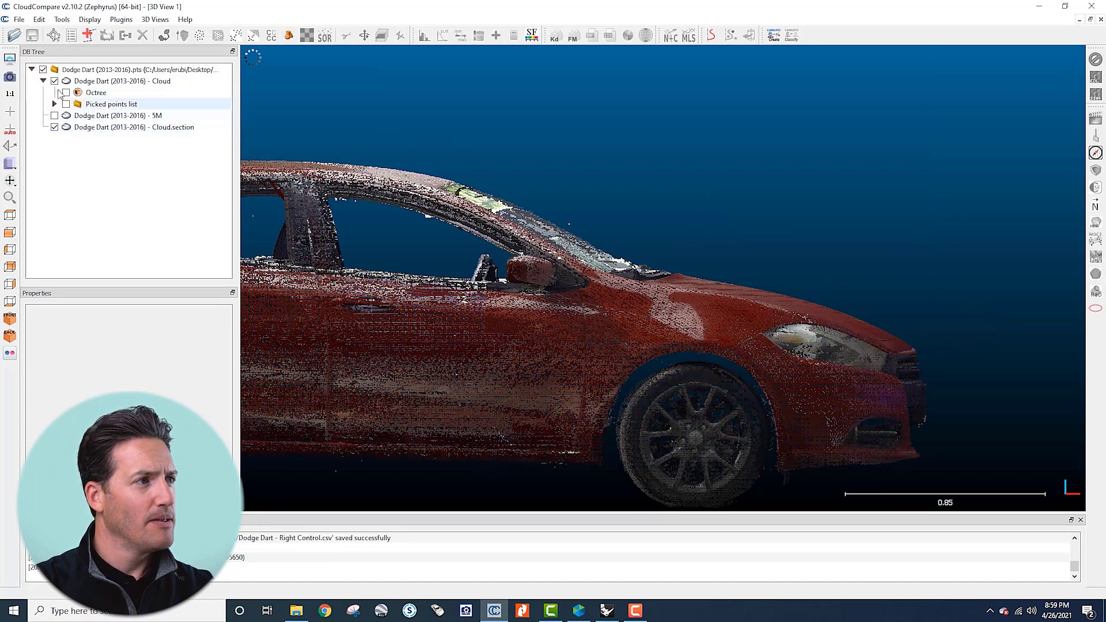
# Step: Hide the full Dodge Dart cloud and inspect the isolated hood section from an angle above
pyautogui.click(55, 81)
pyautogui.moveTo(575, 271)
pyautogui.mouseDown()
pyautogui.moveTo(662, 278)
pyautogui.moveTo(518, 294)
pyautogui.moveTo(368, 279)
pyautogui.moveTo(437, 230)
pyautogui.moveTo(723, 243)
pyautogui.moveTo(555, 230)
pyautogui.moveTo(377, 323)
pyautogui.moveTo(686, 289)
pyautogui.moveTo(691, 259)
pyautogui.mouseUp()
pyautogui.moveTo(642, 204); pyautogui.dragTo(662, 242)
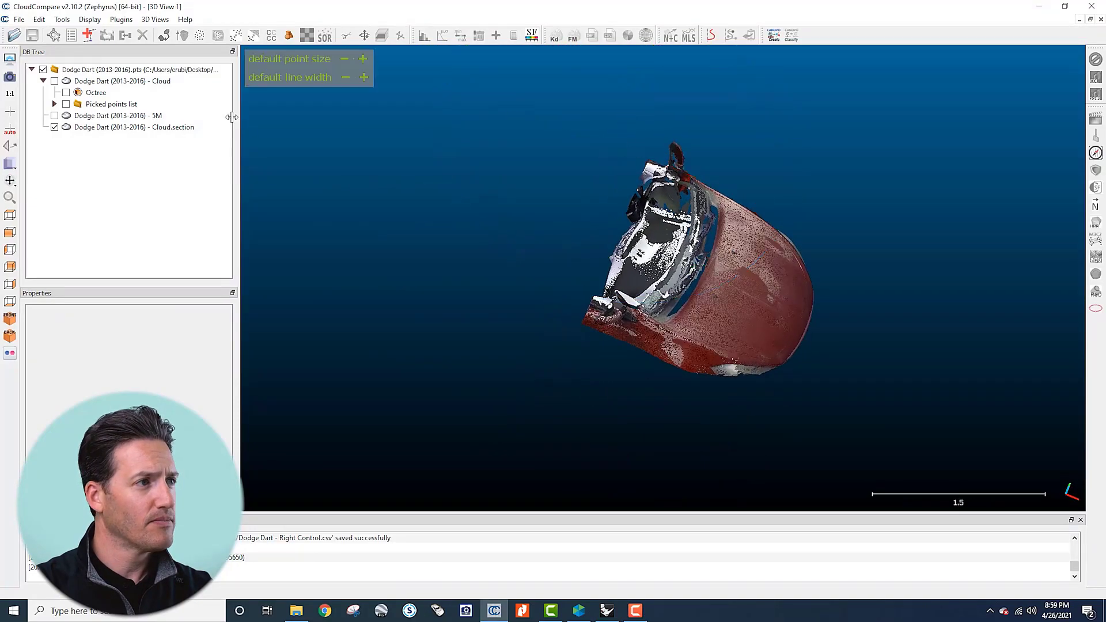
# Step: Save the section cloud as "Dodge Dart (2013-2016) - Hood Slice.pts" in the Crush from Photos - PC folder with the default ASCII settings
pyautogui.click(161, 127)
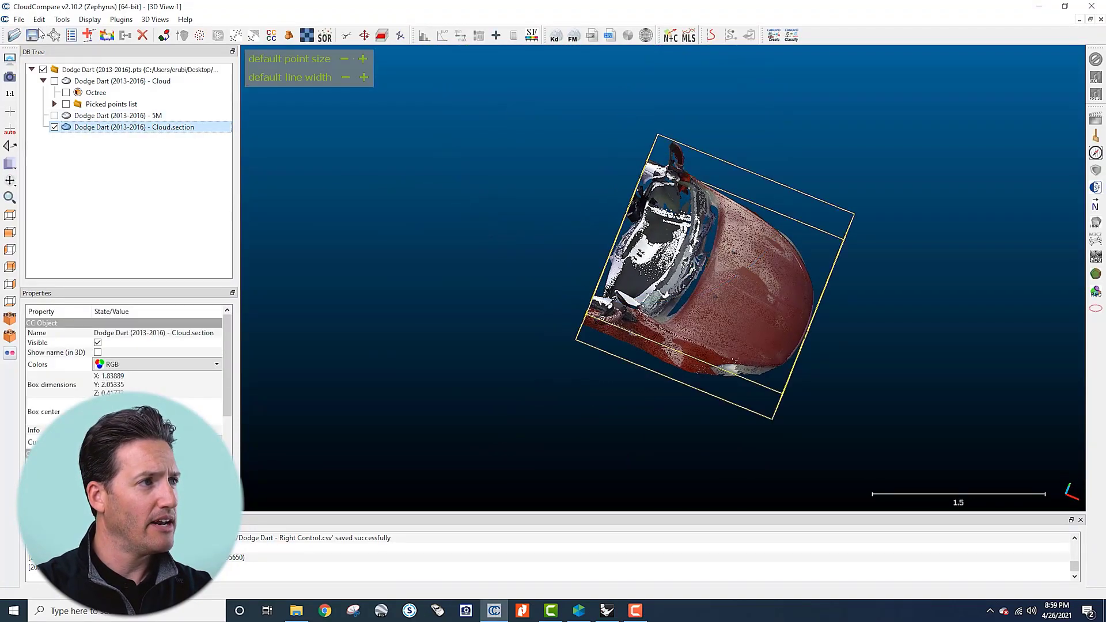
pyautogui.click(32, 35)
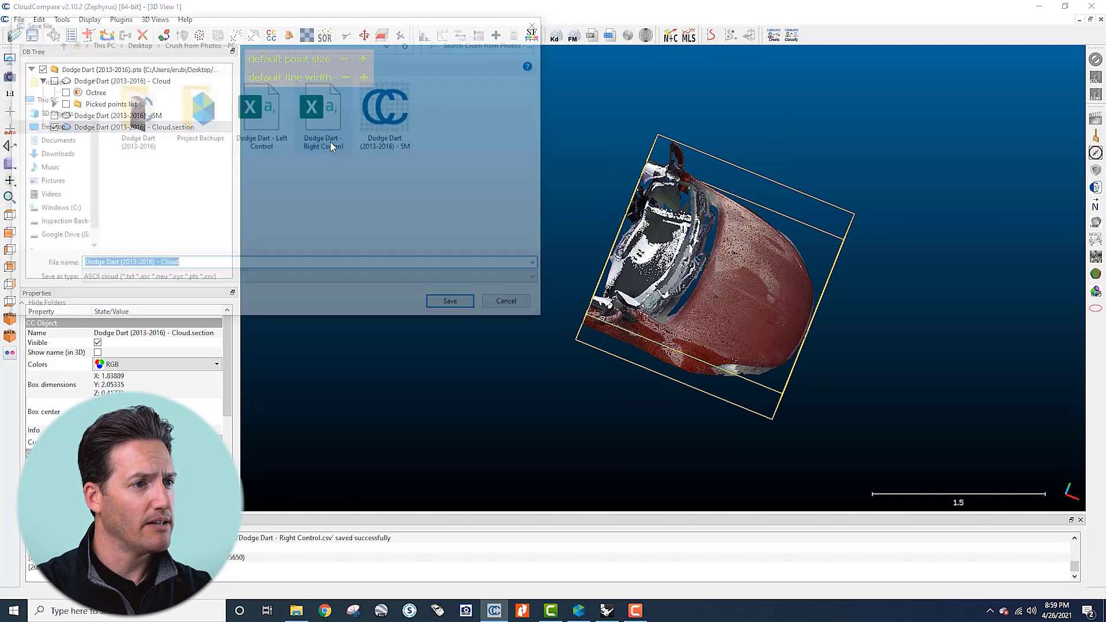
pyautogui.moveTo(354, 32); pyautogui.dragTo(553, 83)
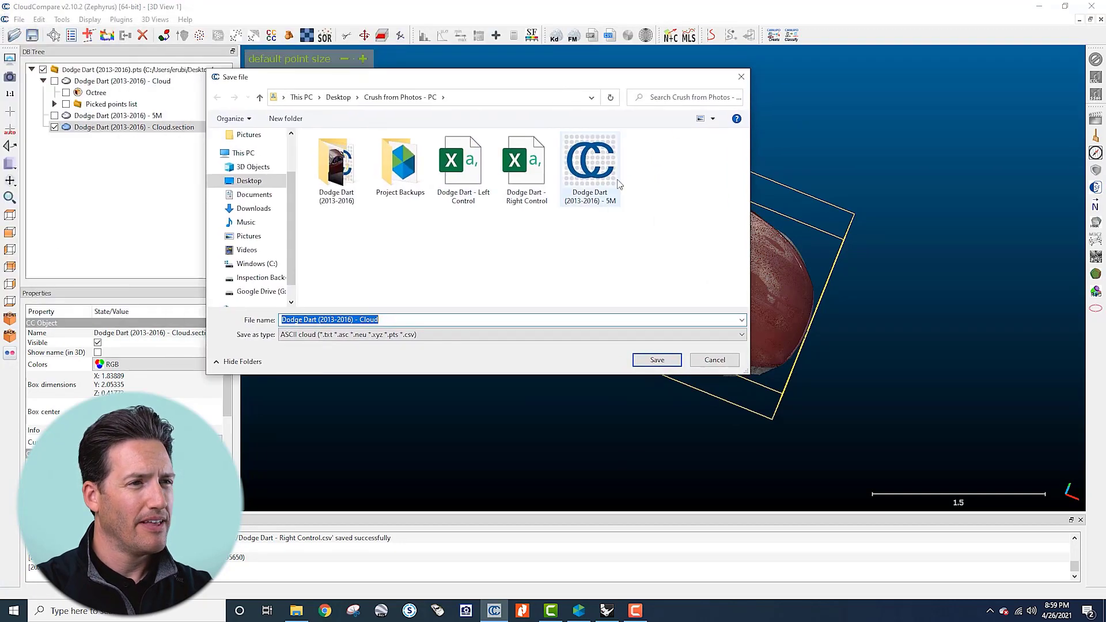
pyautogui.click(363, 319)
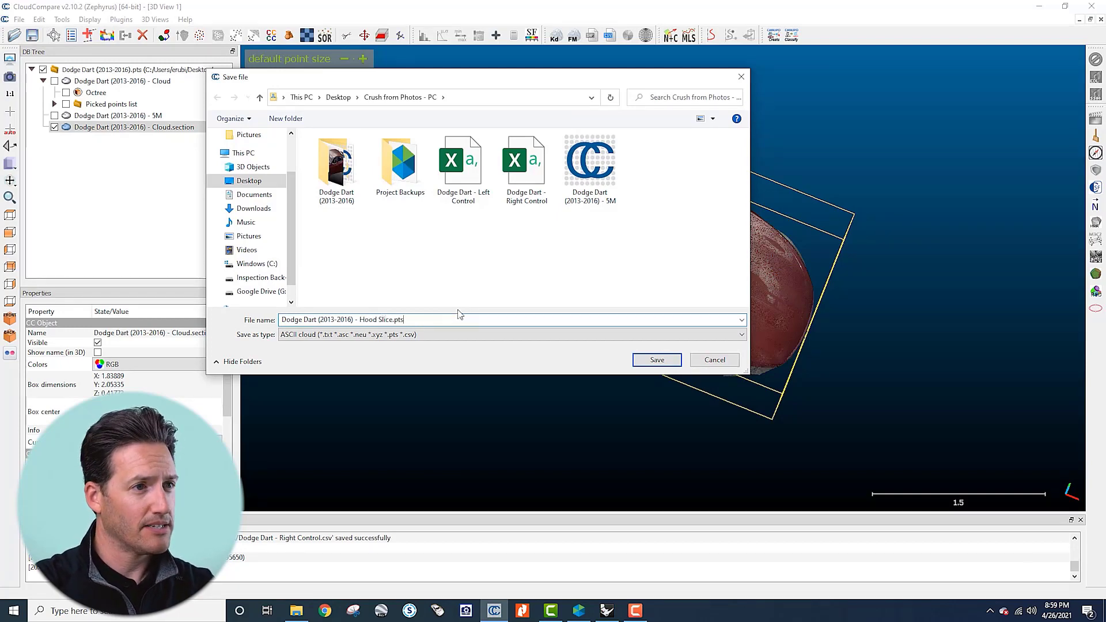
pyautogui.press('Return')
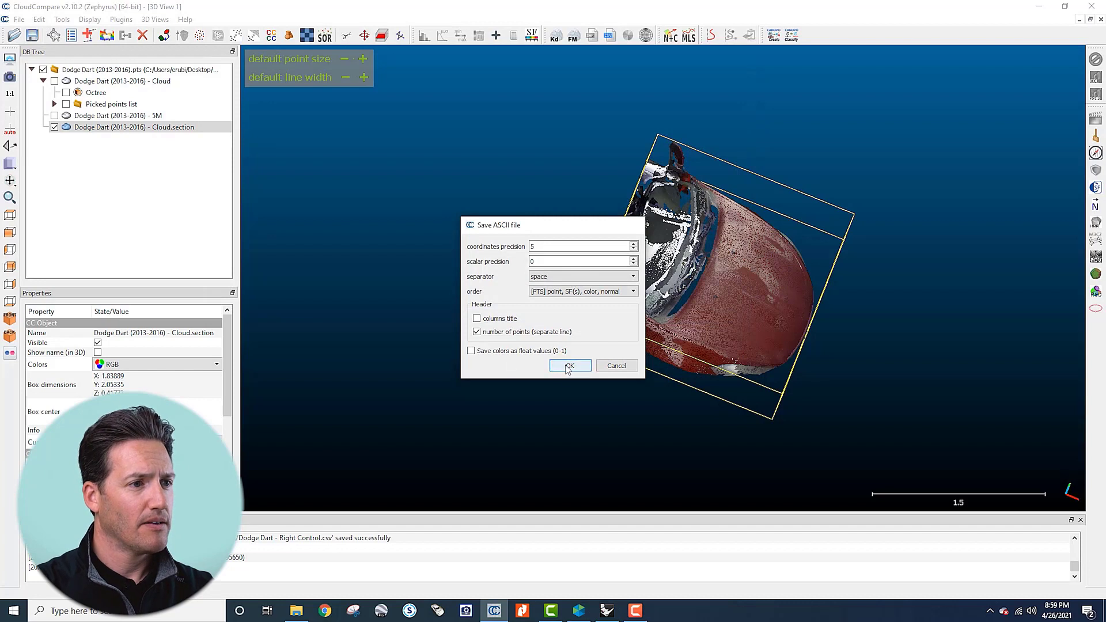
pyautogui.click(567, 366)
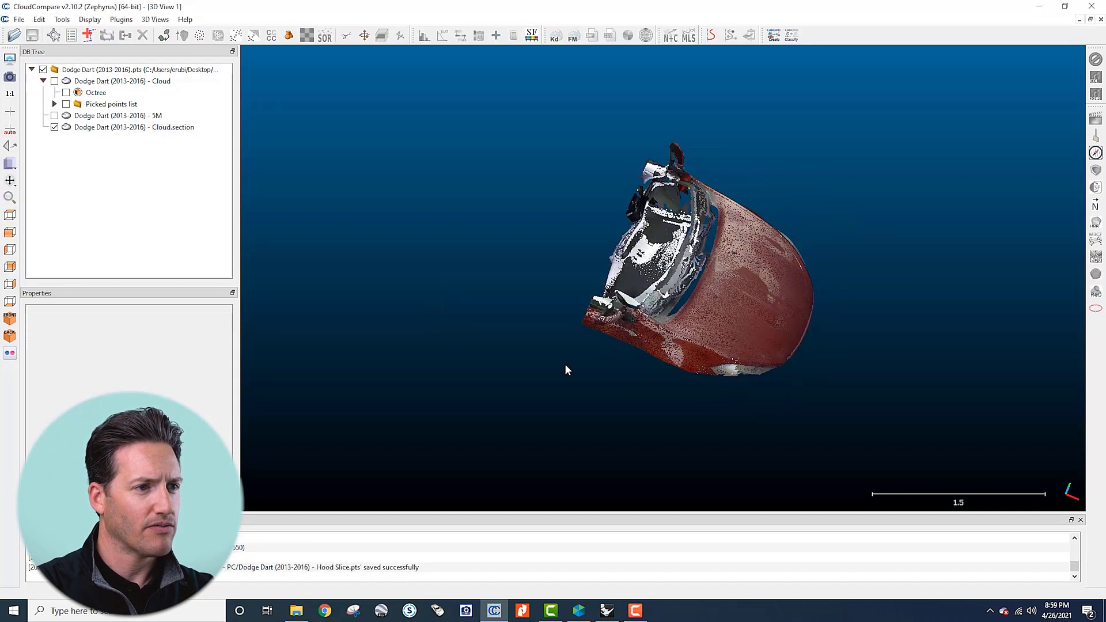
# Step: Select the saved hood section cloud, minimize CloudCompare, and switch to Rhinoceros
pyautogui.click(167, 127)
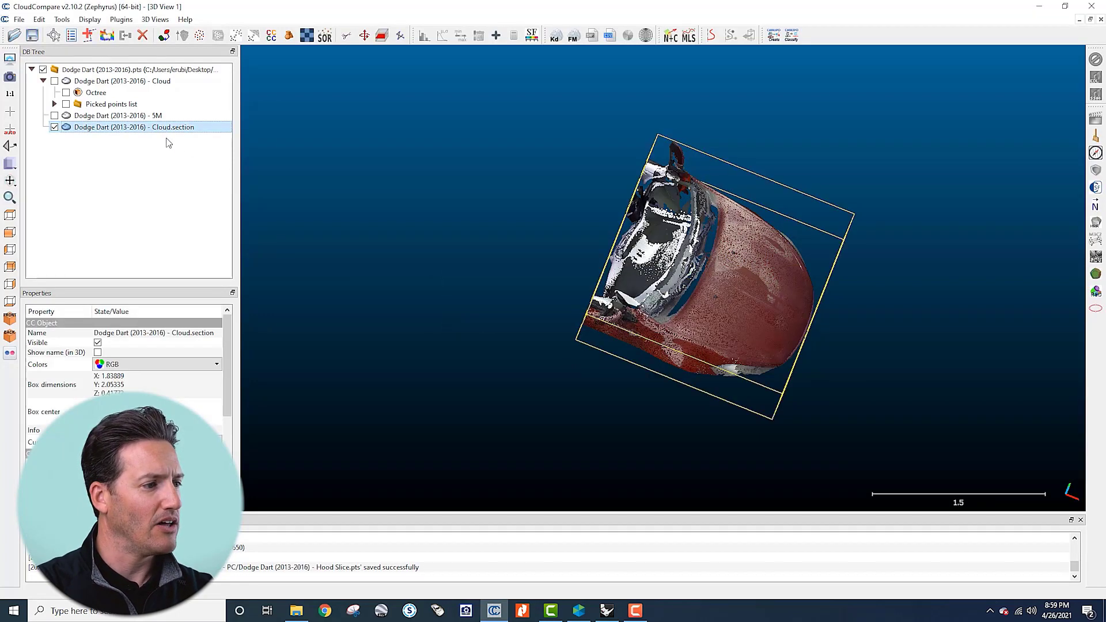
pyautogui.click(1038, 6)
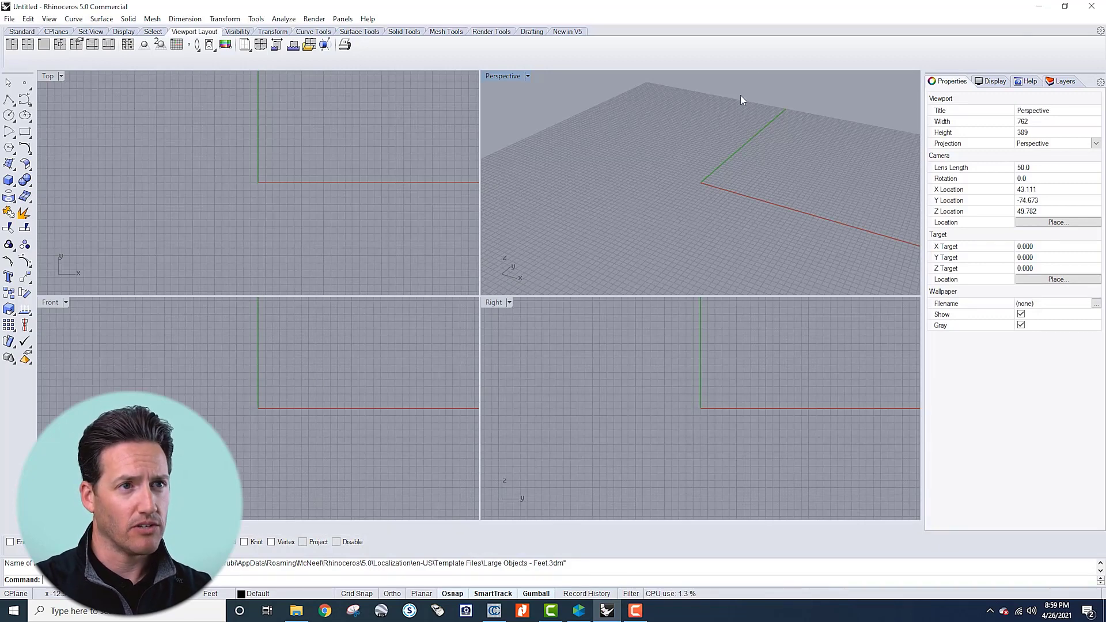
# Step: Shrink the Rhinoceros window, open the Crush from Photos - PC desktop folder over it, and enlarge the folder window to show all files
pyautogui.moveTo(775, 7); pyautogui.dragTo(824, 33)
pyautogui.click(1048, 6)
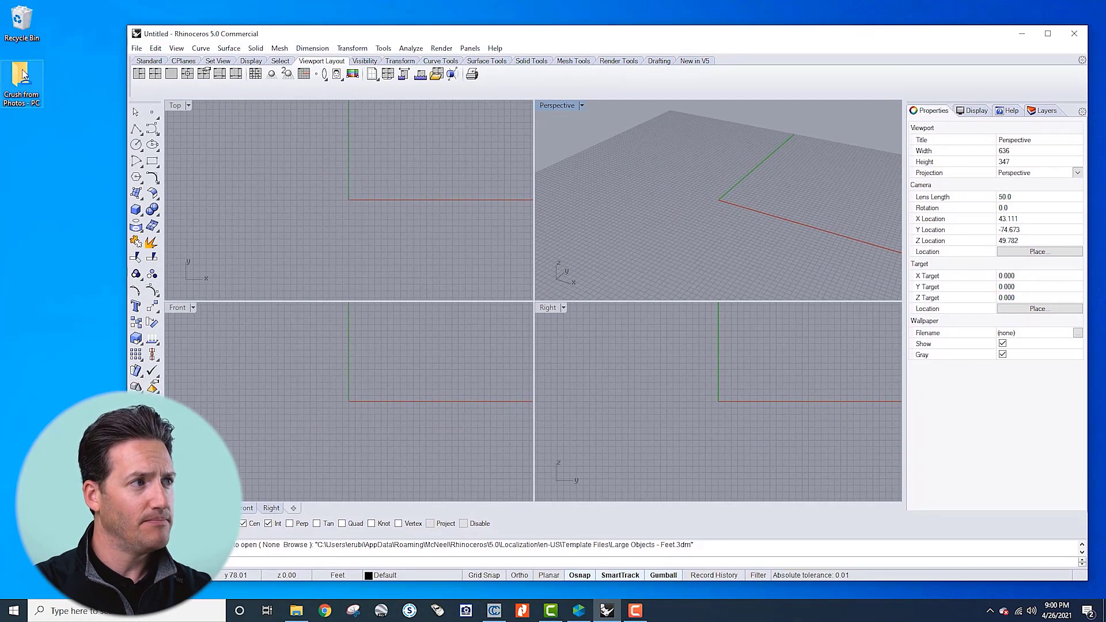
pyautogui.click(23, 74)
pyautogui.doubleClick(42, 82)
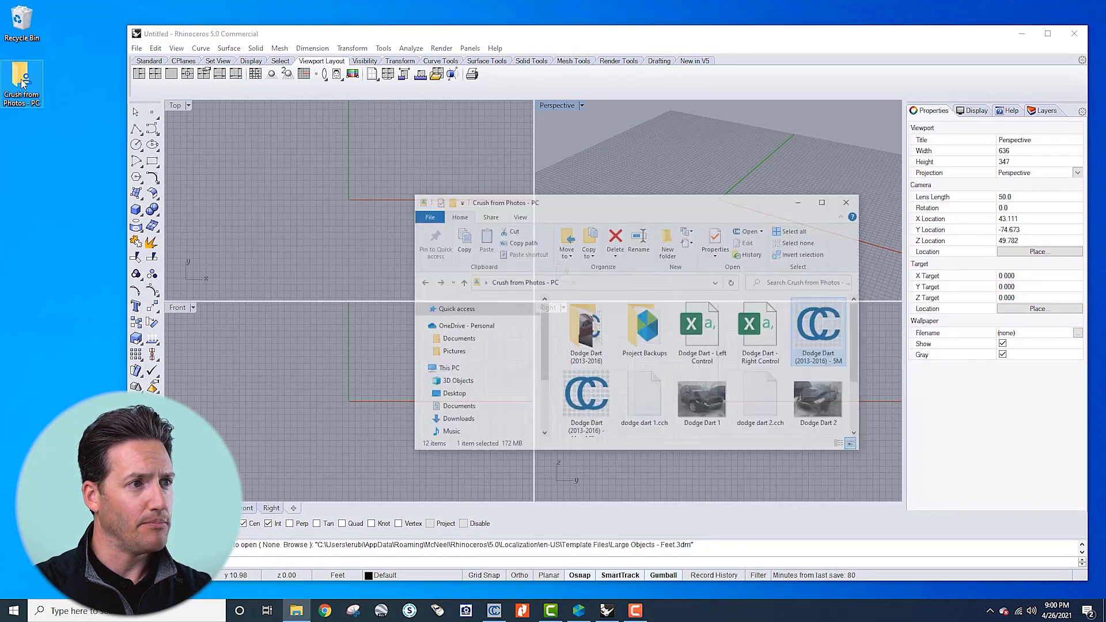
pyautogui.moveTo(738, 172); pyautogui.dragTo(604, 156)
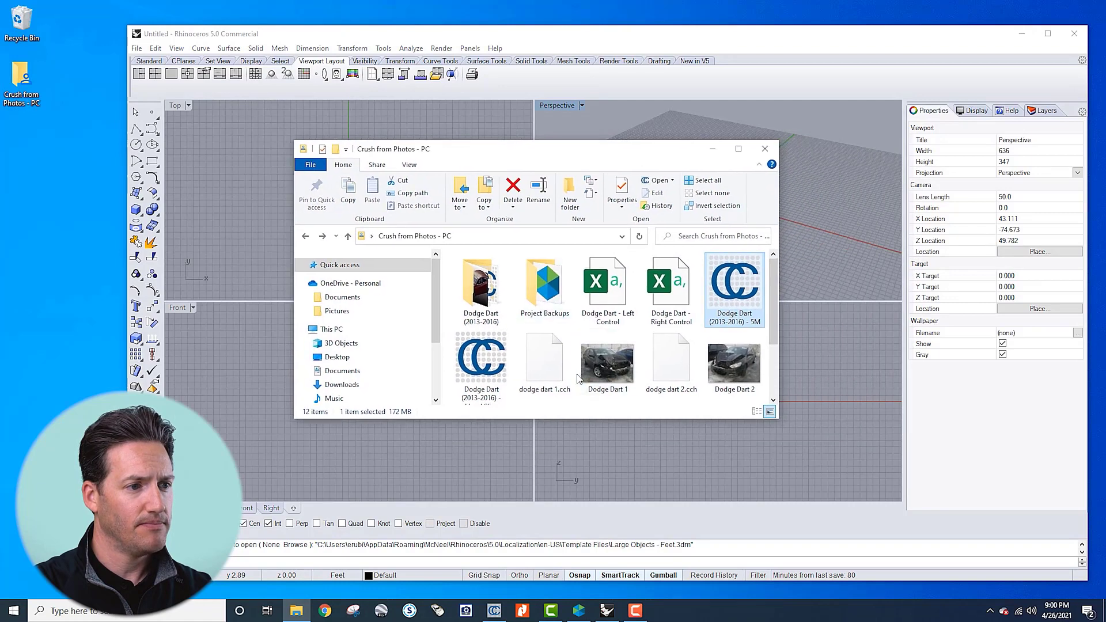
pyautogui.moveTo(579, 420); pyautogui.dragTo(580, 518)
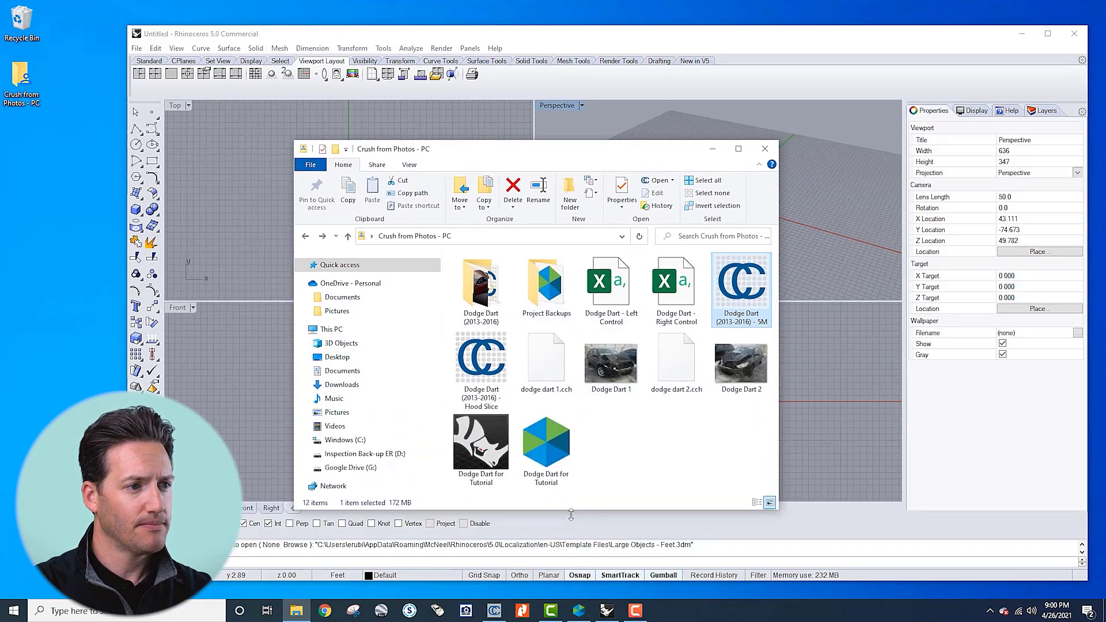
# Step: Import "Dodge Dart (2013-2016) - Hood Slice" from the folder into the open Rhinoceros model
pyautogui.moveTo(481, 361); pyautogui.dragTo(851, 208)
pyautogui.click(536, 304)
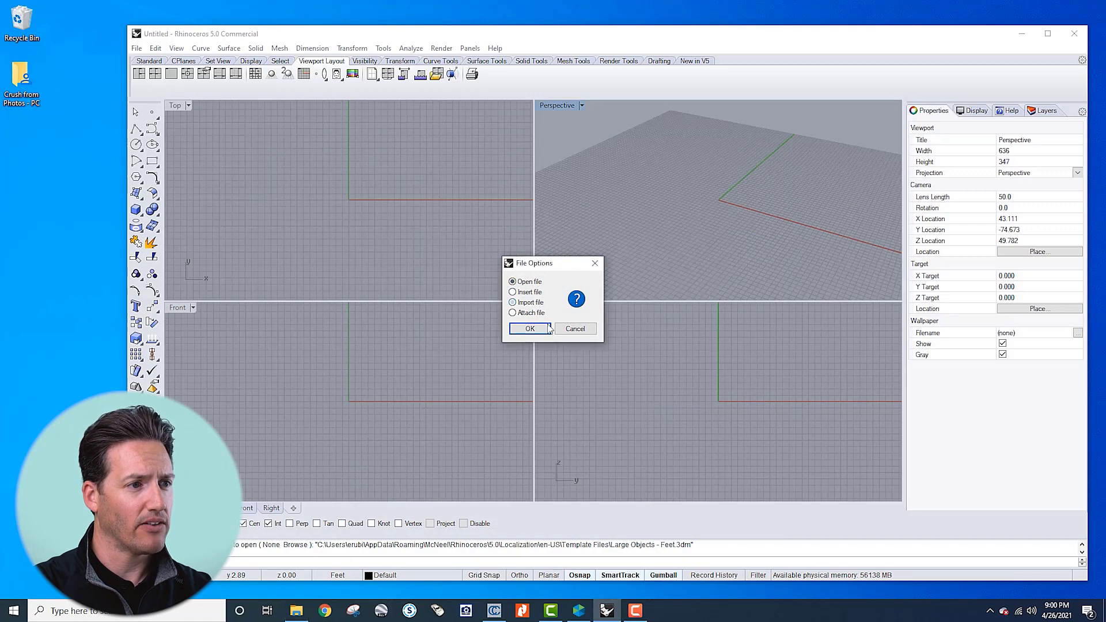
pyautogui.click(529, 328)
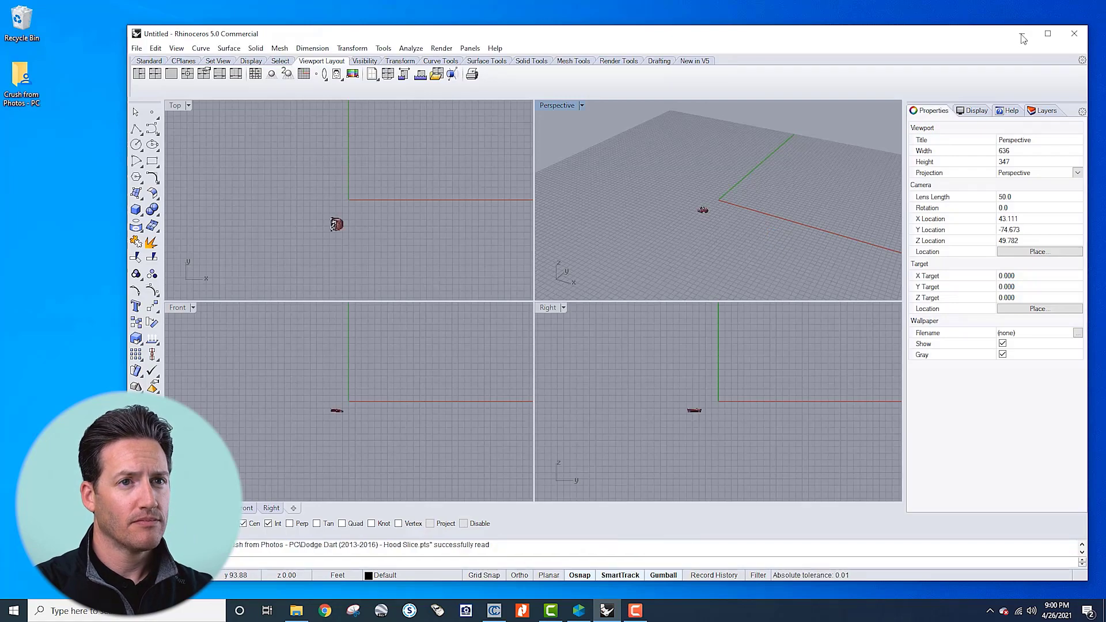
# Step: Maximize Rhinoceros and its Perspective view on the imported hood slice, and undo the accidental move of the cloud
pyautogui.click(1047, 33)
pyautogui.doubleClick(509, 77)
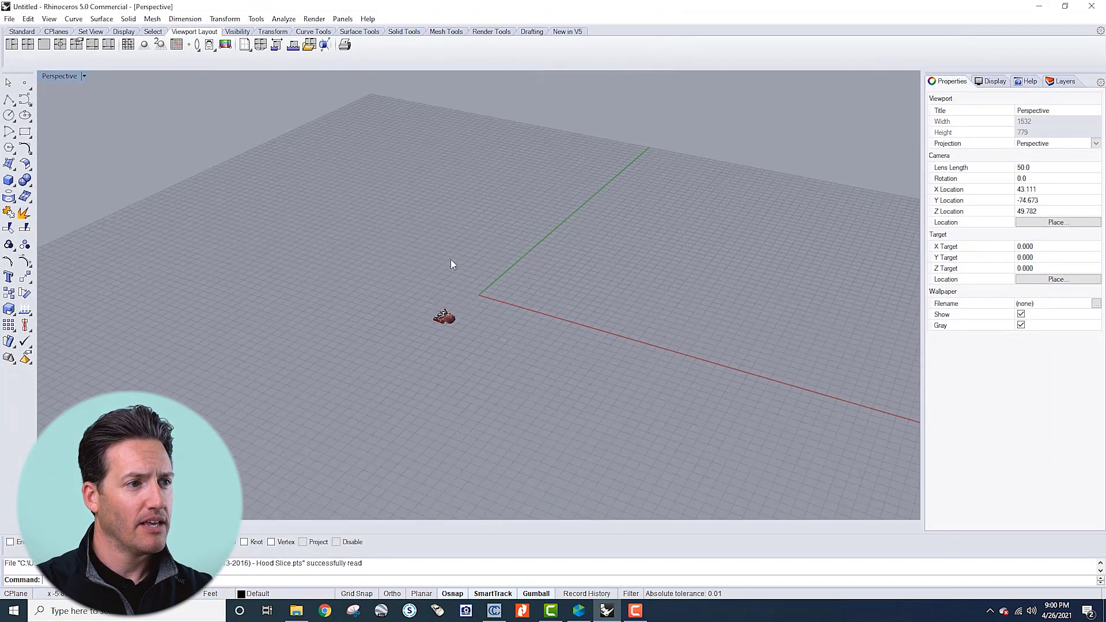
pyautogui.scroll(8, 447, 334)
pyautogui.moveTo(444, 302); pyautogui.dragTo(479, 403, button='right')
pyautogui.moveTo(480, 406); pyautogui.dragTo(478, 385)
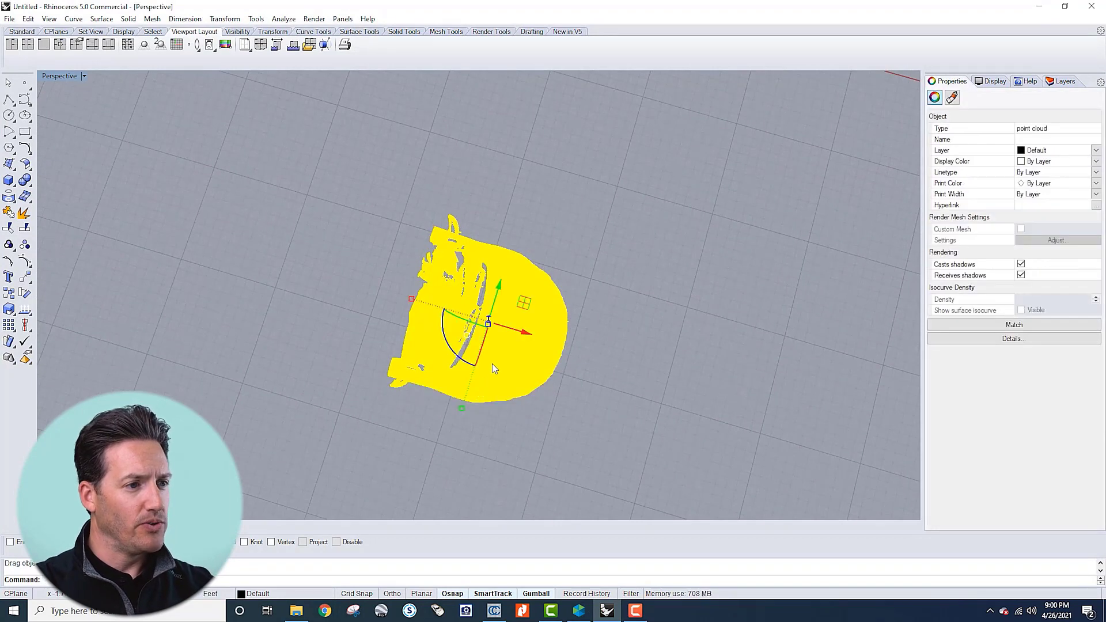
pyautogui.hotkey('ctrl', 'z')
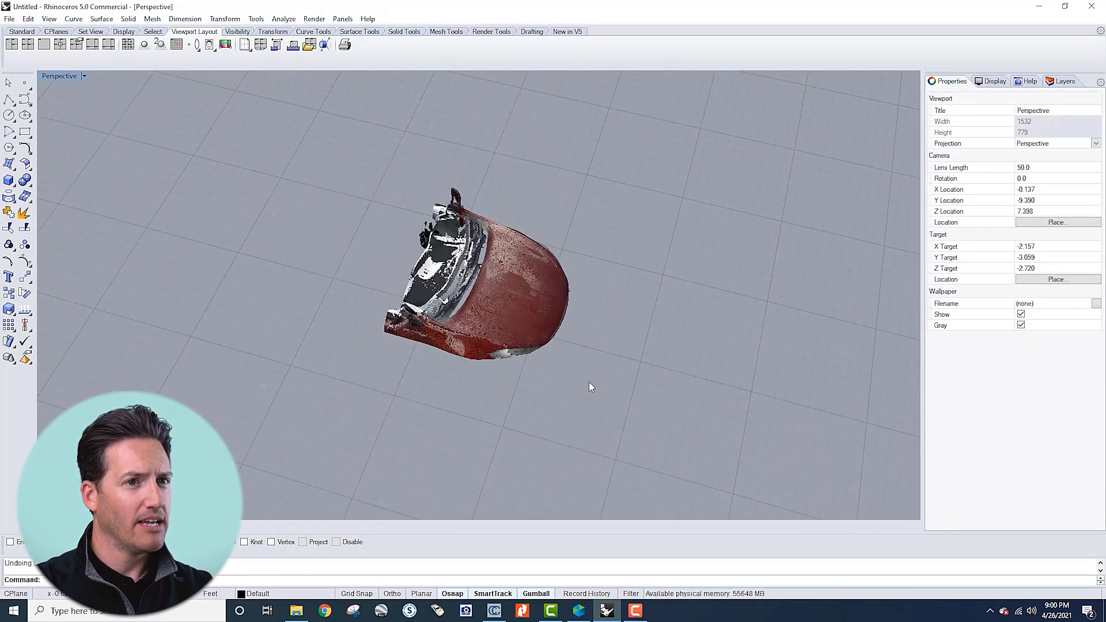
# Step: Delete the unused layers Layer 01 through Layer 05, keeping only the Default layer
pyautogui.click(989, 84)
pyautogui.click(948, 81)
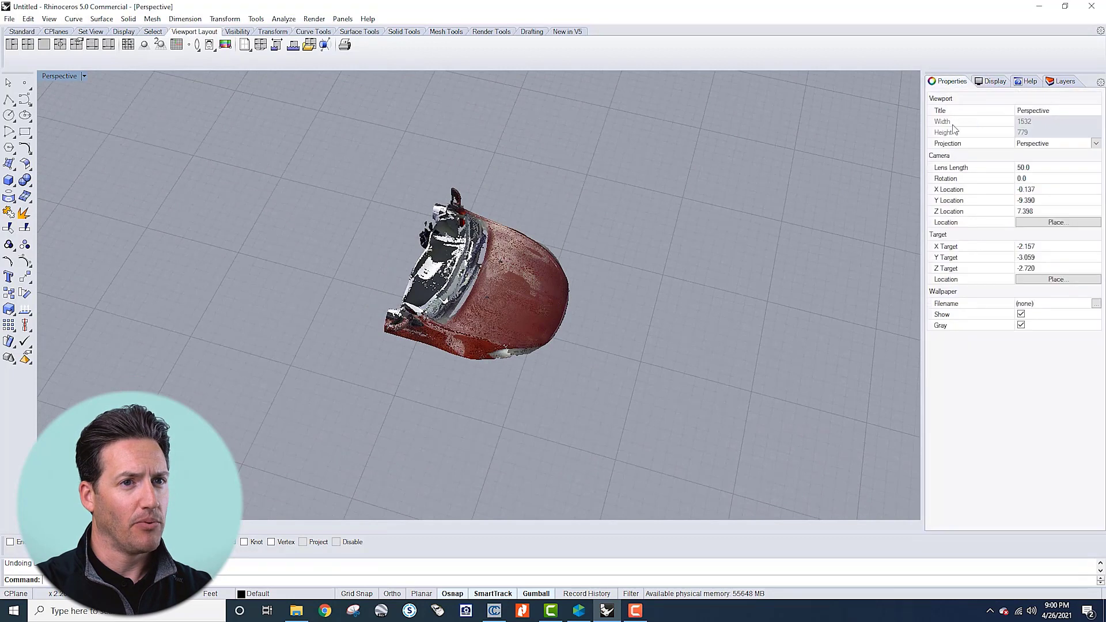
pyautogui.click(1063, 83)
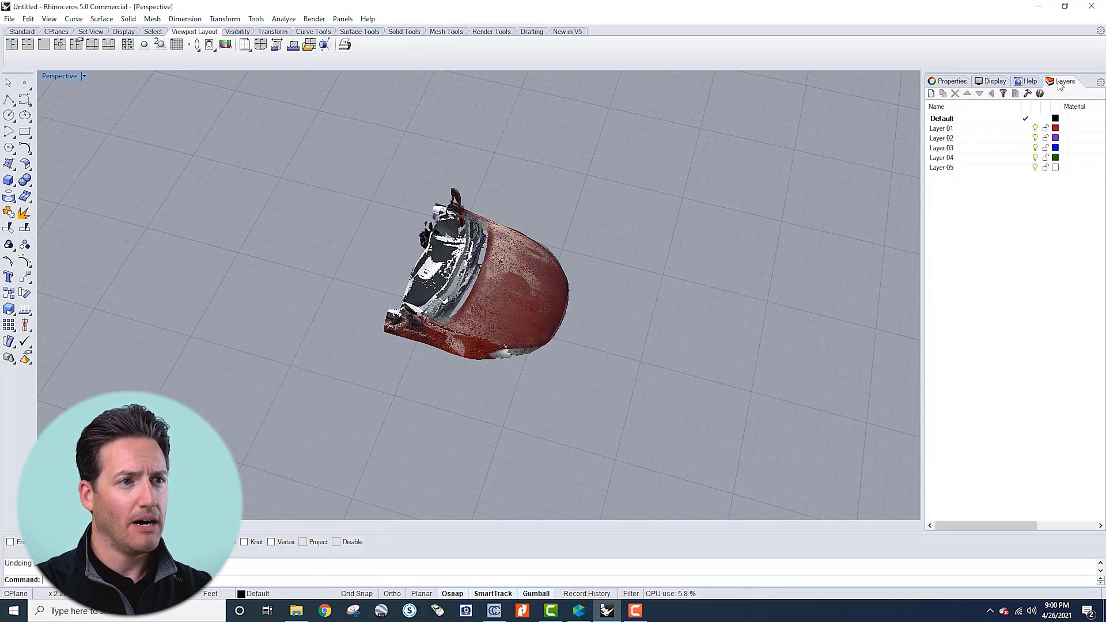
pyautogui.click(960, 119)
pyautogui.keyDown('shift'); pyautogui.click(953, 168); pyautogui.keyUp('shift')
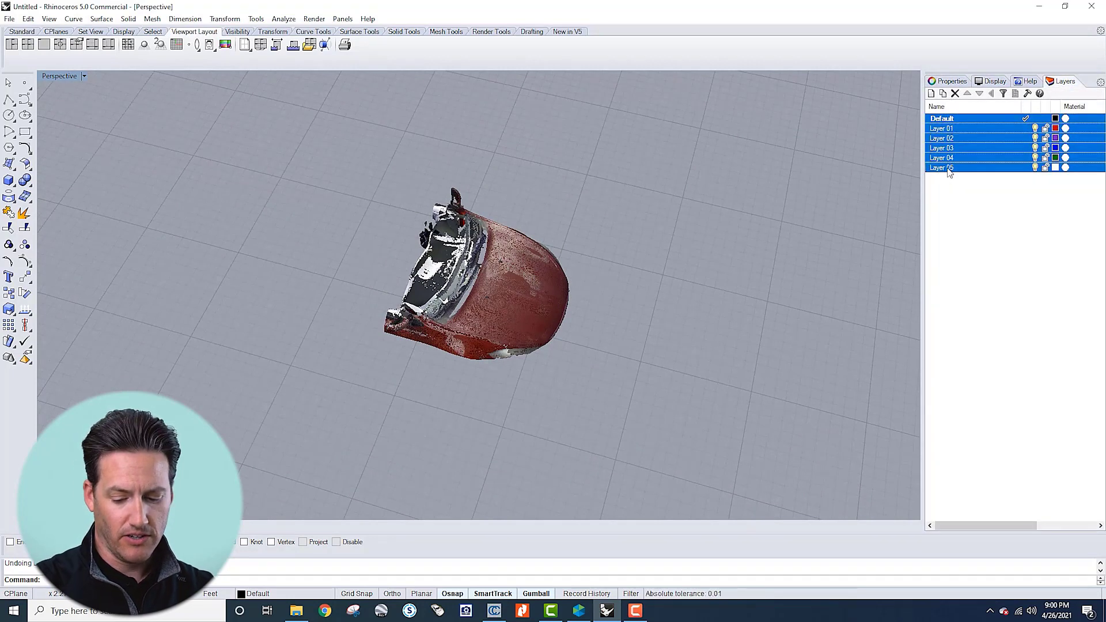
pyautogui.press('Delete')
pyautogui.press('Return')
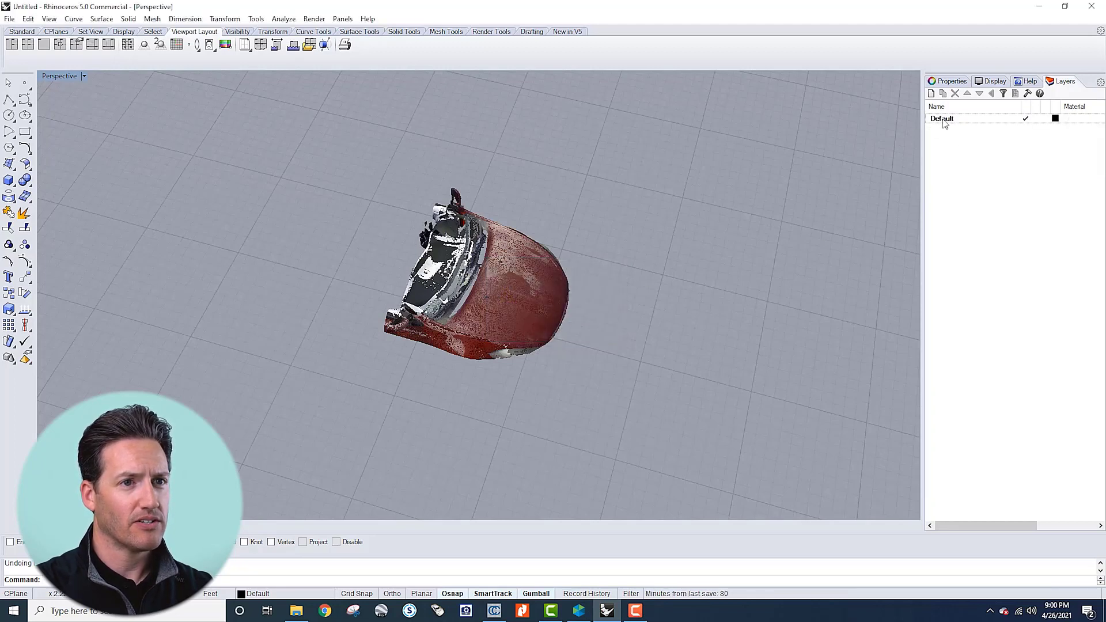
# Step: Create a new layer named "PC - Hood Slice"
pyautogui.click(931, 93)
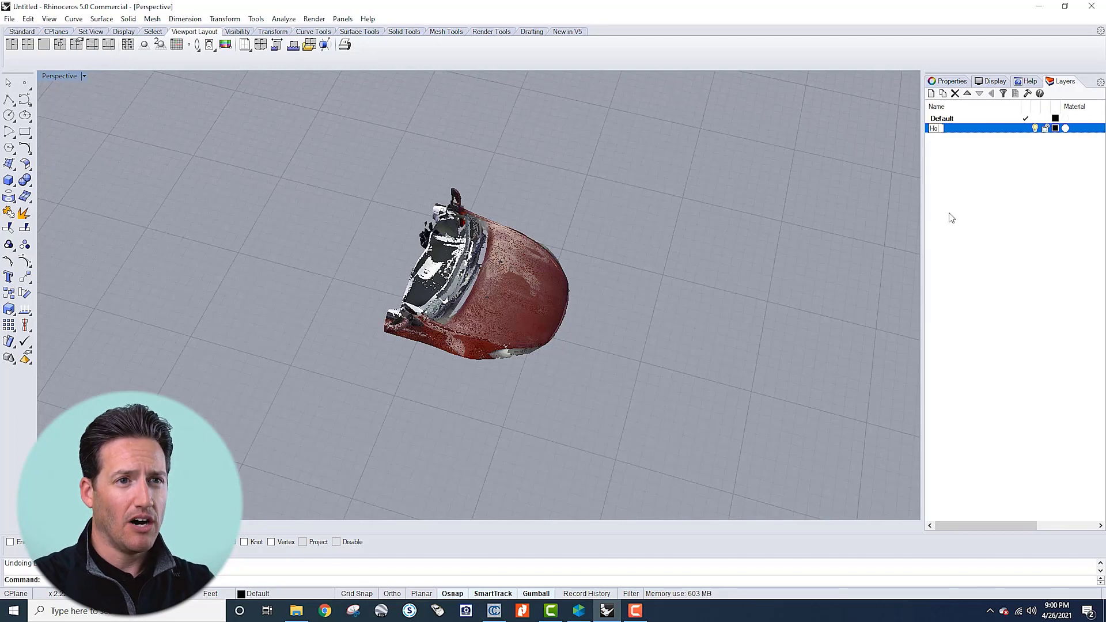
pyautogui.press('BackSpace')
pyautogui.press('BackSpace')
pyautogui.press('BackSpace')
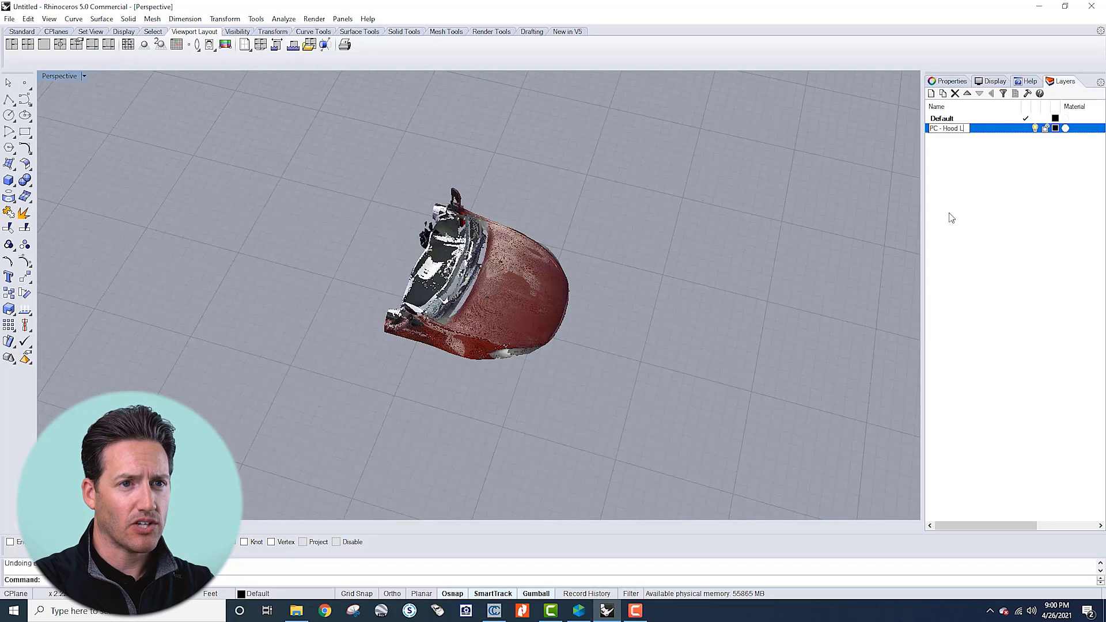
pyautogui.write('ice')
pyautogui.press('Return')
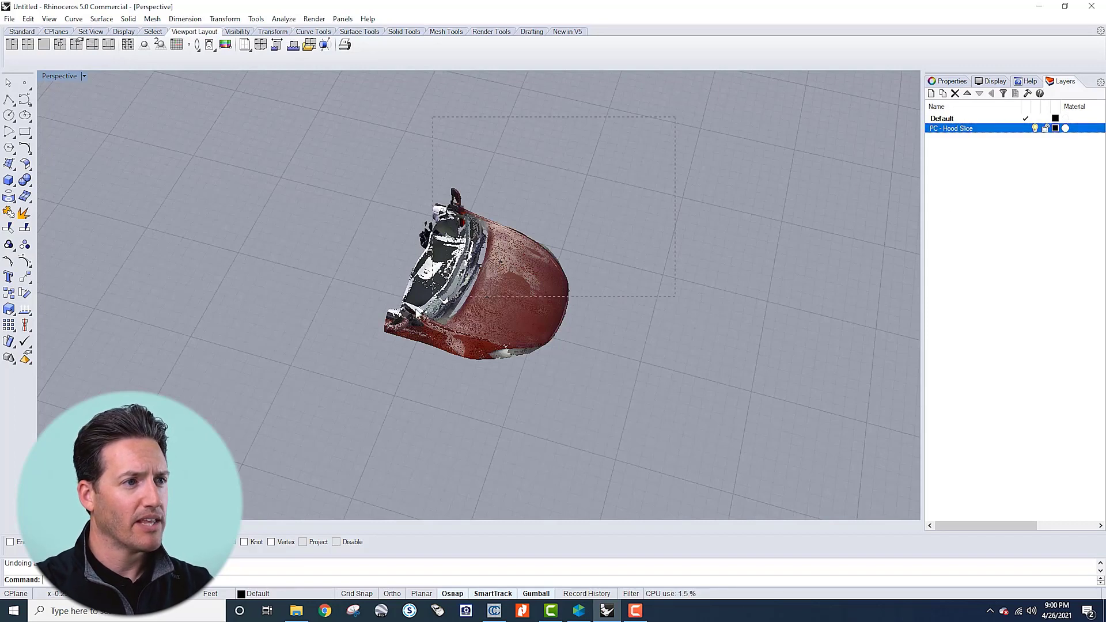
# Step: Select the hood point cloud and assign it to the PC - Hood Slice layer
pyautogui.moveTo(415, 310); pyautogui.dragTo(415, 311)
pyautogui.click(947, 81)
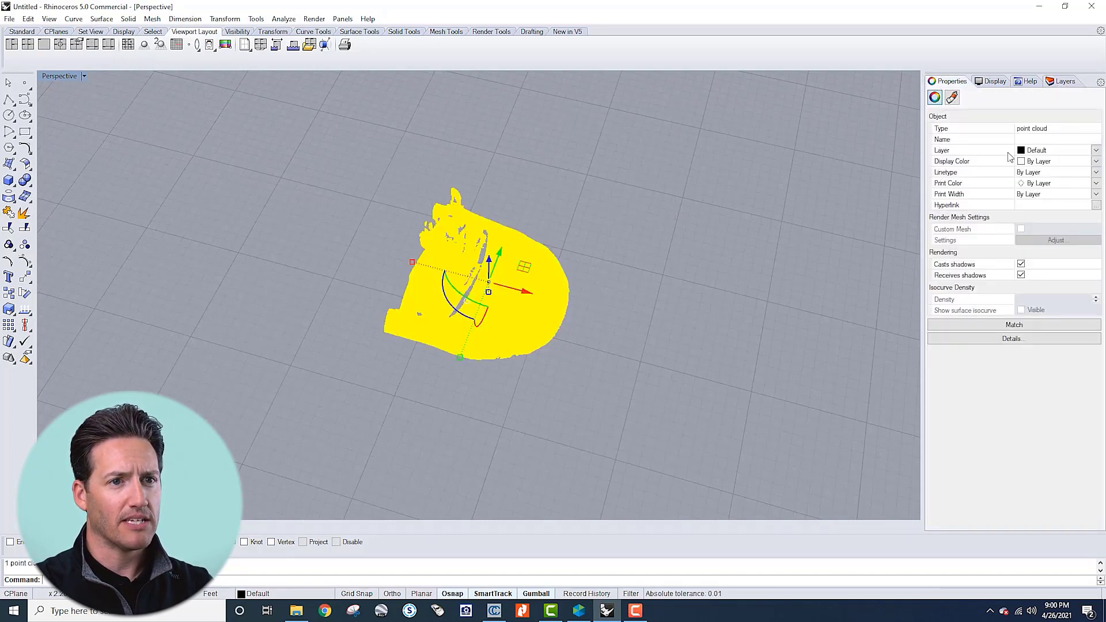
pyautogui.click(1059, 151)
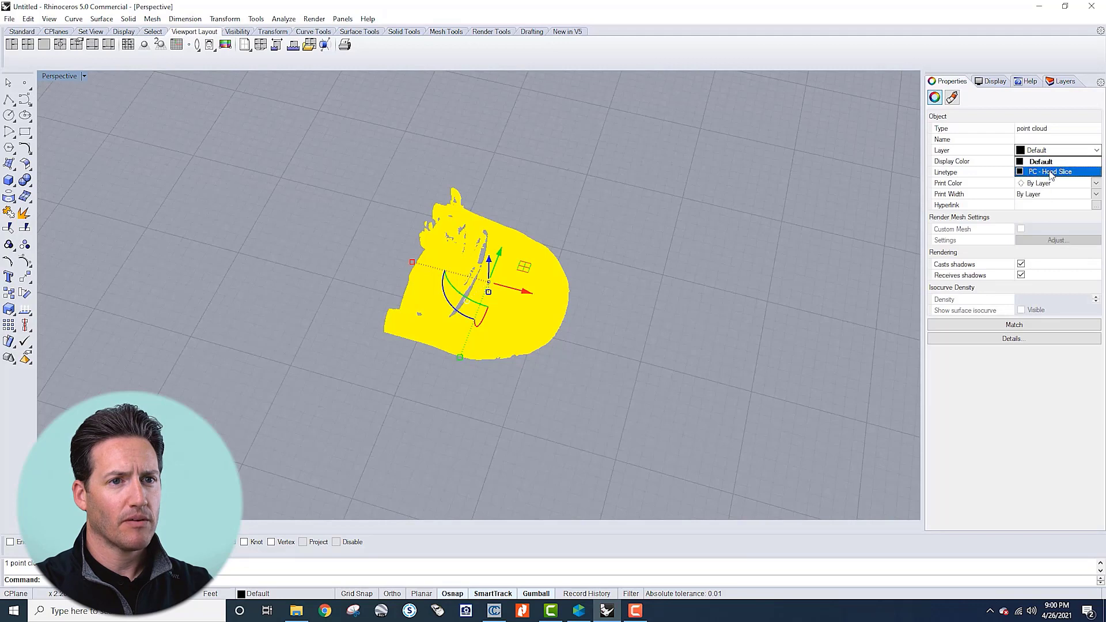
pyautogui.click(1049, 172)
# Step: Check the PC - Hood Slice layer by hiding and reshowing it, and examine the hood cloud in the Perspective view
pyautogui.click(991, 81)
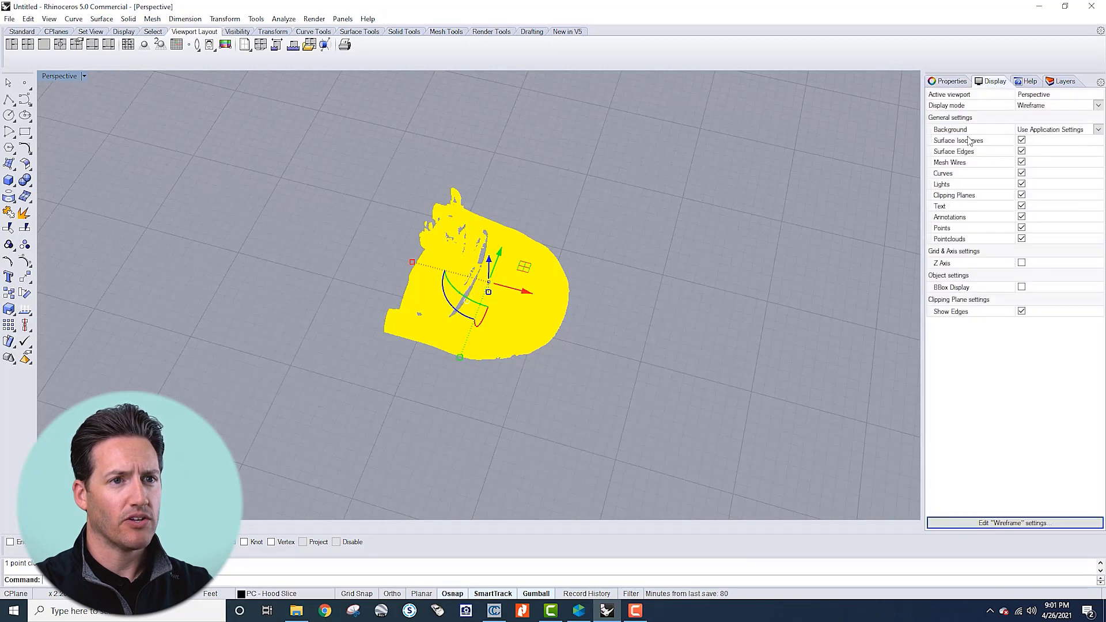
pyautogui.click(1061, 81)
pyautogui.click(1034, 128)
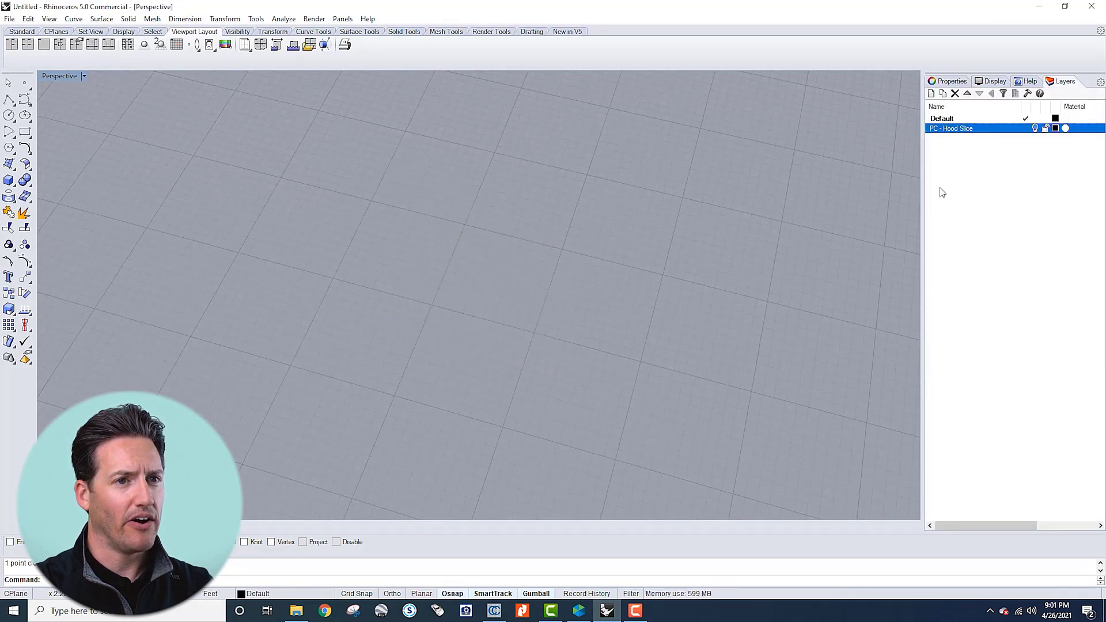
pyautogui.click(1036, 129)
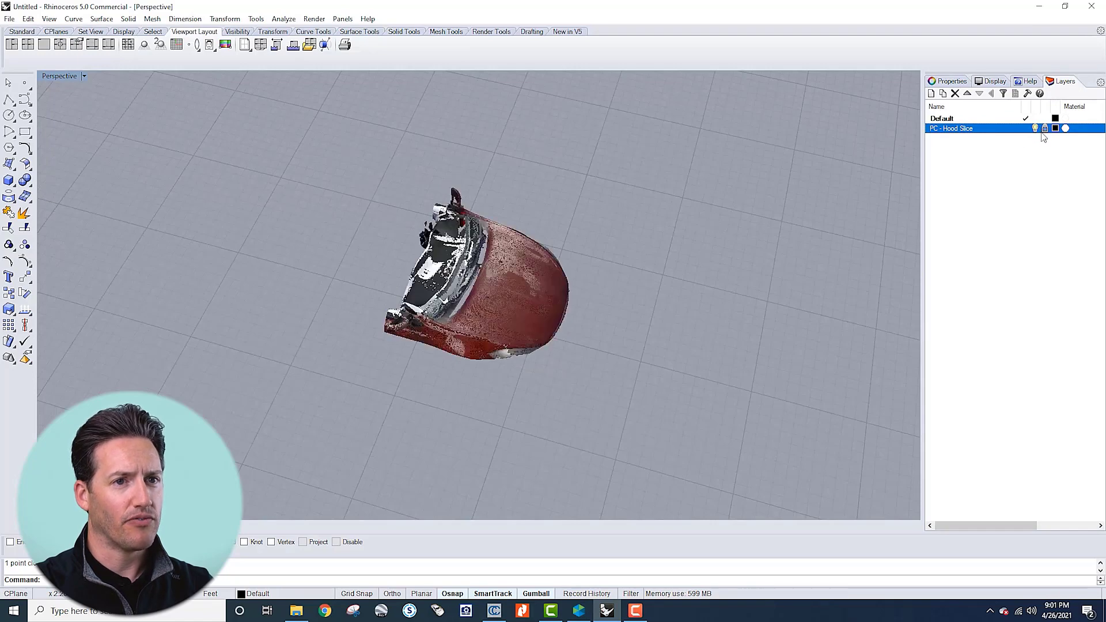
pyautogui.scroll(-5, 671, 281)
pyautogui.scroll(5, 529, 288)
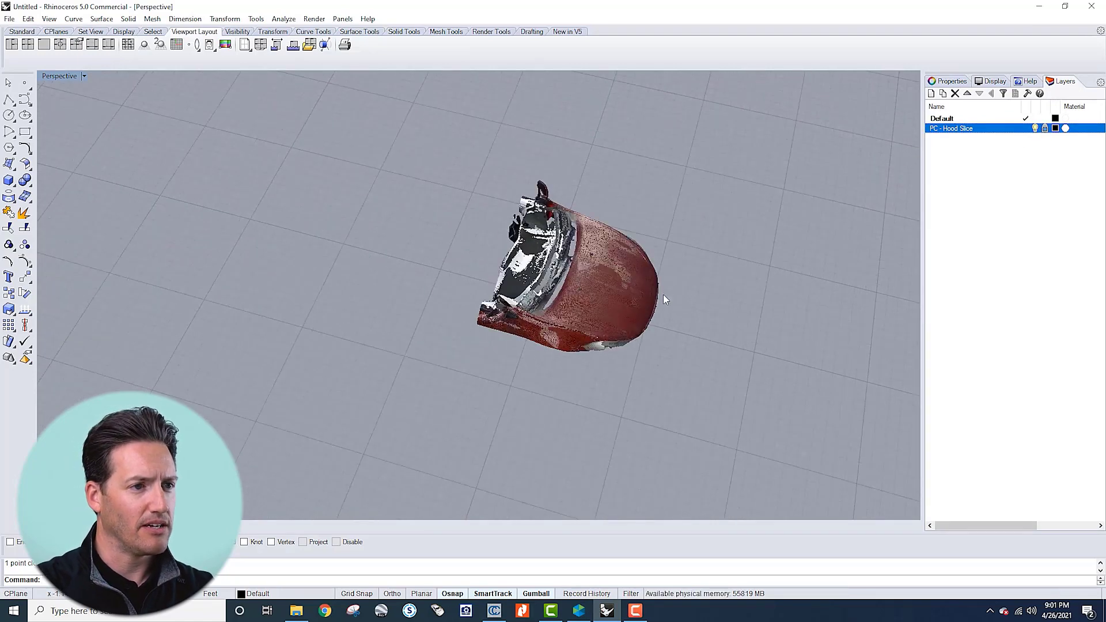
pyautogui.moveTo(662, 294); pyautogui.dragTo(665, 220, button='right')
pyautogui.scroll(3, 647, 254)
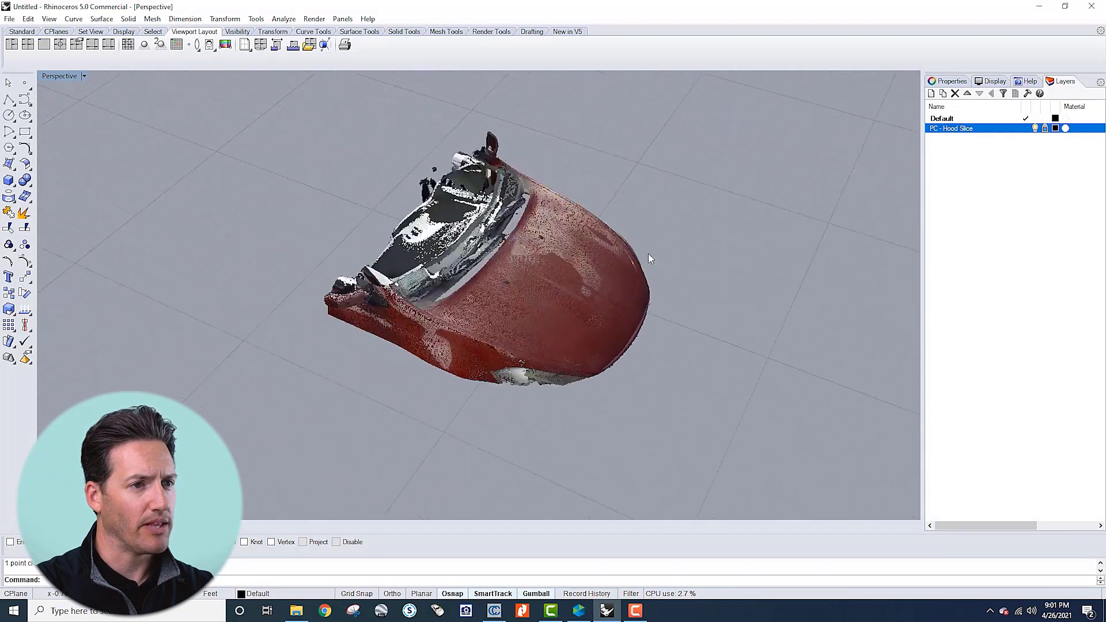
pyautogui.scroll(2, 648, 254)
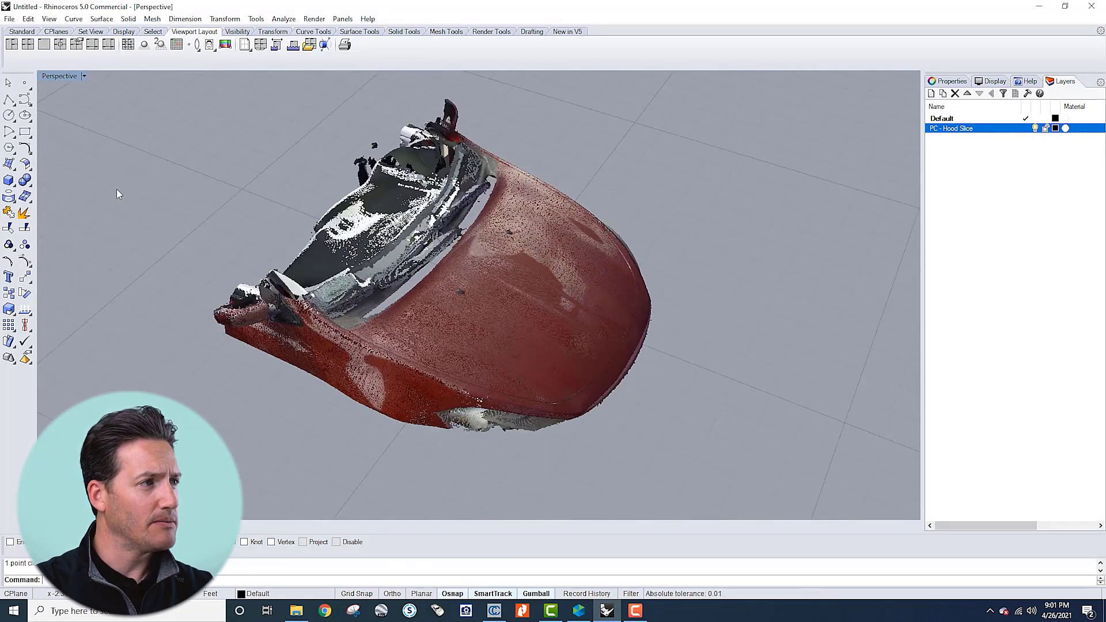
# Step: Maximize the Top view and examine the seam line around the hood's front corner
pyautogui.doubleClick(50, 75)
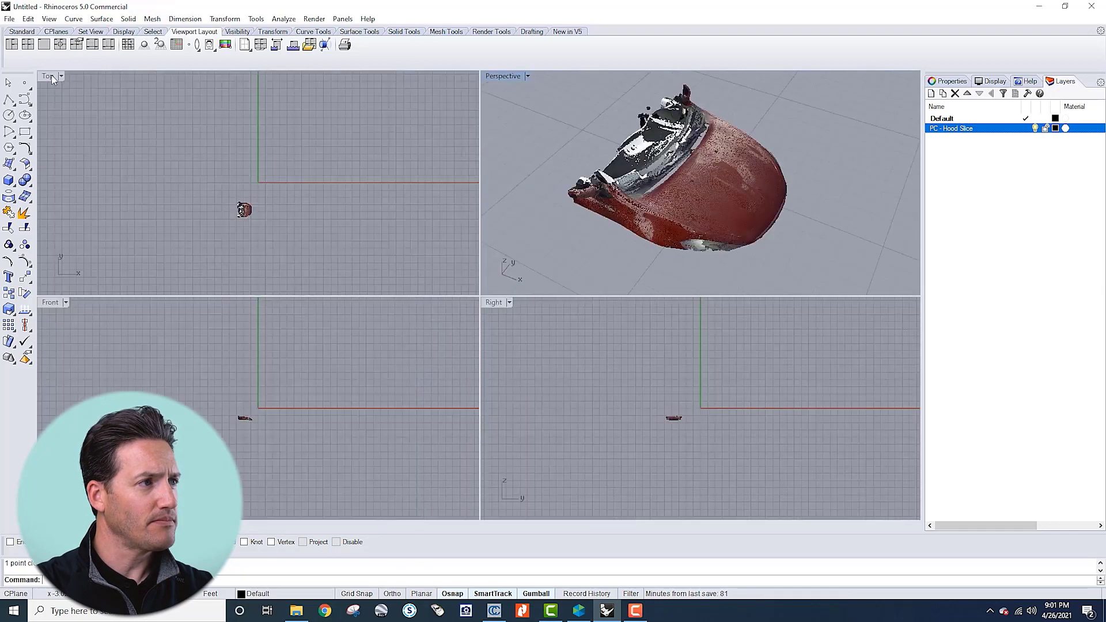
pyautogui.doubleClick(50, 75)
pyautogui.scroll(5, 414, 334)
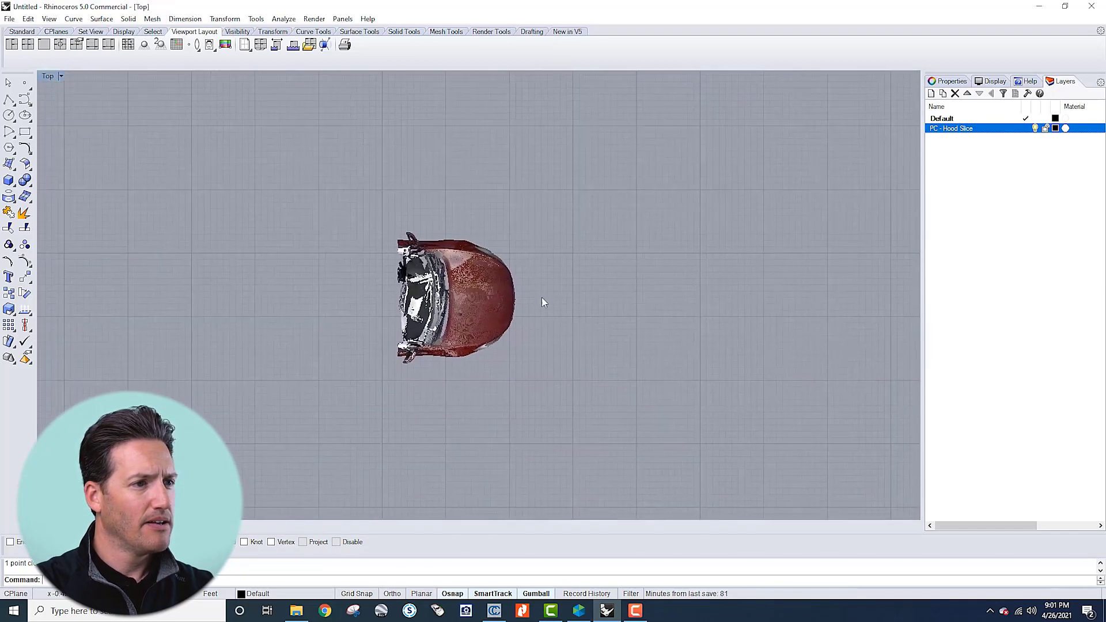
pyautogui.scroll(10, 541, 302)
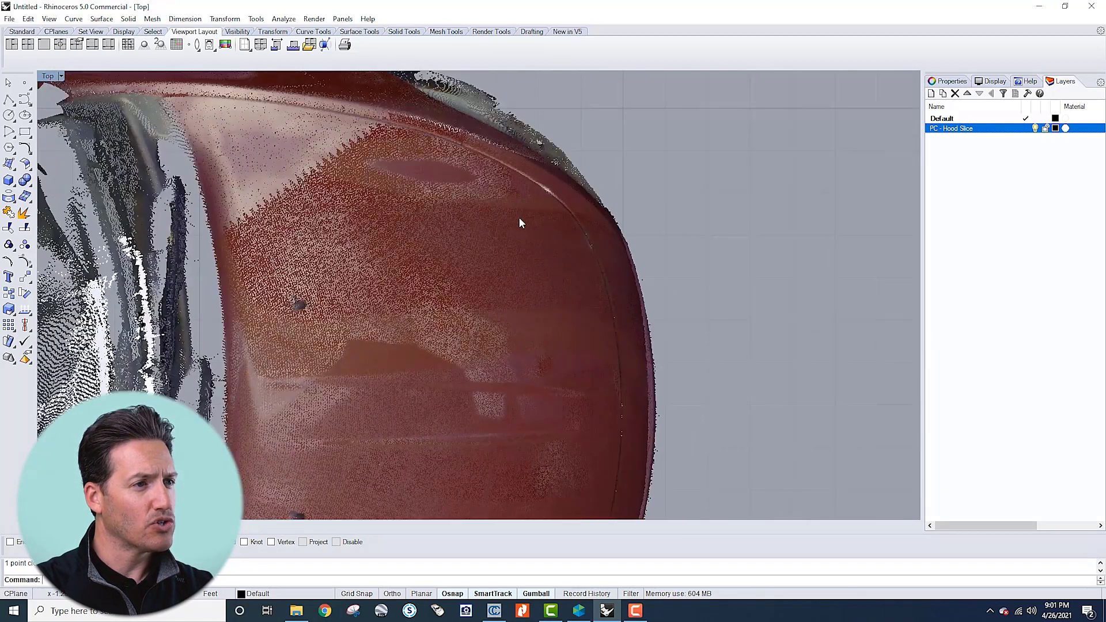
pyautogui.scroll(-5, 541, 248)
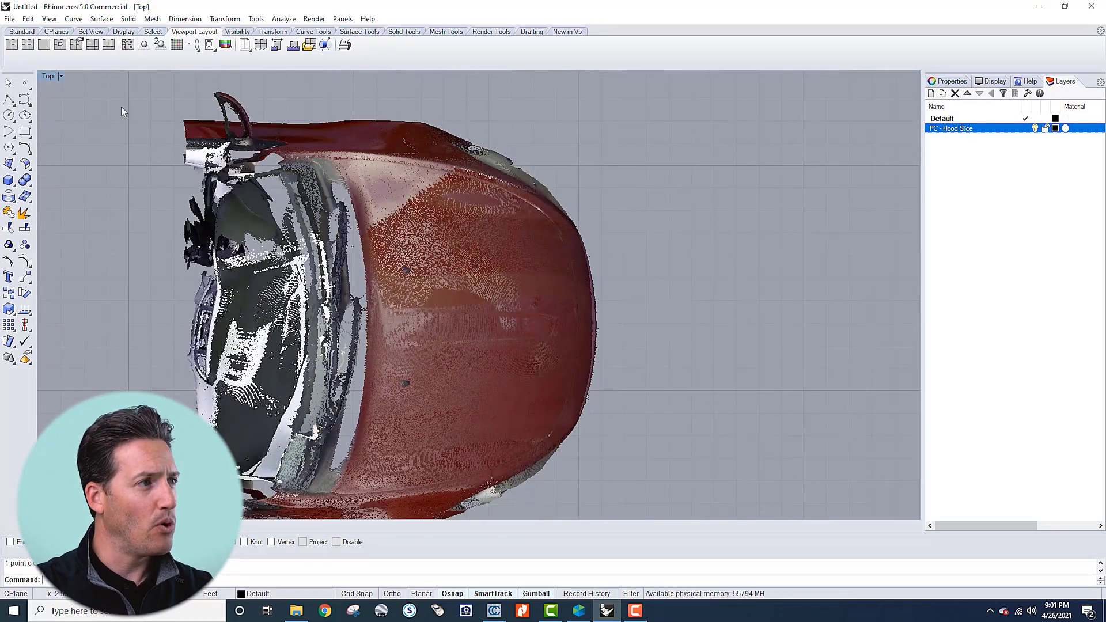
pyautogui.scroll(6, 495, 185)
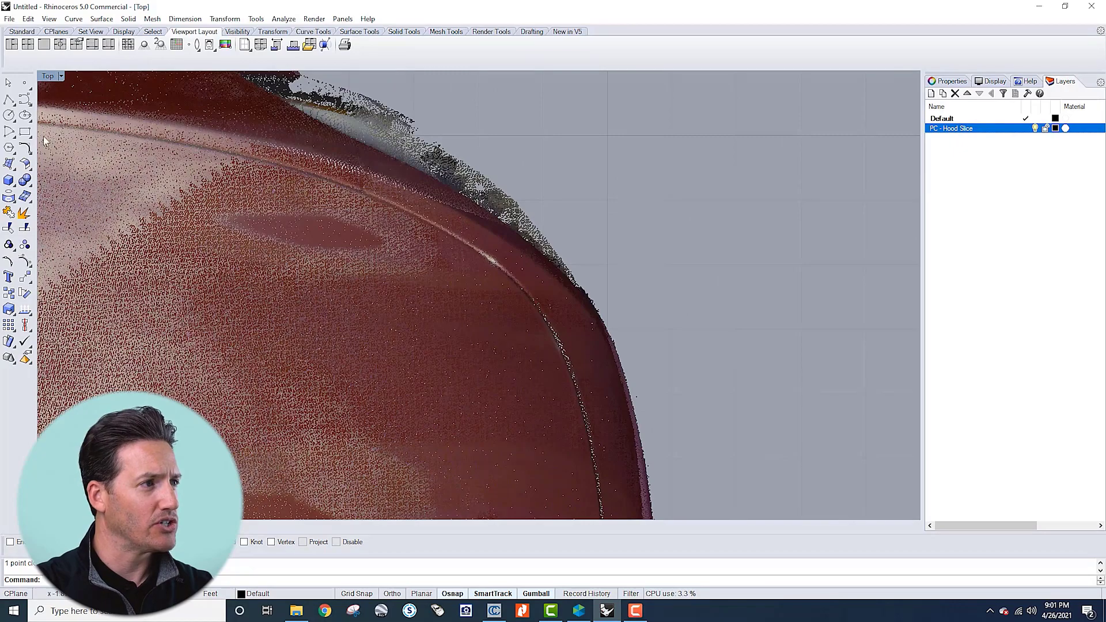
# Step: Start a polyline on the hood seam in the Top view and place its first points toward the front corner
pyautogui.click(9, 100)
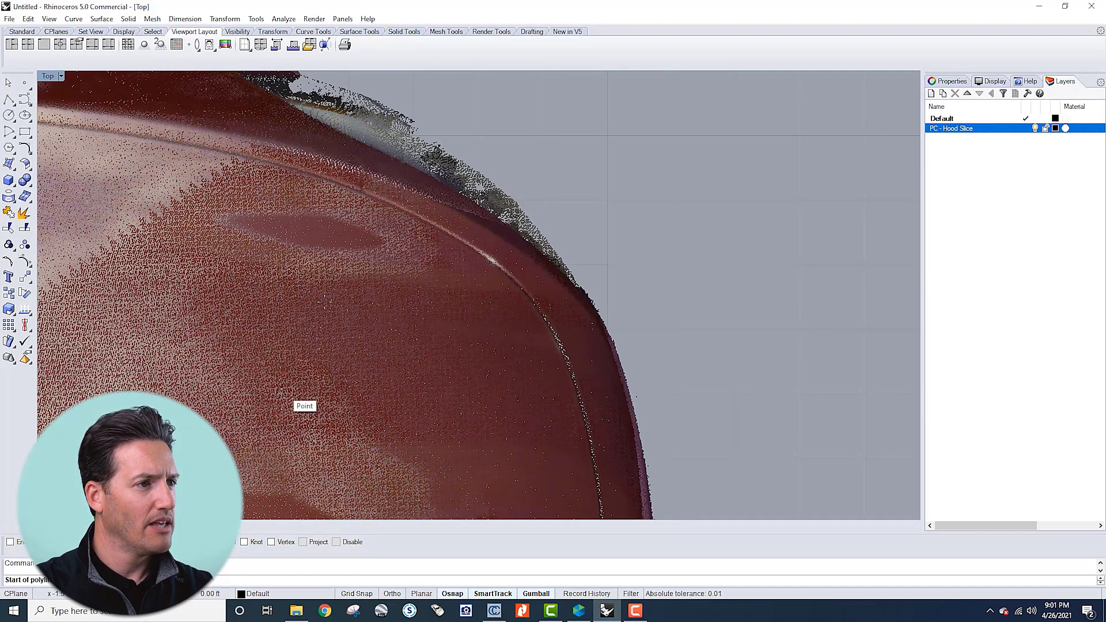
pyautogui.scroll(4, 337, 208)
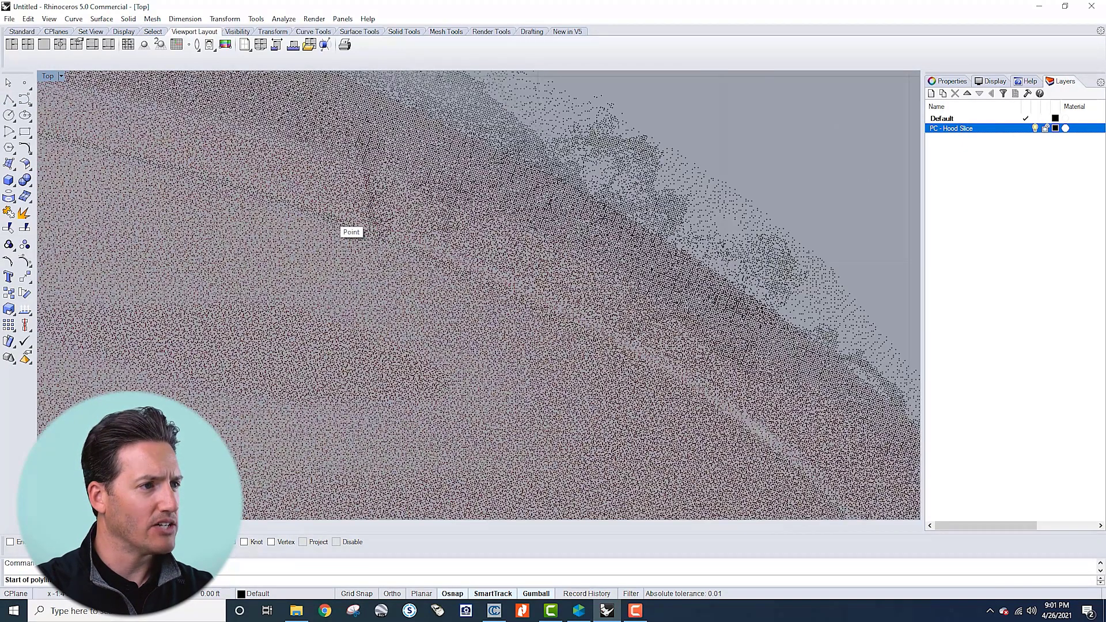
pyautogui.scroll(2, 329, 217)
pyautogui.click(308, 210)
pyautogui.scroll(-6, 535, 285)
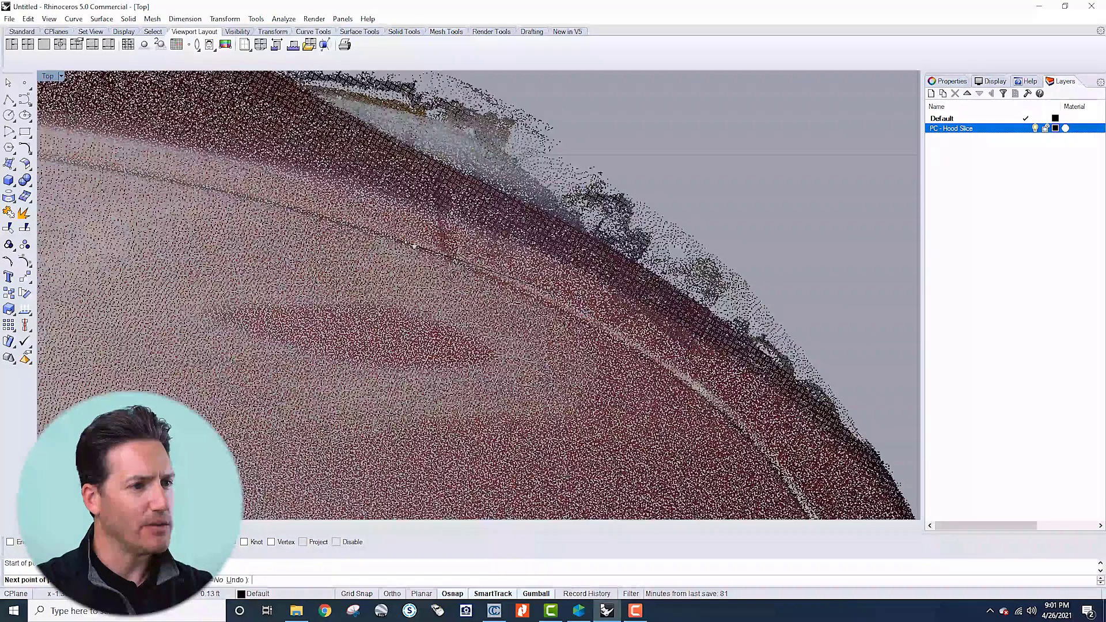
pyautogui.scroll(3, 518, 282)
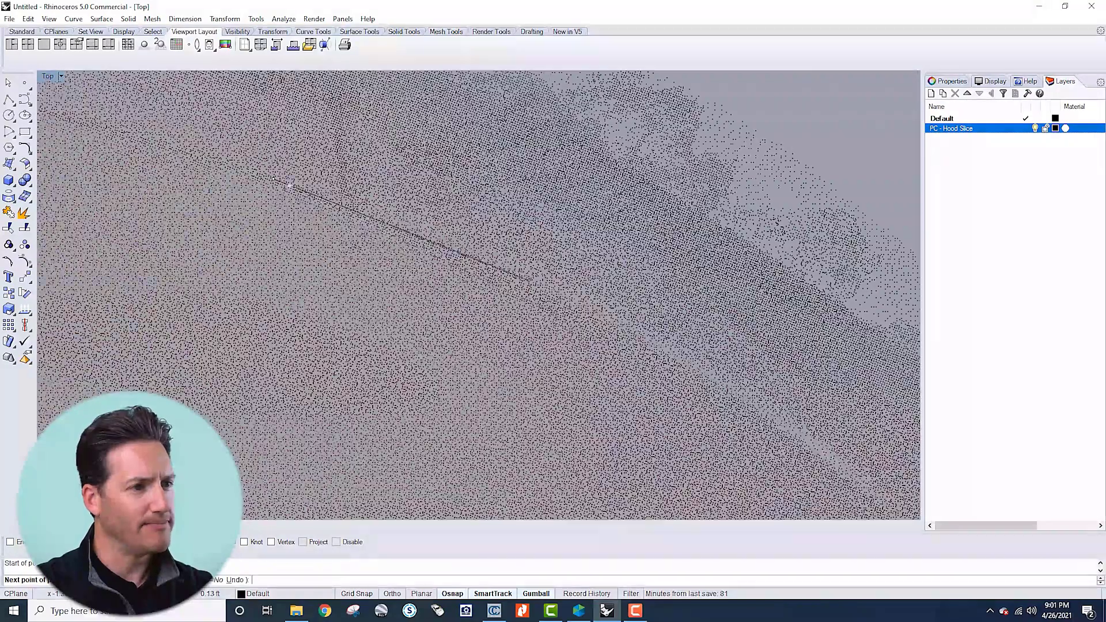
pyautogui.click(505, 263)
pyautogui.click(627, 323)
# Step: Continue the polyline point by point along the seam around the hood's first front corner
pyautogui.scroll(-4, 587, 308)
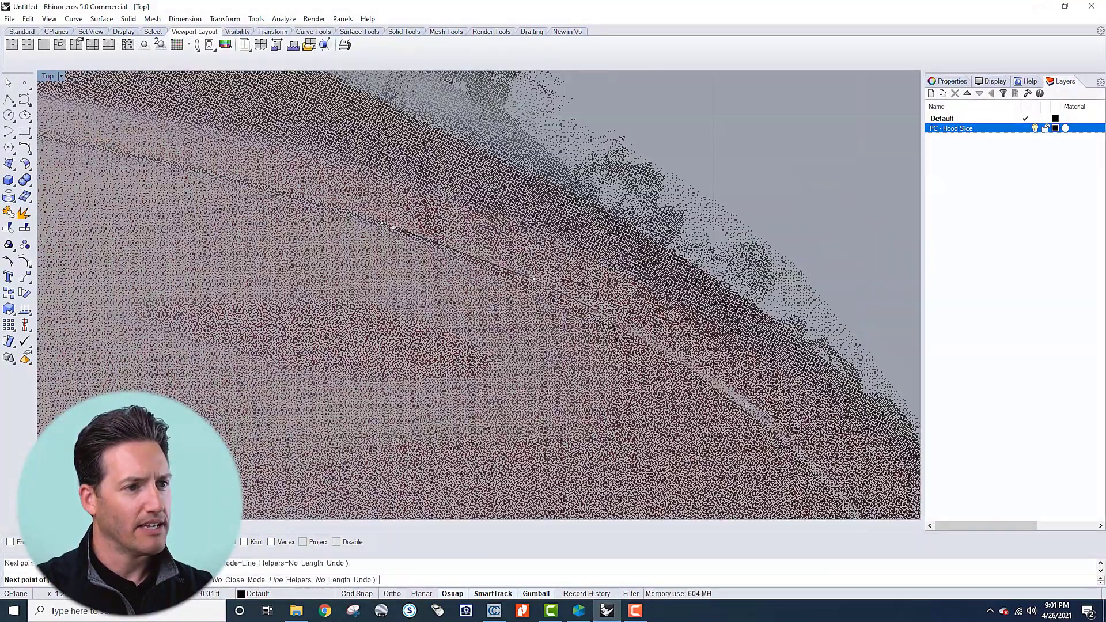
pyautogui.scroll(-3, 392, 227)
pyautogui.scroll(6, 543, 197)
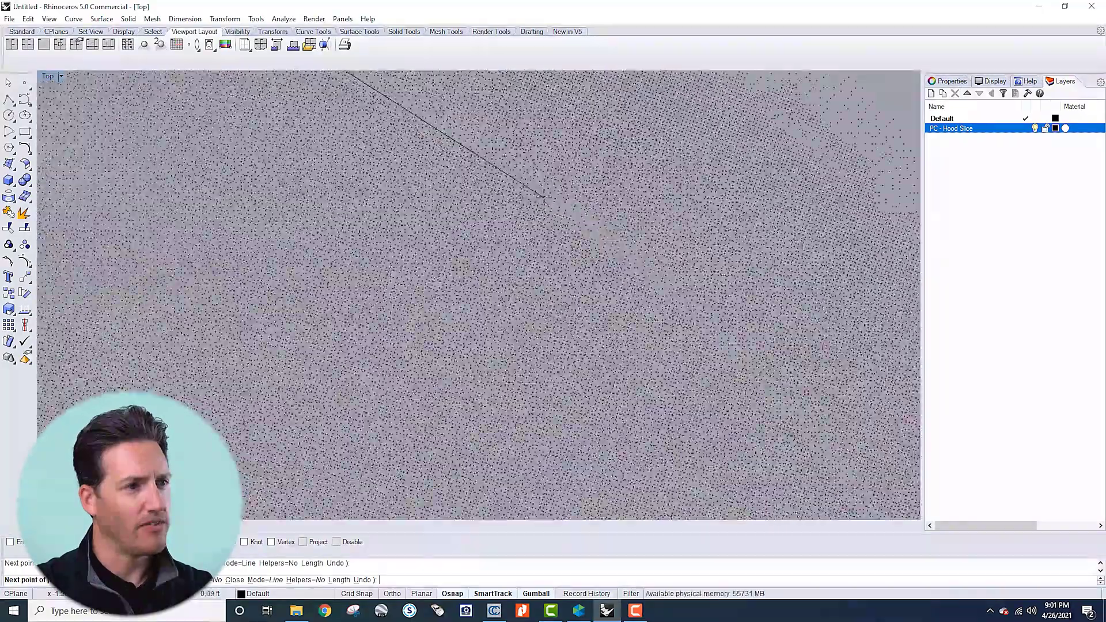
pyautogui.click(547, 195)
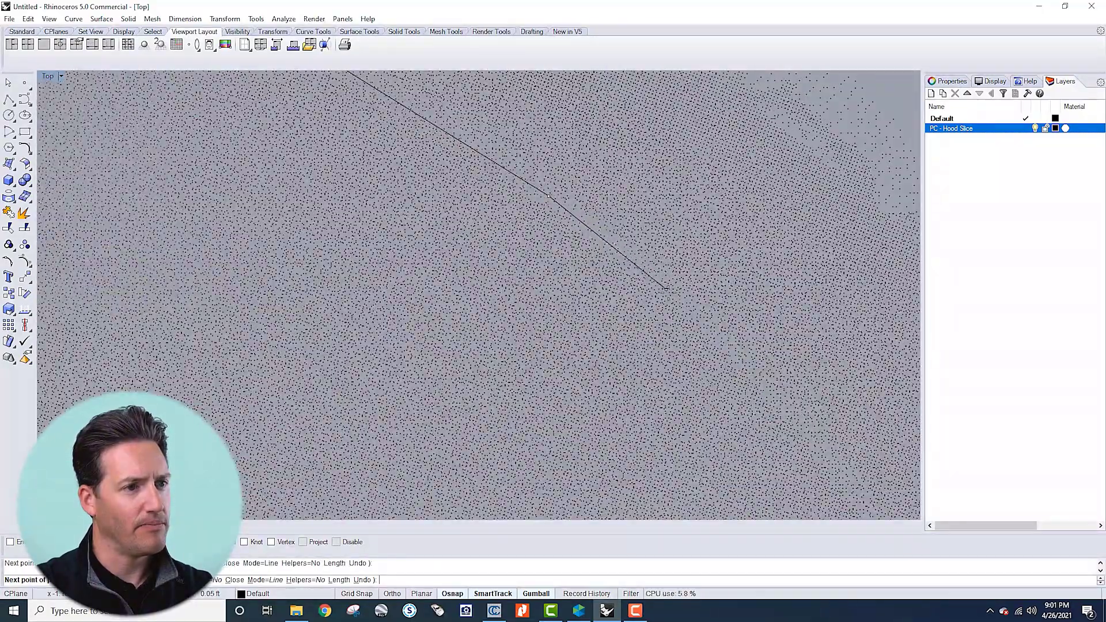
pyautogui.scroll(-5, 671, 311)
pyautogui.scroll(5, 671, 311)
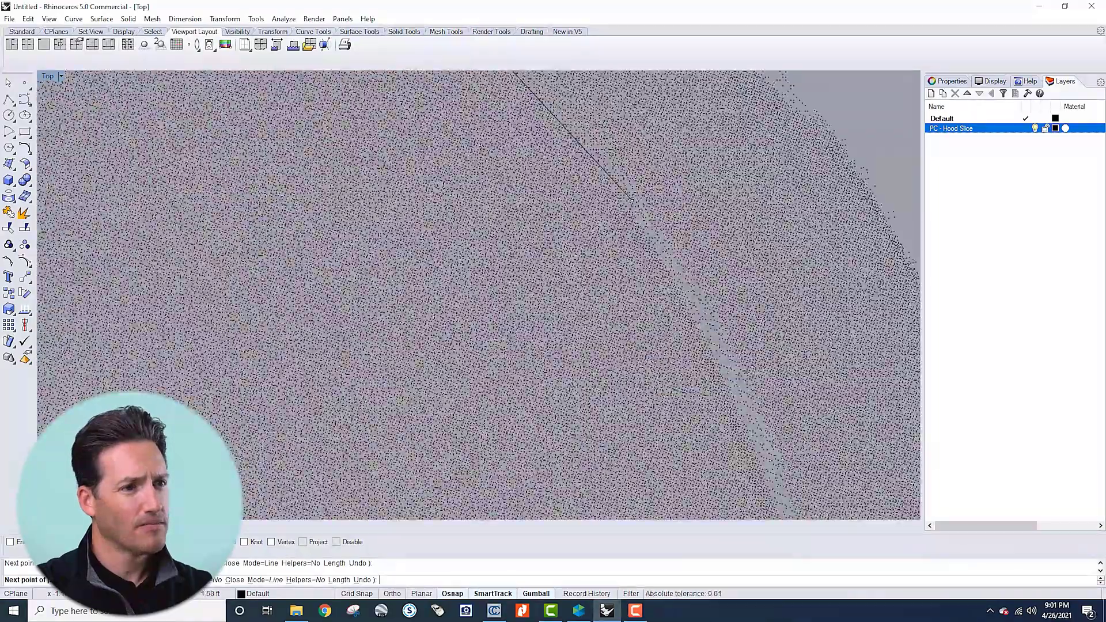
pyautogui.scroll(-5, 749, 406)
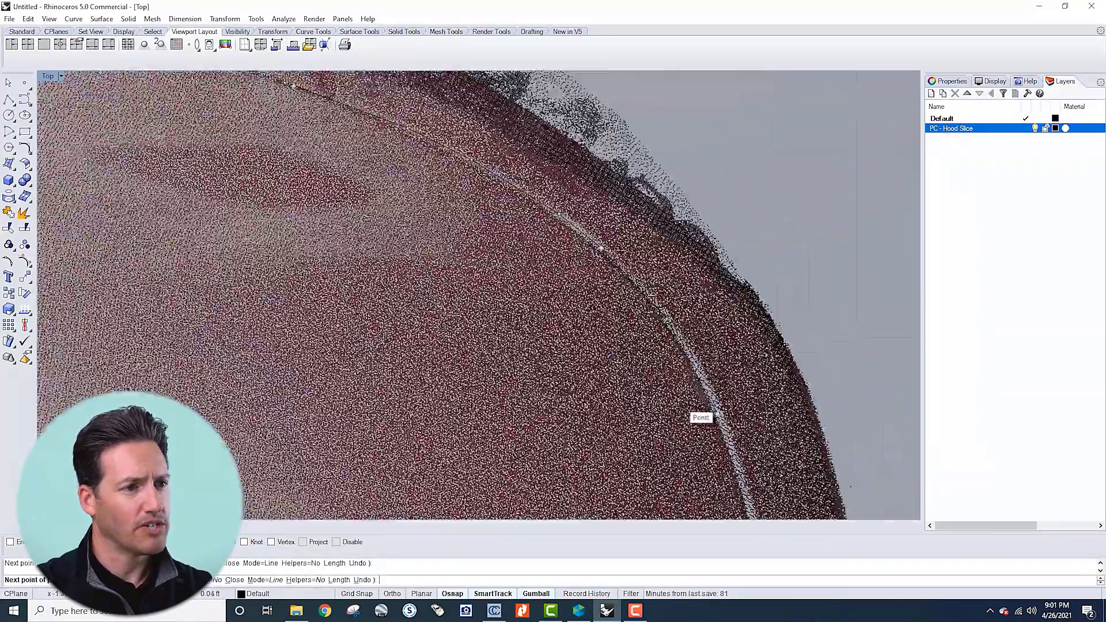
# Step: Extend the polyline with points along the seam across the hood's front edge
pyautogui.scroll(3, 544, 231)
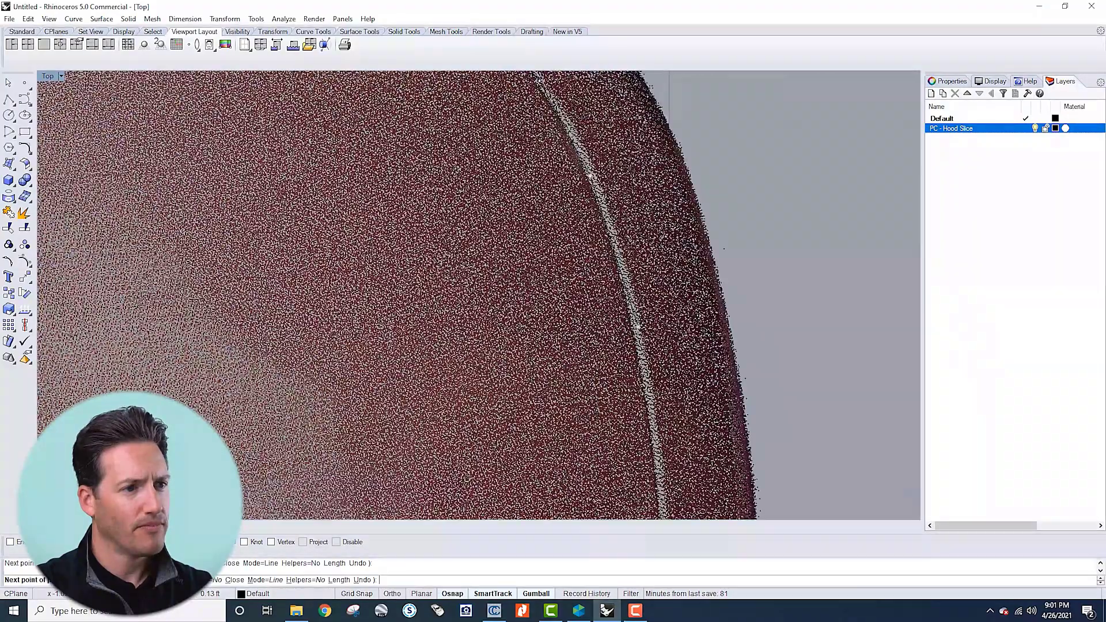
pyautogui.moveTo(637, 349); pyautogui.dragTo(593, 225, button='right')
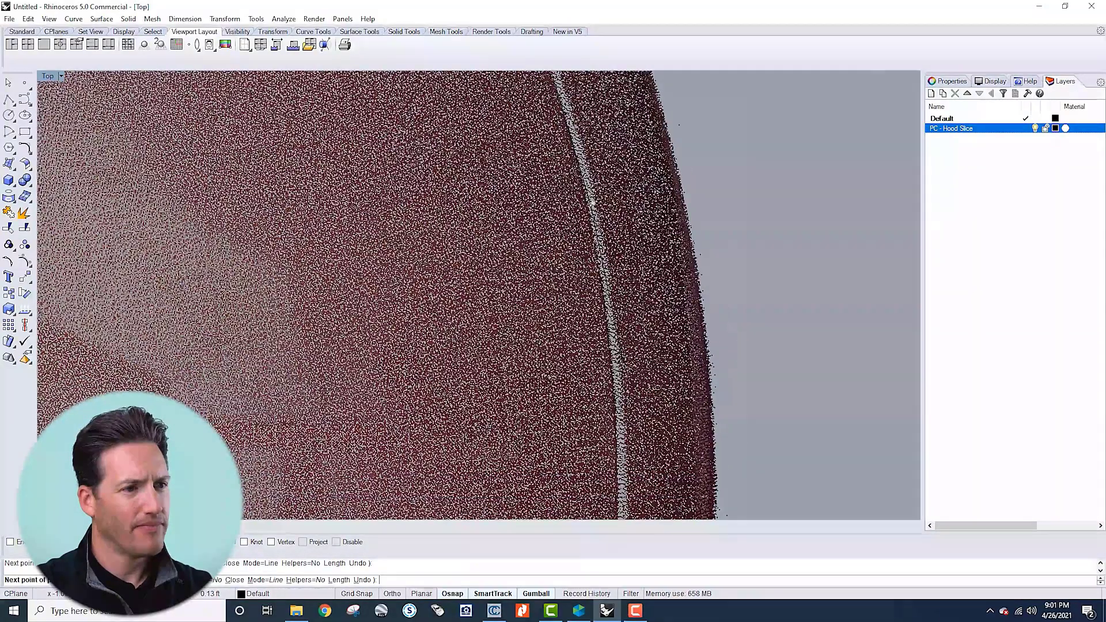
pyautogui.scroll(-2, 599, 357)
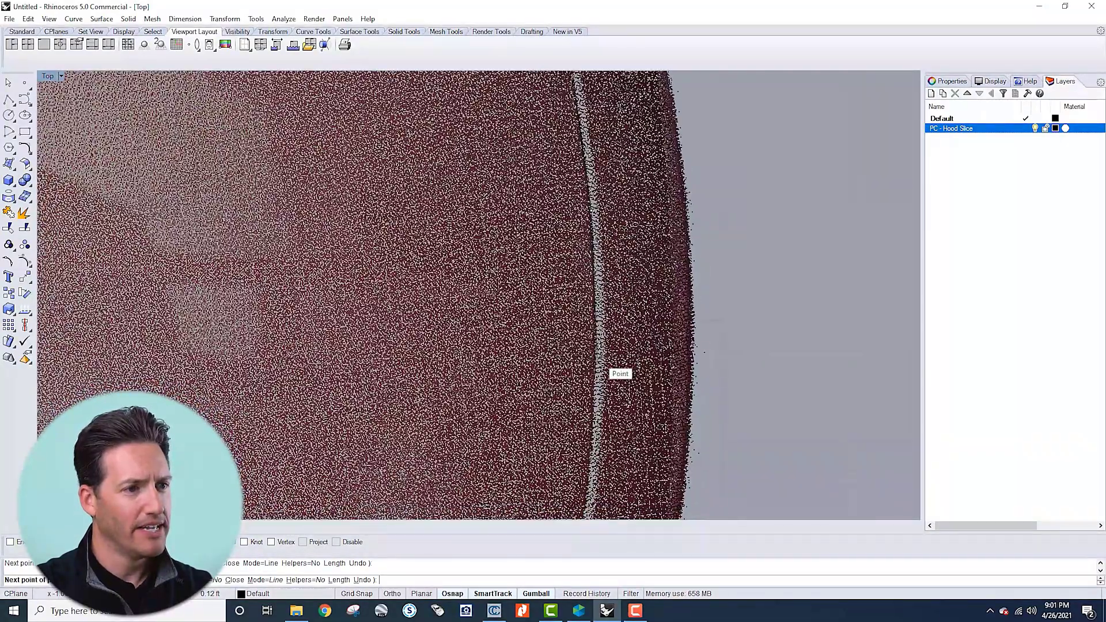
pyautogui.moveTo(599, 366); pyautogui.dragTo(600, 206, button='right')
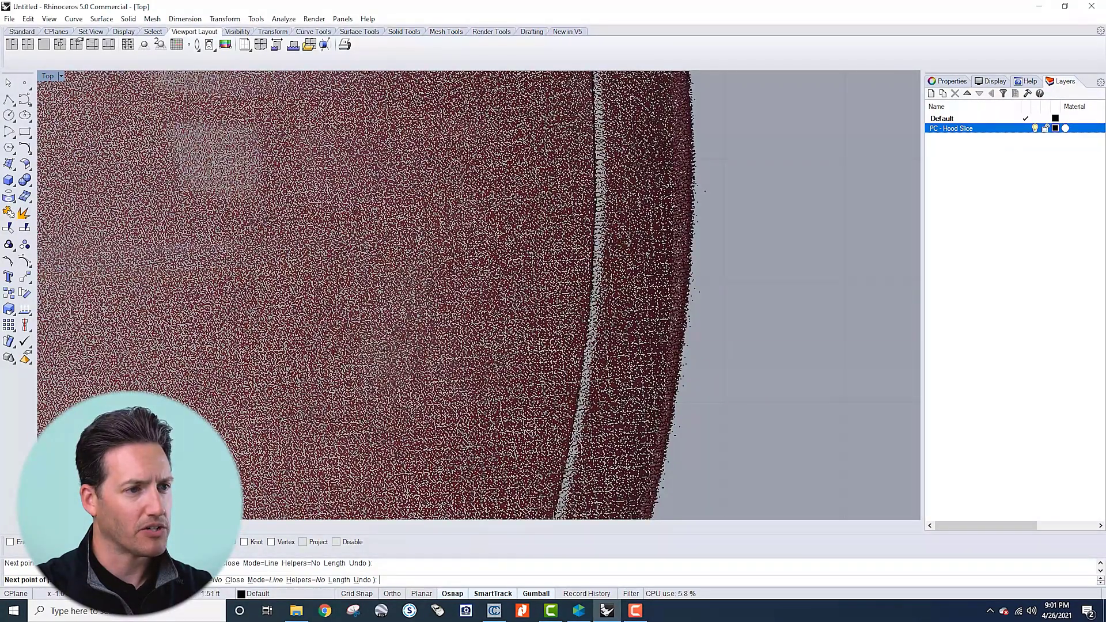
pyautogui.moveTo(598, 347); pyautogui.dragTo(615, 239, button='right')
pyautogui.scroll(4, 592, 332)
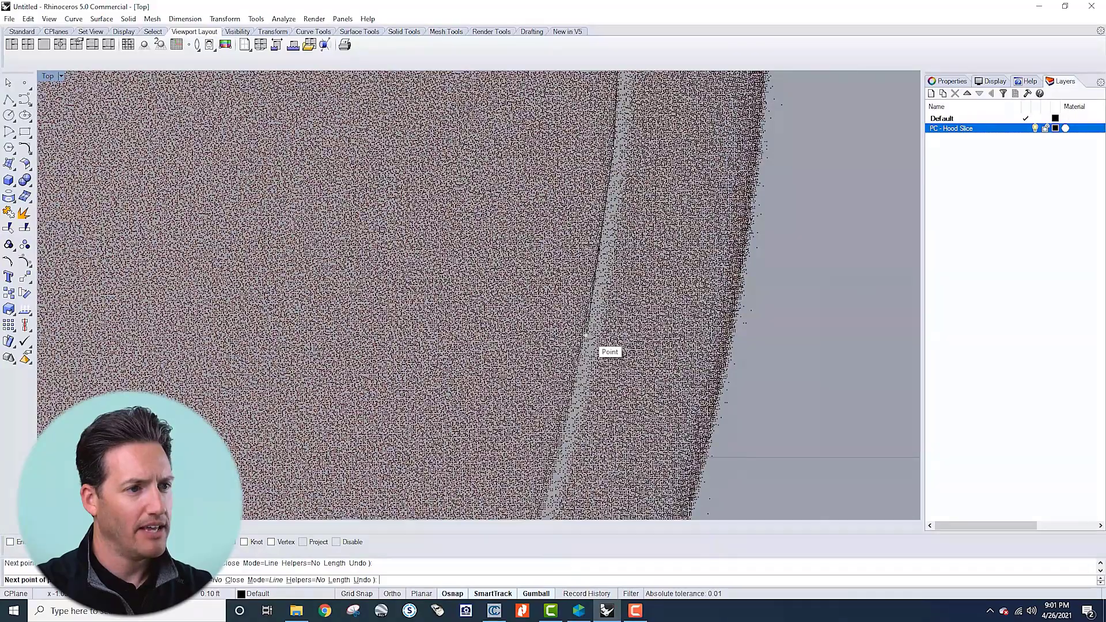
# Step: Trace the polyline along the seam around the hood's opposite front corner
pyautogui.moveTo(576, 316); pyautogui.dragTo(646, 260, button='right')
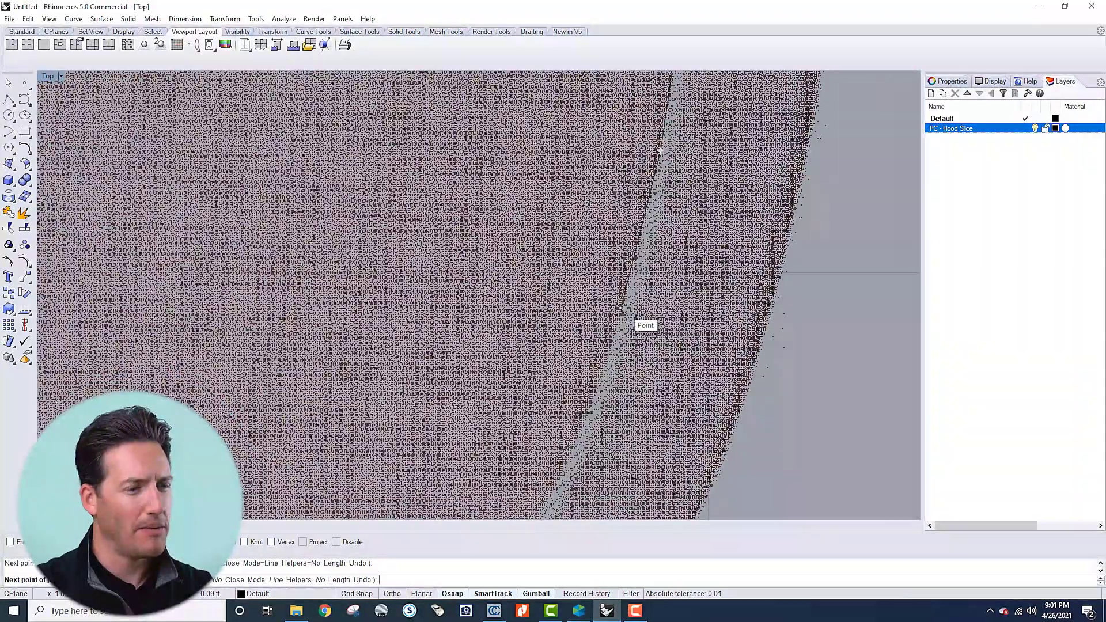
pyautogui.click(625, 309)
pyautogui.moveTo(574, 400); pyautogui.dragTo(652, 206, button='right')
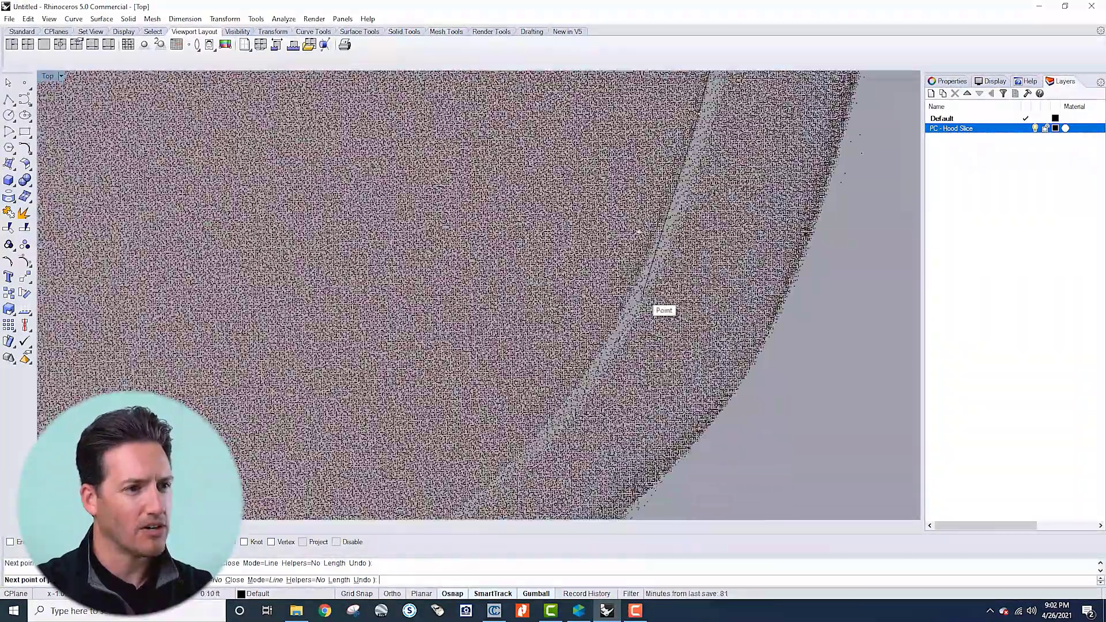
pyautogui.moveTo(614, 316); pyautogui.dragTo(662, 233, button='right')
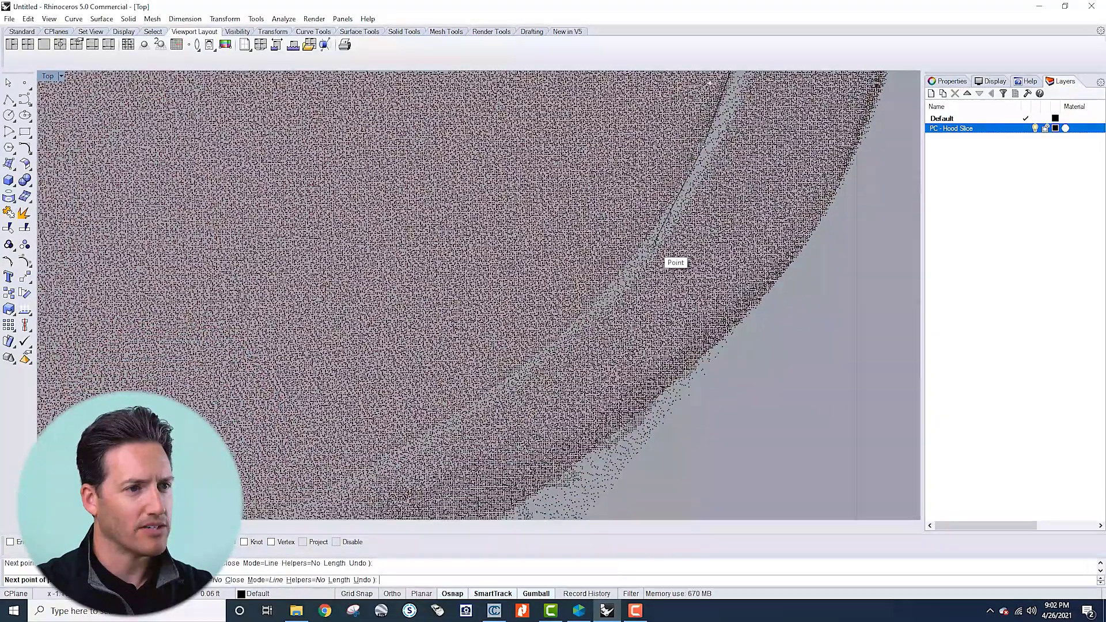
pyautogui.moveTo(616, 287); pyautogui.dragTo(727, 206, button='right')
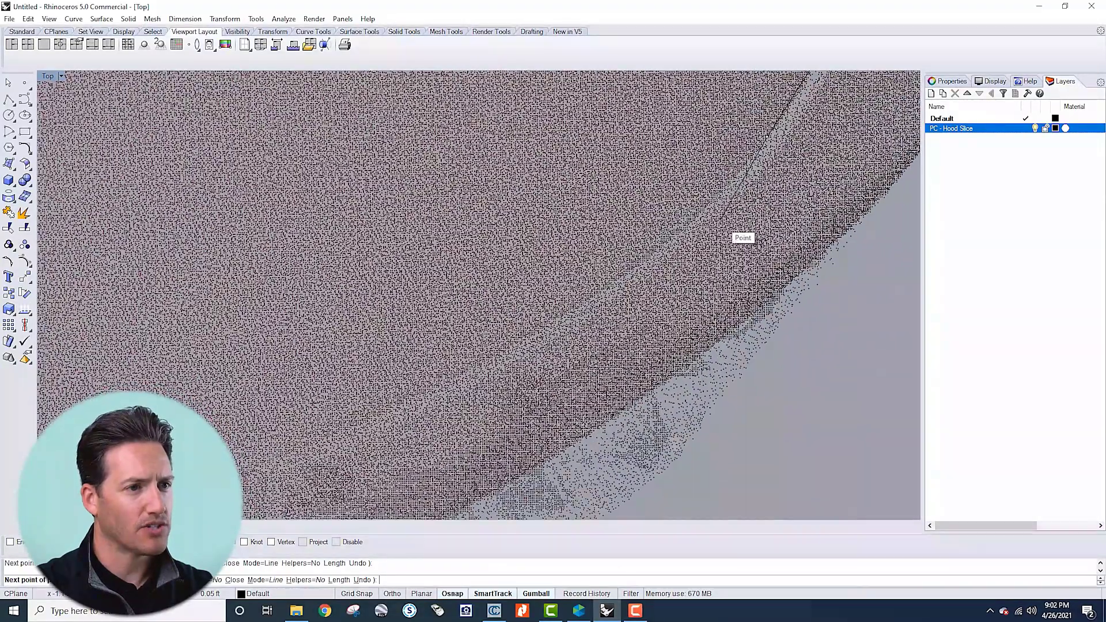
pyautogui.moveTo(593, 298); pyautogui.dragTo(647, 220, button='right')
pyautogui.scroll(4, 617, 249)
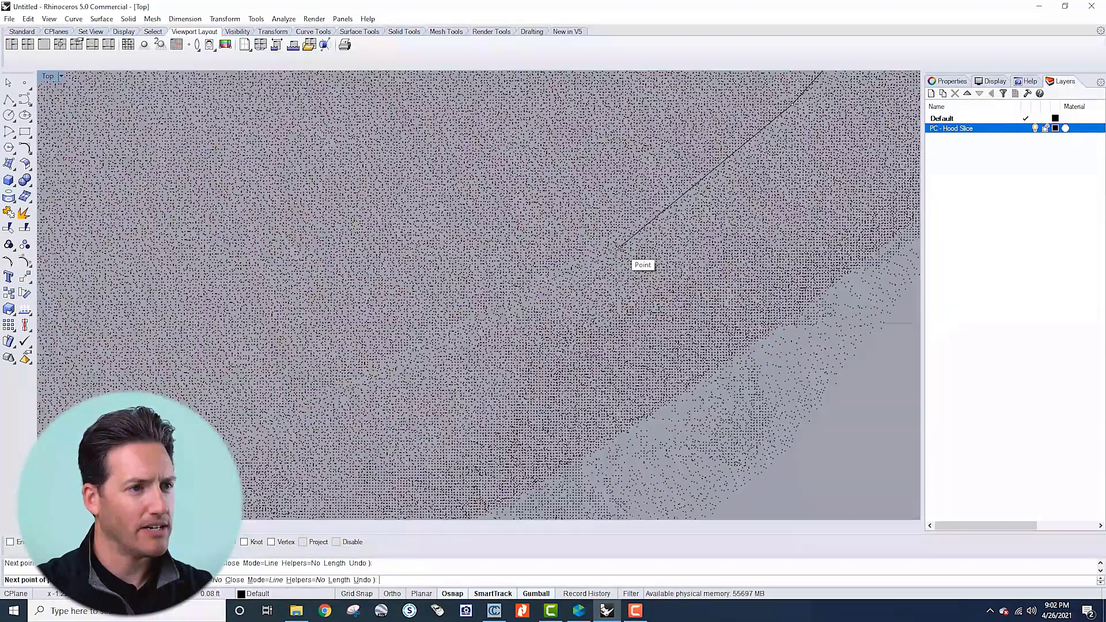
# Step: Trace the seam back along the hood's far side and finish the polyline
pyautogui.click(593, 251)
pyautogui.moveTo(576, 261); pyautogui.dragTo(726, 186, button='right')
pyautogui.scroll(-4, 711, 199)
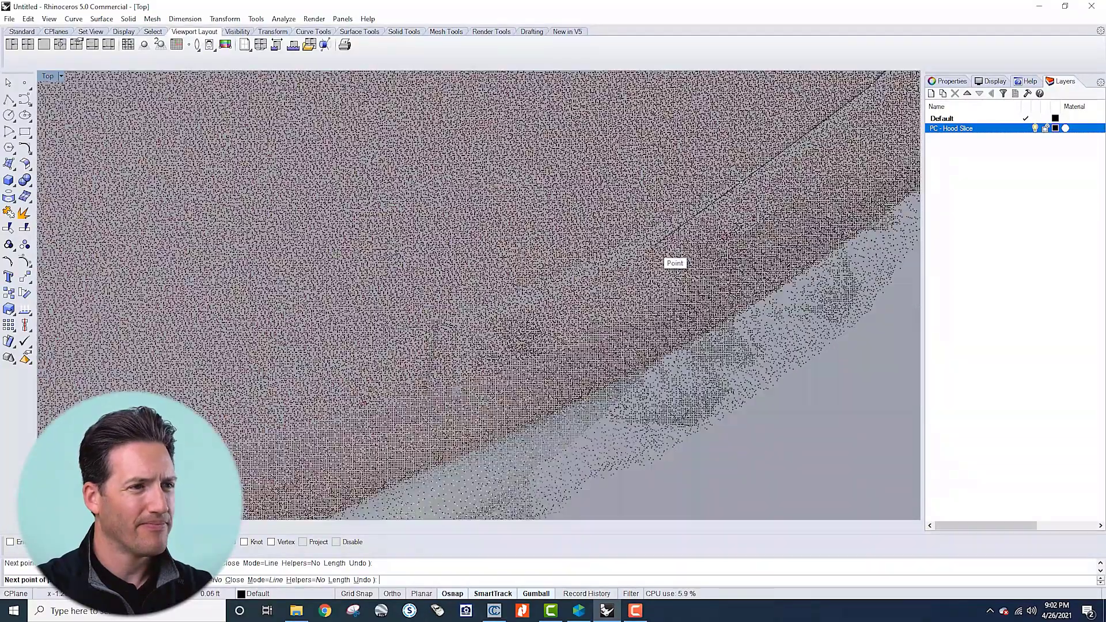
pyautogui.scroll(-5, 532, 288)
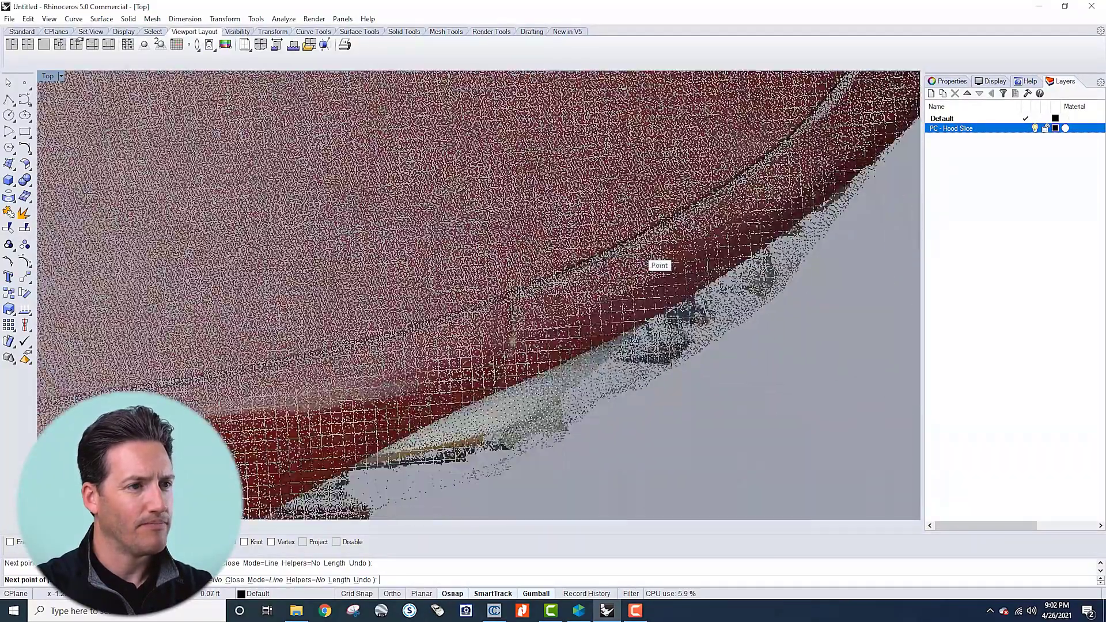
pyautogui.scroll(5, 540, 279)
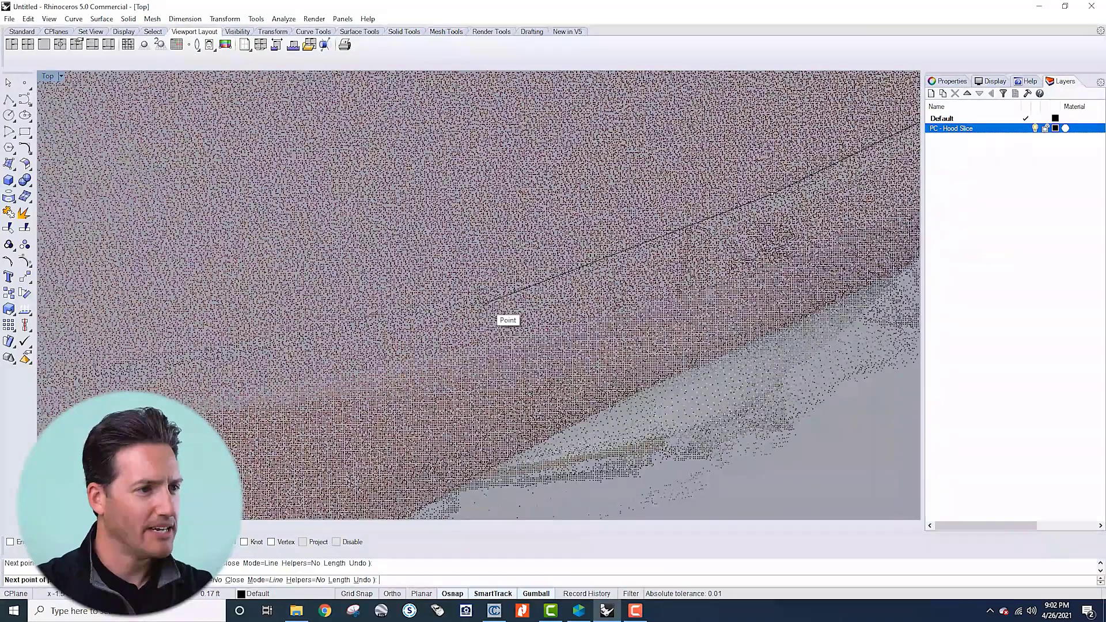
pyautogui.scroll(-5, 478, 310)
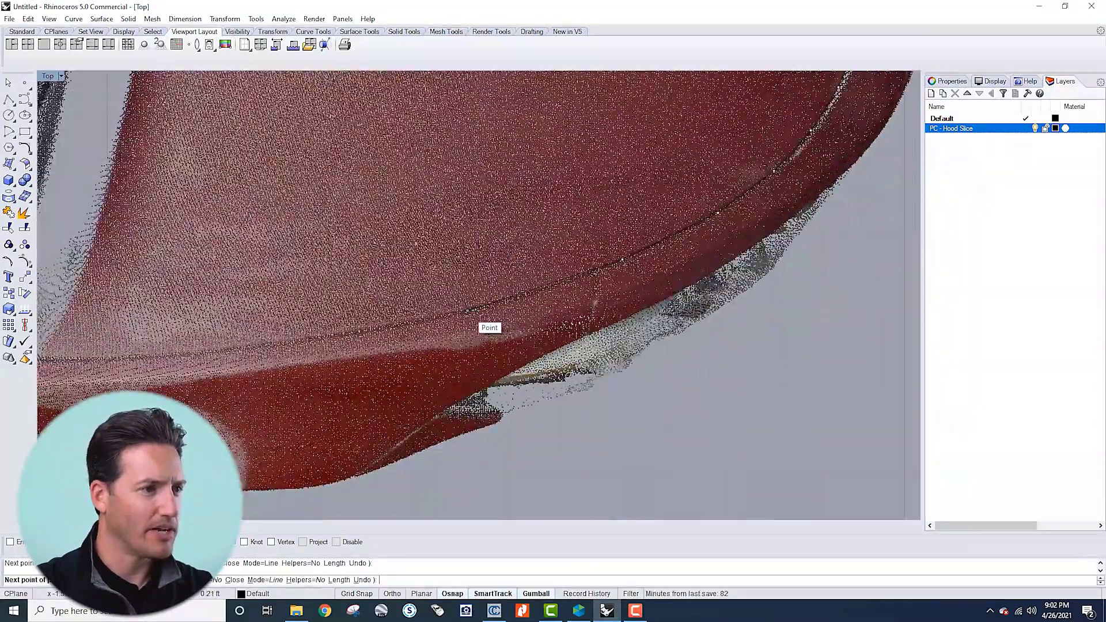
pyautogui.click(467, 311)
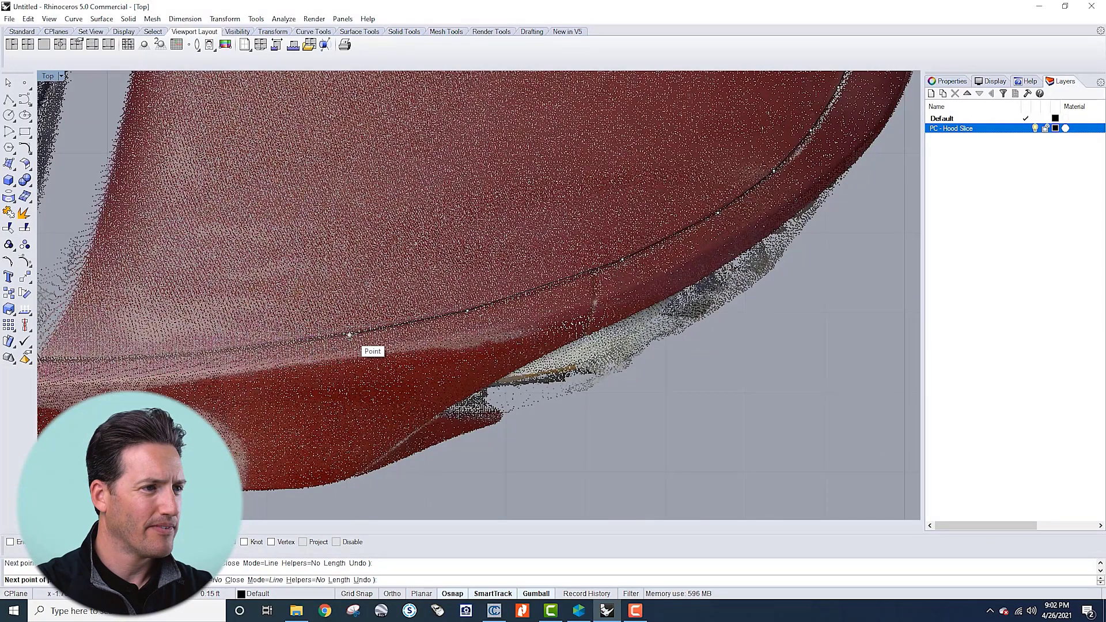
pyautogui.scroll(3, 349, 333)
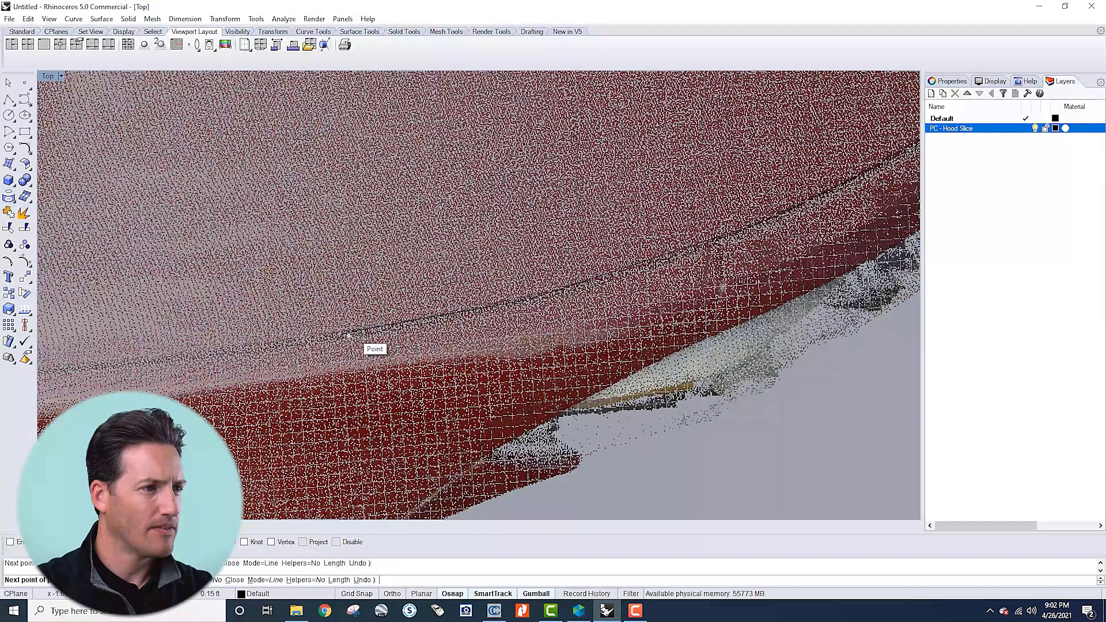
pyautogui.click(365, 333)
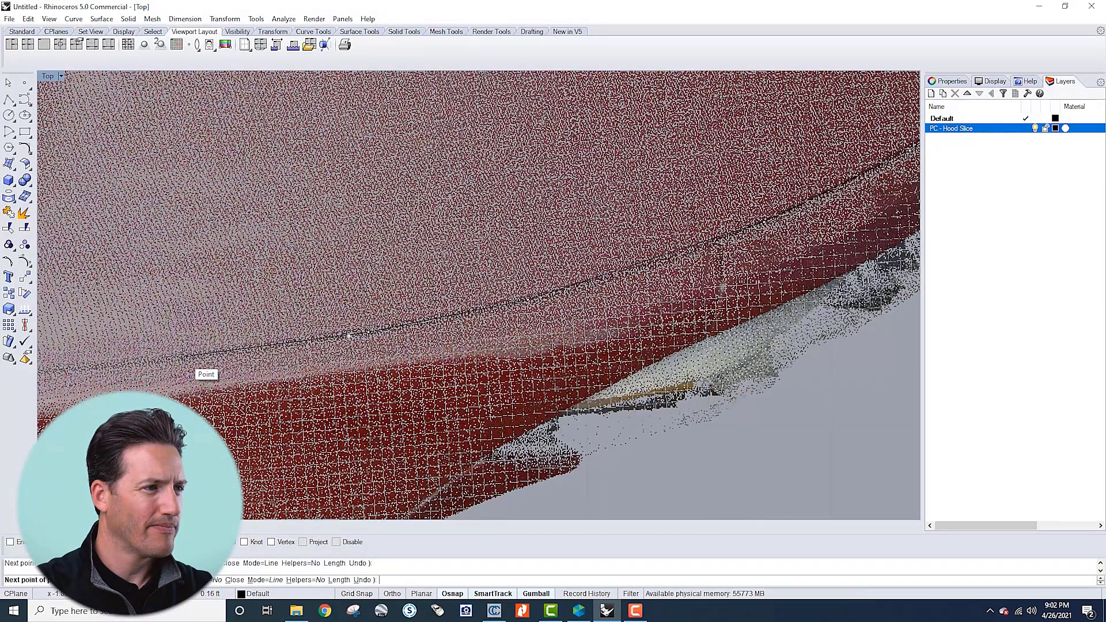
pyautogui.click(183, 353)
pyautogui.rightClick(386, 248)
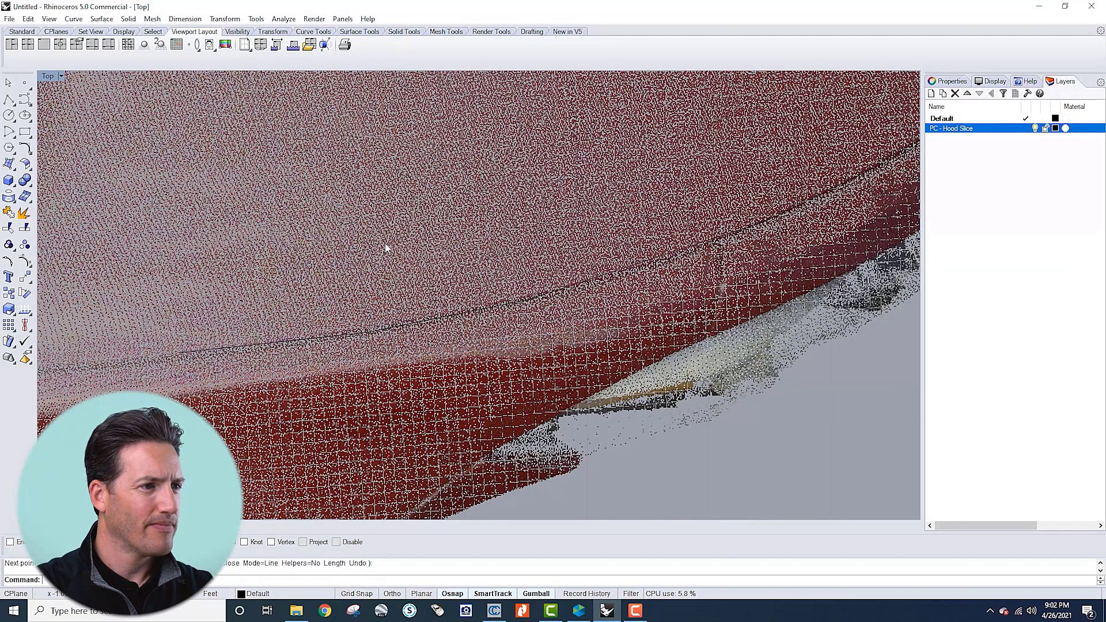
# Step: Maximize the Perspective view and examine the hood cloud and its front seam from a low side angle
pyautogui.scroll(-10, 533, 217)
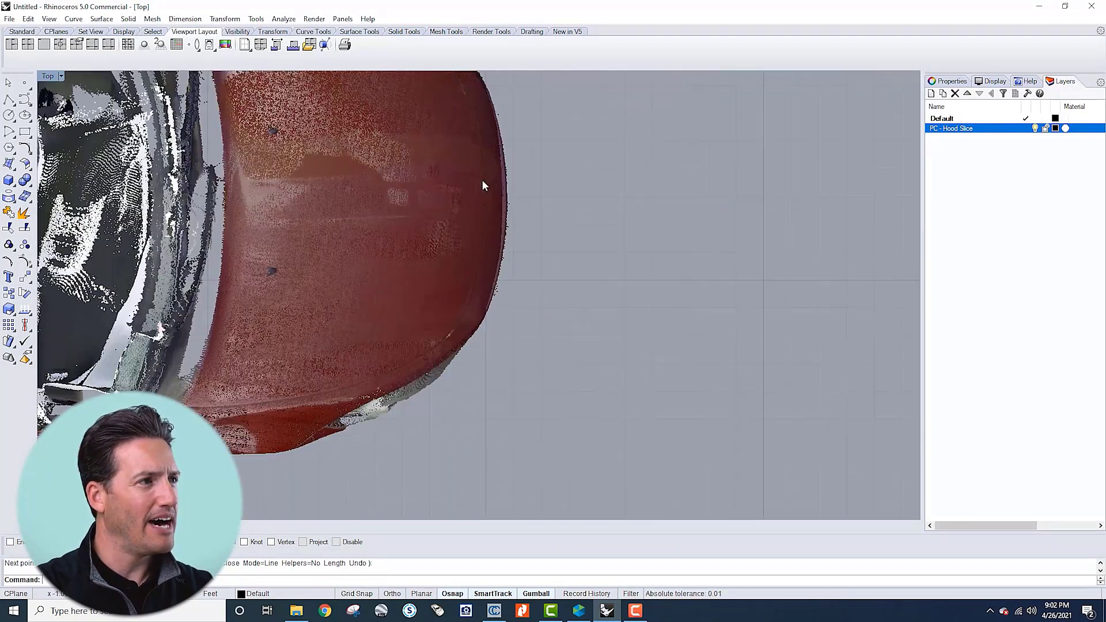
pyautogui.doubleClick(49, 76)
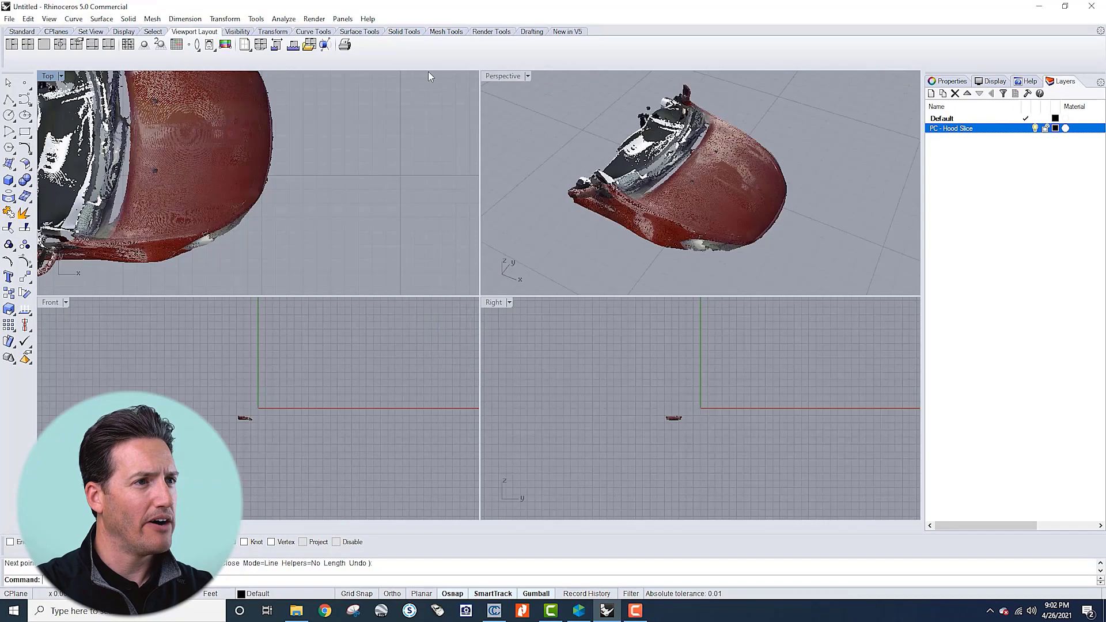
pyautogui.click(509, 78)
pyautogui.doubleClick(506, 77)
pyautogui.scroll(5, 716, 357)
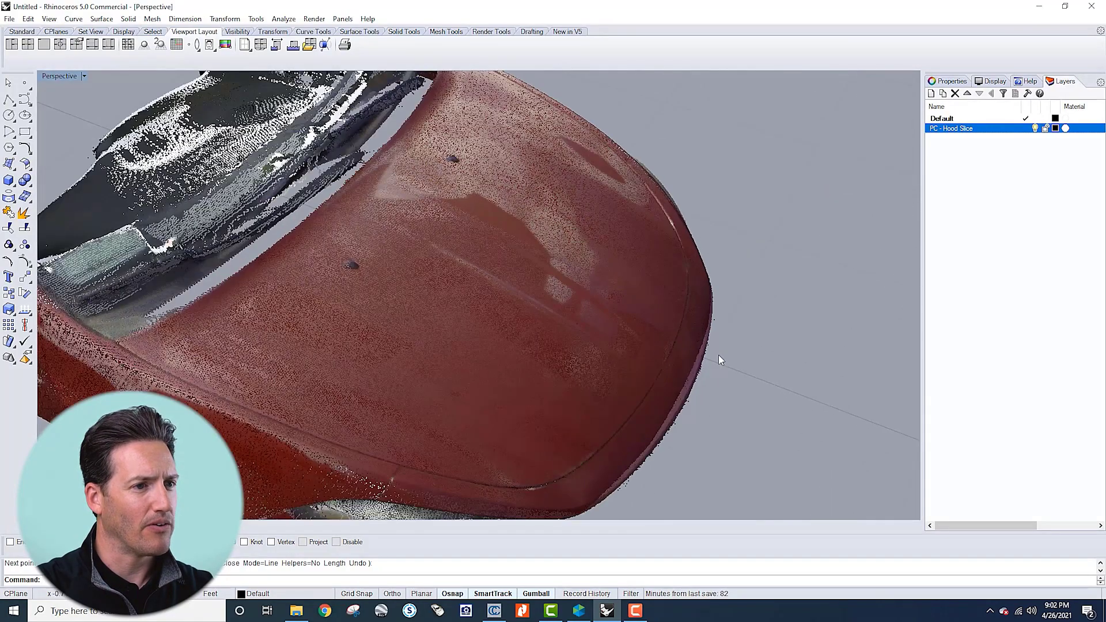
pyautogui.moveTo(707, 290); pyautogui.dragTo(706, 264, button='right')
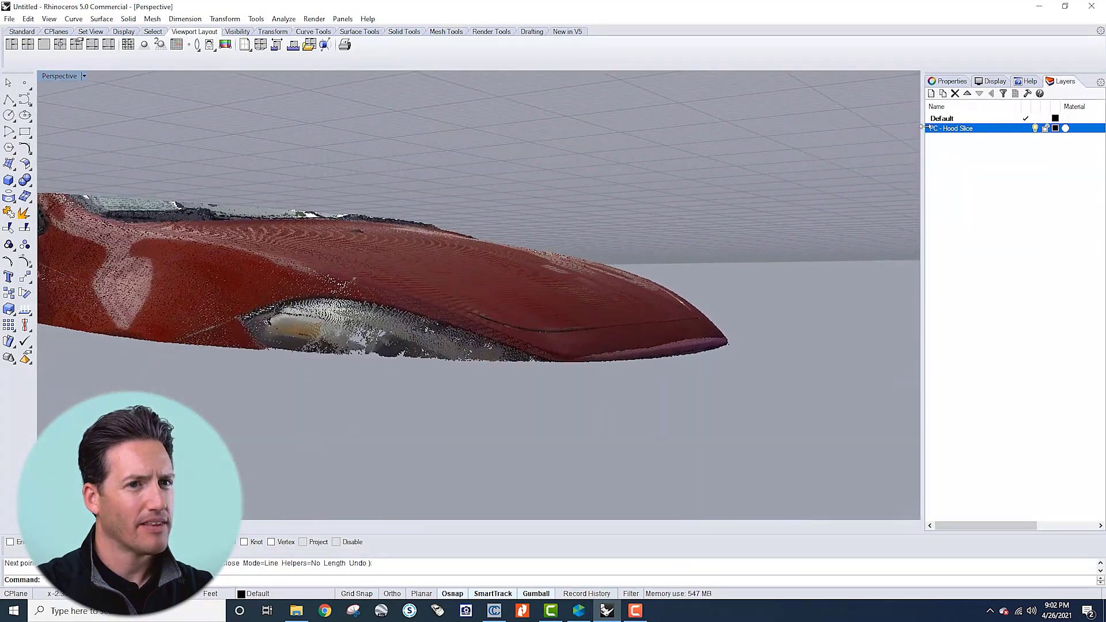
# Step: Toggle the PC - Hood Slice layer's visibility, leave it hidden, and inspect the traced polyline on its own
pyautogui.click(1035, 128)
pyautogui.click(1034, 128)
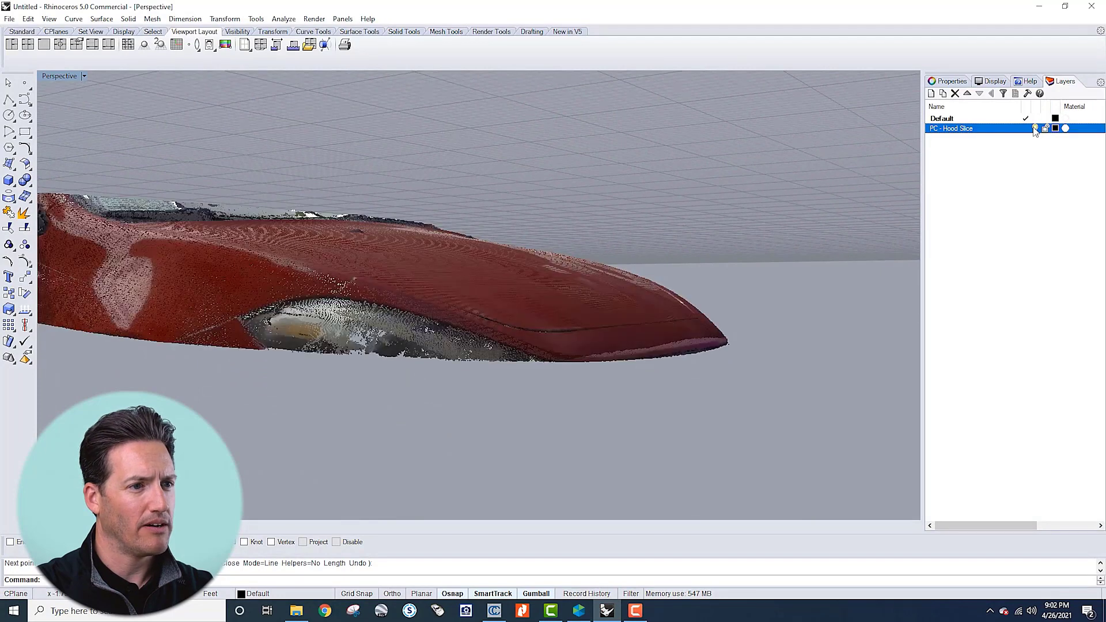
pyautogui.click(1034, 128)
pyautogui.click(1035, 128)
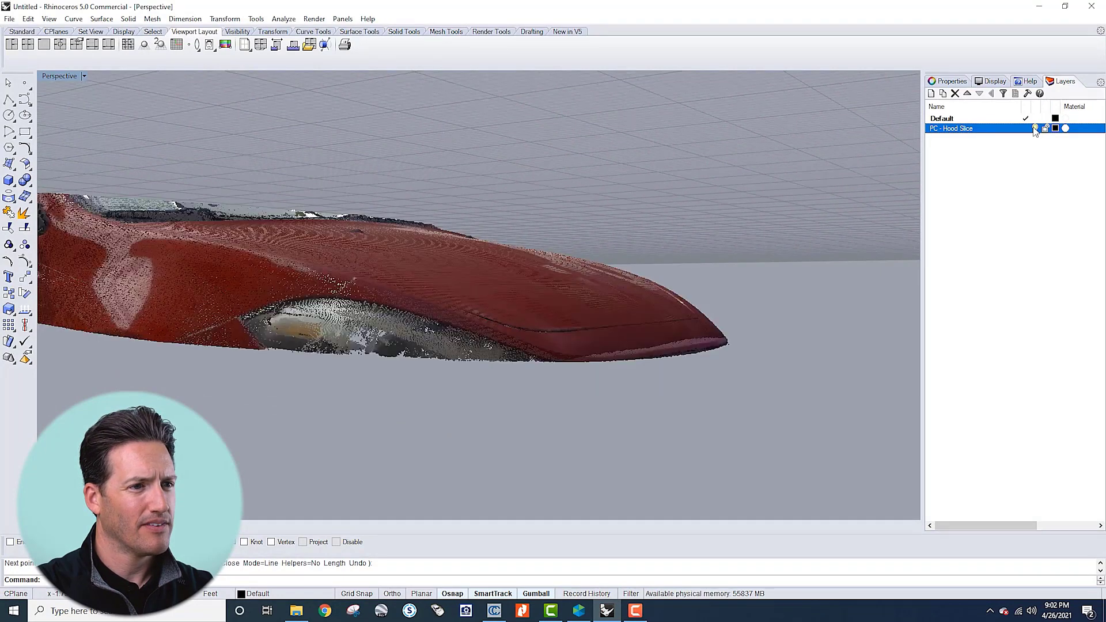
pyautogui.click(1035, 128)
pyautogui.moveTo(802, 251); pyautogui.dragTo(812, 297, button='right')
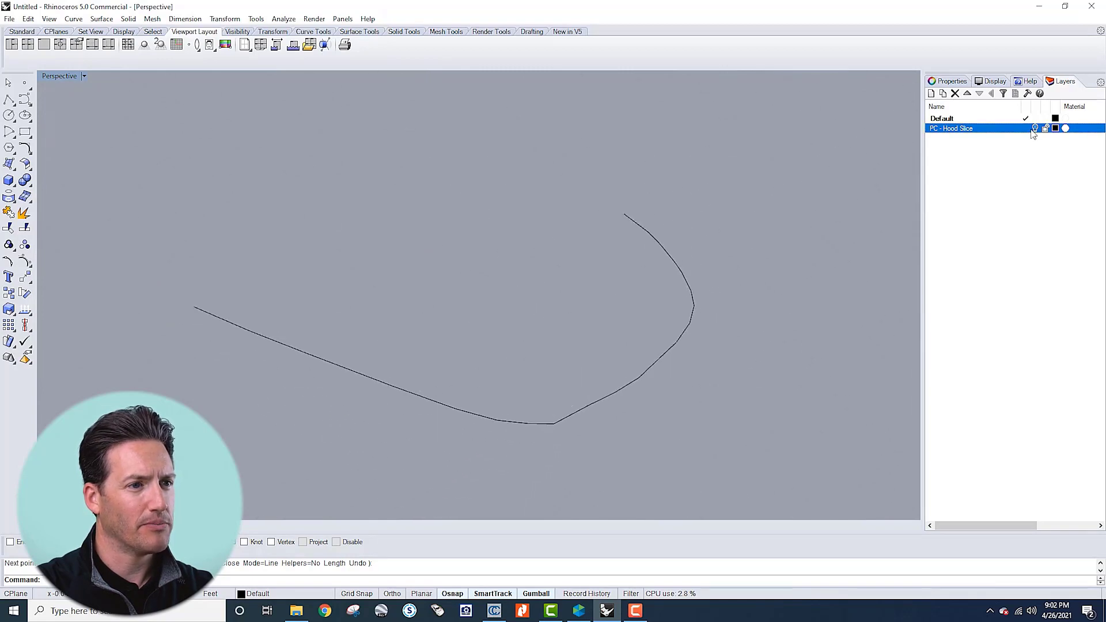
# Step: Make PC - Hood Slice the current layer and view the whole hood cloud in the Perspective view
pyautogui.click(1027, 129)
pyautogui.scroll(-6, 616, 273)
pyautogui.moveTo(401, 367); pyautogui.dragTo(892, 263, button='right')
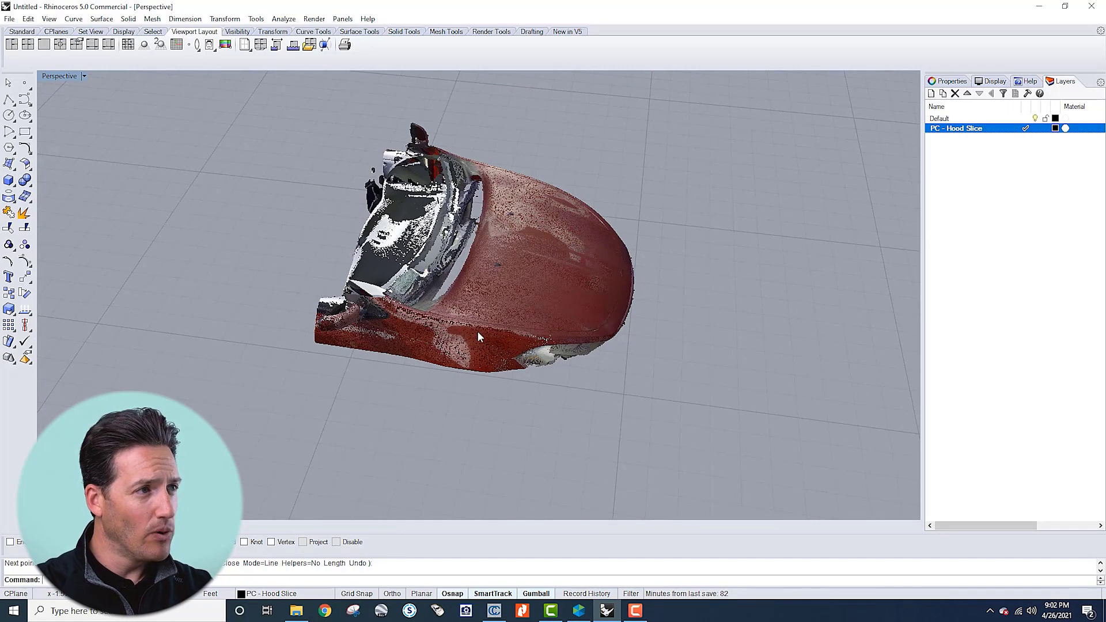
# Step: Import the "Dodge Dart for Tutorial" DXF from the Crush from Photos - PC folder into the open Rhino model
pyautogui.click(296, 610)
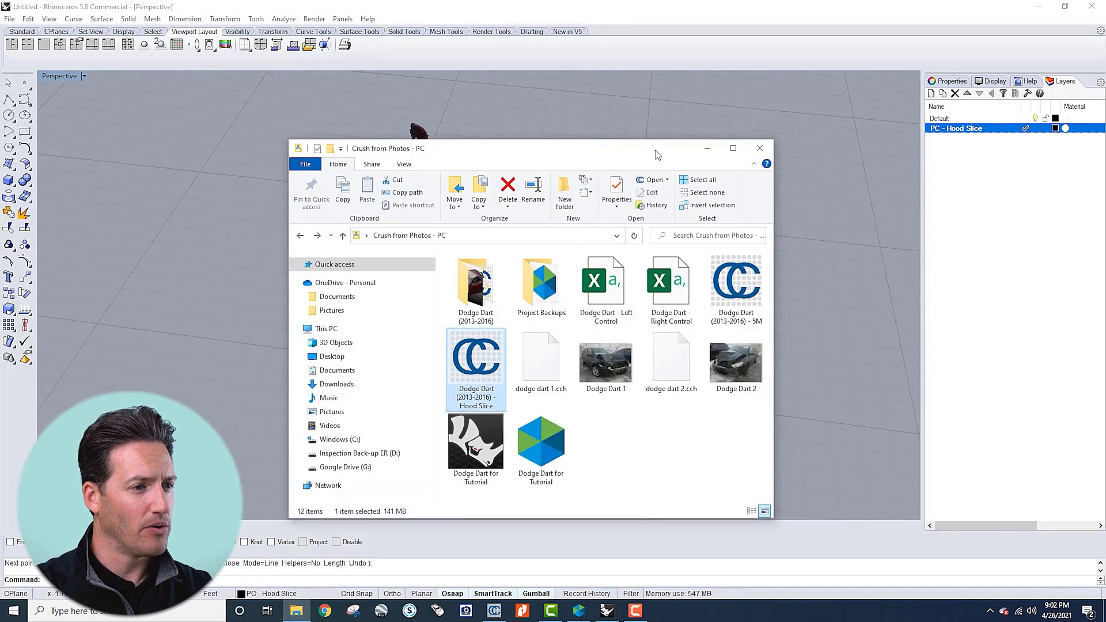
pyautogui.moveTo(658, 155); pyautogui.dragTo(658, 113)
pyautogui.click(494, 399)
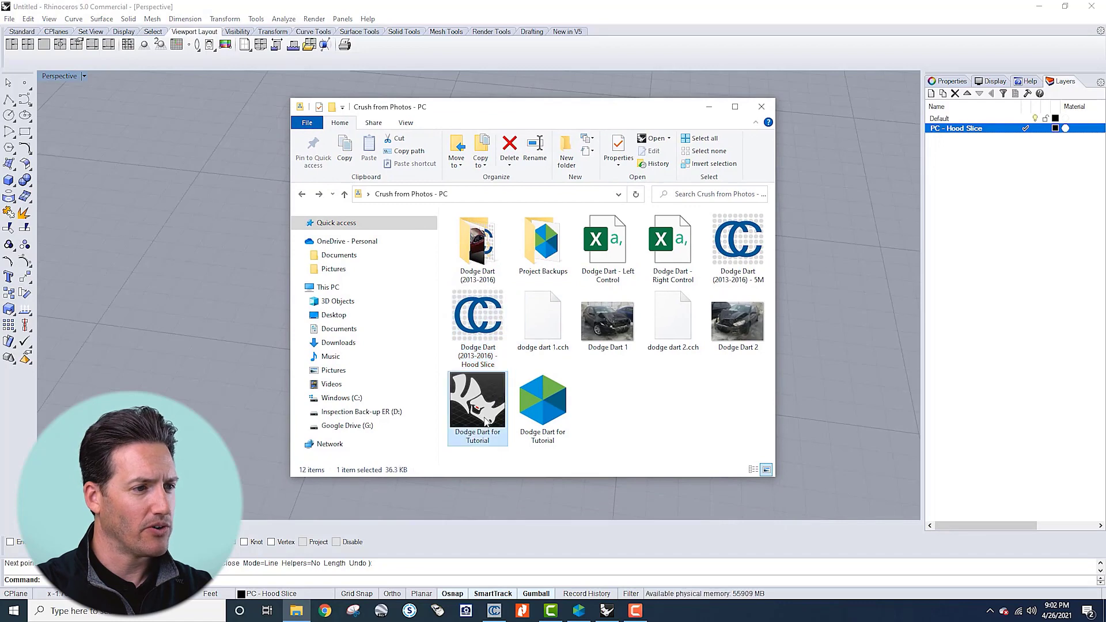
pyautogui.moveTo(491, 409); pyautogui.dragTo(238, 276)
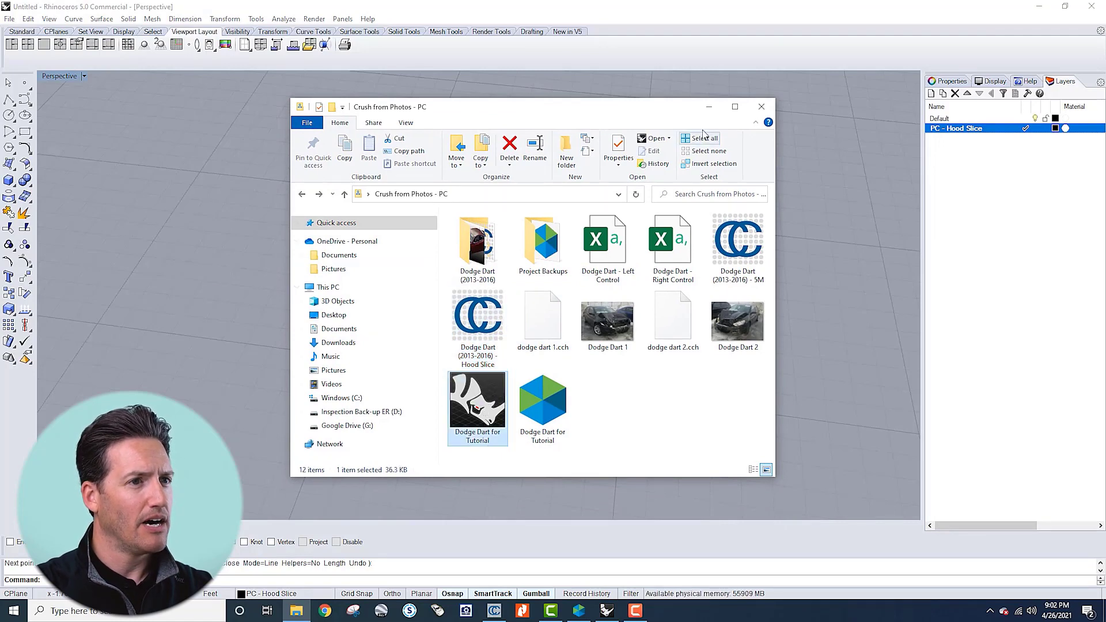
pyautogui.click(536, 326)
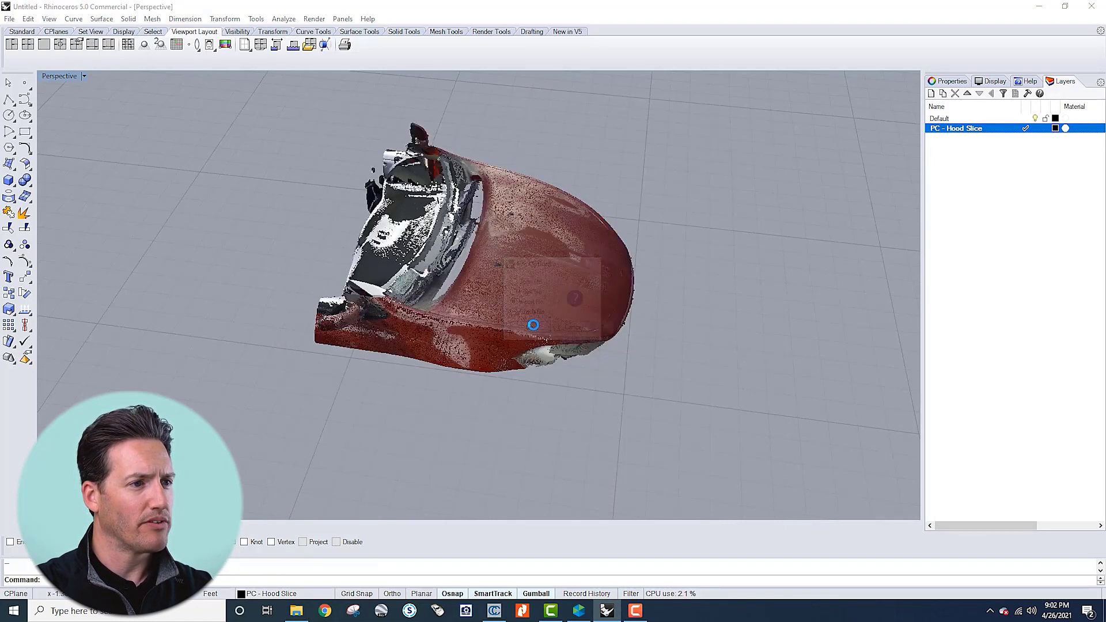
pyautogui.click(519, 394)
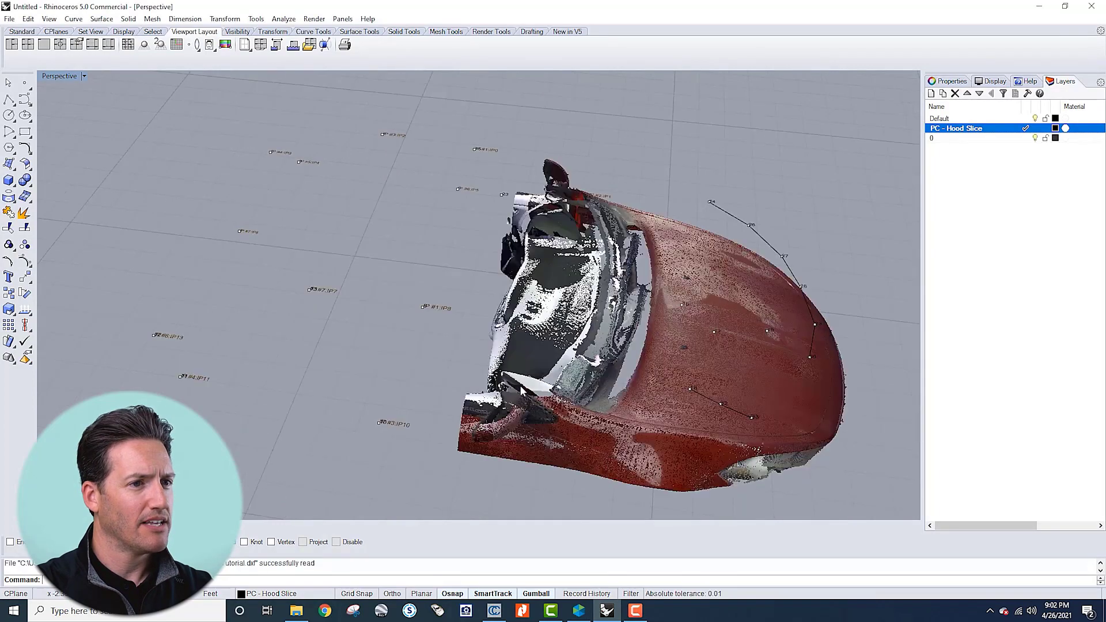
pyautogui.scroll(-6, 549, 317)
pyautogui.moveTo(704, 331); pyautogui.dragTo(703, 268, button='right')
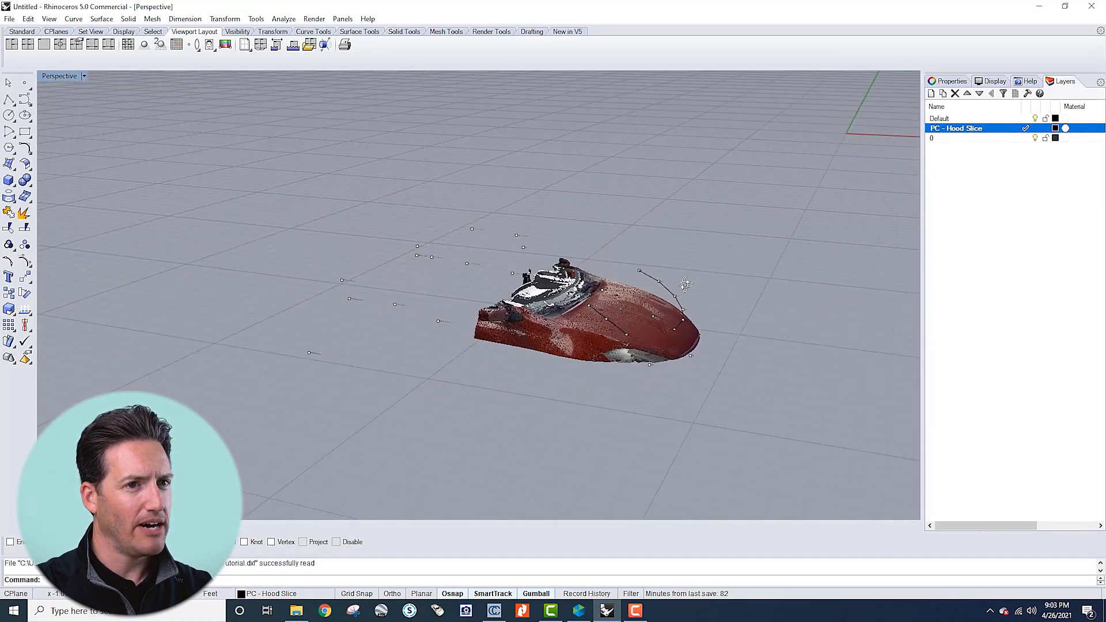
# Step: Make Default the current layer, hide PC - Hood Slice, and compare the imported hood outline with the traced one
pyautogui.click(1034, 119)
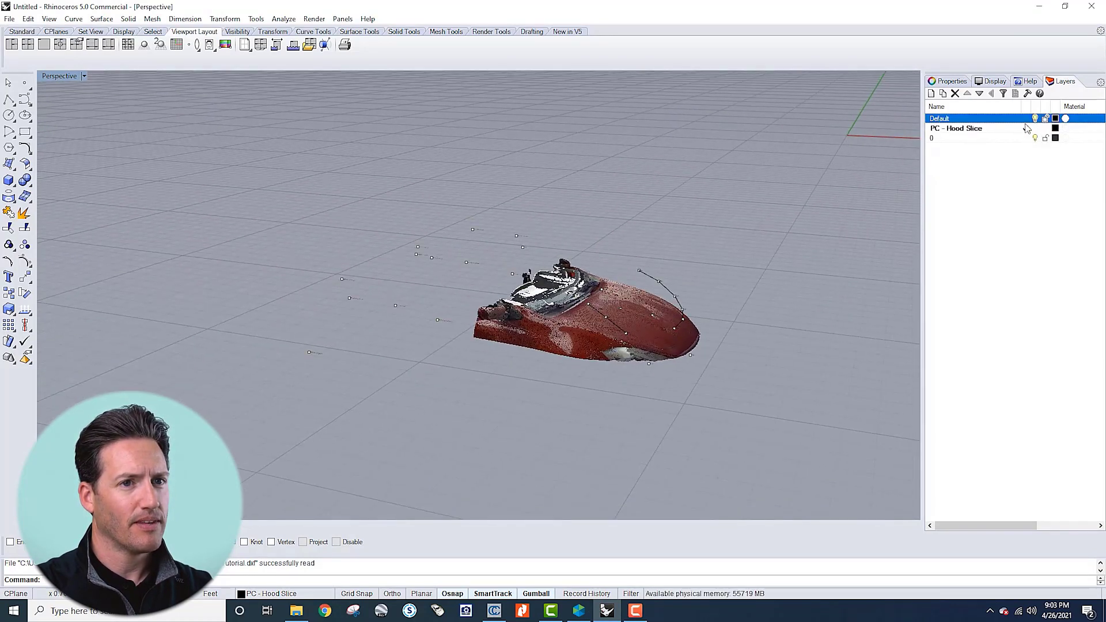
pyautogui.click(1035, 128)
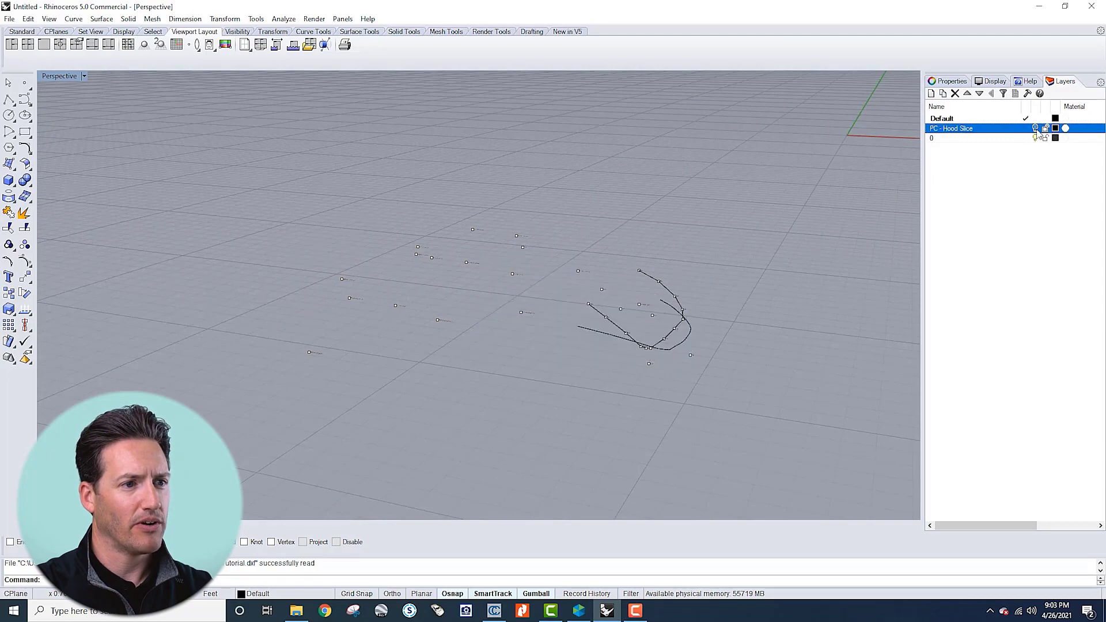
pyautogui.moveTo(844, 265); pyautogui.dragTo(701, 344, button='right')
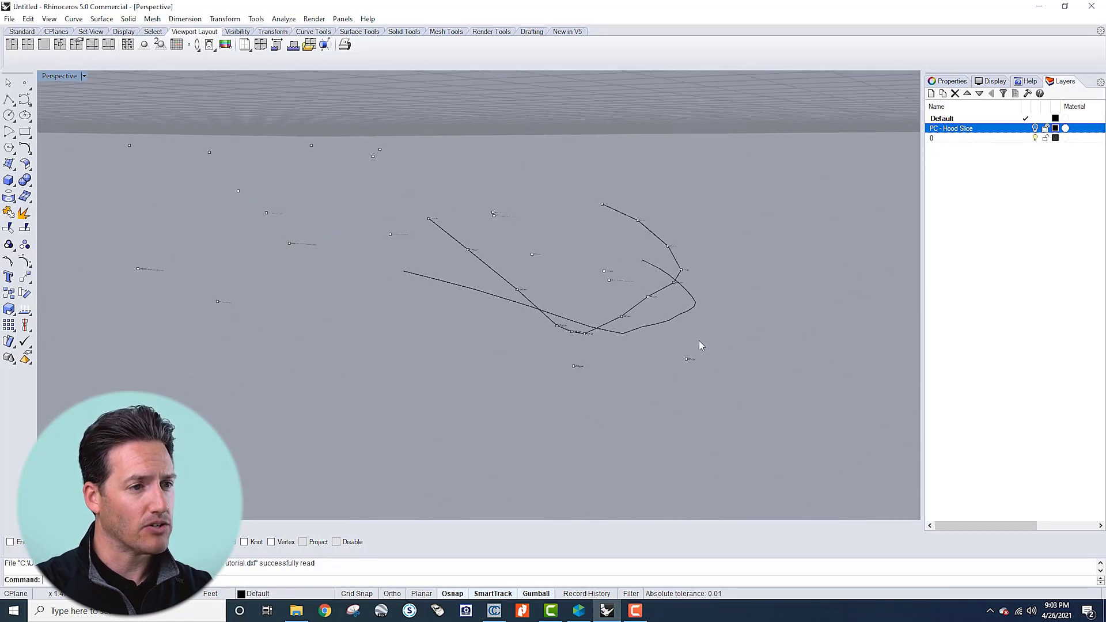
pyautogui.click(1035, 128)
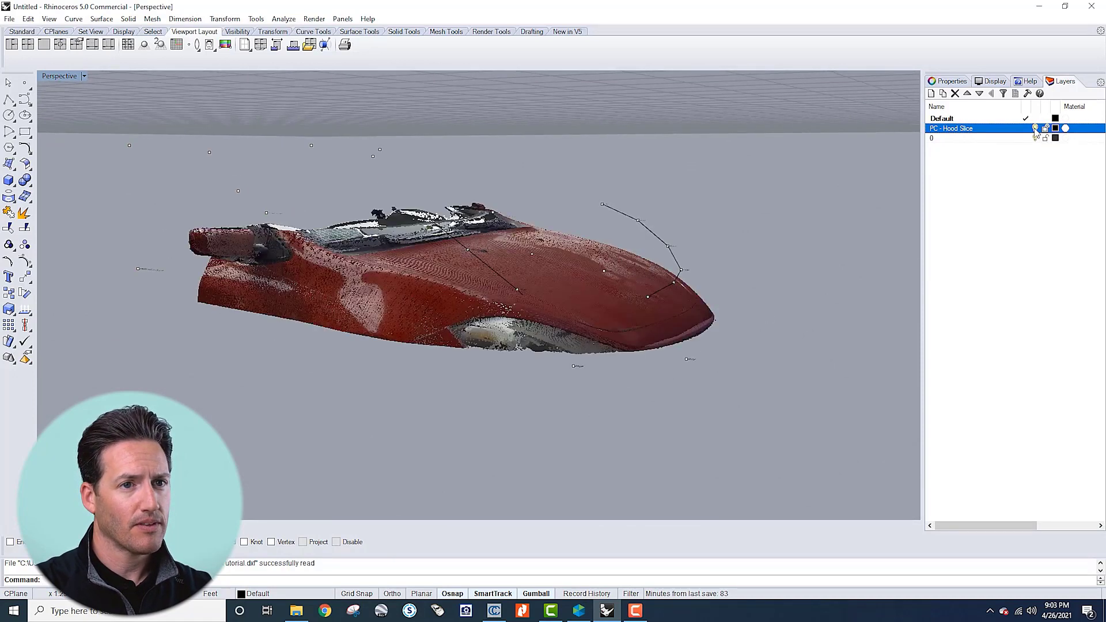
pyautogui.click(1035, 129)
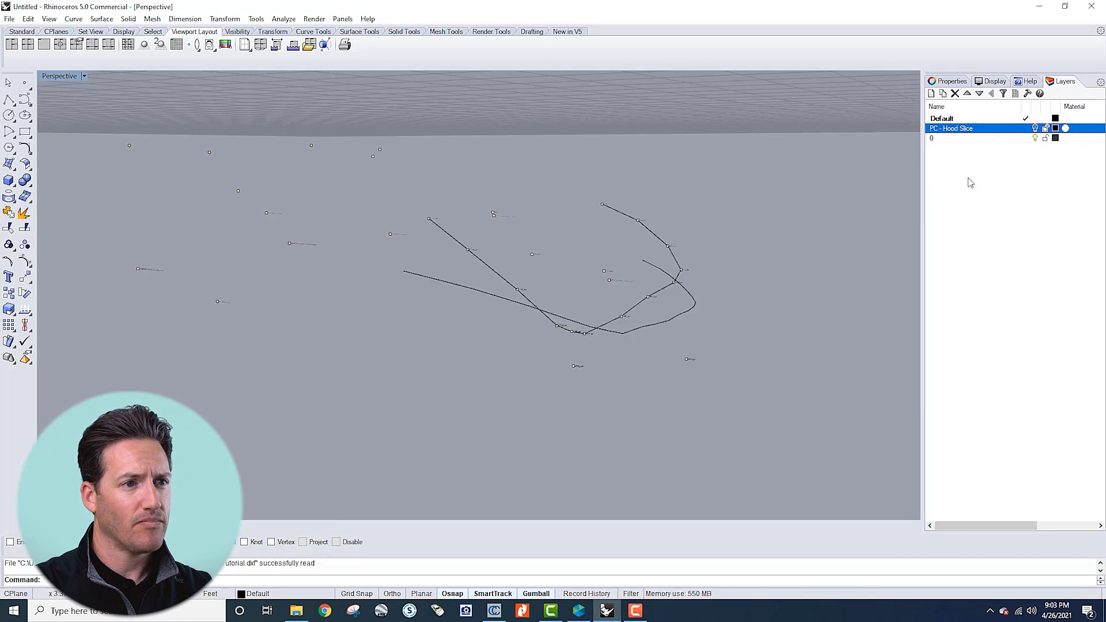
pyautogui.click(1011, 139)
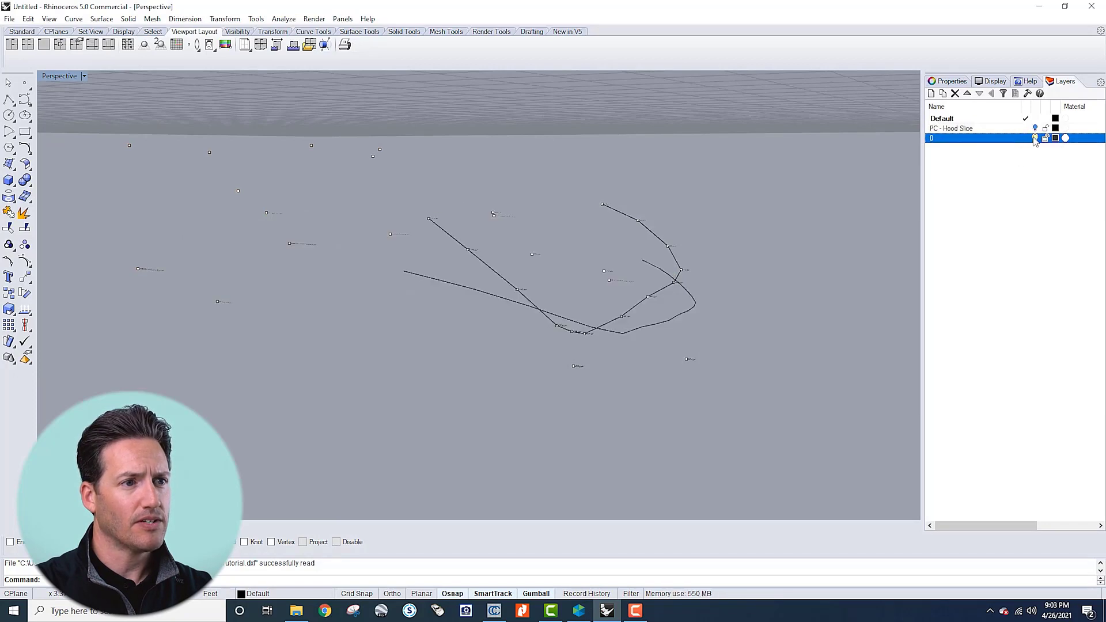
pyautogui.moveTo(795, 242); pyautogui.dragTo(781, 295, button='right')
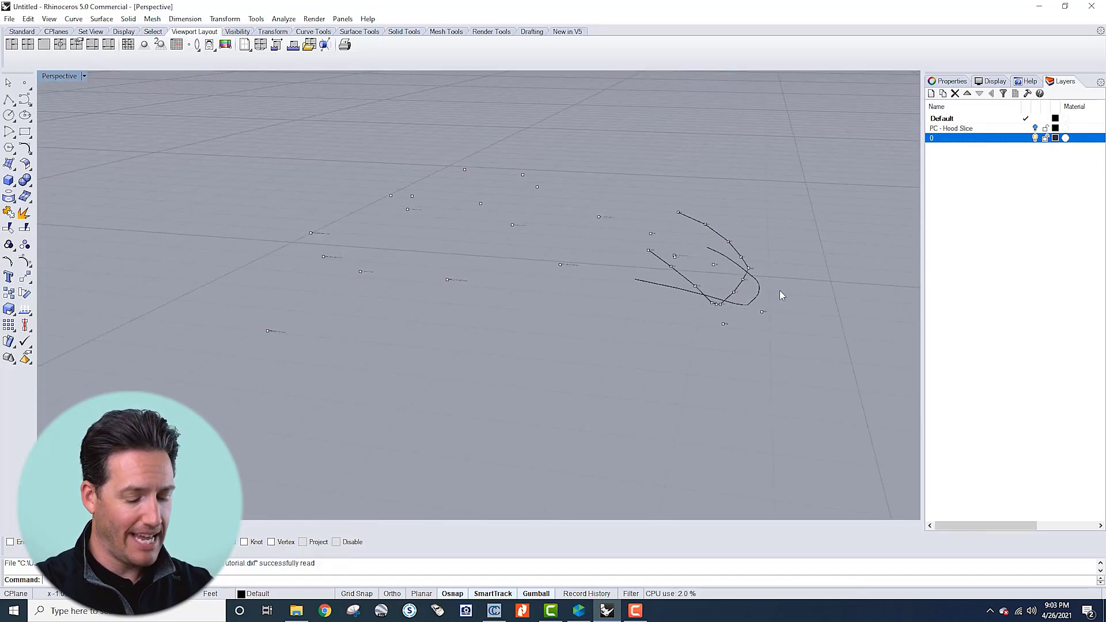
# Step: Undo the recent layer changes, redo them, and hide the PC - Hood Slice layer again
pyautogui.hotkey('ctrl', 'z')
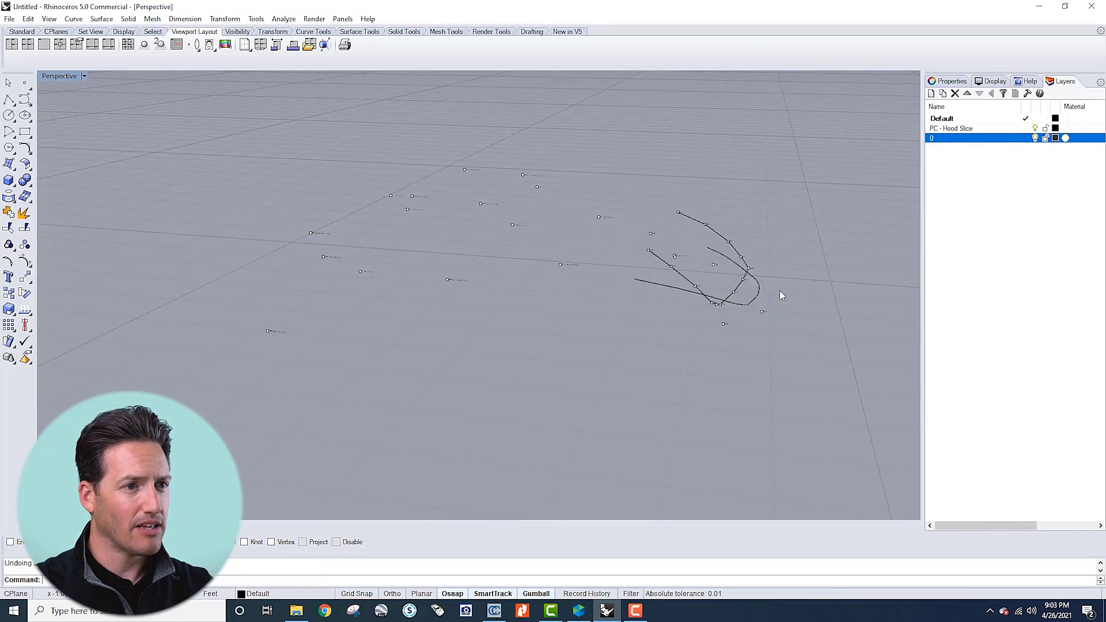
pyautogui.hotkey('ctrl', 'z')
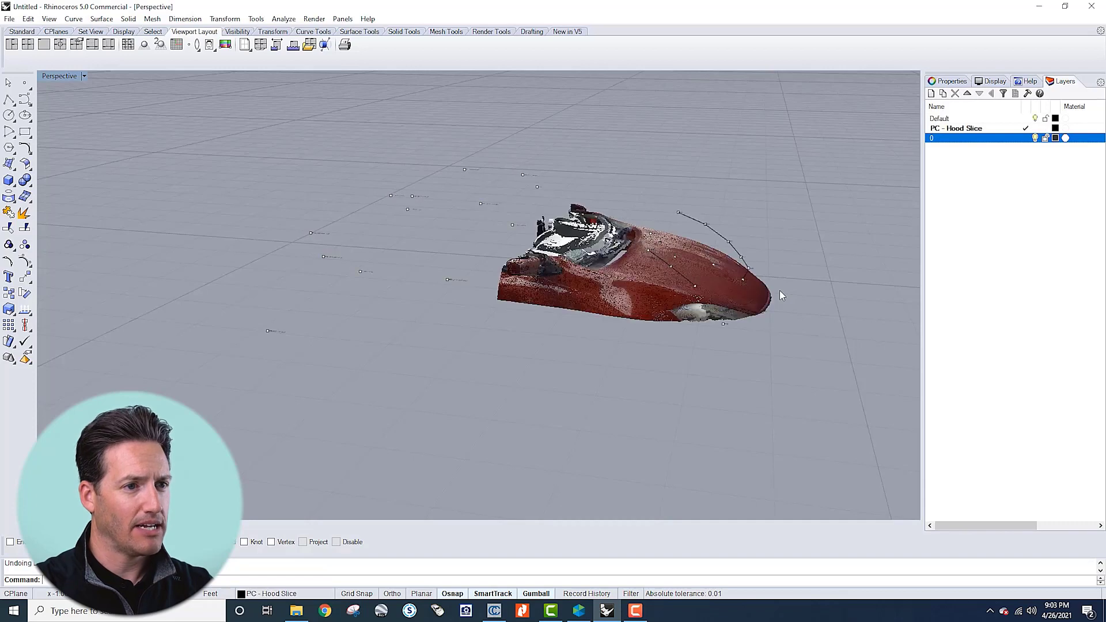
pyautogui.hotkey('ctrl', 'y')
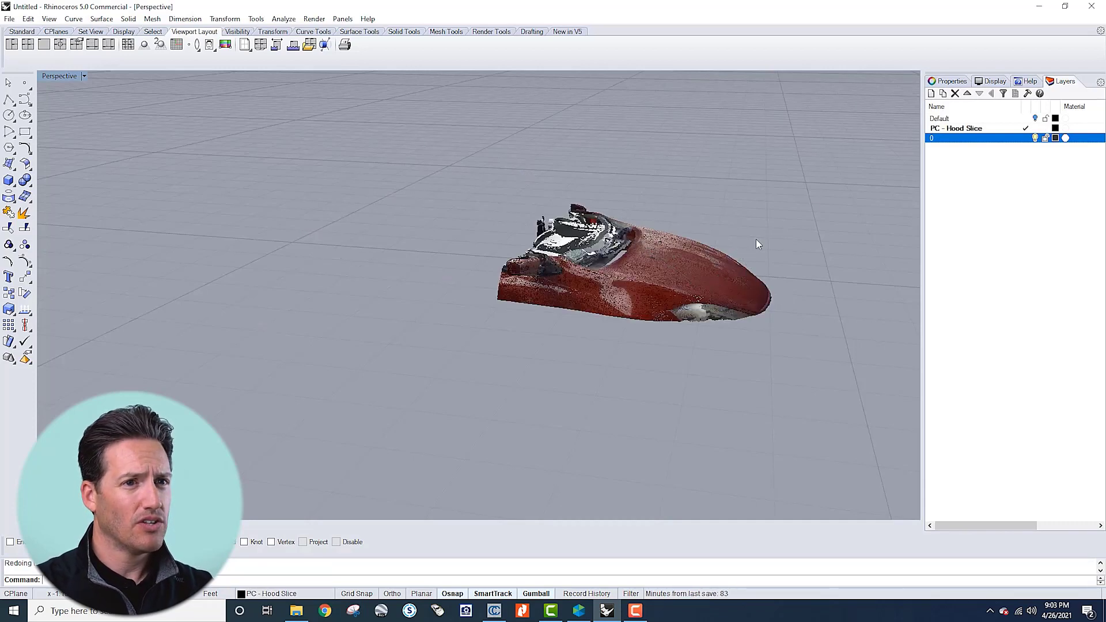
pyautogui.hotkey('ctrl', 'y')
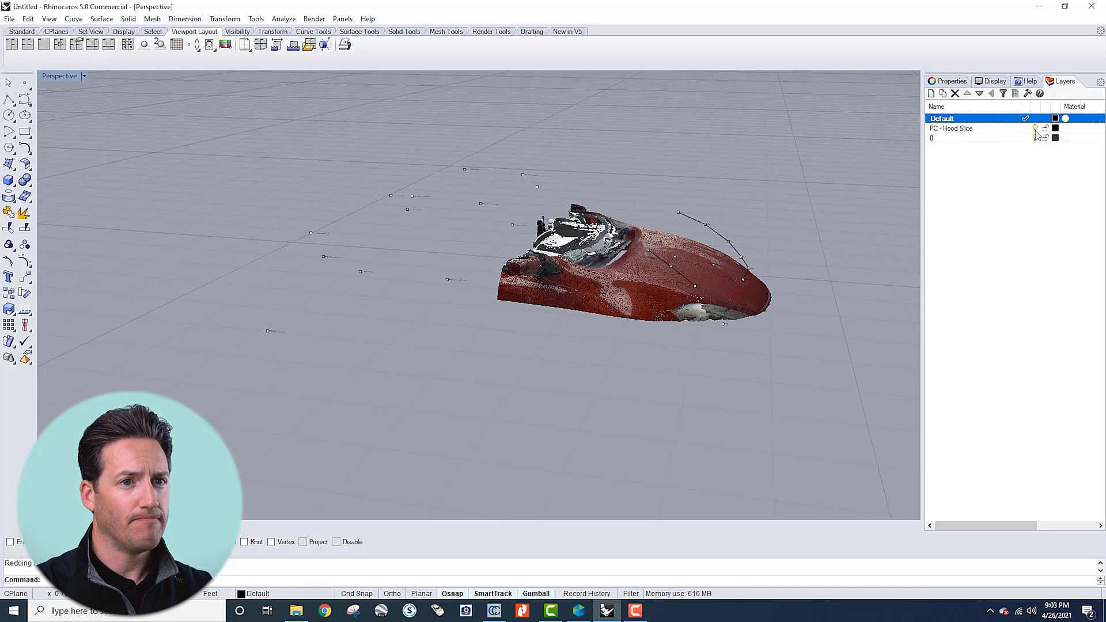
pyautogui.click(1035, 129)
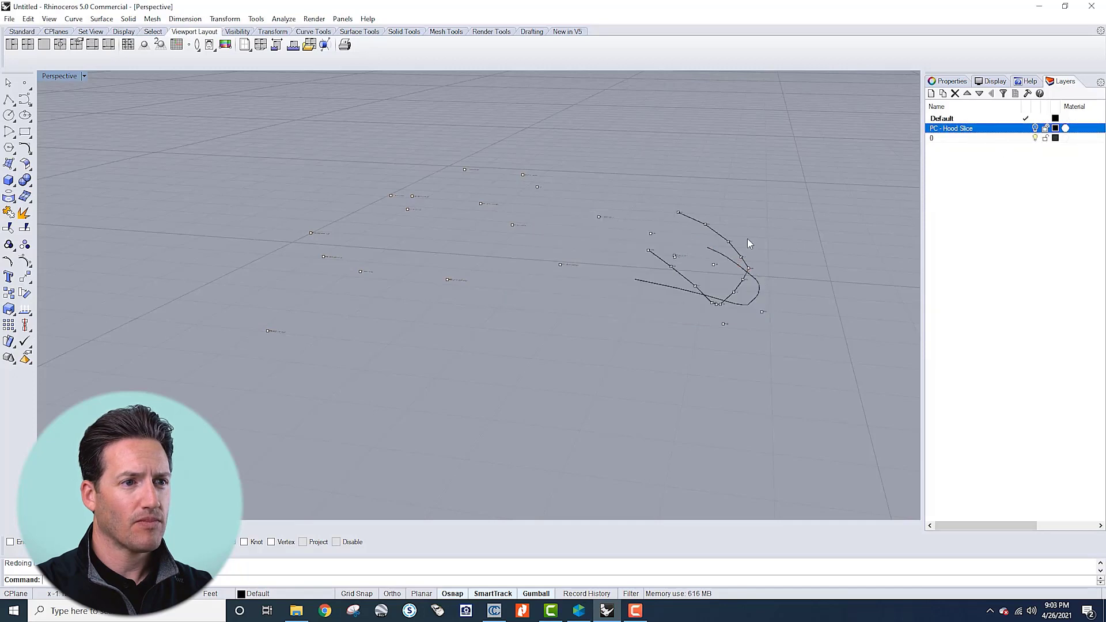
# Step: Examine the damaged and undamaged hood outlines and the surrounding vehicle points from several angles in the Perspective view
pyautogui.scroll(4, 726, 242)
pyautogui.click(717, 233)
pyautogui.click(806, 221)
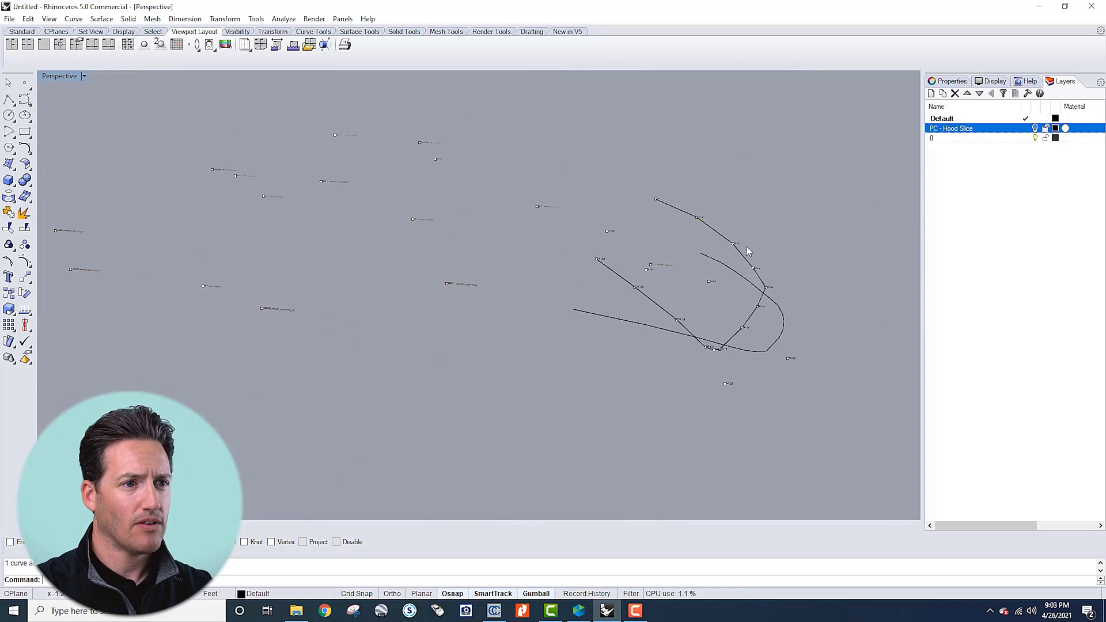
pyautogui.scroll(-4, 749, 251)
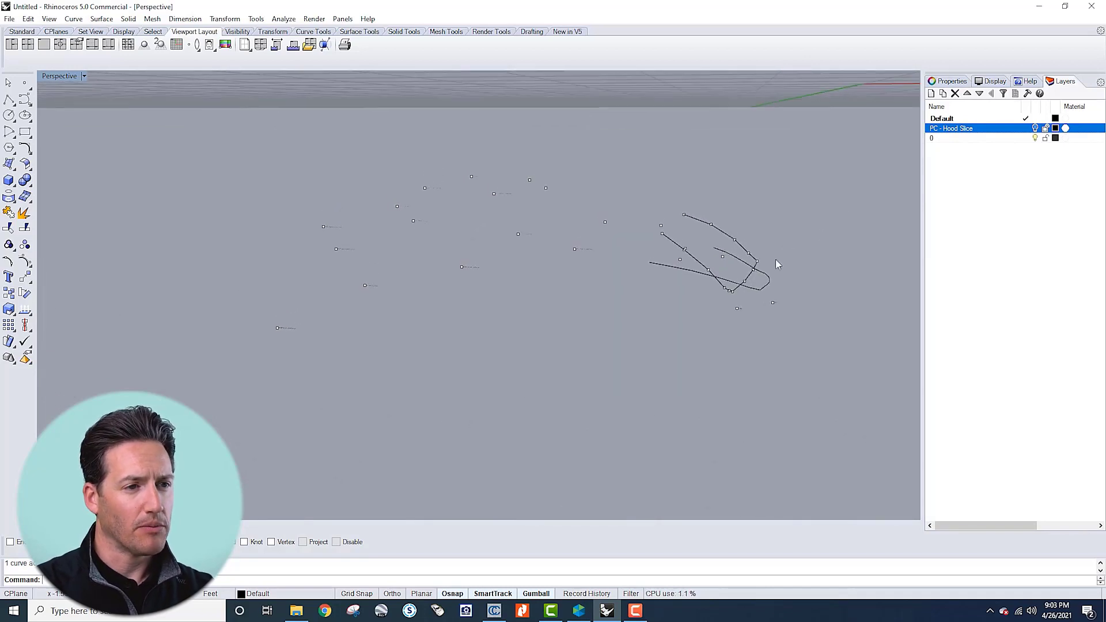
pyautogui.scroll(3, 740, 244)
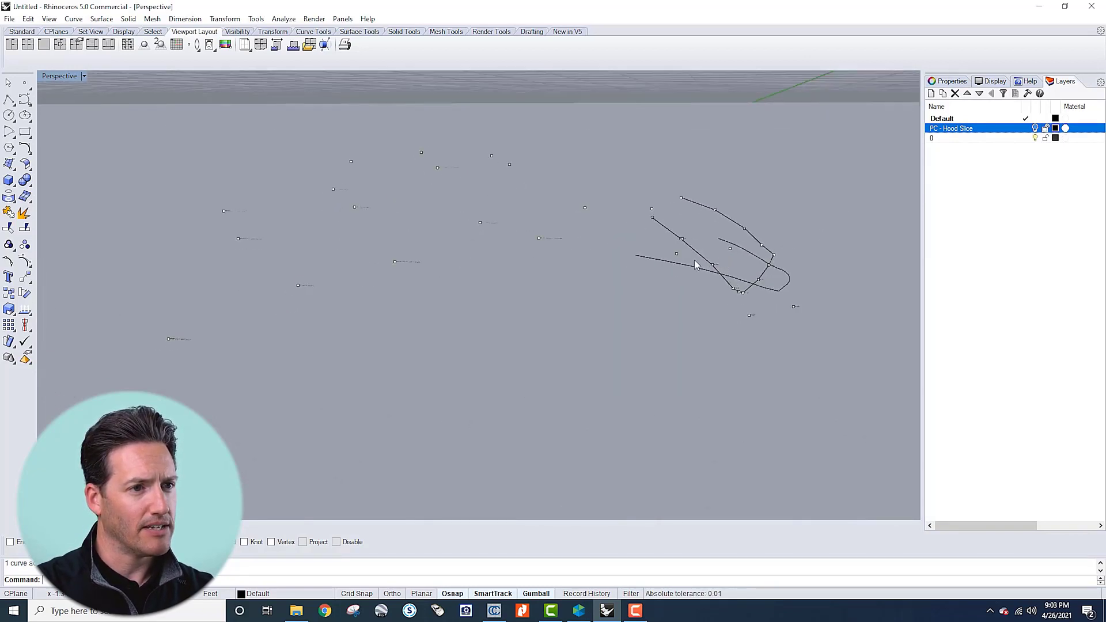
pyautogui.moveTo(695, 264); pyautogui.dragTo(685, 314, button='right')
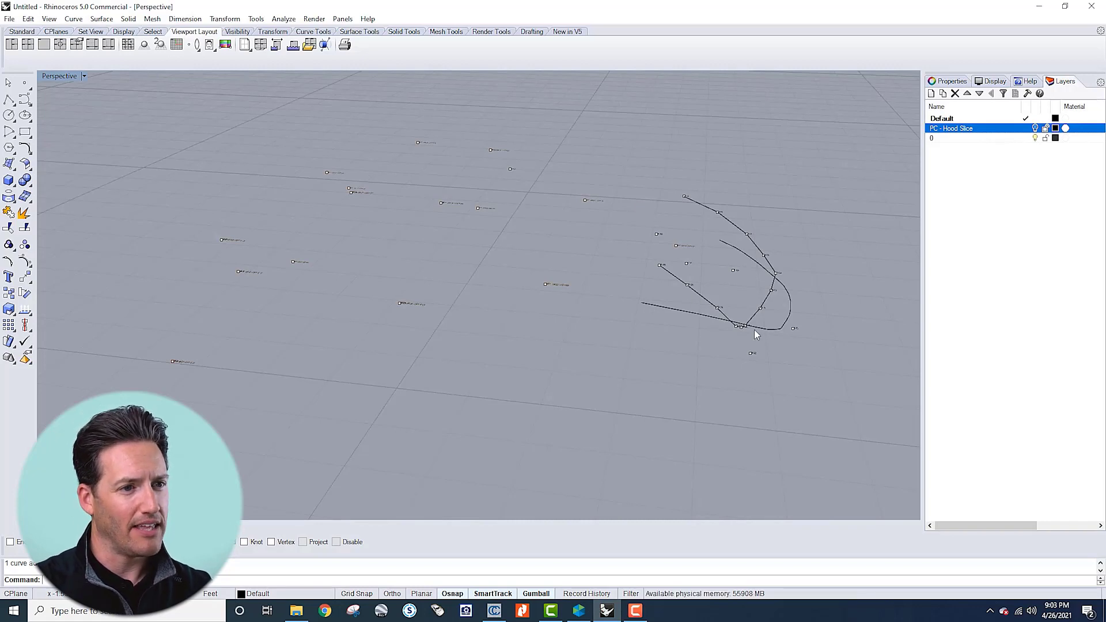
pyautogui.moveTo(799, 312); pyautogui.dragTo(830, 293, button='right')
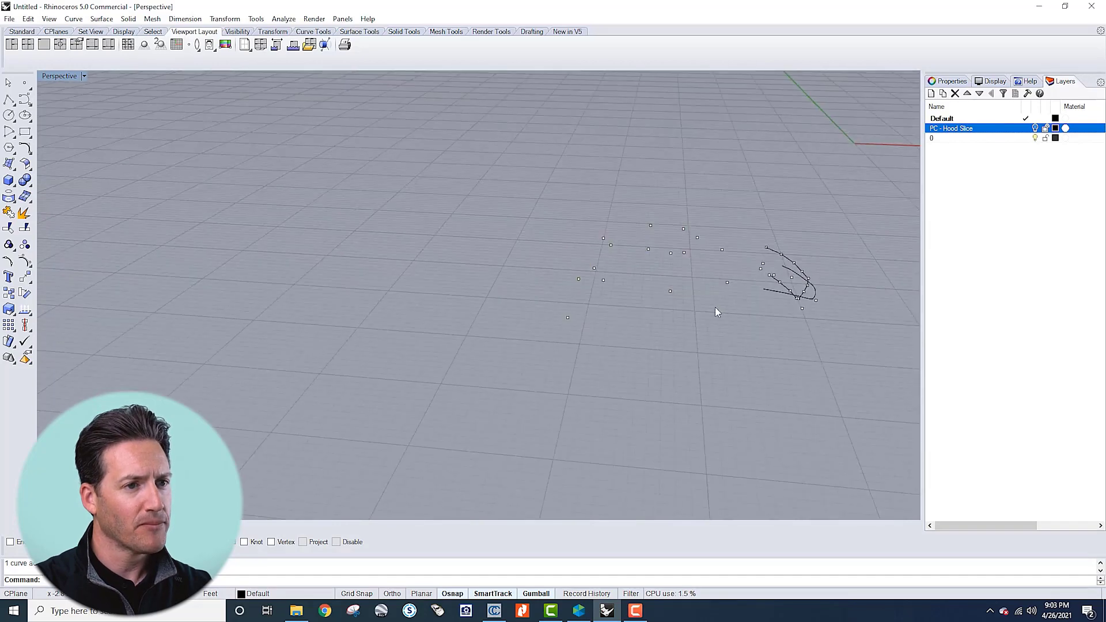
pyautogui.scroll(4, 714, 306)
pyautogui.moveTo(715, 303); pyautogui.dragTo(685, 333, button='right')
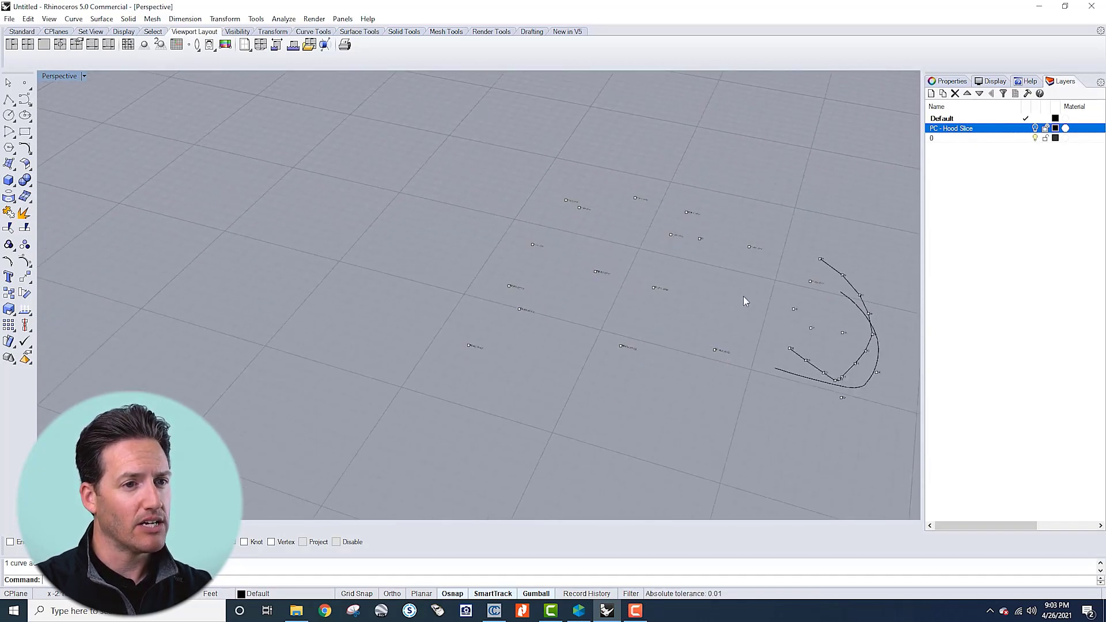
pyautogui.moveTo(742, 296); pyautogui.dragTo(793, 311, button='right')
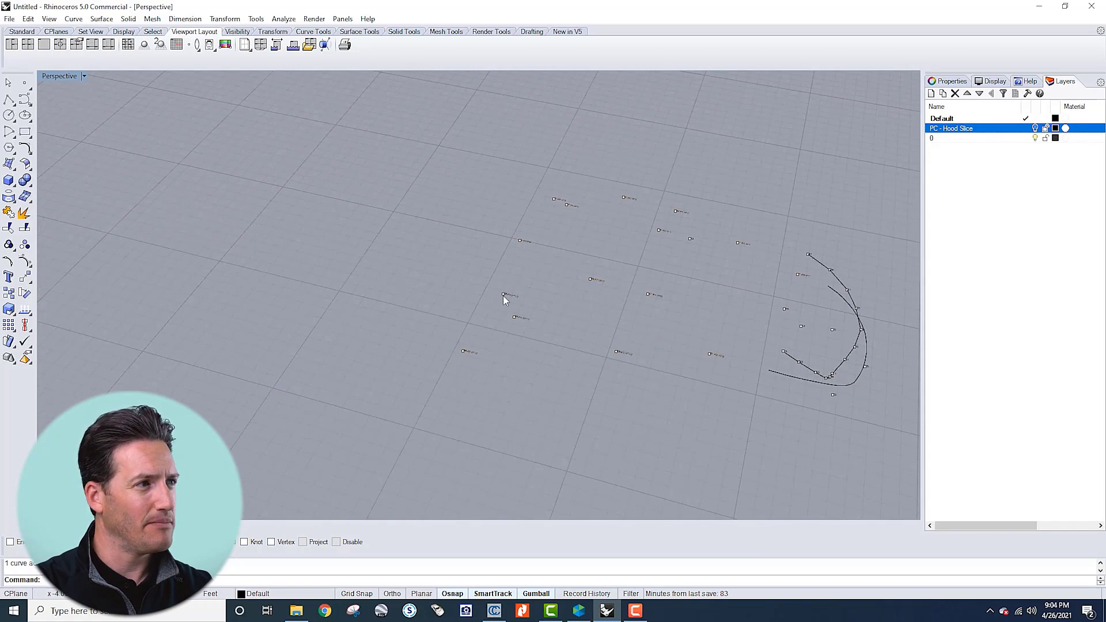
pyautogui.scroll(-5, 531, 292)
pyautogui.keyDown('shift'); pyautogui.moveTo(623, 261); pyautogui.dragTo(501, 234, button='right'); pyautogui.keyUp('shift')
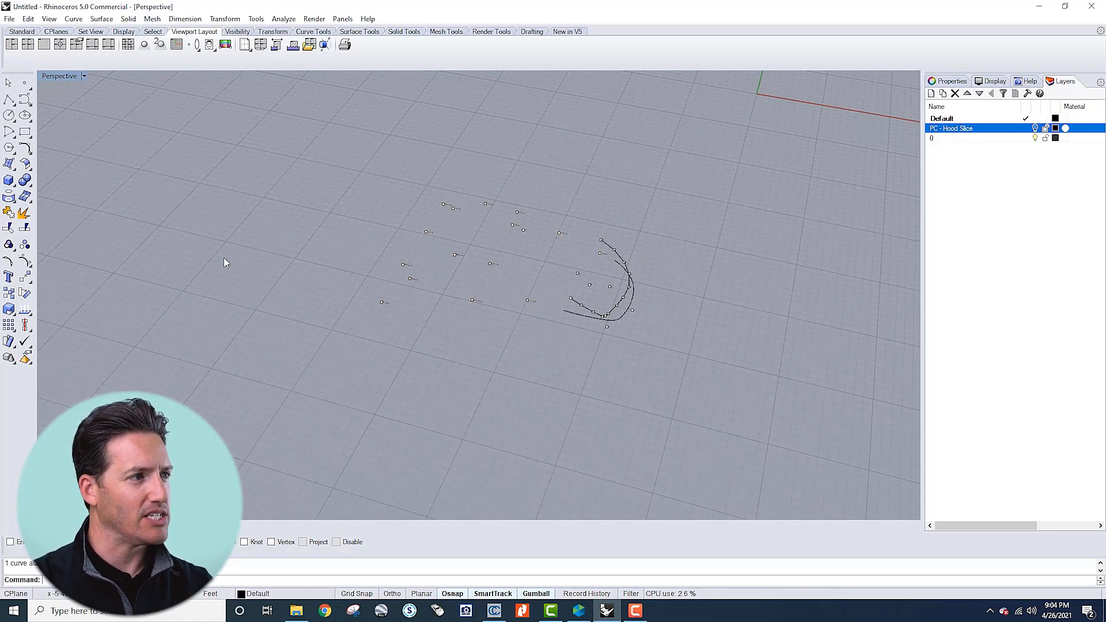
# Step: Create a rectangular plane surface from two opposite corners, spanning the vehicle points and both hood outlines
pyautogui.click(7, 168)
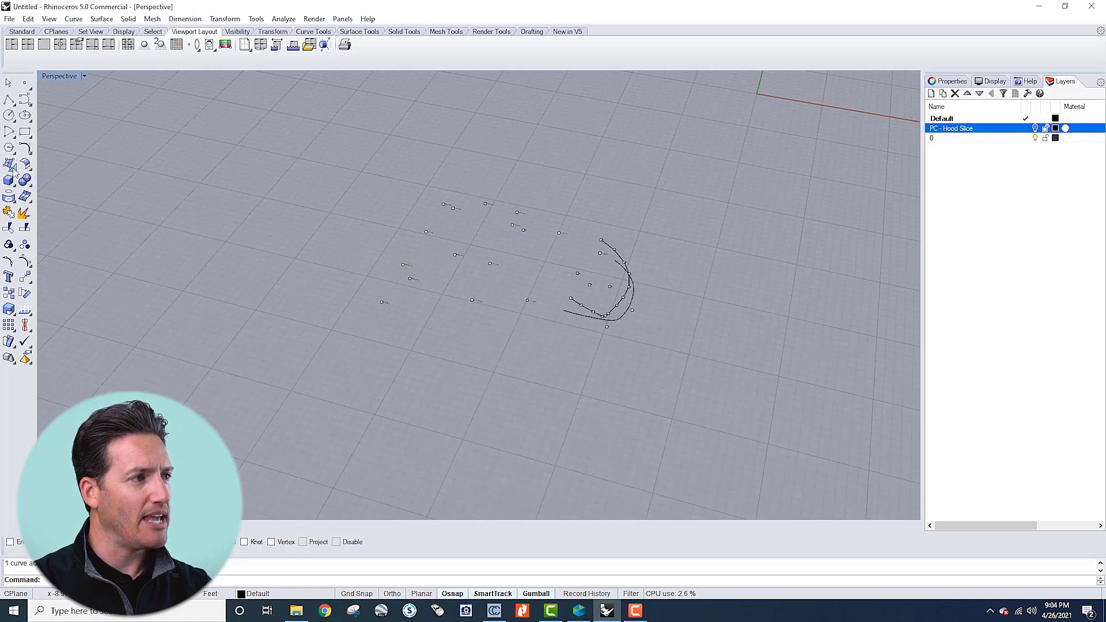
pyautogui.click(28, 188)
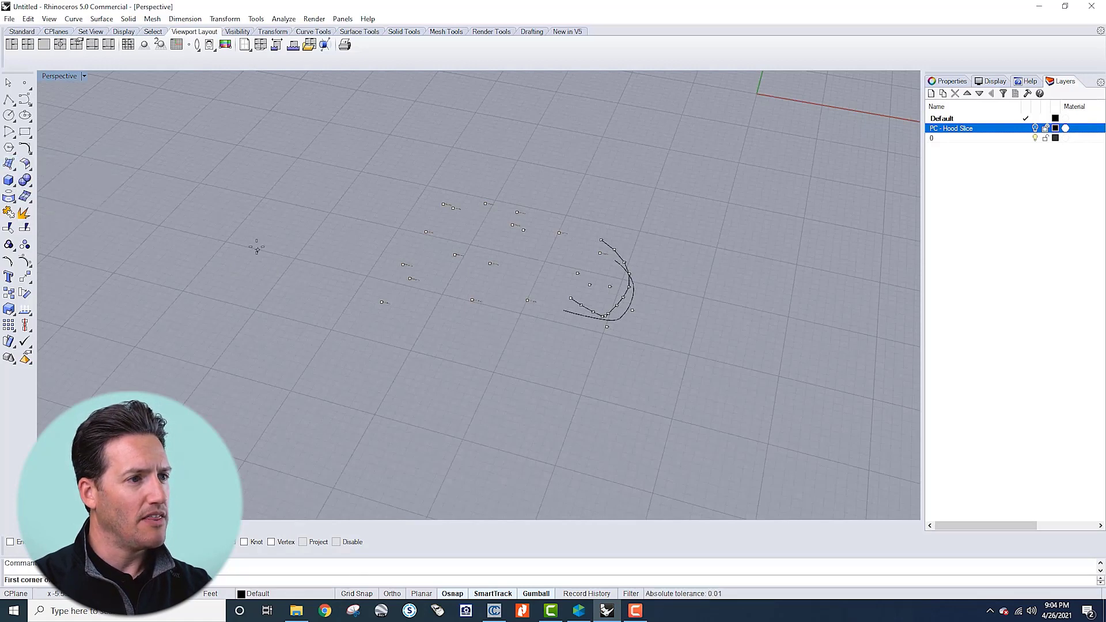
pyautogui.click(289, 167)
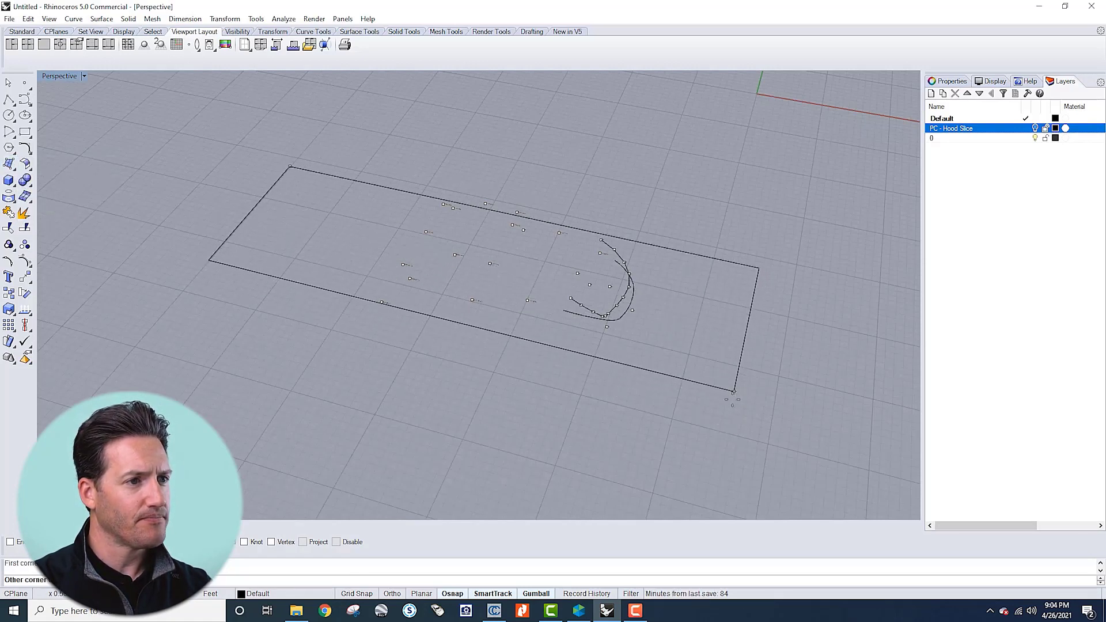
pyautogui.click(726, 420)
# Step: Lower the plane surface vertically in the maximized Perspective view until it lies beneath the vehicle points
pyautogui.doubleClick(59, 76)
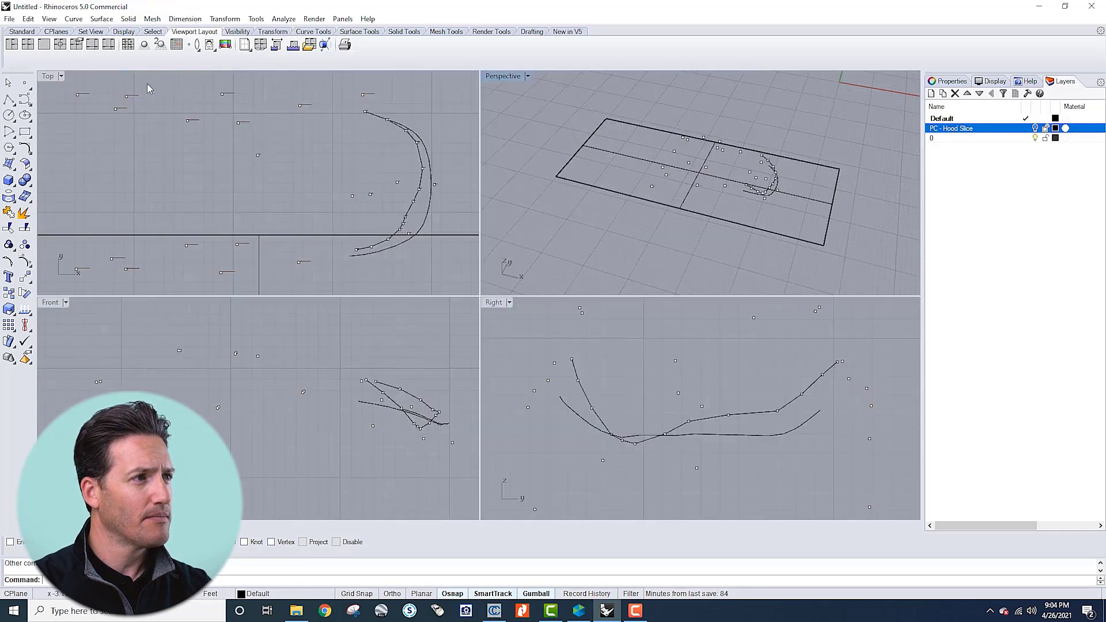
pyautogui.doubleClick(496, 79)
pyautogui.scroll(-5, 459, 236)
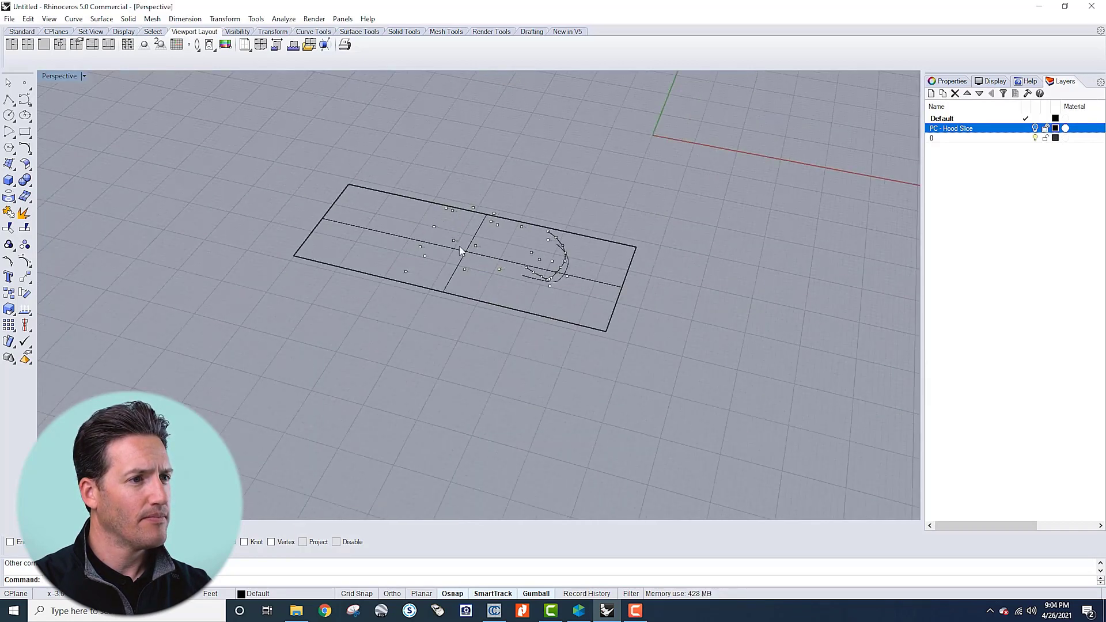
pyautogui.moveTo(461, 248); pyautogui.dragTo(495, 204, button='right')
pyautogui.click(494, 206)
pyautogui.moveTo(498, 167); pyautogui.dragTo(500, 250)
pyautogui.moveTo(591, 261); pyautogui.dragTo(598, 227, button='right')
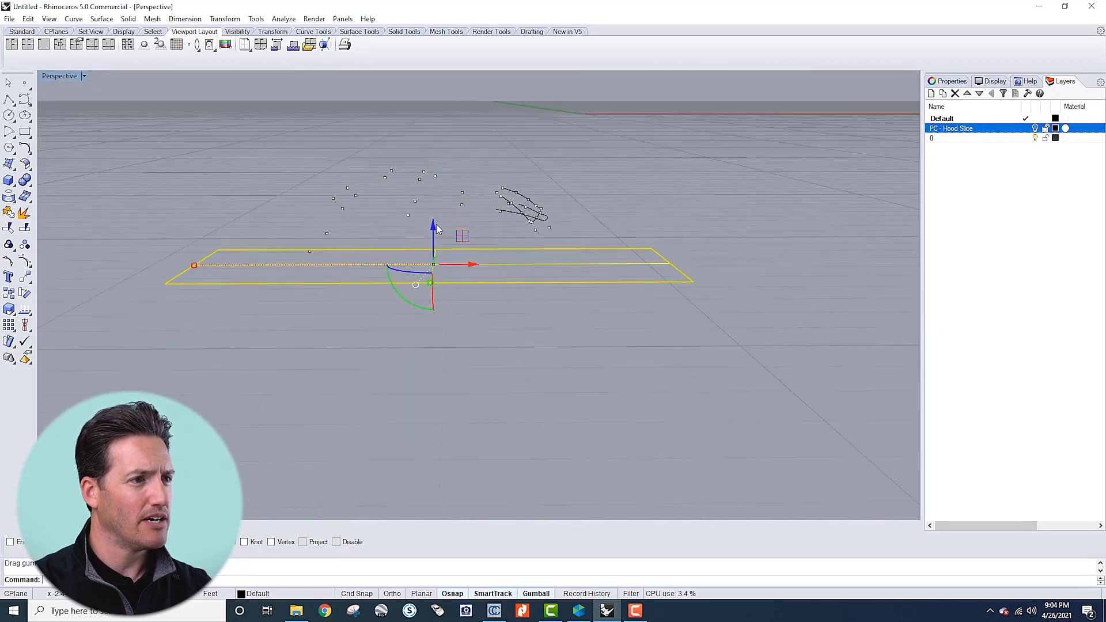
pyautogui.click(620, 182)
# Step: Shift the plane surface along the Y axis in the Top view until it lies beneath all vehicle points and both hood outlines
pyautogui.moveTo(620, 182); pyautogui.dragTo(551, 325, button='right')
pyautogui.scroll(-4, 474, 298)
pyautogui.doubleClick(59, 75)
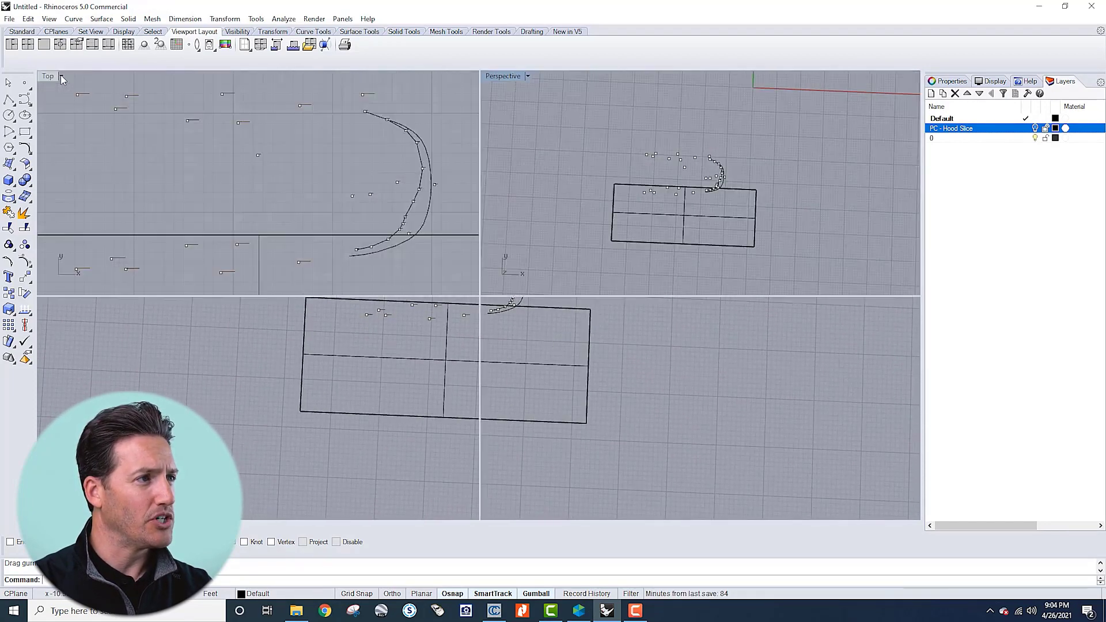
pyautogui.doubleClick(48, 77)
pyautogui.scroll(-5, 403, 219)
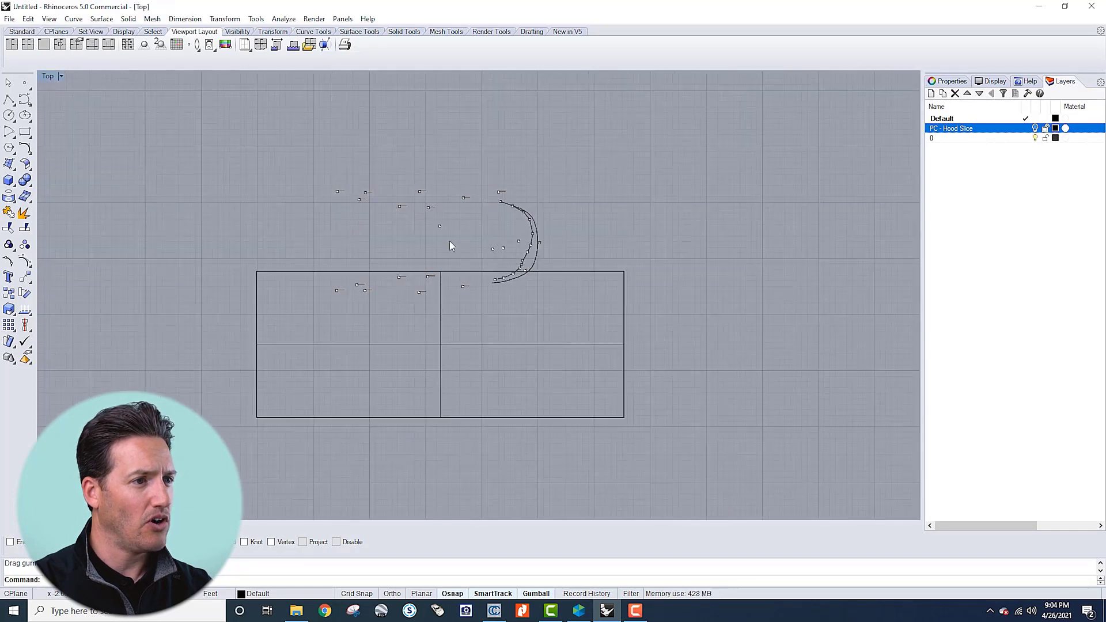
pyautogui.click(441, 346)
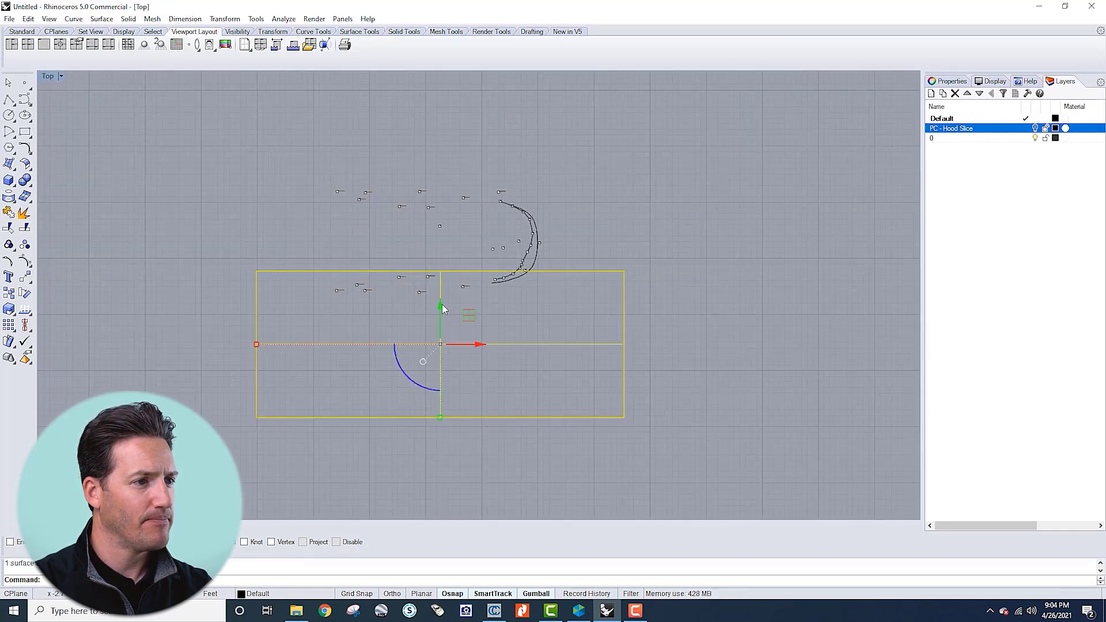
pyautogui.moveTo(441, 308); pyautogui.dragTo(443, 208)
pyautogui.press('Escape')
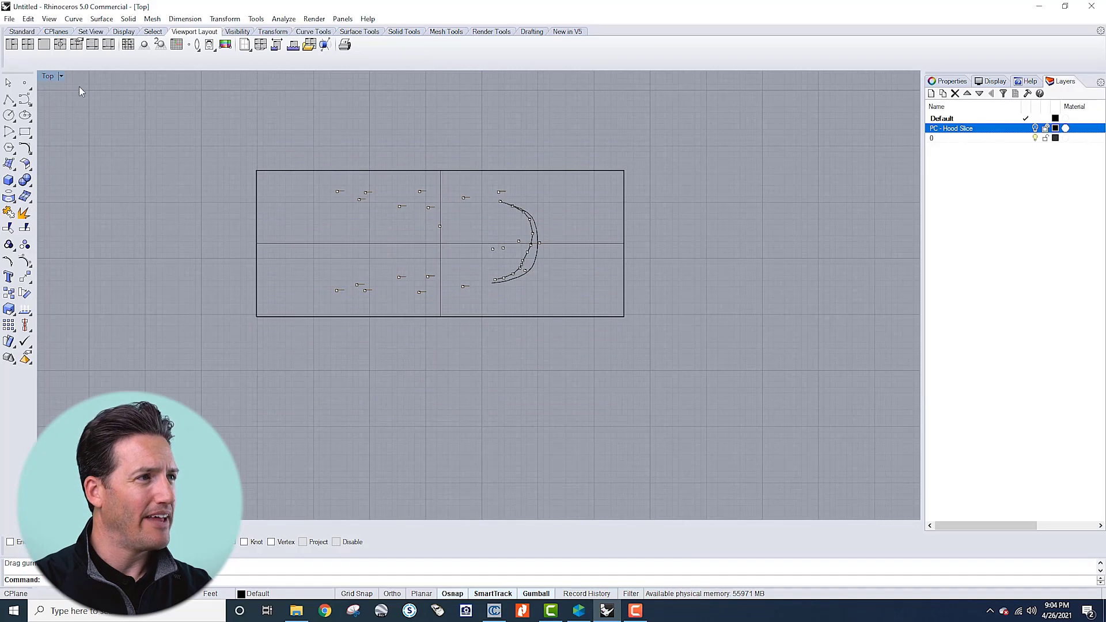
# Step: Select the damaged hood outline's segments from point 18 through points 20, 34 and 21 to point 31 in the Perspective view
pyautogui.doubleClick(48, 76)
pyautogui.click(497, 77)
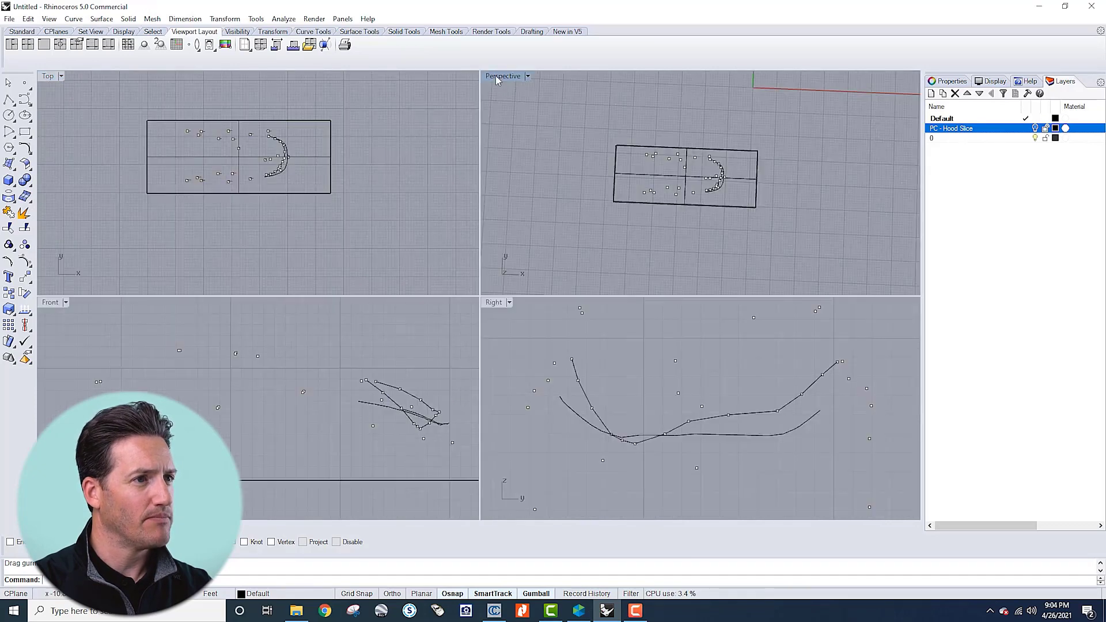
pyautogui.doubleClick(497, 79)
pyautogui.moveTo(529, 288); pyautogui.dragTo(528, 245, button='right')
pyautogui.scroll(4, 528, 245)
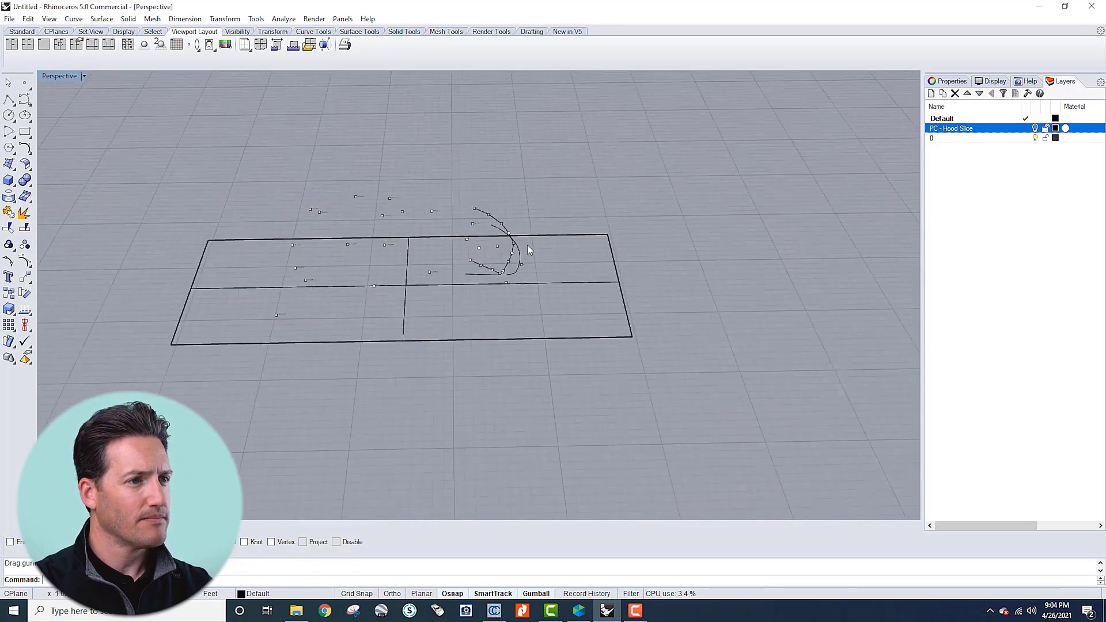
pyautogui.moveTo(492, 293); pyautogui.dragTo(488, 265, button='right')
pyautogui.scroll(4, 489, 265)
pyautogui.click(459, 252)
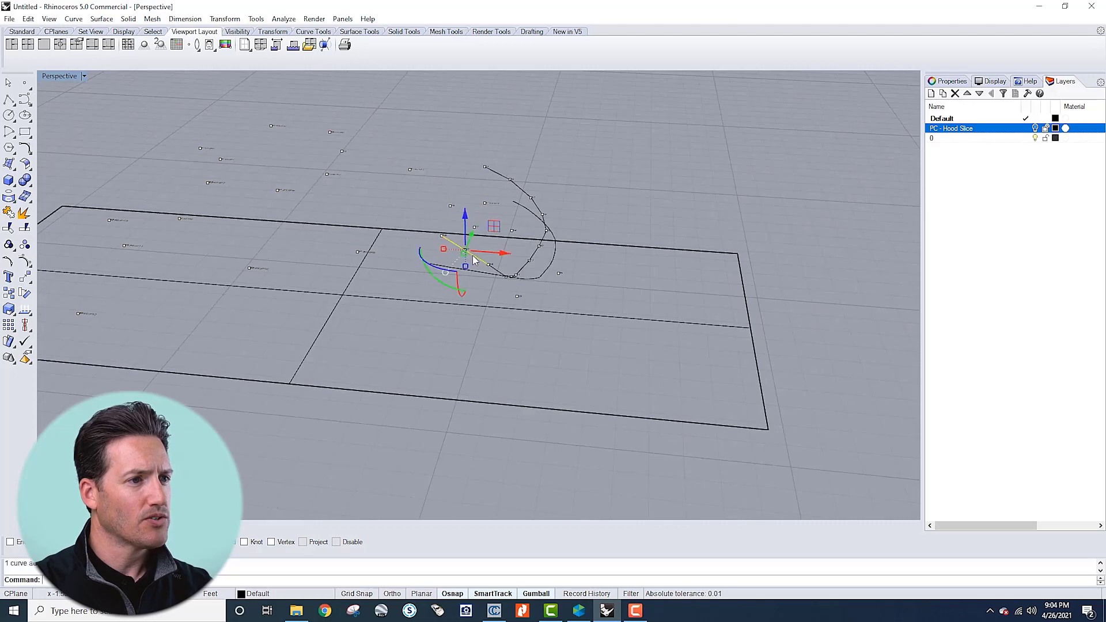
pyautogui.scroll(5, 522, 277)
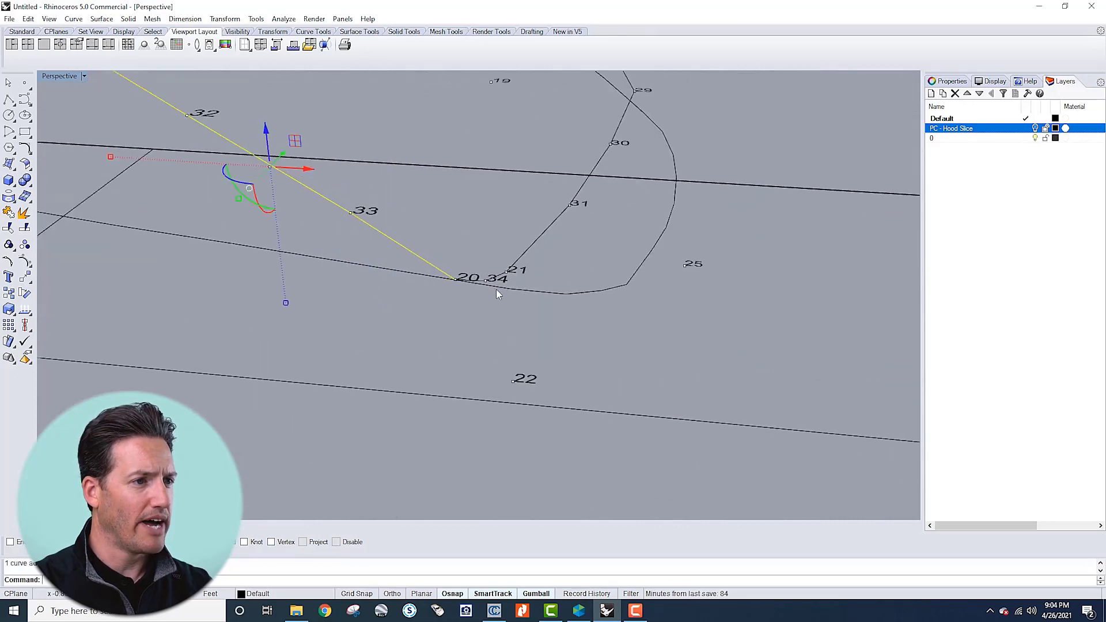
pyautogui.click(479, 279)
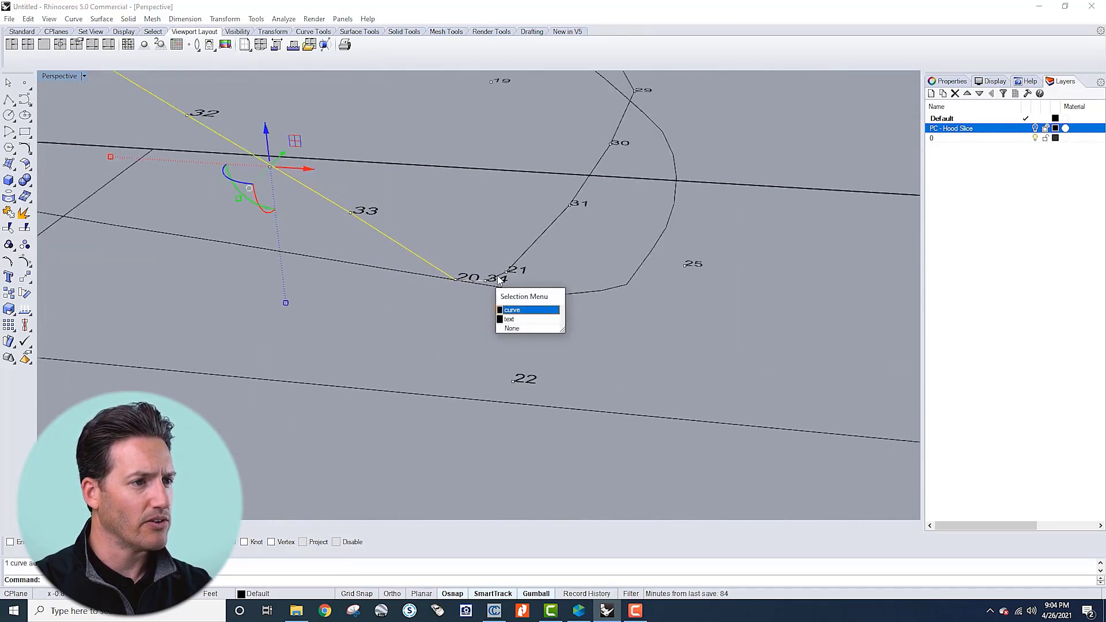
pyautogui.click(516, 307)
pyautogui.scroll(3, 517, 288)
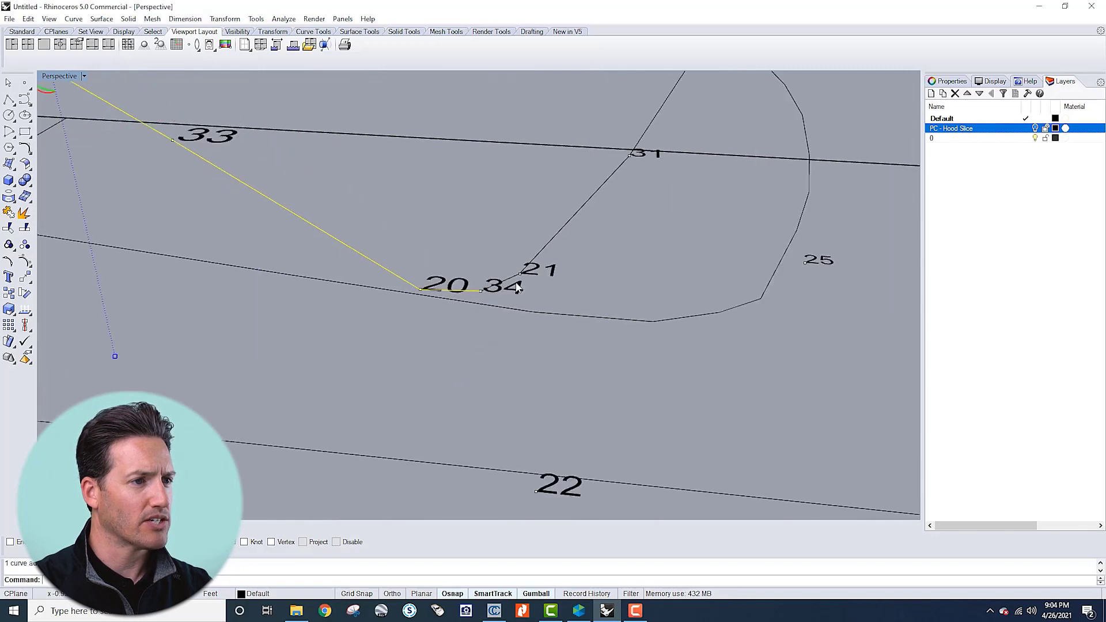
pyautogui.keyDown('shift'); pyautogui.click(511, 278); pyautogui.keyUp('shift')
pyautogui.keyDown('shift'); pyautogui.click(590, 196); pyautogui.keyUp('shift')
# Step: Add the damaged hood outline's remaining segments, from point 31 round to point 24, to the selection
pyautogui.scroll(-6, 590, 187)
pyautogui.moveTo(589, 186); pyautogui.dragTo(616, 290, button='right')
pyautogui.scroll(-7, 602, 172)
pyautogui.scroll(3, 616, 290)
pyautogui.keyDown('shift'); pyautogui.click(620, 285); pyautogui.keyUp('shift')
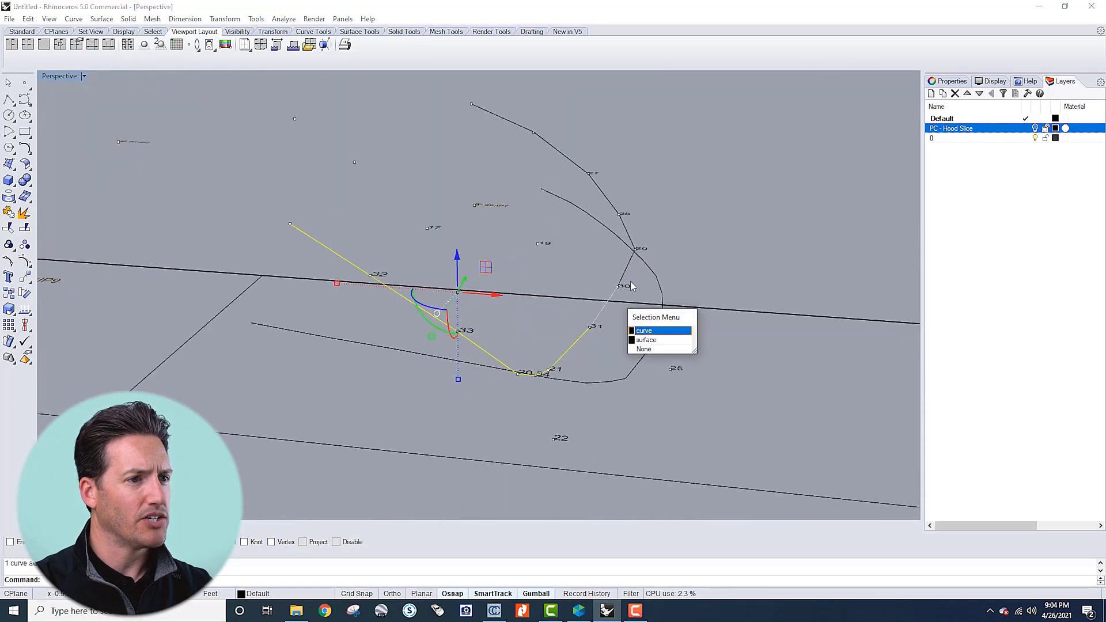
pyautogui.click(652, 332)
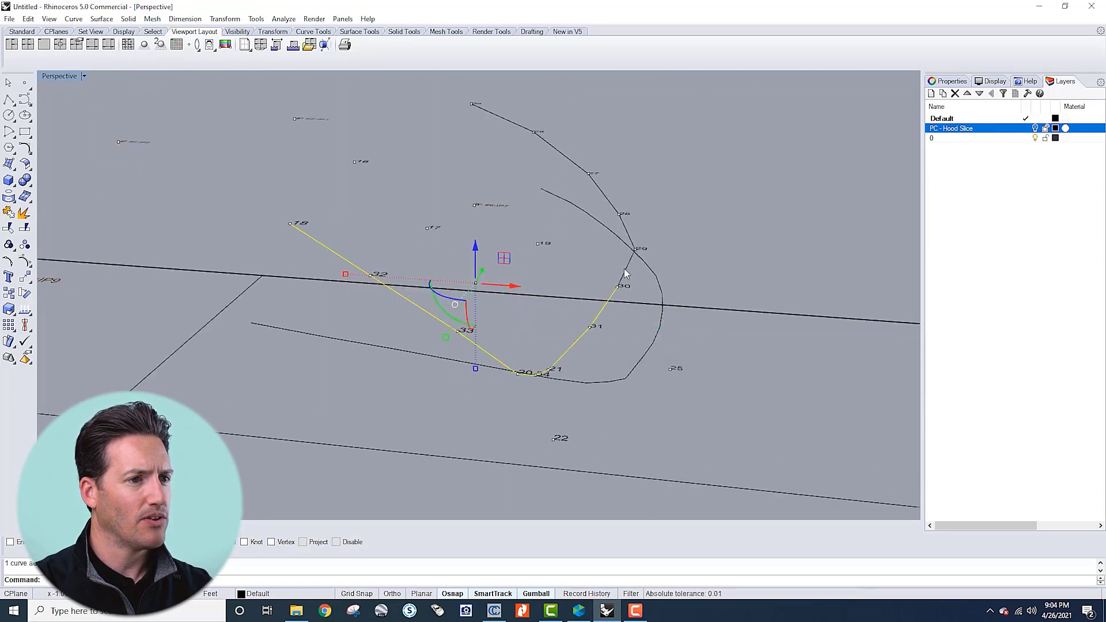
pyautogui.keyDown('shift'); pyautogui.click(626, 273); pyautogui.keyUp('shift')
pyautogui.keyDown('shift'); pyautogui.click(620, 222); pyautogui.keyUp('shift')
pyautogui.keyDown('shift'); pyautogui.click(607, 202); pyautogui.keyUp('shift')
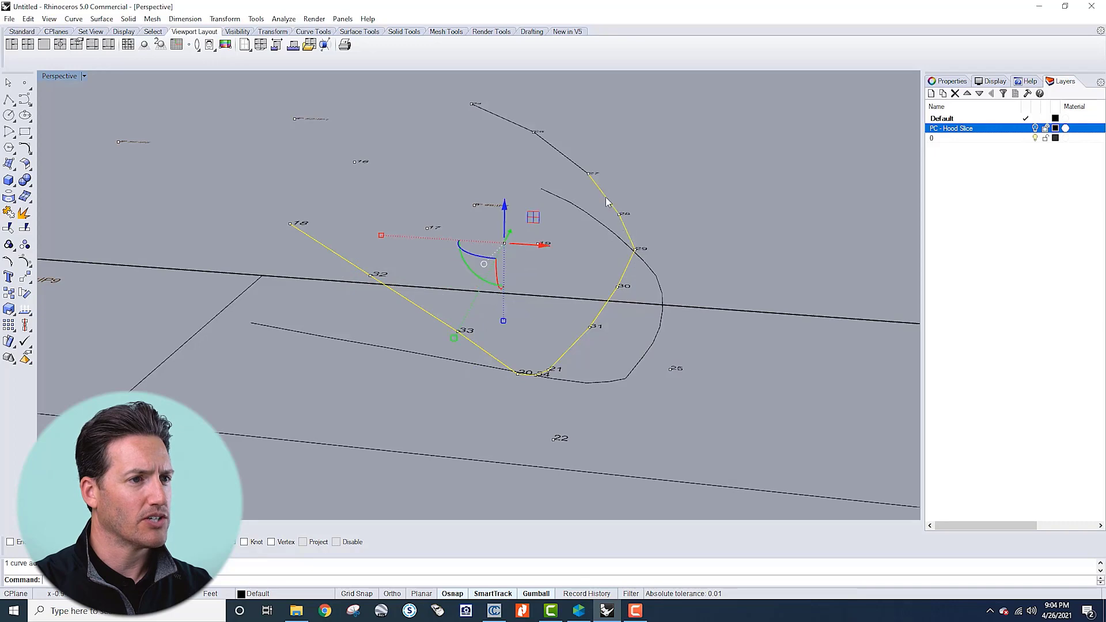
pyautogui.keyDown('shift'); pyautogui.click(568, 157); pyautogui.keyUp('shift')
pyautogui.keyDown('shift'); pyautogui.click(502, 118); pyautogui.keyUp('shift')
# Step: Project the selected damaged hood outline onto the ground plane surface
pyautogui.scroll(-6, 616, 219)
pyautogui.moveTo(614, 302); pyautogui.dragTo(637, 302, button='right')
pyautogui.write('Pr')
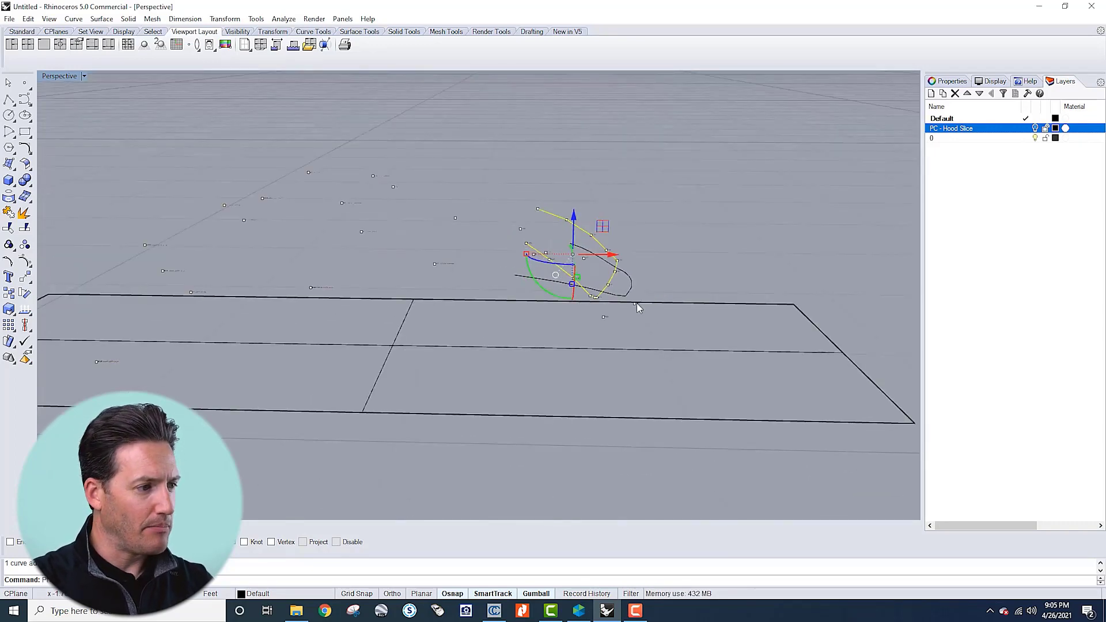
pyautogui.write('oject')
pyautogui.press('Return')
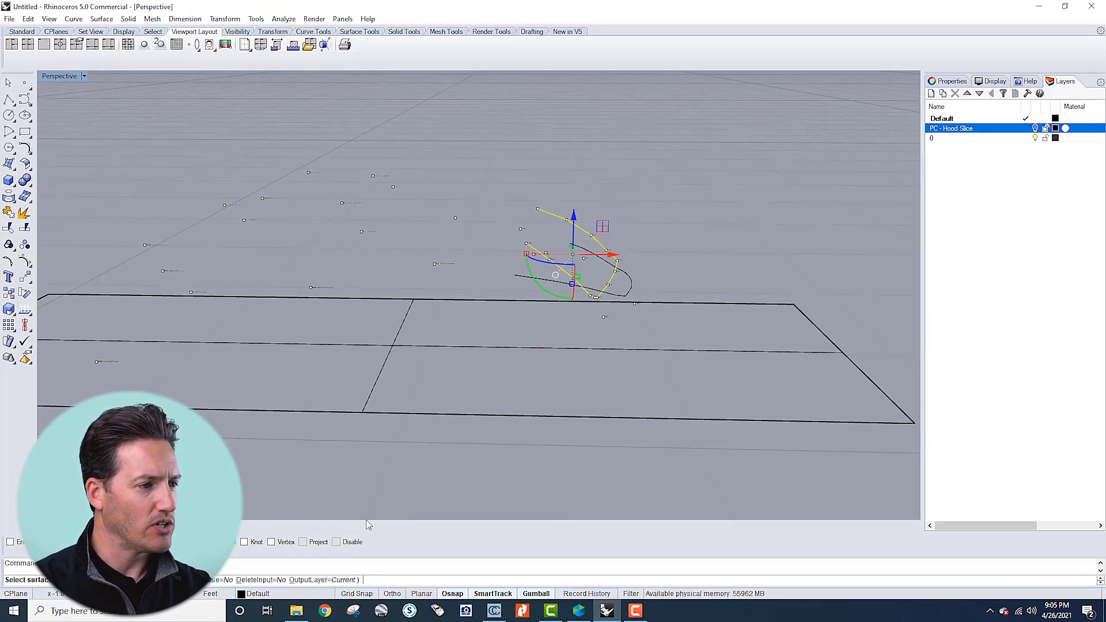
pyautogui.moveTo(369, 516); pyautogui.dragTo(510, 412, button='right')
pyautogui.click(505, 415)
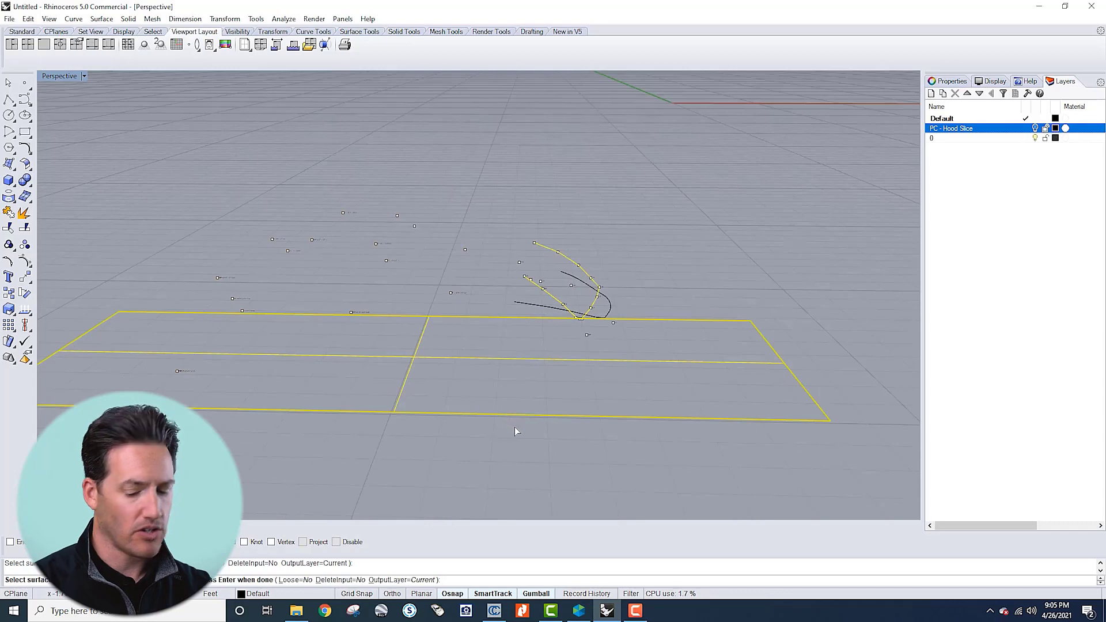
pyautogui.press('Return')
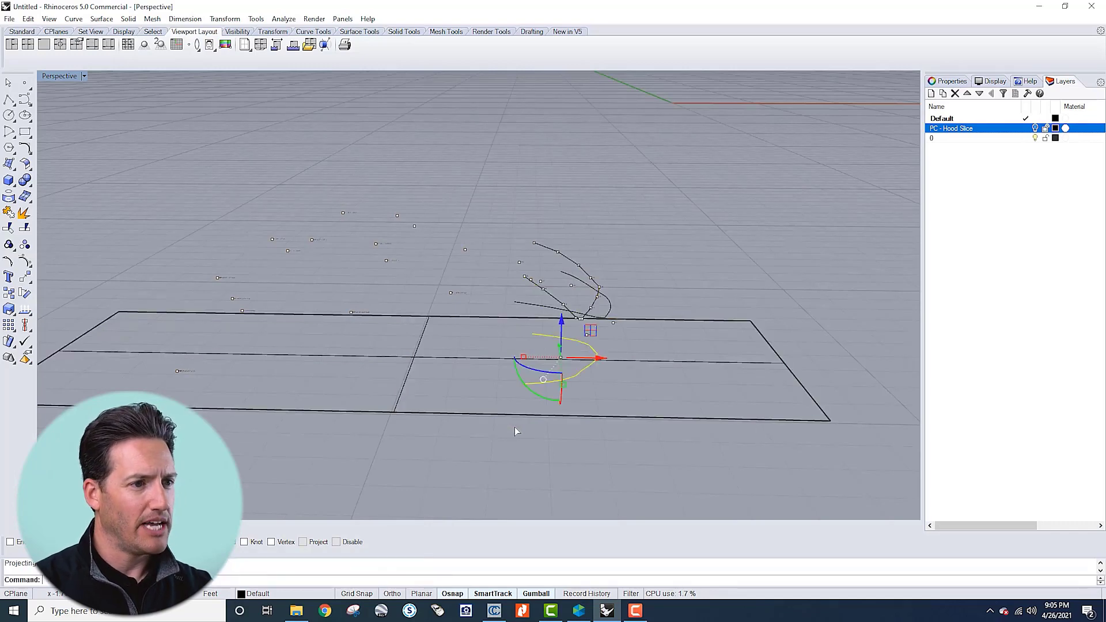
# Step: Project the smooth undamaged hood outline onto the same plane surface
pyautogui.moveTo(673, 298); pyautogui.dragTo(700, 287, button='right')
pyautogui.click(637, 304)
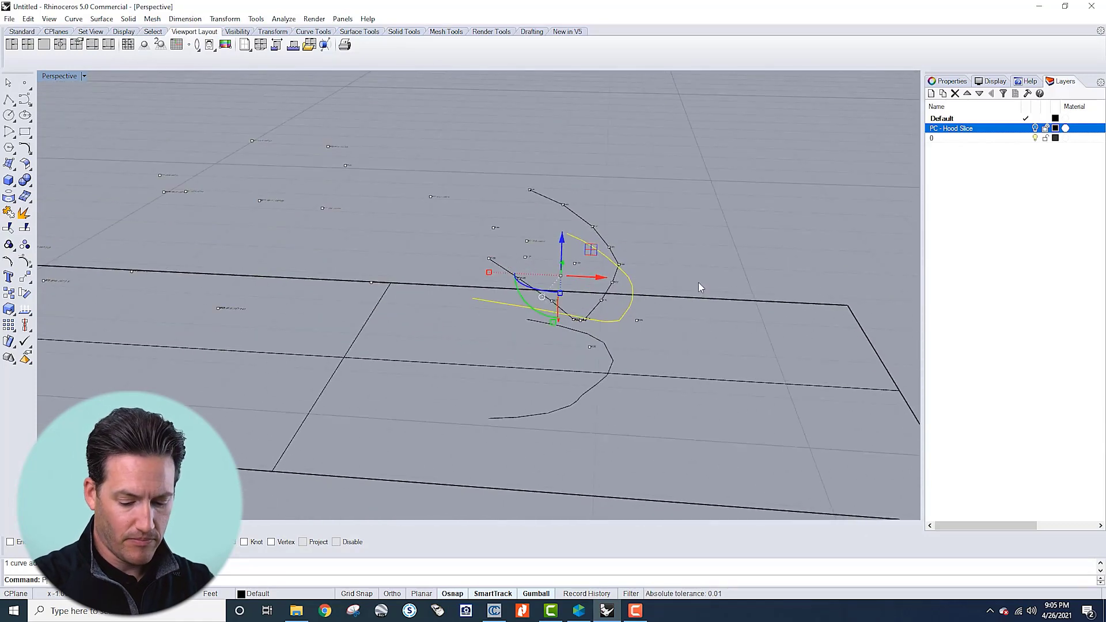
pyautogui.press('Return')
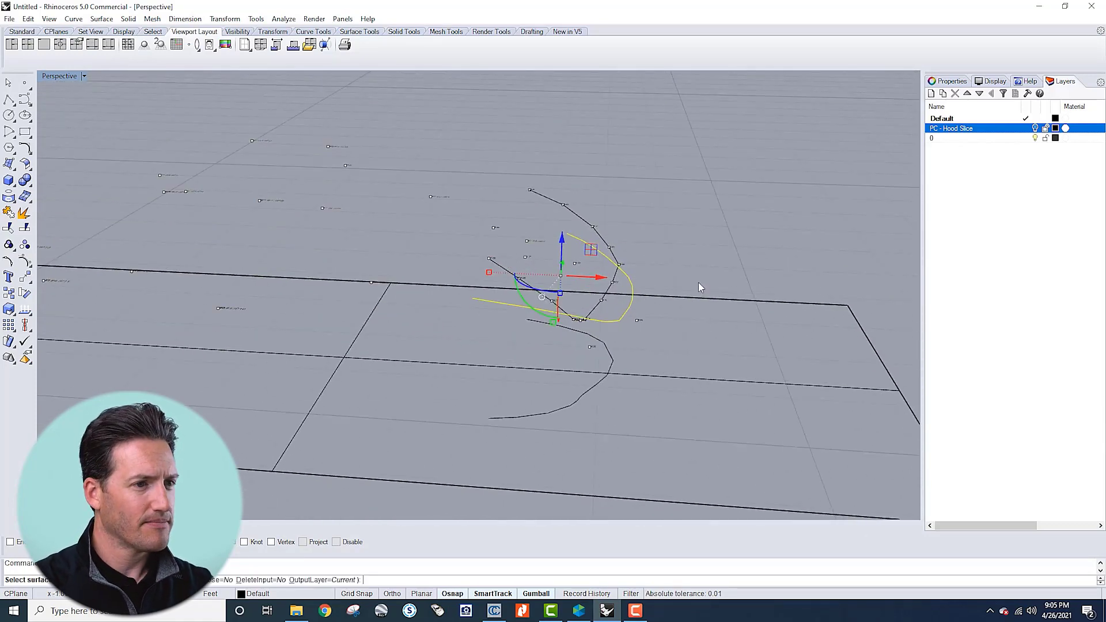
pyautogui.click(686, 375)
pyautogui.press('Return')
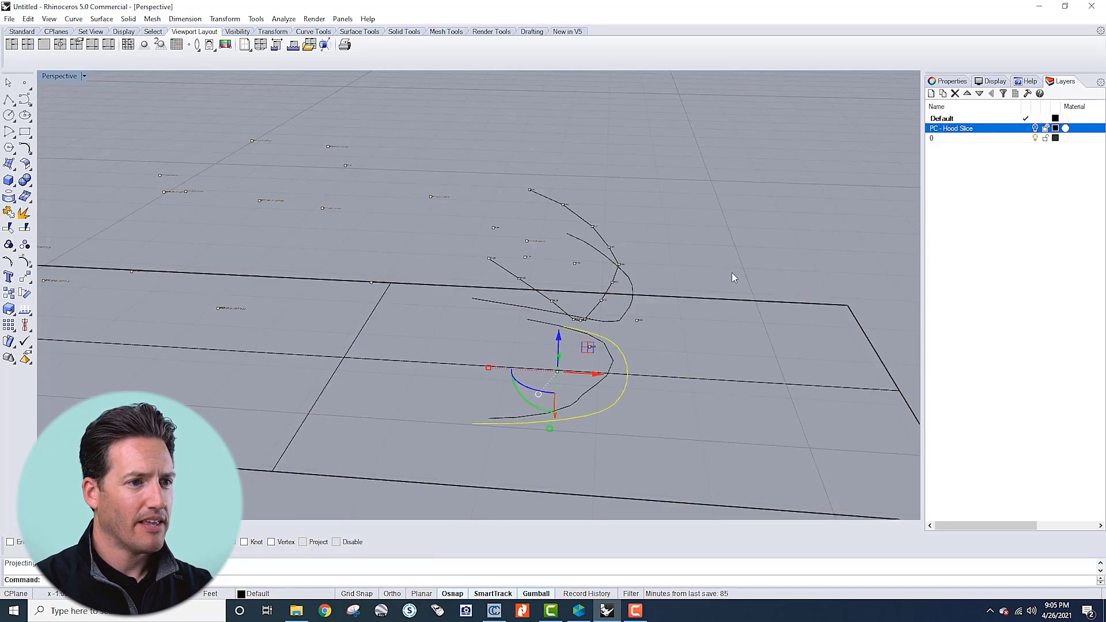
# Step: Compare the projected damaged and undamaged hood outlines in the Perspective and Top views
pyautogui.moveTo(731, 277); pyautogui.dragTo(646, 337, button='right')
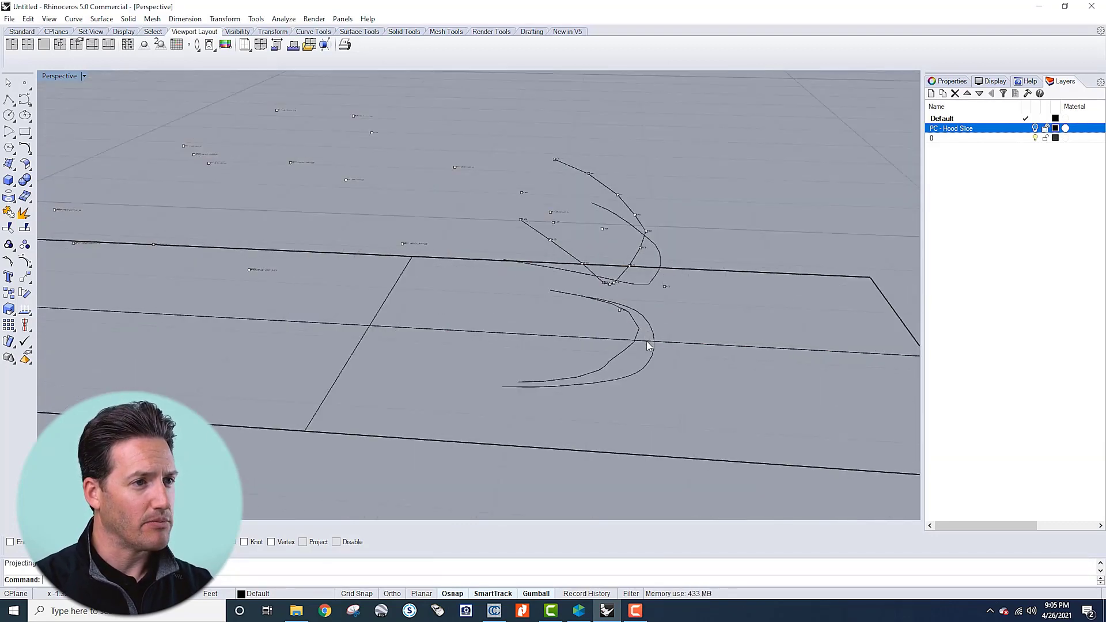
pyautogui.doubleClick(64, 75)
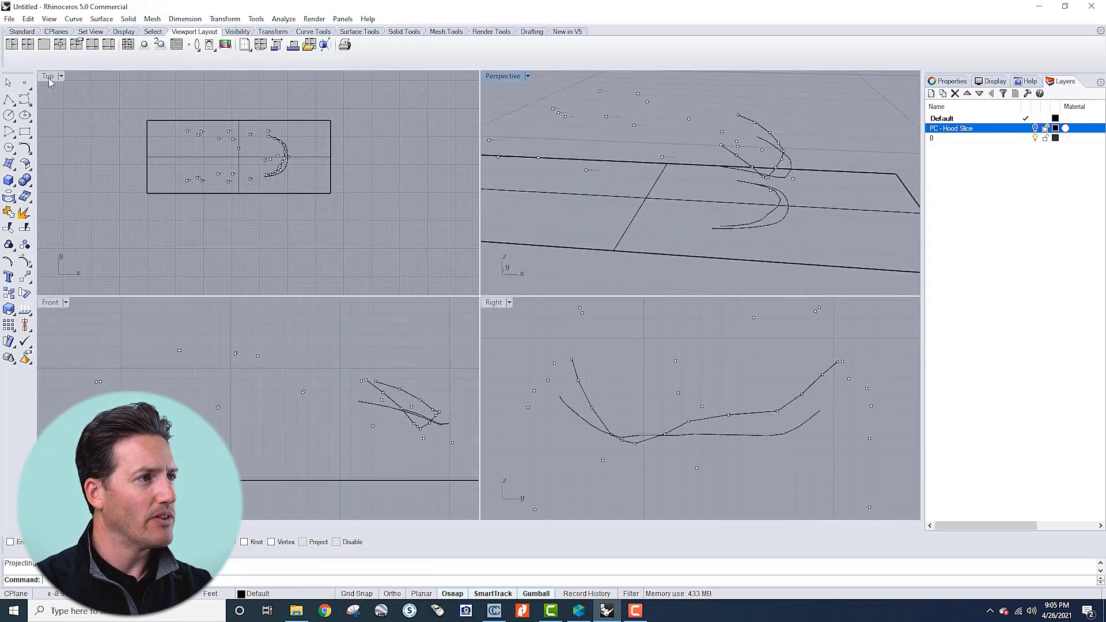
pyautogui.doubleClick(62, 77)
pyautogui.scroll(5, 595, 236)
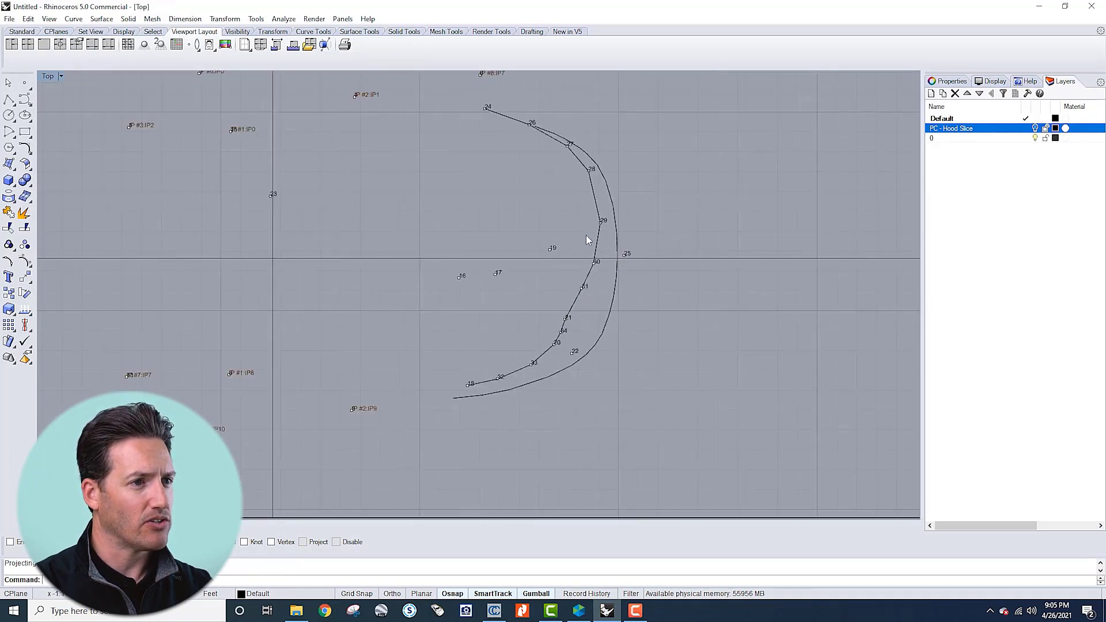
pyautogui.scroll(-3, 586, 235)
pyautogui.scroll(2, 534, 188)
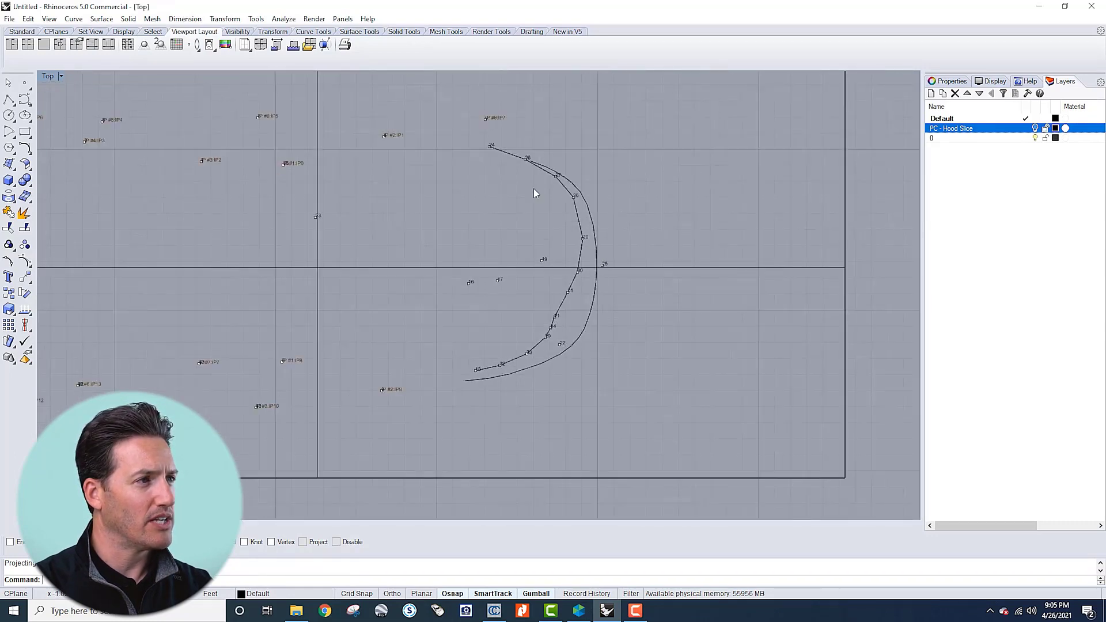
pyautogui.doubleClick(48, 77)
pyautogui.doubleClick(490, 77)
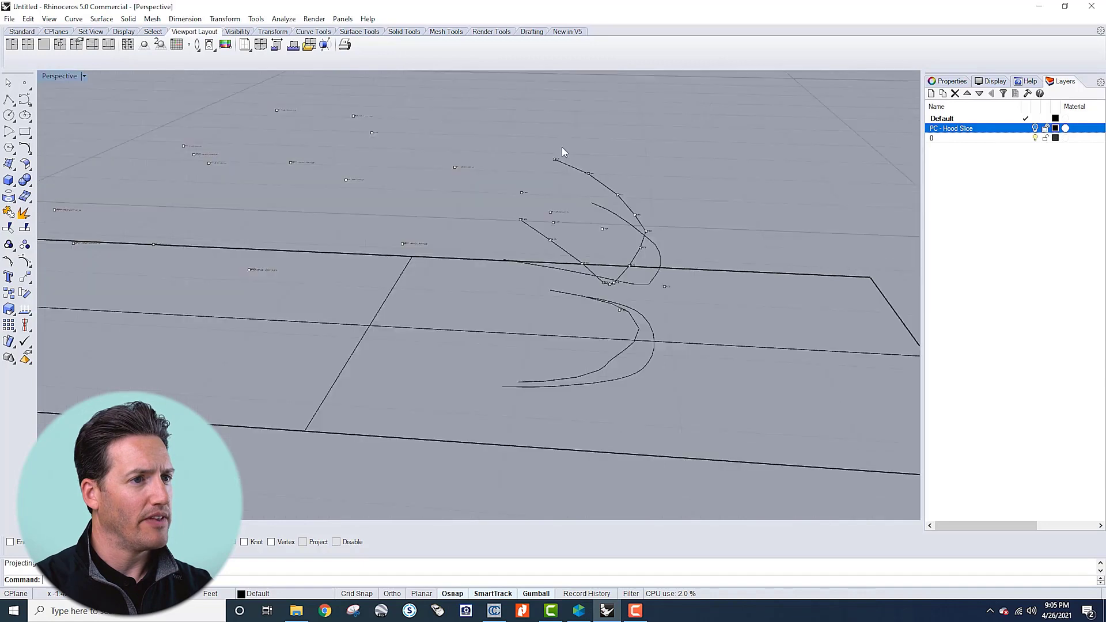
# Step: Delete the vehicle points and original hood outlines above the plane, keeping the two projected curves
pyautogui.moveTo(562, 147); pyautogui.dragTo(608, 190, button='right')
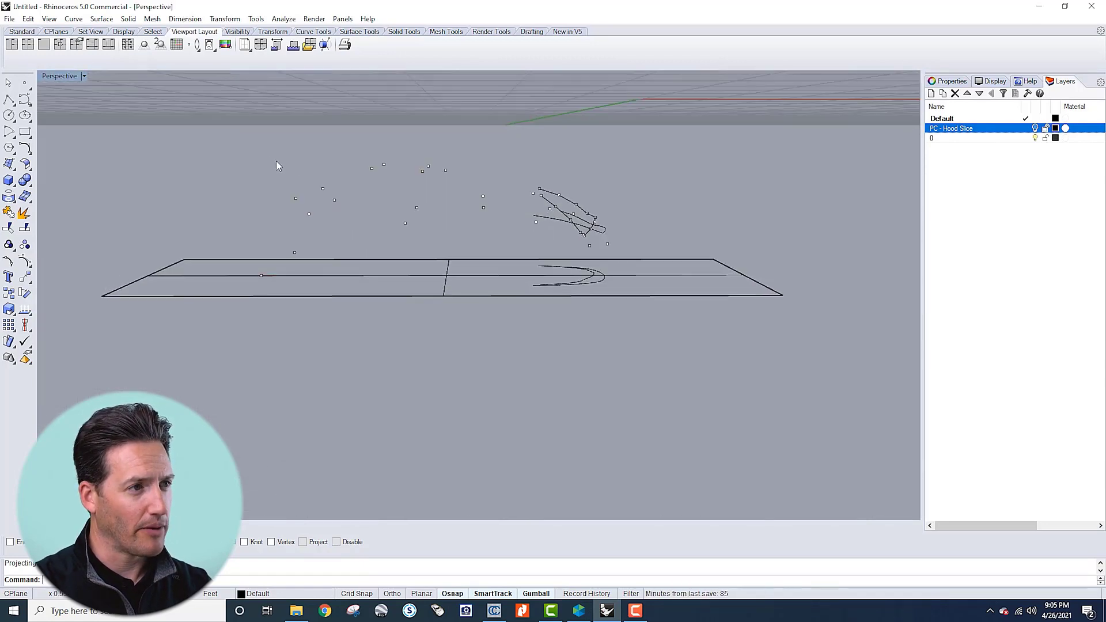
pyautogui.moveTo(240, 149); pyautogui.dragTo(676, 255)
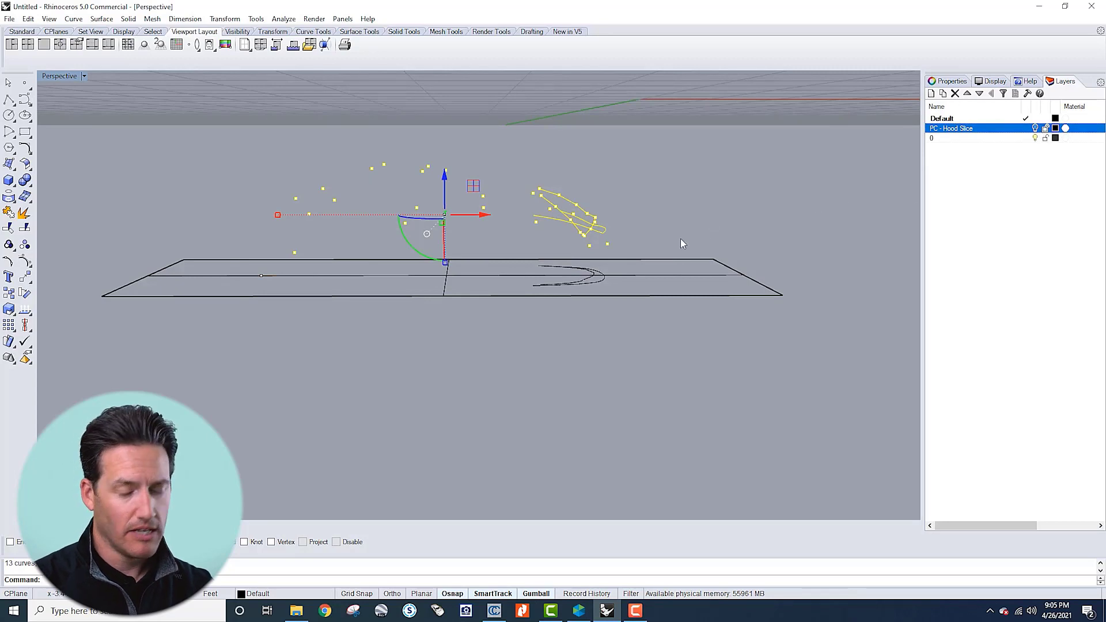
pyautogui.press('Delete')
# Step: Delete the leftover black point near the plane's centreline, leaving its overlapping text labels in place
pyautogui.scroll(3, 273, 282)
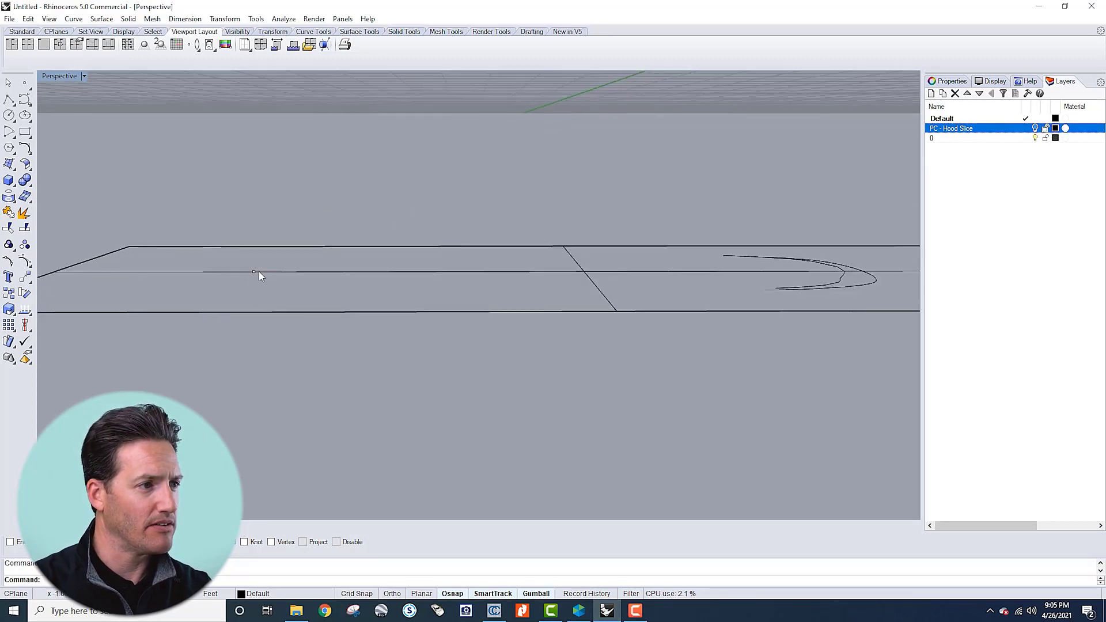
pyautogui.click(256, 272)
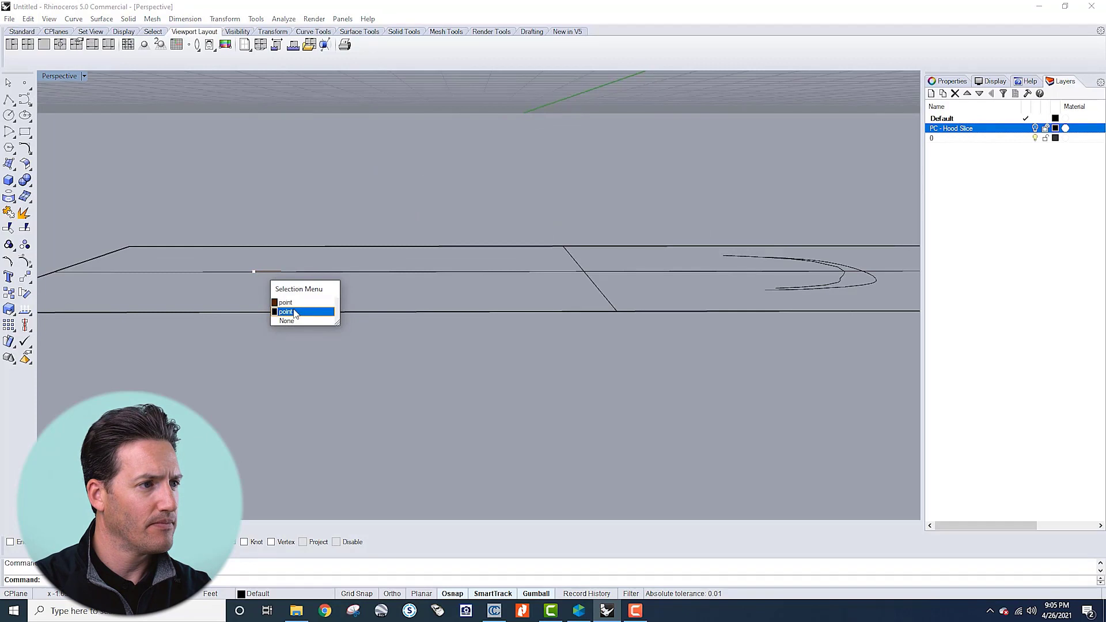
pyautogui.click(294, 311)
pyautogui.press('Delete')
pyautogui.click(256, 272)
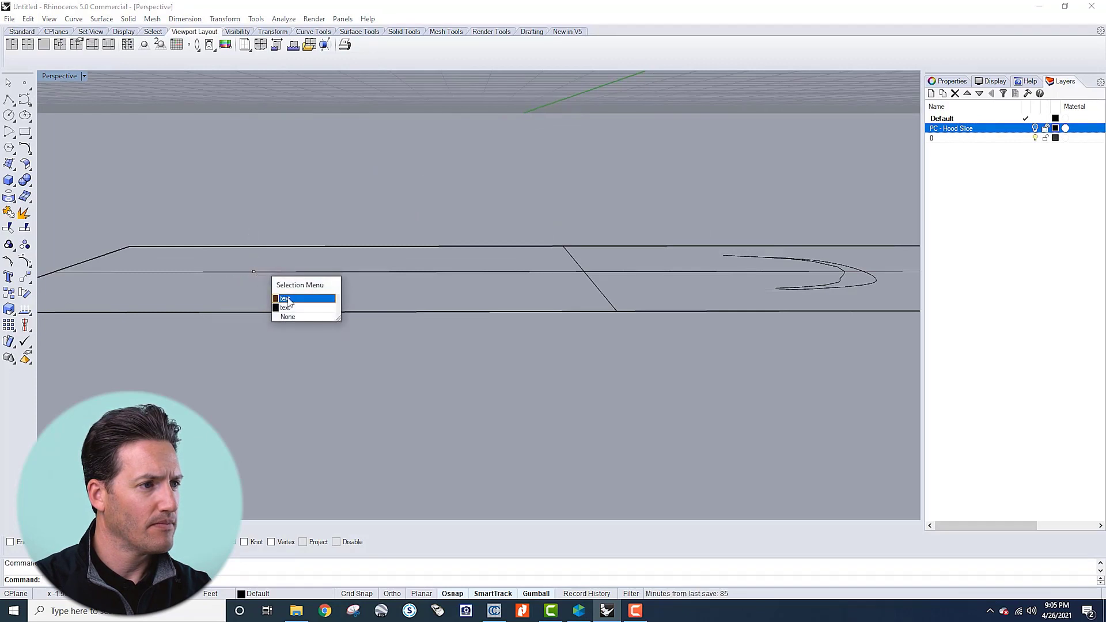
pyautogui.click(311, 195)
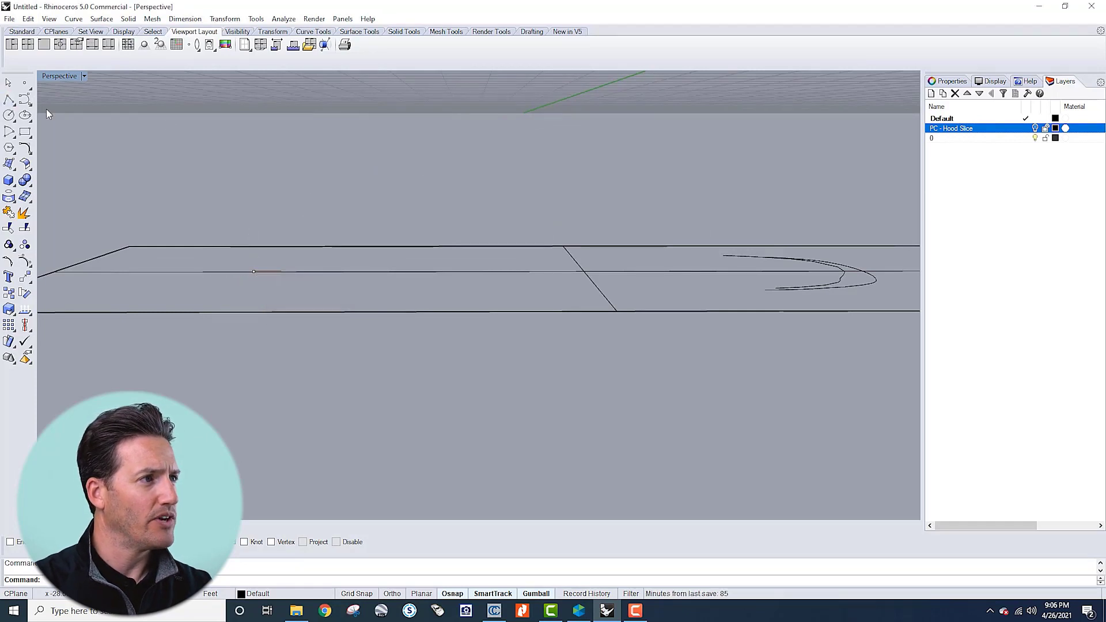
# Step: Examine the gap between the two projected hood outlines up close and as a whole in the maximized Top view
pyautogui.doubleClick(56, 79)
pyautogui.doubleClick(46, 76)
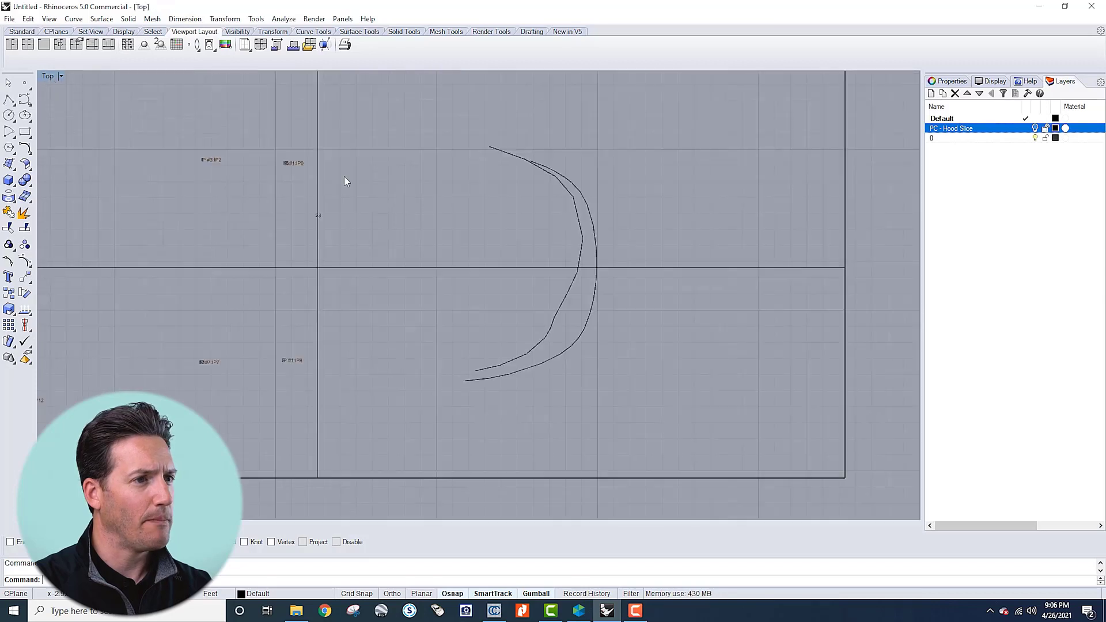
pyautogui.scroll(6, 531, 208)
pyautogui.moveTo(531, 207); pyautogui.dragTo(532, 241, button='right')
pyautogui.scroll(2, 538, 215)
pyautogui.rightClick(538, 181)
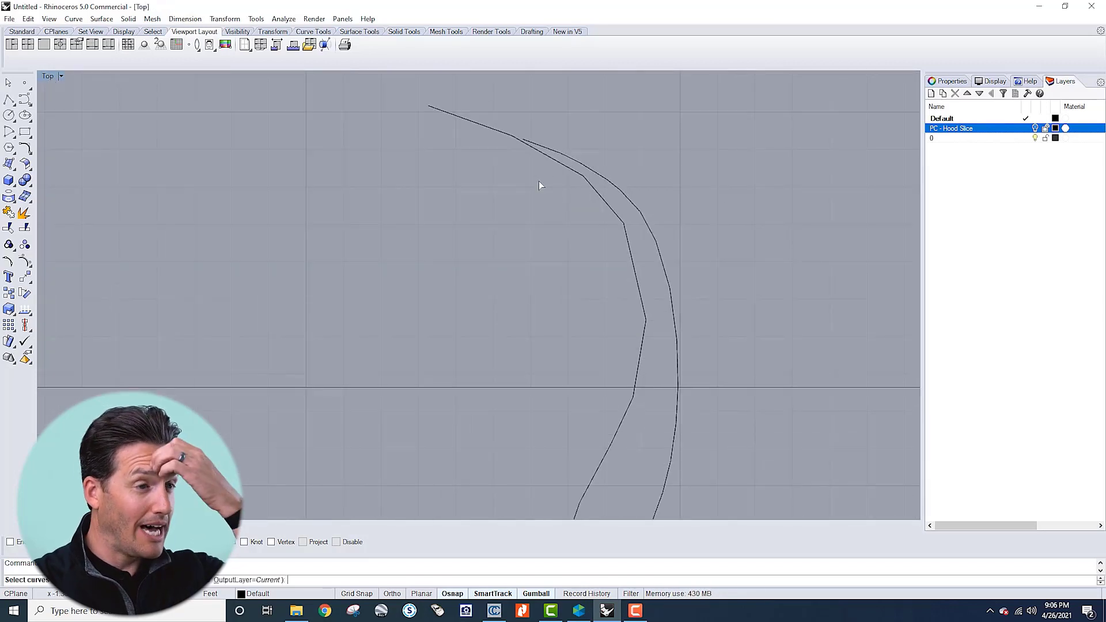
pyautogui.scroll(1, 564, 179)
pyautogui.moveTo(576, 173); pyautogui.dragTo(570, 207, button='right')
pyautogui.scroll(-2, 579, 207)
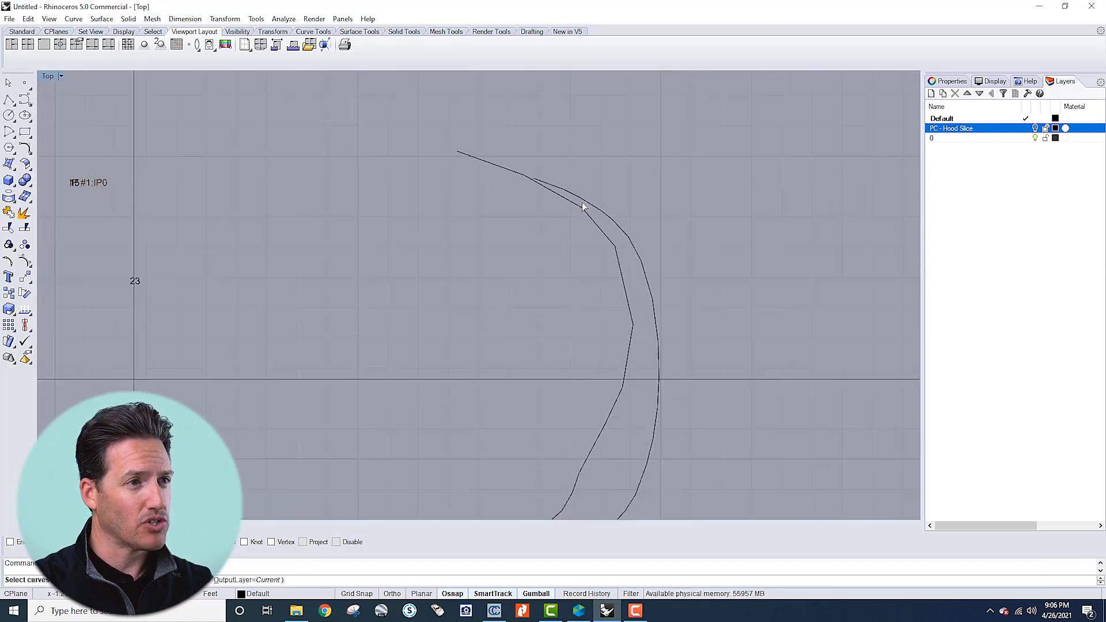
pyautogui.scroll(-3, 588, 203)
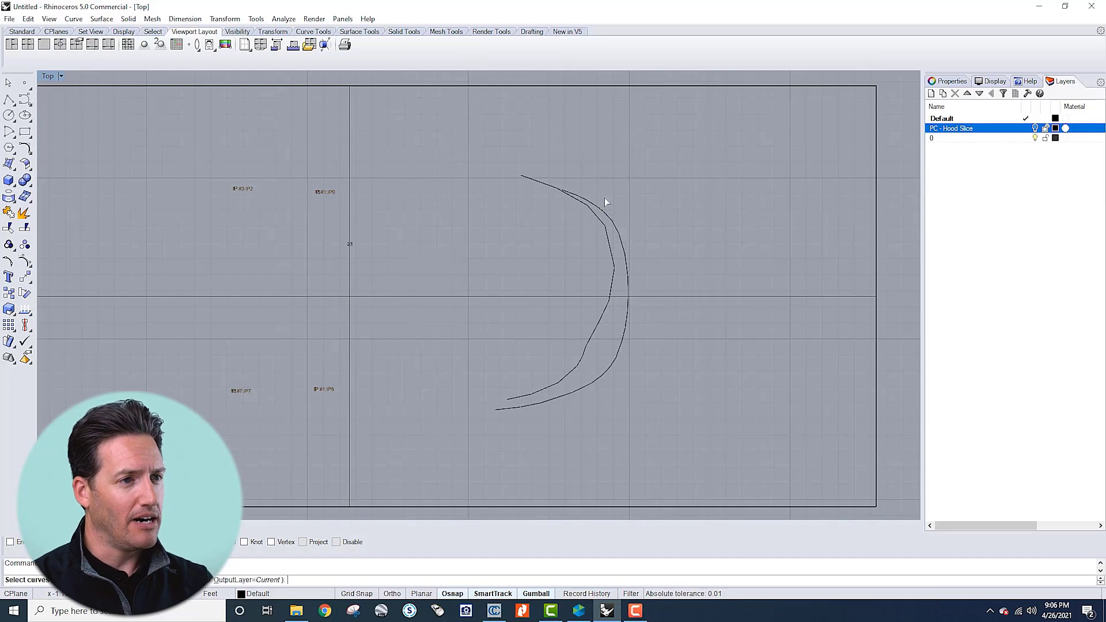
# Step: With Ortho on, draw a horizontal line from the undamaged hood outline's upper curve inward across the damaged outline
pyautogui.scroll(2, 556, 208)
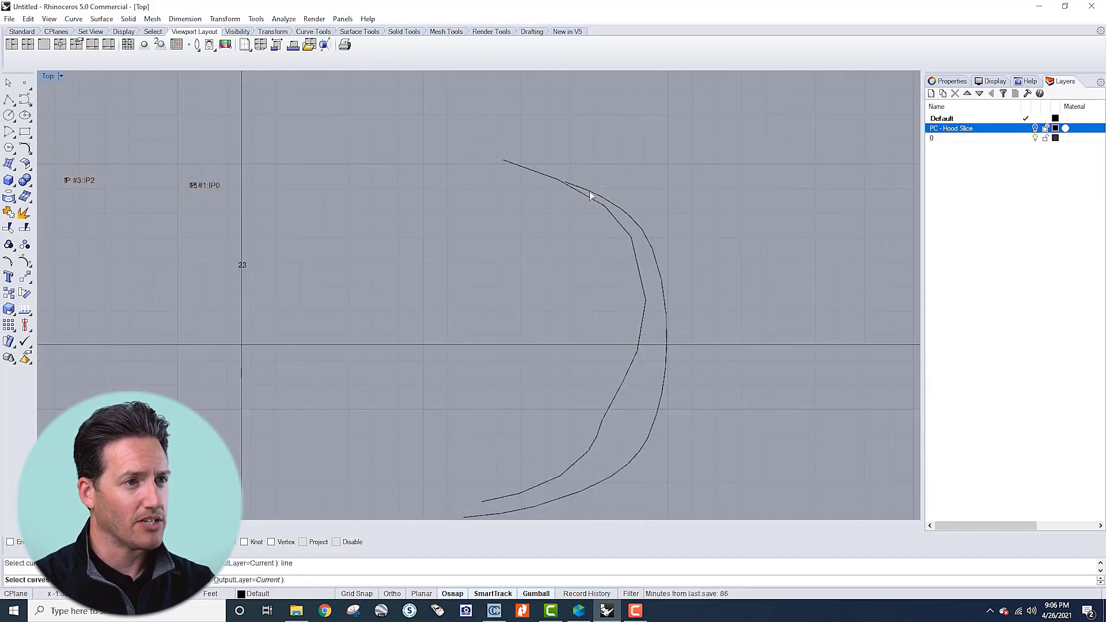
pyautogui.scroll(2, 589, 194)
pyautogui.scroll(1, 596, 197)
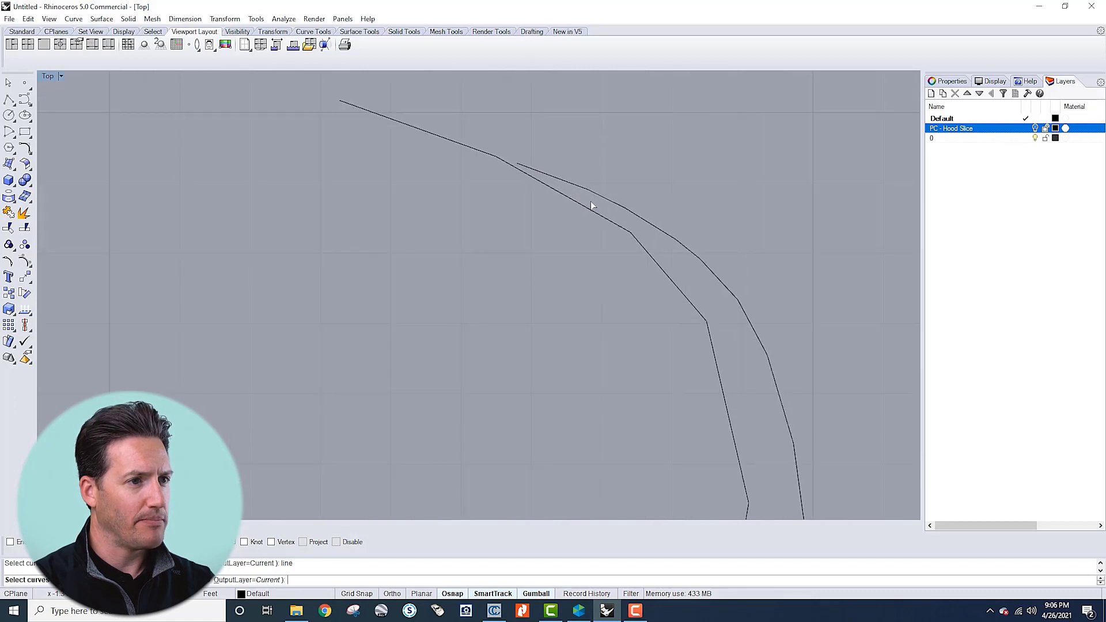
pyautogui.press('Escape')
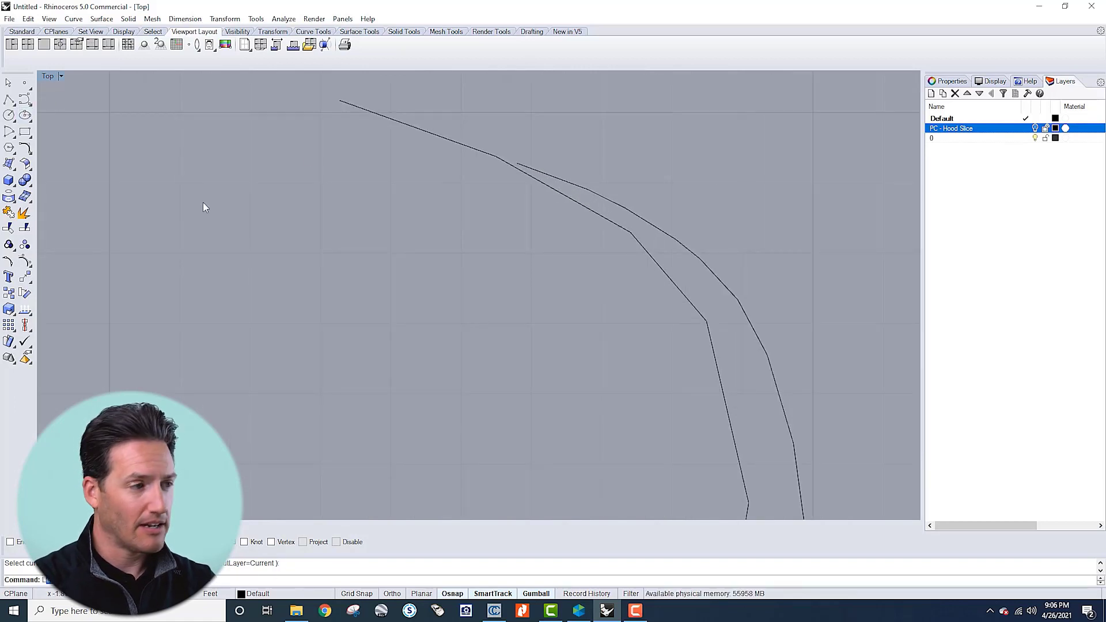
pyautogui.press('Return')
pyautogui.scroll(2, 625, 196)
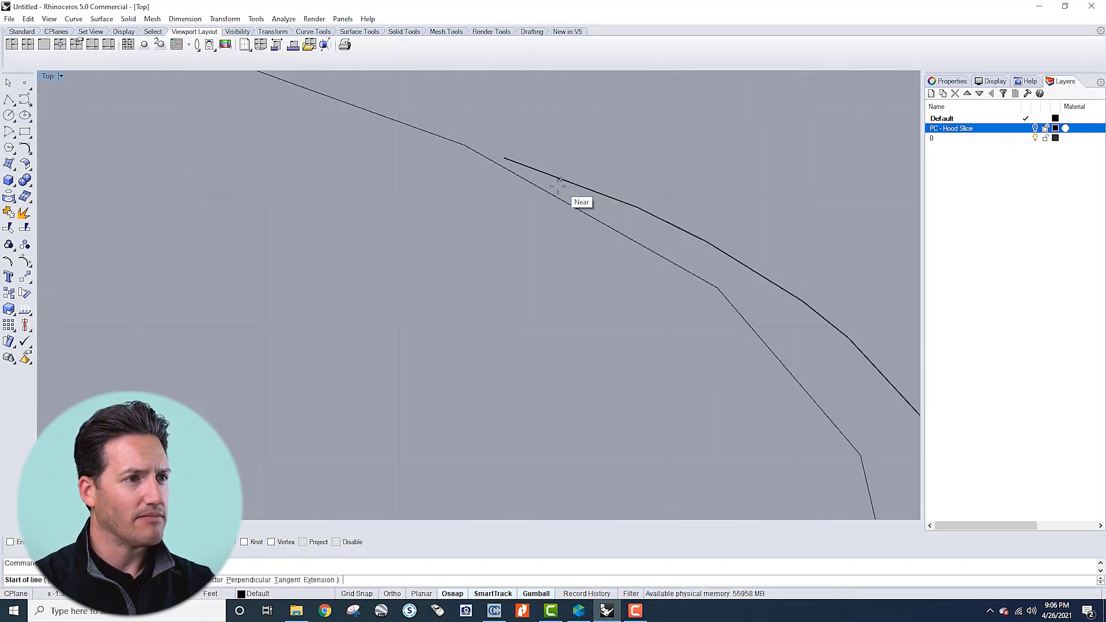
pyautogui.click(774, 281)
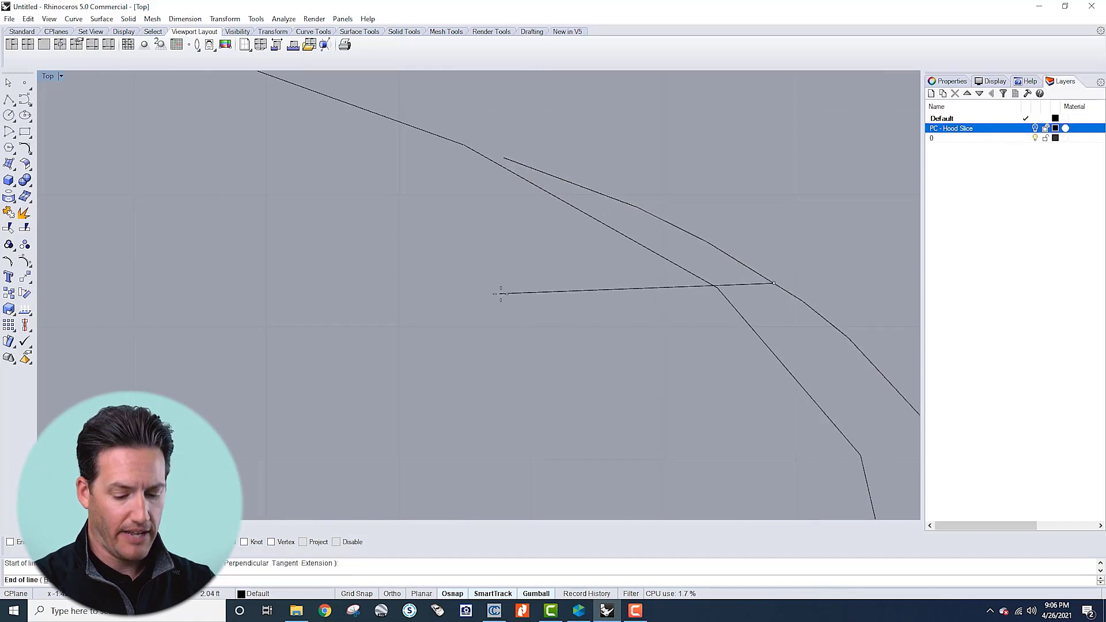
pyautogui.press('F8')
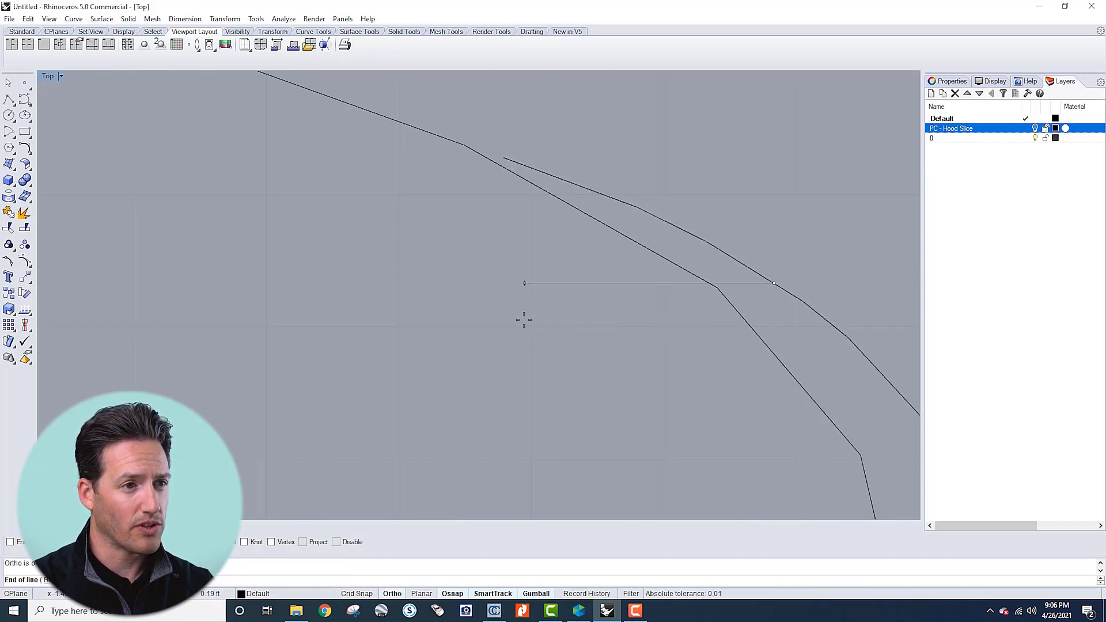
pyautogui.click(509, 303)
# Step: Draw two more horizontal lines from the undamaged outline inward across the damaged one, spaced between the first line and the centreline
pyautogui.scroll(-5, 589, 259)
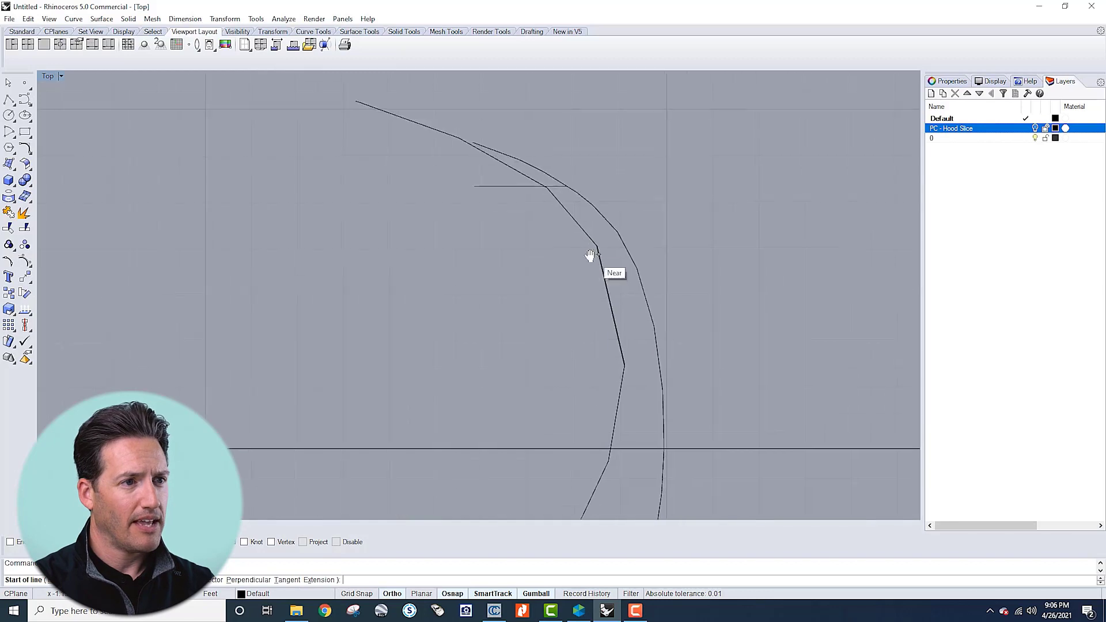
pyautogui.rightClick(634, 275)
pyautogui.click(634, 274)
pyautogui.click(479, 268)
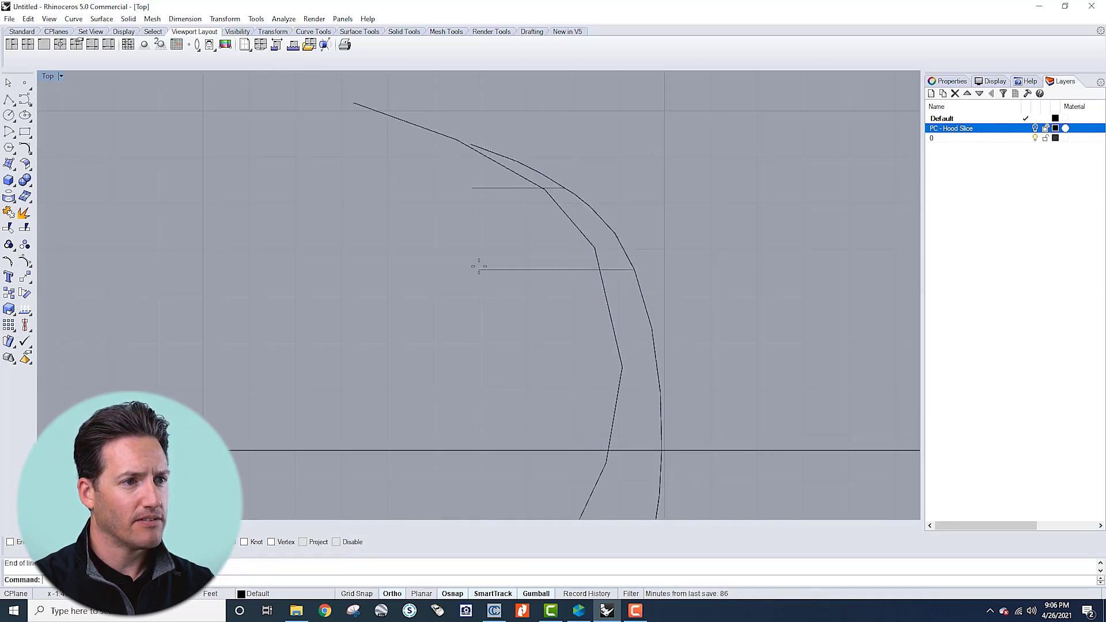
pyautogui.moveTo(480, 268); pyautogui.dragTo(482, 268, button='right')
pyautogui.rightClick(602, 341)
pyautogui.click(657, 360)
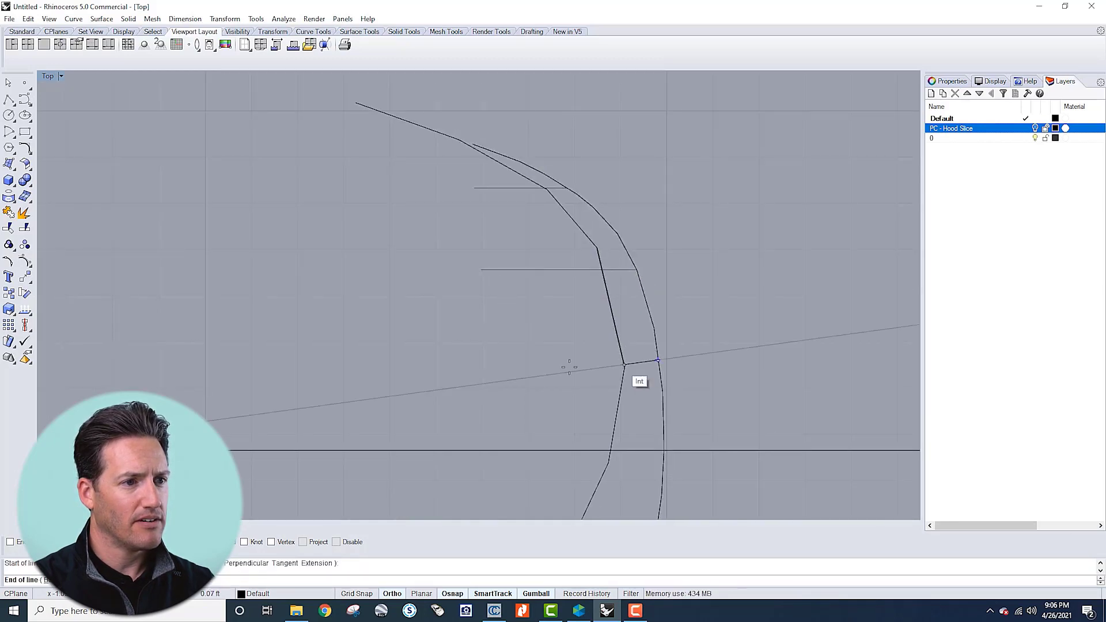
pyautogui.click(501, 362)
# Step: Draw two horizontal lines below the centreline, starting on the undamaged outline and crossing the damaged one
pyautogui.rightClick(525, 328)
pyautogui.scroll(-5, 540, 374)
pyautogui.scroll(5, 540, 374)
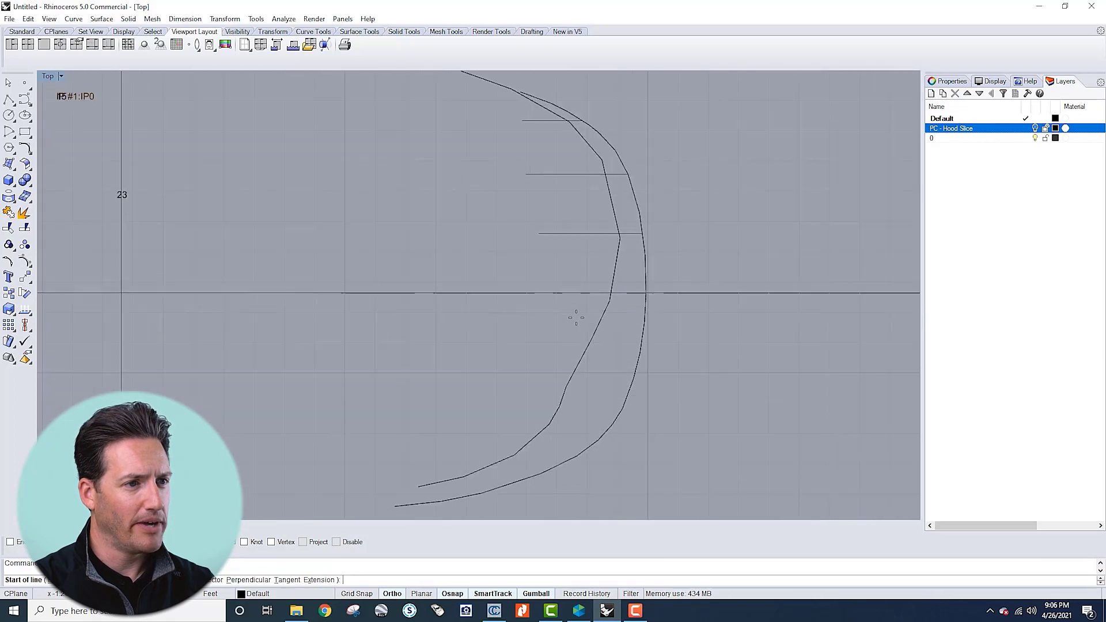
pyautogui.click(644, 306)
pyautogui.click(508, 312)
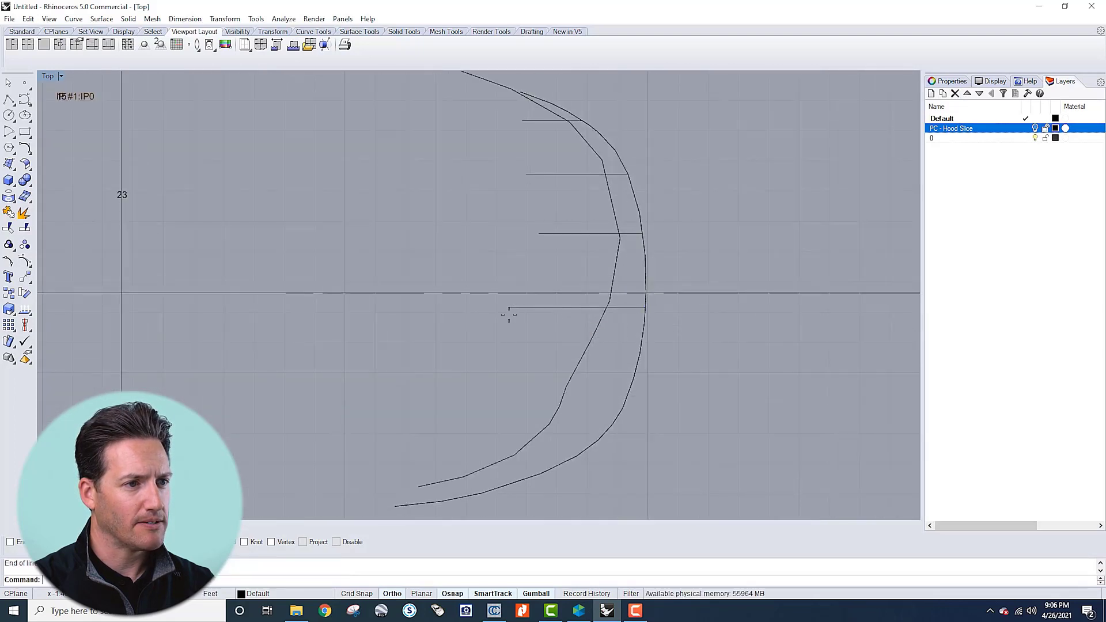
pyautogui.rightClick(522, 360)
pyautogui.click(636, 365)
pyautogui.click(498, 367)
# Step: Draw two more horizontal lines from the undamaged outline across the damaged one, near the outlines' lower ends
pyautogui.rightClick(500, 401)
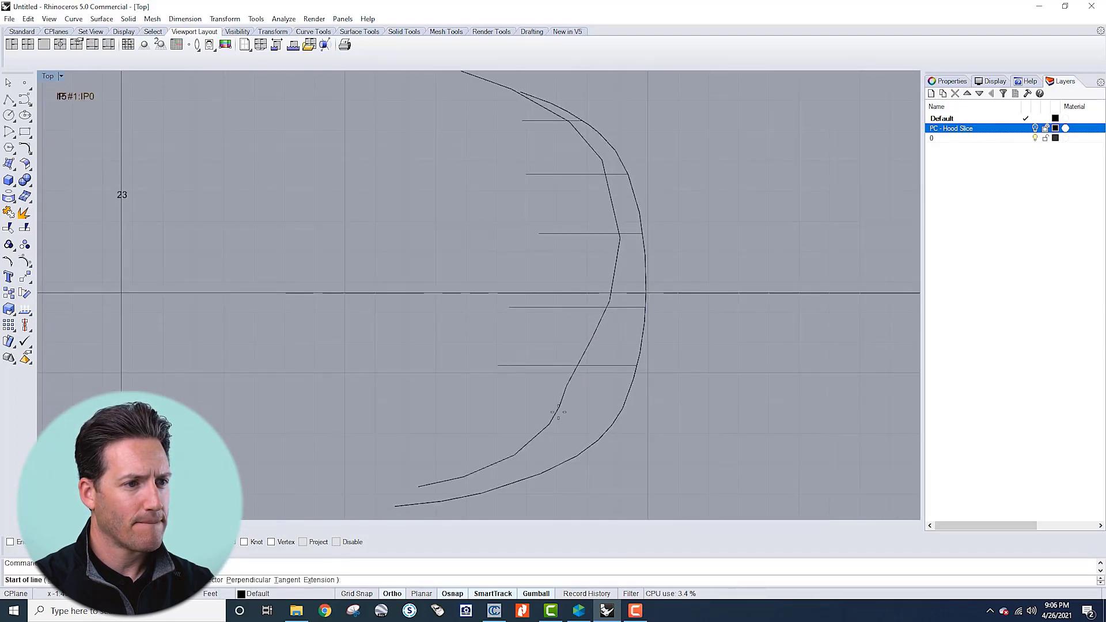
pyautogui.click(616, 416)
pyautogui.click(475, 416)
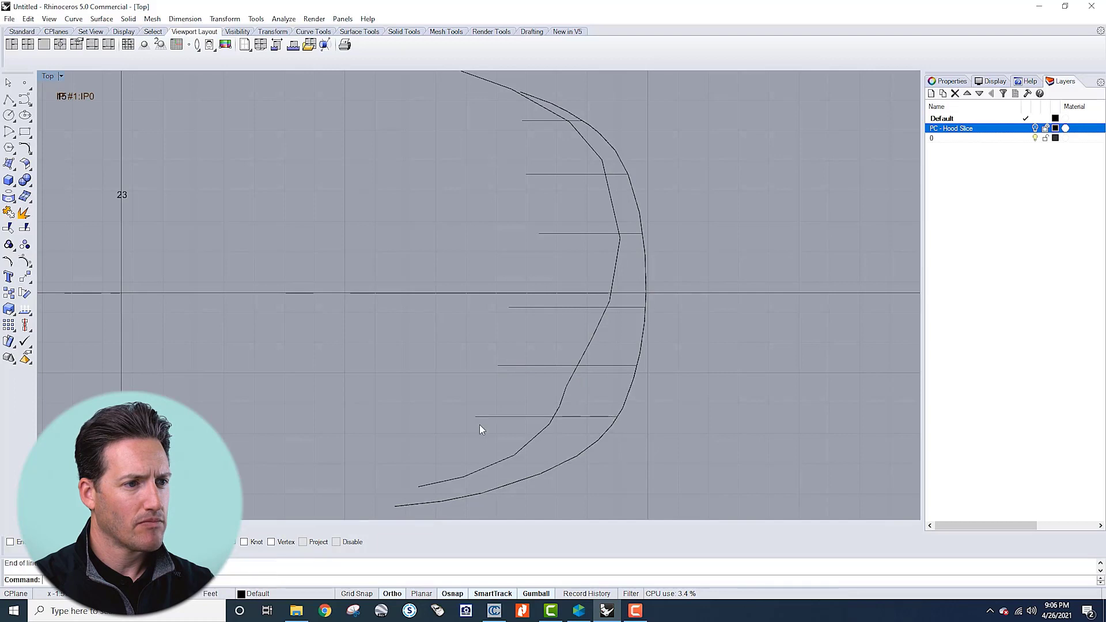
pyautogui.rightClick(502, 396)
pyautogui.click(526, 478)
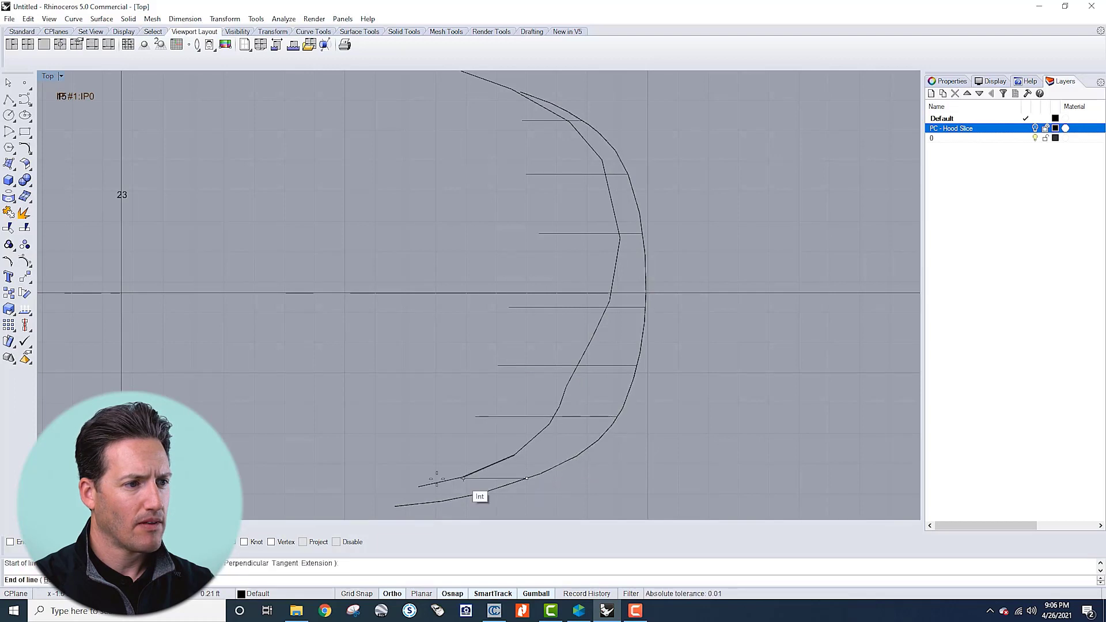
pyautogui.click(390, 478)
# Step: Trim the seven horizontal lines at the damaged hood outline, using its segments as cutting edges and keeping only the parts between the outlines
pyautogui.click(607, 175)
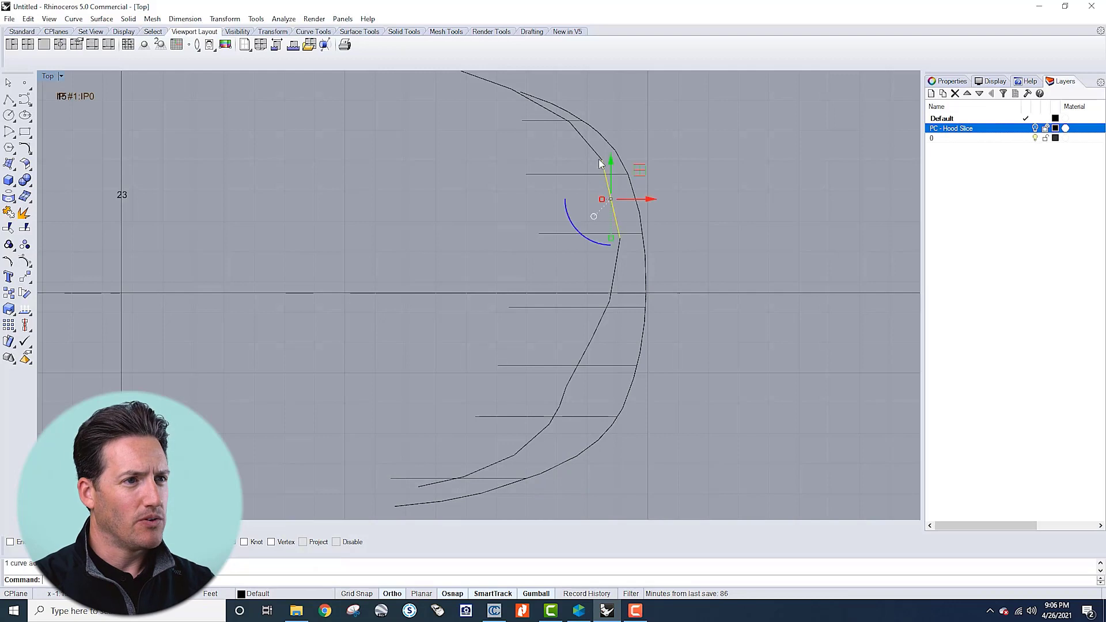
pyautogui.keyDown('shift'); pyautogui.click(552, 116); pyautogui.keyUp('shift')
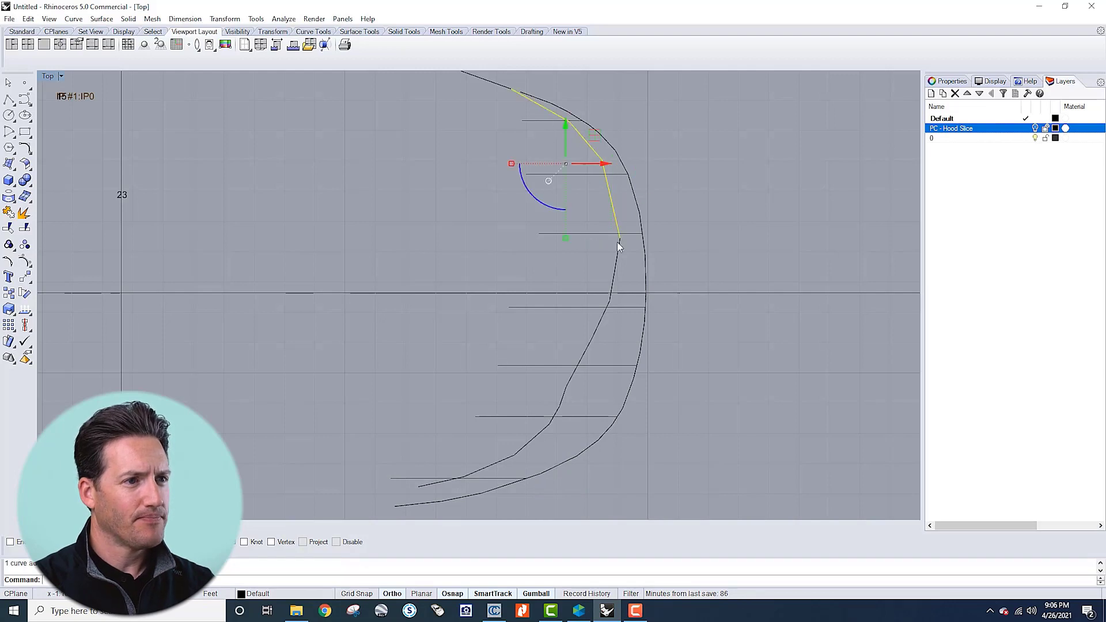
pyautogui.keyDown('shift'); pyautogui.click(617, 264); pyautogui.keyUp('shift')
pyautogui.keyDown('shift'); pyautogui.click(595, 333); pyautogui.keyUp('shift')
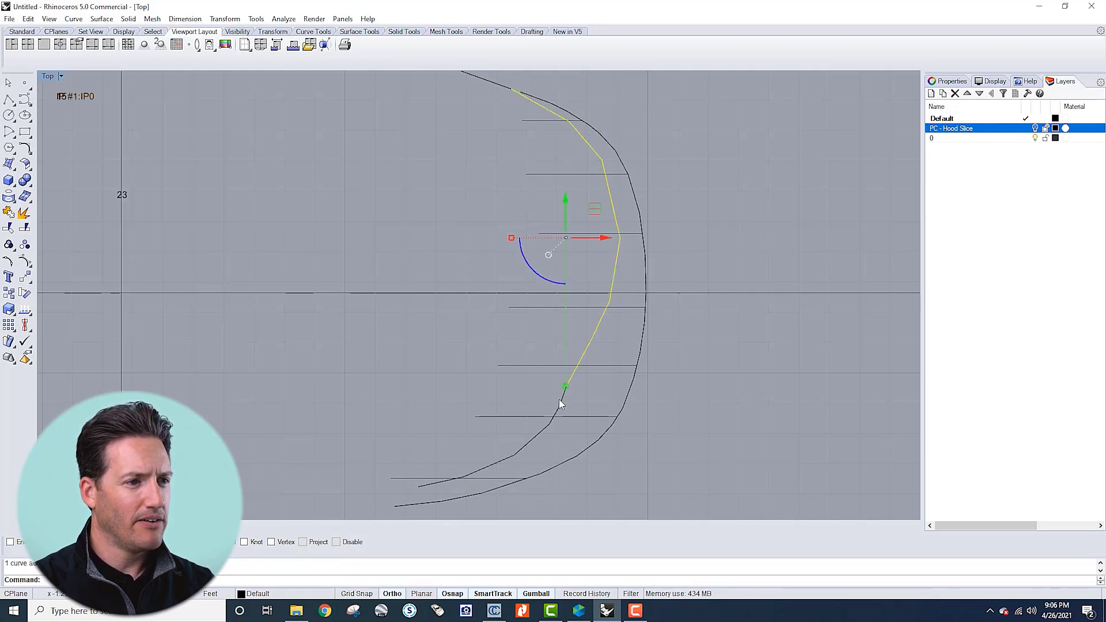
pyautogui.keyDown('shift'); pyautogui.click(560, 402); pyautogui.keyUp('shift')
pyautogui.keyDown('shift'); pyautogui.click(549, 424); pyautogui.keyUp('shift')
pyautogui.keyDown('shift'); pyautogui.click(516, 451); pyautogui.keyUp('shift')
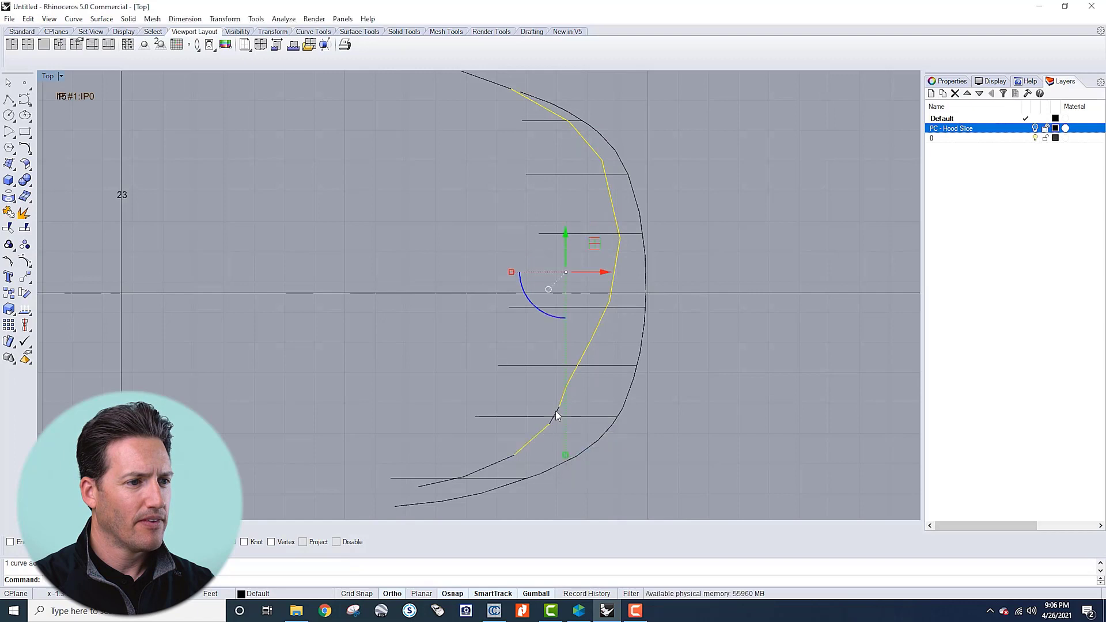
pyautogui.keyDown('shift'); pyautogui.click(499, 464); pyautogui.keyUp('shift')
pyautogui.keyDown('shift'); pyautogui.click(431, 486); pyautogui.keyUp('shift')
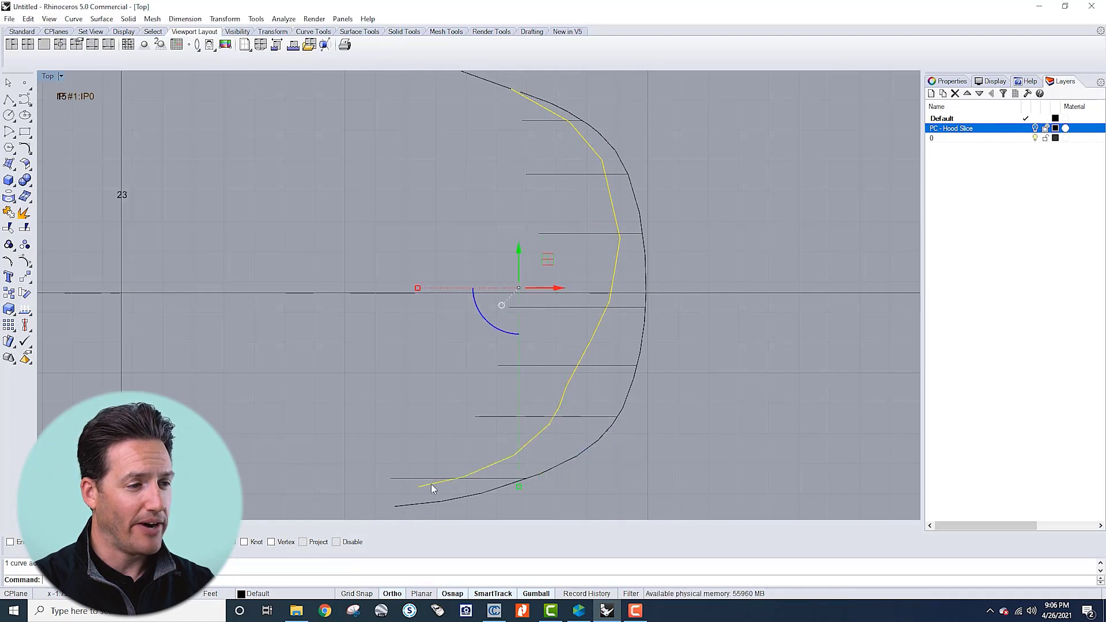
pyautogui.scroll(4, 597, 364)
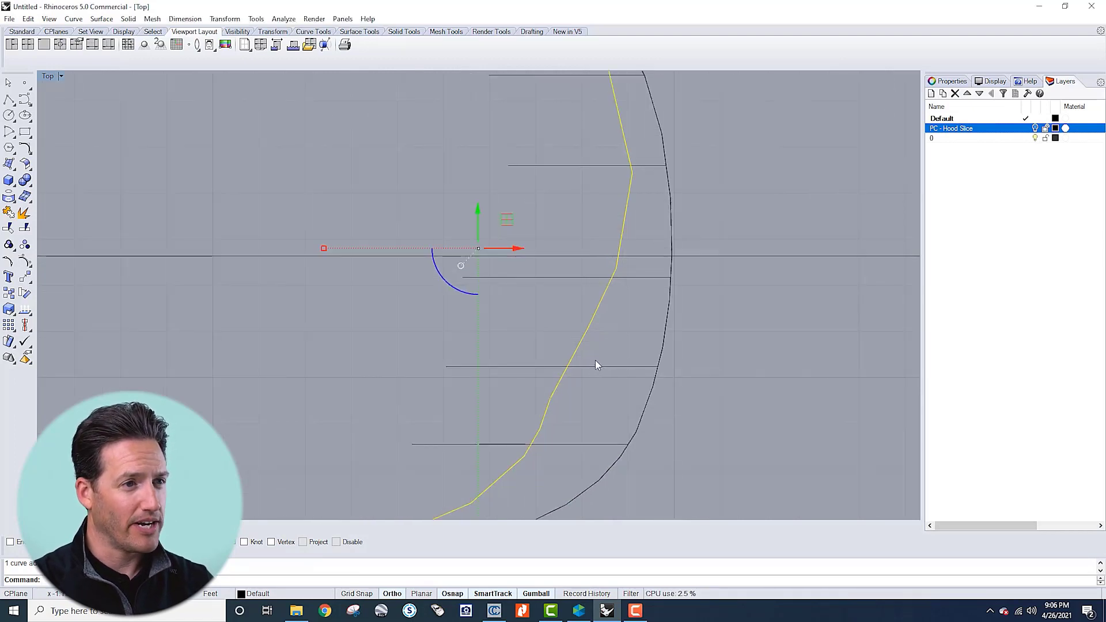
pyautogui.scroll(-8, 604, 350)
pyautogui.scroll(4, 623, 340)
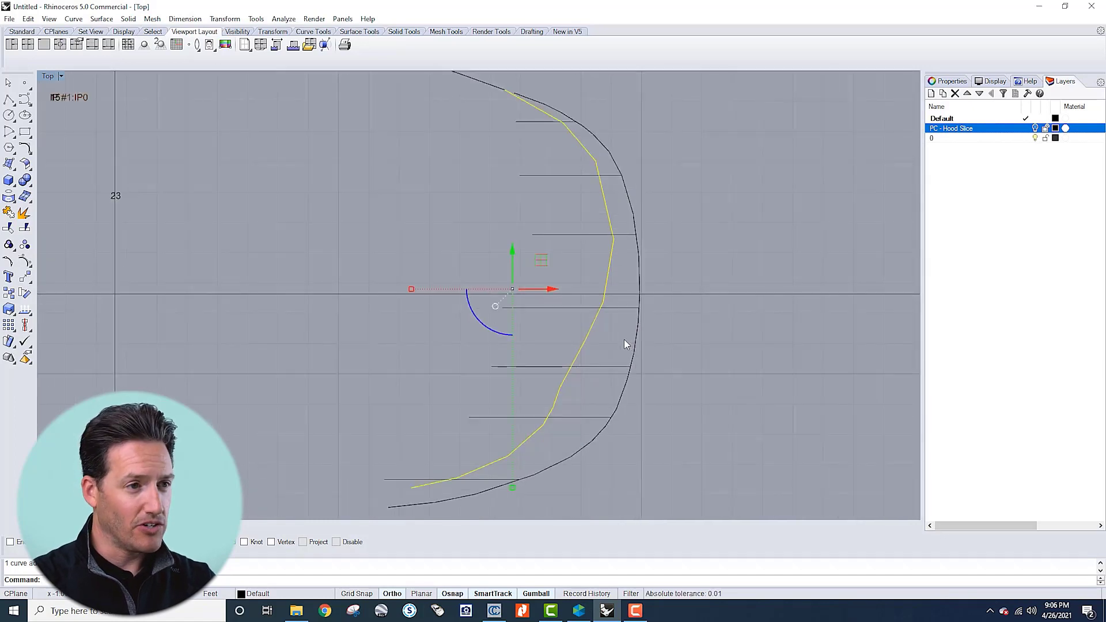
pyautogui.hotkey('ctrl', 't')
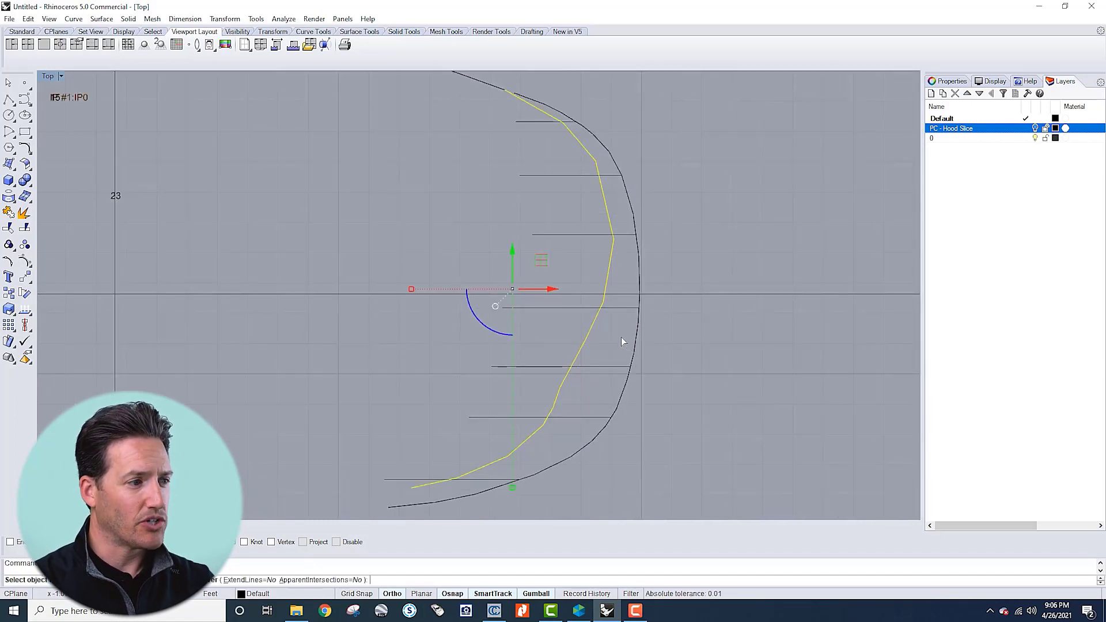
pyautogui.click(526, 122)
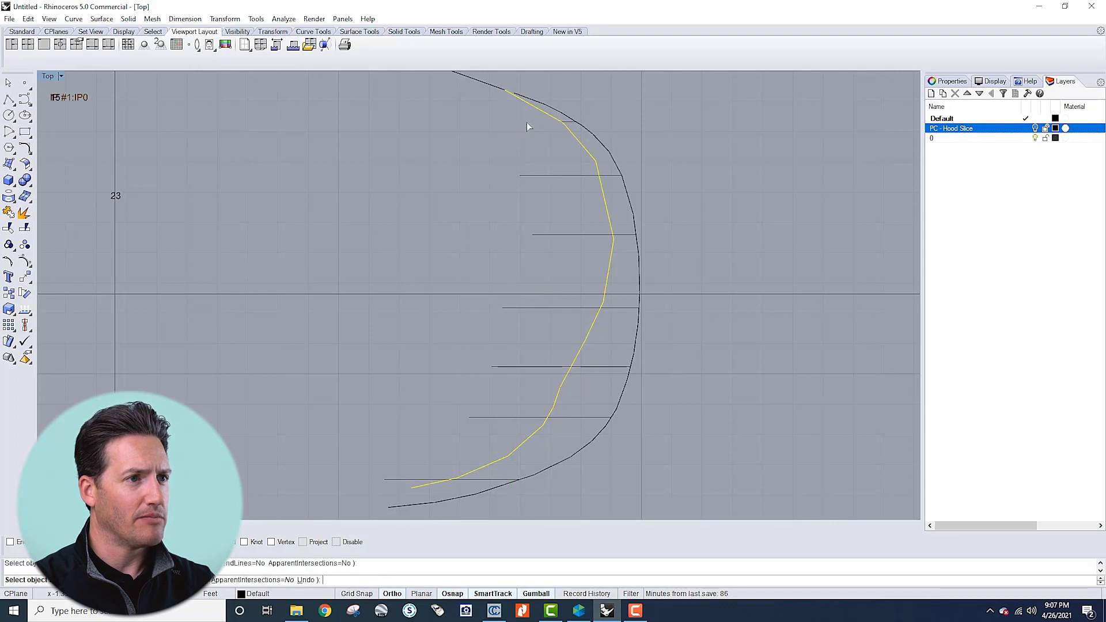
pyautogui.click(548, 175)
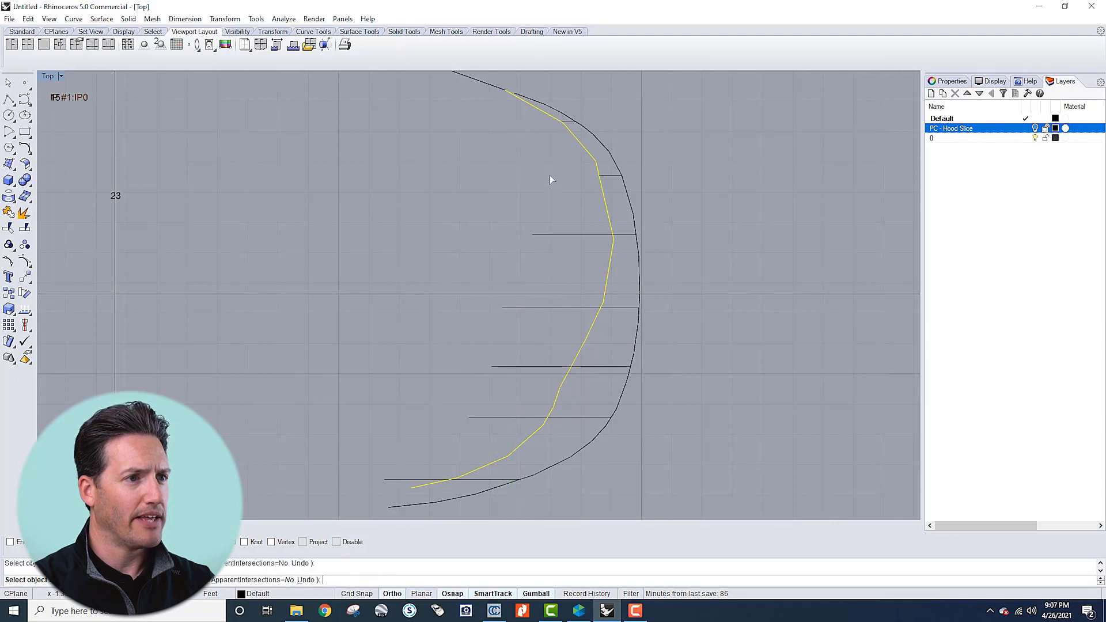
pyautogui.click(541, 308)
pyautogui.click(520, 366)
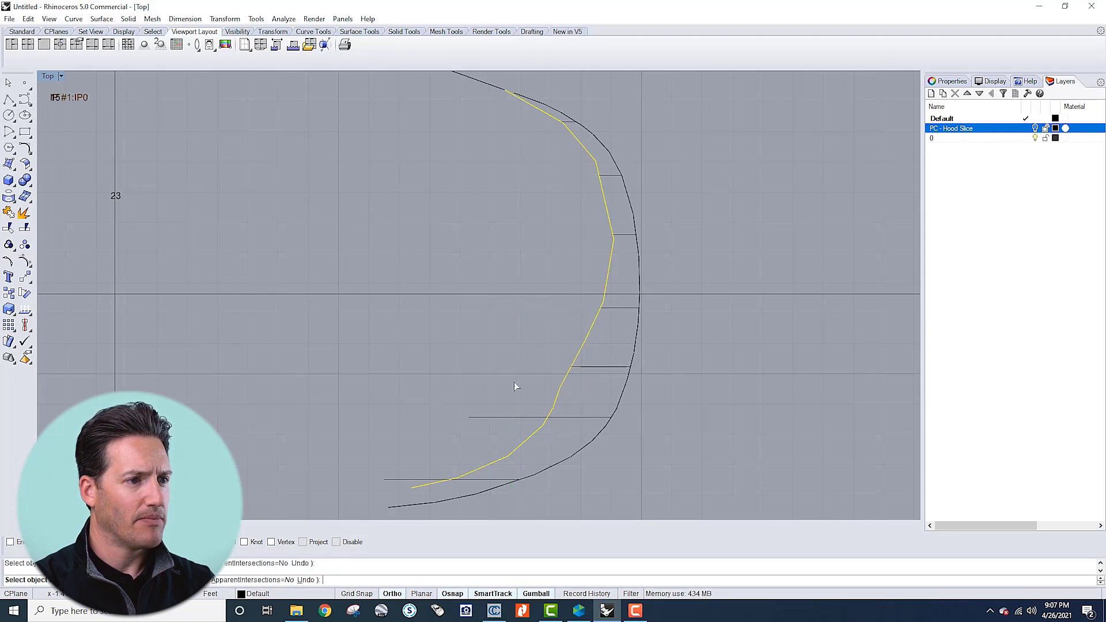
pyautogui.click(407, 481)
pyautogui.press('Return')
# Step: Measure the length of the second-lowest horizontal line between the hood outlines
pyautogui.scroll(-6, 671, 245)
pyautogui.press('Escape')
pyautogui.write('l')
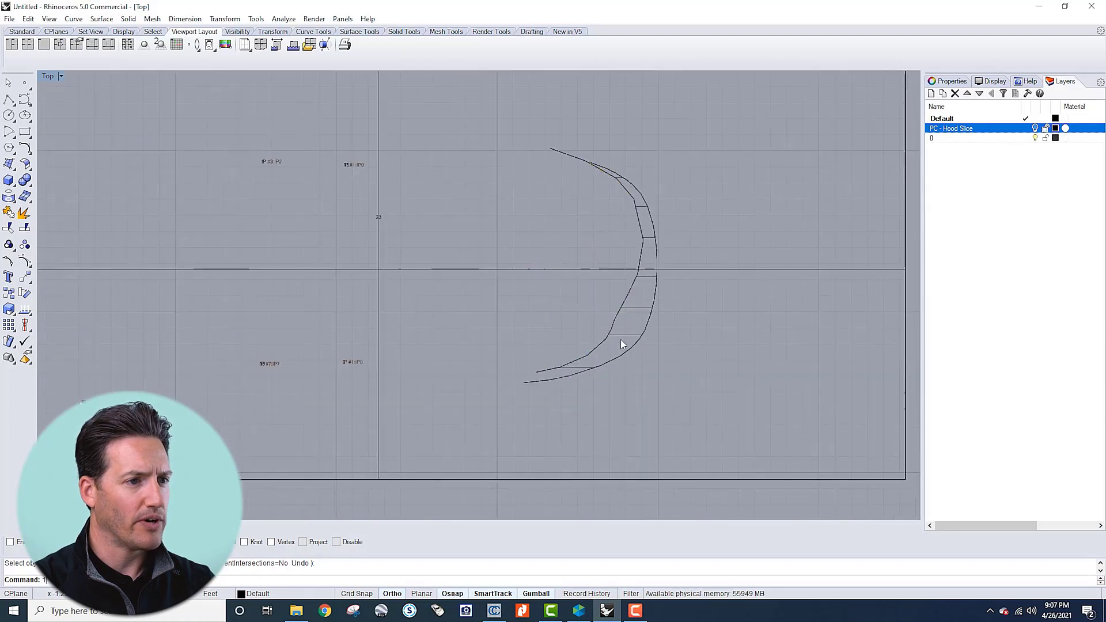
pyautogui.press('Return')
pyautogui.click(626, 333)
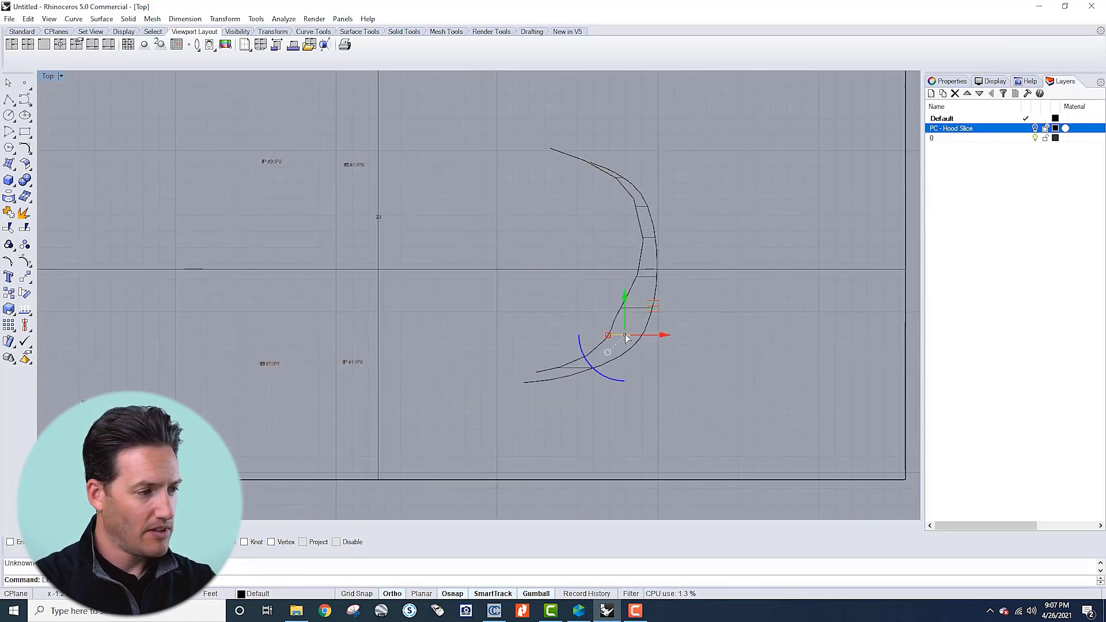
pyautogui.press('Return')
# Step: Add a linear dimension to the second-lowest crush line, from the damaged to the undamaged outline, placed just above the line
pyautogui.scroll(6, 629, 330)
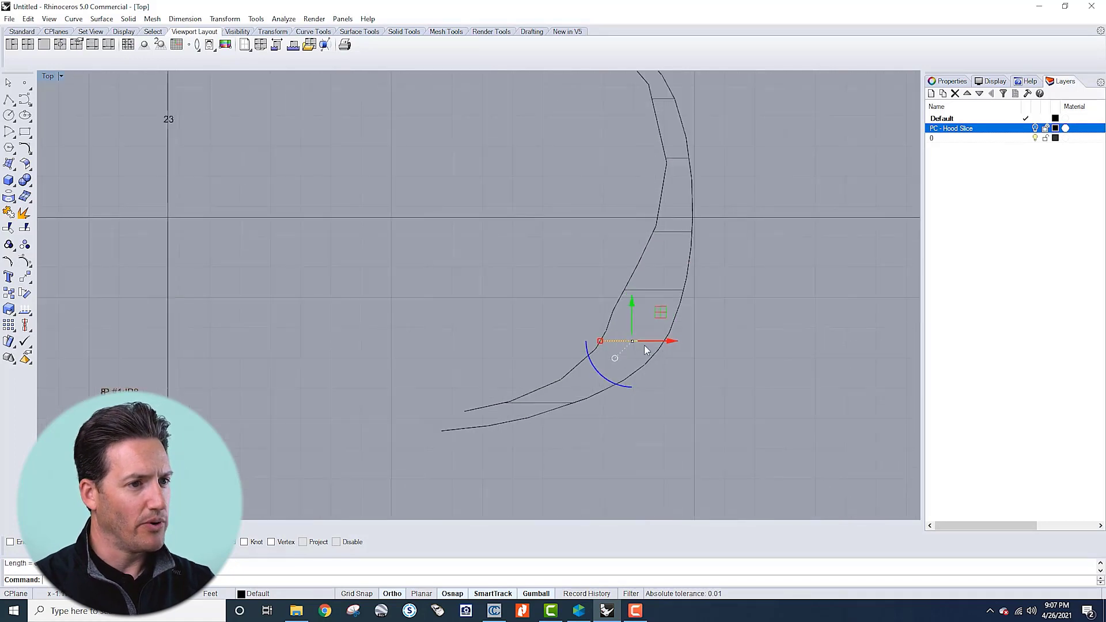
pyautogui.scroll(3, 645, 349)
pyautogui.click(185, 19)
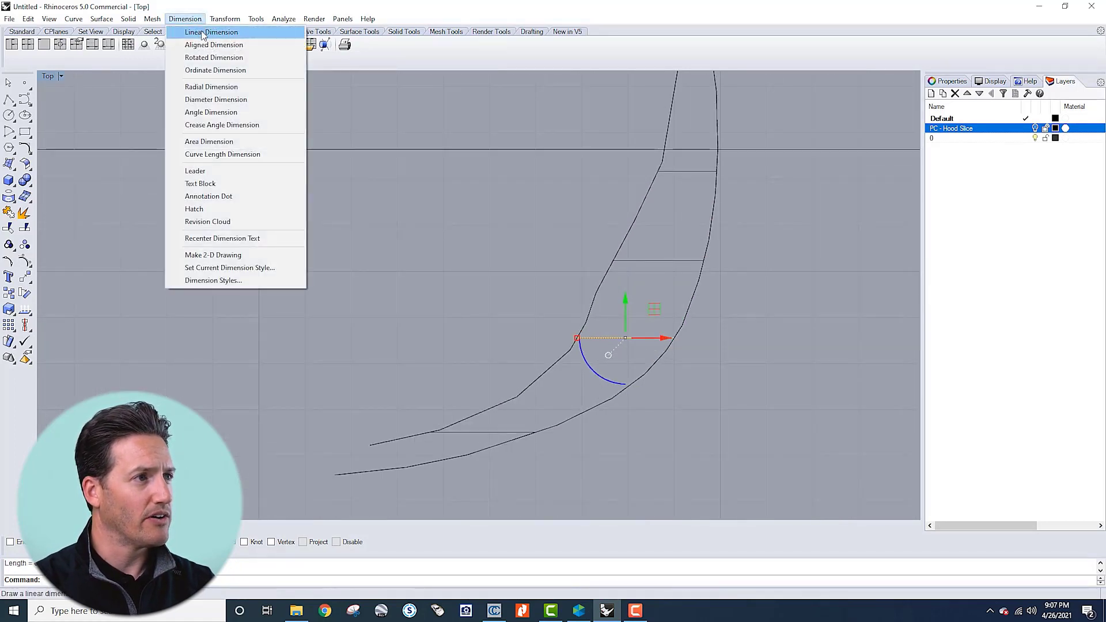
pyautogui.click(202, 33)
pyautogui.scroll(3, 519, 291)
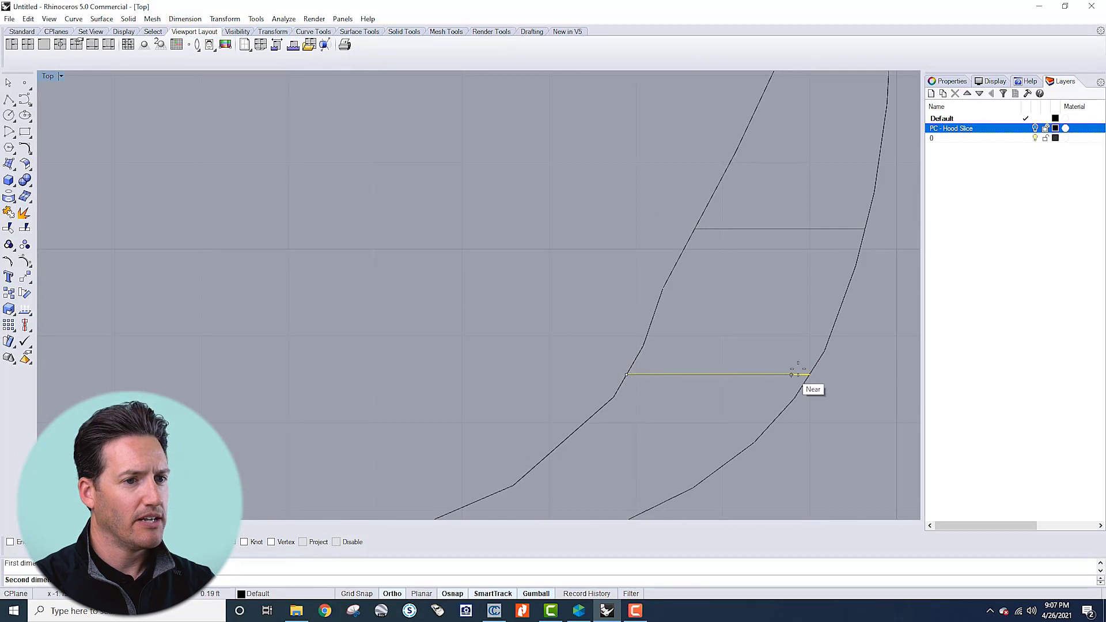
pyautogui.click(627, 375)
pyautogui.click(809, 375)
pyautogui.click(744, 320)
# Step: Add a linear dimension to the lowest crush line between the damaged and undamaged hood outlines
pyautogui.scroll(-3, 709, 345)
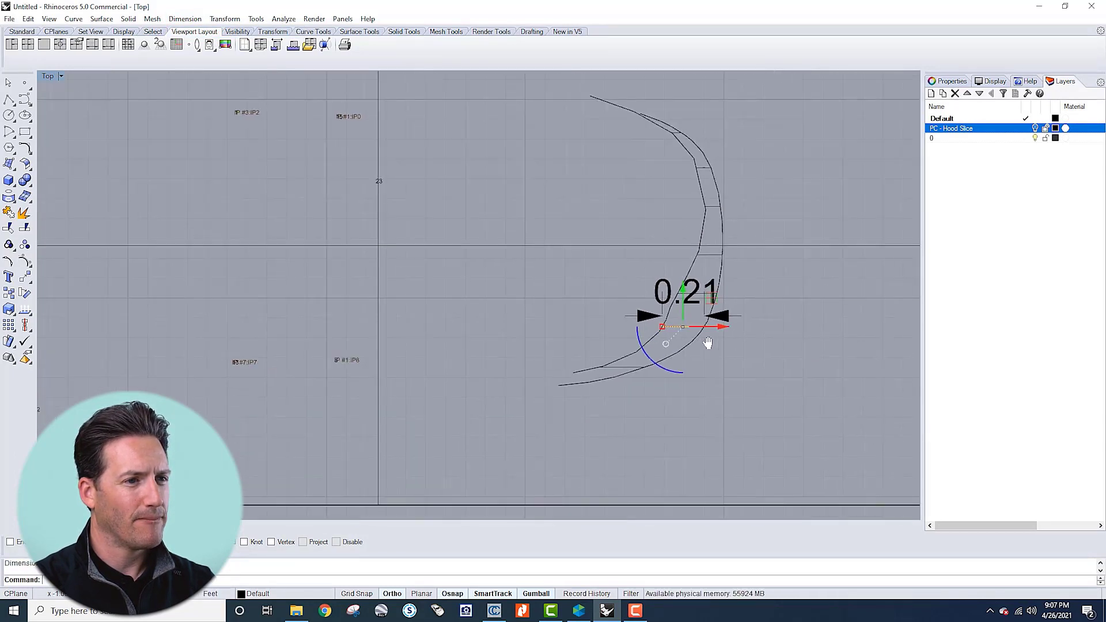
pyautogui.scroll(3, 610, 370)
pyautogui.press('Return')
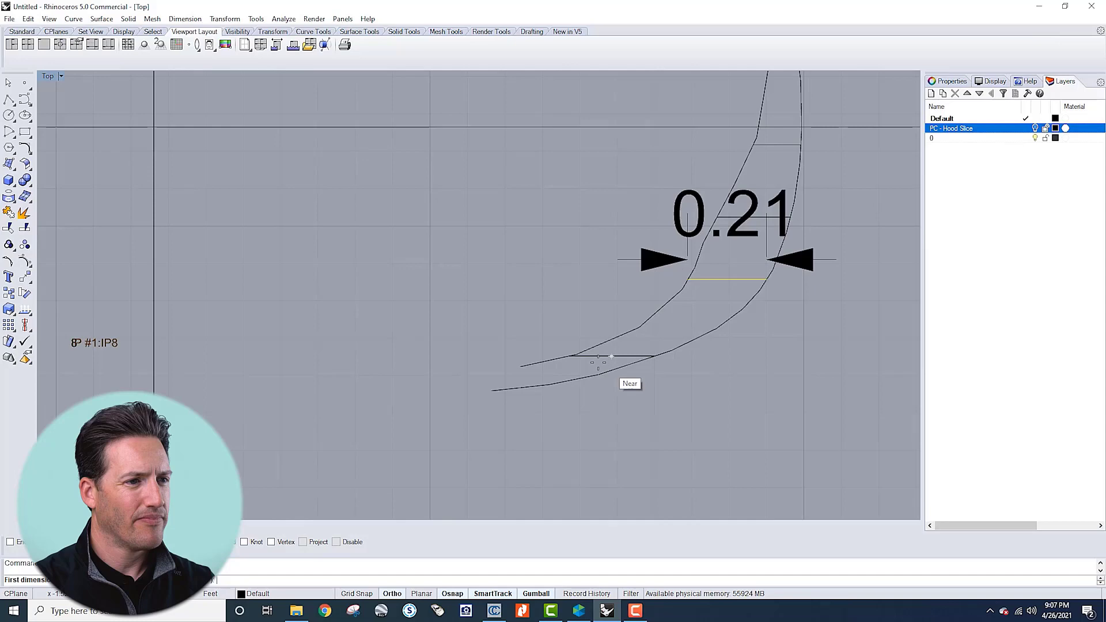
pyautogui.click(568, 356)
pyautogui.click(636, 361)
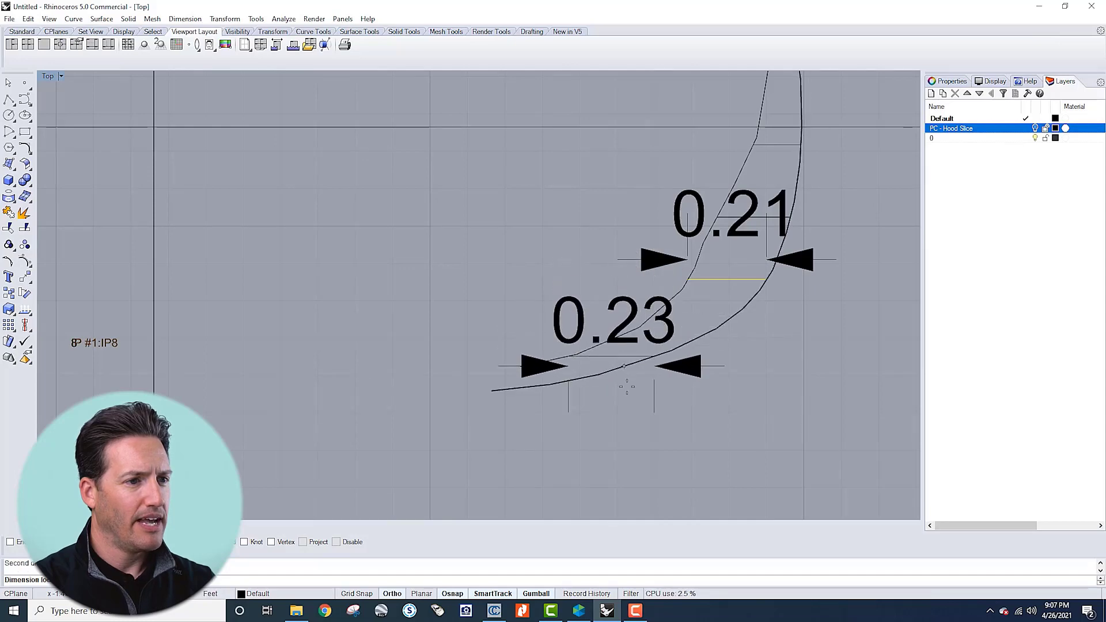
pyautogui.scroll(-5, 636, 378)
pyautogui.scroll(5, 637, 378)
# Step: Add a linear dimension to the fourth-lowest crush line, from the damaged to the undamaged outline, placed just above the line
pyautogui.rightClick(636, 379)
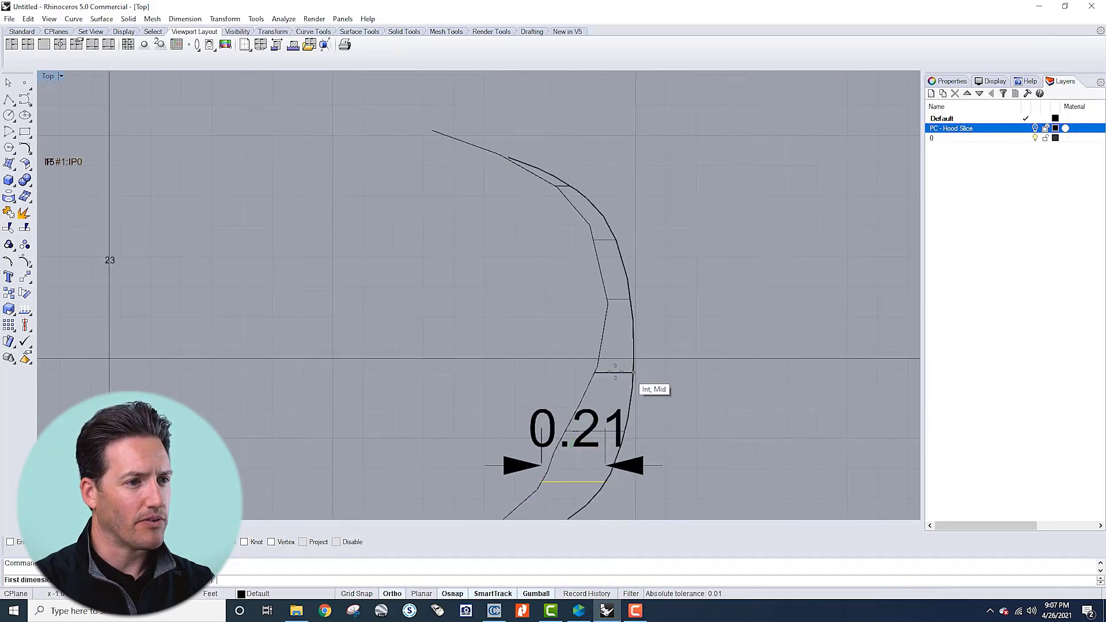
pyautogui.click(595, 372)
pyautogui.click(633, 372)
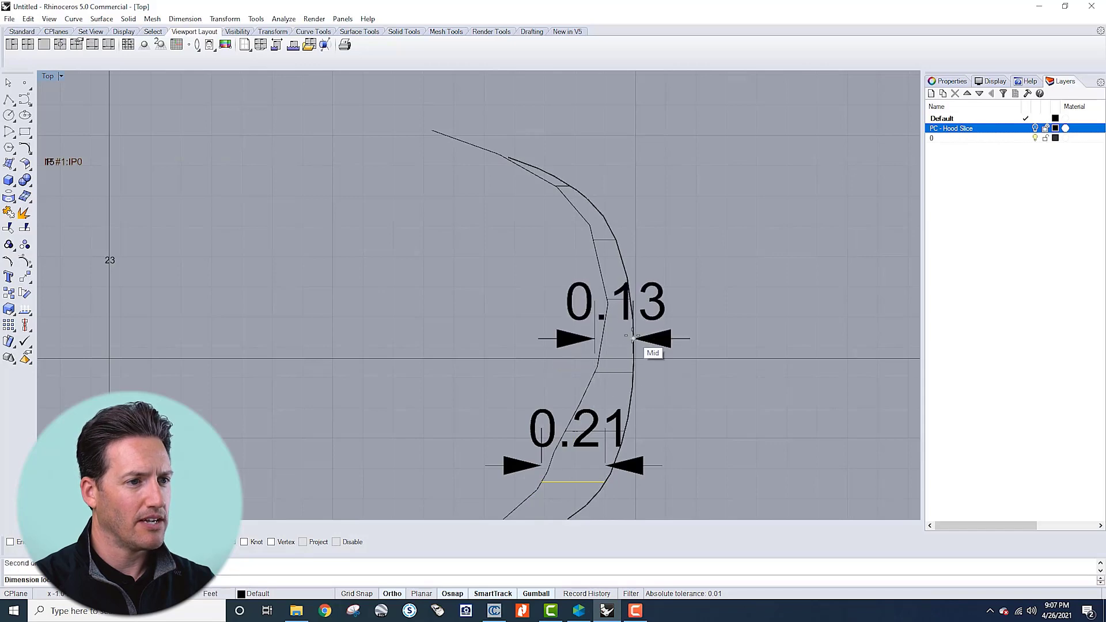
pyautogui.click(654, 332)
# Step: Make the PC - Hood Slice layer visible again over the dimensioned hood outlines
pyautogui.scroll(-3, 672, 297)
pyautogui.scroll(3, 670, 305)
pyautogui.scroll(-4, 668, 314)
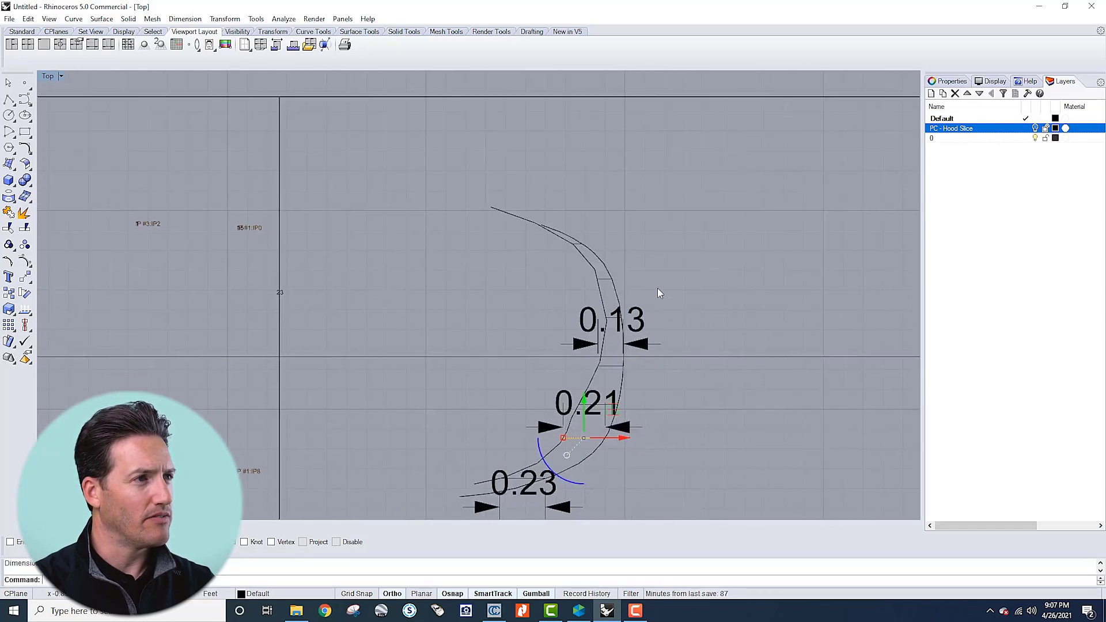
pyautogui.scroll(3, 636, 288)
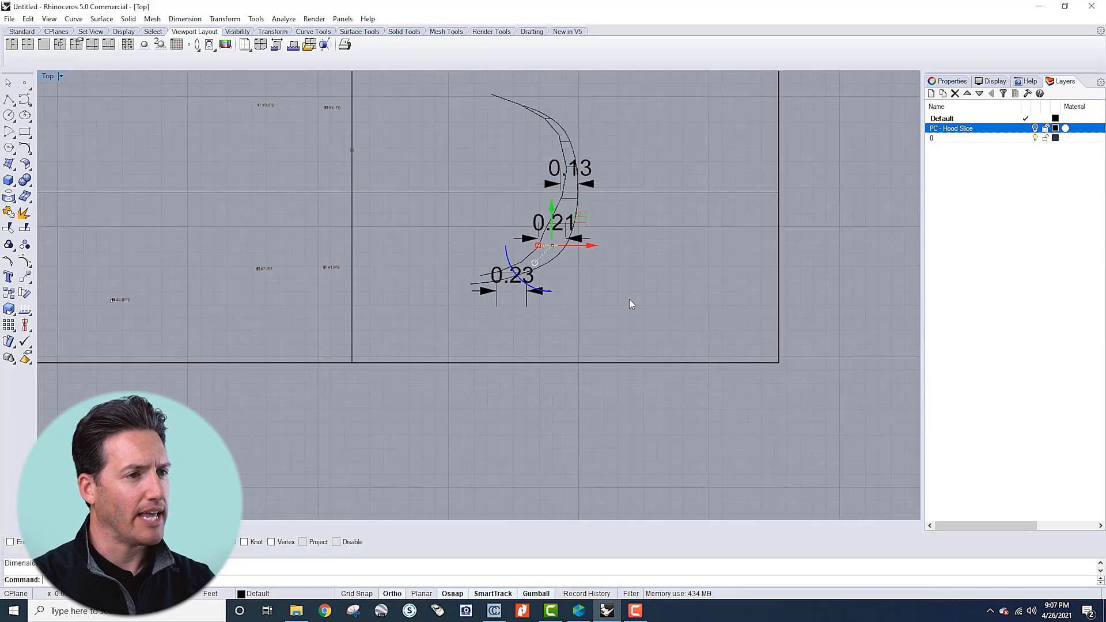
pyautogui.scroll(4, 629, 299)
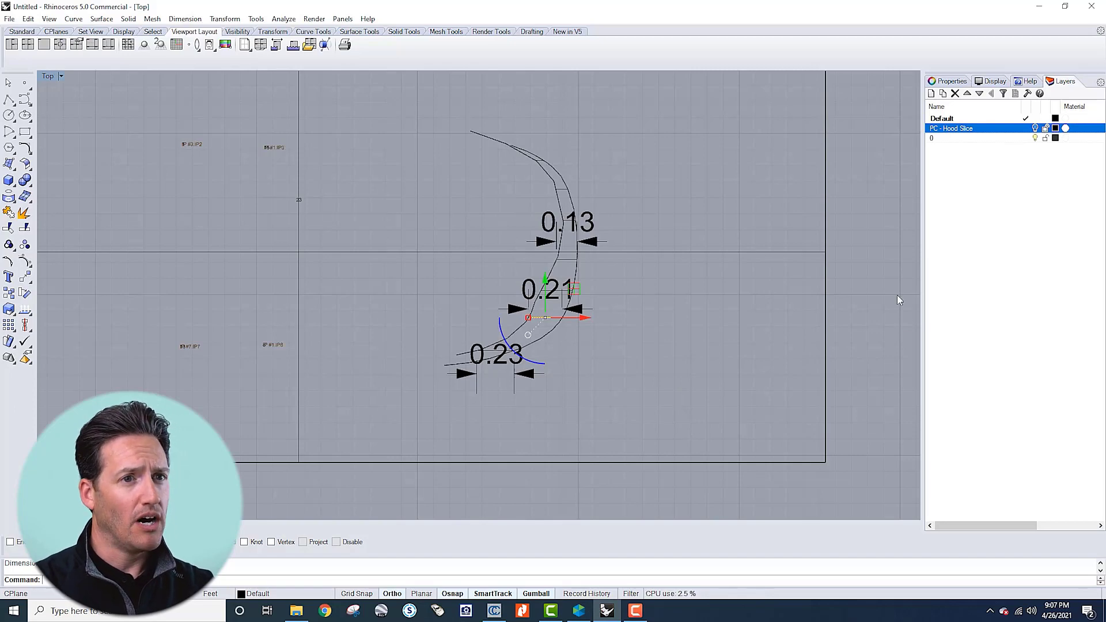
pyautogui.scroll(-3, 779, 198)
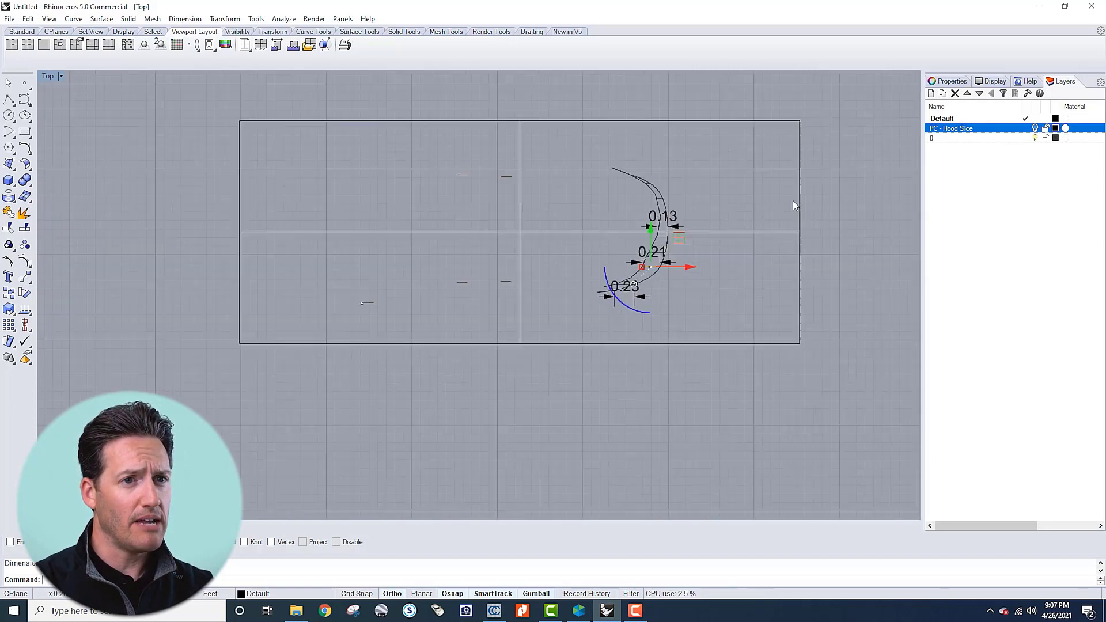
pyautogui.click(1035, 128)
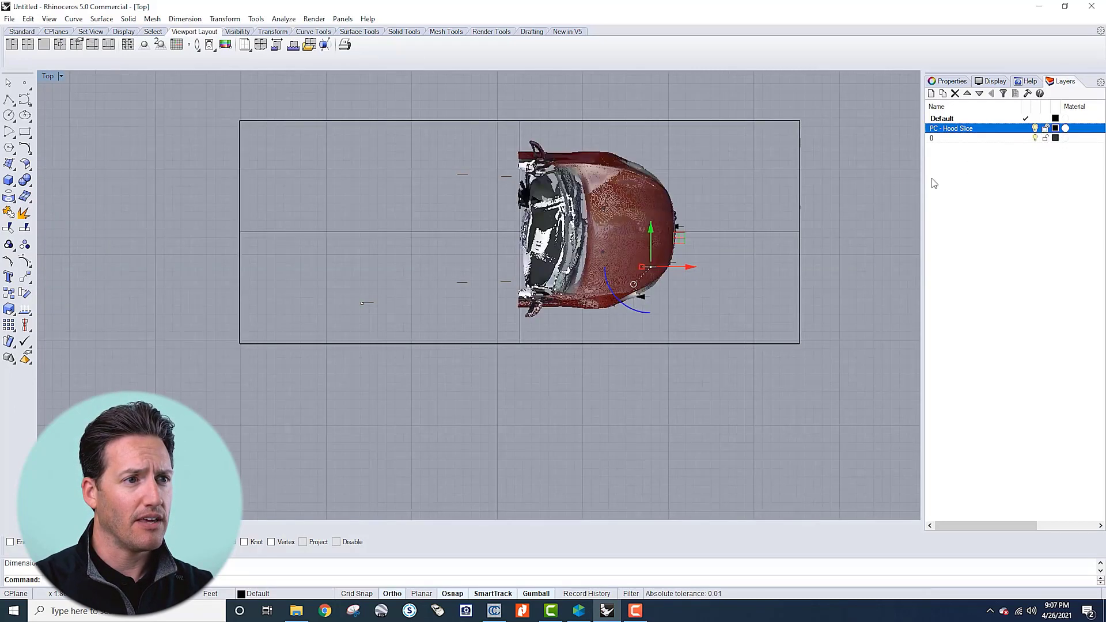
# Step: Maximize the Perspective viewport and examine the hood scan above the projected outlines and their crush dimensions
pyautogui.scroll(-4, 735, 248)
pyautogui.moveTo(664, 336); pyautogui.dragTo(636, 381, button='right')
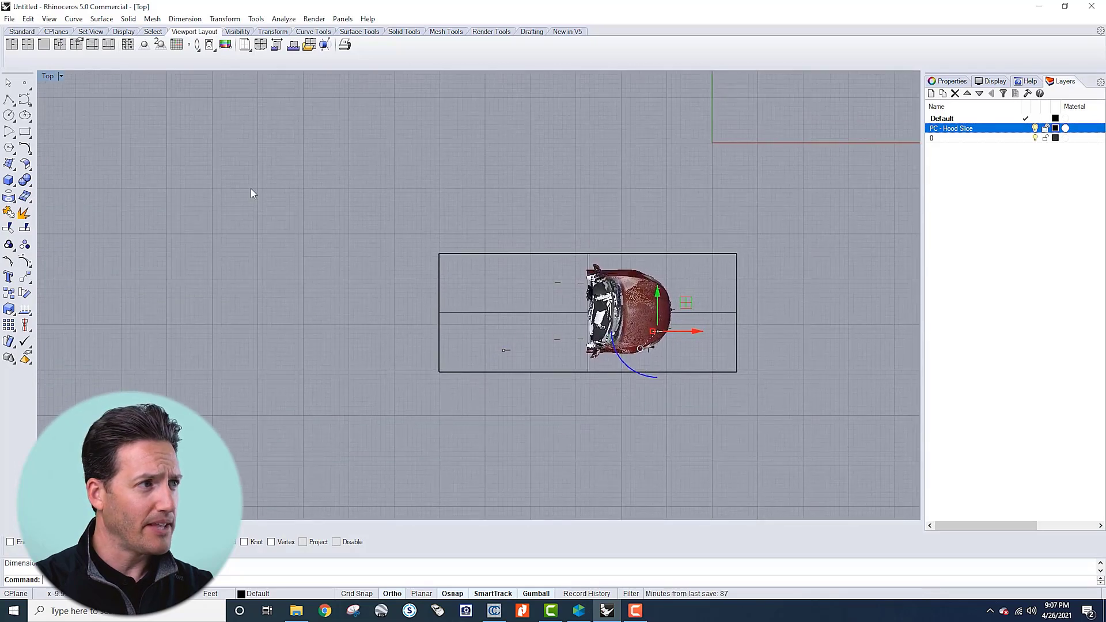
pyautogui.doubleClick(54, 78)
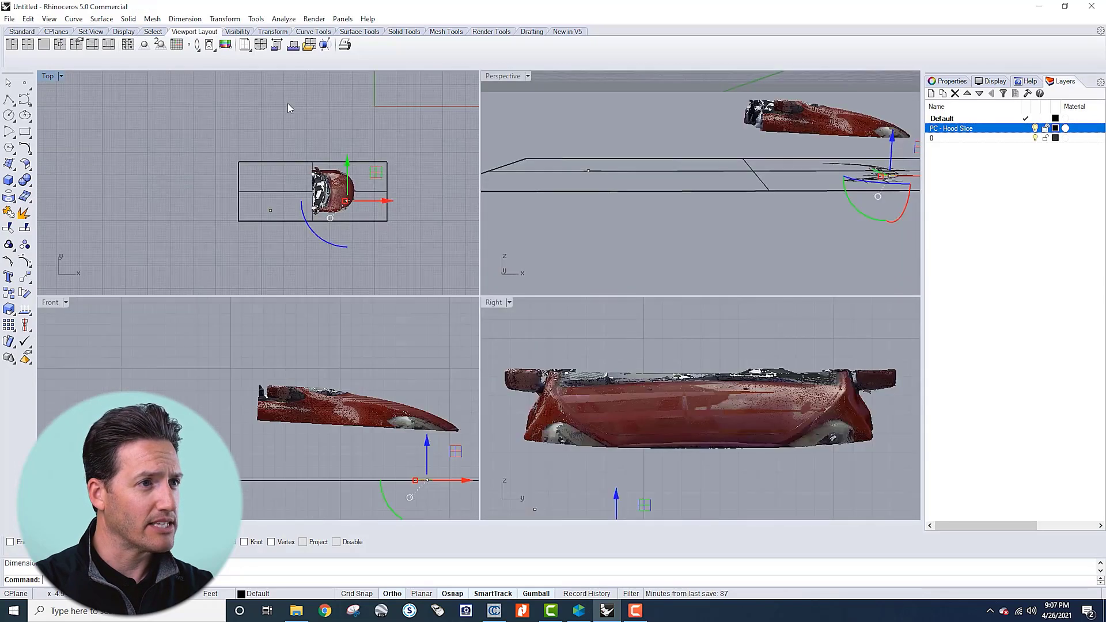
pyautogui.doubleClick(493, 74)
pyautogui.moveTo(585, 176); pyautogui.dragTo(736, 254, button='right')
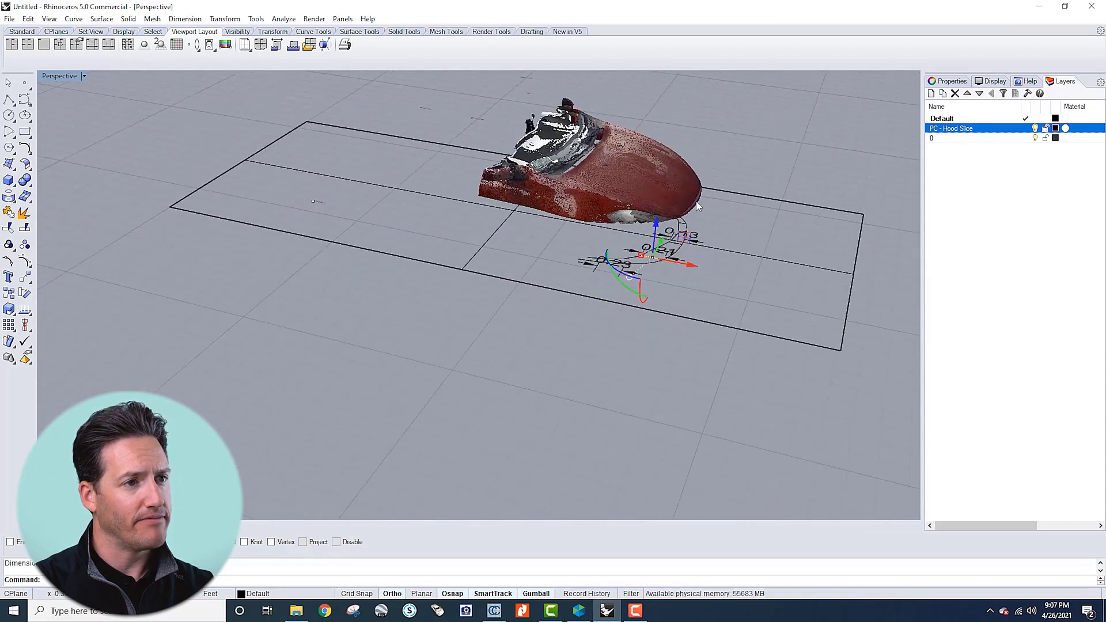
pyautogui.scroll(-2, 700, 208)
pyautogui.moveTo(705, 210)
pyautogui.mouseDown(button='right')
pyautogui.moveTo(743, 218)
pyautogui.moveTo(700, 200)
pyautogui.mouseUp(button='right')
pyautogui.scroll(2, 685, 167)
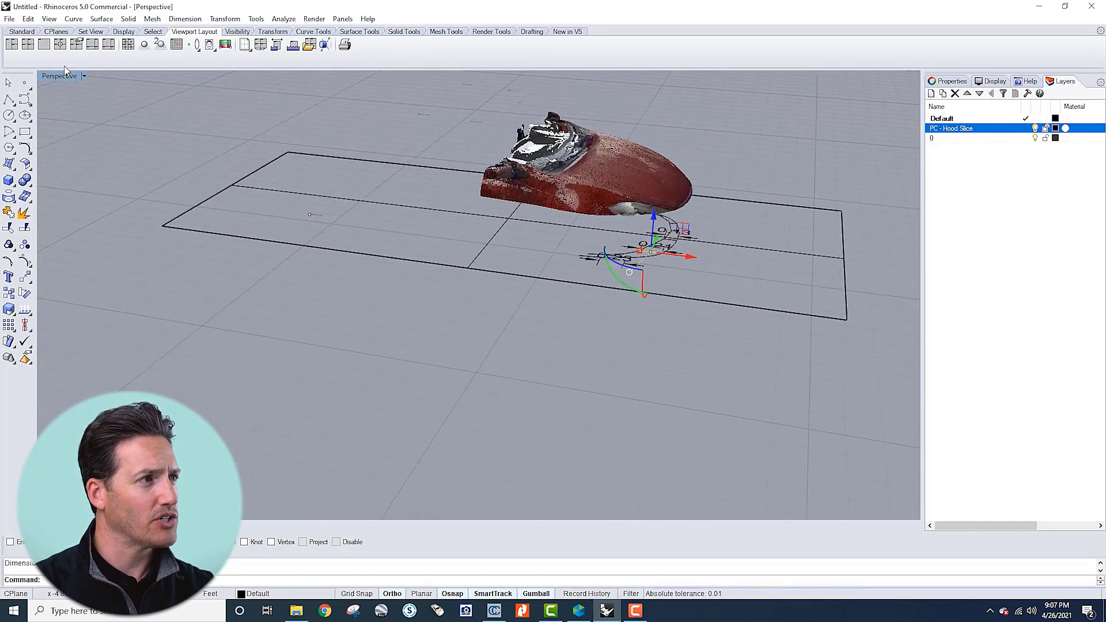
# Step: Start a new model from the Large Objects - Feet template, discarding the current drawing
pyautogui.click(9, 19)
pyautogui.click(21, 33)
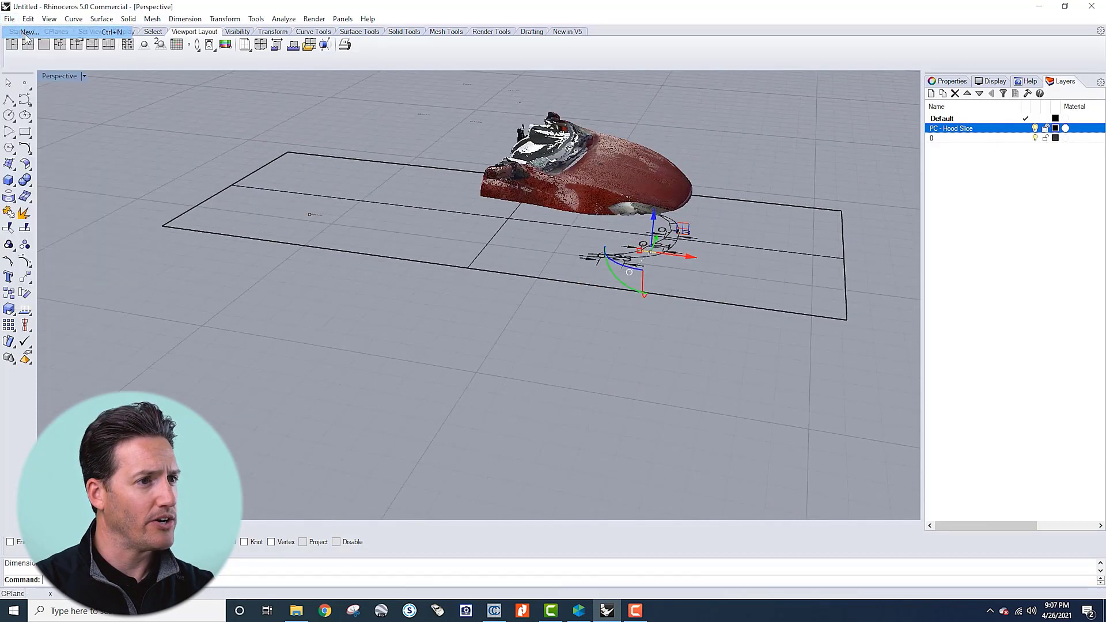
pyautogui.click(568, 329)
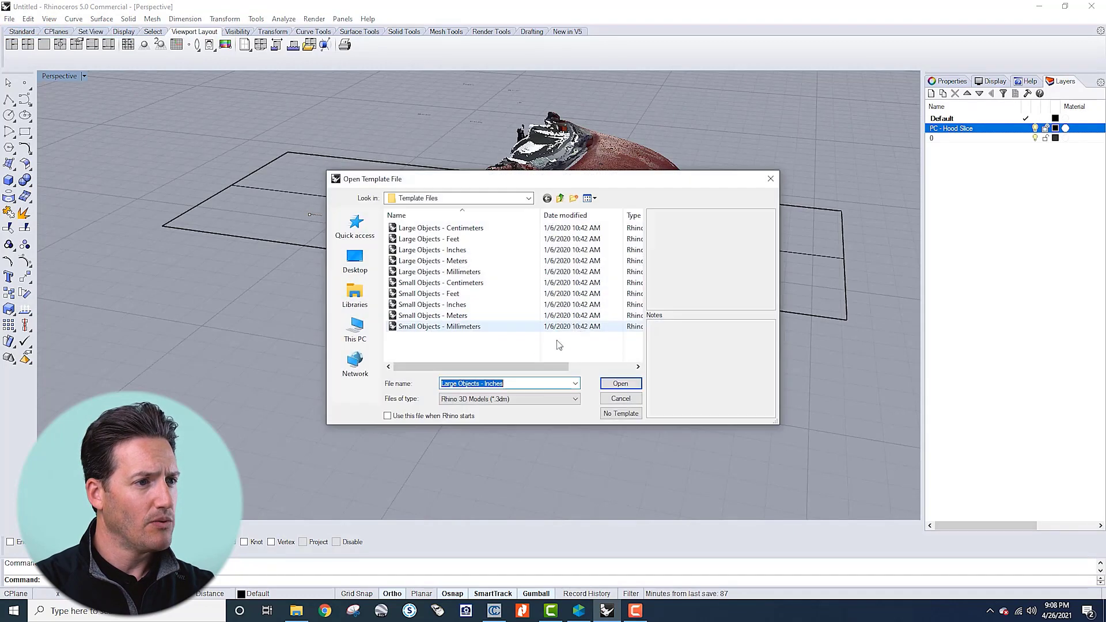
pyautogui.click(438, 238)
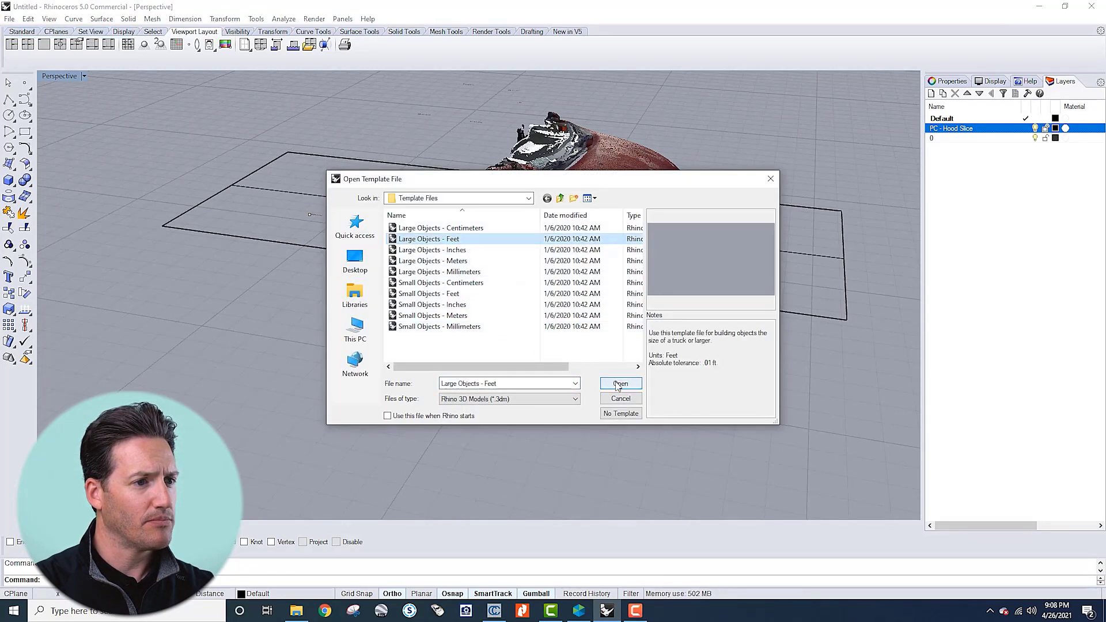
pyautogui.click(615, 382)
# Step: Import the Dodge Dart (2013-2016) - 5M point cloud into the new model and maximize the Perspective viewport on it
pyautogui.click(295, 610)
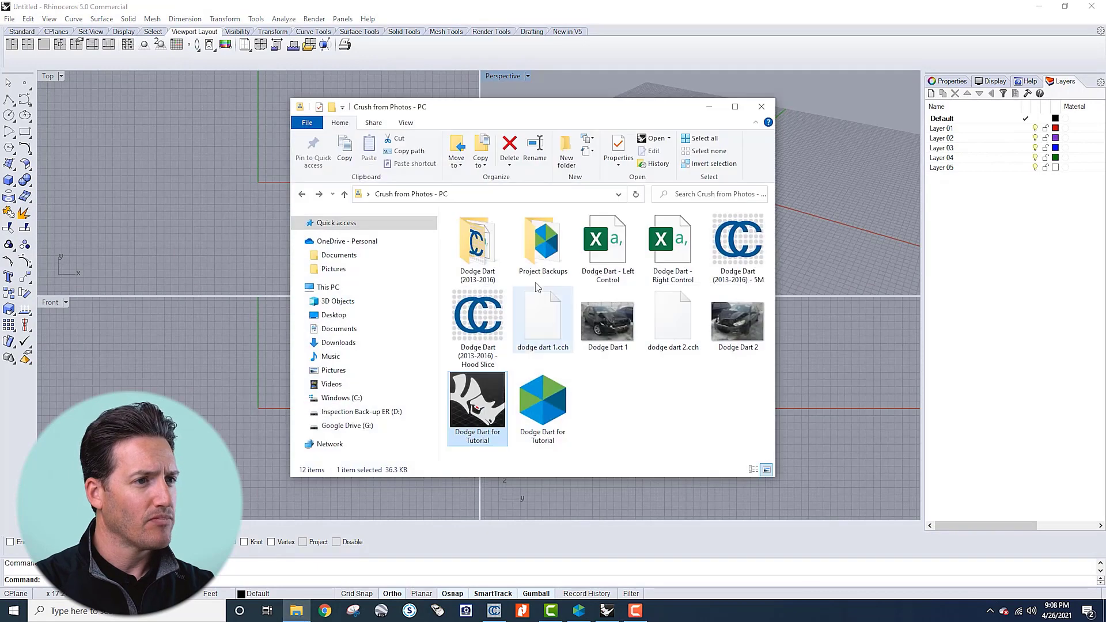
pyautogui.moveTo(737, 242)
pyautogui.mouseDown()
pyautogui.moveTo(633, 182)
pyautogui.moveTo(192, 204)
pyautogui.mouseUp()
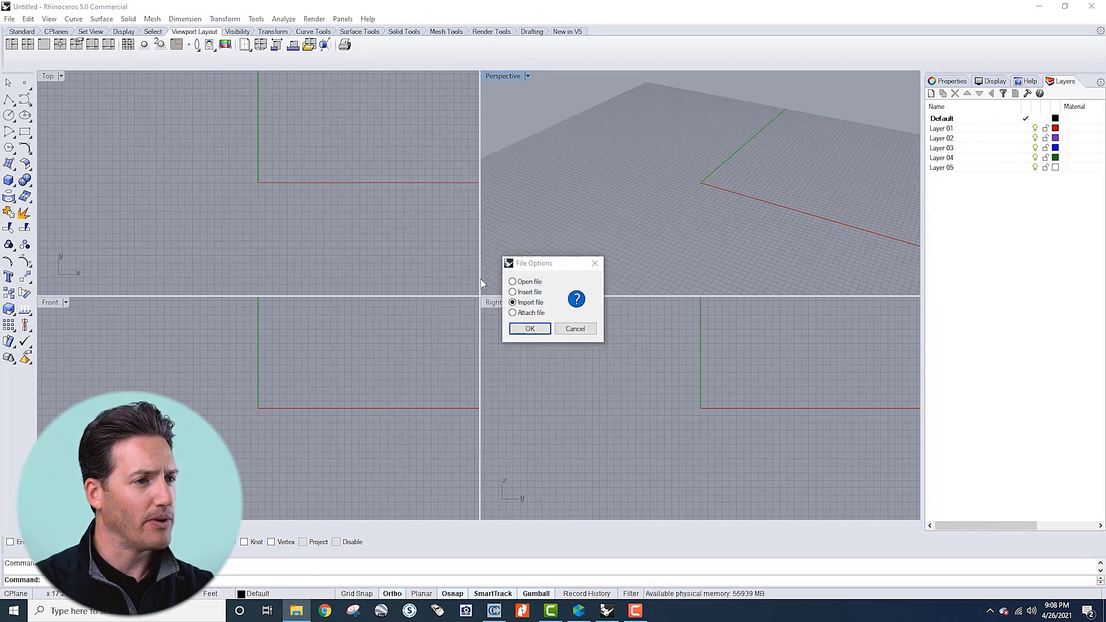
pyautogui.click(527, 326)
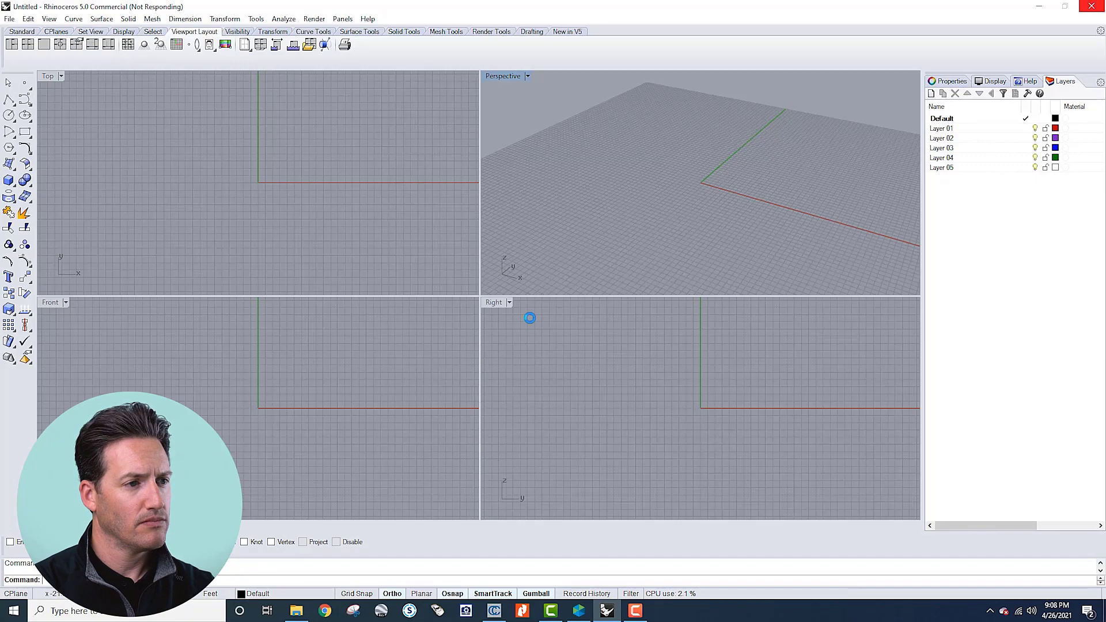
pyautogui.doubleClick(505, 77)
pyautogui.scroll(4, 385, 365)
pyautogui.moveTo(385, 365); pyautogui.dragTo(323, 344, button='right')
pyautogui.scroll(6, 324, 345)
# Step: Import the Dodge Dart for Tutorial DXF with the damaged hood outline onto the full vehicle scan
pyautogui.click(296, 610)
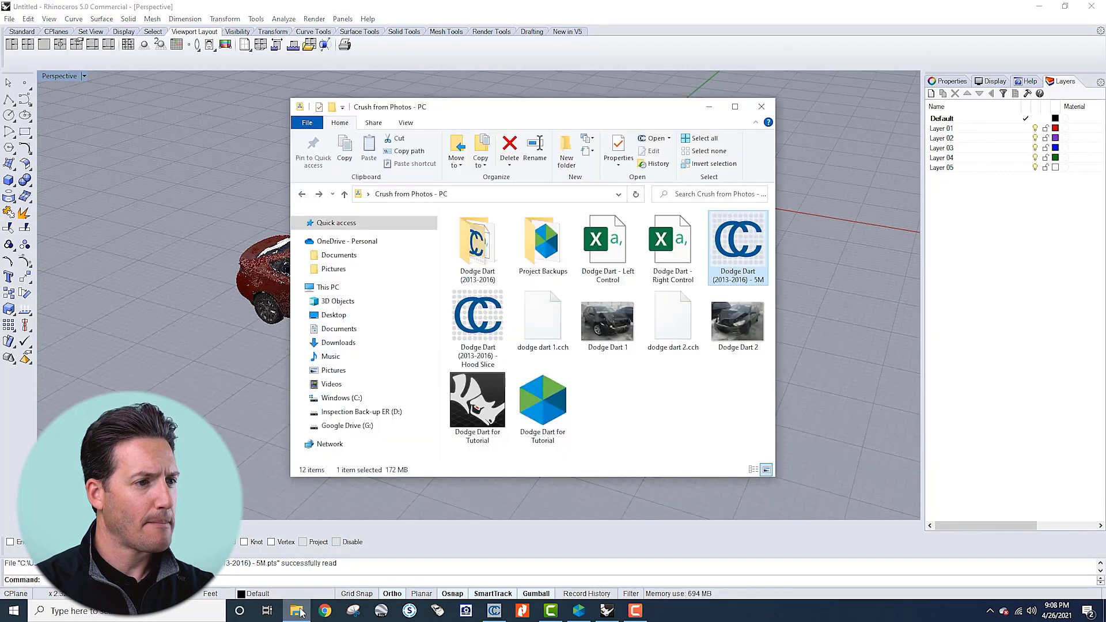
pyautogui.click(530, 327)
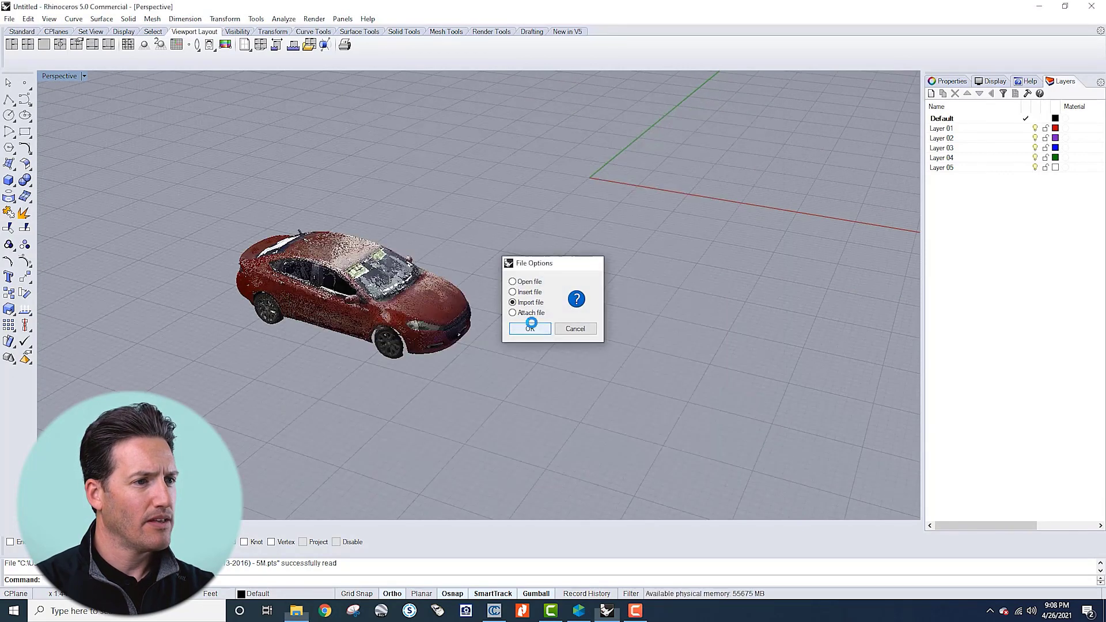
pyautogui.click(515, 391)
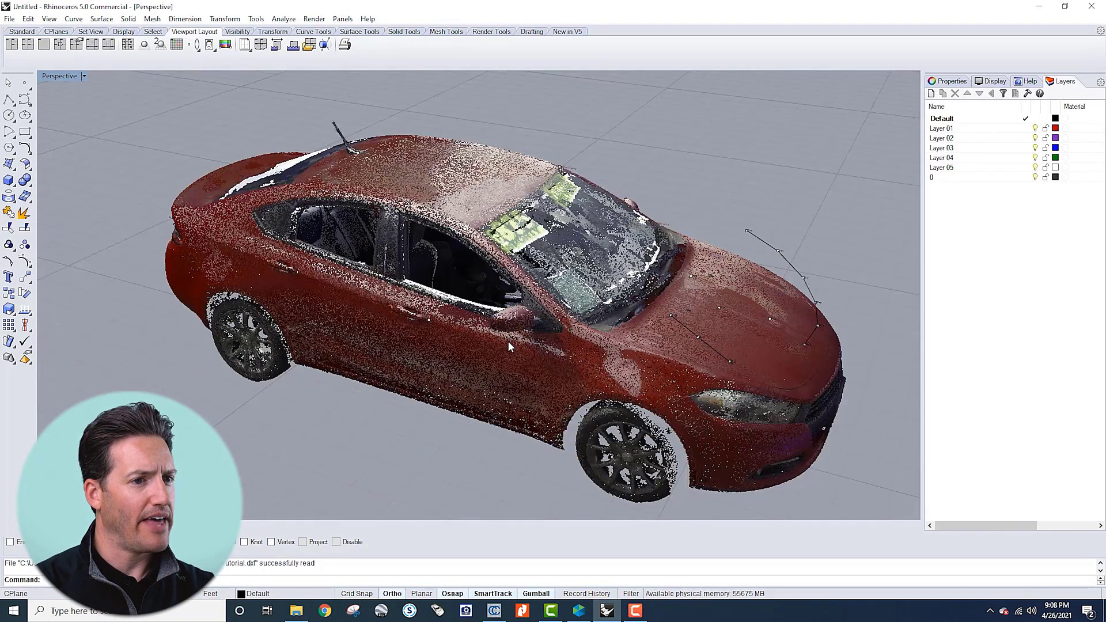
pyautogui.scroll(-1, 744, 389)
pyautogui.moveTo(744, 389); pyautogui.dragTo(712, 378, button='right')
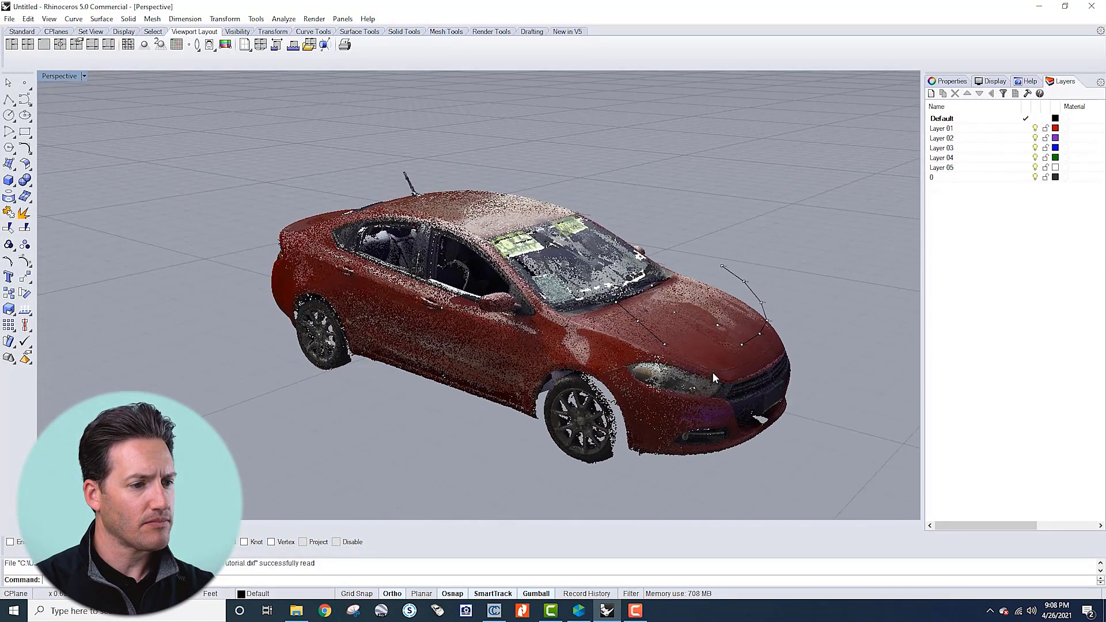
# Step: Switch to PhotoModeler and close the 3D view to return to the marked dodge dart 2 photo
pyautogui.moveTo(578, 612)
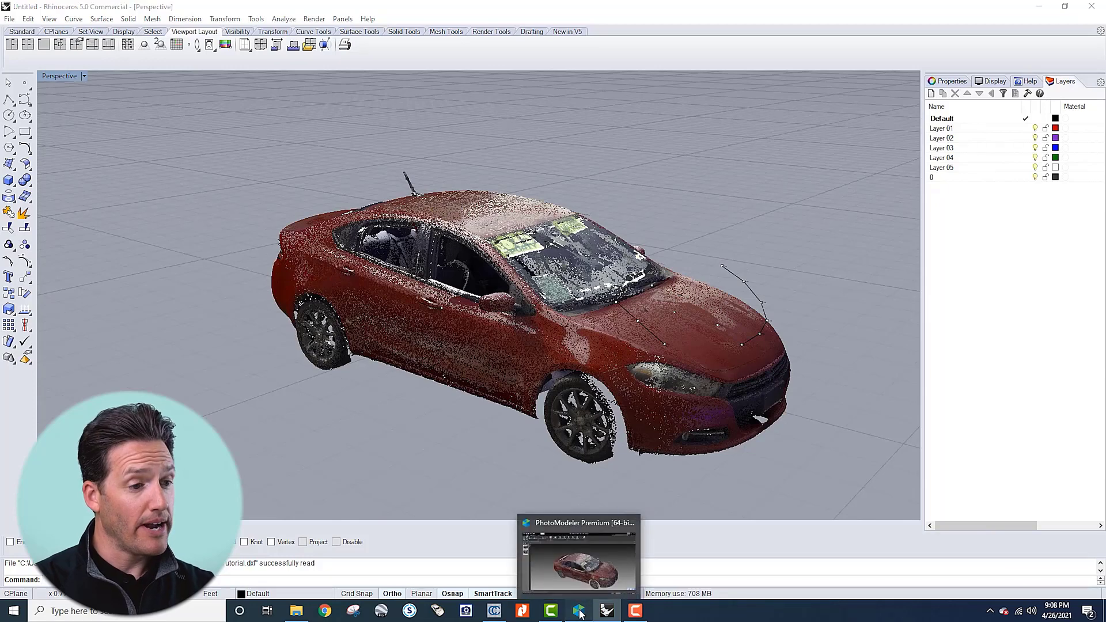
pyautogui.click(588, 567)
pyautogui.scroll(-2, 294, 351)
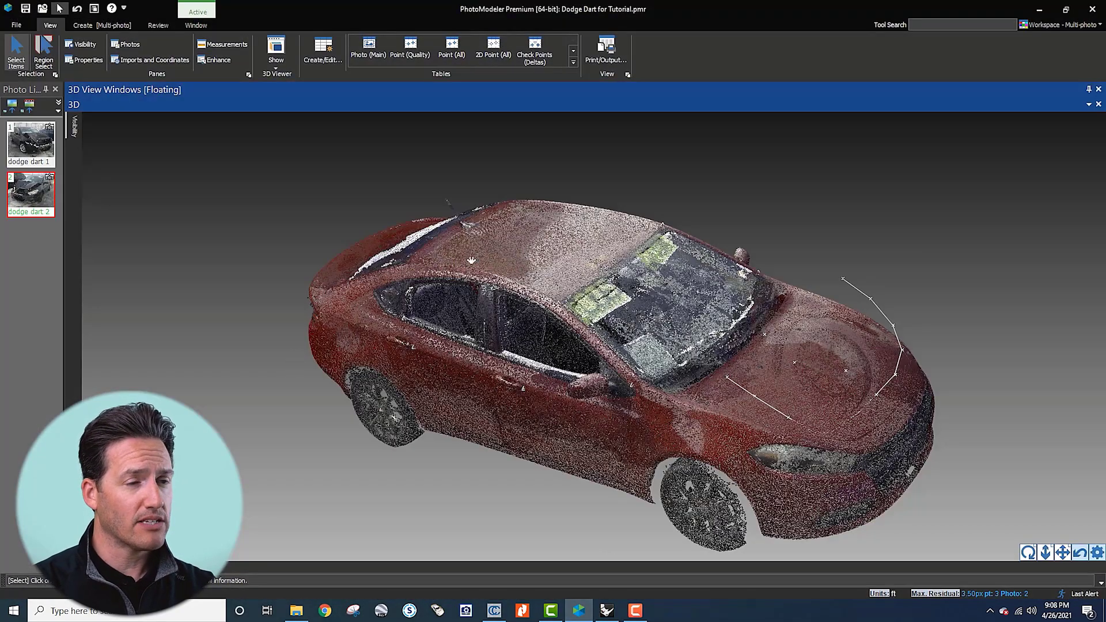
pyautogui.click(1098, 105)
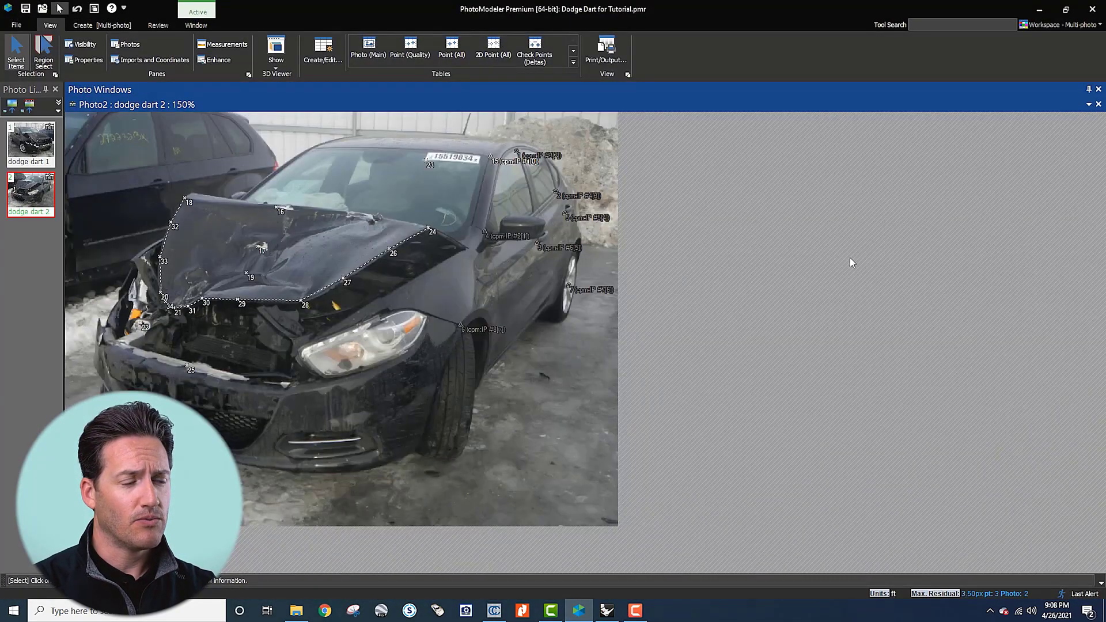